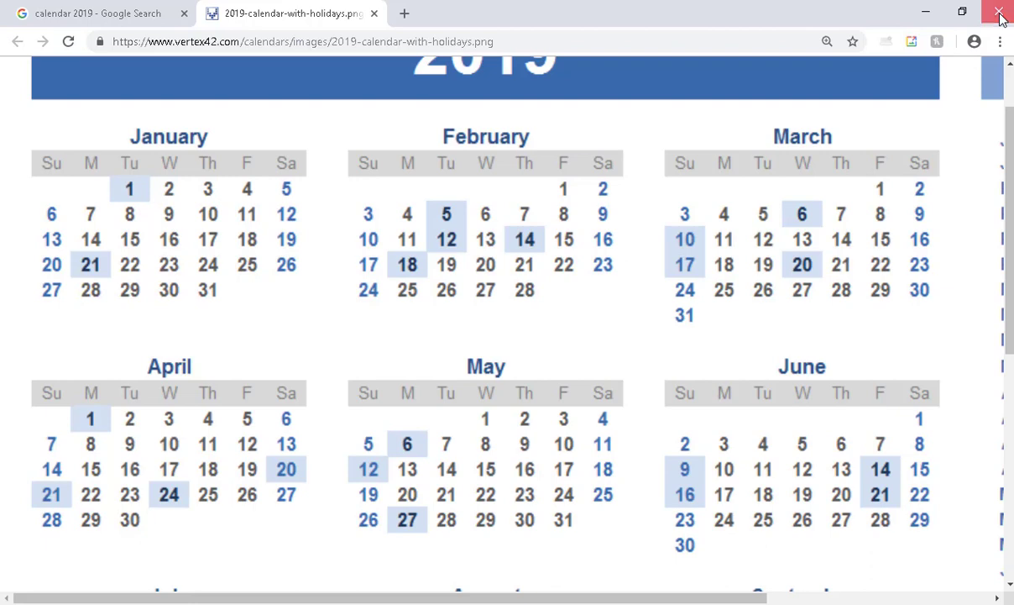
- Close the 2019 holiday calendar image in Chrome to reveal the InDesign assignment form
click(999, 15)
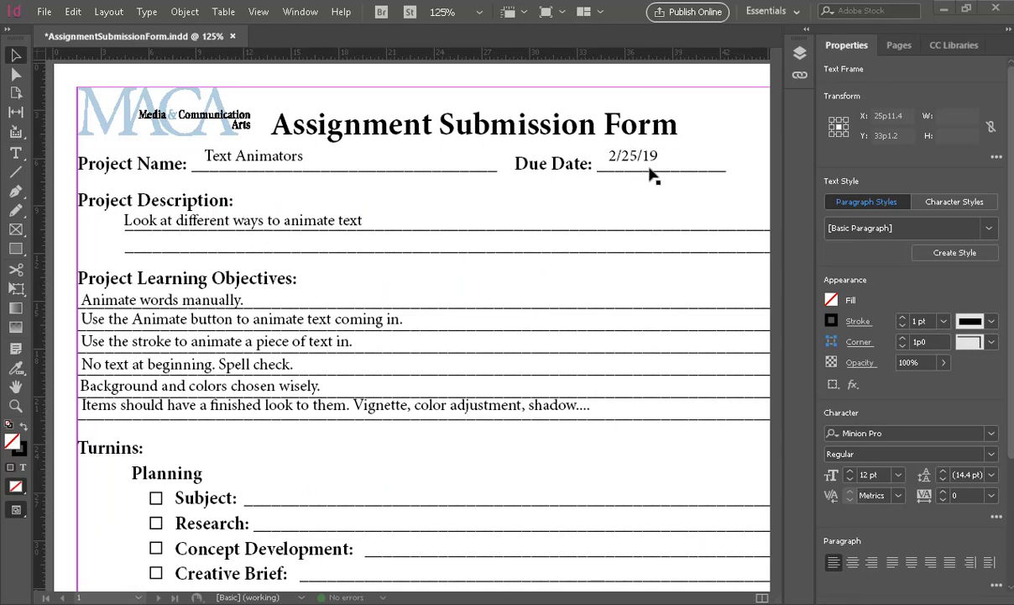
- Open the Windows clock flyout to check today's date, February 13, 2019
click(957, 602)
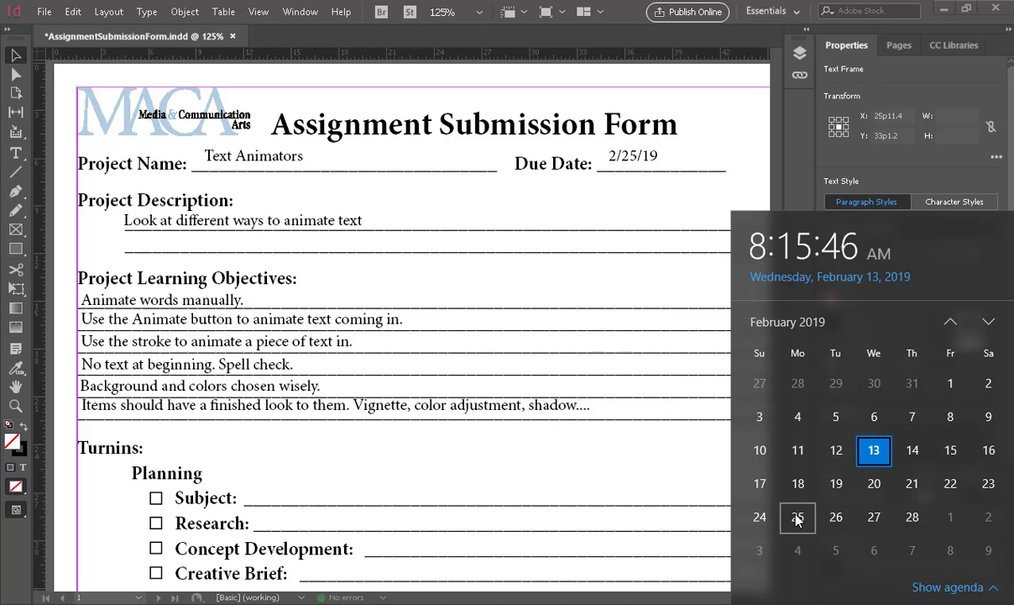
- Nudge the finished-look objective's text frame down to Y 22p5.034
click(653, 279)
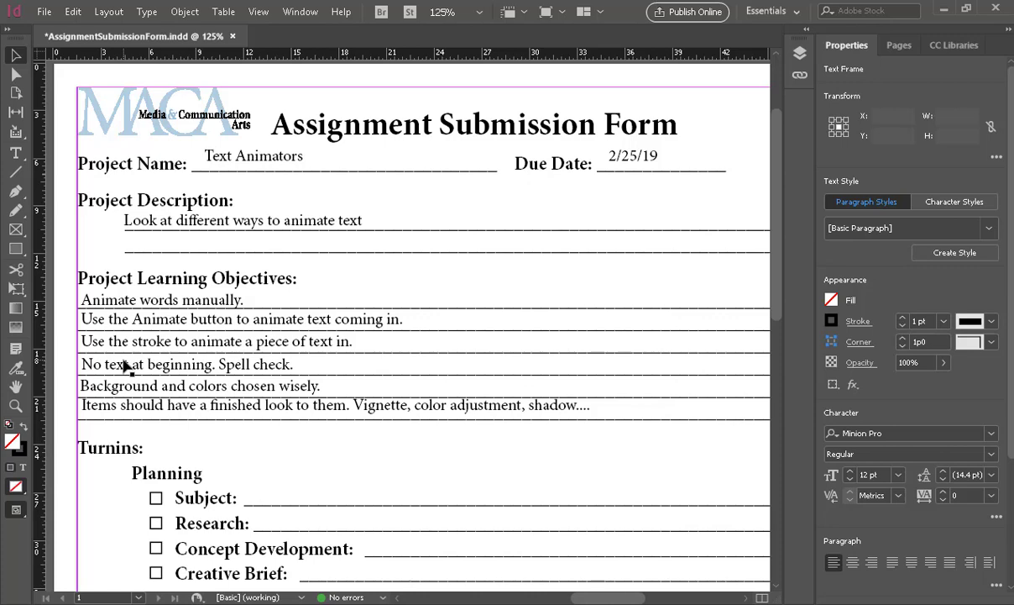
click(166, 403)
key(Down)
key(Down)
key(Down)
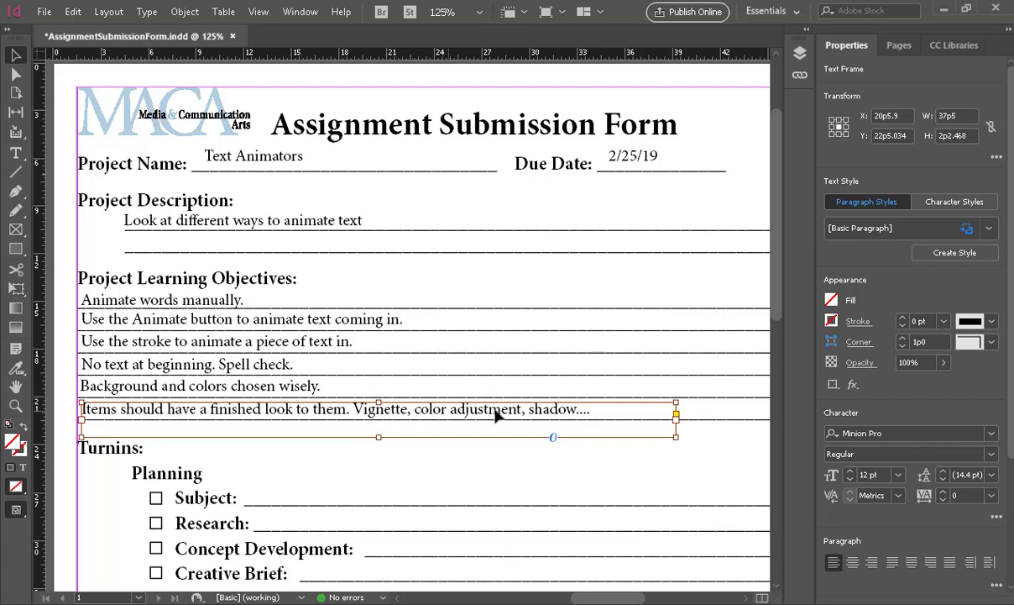
- Shorten the finished-look objective frame and review the rest of the form
drag(379, 437, 378, 423)
click(379, 449)
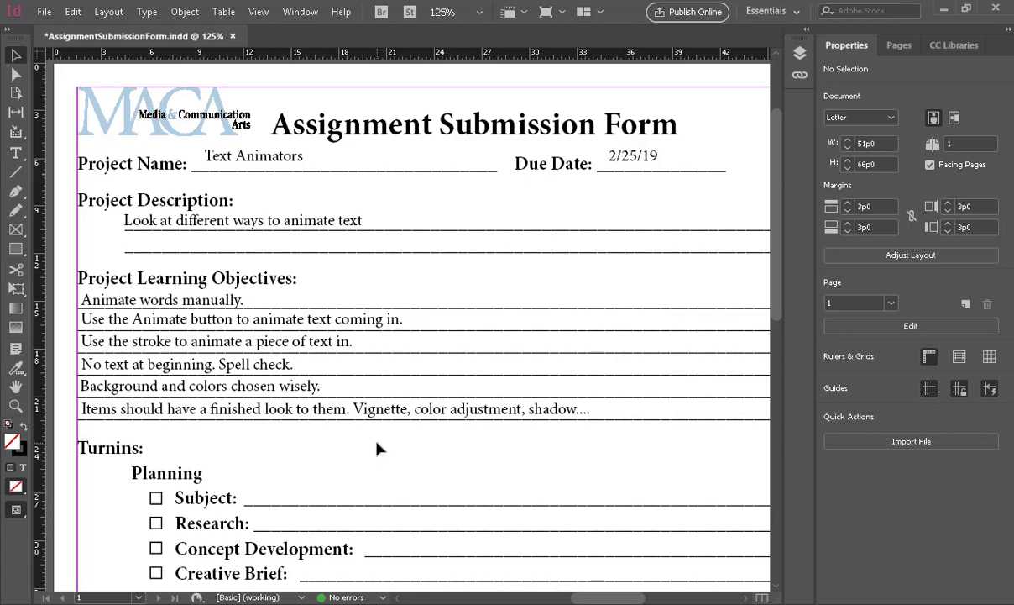
scroll(377, 448, down, 7)
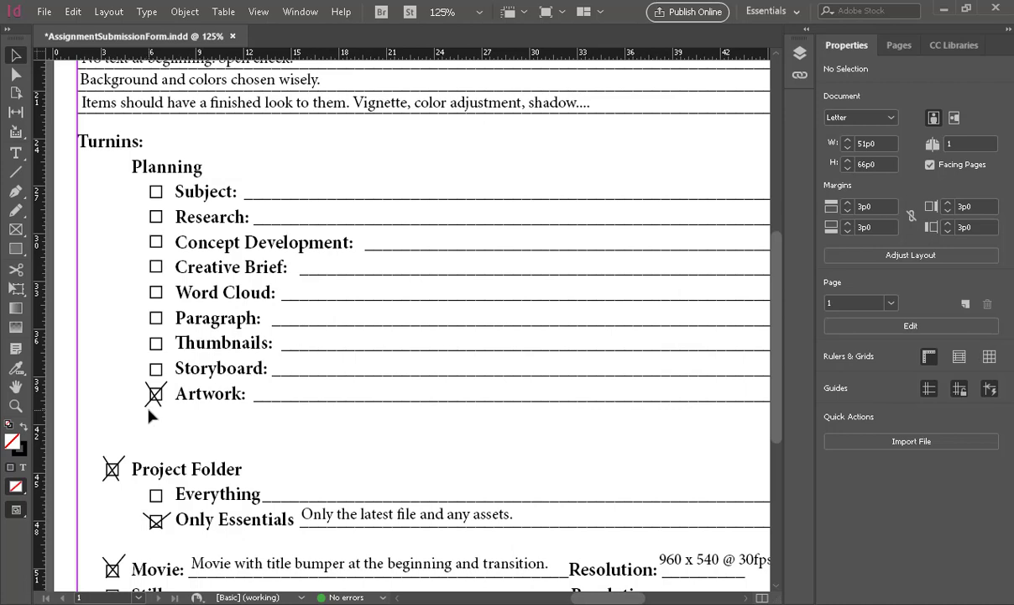
scroll(150, 415, down, 2)
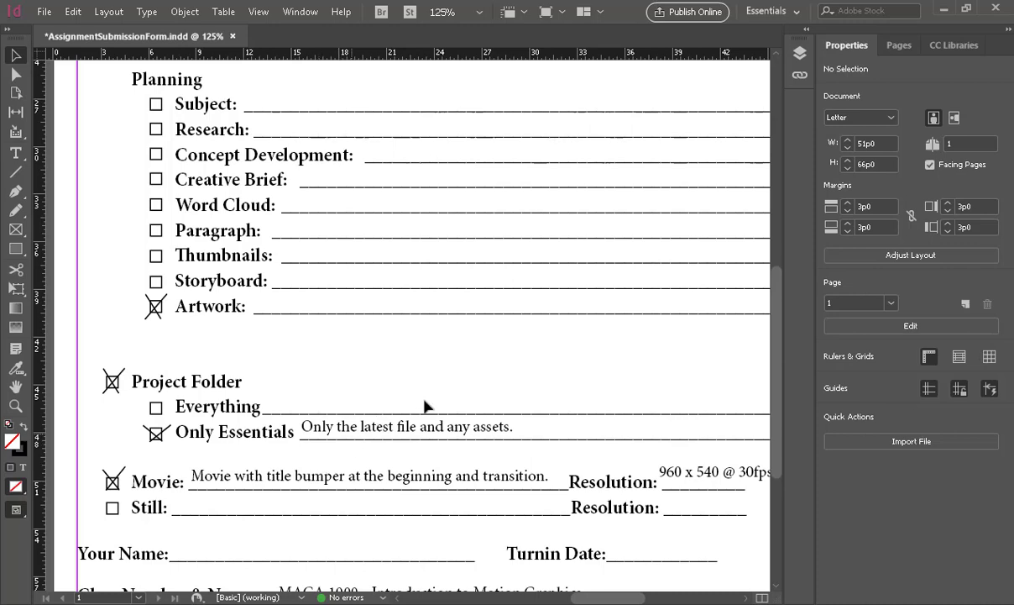
drag(530, 377, 513, 322)
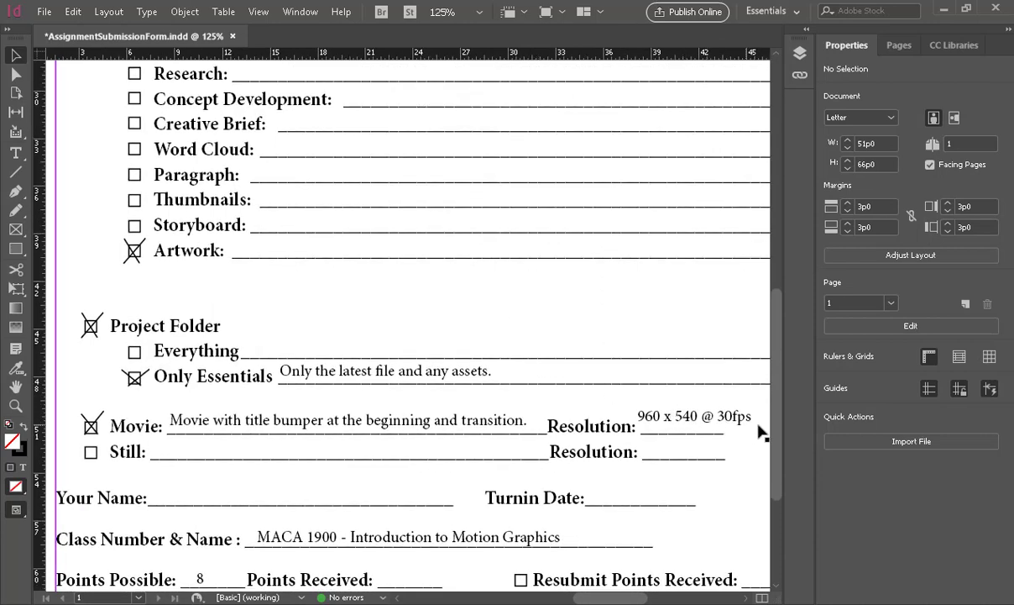
scroll(707, 438, down, 1)
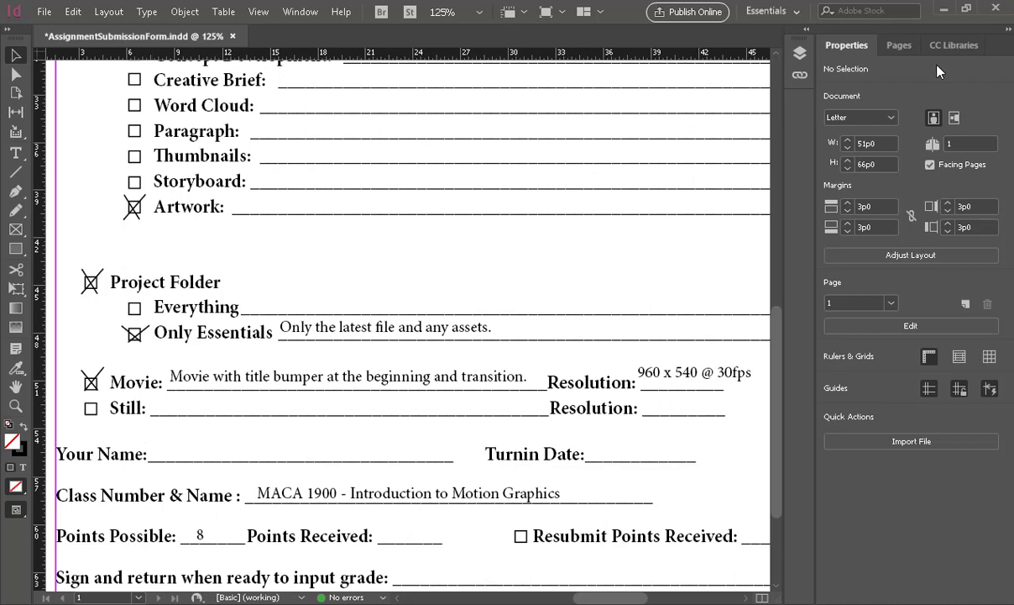
- Print the assignment form and close the printed-file window
key(ctrl+p)
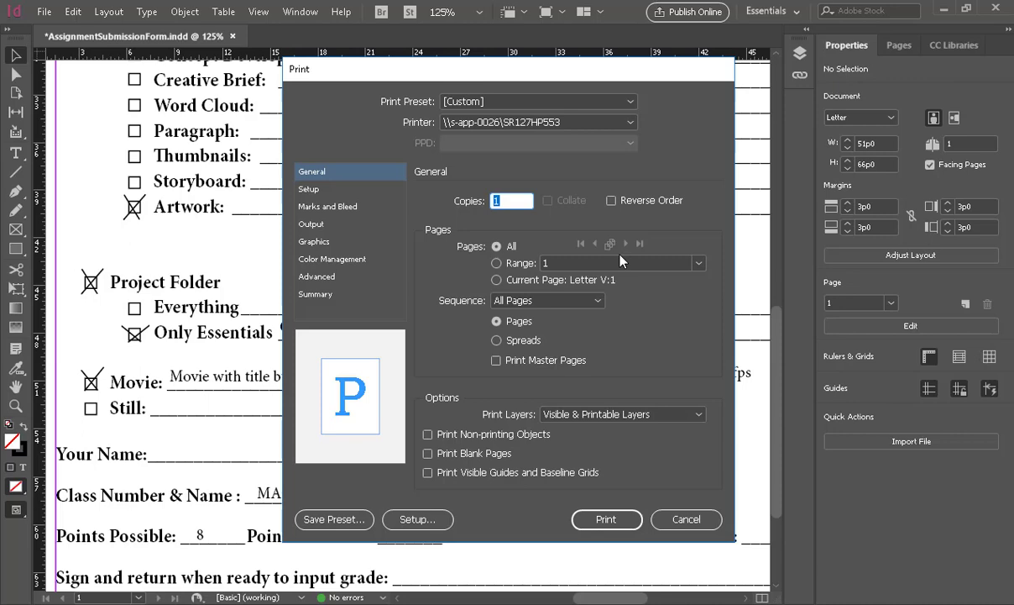
click(605, 519)
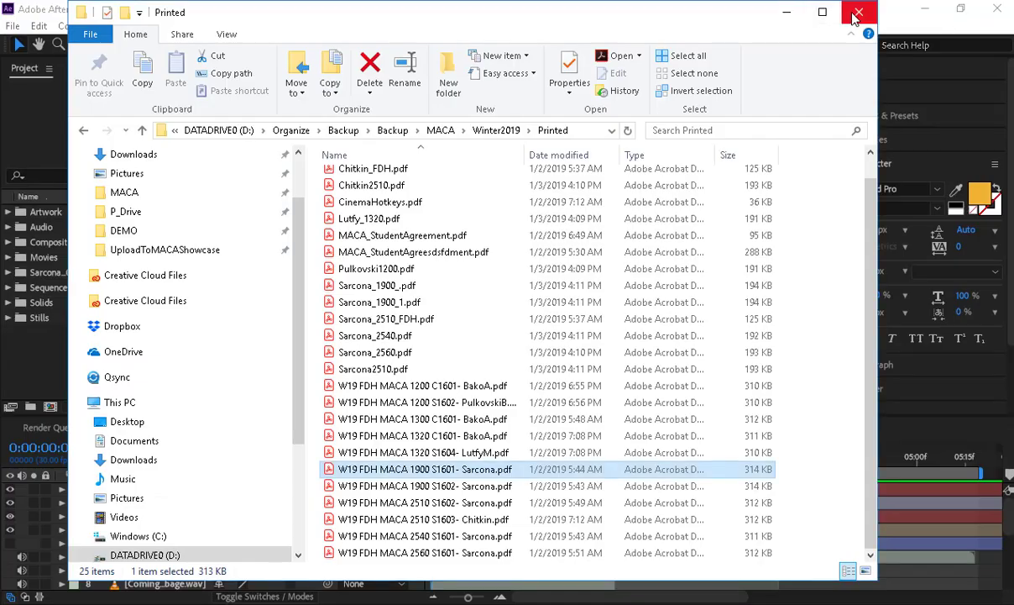
click(855, 13)
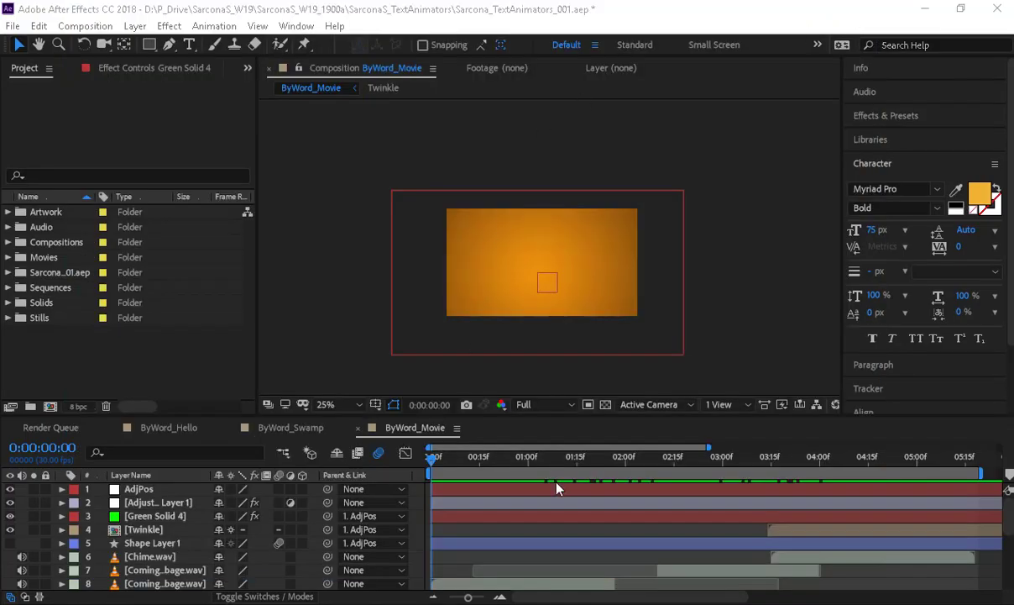
- Browse to D: > P_Drive > SarconaS_W19 > SarconaS_W19_1900a > SarconaS_TextAnimators > Movies
mouse_move(644, 604)
key(super+e)
double_click(344, 343)
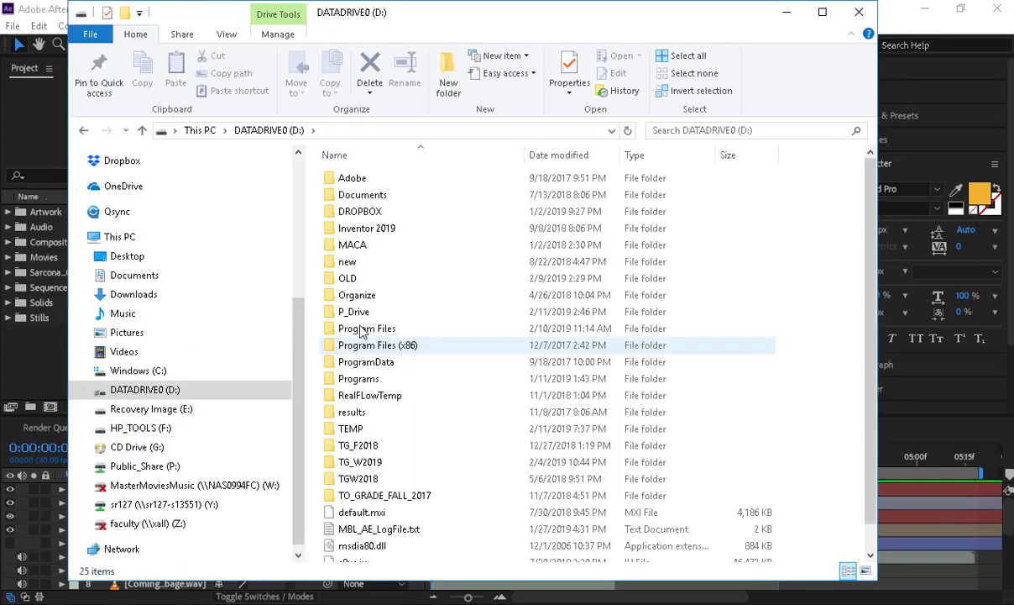
double_click(349, 309)
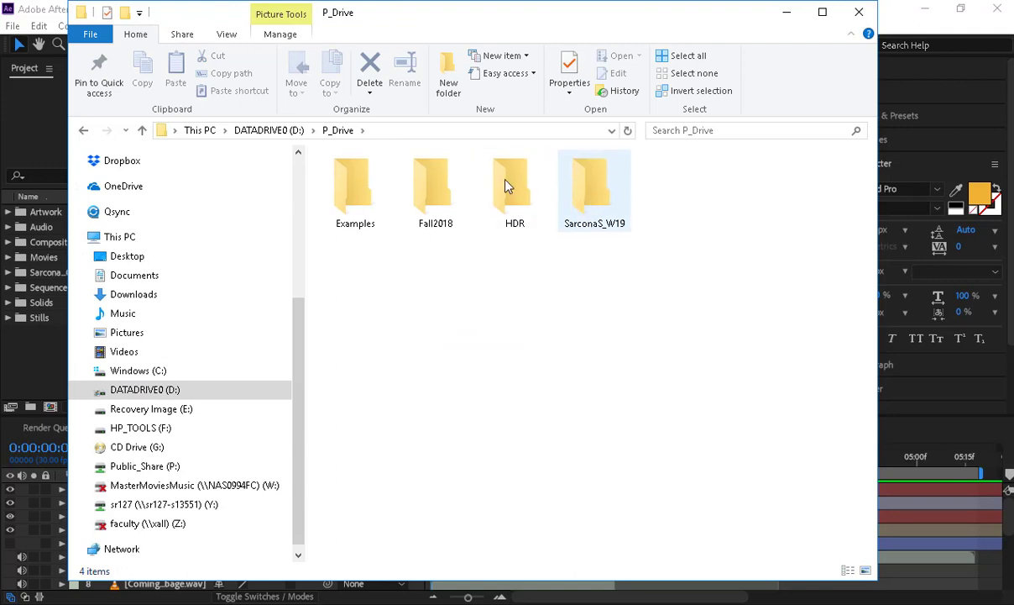
double_click(586, 186)
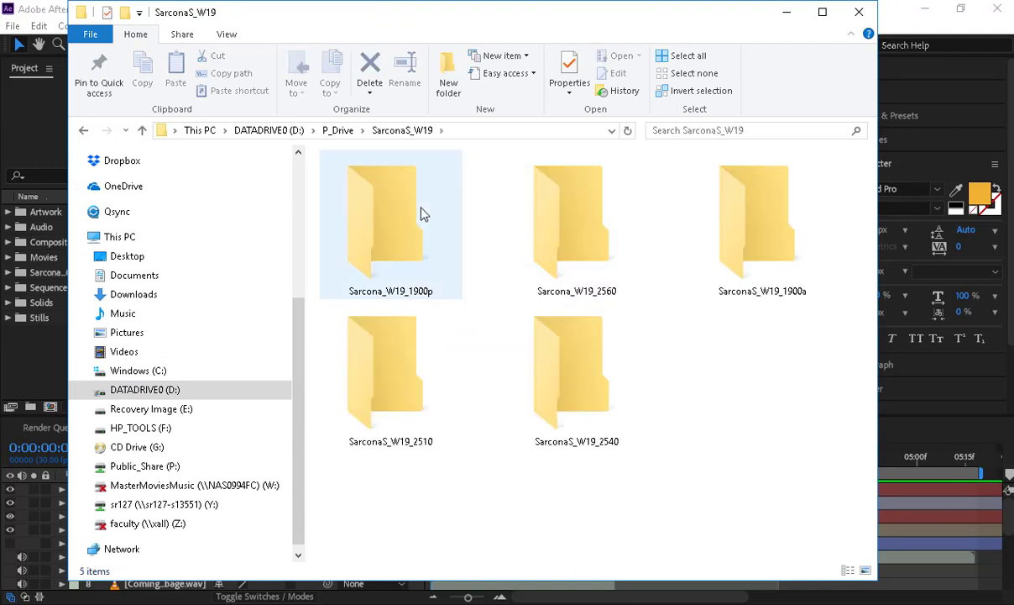
double_click(735, 209)
double_click(733, 202)
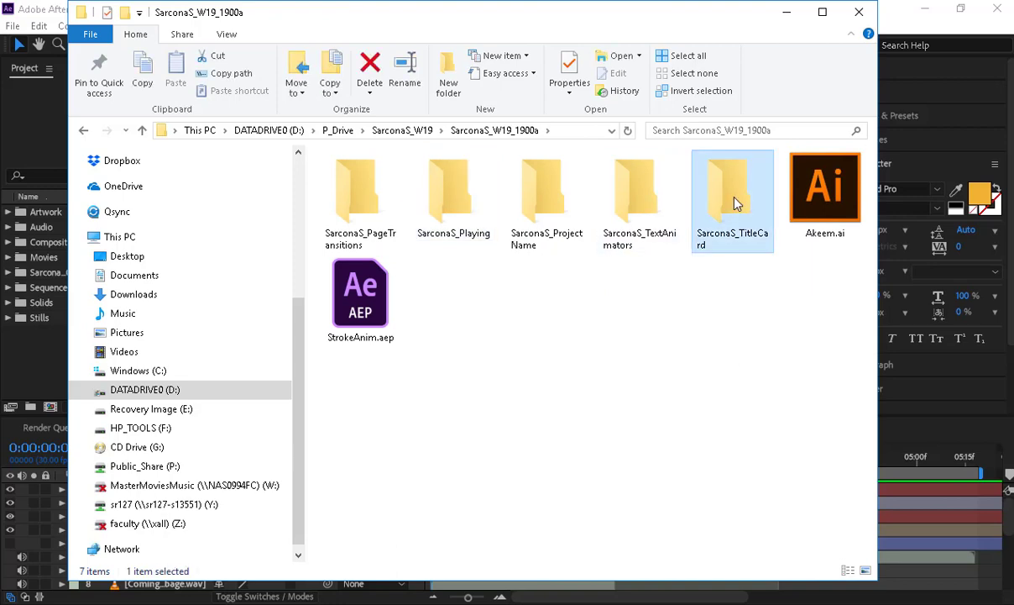
key(alt+Left)
click(645, 205)
double_click(645, 204)
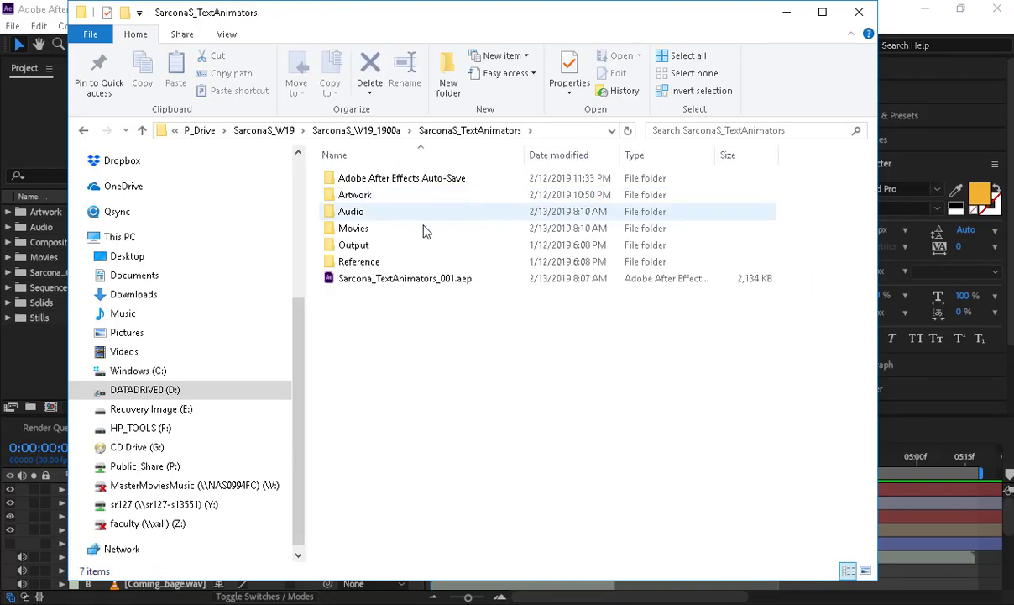
double_click(398, 234)
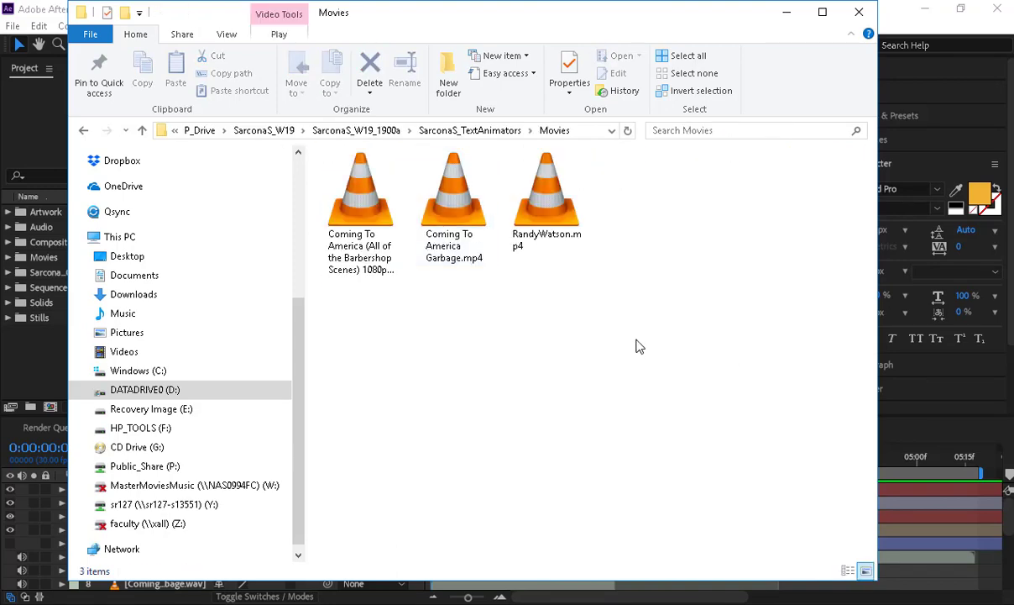
- Show the Movies folder in Details view, widen the Name column, and pick Coming To America Garbage.mp4
drag(621, 336, 290, 144)
click(227, 34)
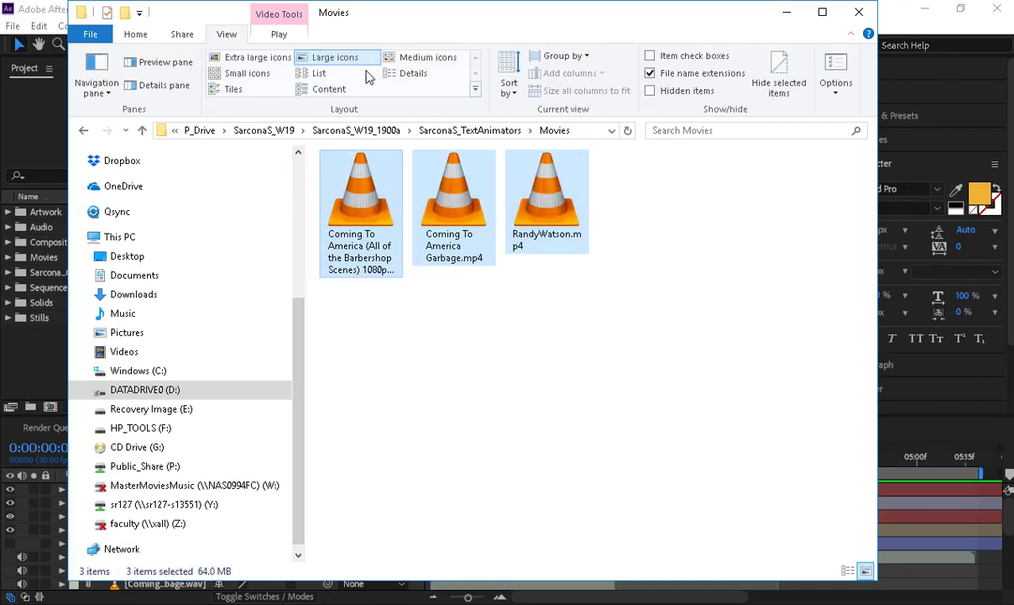
click(413, 73)
drag(440, 151, 512, 156)
click(545, 262)
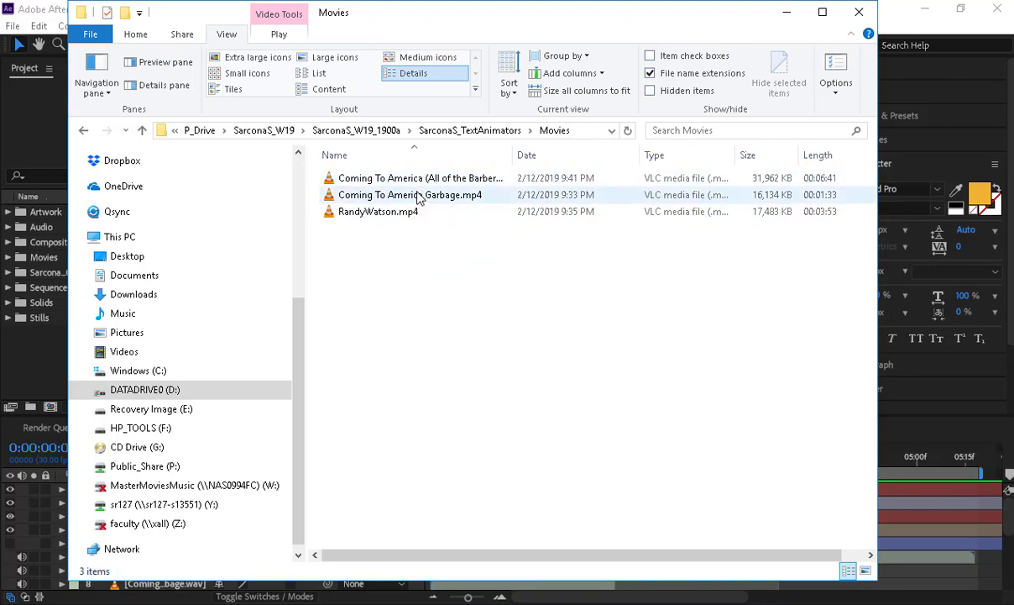
click(408, 197)
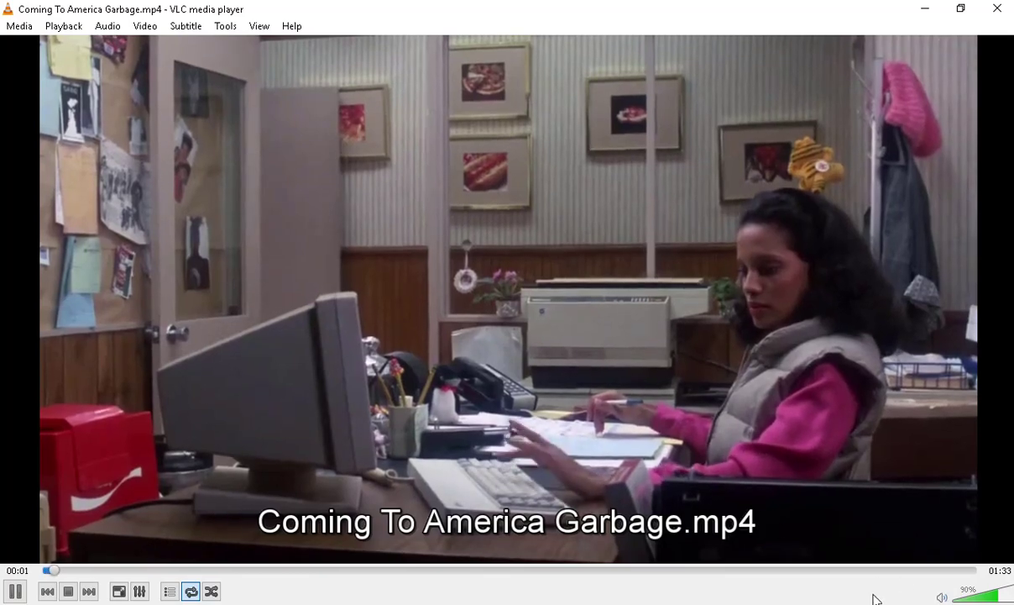
- Preview the clip in VLC, routing sound to the USB speakers and jumping ahead to 00:30
scroll(793, 469, up, 7)
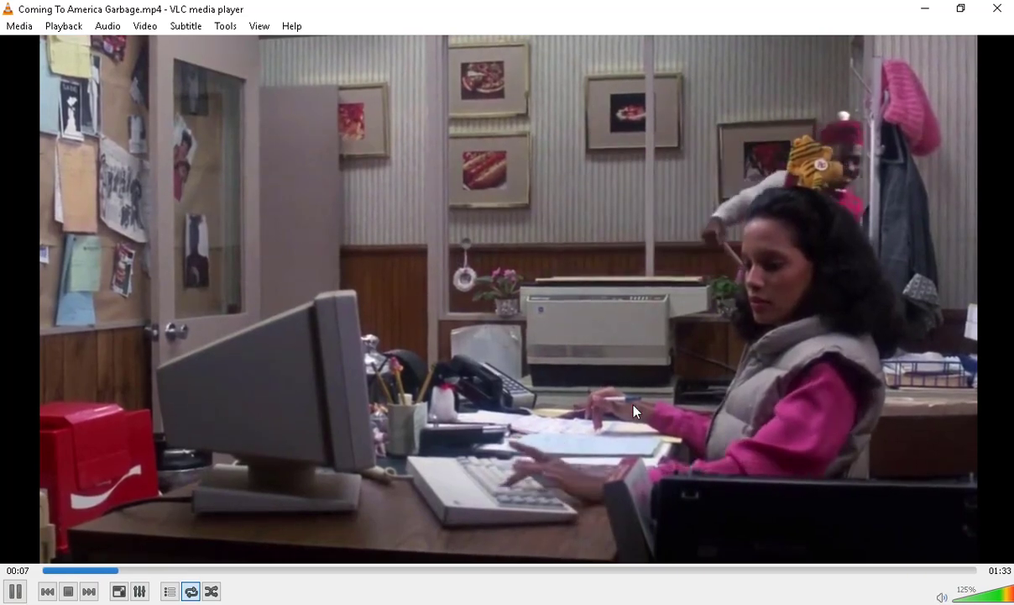
key(space)
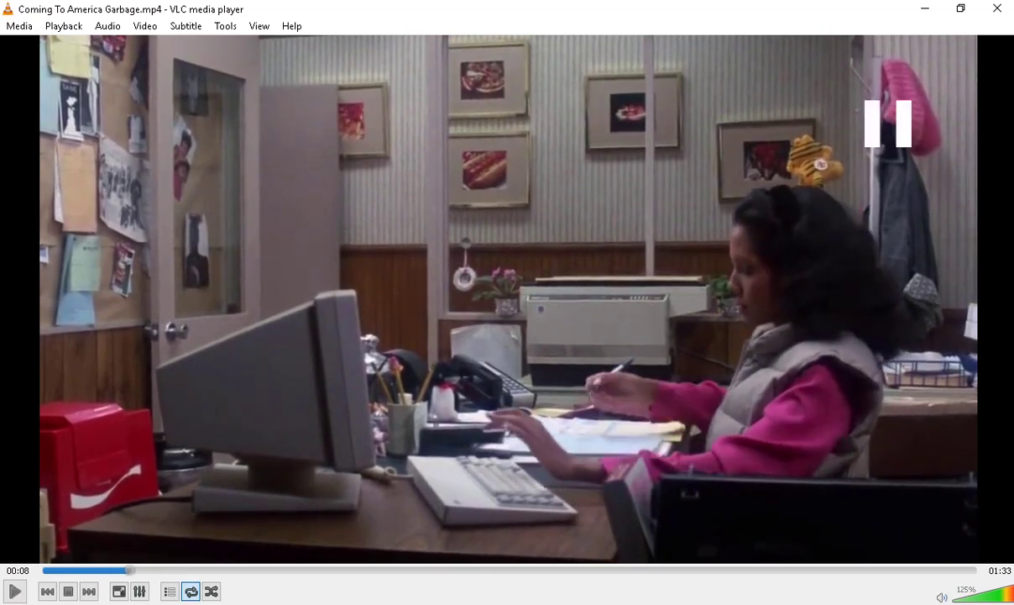
click(914, 587)
click(915, 589)
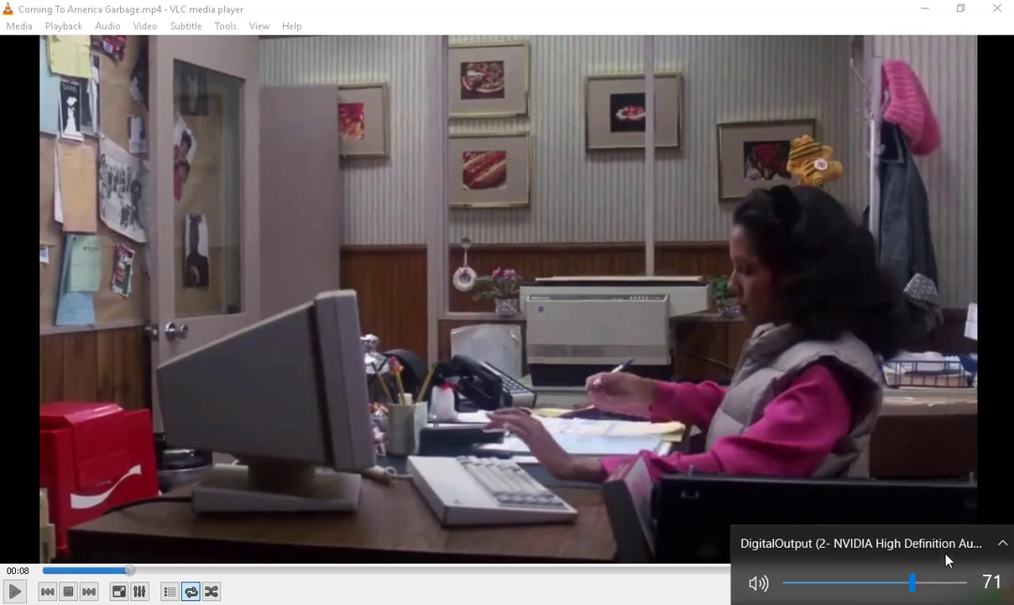
click(890, 544)
click(884, 523)
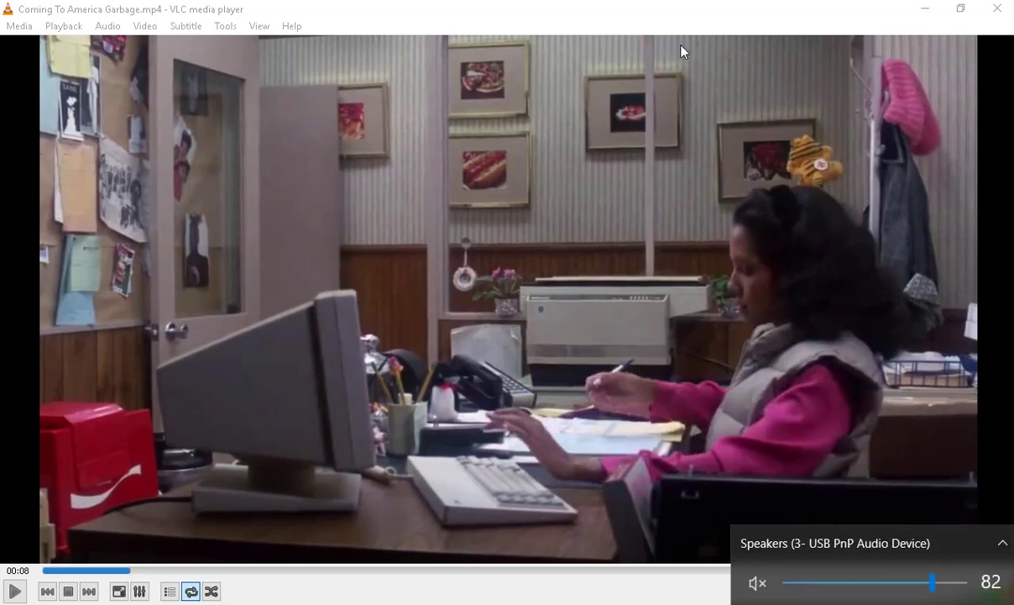
click(667, 119)
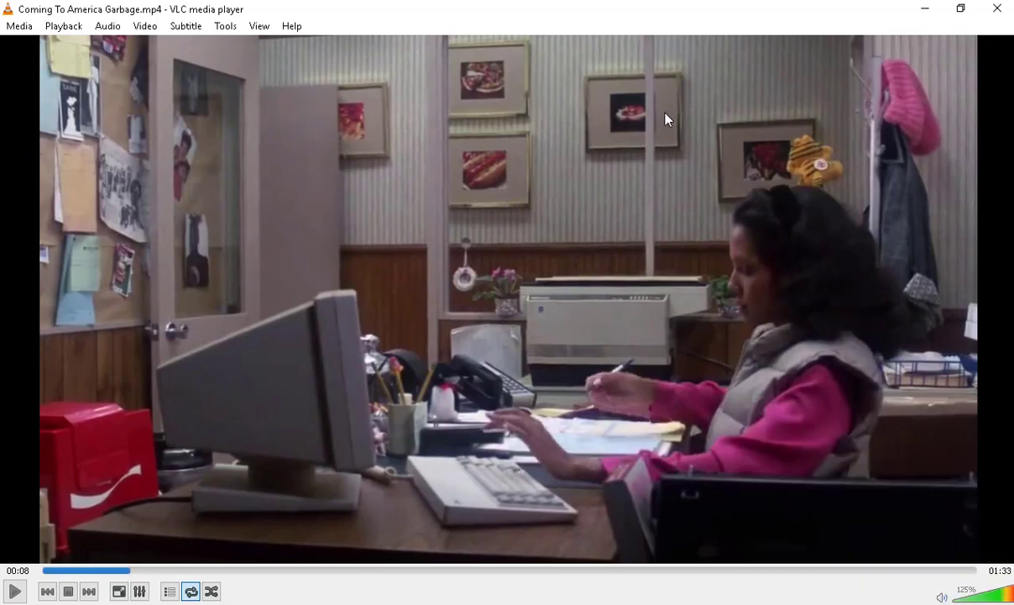
key(space)
click(1004, 599)
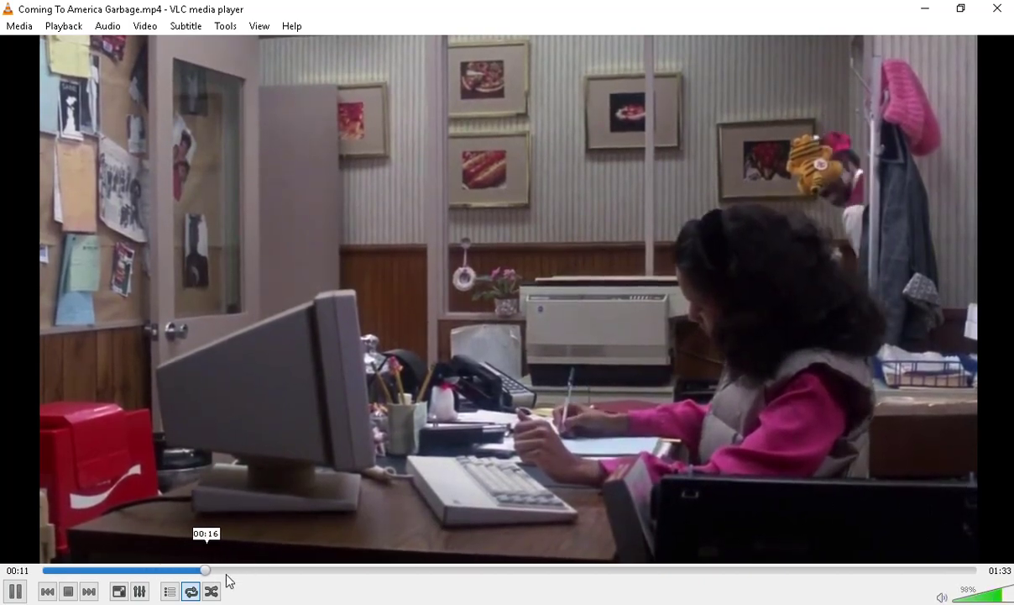
drag(227, 580, 350, 565)
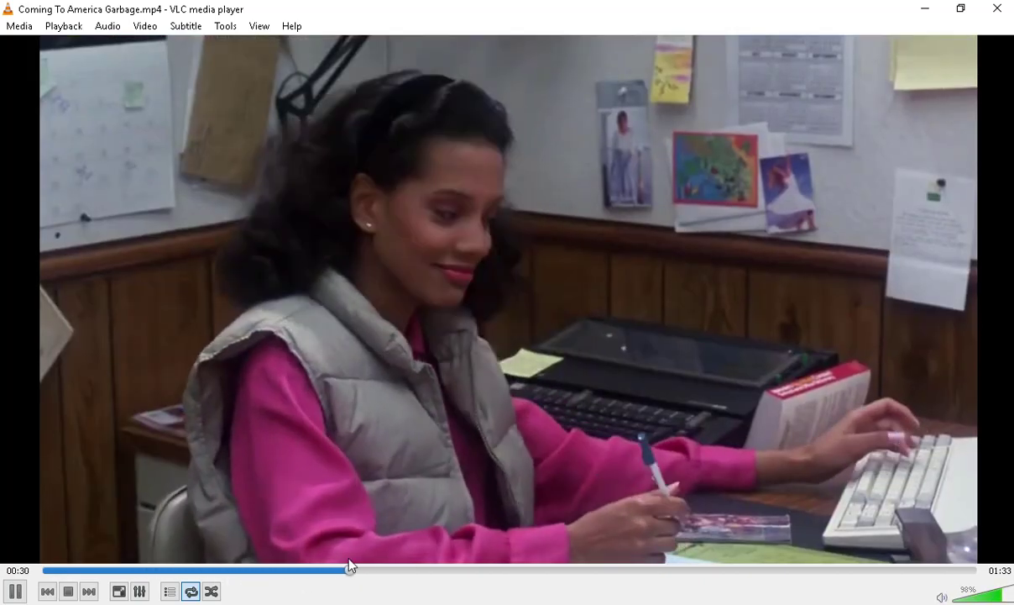
scroll(428, 526, up, 5)
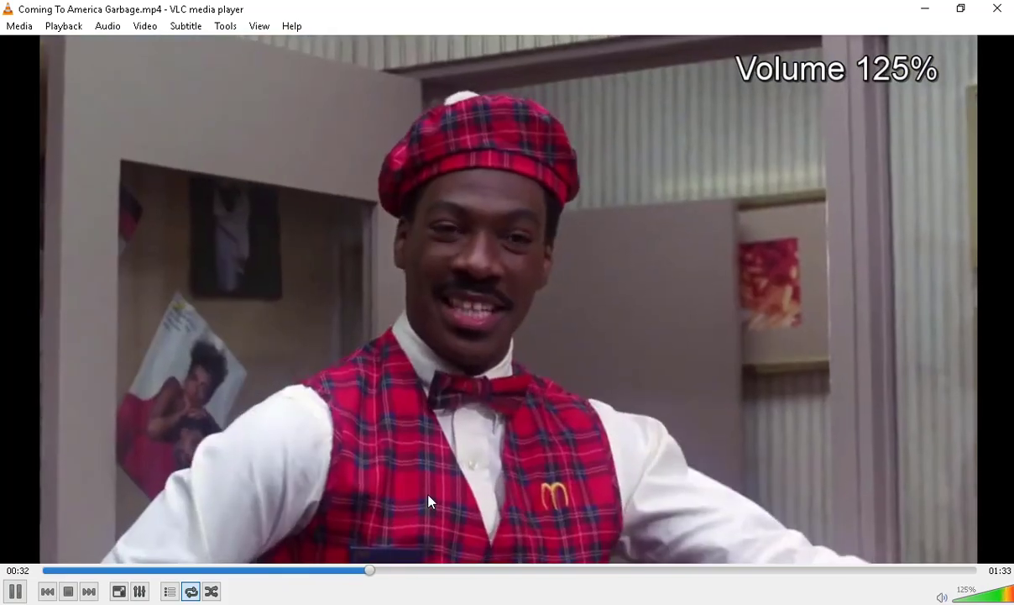
scroll(426, 500, up, 4)
key(space)
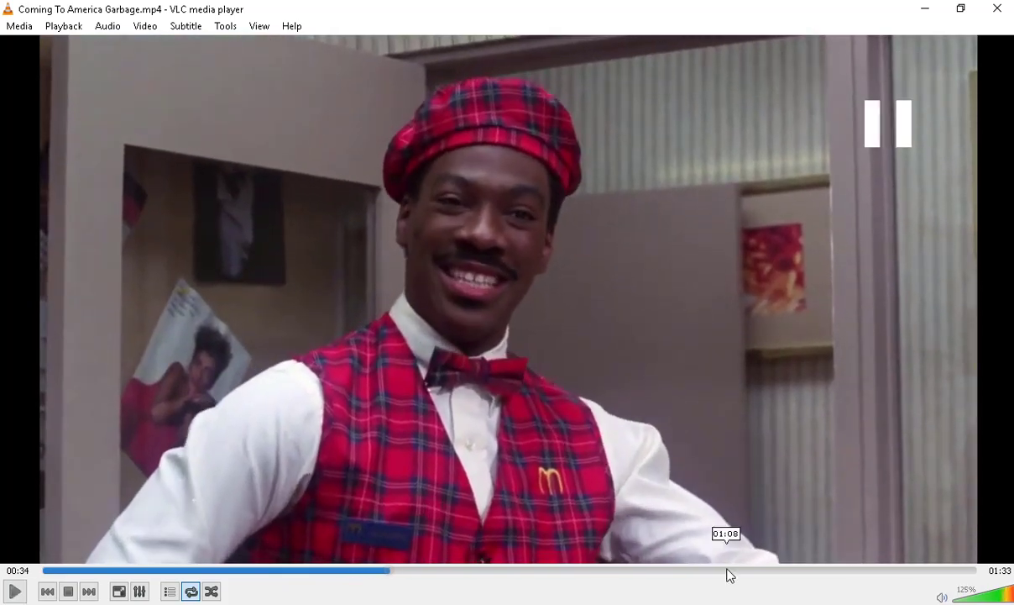
- Unmute the audio and route it to the Conexant headphones at volume 27
click(917, 603)
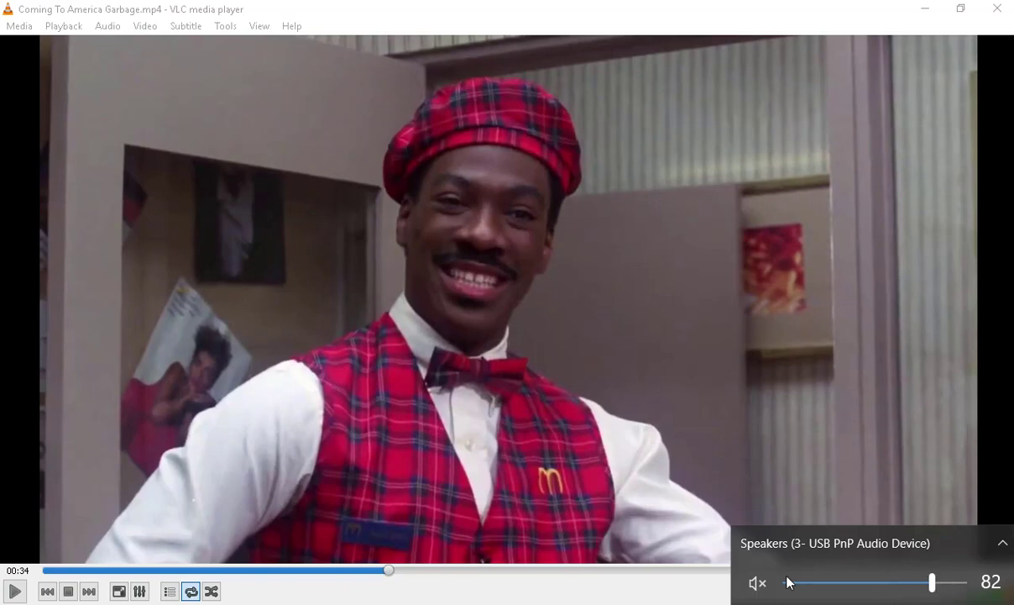
click(758, 584)
drag(893, 585, 875, 587)
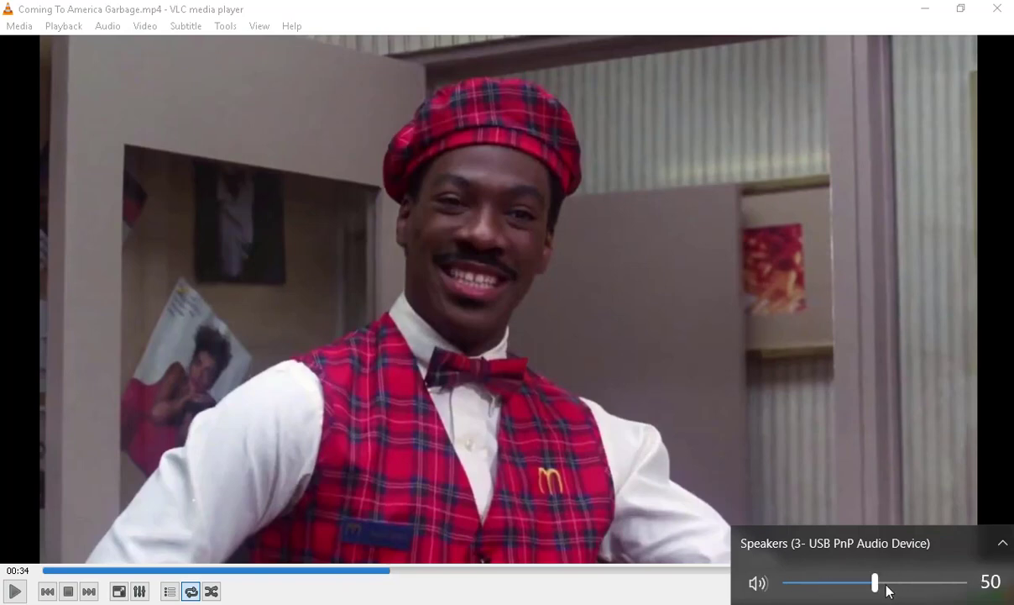
click(888, 591)
click(871, 546)
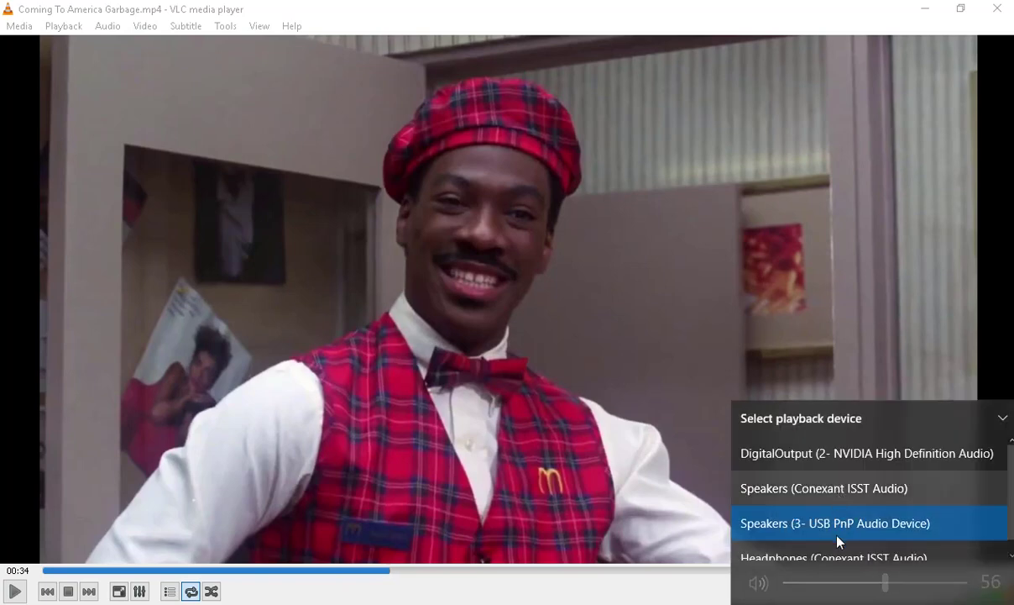
scroll(838, 541, down, 1)
click(842, 545)
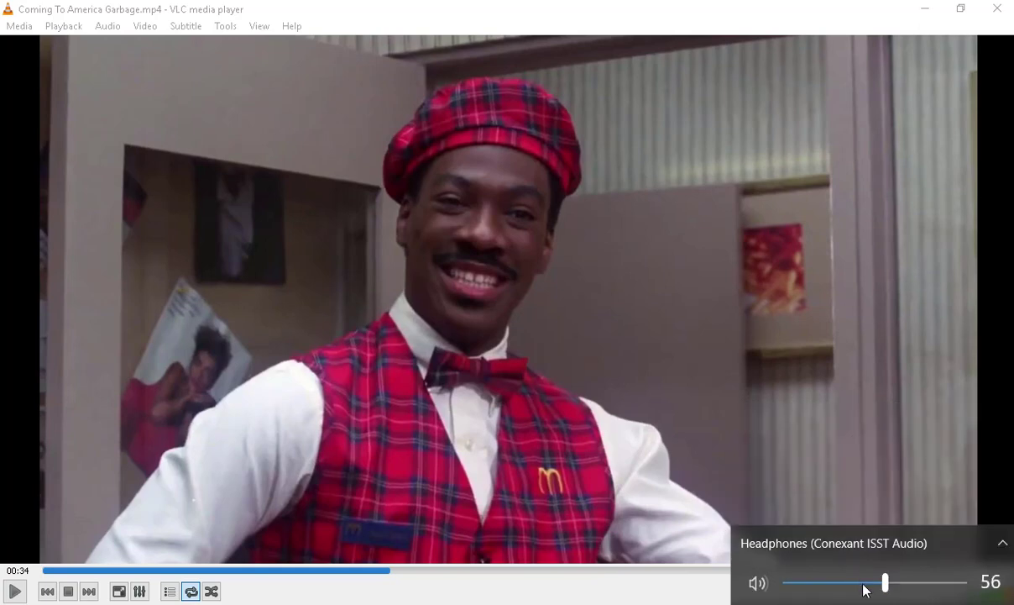
drag(865, 591, 833, 588)
click(777, 442)
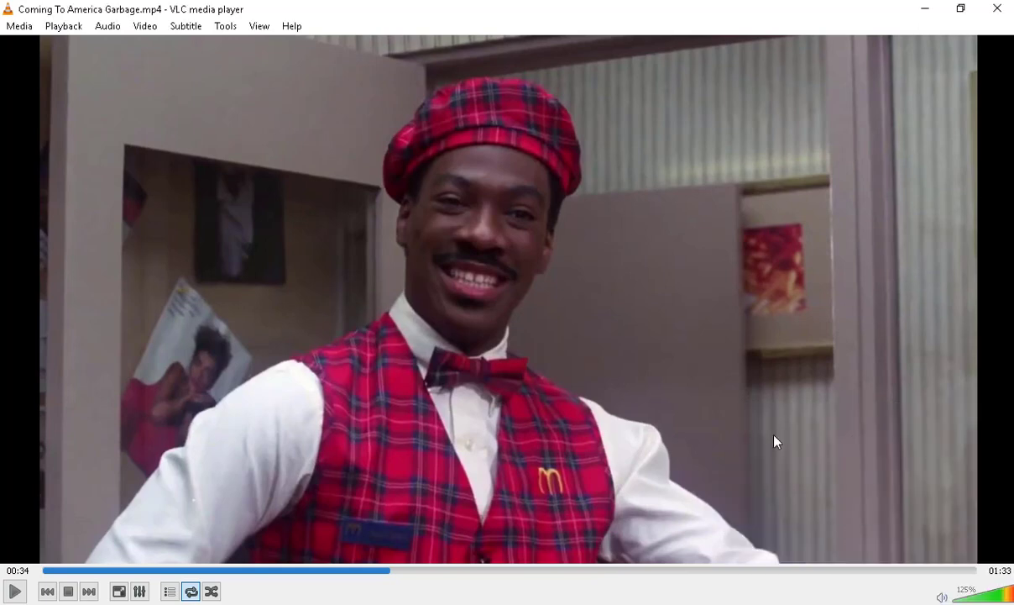
- Play the clip on to 01:09, then close VLC and accept the audio device warning
click(502, 571)
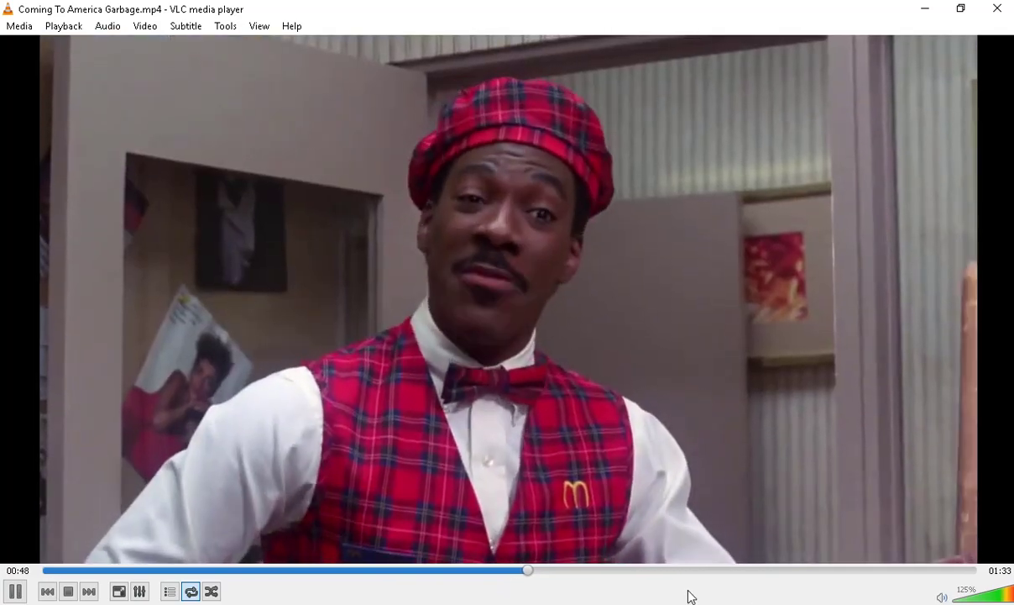
scroll(771, 475, up, 2)
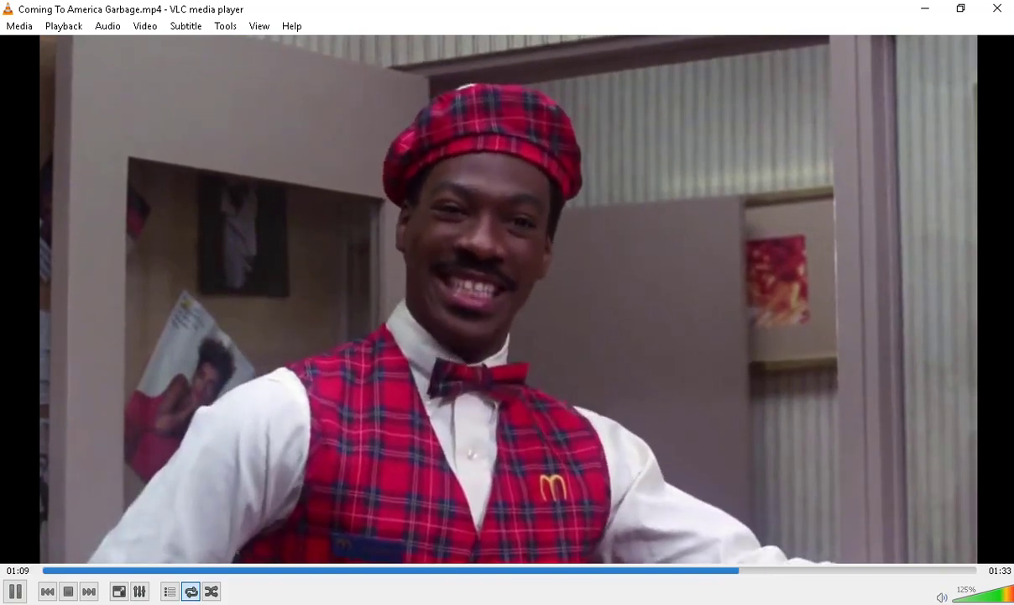
key(space)
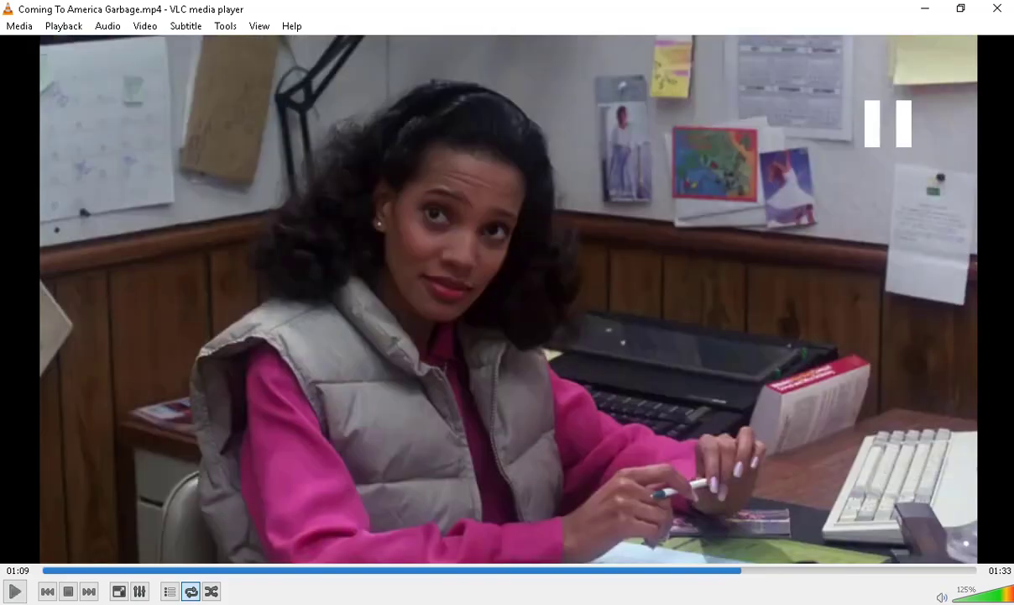
click(997, 10)
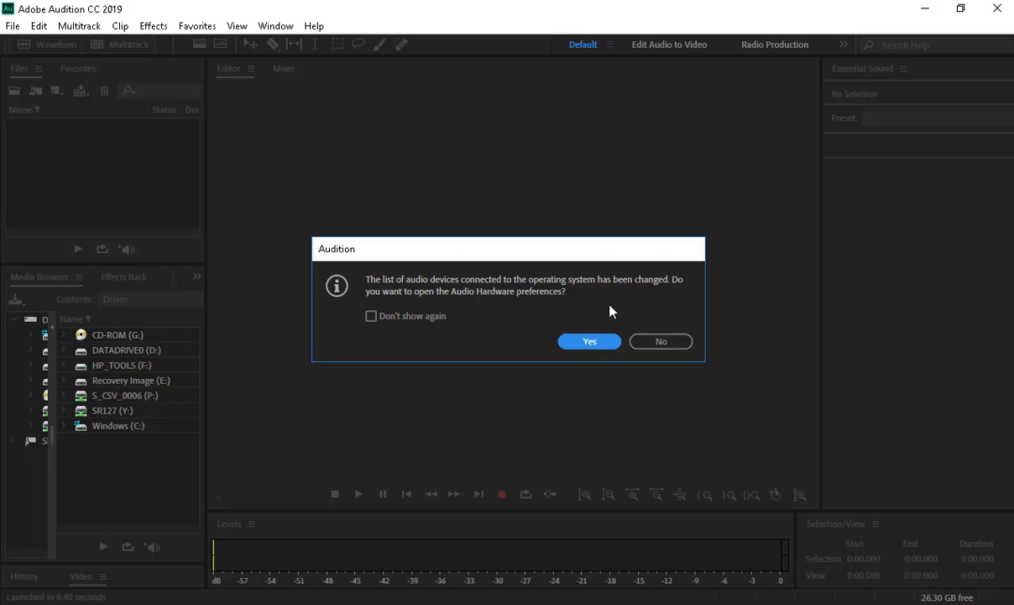
click(598, 341)
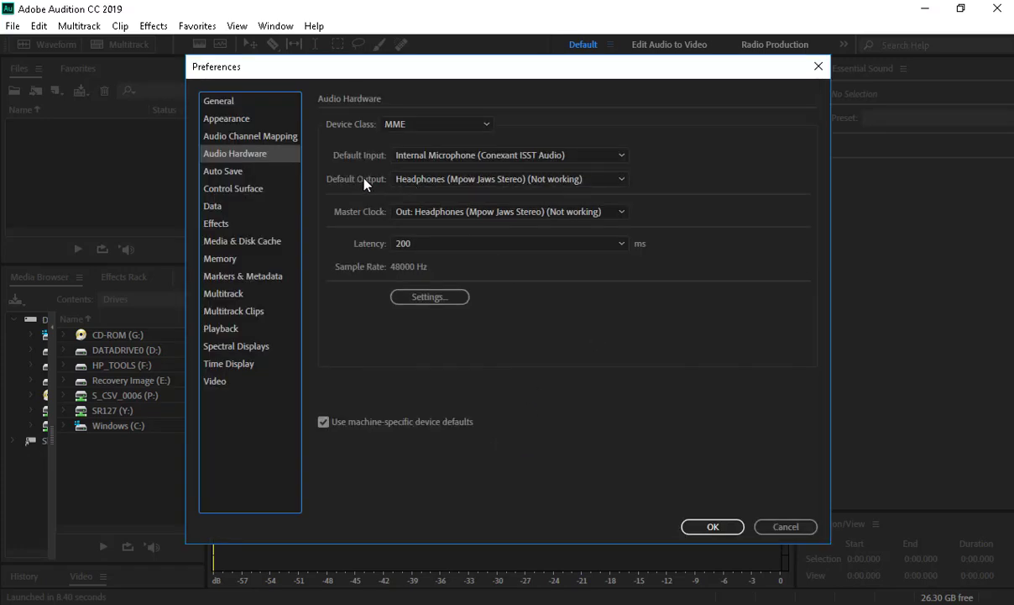
- Set Audition's Default Output to Headphones (Conexant ISST Audio) and drag in Coming To America Garbage.mp4
click(427, 179)
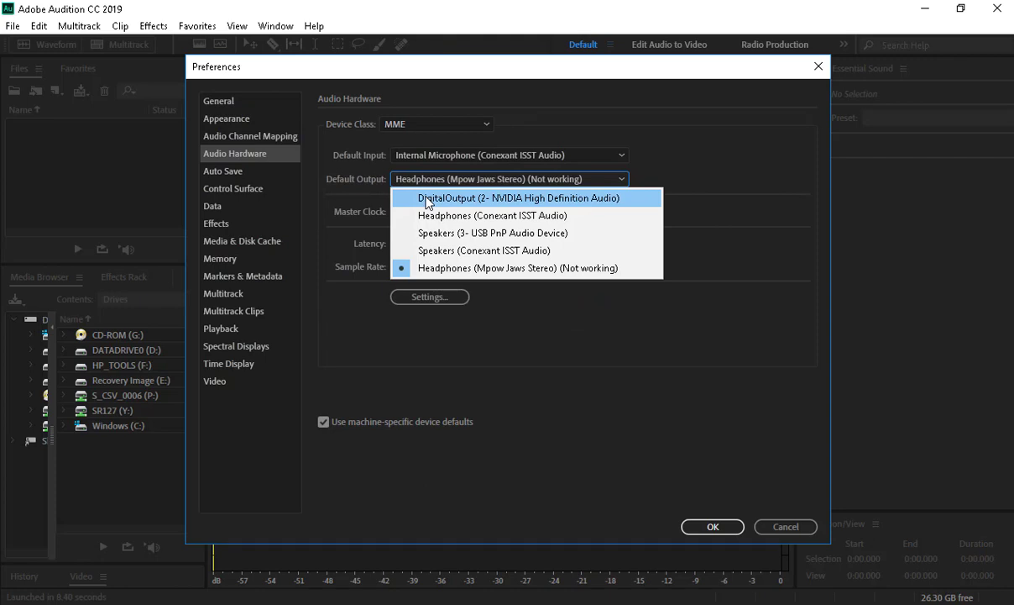
click(428, 215)
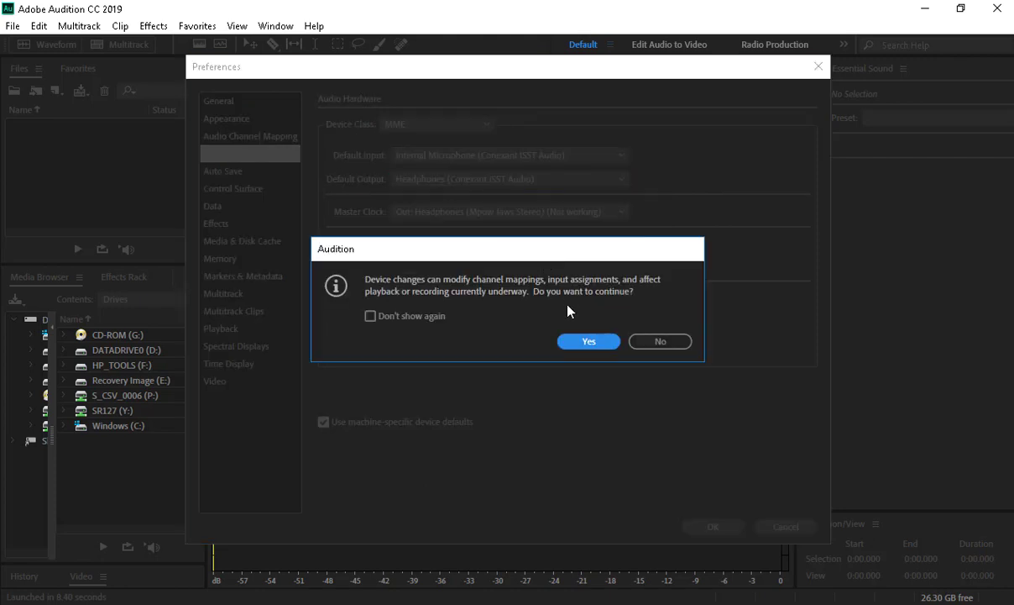
click(588, 342)
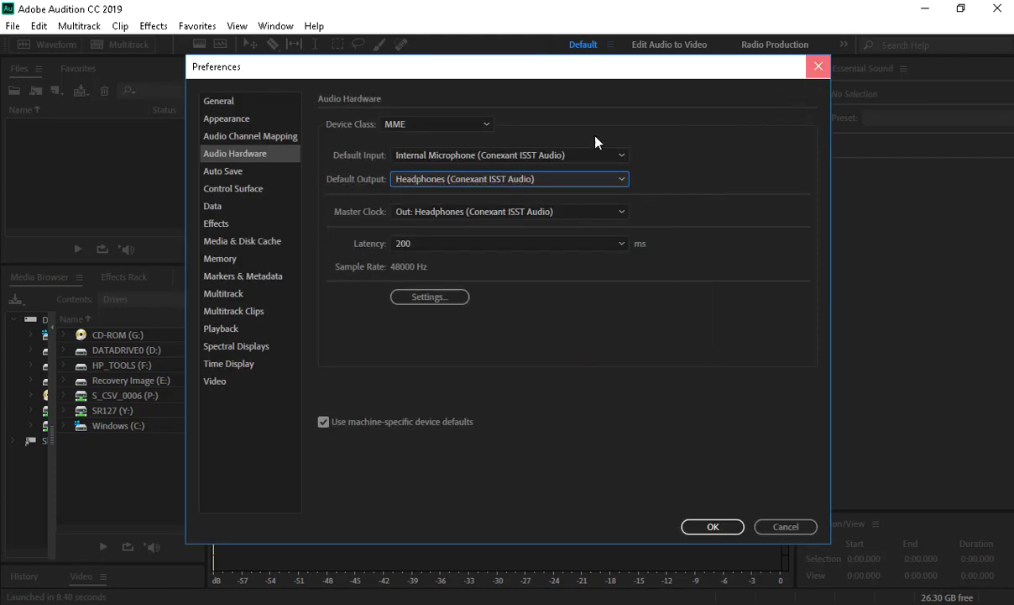
key(alt+Tab)
drag(403, 198, 39, 157)
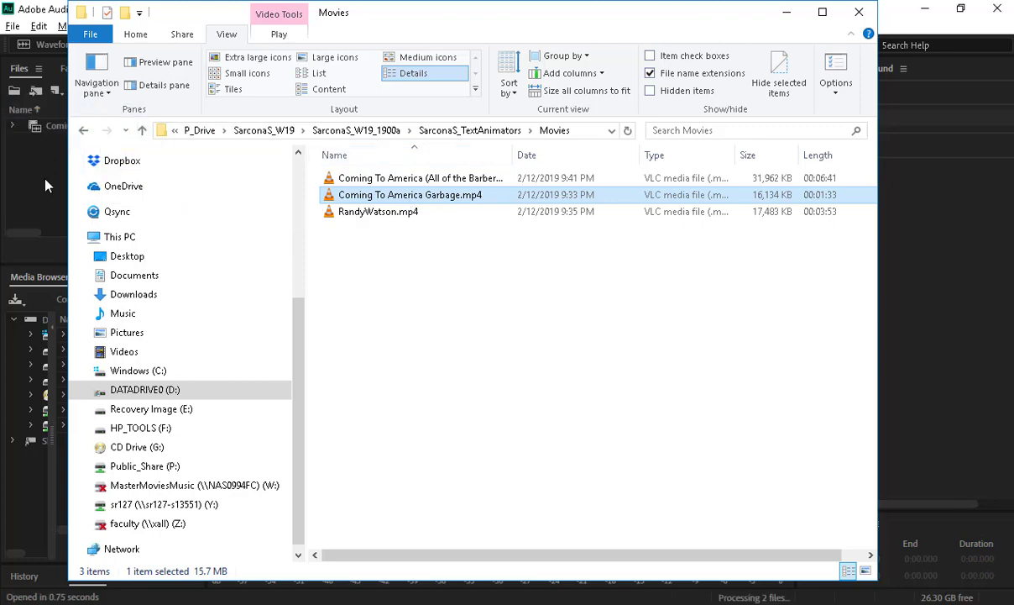
- Open Coming To America Garbage.mp4 in the waveform editor and mark the quote from 0:56.788 to 1:10.000
click(45, 186)
double_click(65, 128)
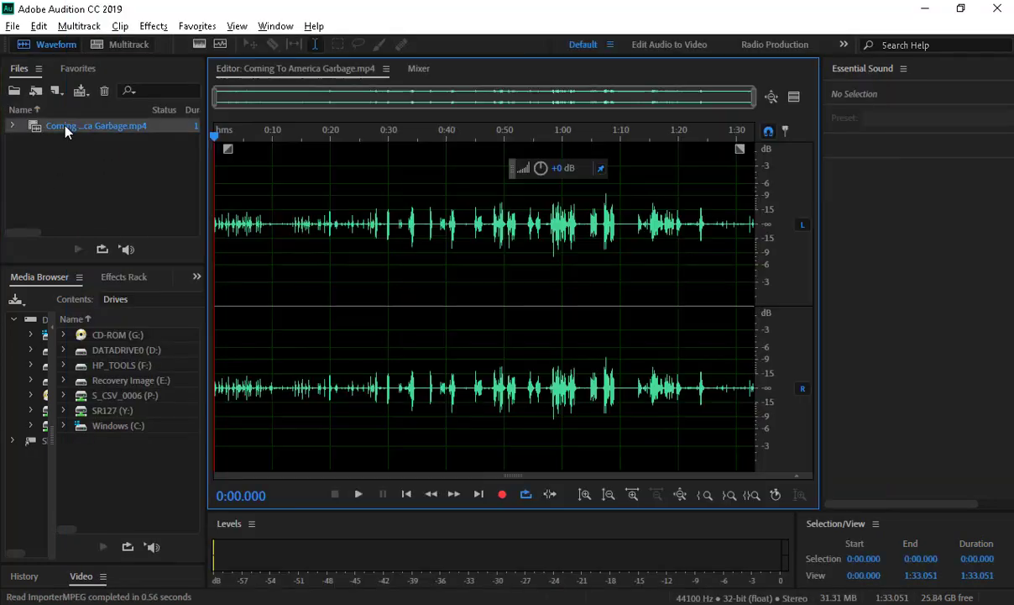
drag(546, 269, 576, 267)
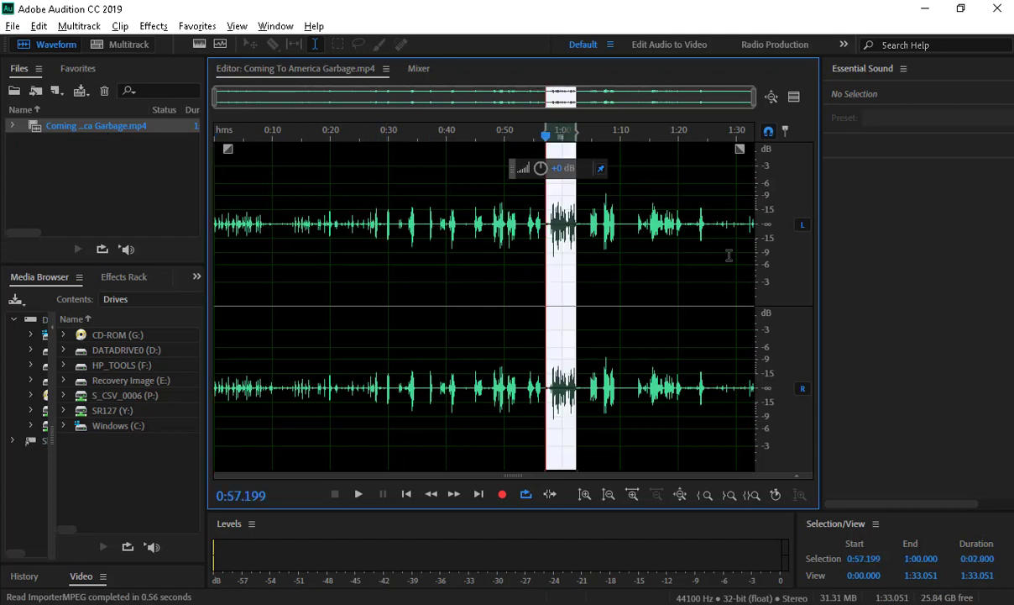
shift+click(729, 256)
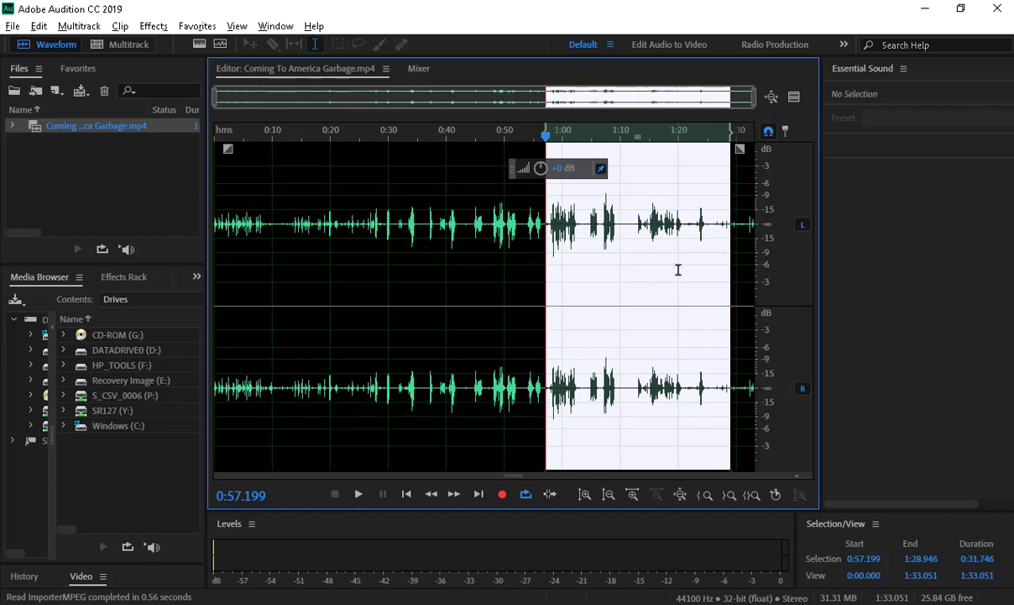
click(646, 256)
click(587, 250)
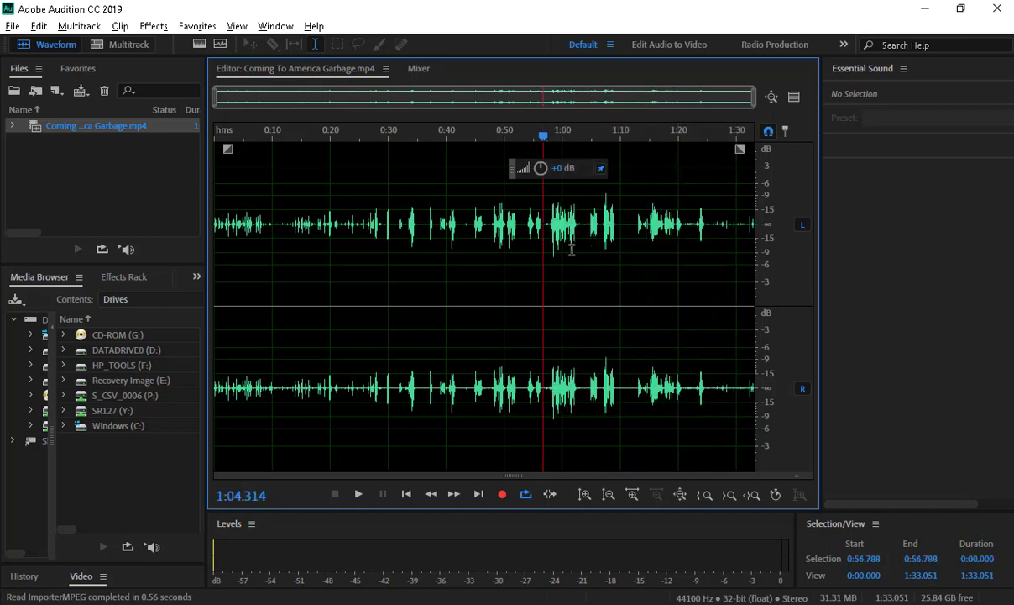
drag(544, 244, 621, 246)
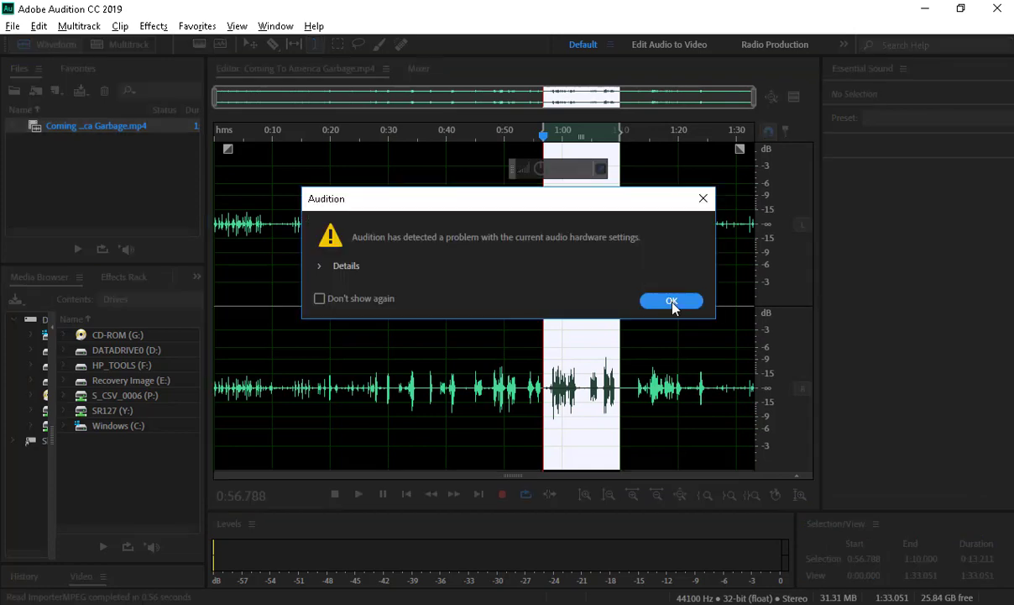
- Dismiss the hardware warnings and reset Default Output to Headphones (Conexant ISST Audio)
click(672, 301)
click(672, 301)
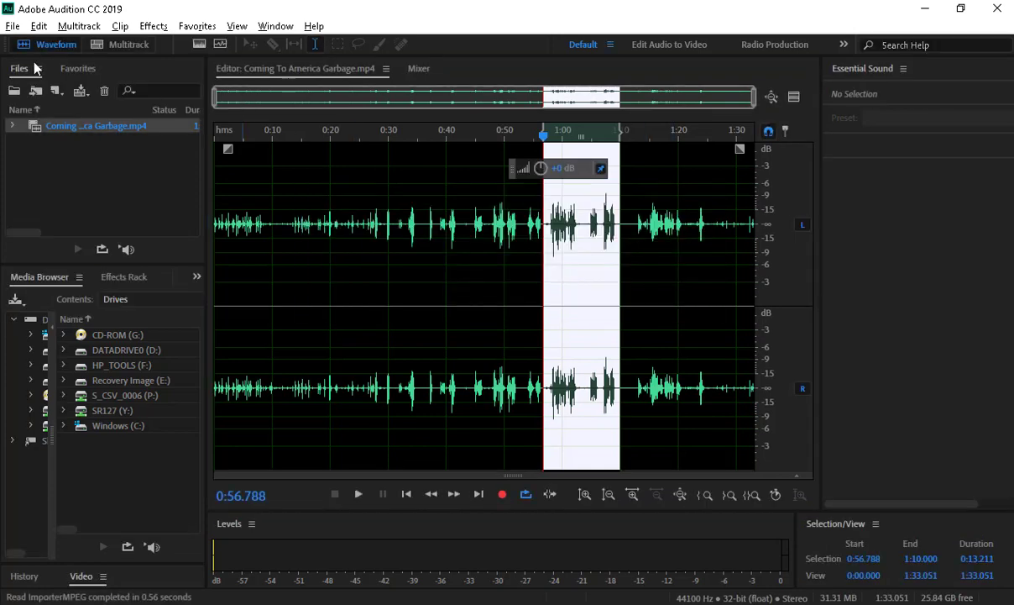
click(39, 26)
mouse_move(180, 561)
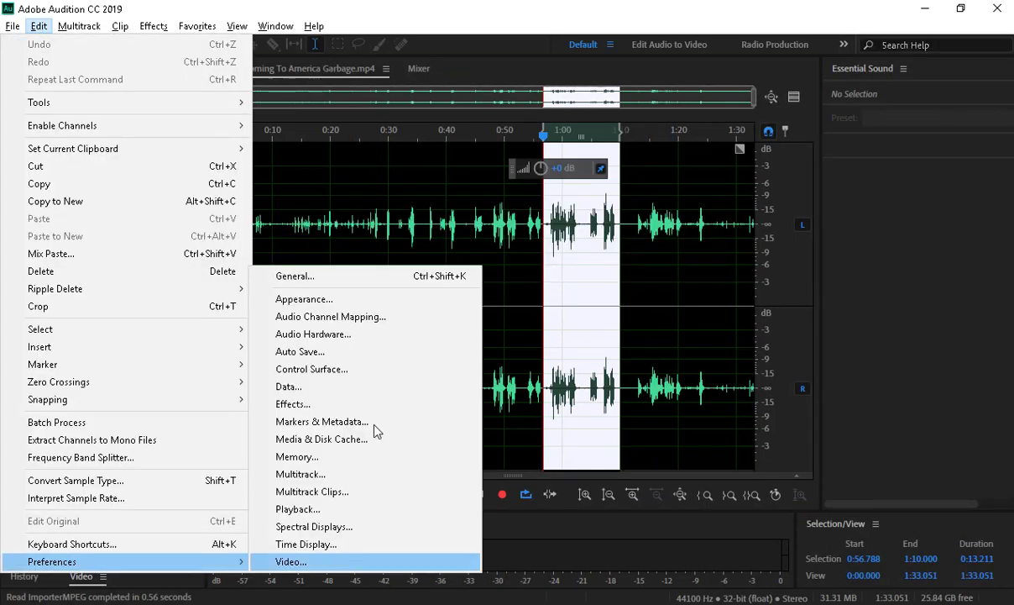
click(376, 334)
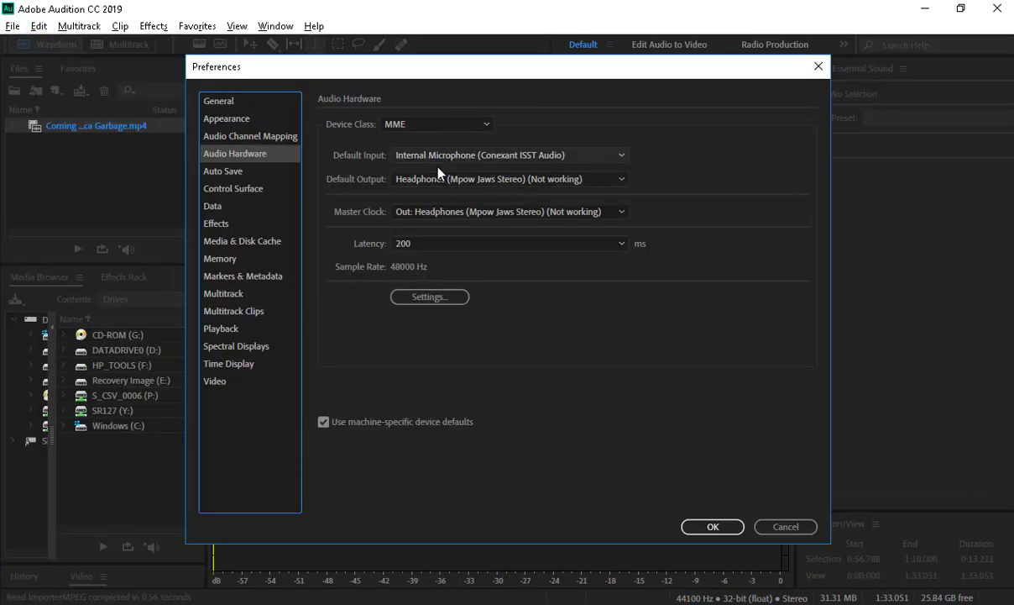
click(441, 177)
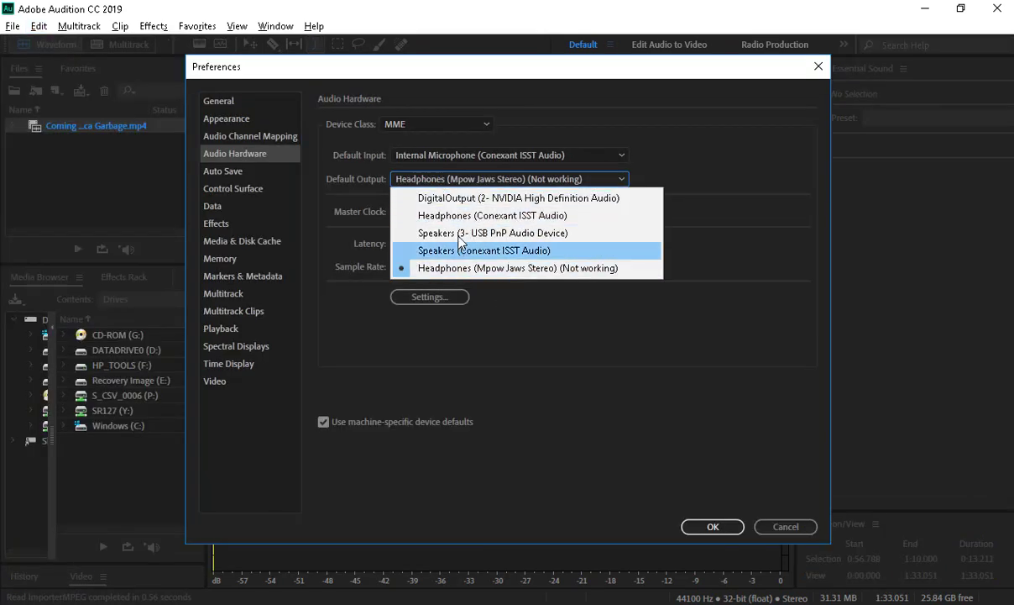
click(470, 215)
click(590, 340)
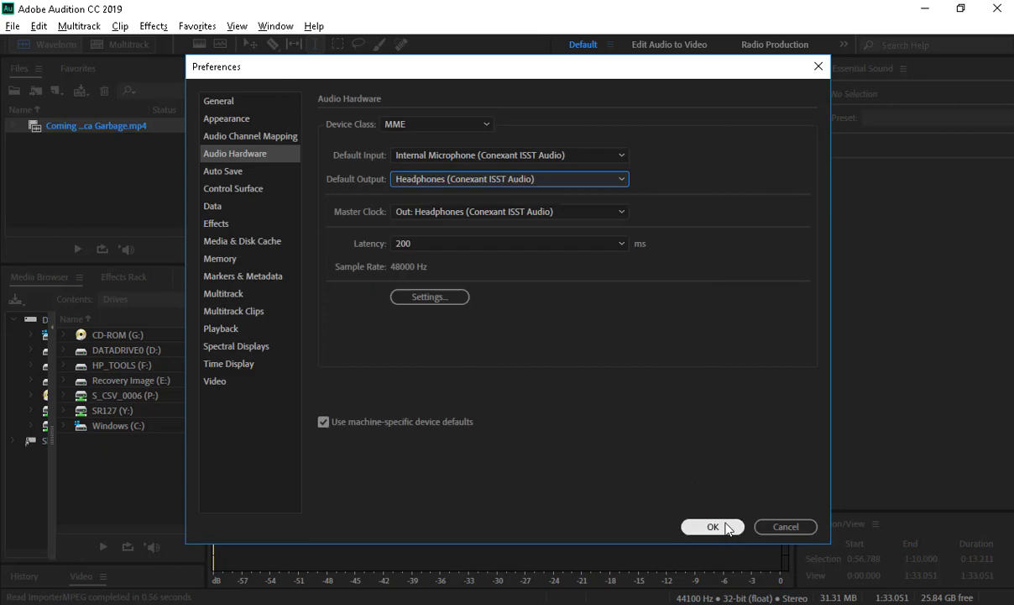
click(713, 526)
- Play the quote from about 0:57, adjusting the Windows volume to 39
key(space)
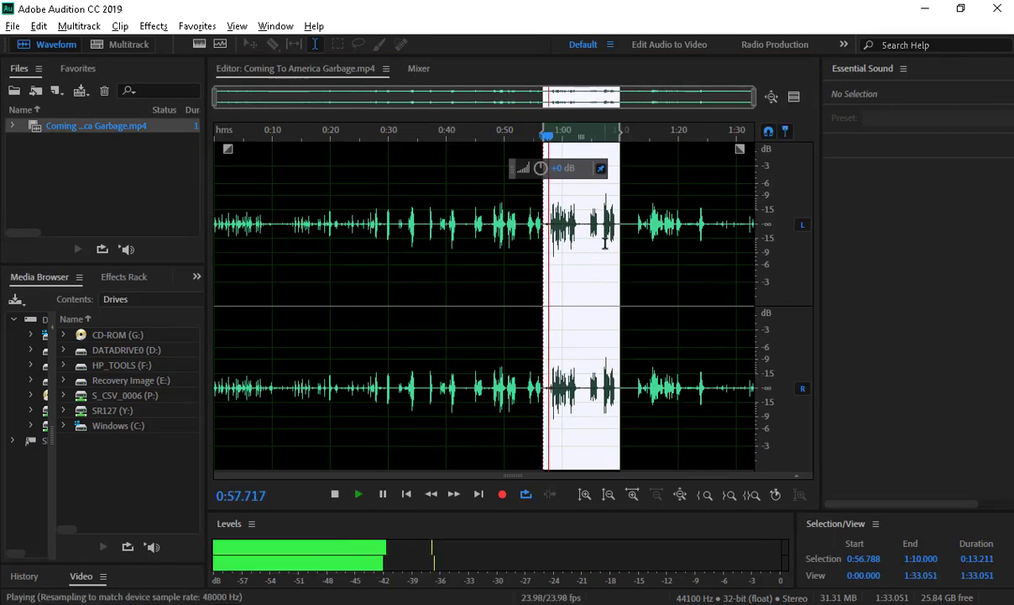
key(space)
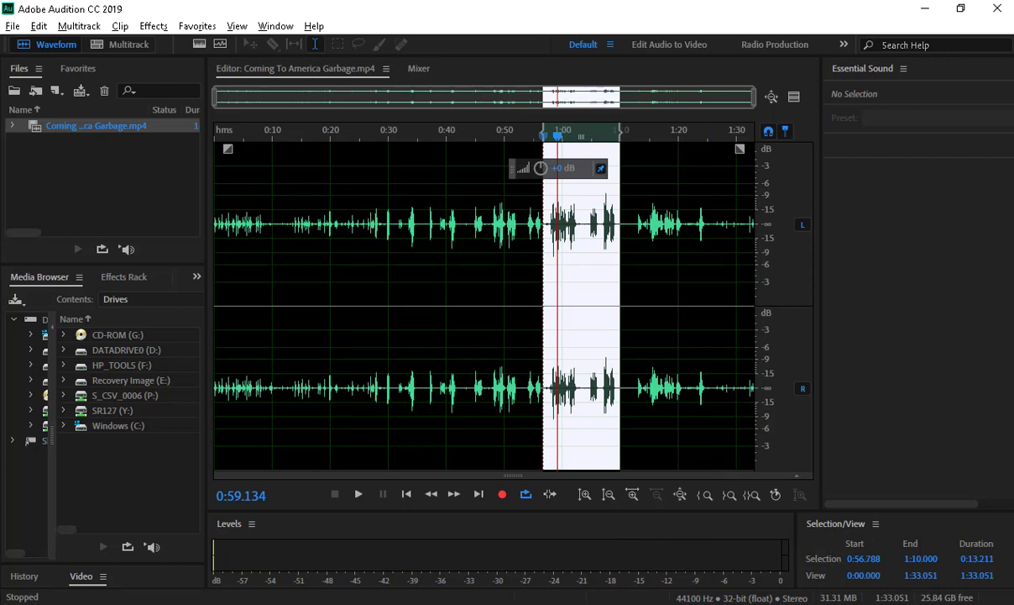
click(889, 603)
drag(862, 583, 853, 588)
click(647, 297)
click(546, 244)
key(space)
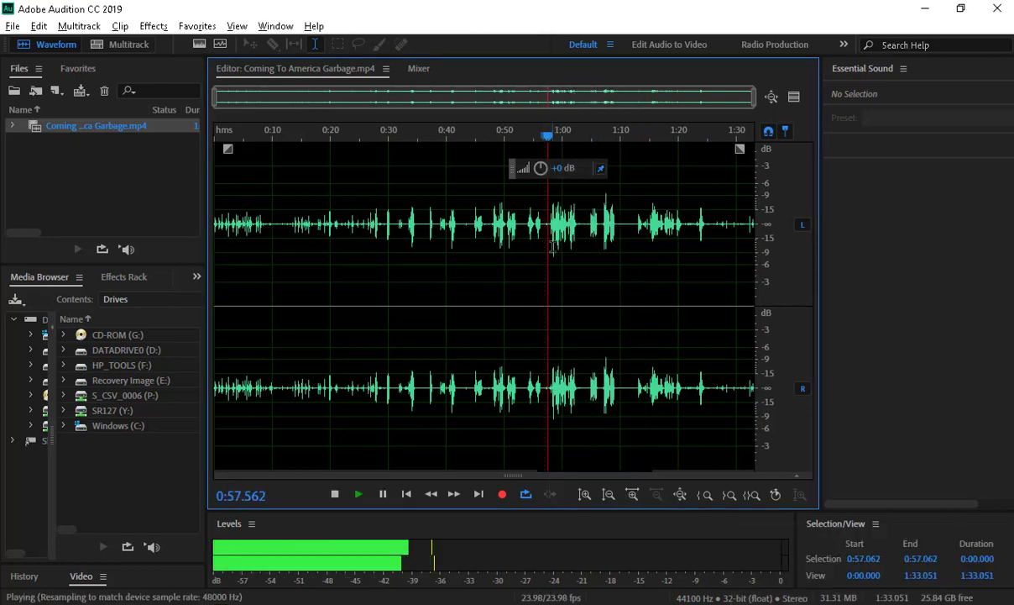
key(space)
click(39, 26)
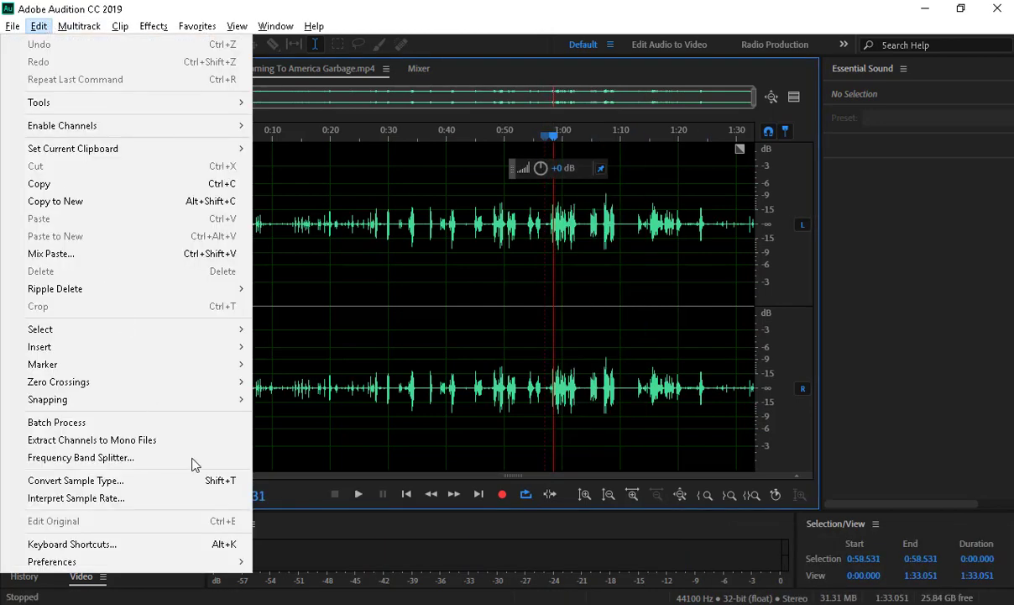
- Switch Audition's Default Output to the Speakers and test-play the clip
mouse_move(201, 561)
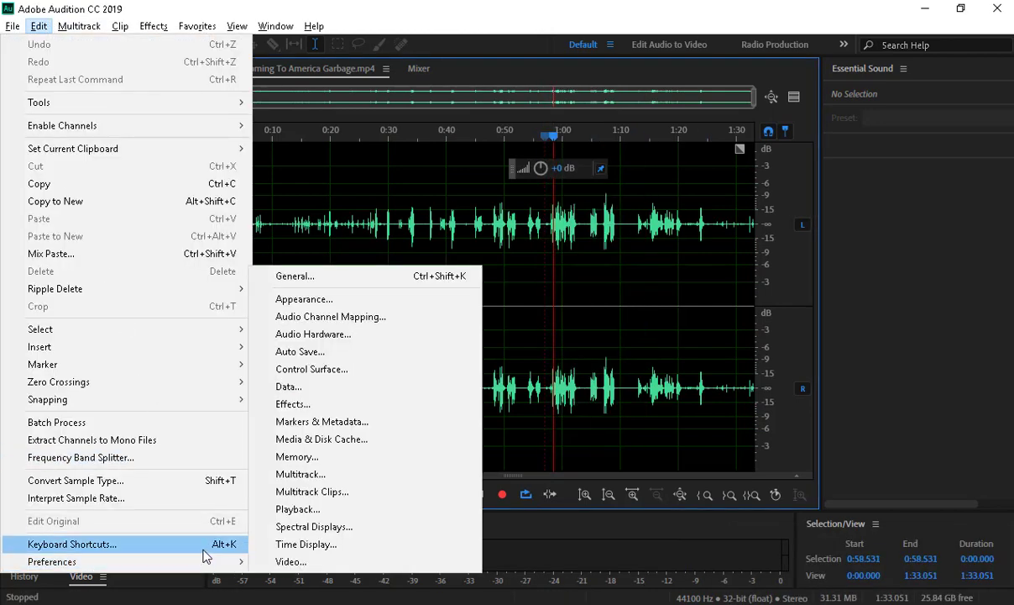
click(349, 335)
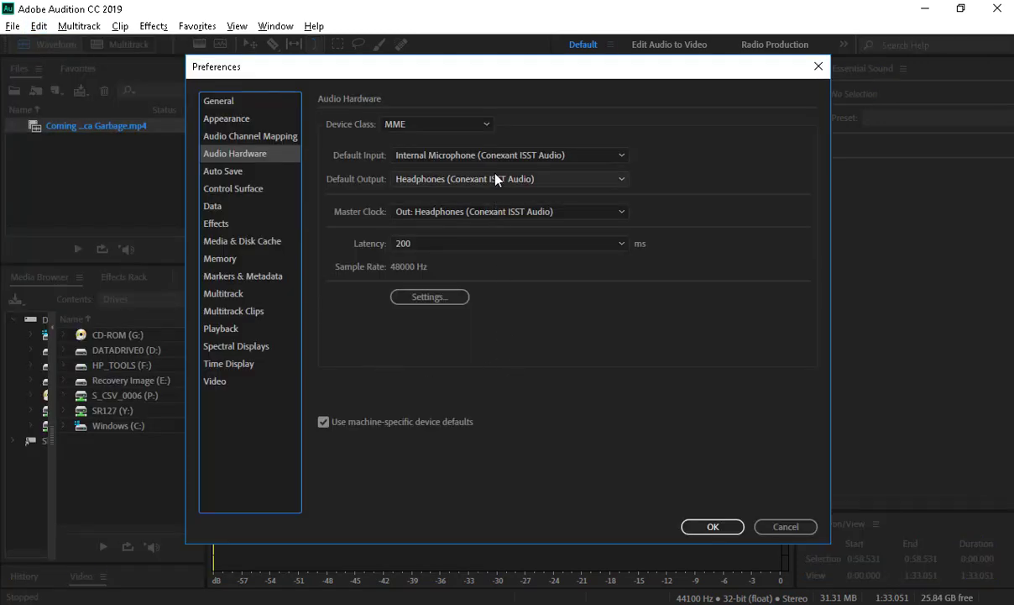
click(493, 180)
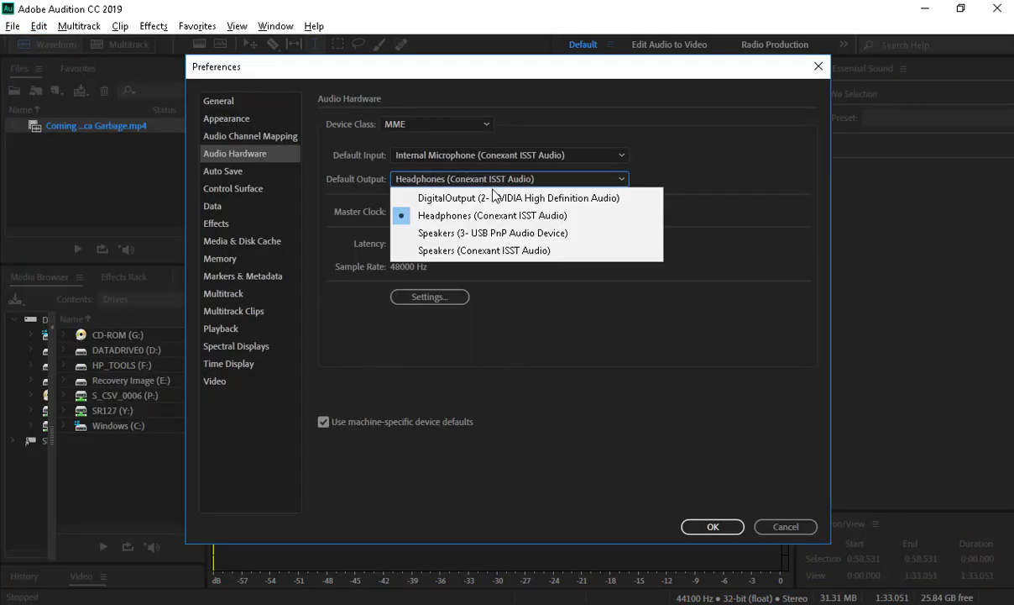
click(511, 251)
click(618, 346)
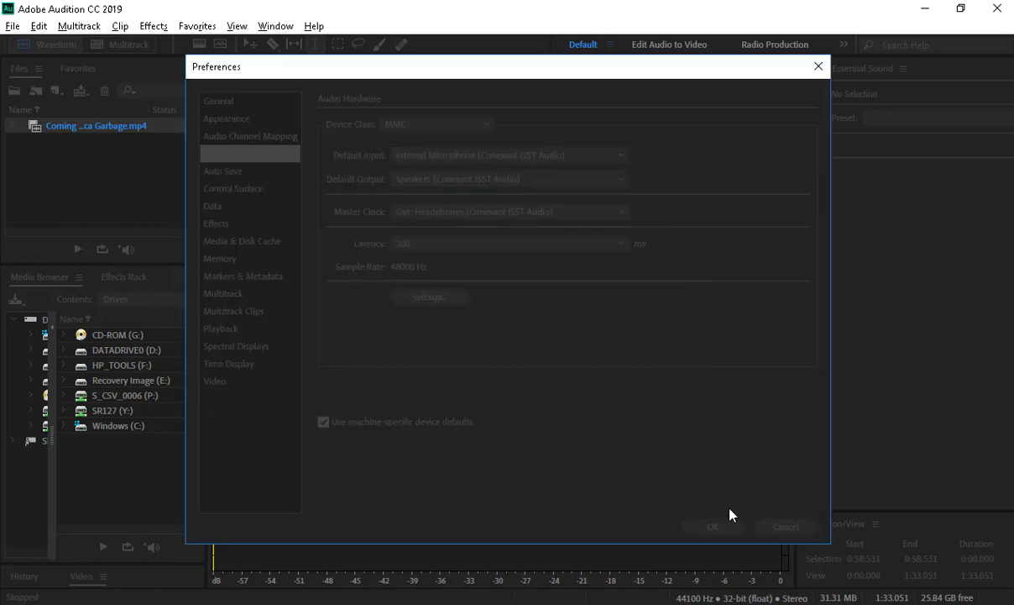
click(728, 530)
key(space)
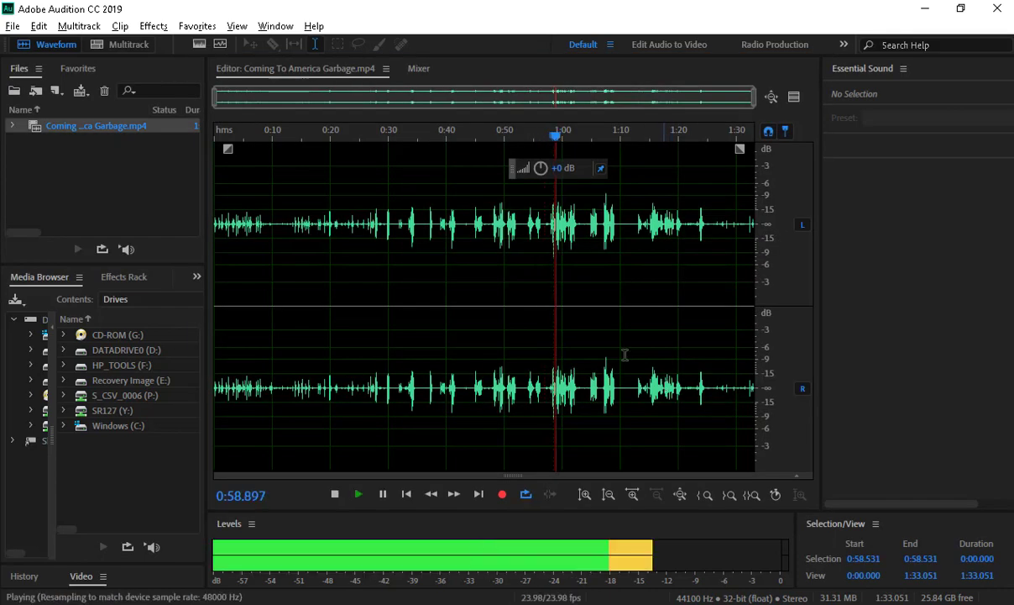
key(space)
- Return output to Headphones (Conexant ISST Audio) with Master Clock on Out: Headphones, then play the clip
click(39, 26)
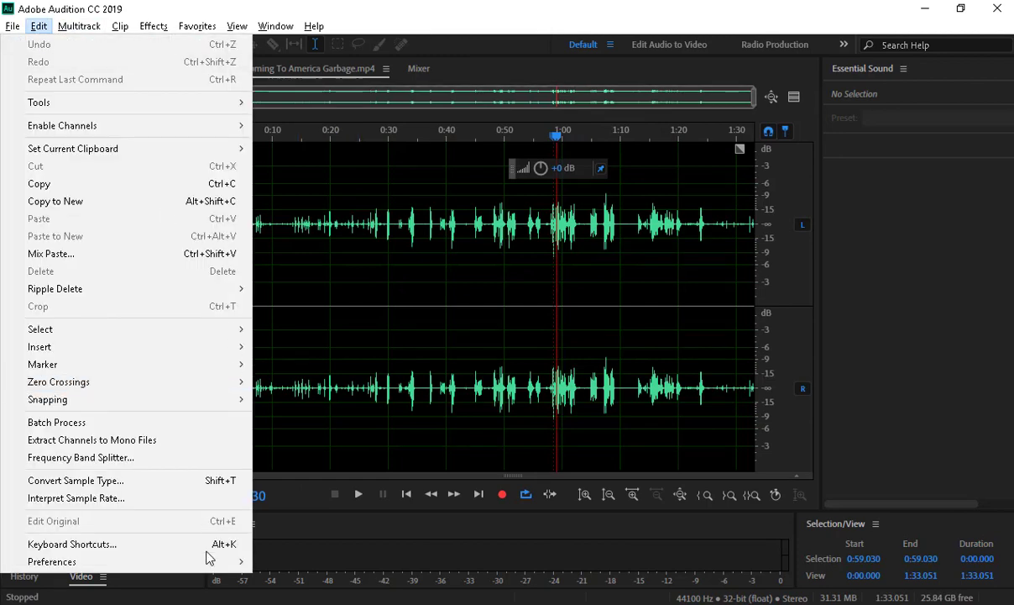
mouse_move(239, 560)
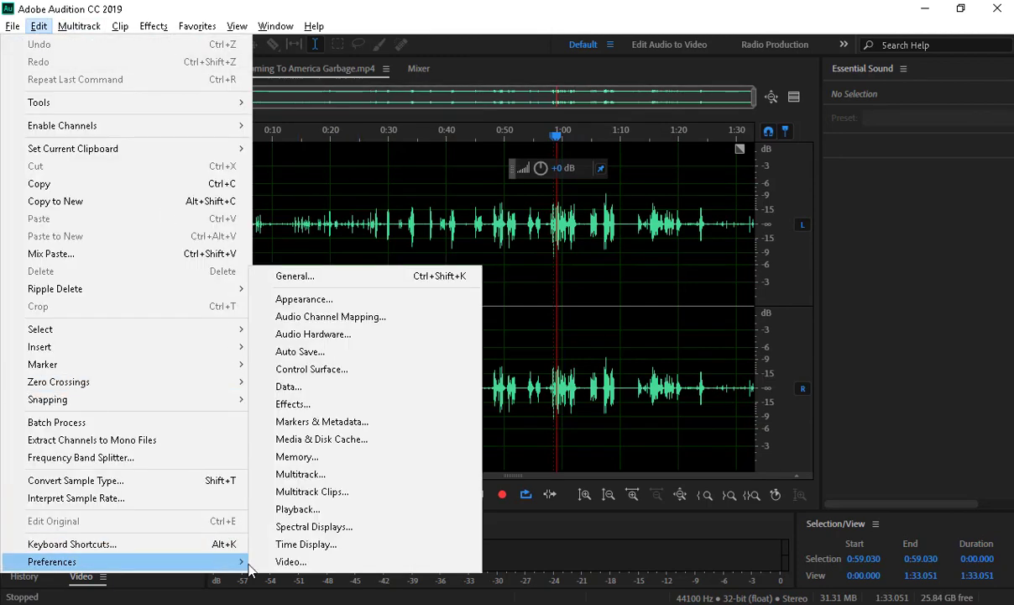
click(332, 333)
click(476, 179)
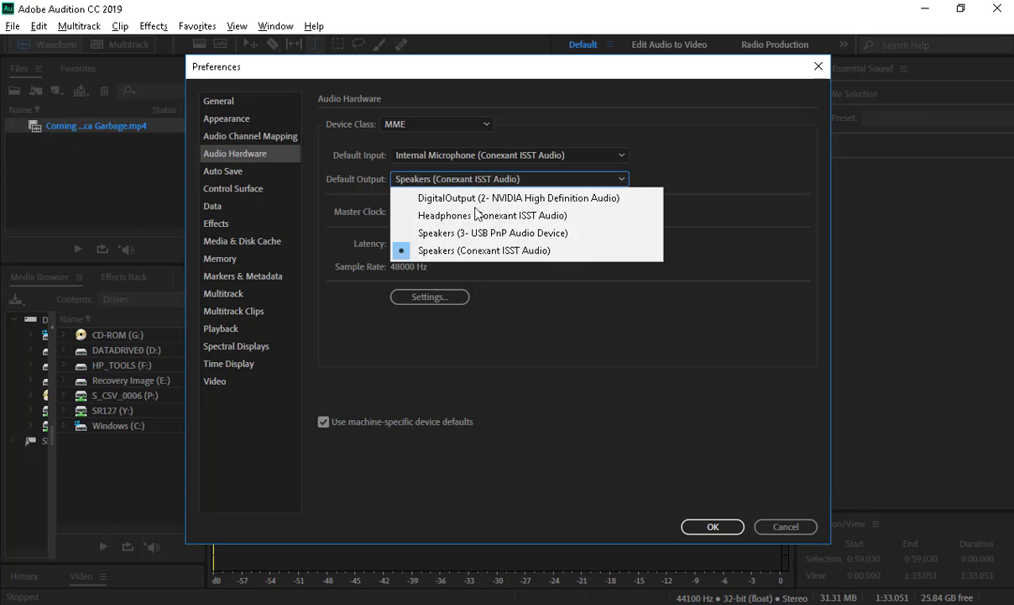
click(448, 206)
click(612, 342)
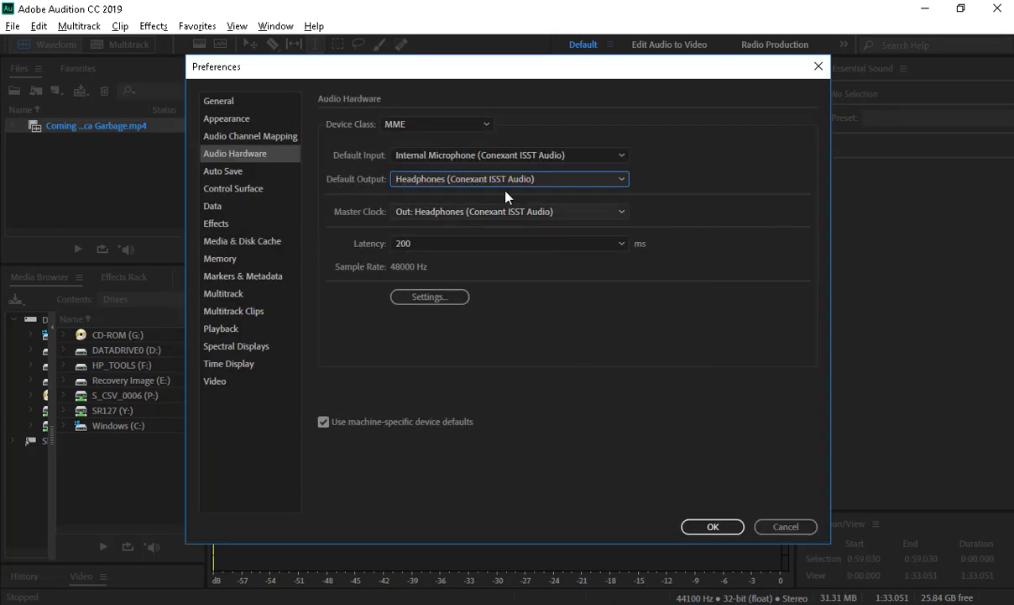
click(509, 215)
click(503, 247)
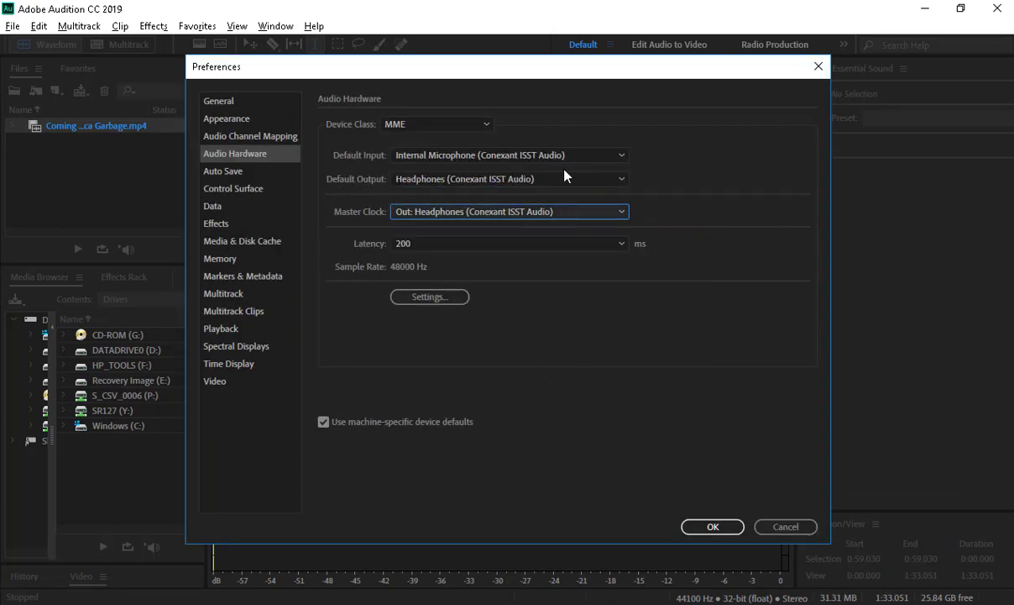
click(694, 526)
key(space)
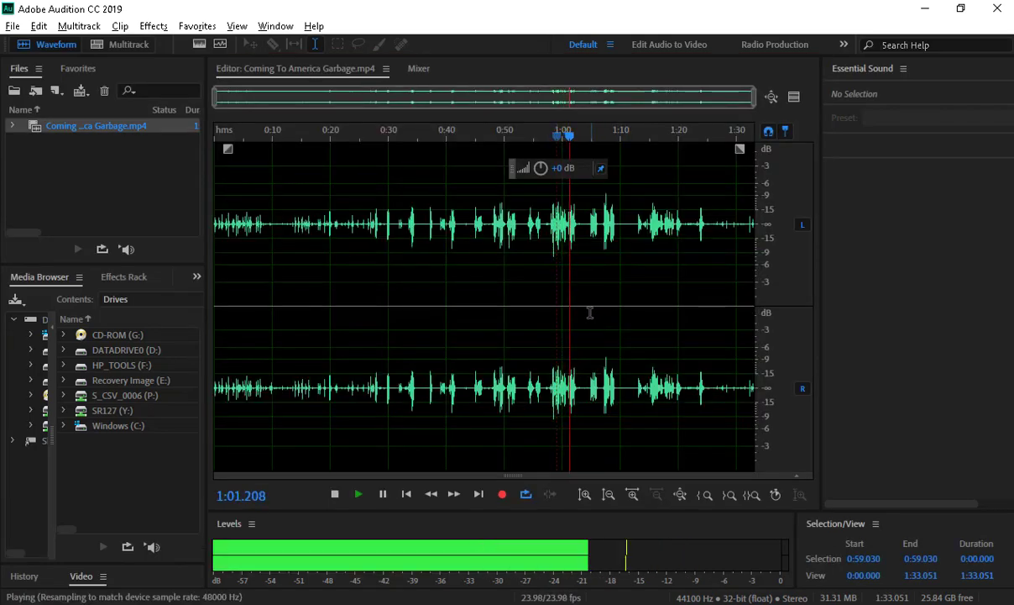
key(space)
- Set Audition's default audio output to Speakers (Conexant ISST Audio) in Audio Hardware preferences
scroll(591, 313, up, 3)
click(417, 266)
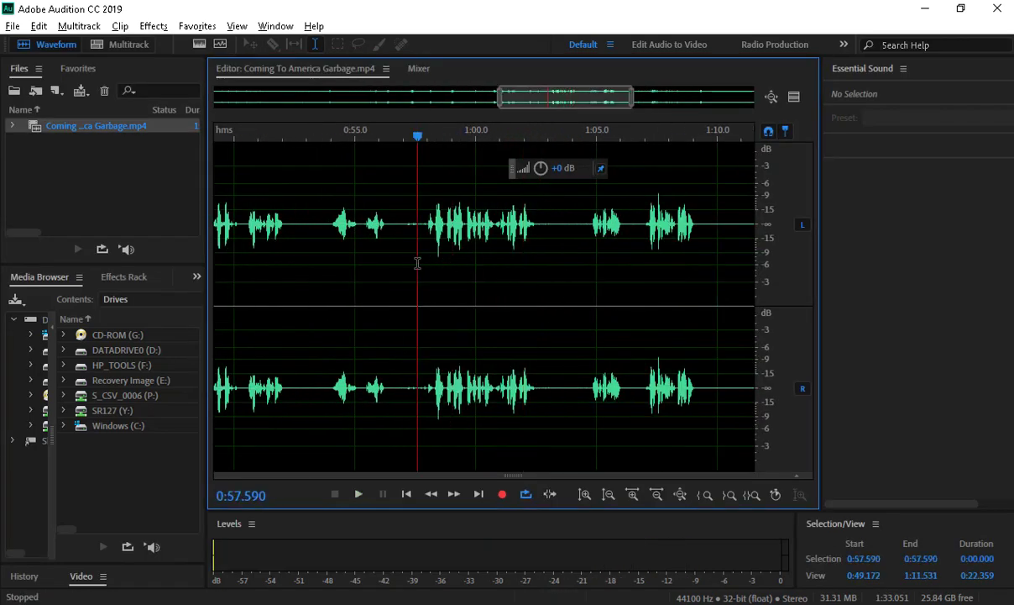
click(32, 26)
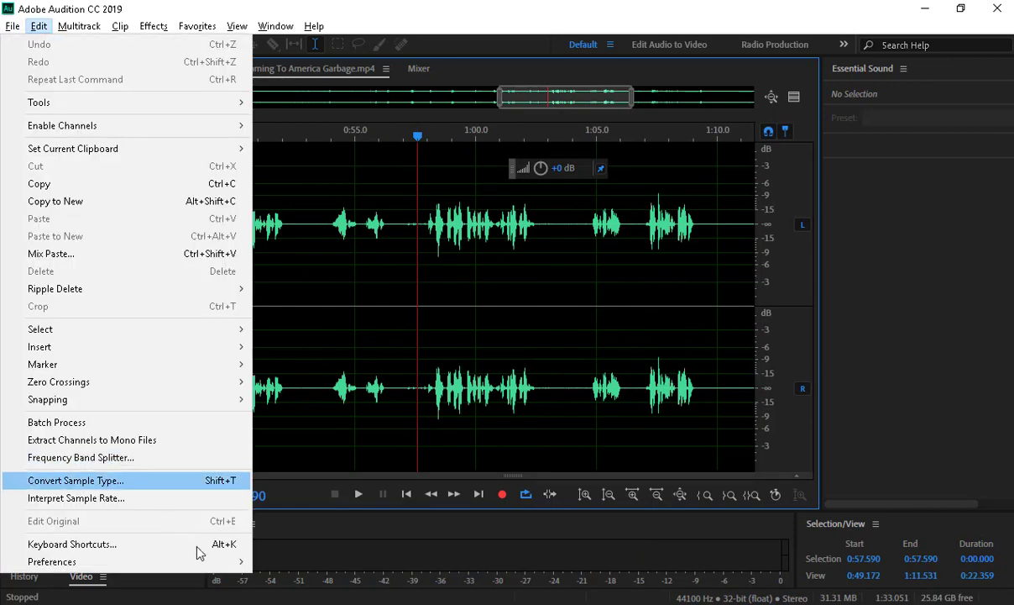
mouse_move(199, 558)
click(345, 334)
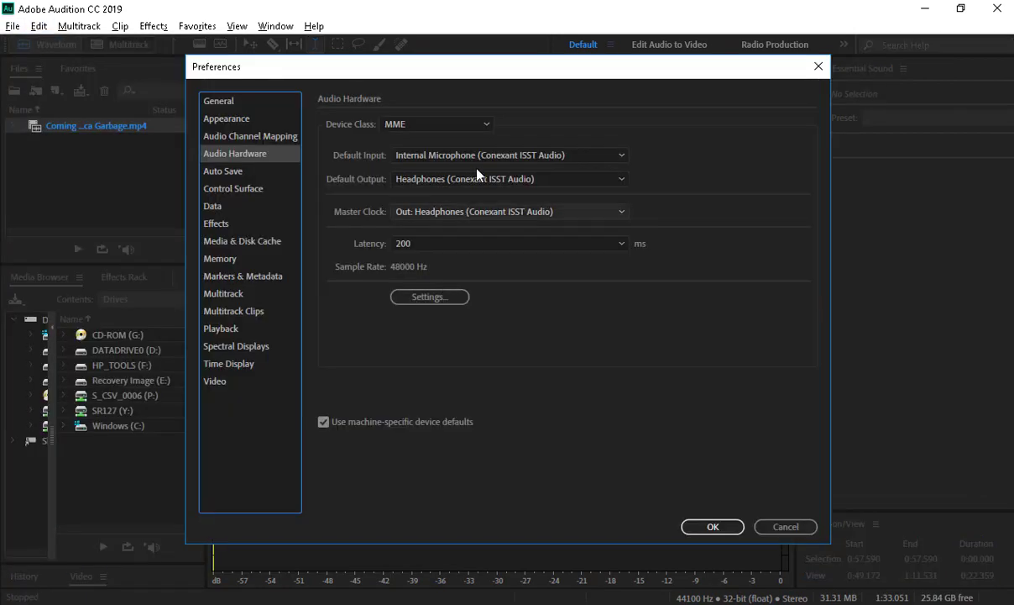
click(472, 178)
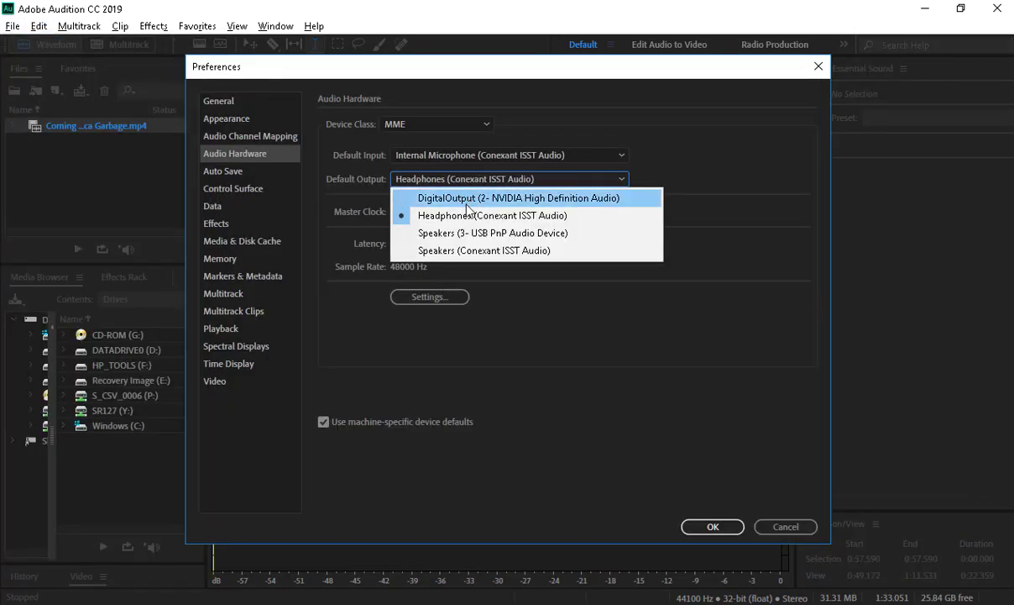
click(458, 250)
click(589, 341)
click(718, 525)
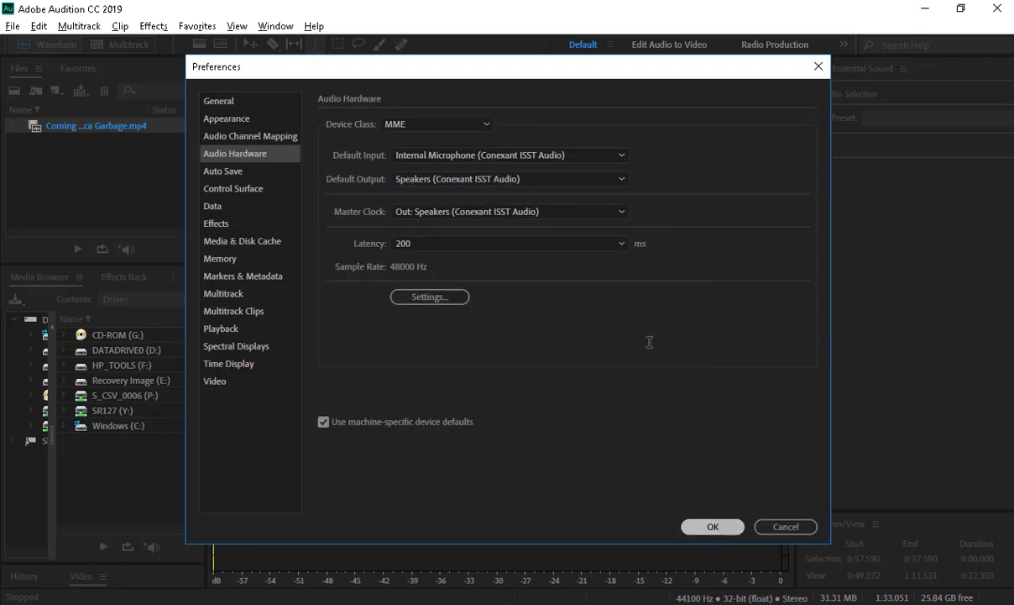
- Play the clip, raise the system volume, then select the quote from 1:06.811 to 1:09.310
key(space)
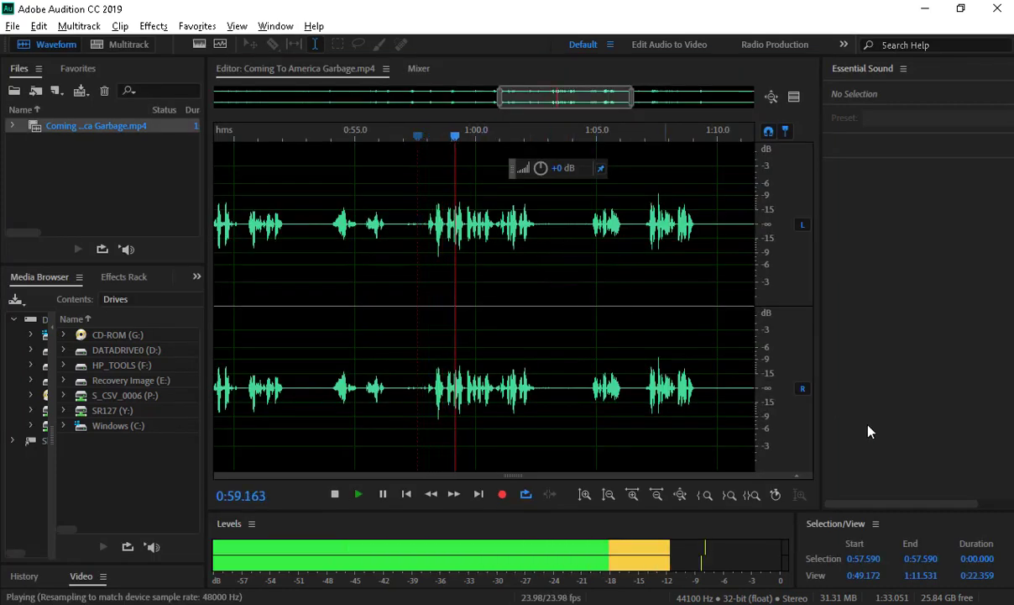
drag(854, 582, 876, 590)
click(861, 447)
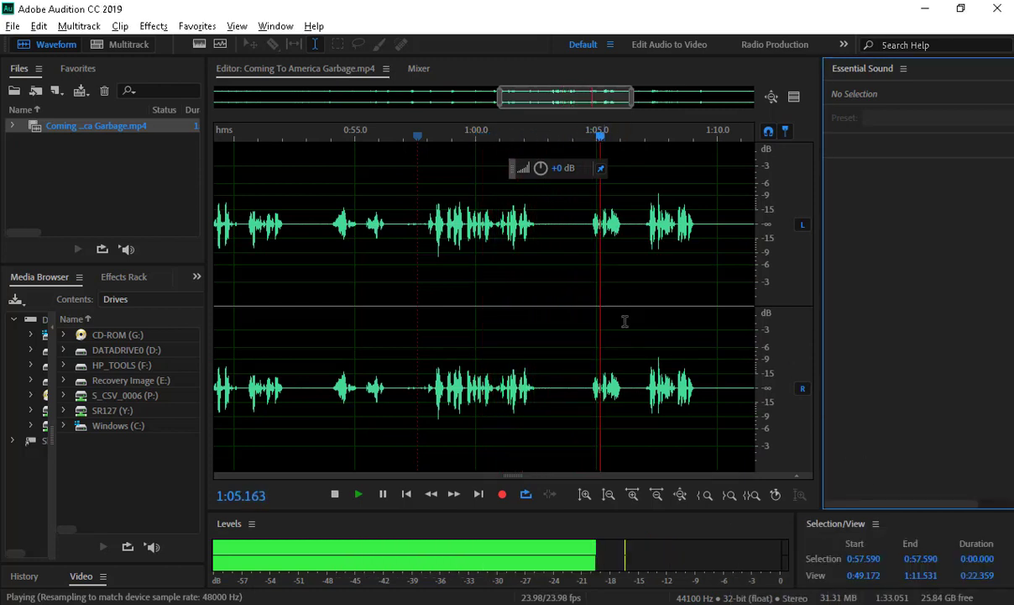
key(space)
drag(559, 102, 607, 112)
drag(439, 227, 500, 229)
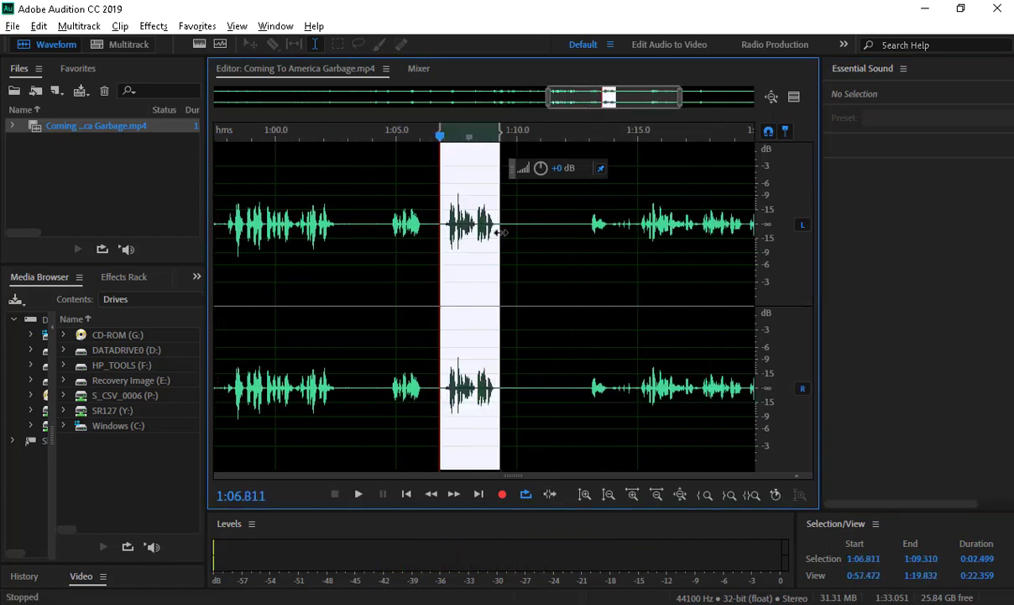
- Play the selected quote and crop the clip to it, leaving a 2.499-second stereo clip
key(space)
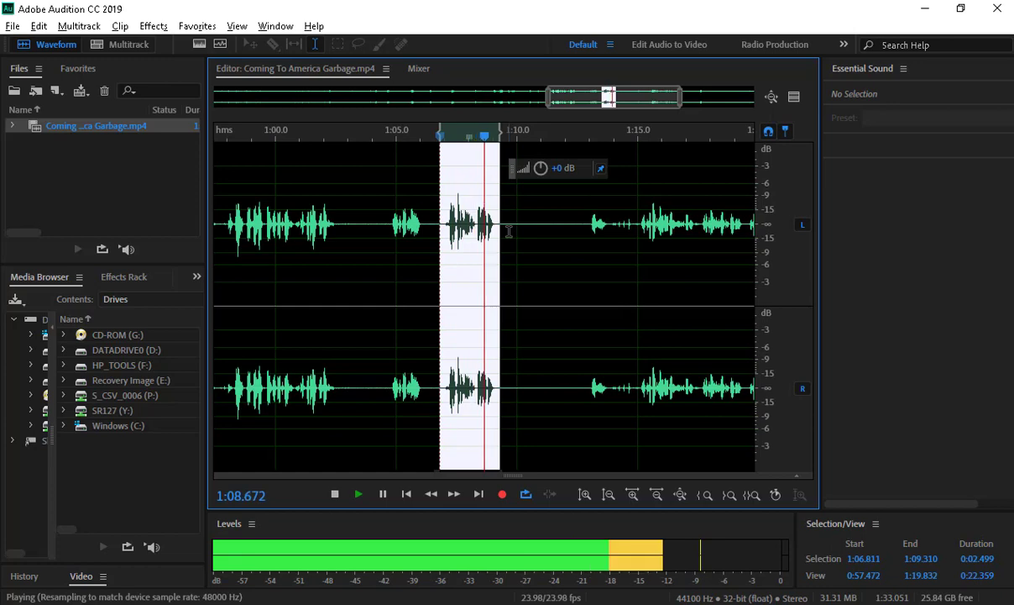
key(space)
click(39, 26)
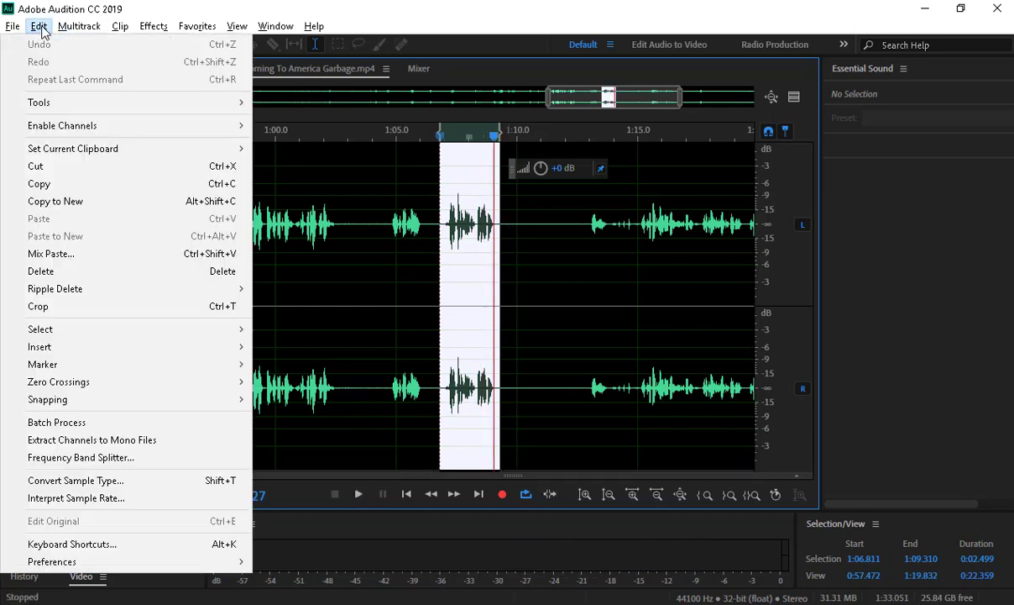
click(97, 306)
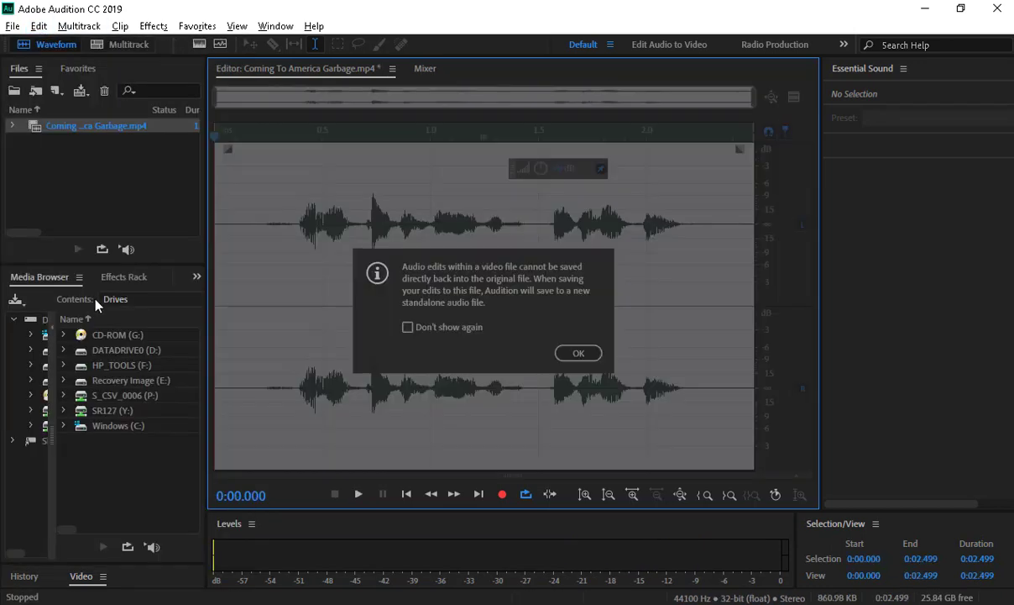
click(573, 353)
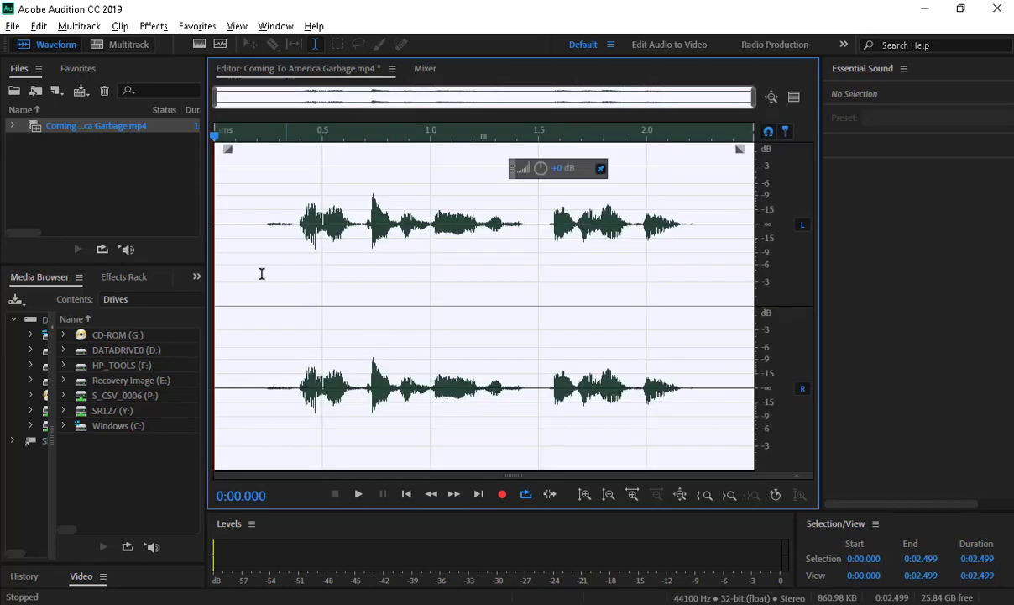
- Preview the clip's opening and tail, then select and play the quiet 0.224–0.380 s range
drag(262, 274, 132, 279)
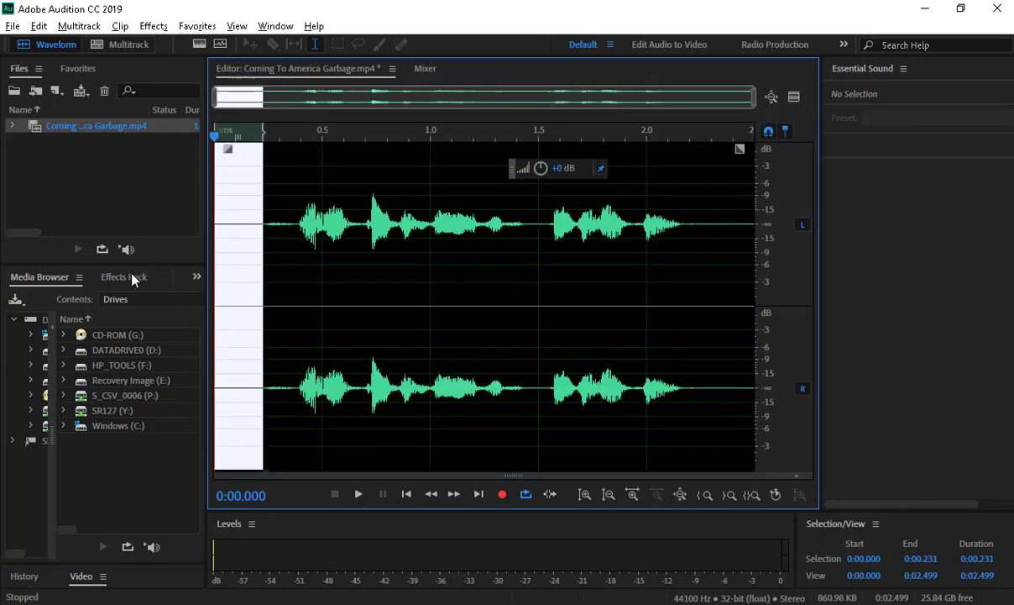
drag(696, 279, 796, 289)
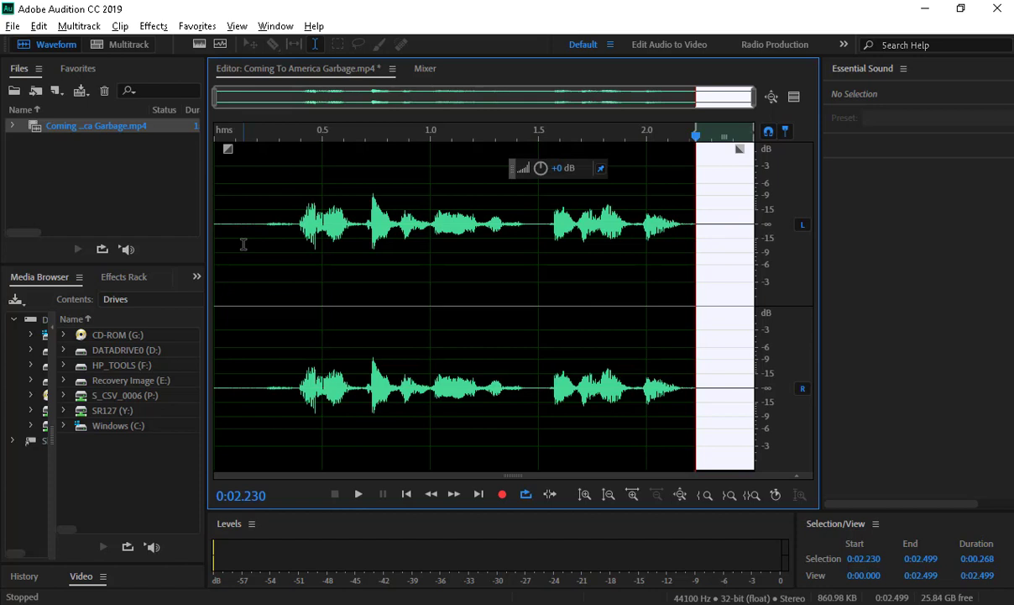
drag(259, 237, 221, 250)
key(space)
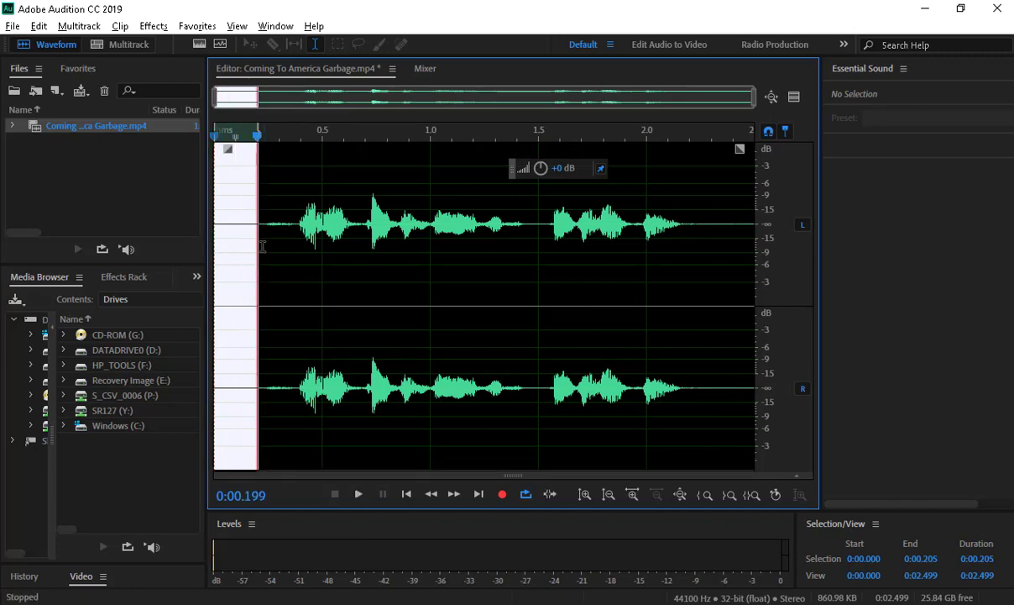
scroll(249, 263, up, 8)
click(338, 265)
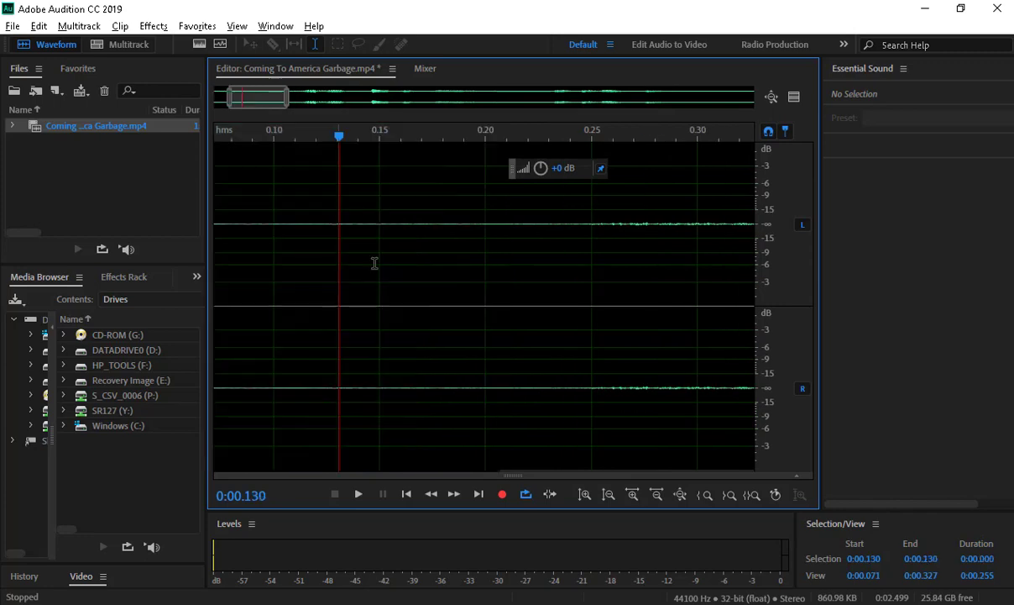
scroll(415, 288, down, 6)
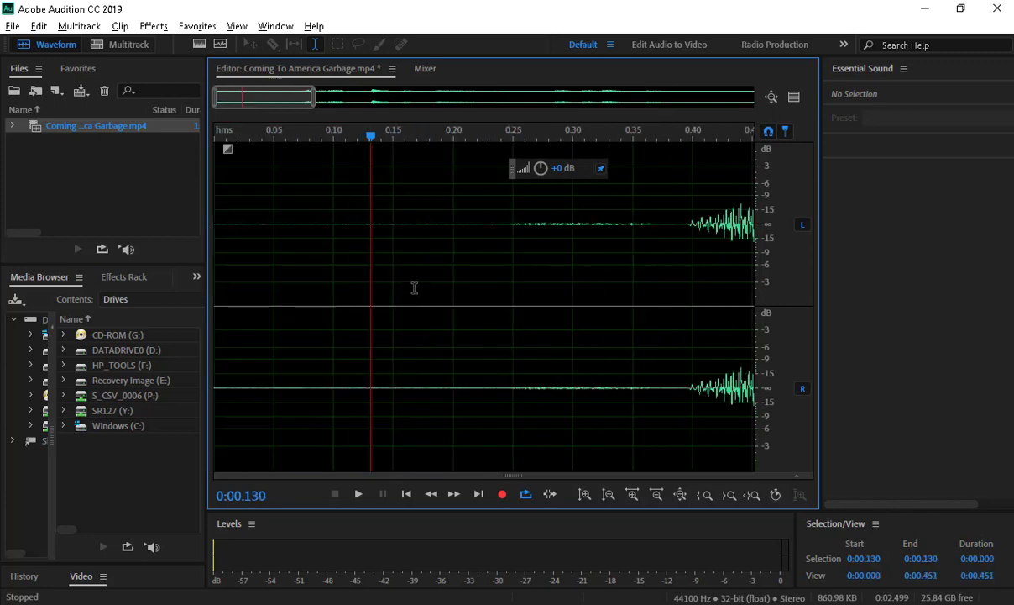
drag(359, 273, 298, 280)
key(space)
- Trial a gain boost on the quiet stretch, undo it, and clear the selection
key(space)
scroll(324, 256, up, 1)
scroll(324, 256, up, 3)
key(space)
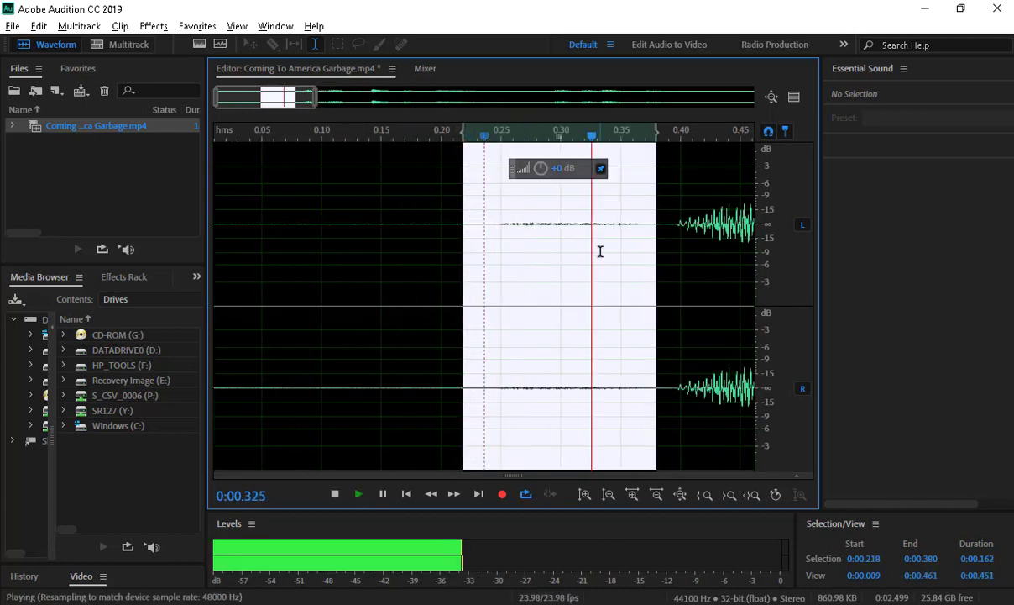
key(space)
drag(544, 172, 676, 172)
key(space)
key(space)
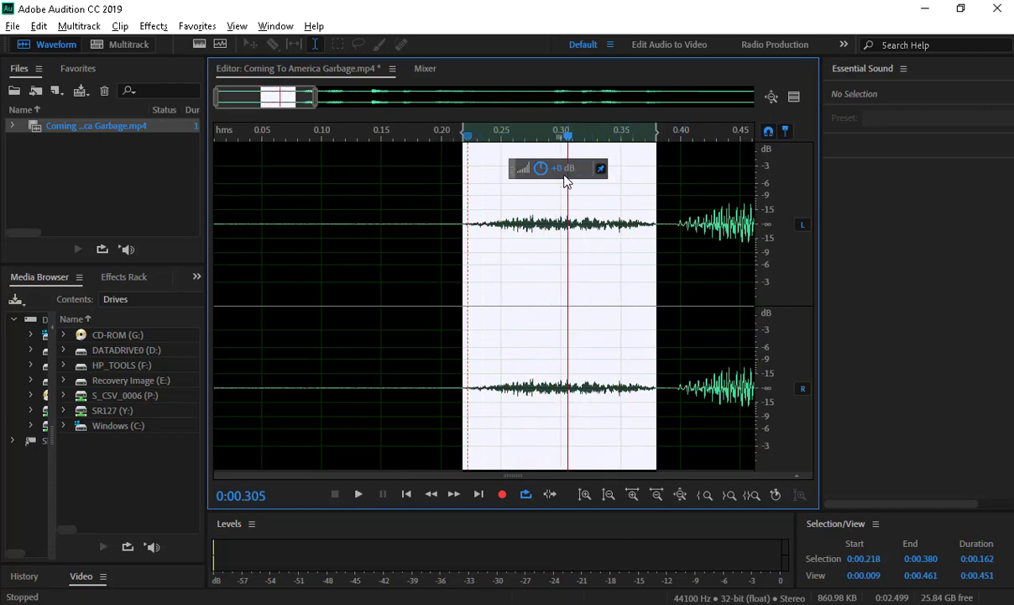
key(ctrl+z)
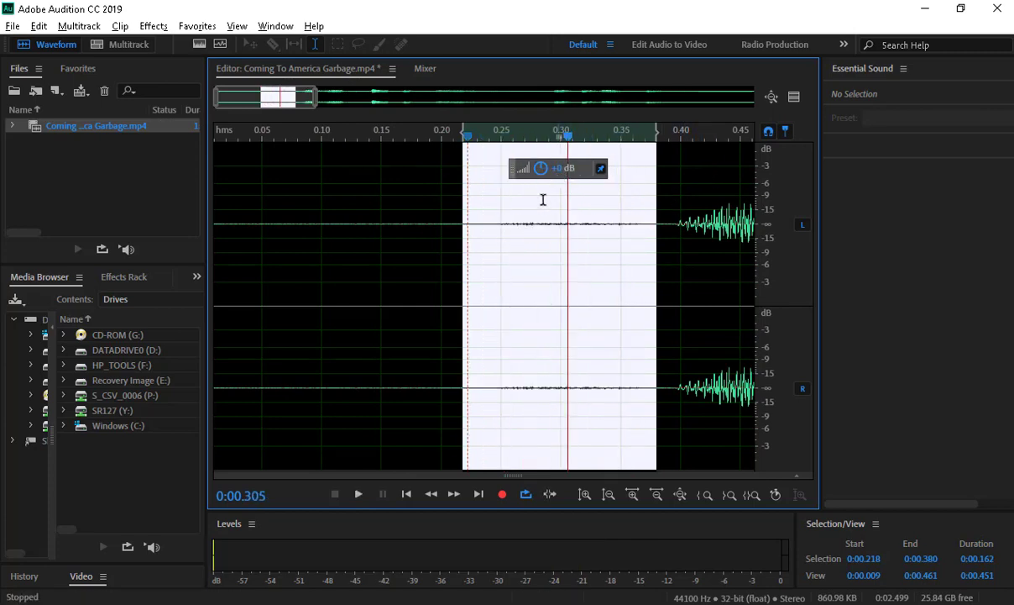
click(468, 255)
scroll(469, 255, down, 6)
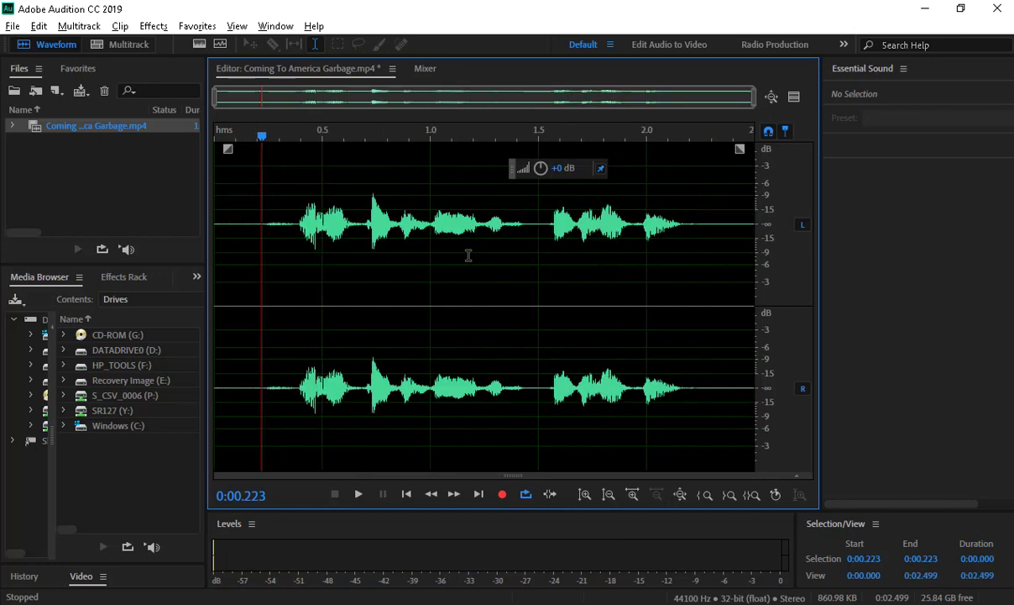
- Start Save As and browse to the Audio folder in the SarconaS_TextAnimators project
click(13, 26)
click(116, 235)
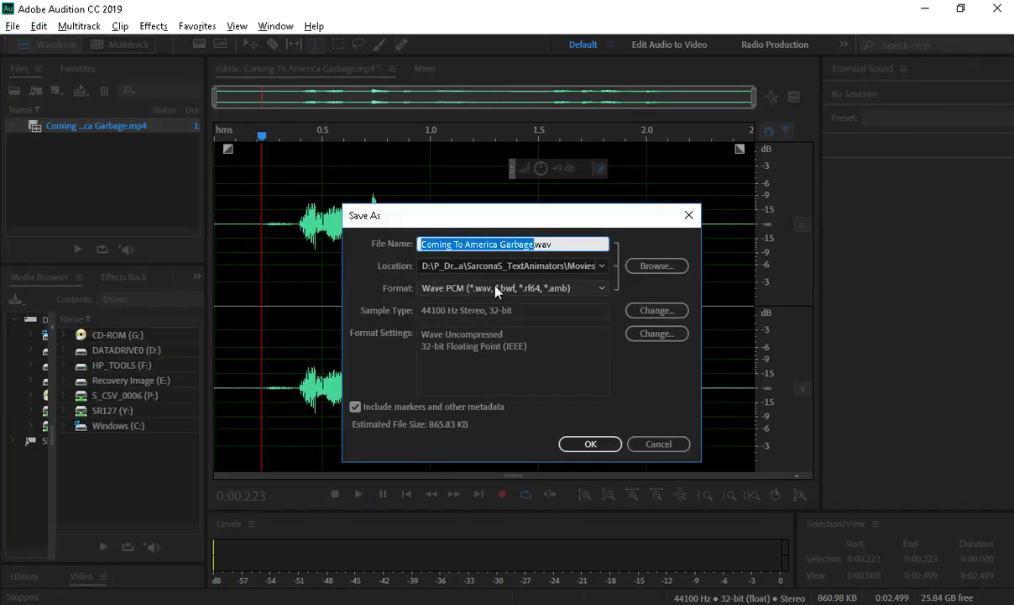
click(520, 266)
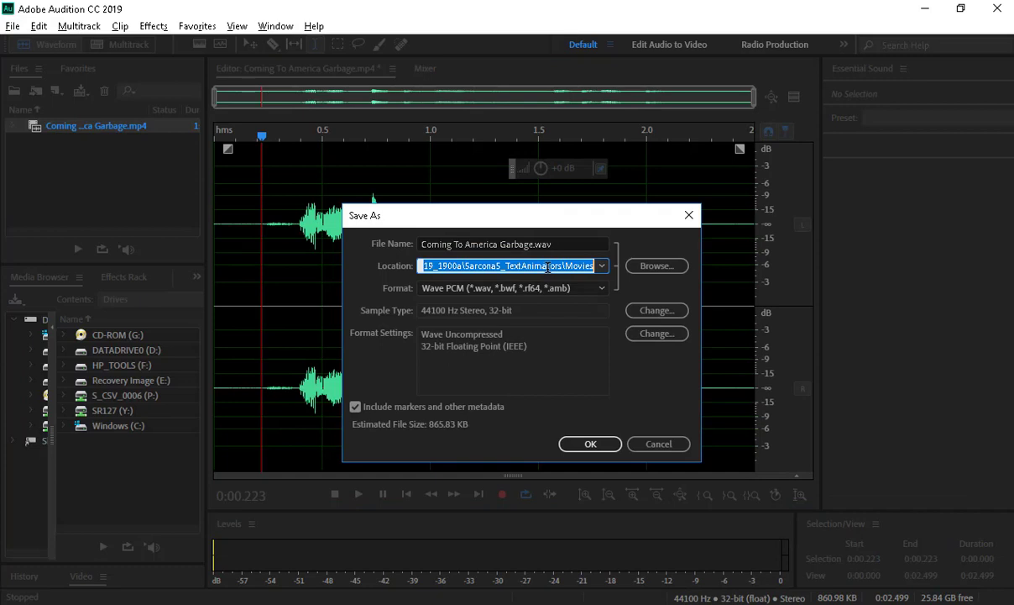
click(643, 266)
click(282, 74)
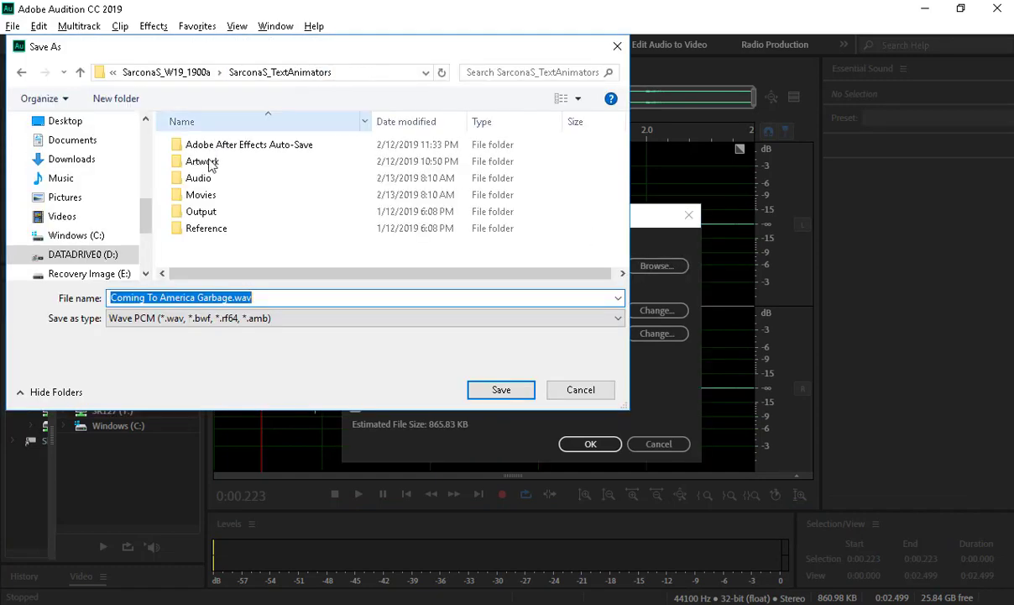
double_click(200, 170)
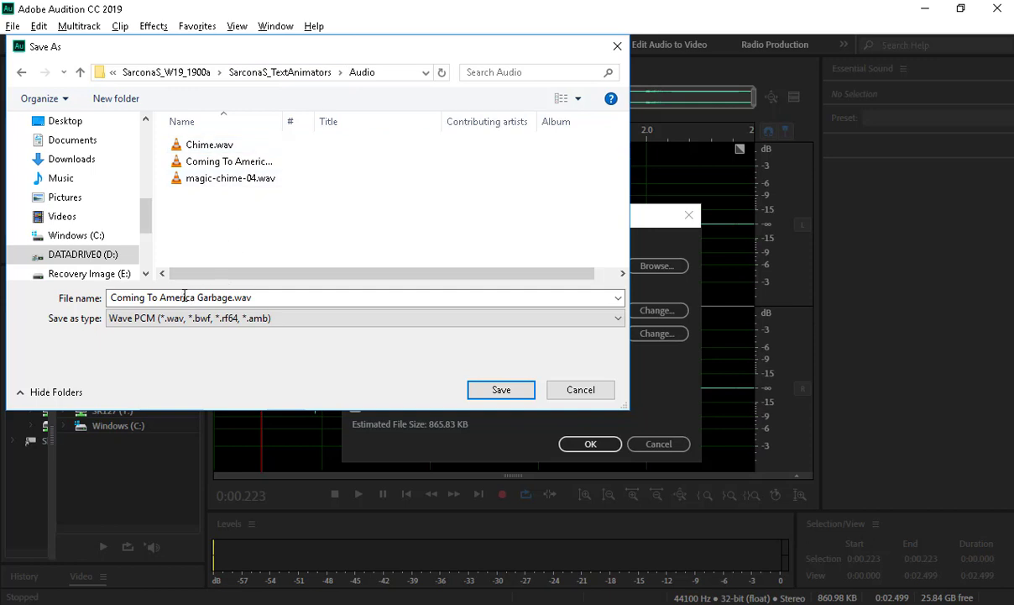
- Cancel the save, then close Audition to bring up the save-changes prompt
click(578, 393)
click(657, 445)
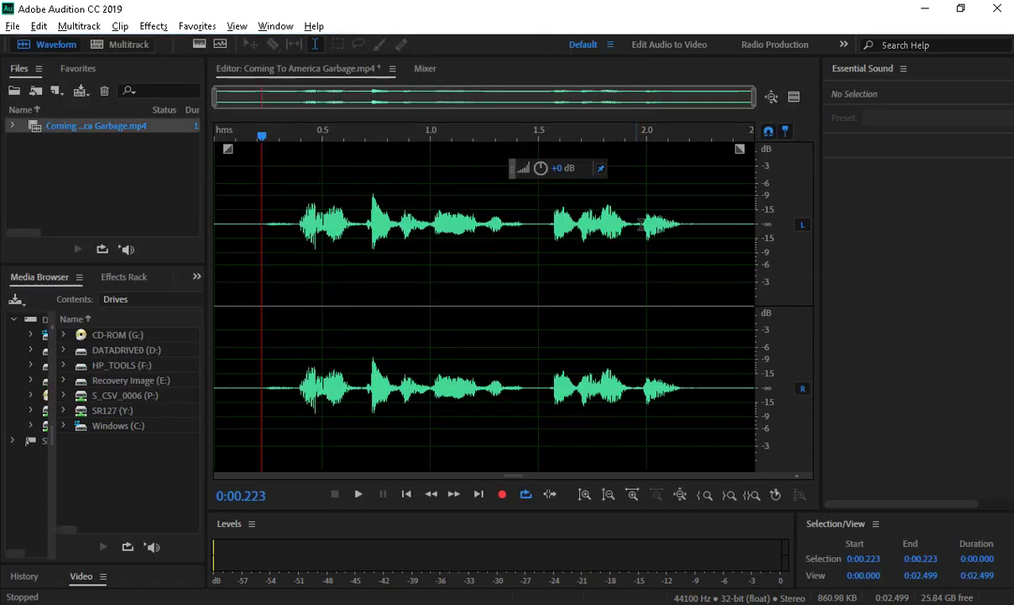
click(705, 283)
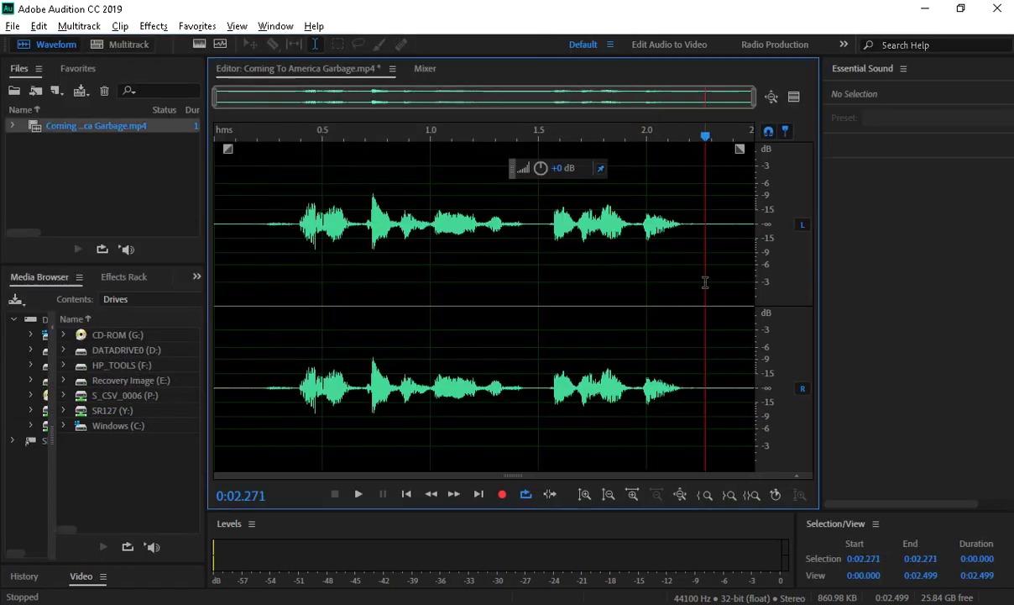
click(996, 10)
- Close Audition without saving and switch over to the Akeem.ai artwork in Illustrator
click(605, 335)
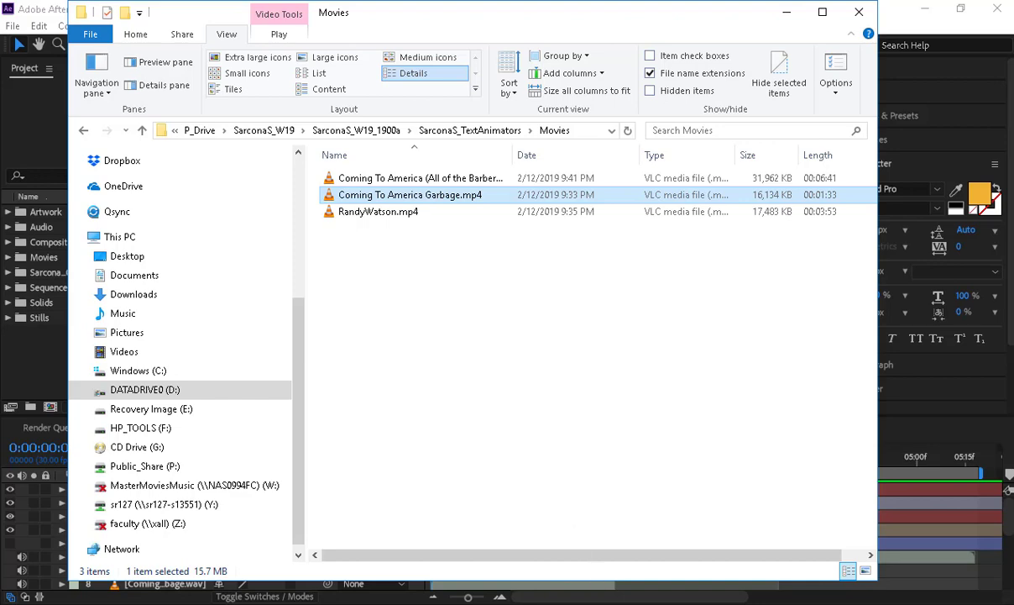
key(alt+Tab)
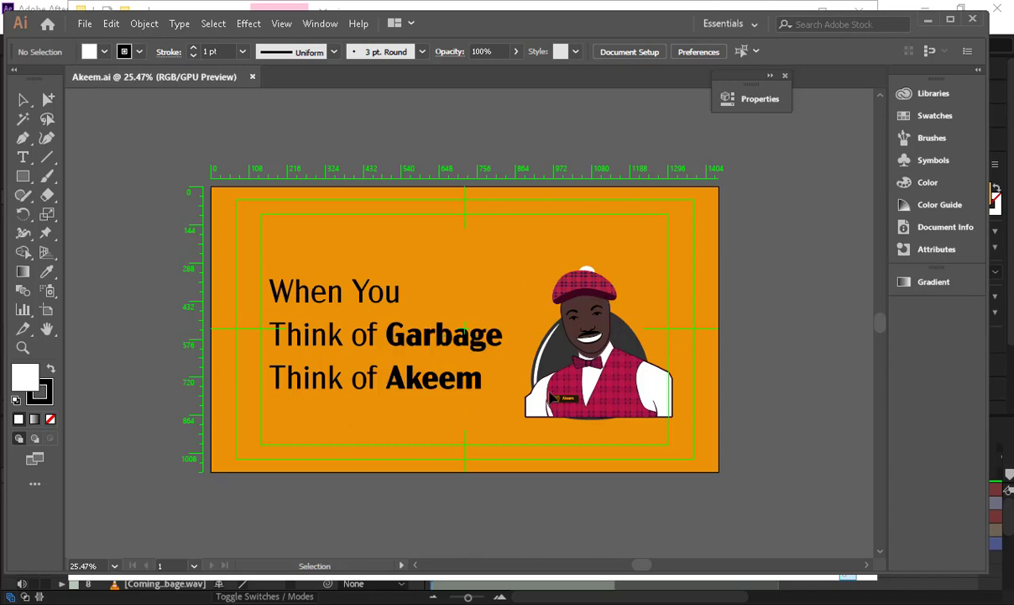
- Show the Layers panel, toggle the Akeem layer's visibility, and select GarbageBag
key(ctrl+space)
drag(543, 385, 495, 362)
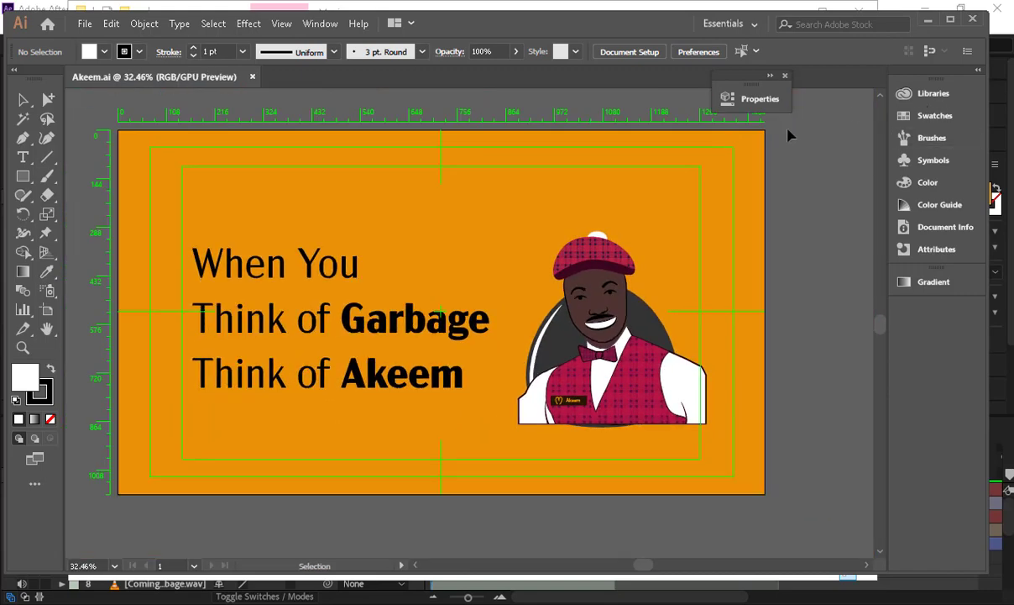
key(F7)
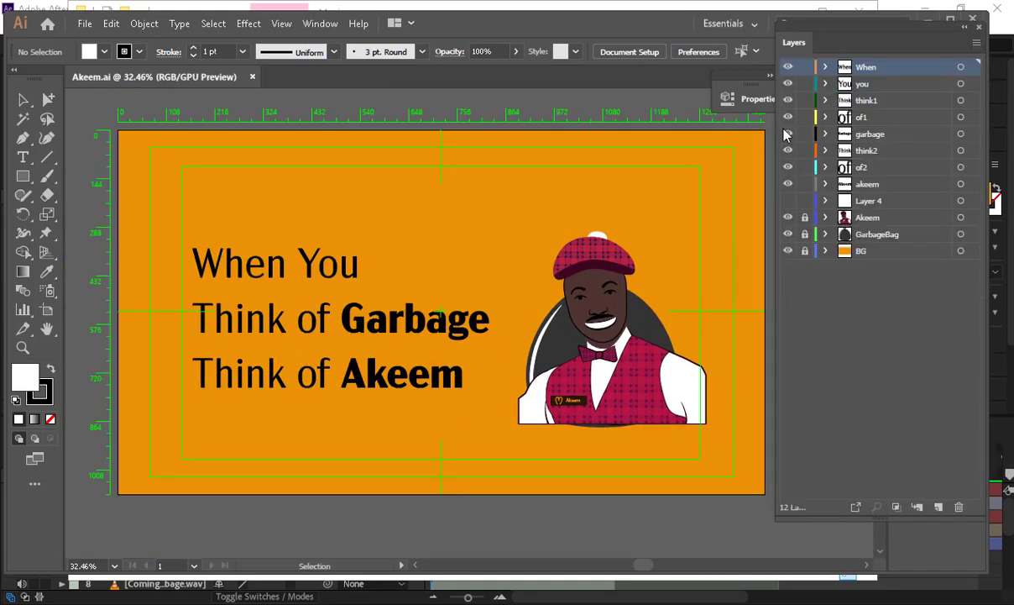
click(787, 218)
click(787, 217)
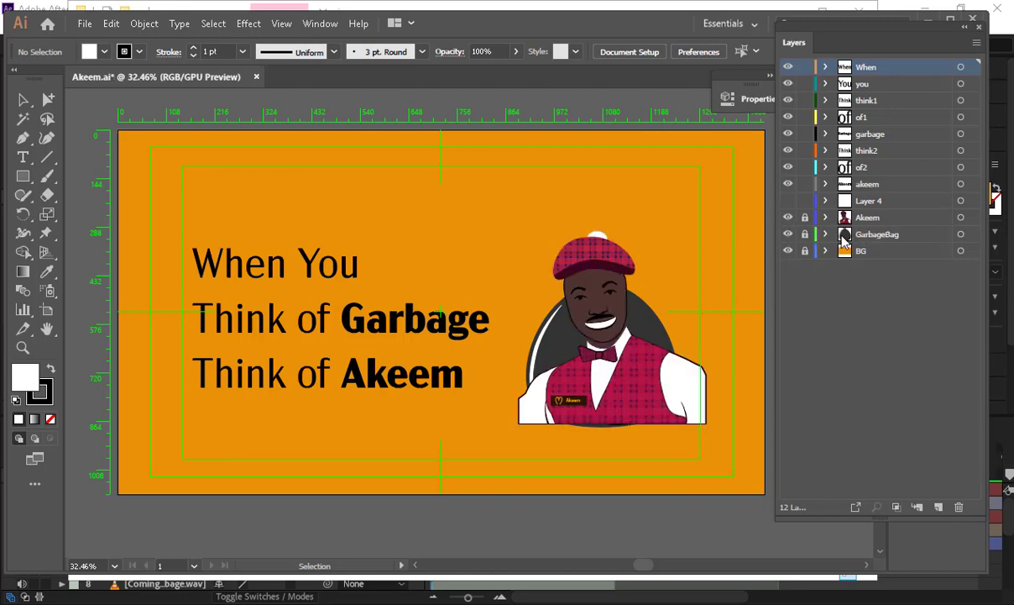
click(863, 237)
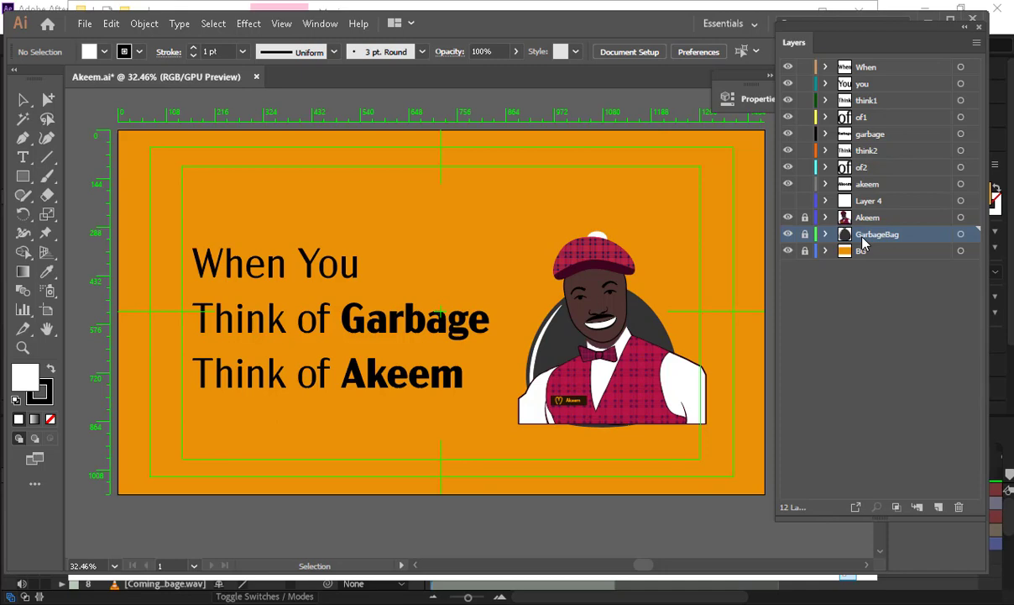
- Step through the word layers When, you, think1, of1, garbage, think2 and of2
click(876, 69)
click(875, 84)
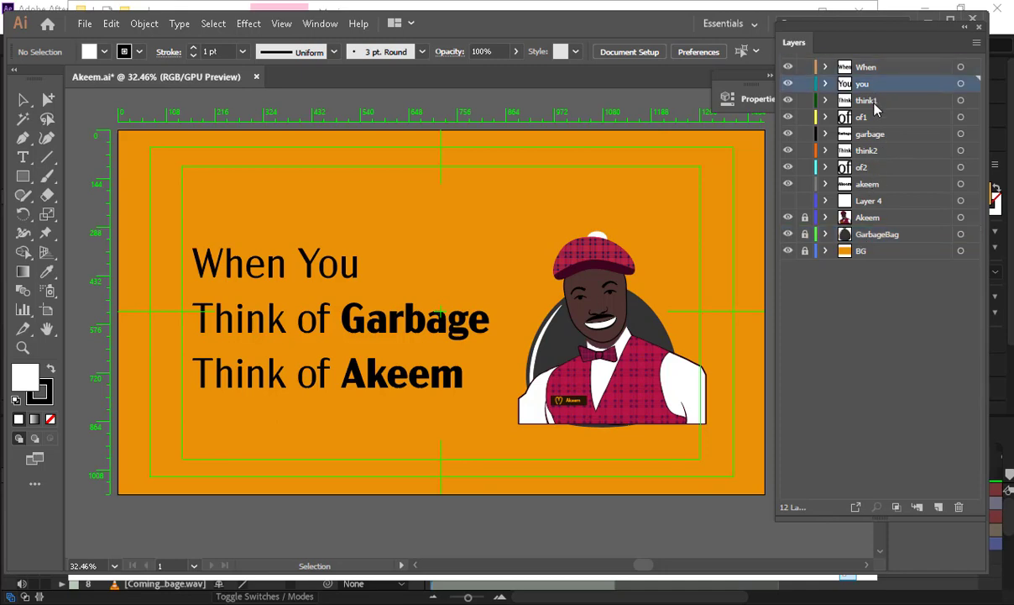
click(877, 101)
click(877, 117)
click(876, 134)
click(874, 152)
click(876, 168)
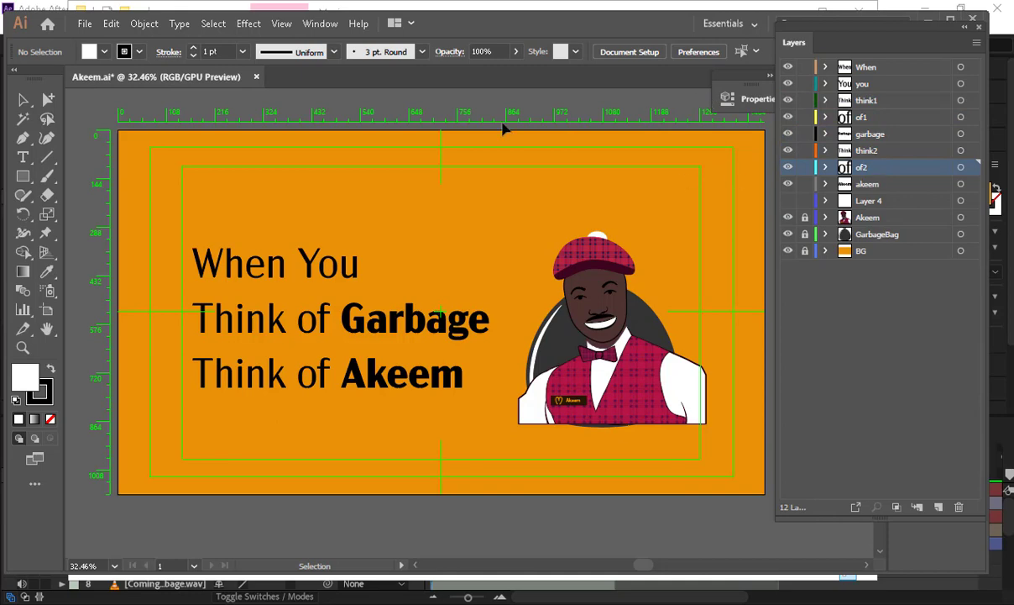
- Try moving the word When, undo it, and deselect the text
drag(239, 266, 306, 156)
key(ctrl+z)
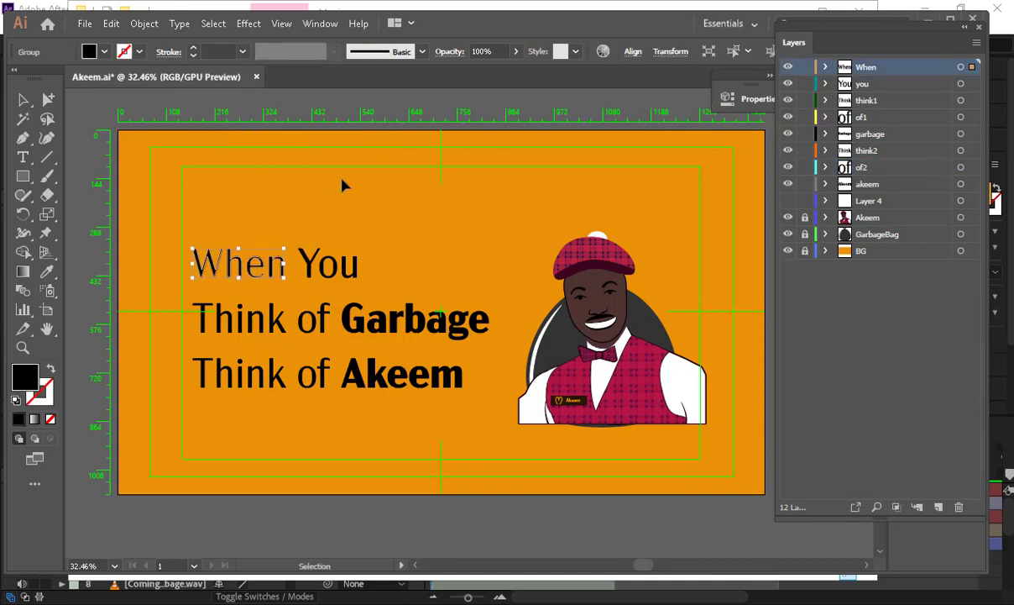
click(328, 519)
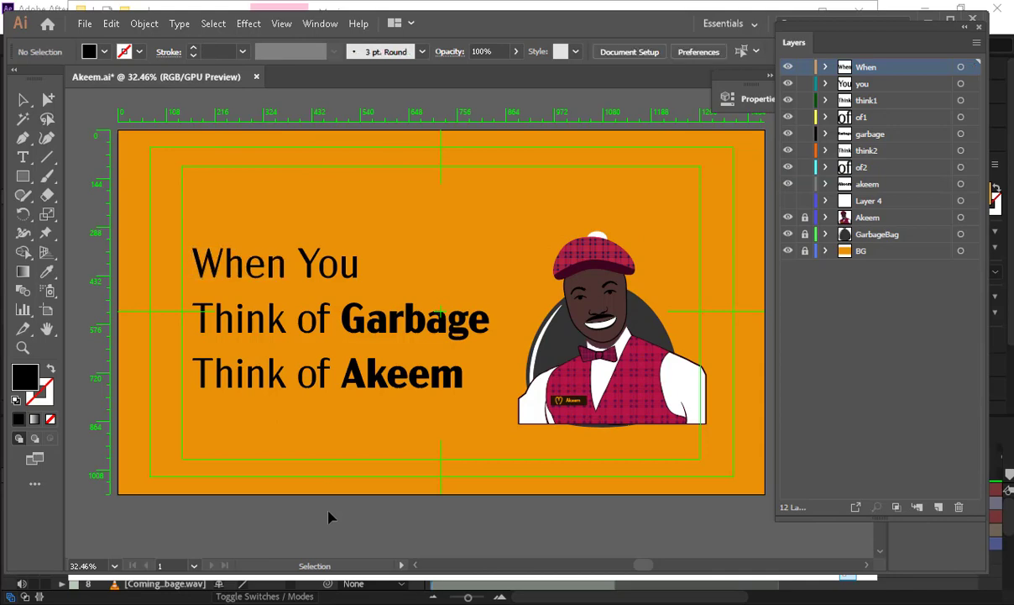
- On a new layer, create 60 pt text reading HELLO MOM near the artboard top
key(t)
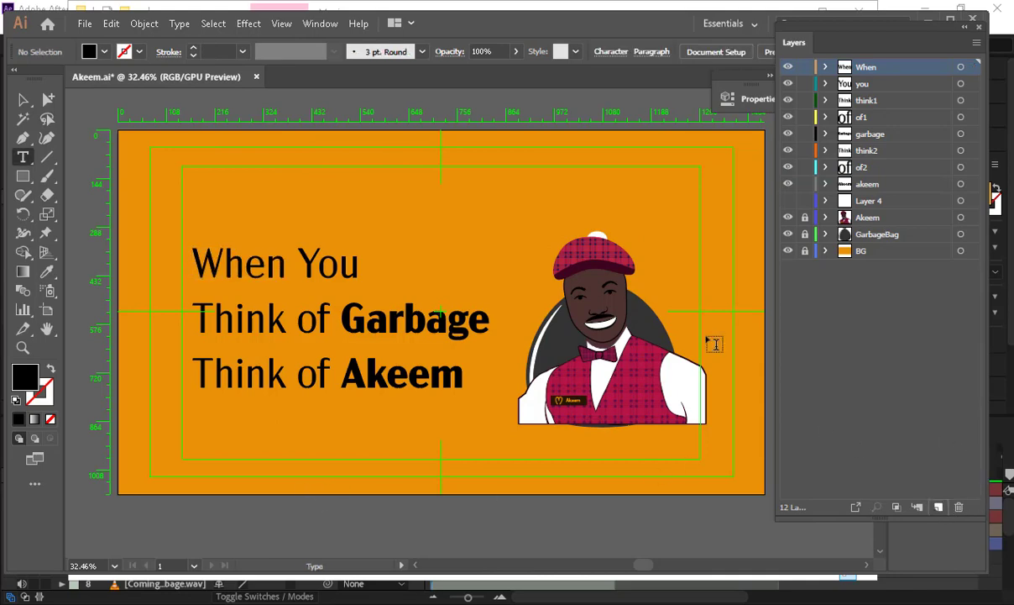
key(ctrl+l)
click(390, 181)
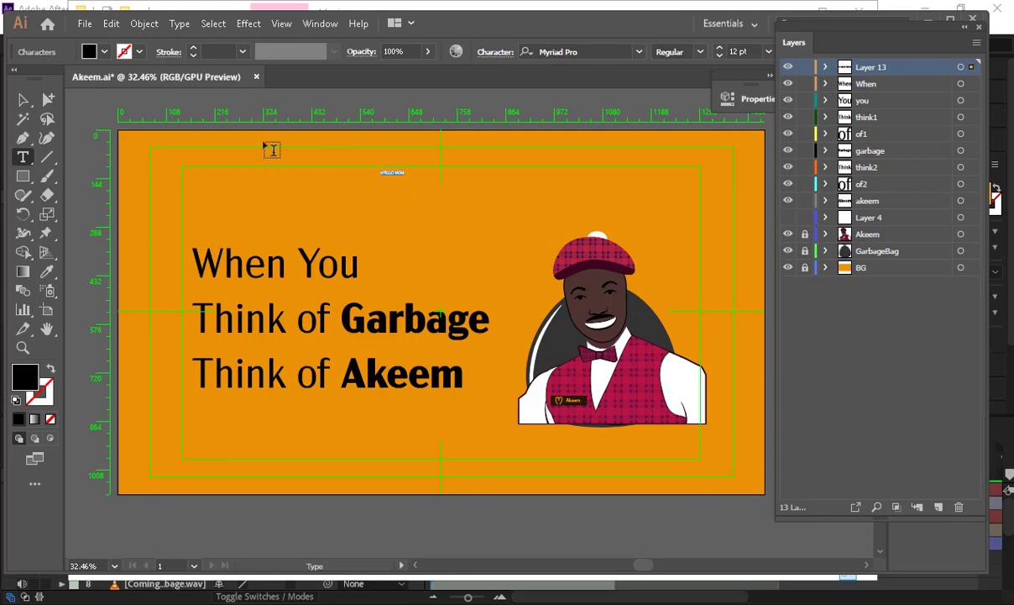
click(766, 55)
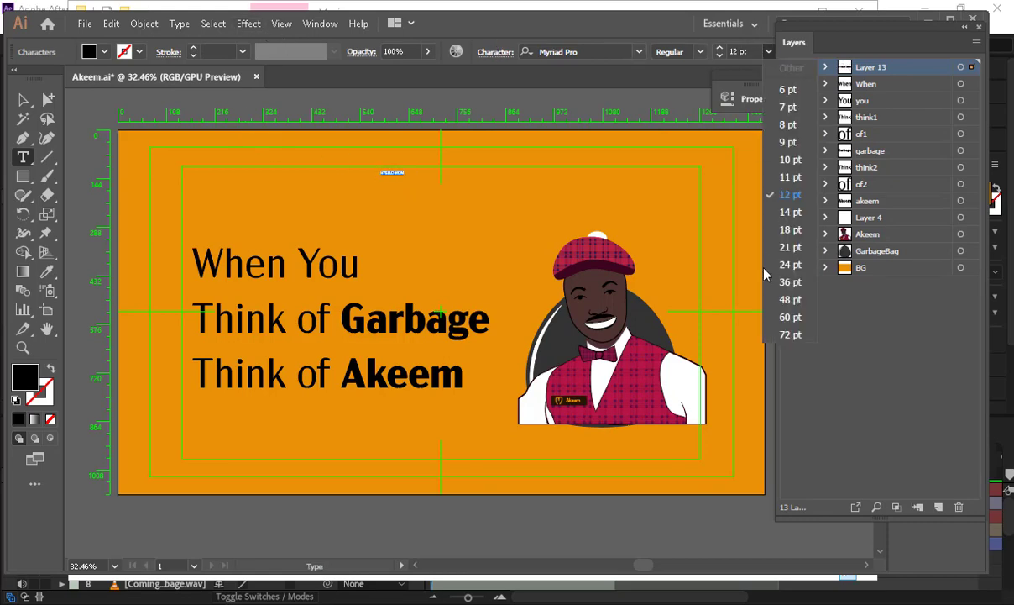
click(742, 304)
click(400, 168)
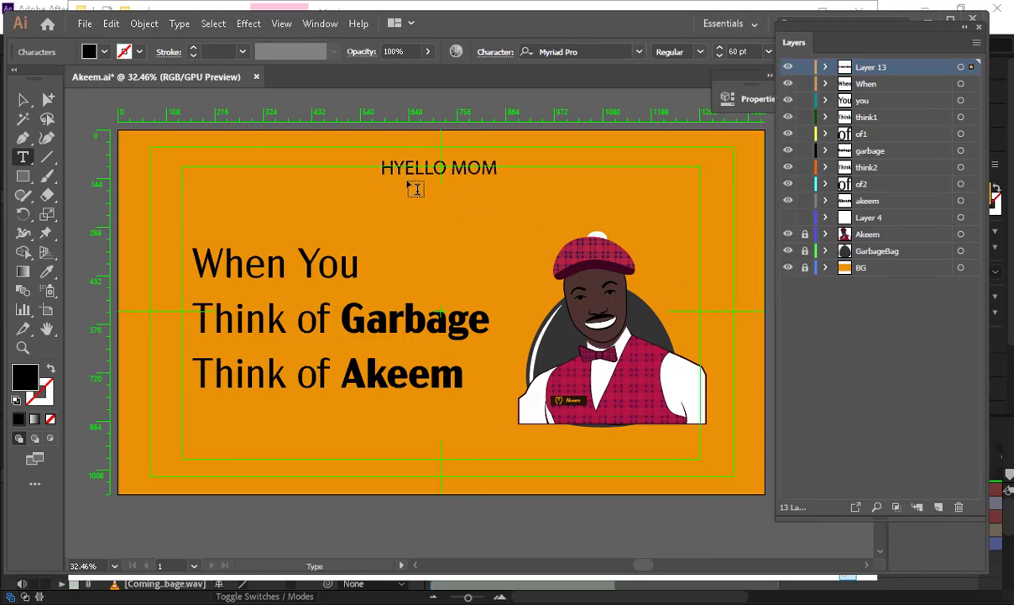
key(BackSpace)
- Move the HELLO MOM text up-left toward the guide
click(24, 101)
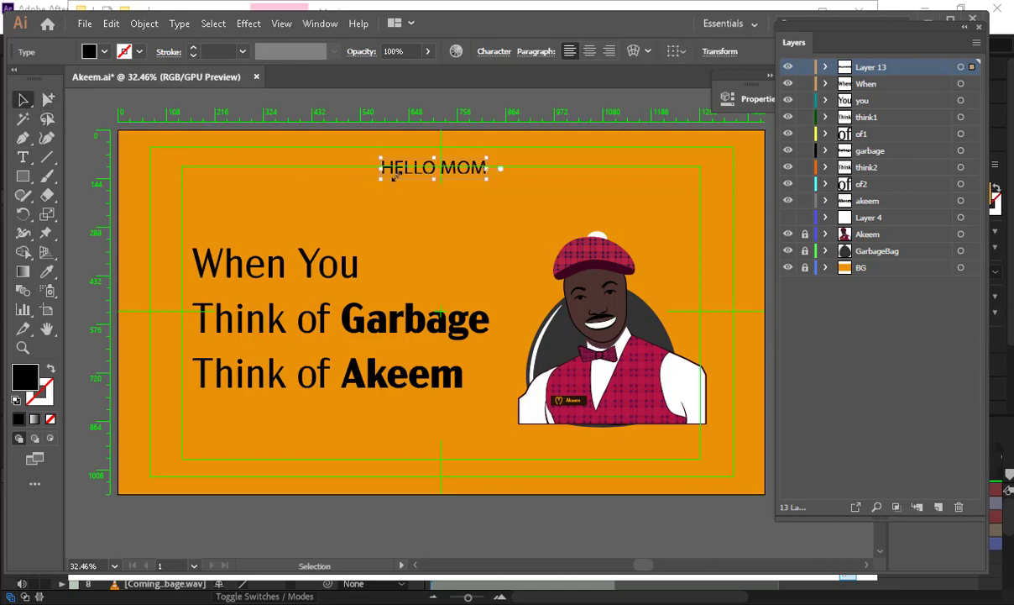
drag(382, 172, 408, 229)
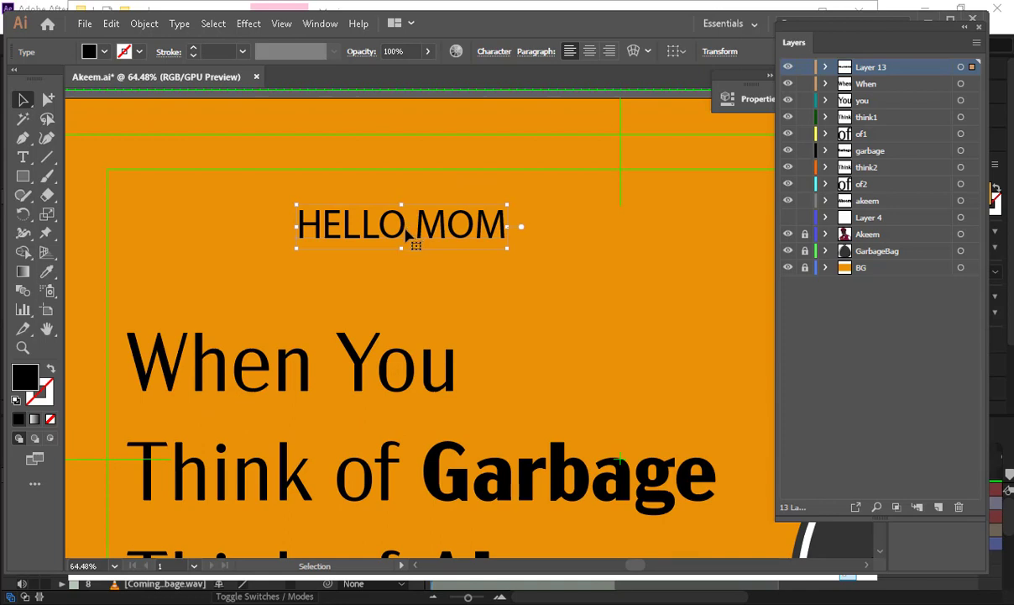
drag(406, 234, 330, 199)
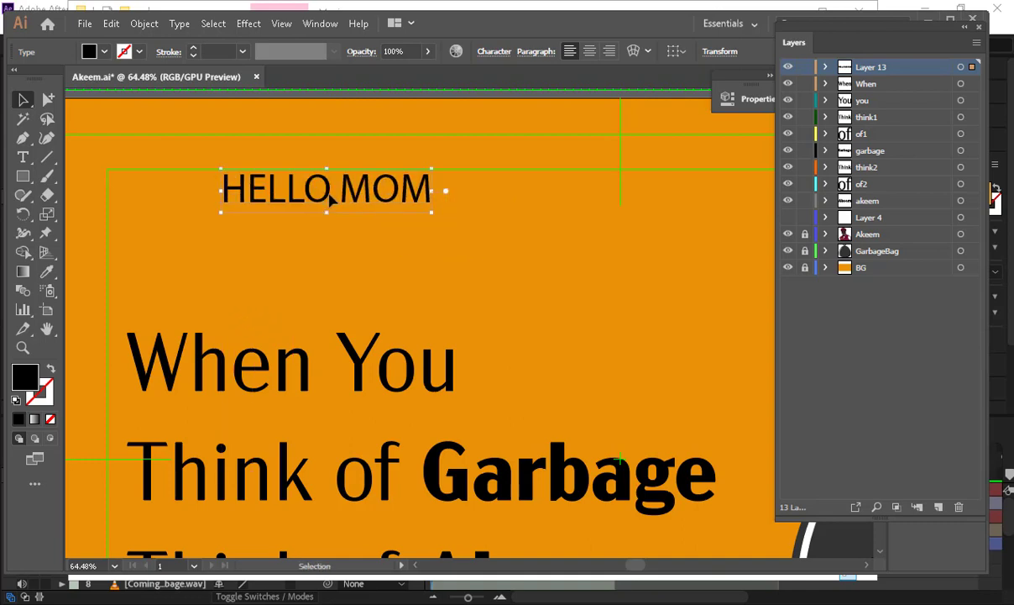
- Make HELLO bold and set MOM in a dripping marker font
double_click(330, 199)
drag(171, 172, 328, 143)
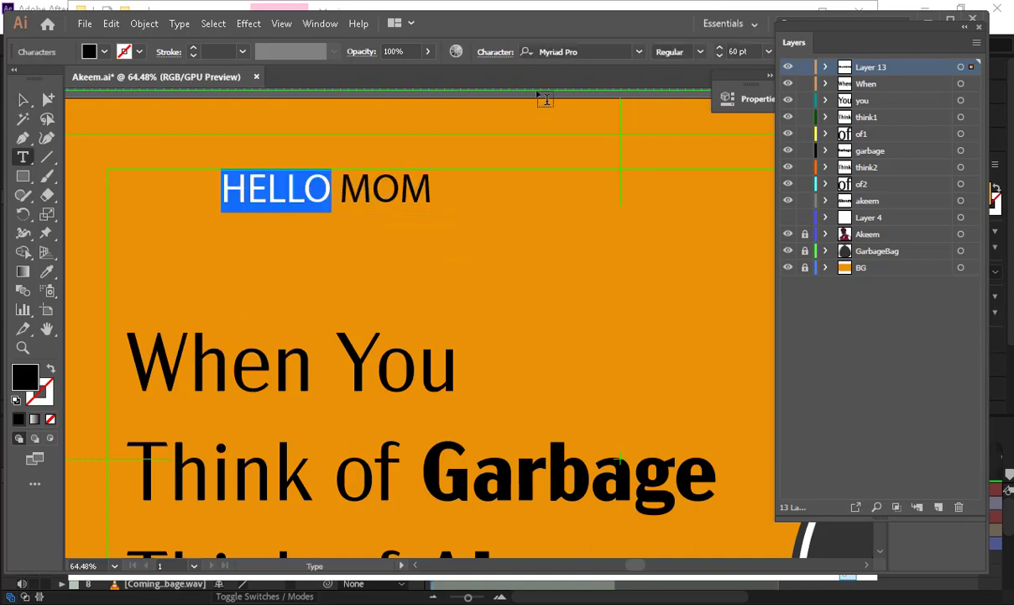
click(700, 52)
click(662, 81)
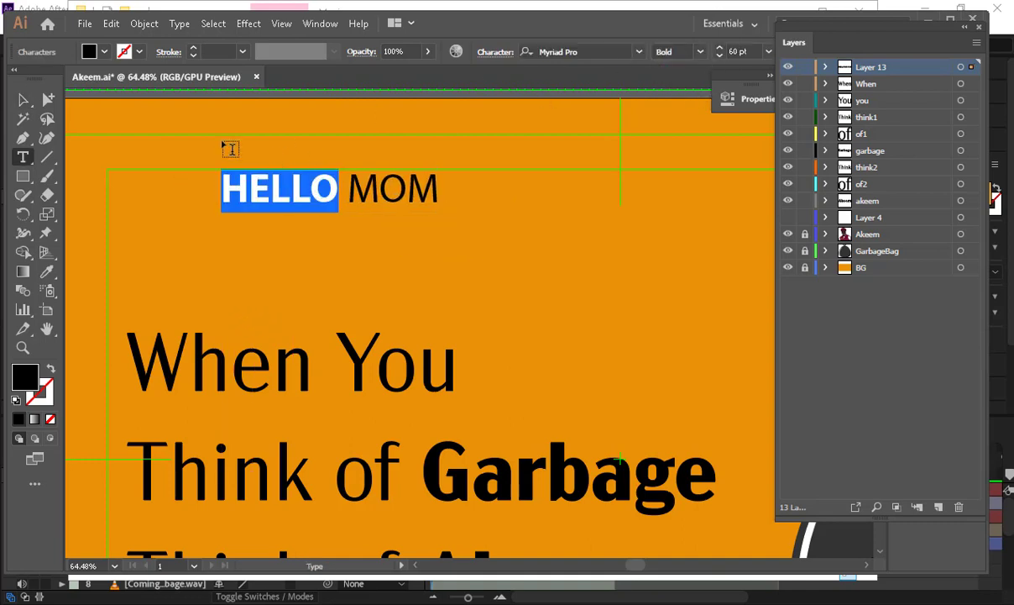
double_click(372, 185)
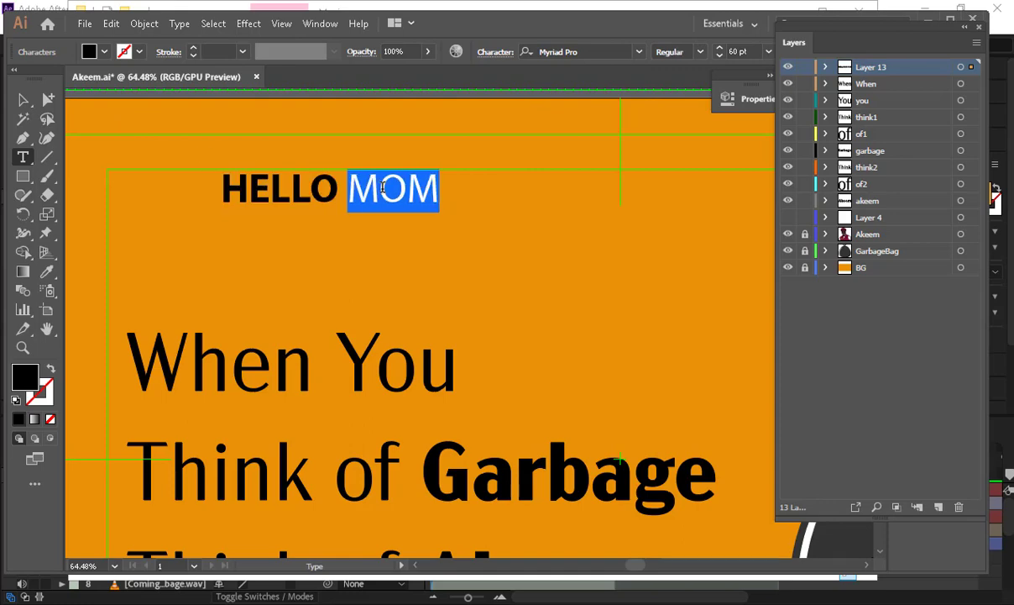
click(610, 49)
click(639, 52)
click(571, 233)
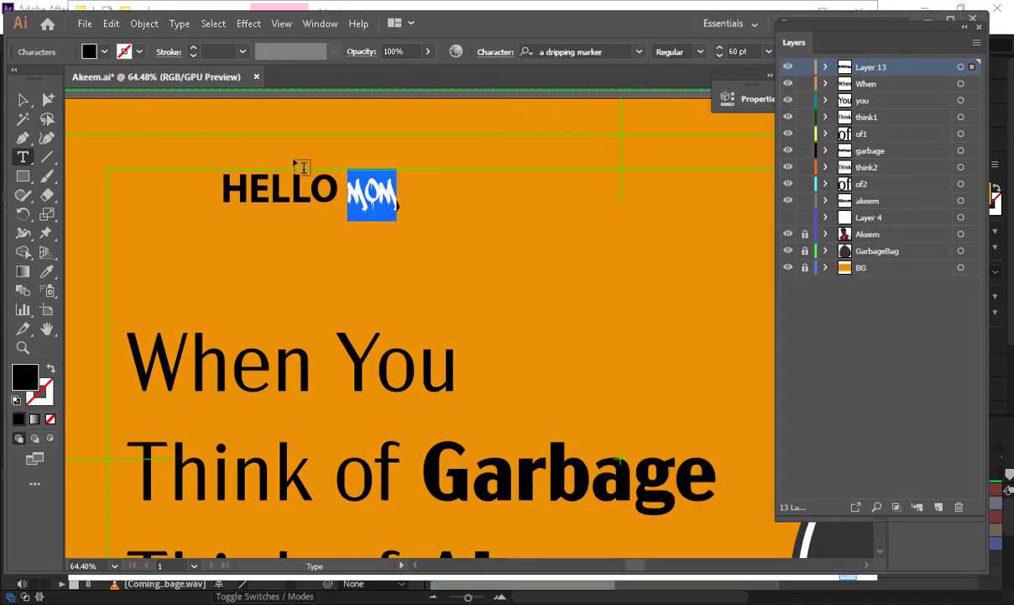
- Enlarge the HELLO MOM text and shift it up and to the left
click(24, 99)
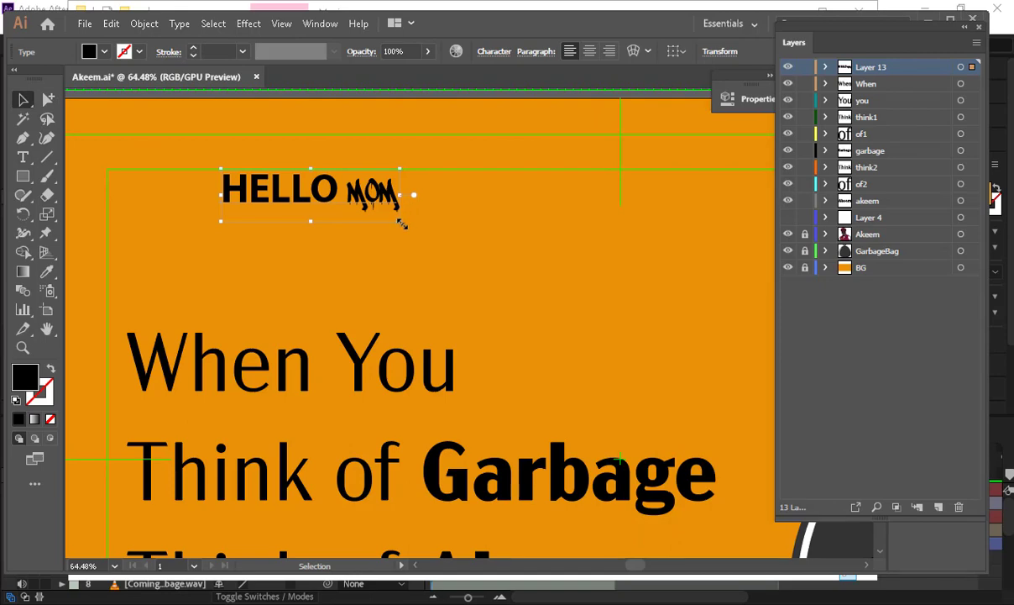
drag(404, 220, 630, 329)
drag(511, 232, 439, 213)
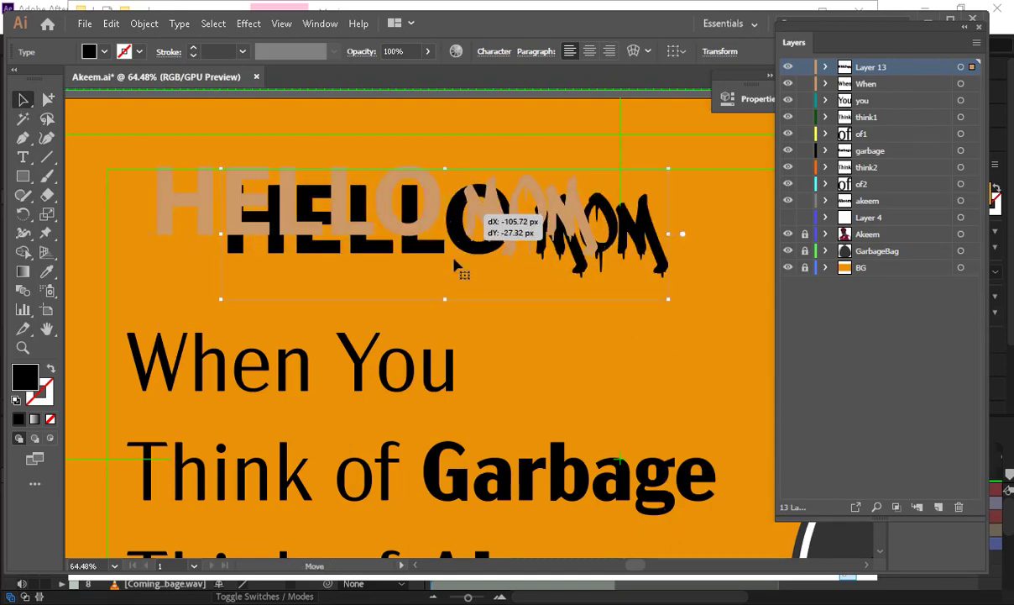
click(178, 24)
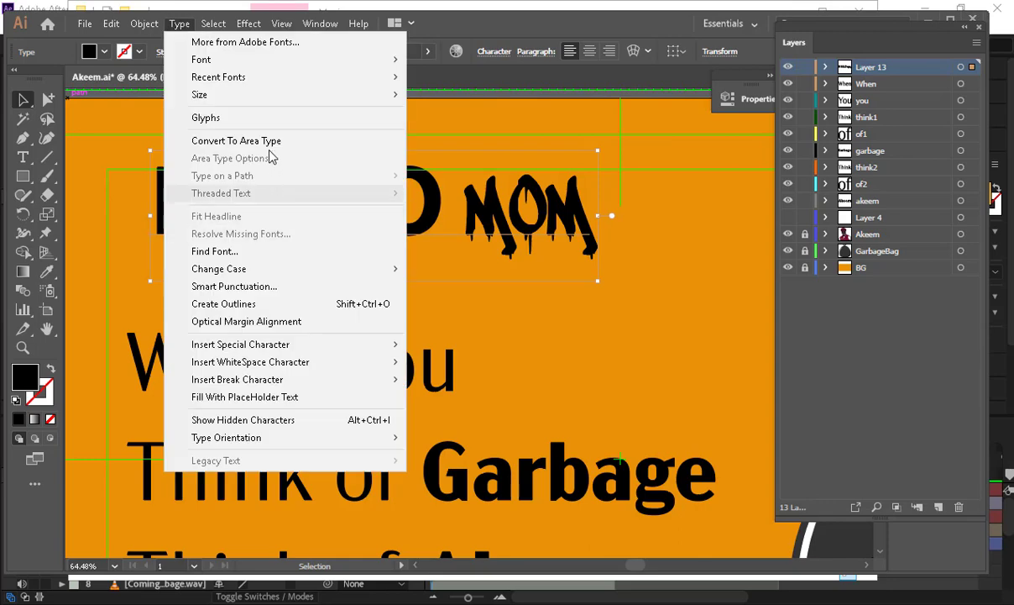
- Convert HELLO MOM to outlines and lock the other quote word layers
click(272, 304)
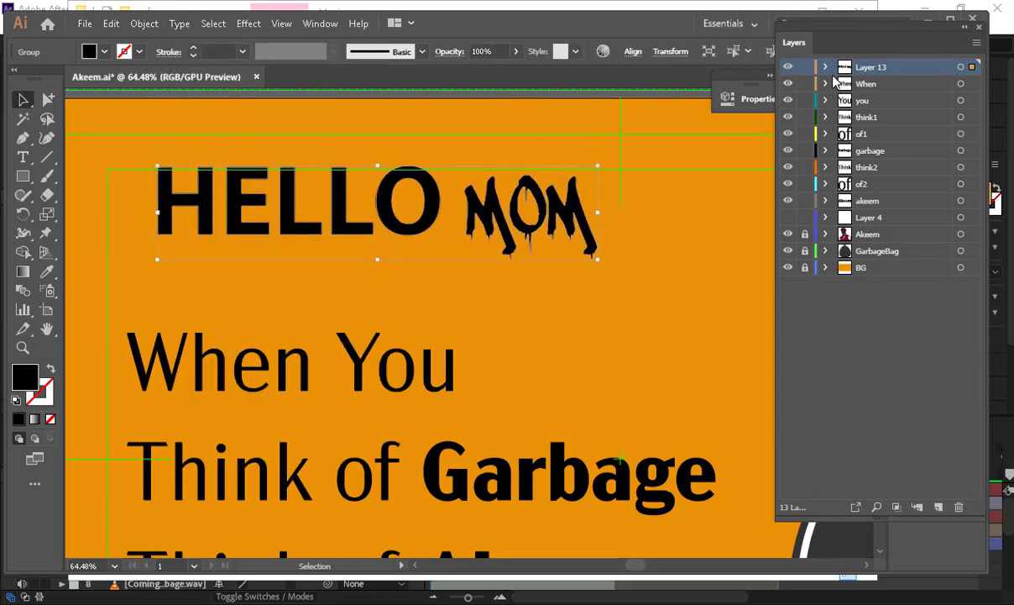
click(826, 67)
click(844, 83)
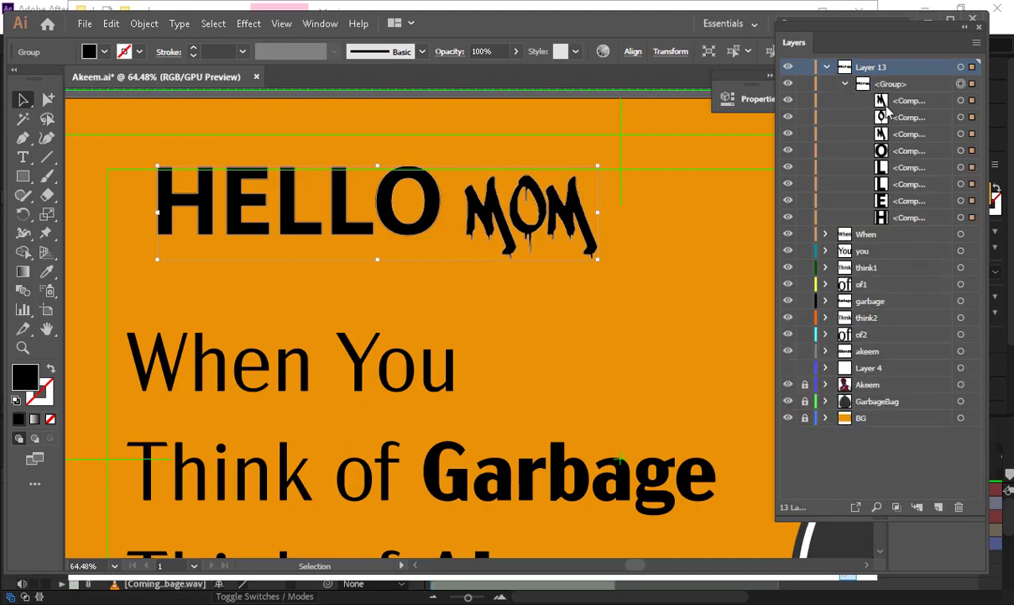
click(890, 151)
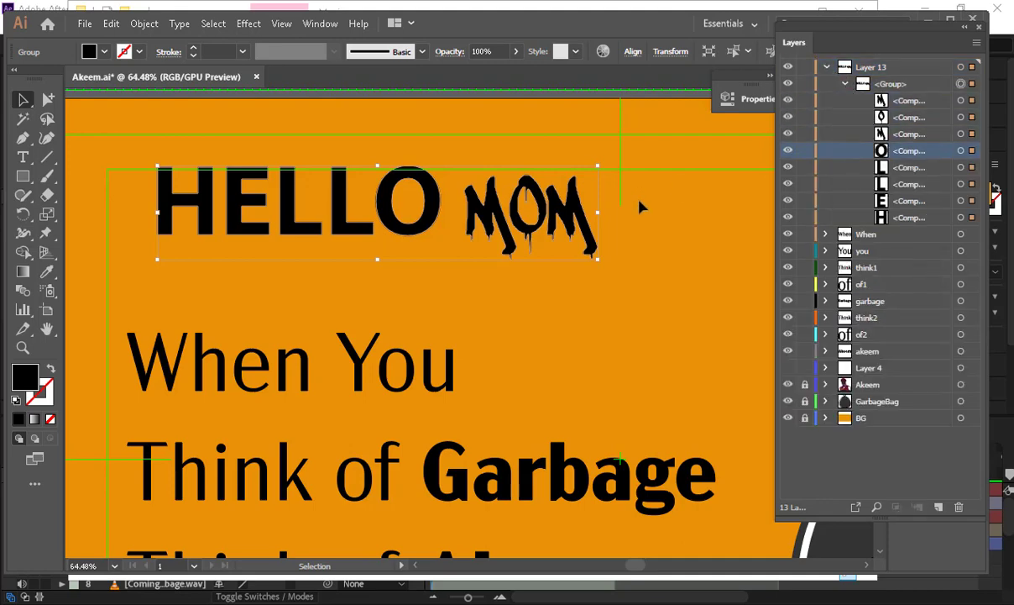
drag(804, 234, 805, 334)
- Ungroup the outlined letters and group the three MOM letters together
click(630, 132)
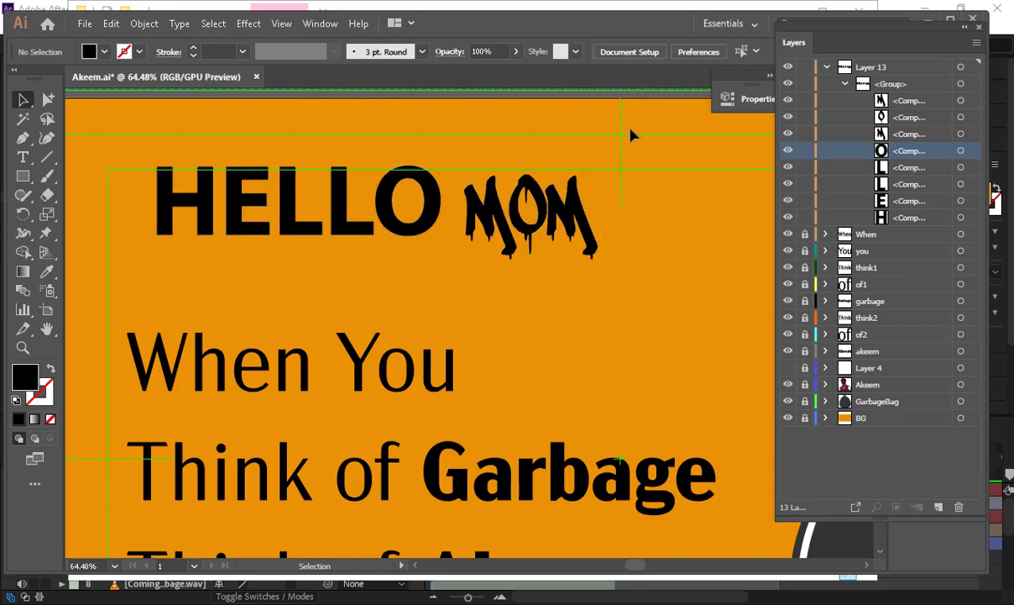
drag(629, 132, 467, 283)
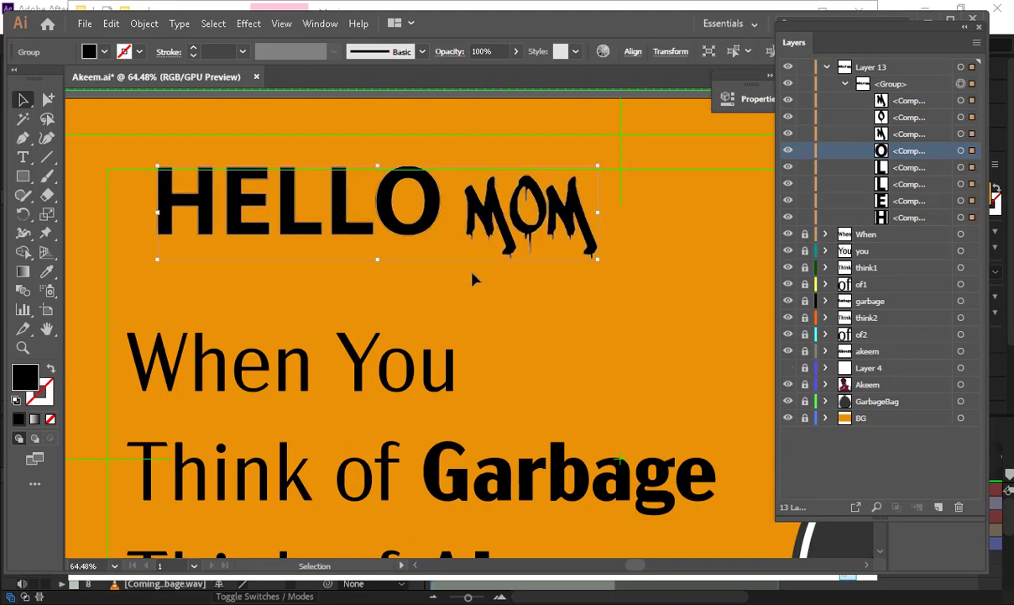
key(ctrl+shift+g)
click(640, 170)
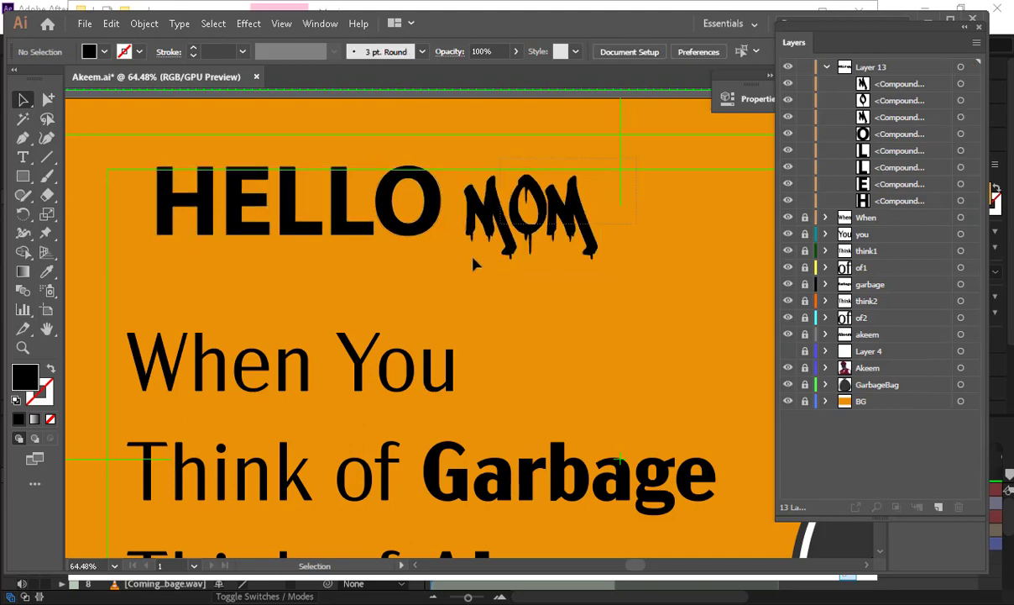
drag(457, 274, 467, 279)
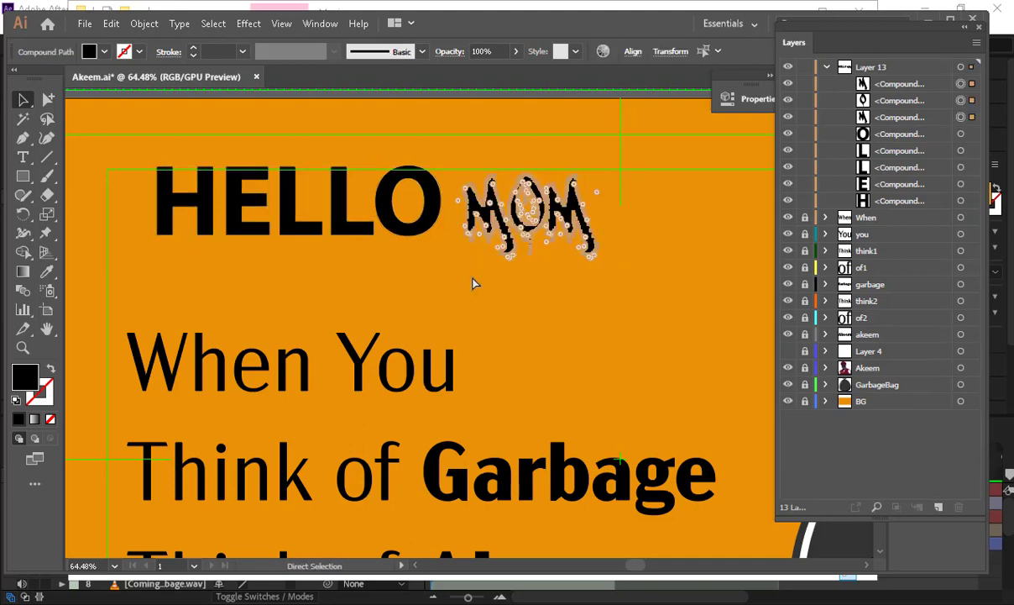
key(ctrl+g)
- Move the MOM group onto a new layer named Mom
click(938, 507)
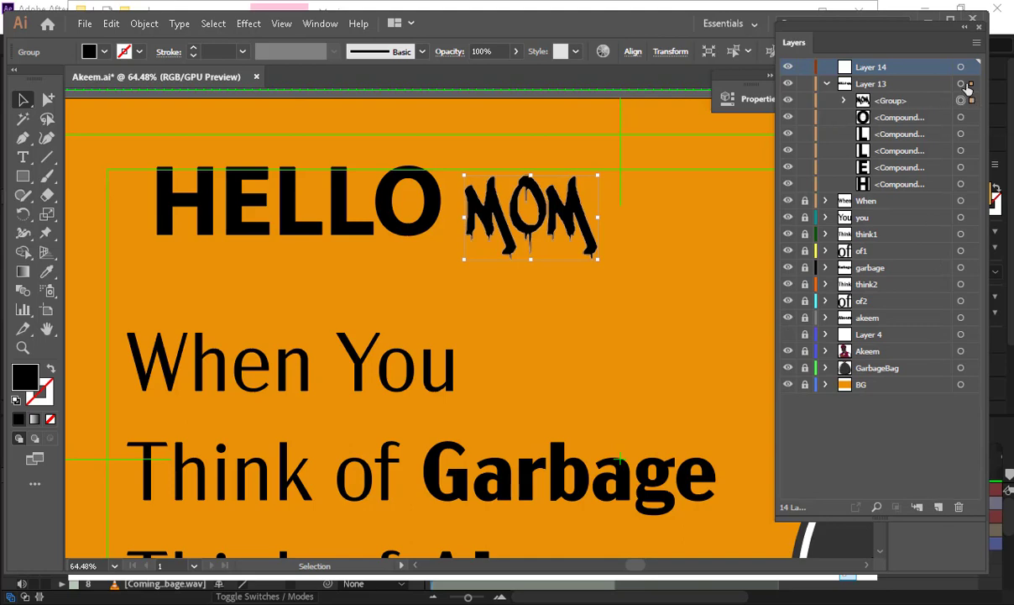
drag(972, 100, 971, 69)
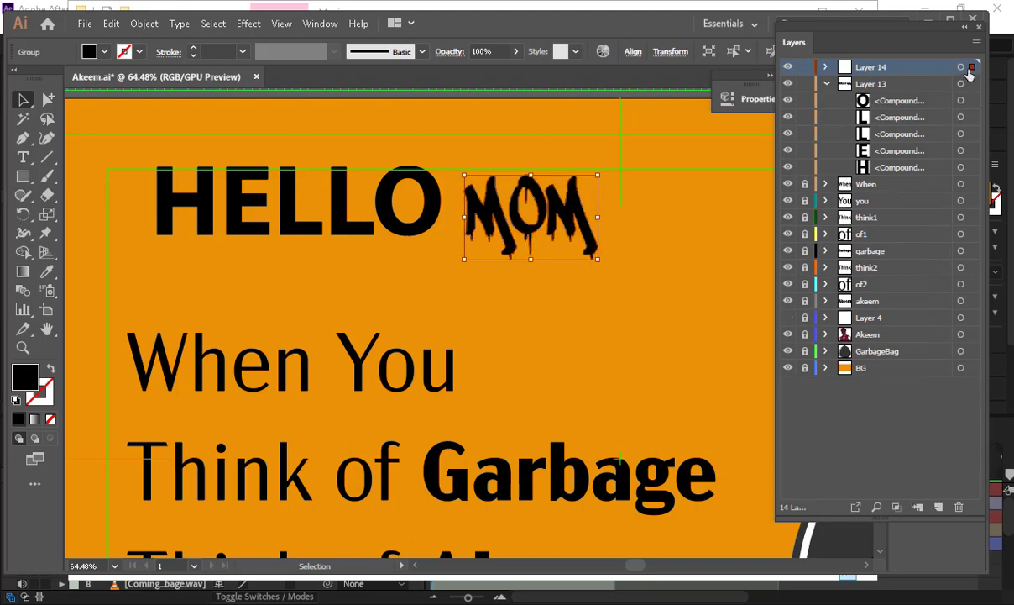
double_click(871, 66)
text(Mom)
key(Return)
- Group the five HELLO letters and move them into another new layer
drag(134, 150, 411, 214)
key(ctrl+g)
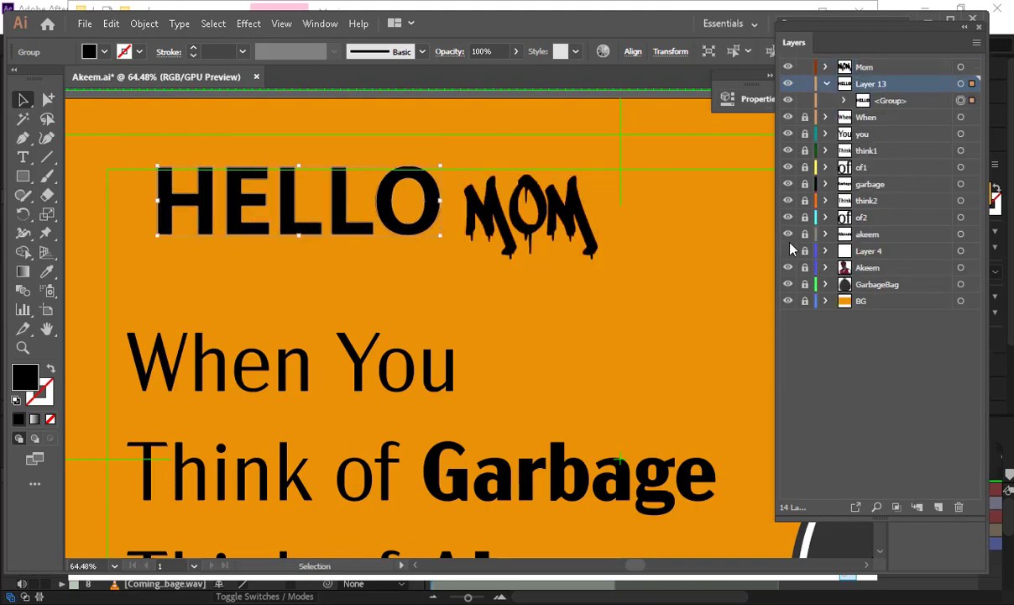
click(938, 508)
drag(855, 118, 858, 86)
double_click(866, 84)
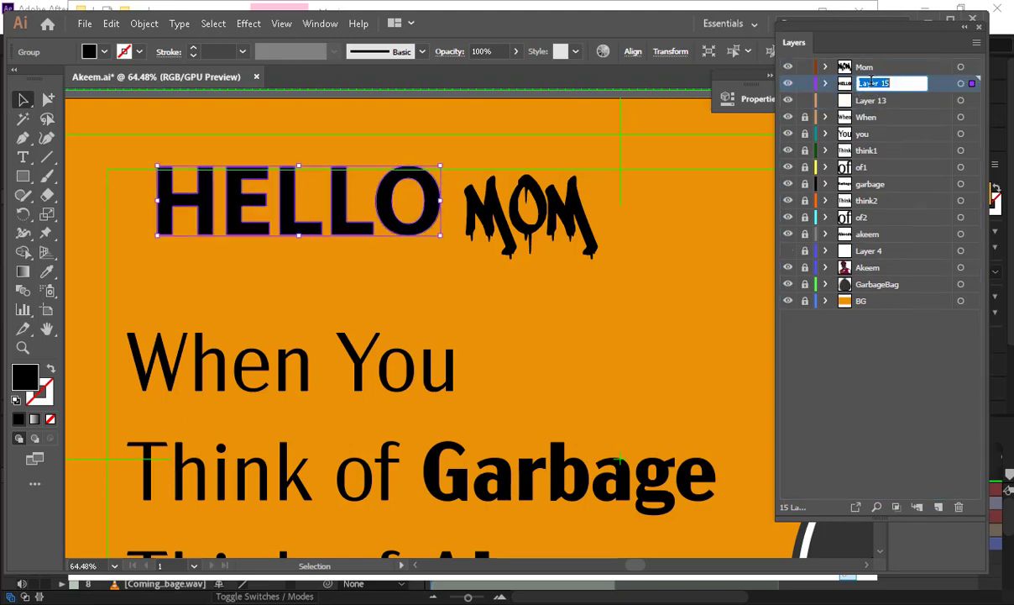
- Name the new layer Hello and delete the empty Layer 13
text(Hello)
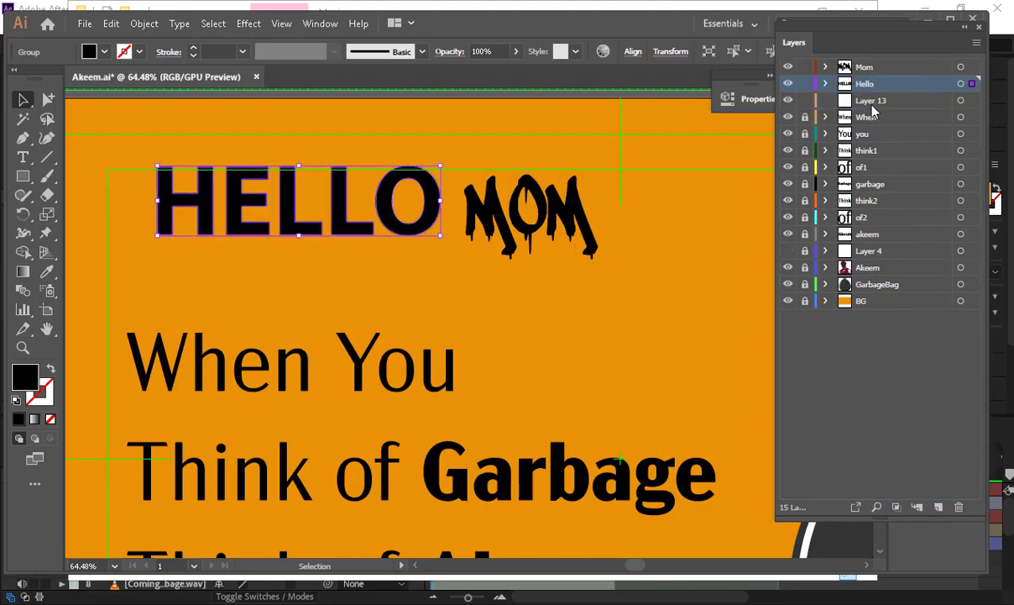
click(870, 101)
click(959, 506)
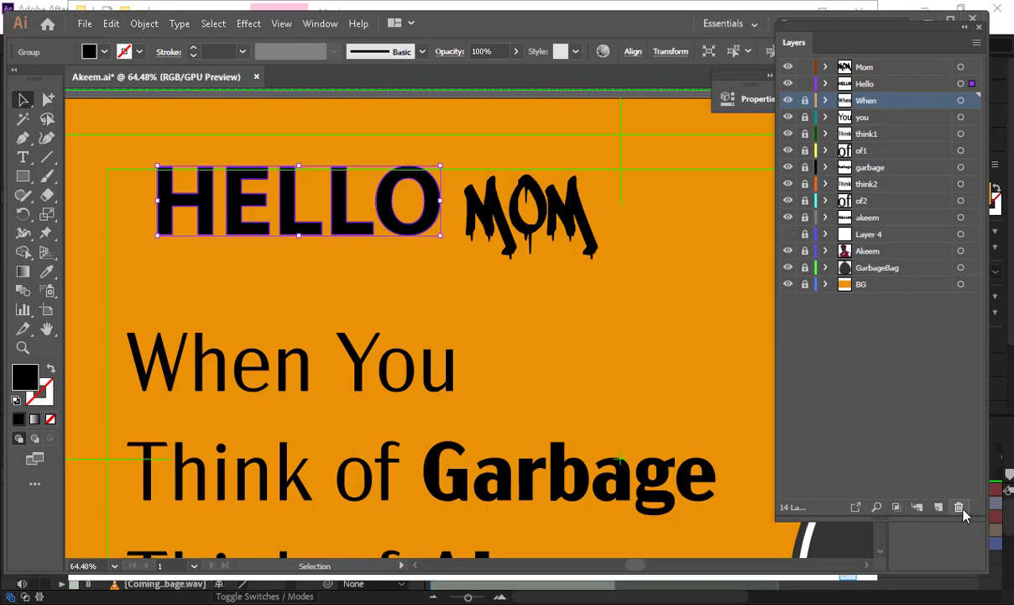
key(Return)
- Undo the accidental moves of HELLO and MOM, keeping both in place
key(Escape)
key(ctrl+z)
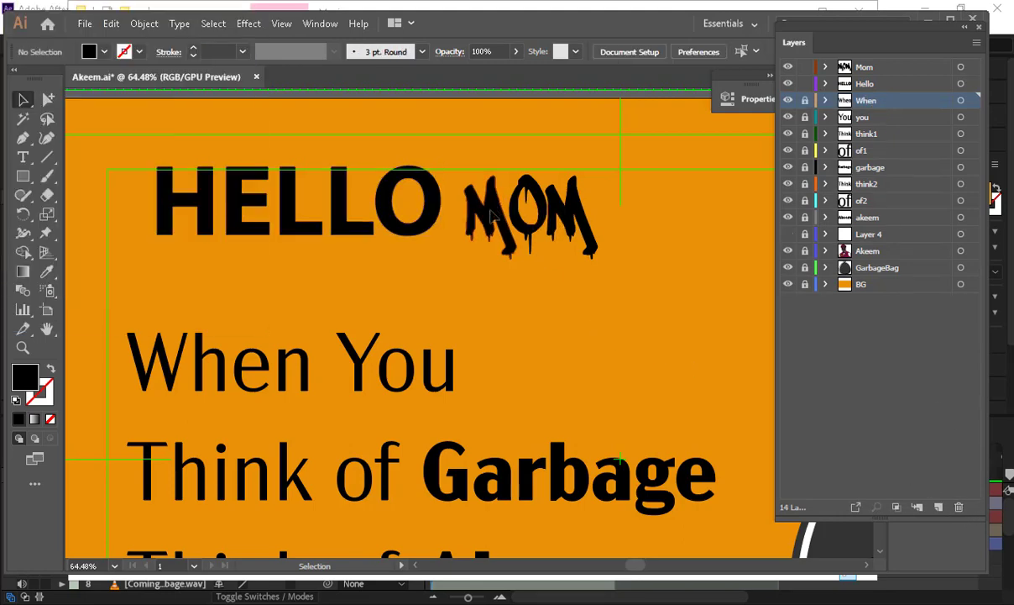
key(ctrl+z)
key(ctrl+shift+z)
drag(430, 199, 354, 137)
key(ctrl+z)
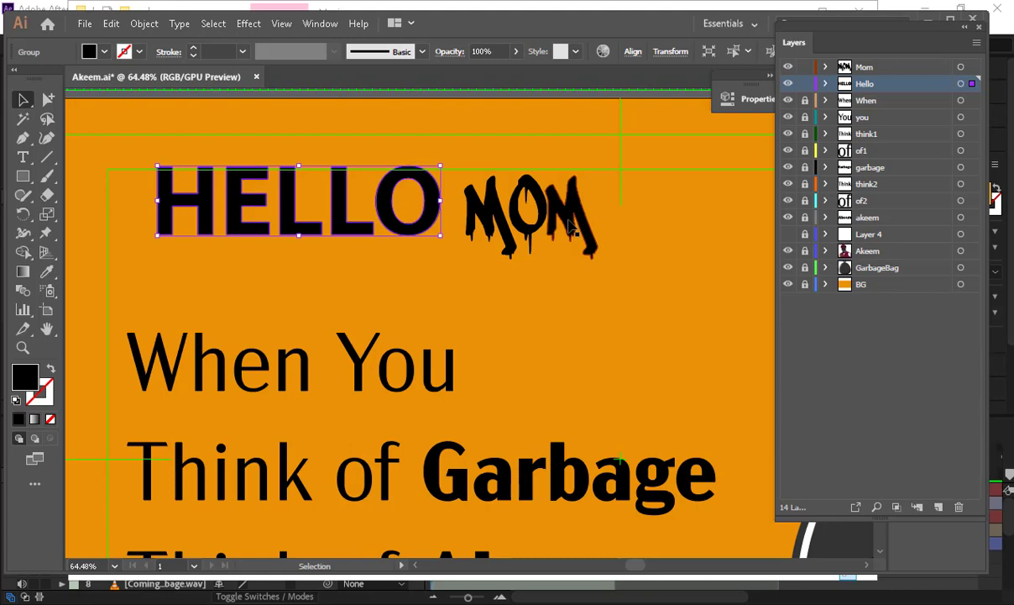
- Fit the artboard in view and delete the Hello and Mom layers
key(ctrl+0)
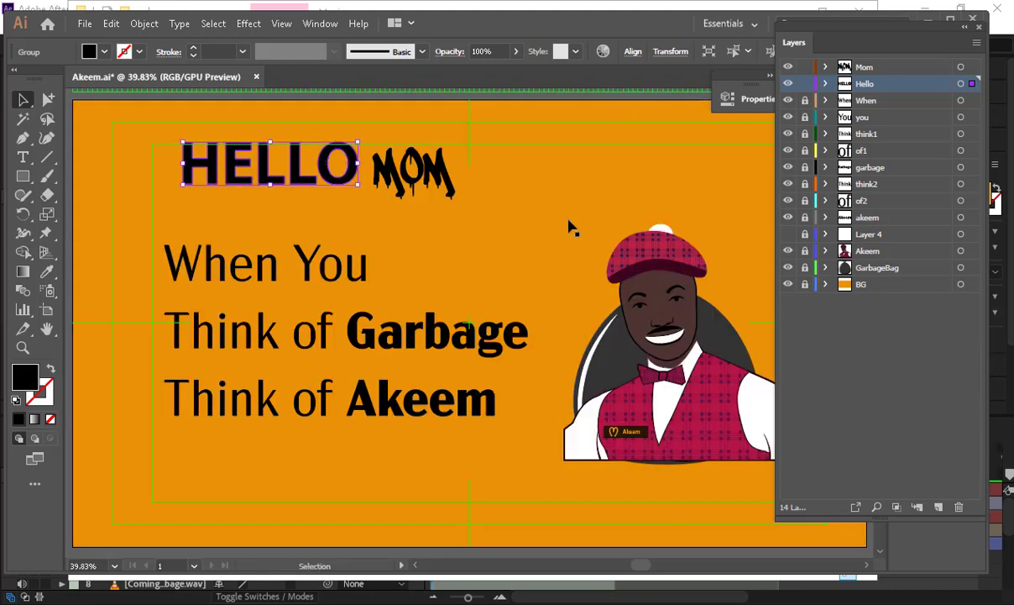
shift+click(873, 71)
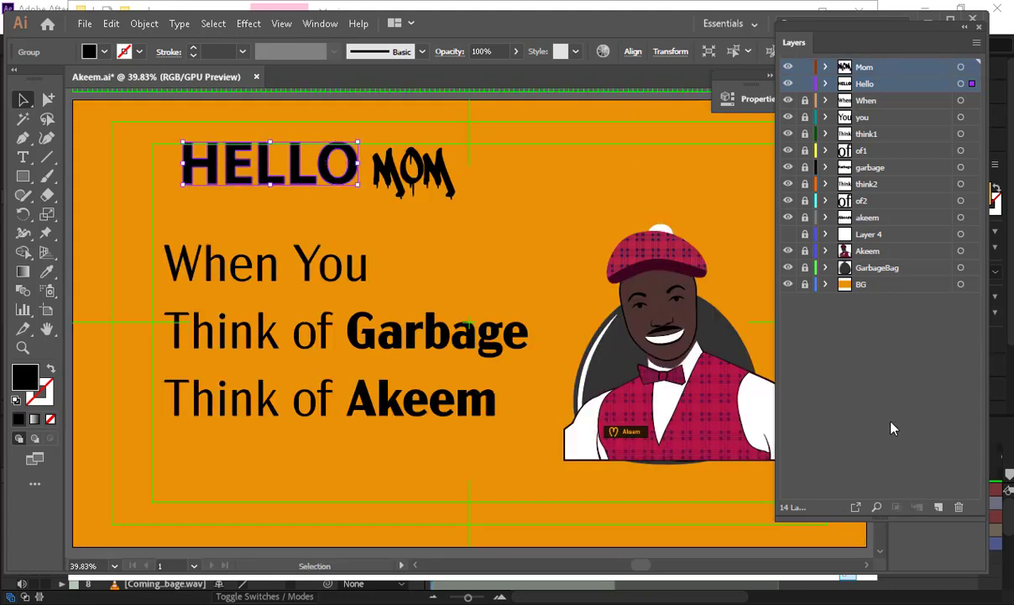
click(961, 507)
click(550, 323)
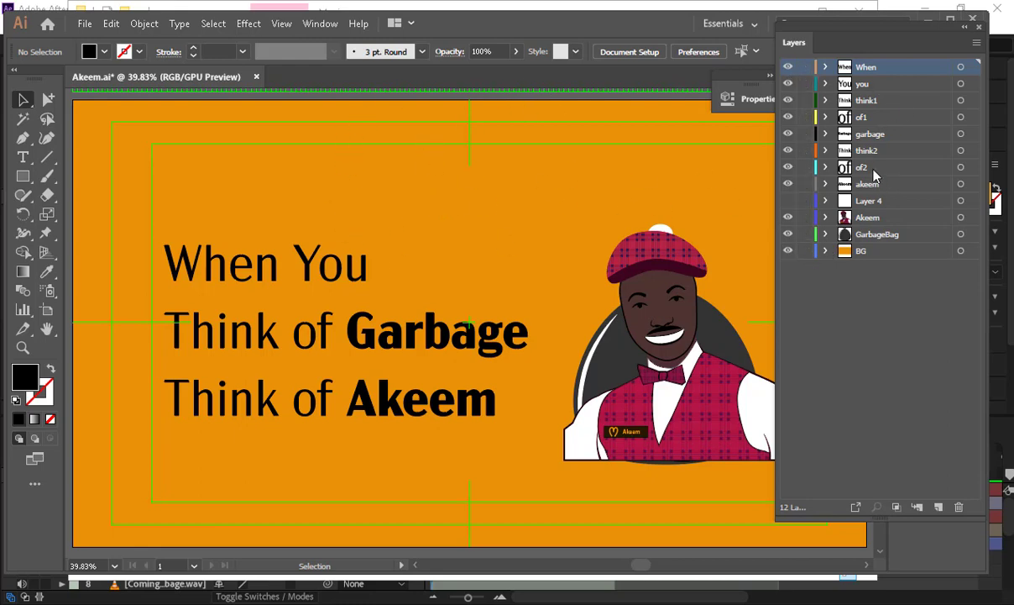
- Toggle the two 'of' word layers' visibility to check them, then close the Layers panel
click(827, 166)
click(788, 167)
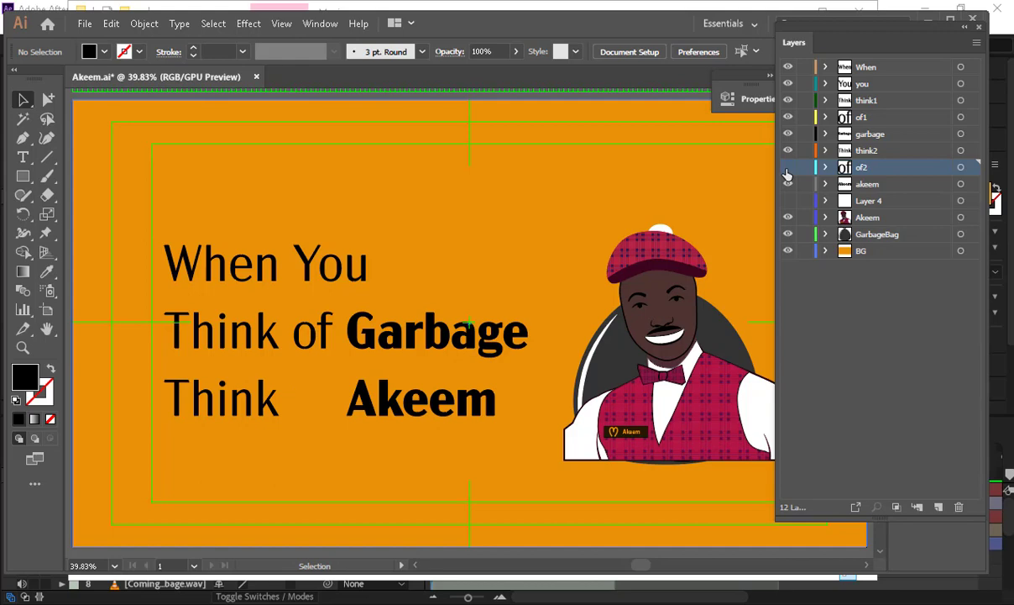
click(787, 167)
click(788, 117)
click(788, 118)
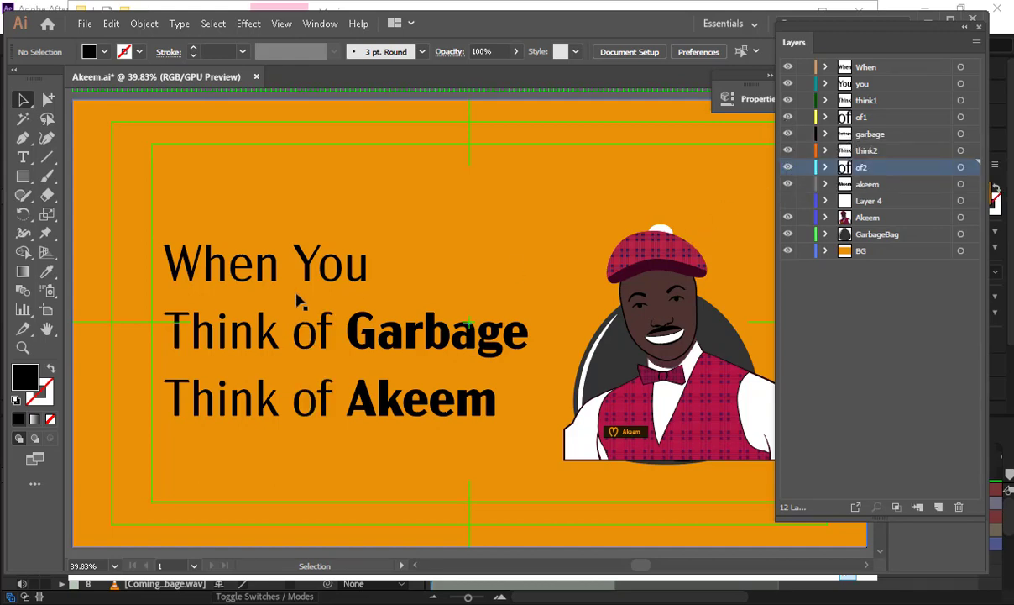
click(979, 27)
- Import Akeem.ai from the Artwork folder as Composition - Retain Layer Sizes
click(928, 20)
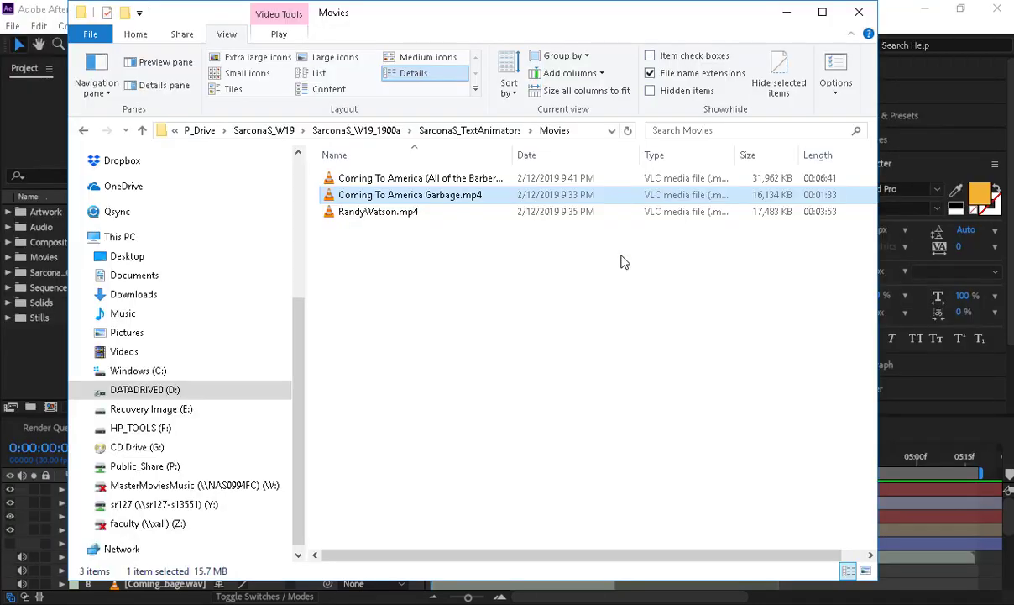
click(521, 603)
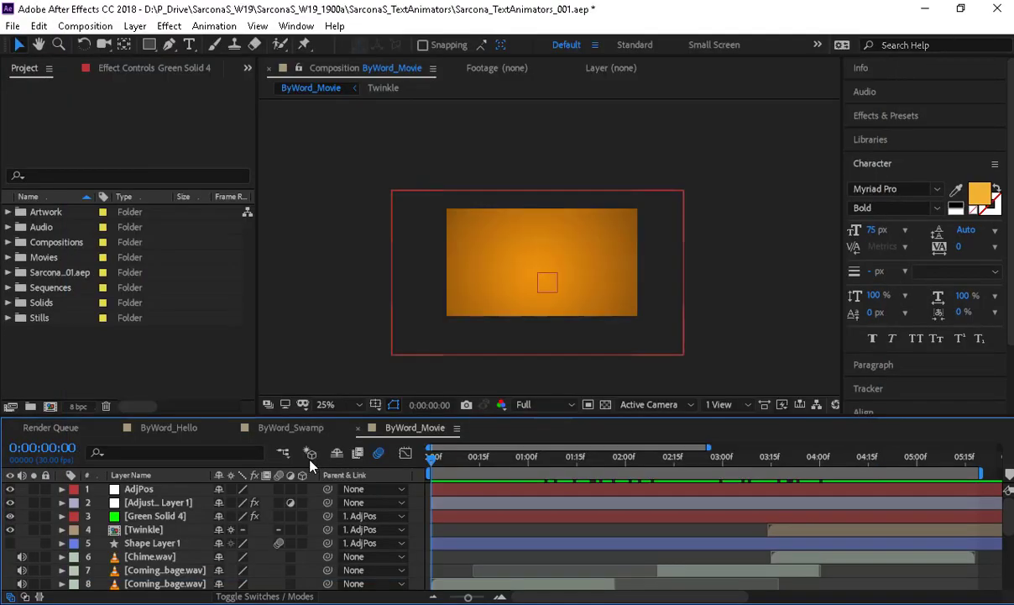
double_click(68, 375)
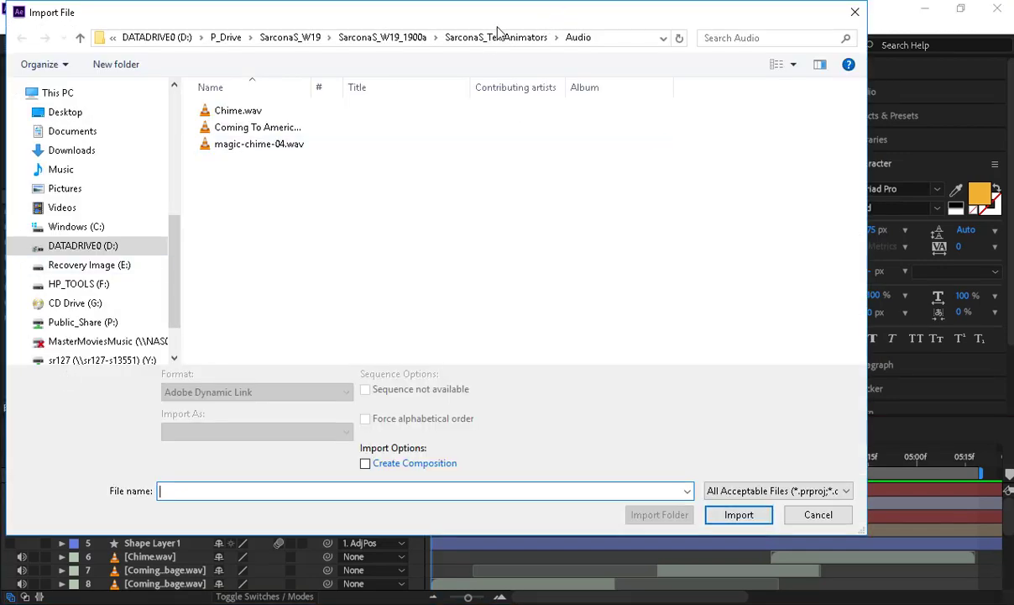
click(378, 39)
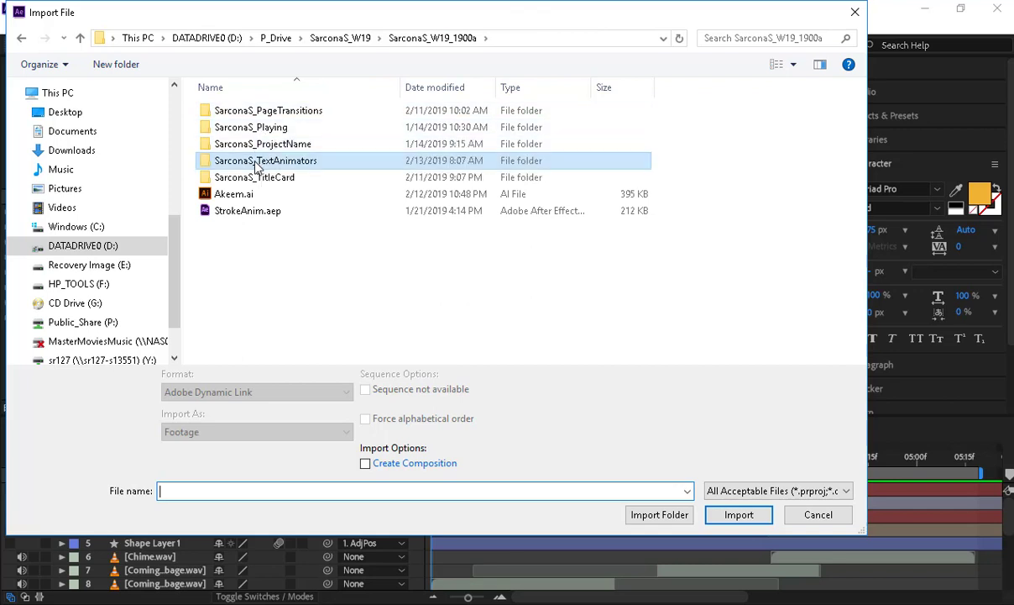
double_click(262, 161)
double_click(251, 128)
click(248, 118)
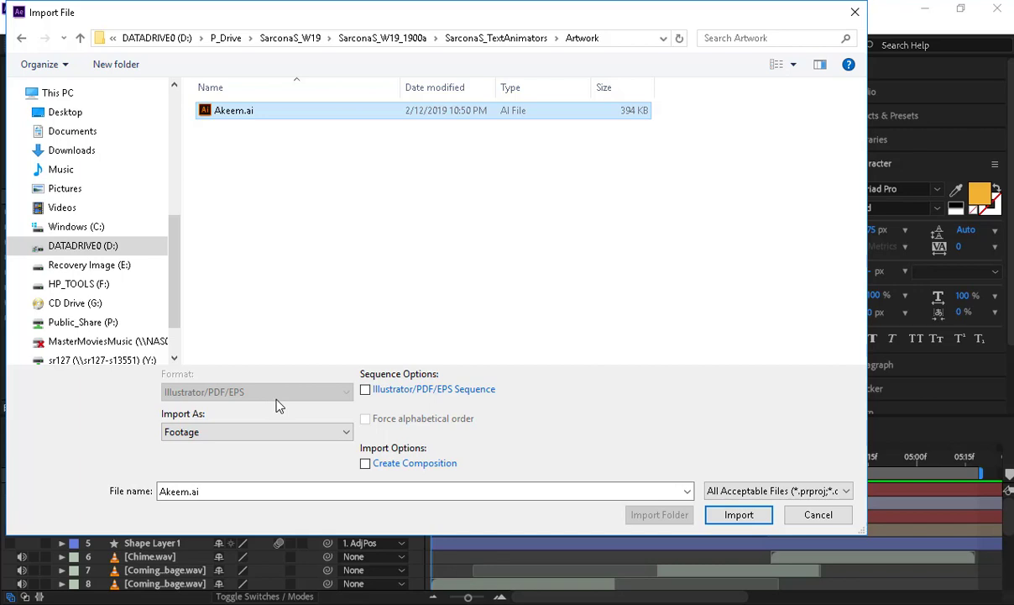
click(267, 432)
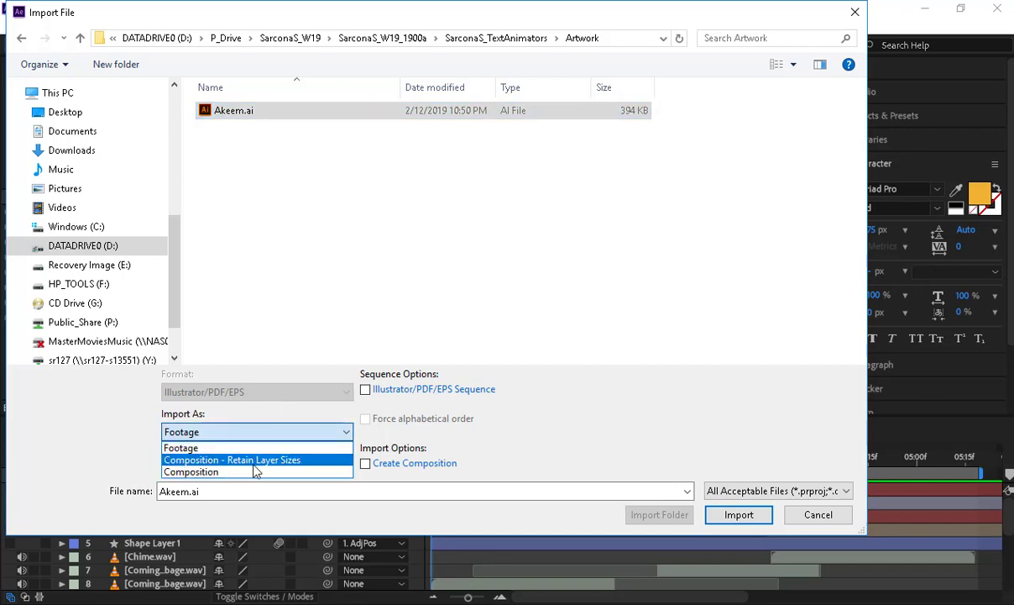
click(254, 464)
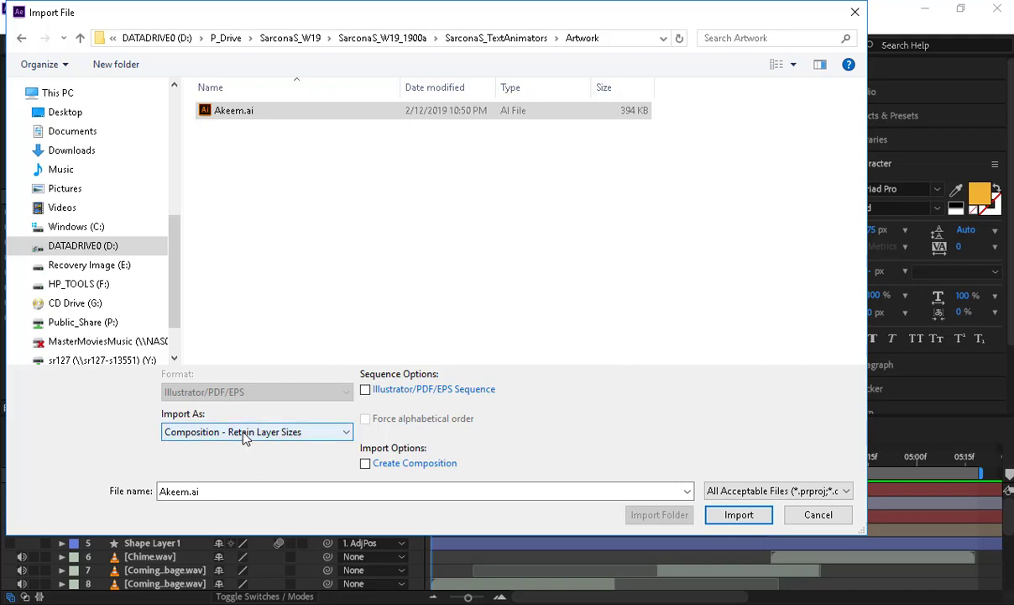
click(736, 515)
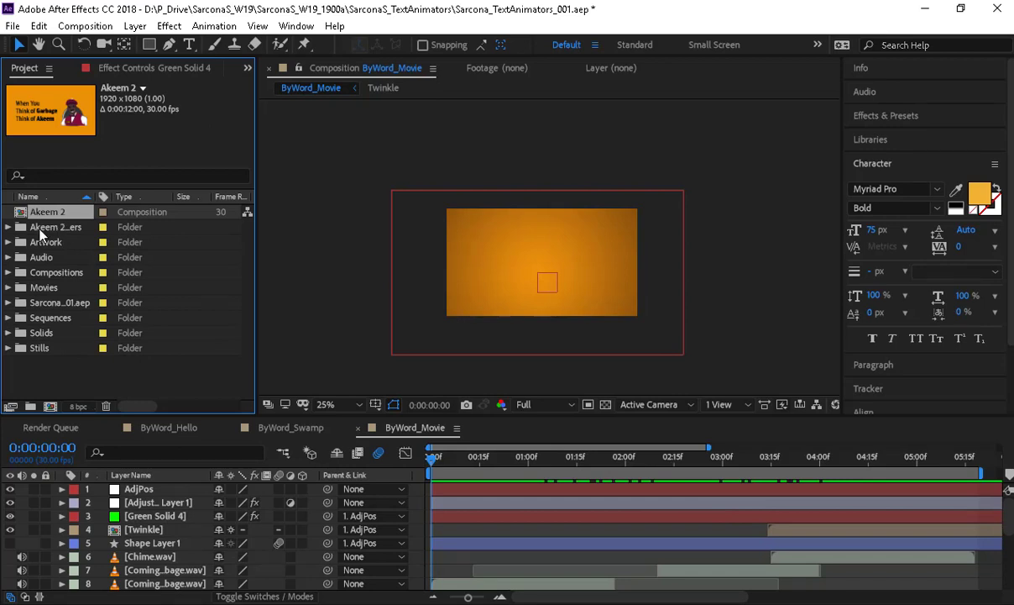
- Open the Akeem 2 composition from the Project panel, then bring Illustrator's Akeem.ai forward
click(9, 226)
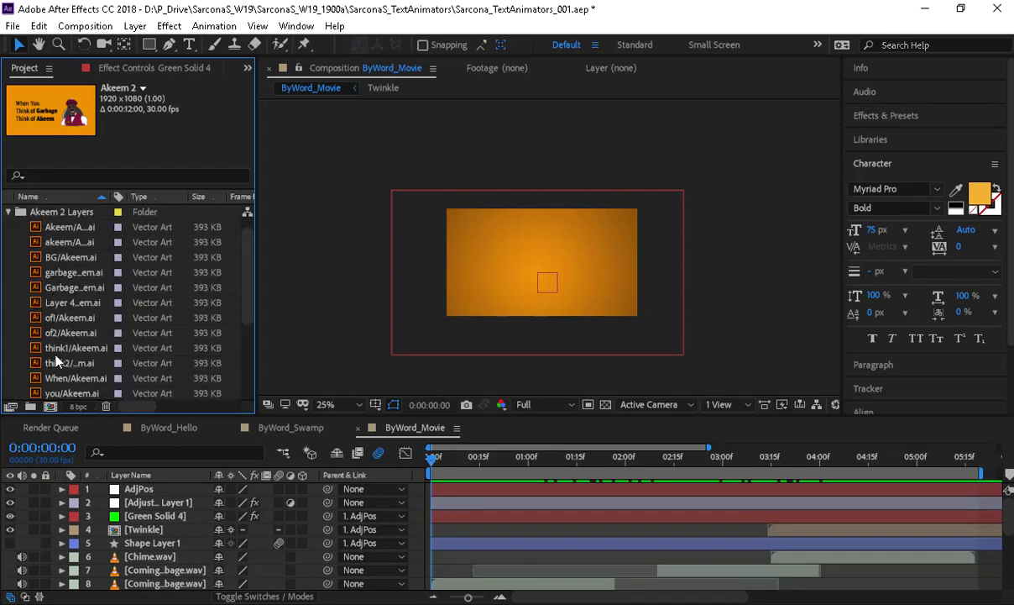
scroll(41, 309, up, 1)
click(8, 227)
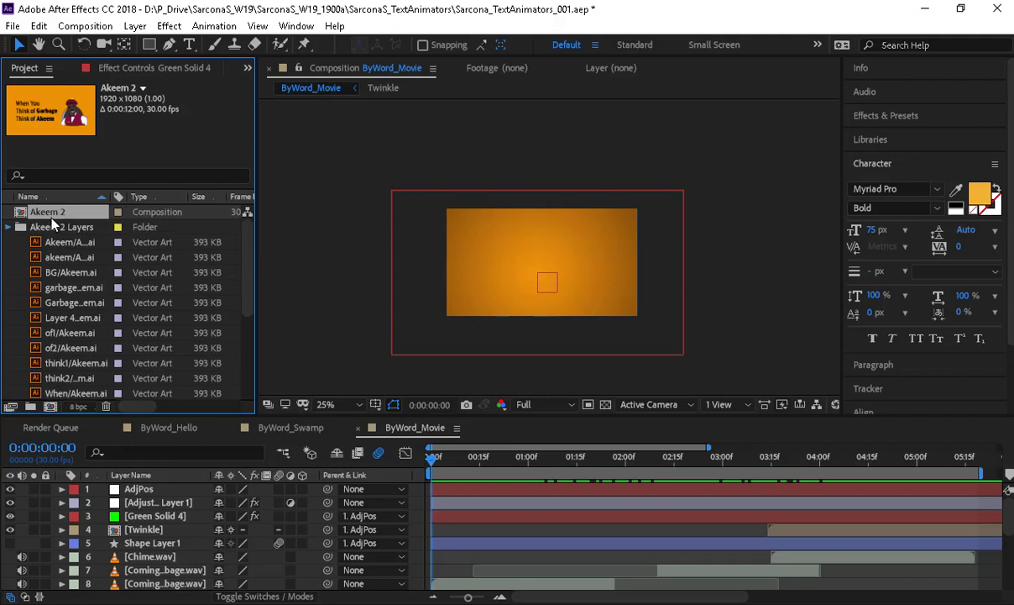
double_click(57, 214)
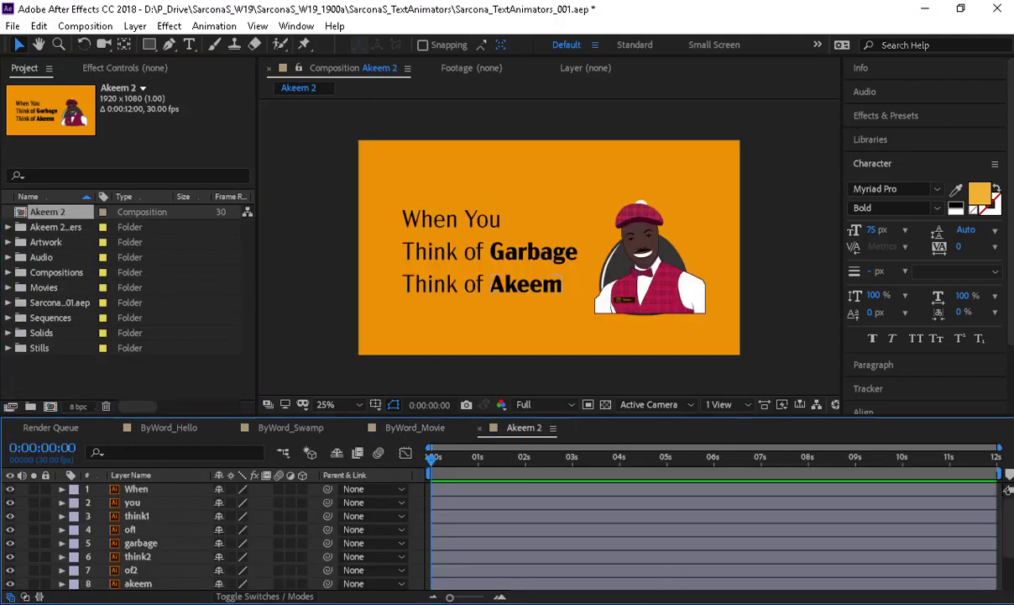
click(579, 602)
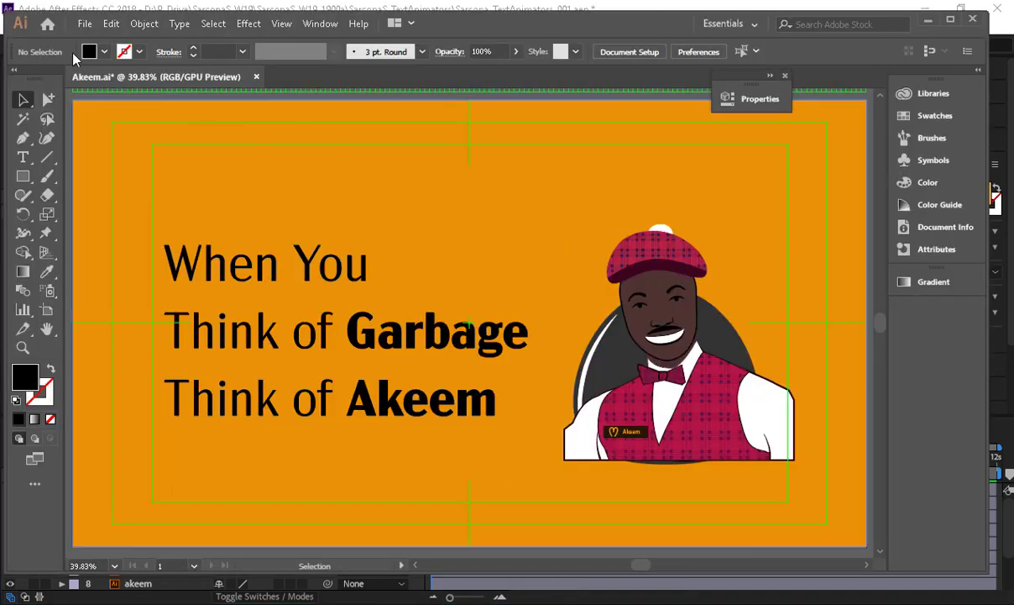
- Open Illustrator's New Document dialog, close it without creating a file, and return to After Effects
click(86, 24)
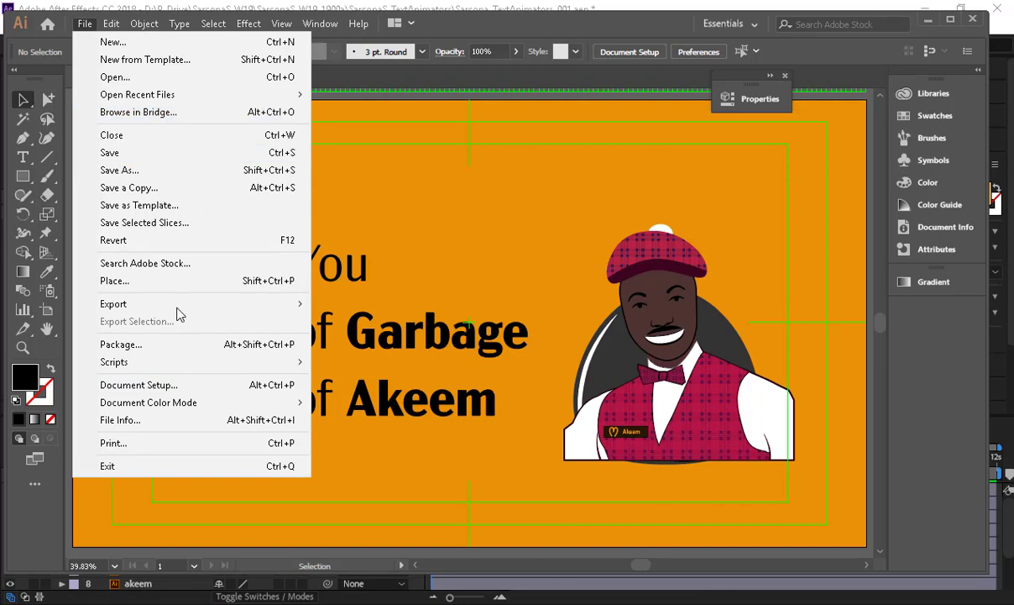
click(174, 42)
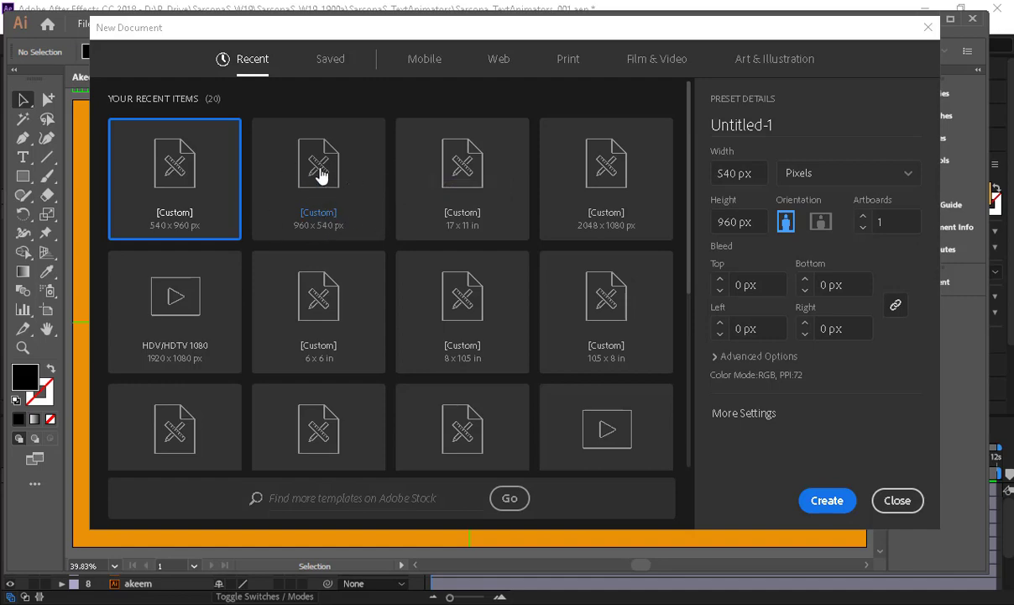
click(897, 501)
key(alt+Tab)
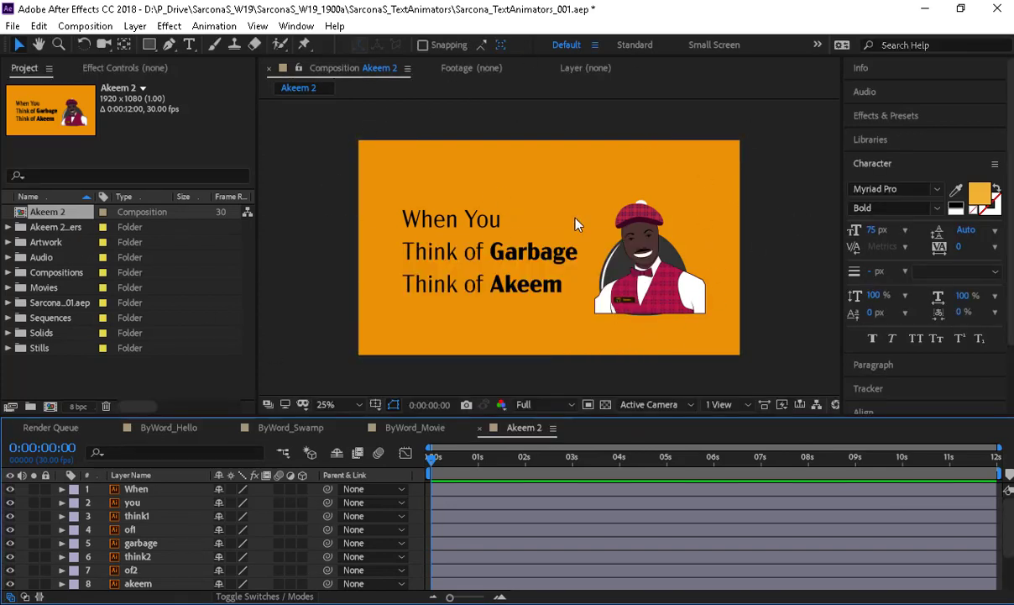
drag(435, 222, 445, 143)
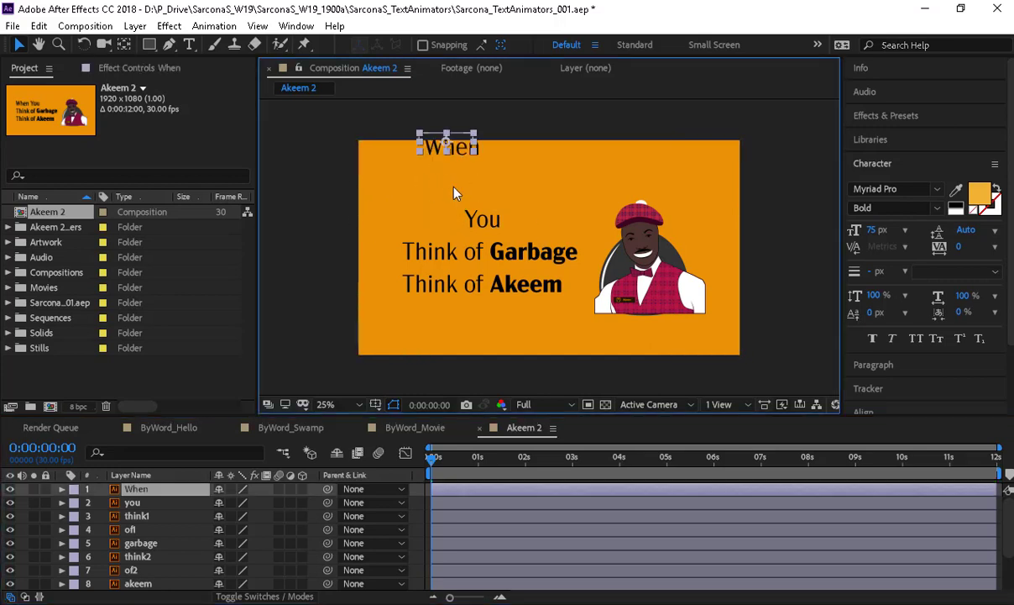
key(ctrl+z)
click(477, 220)
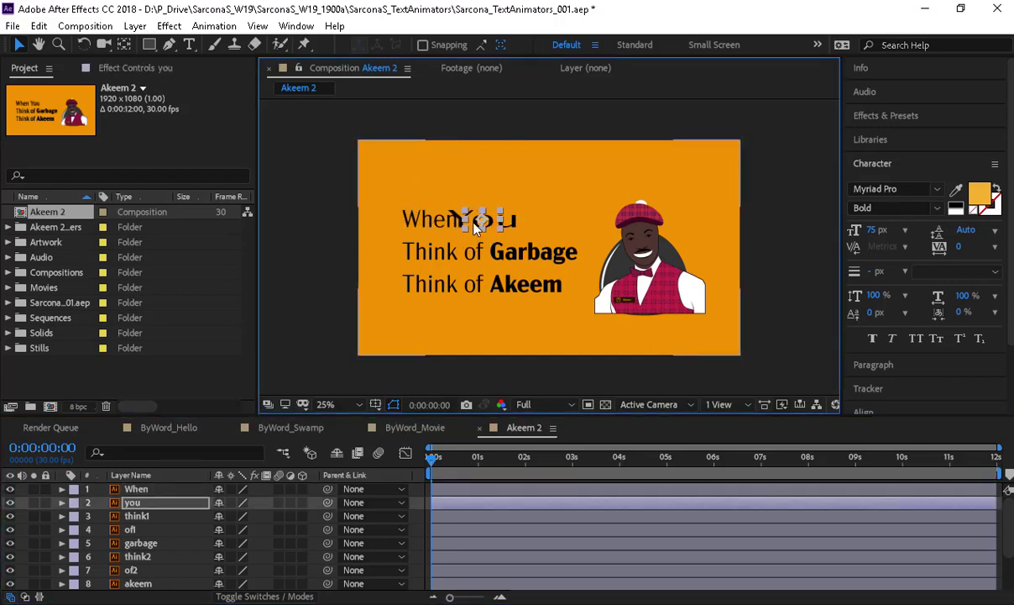
drag(479, 140, 481, 141)
key(ctrl+z)
drag(439, 253, 430, 167)
key(ctrl+z)
drag(477, 261, 480, 154)
key(ctrl+z)
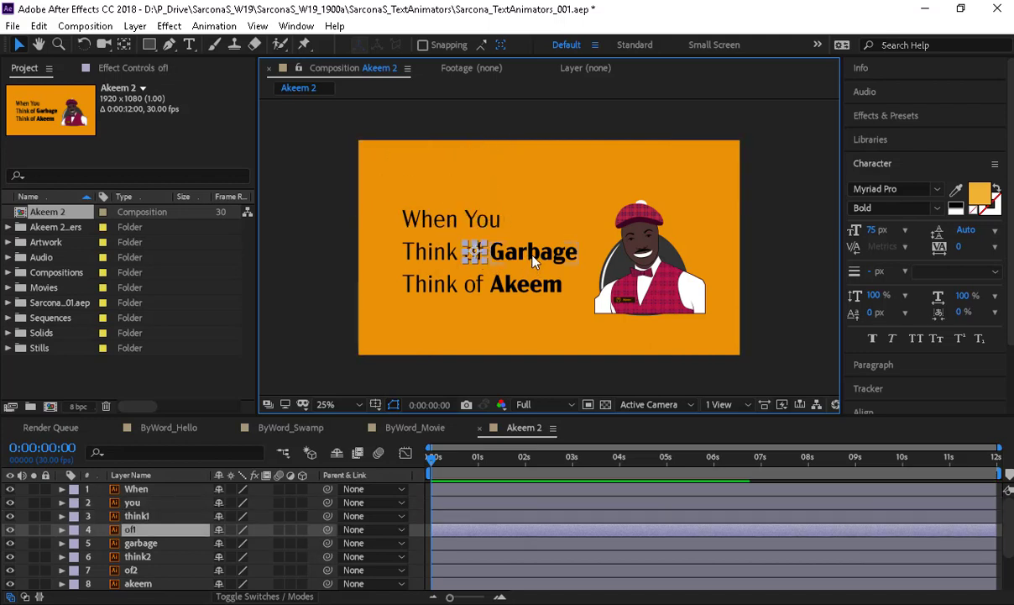
drag(502, 243, 508, 154)
key(ctrl+z)
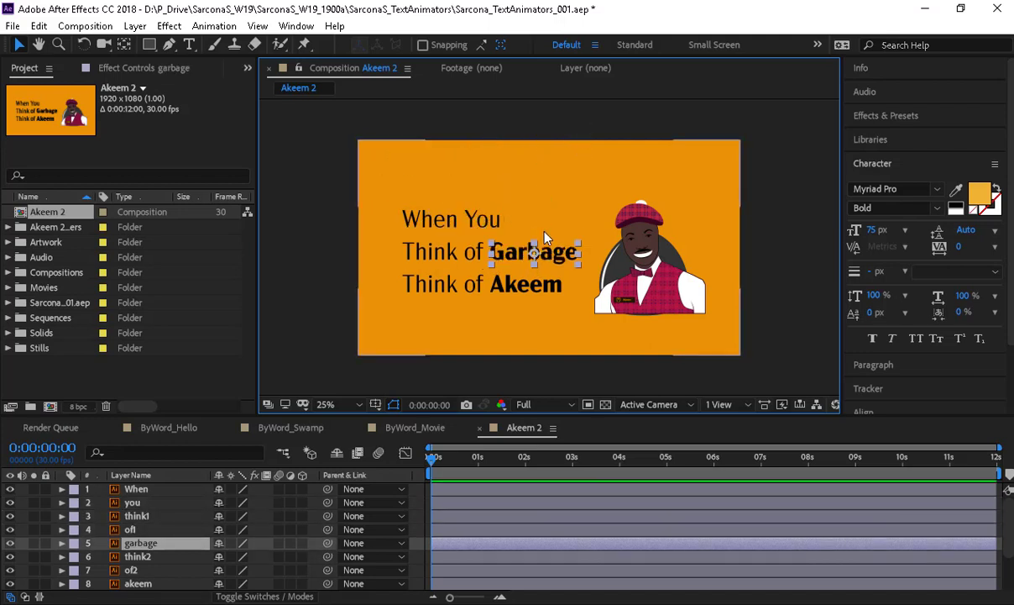
click(85, 26)
click(76, 46)
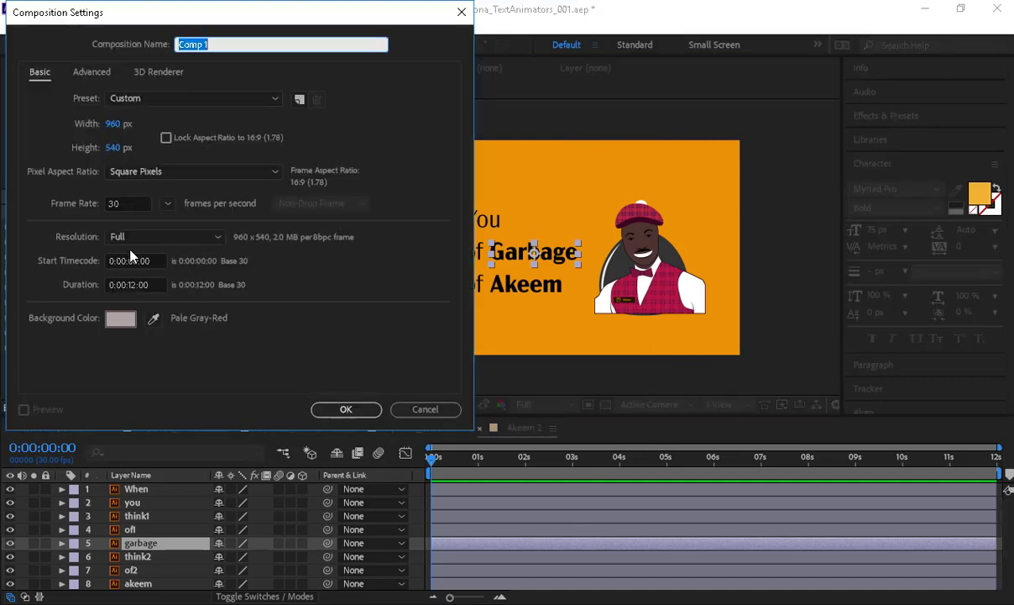
double_click(137, 204)
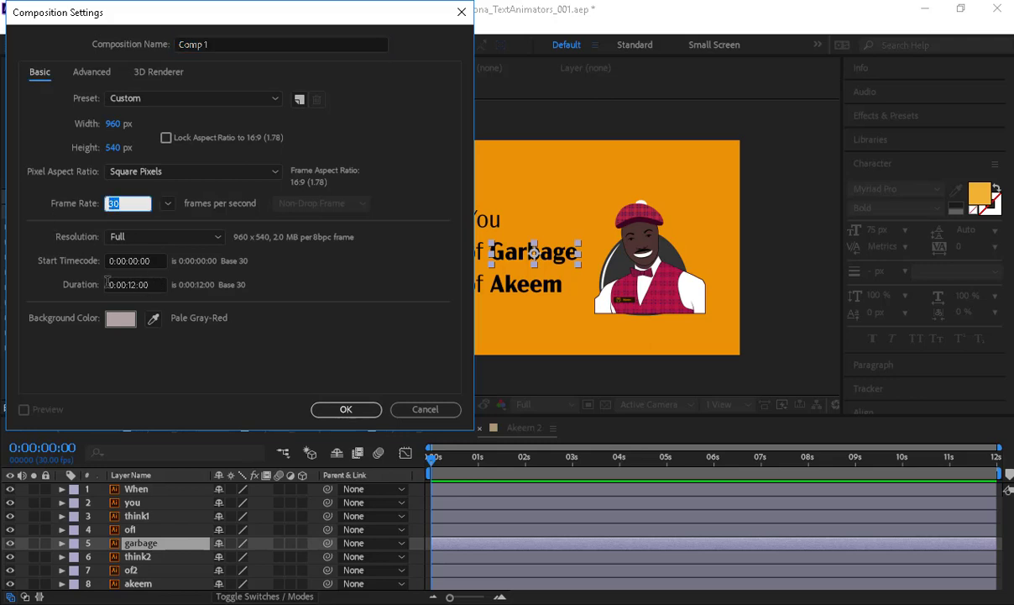
click(109, 284)
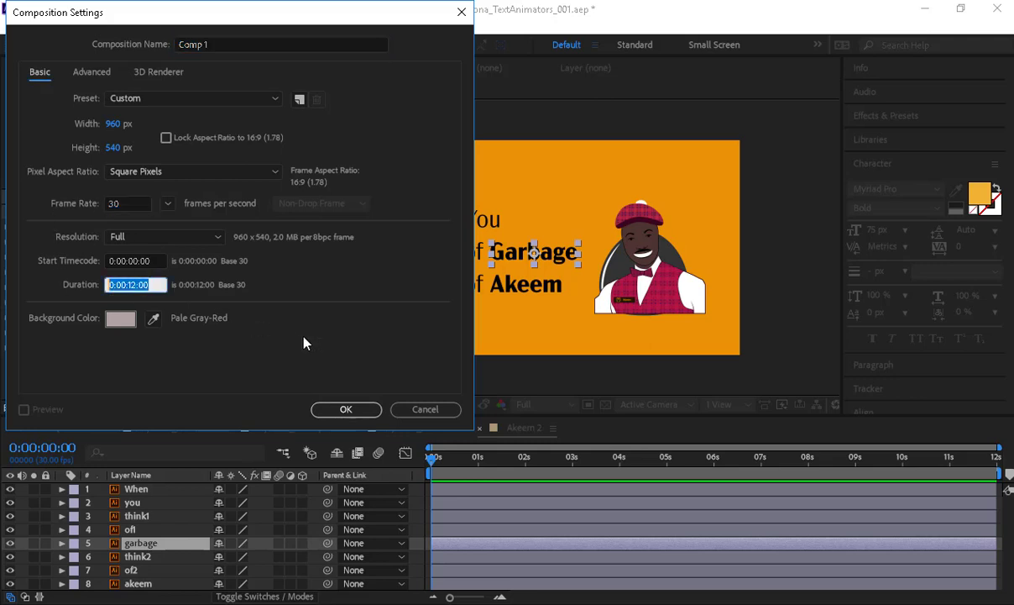
click(411, 412)
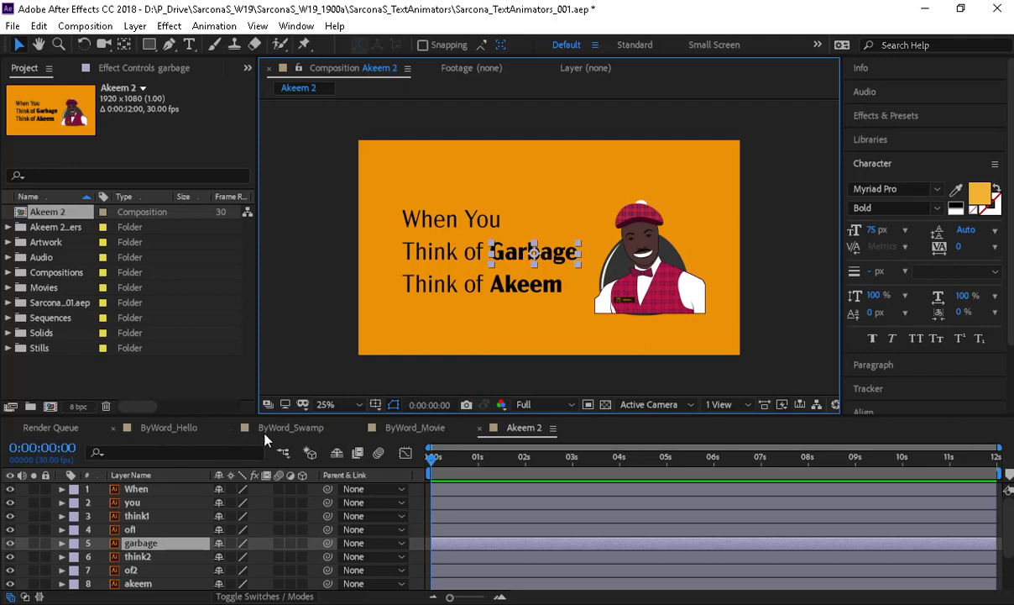
click(432, 430)
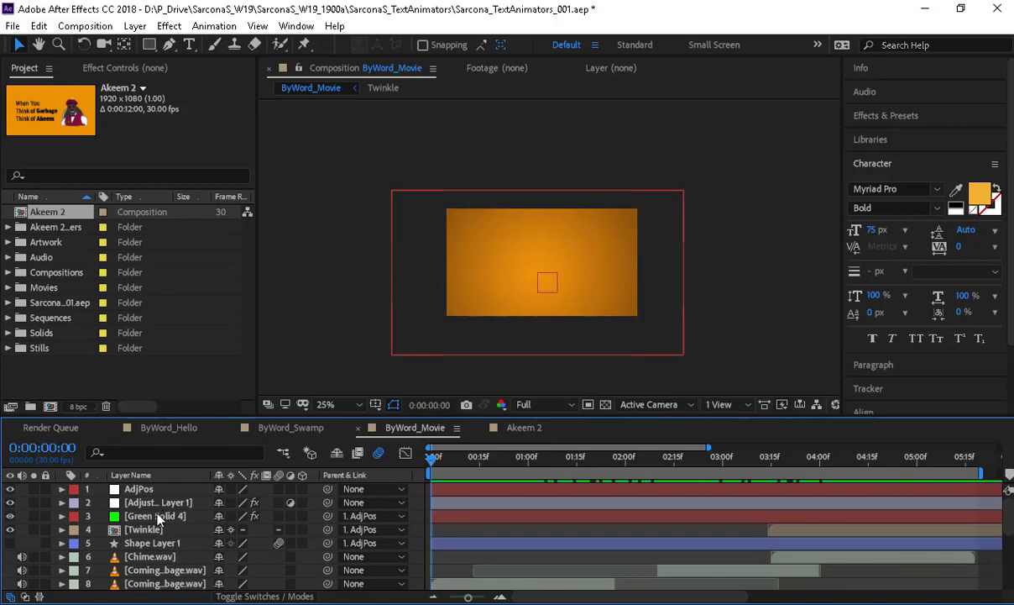
click(522, 429)
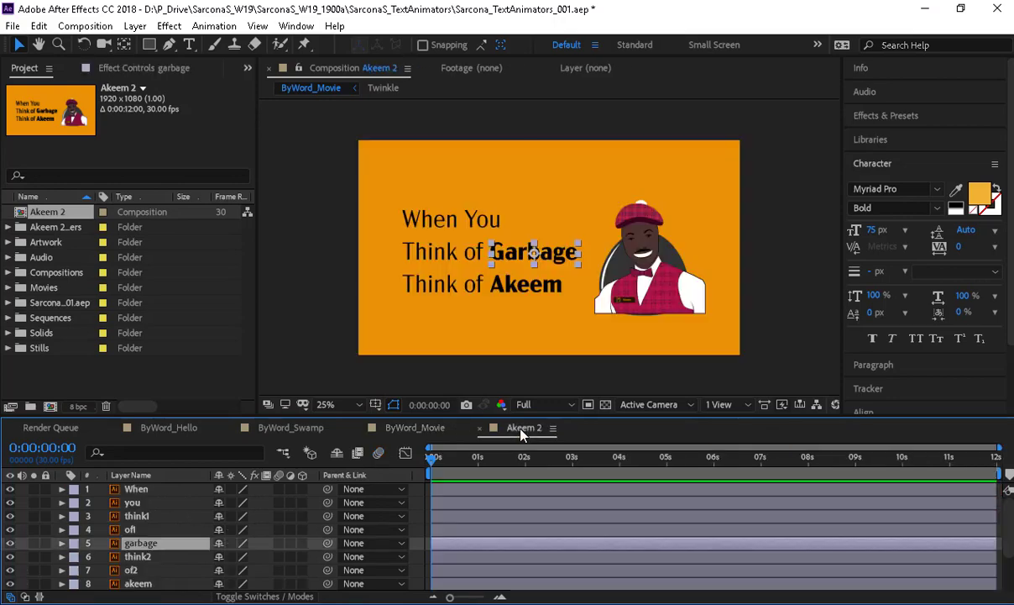
key(alt+Tab)
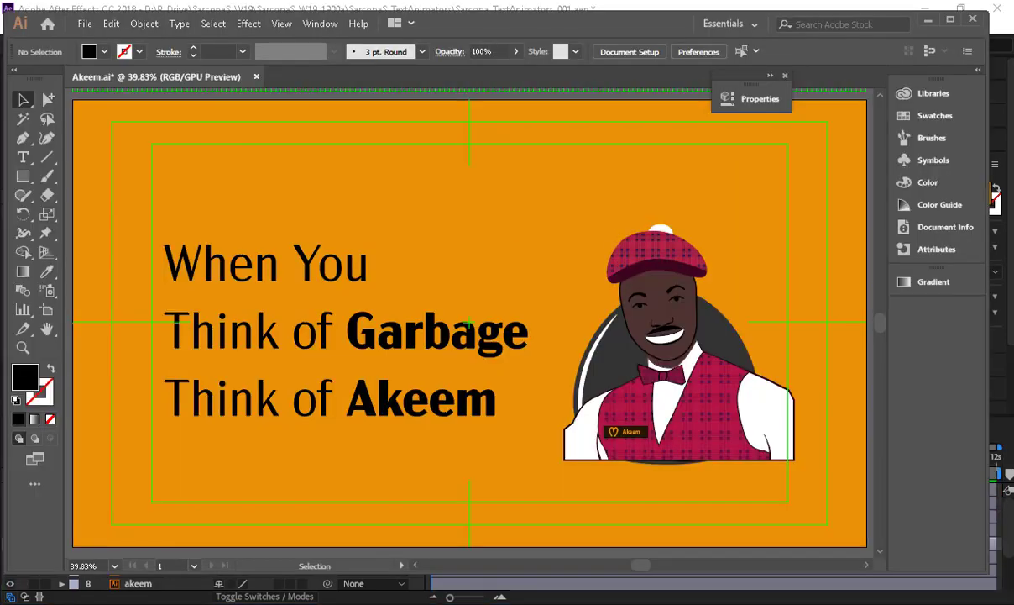
key(alt+Tab)
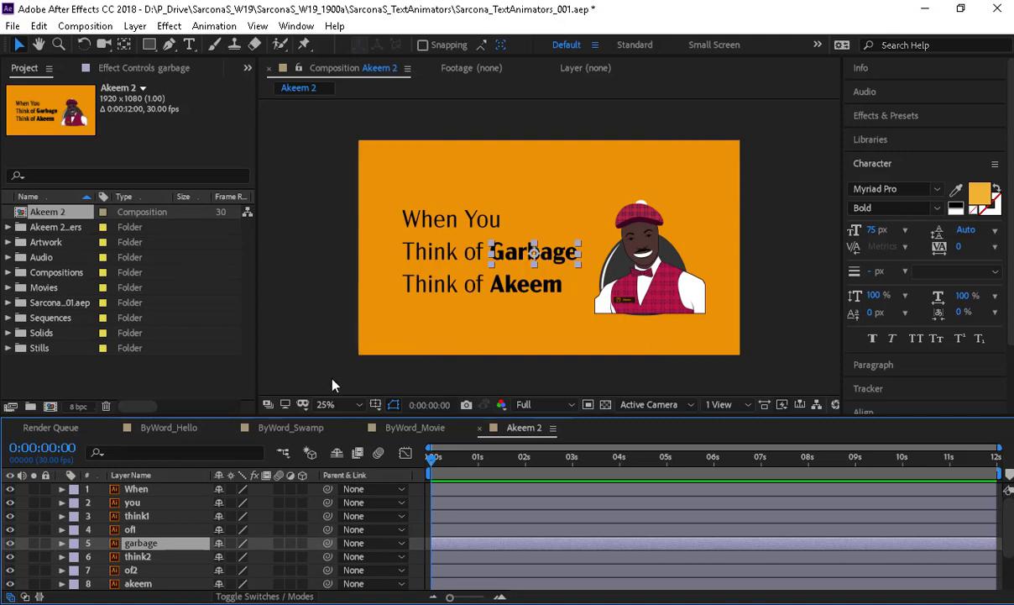
click(154, 492)
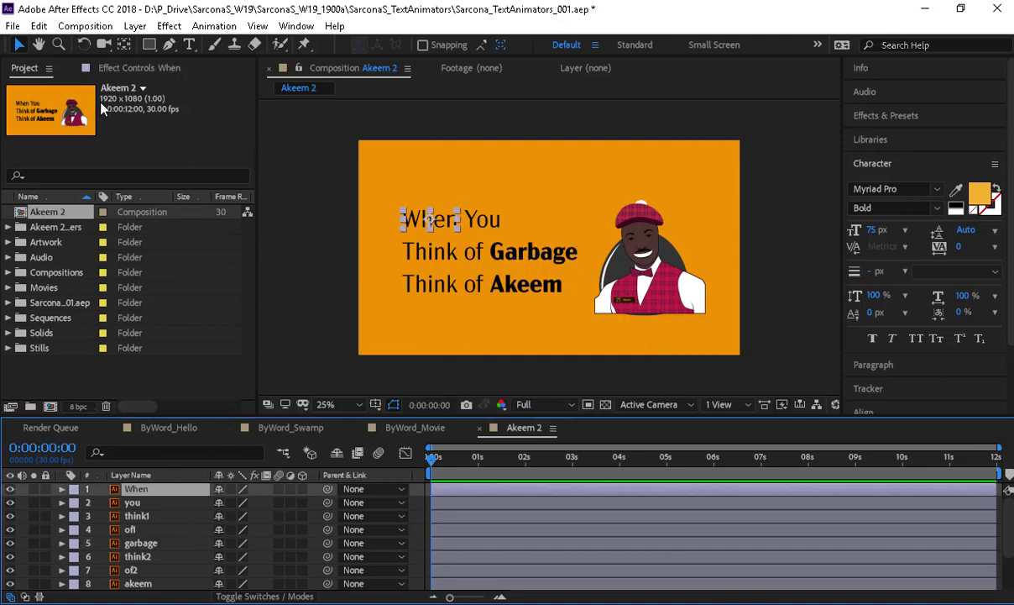
- Check Akeem 2's settings, create a new Comp 1, and place Akeem 2 inside it
click(84, 26)
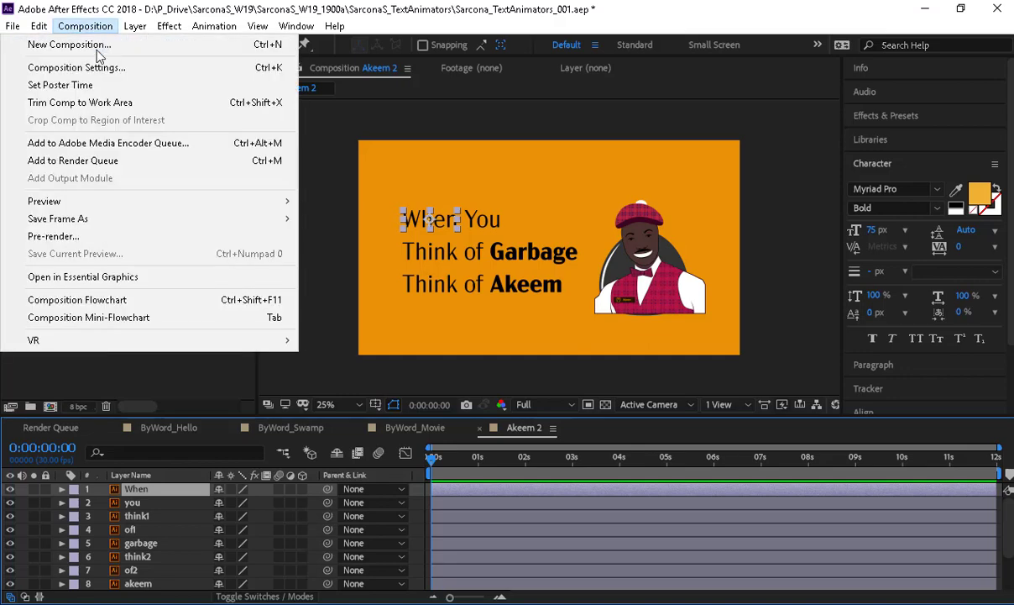
click(98, 69)
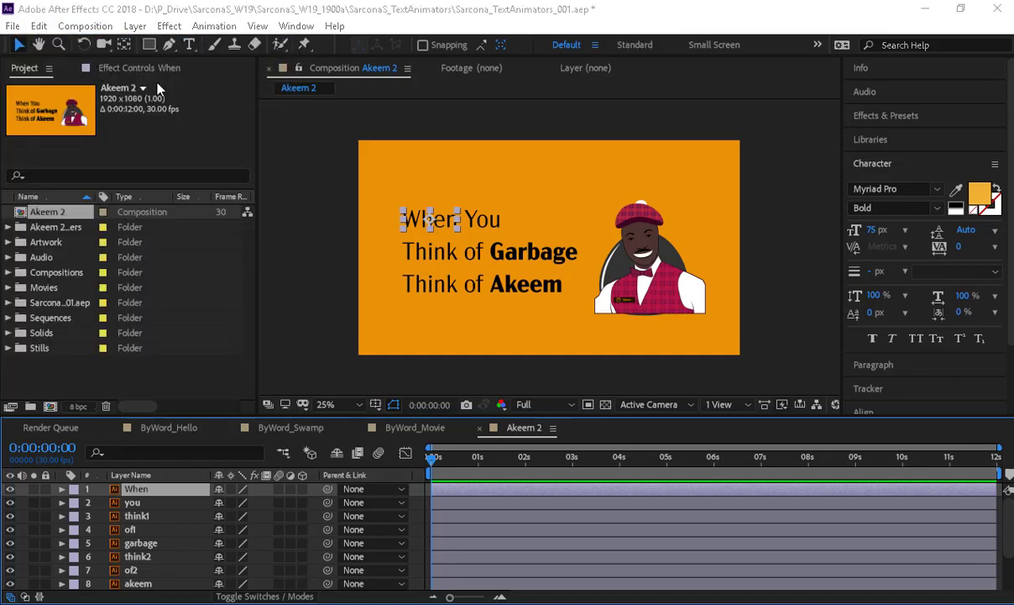
key(Return)
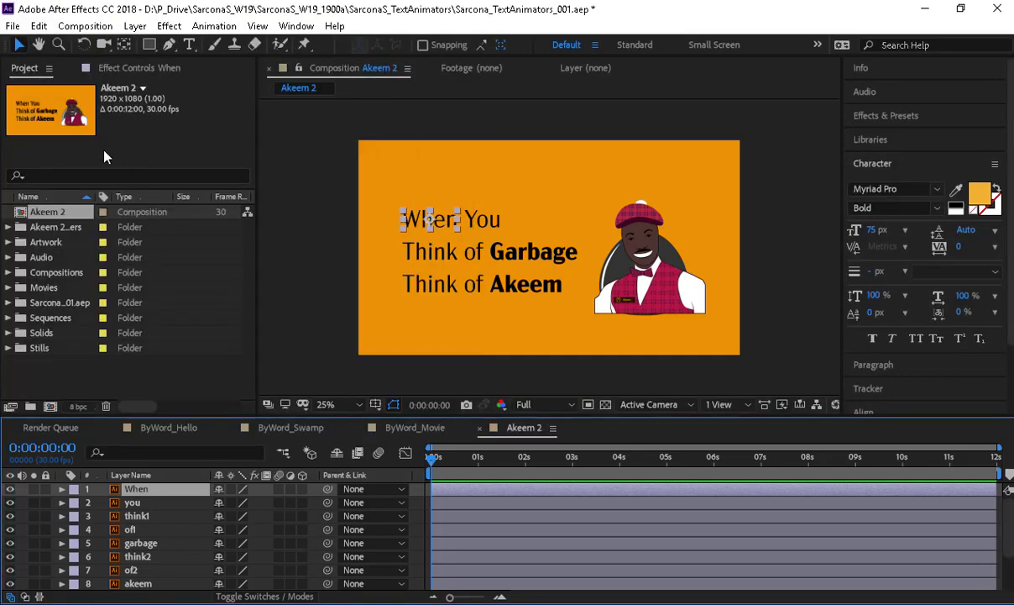
click(84, 26)
click(95, 42)
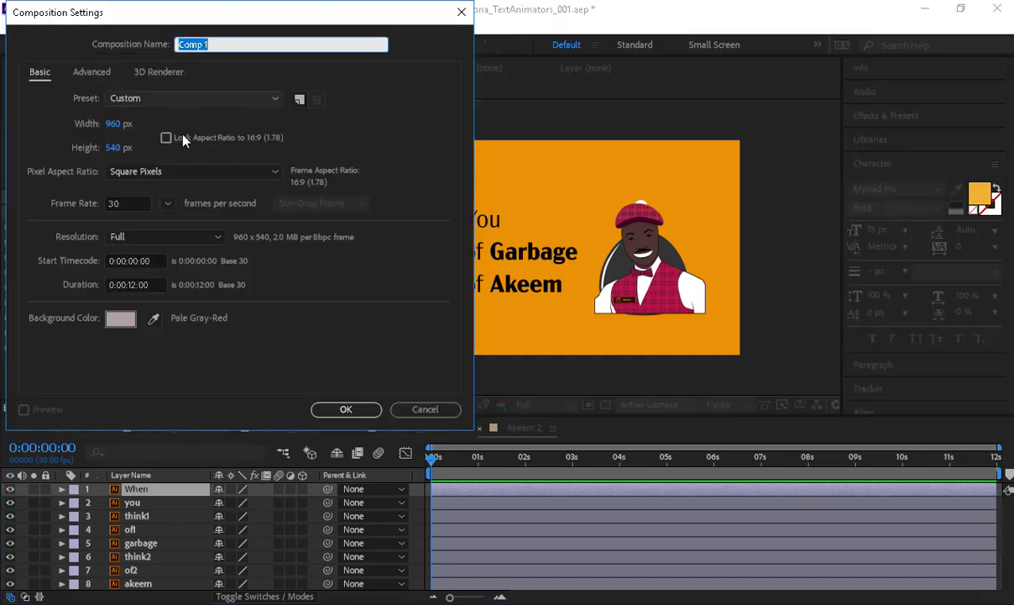
key(Return)
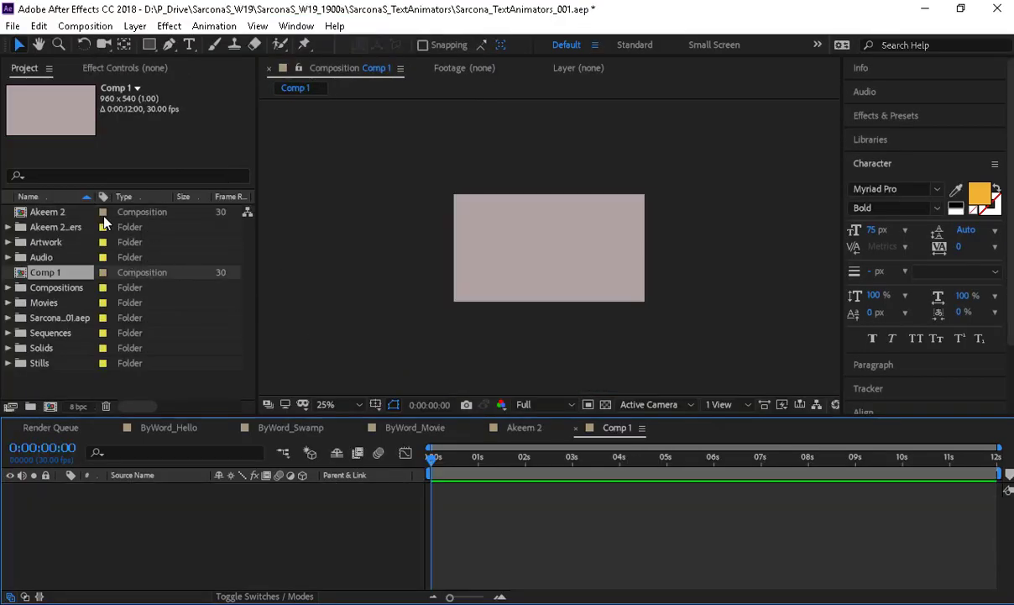
drag(44, 211, 138, 556)
- Scale the Akeem 2 layer to 50% and zoom the viewer to 50%
key(s)
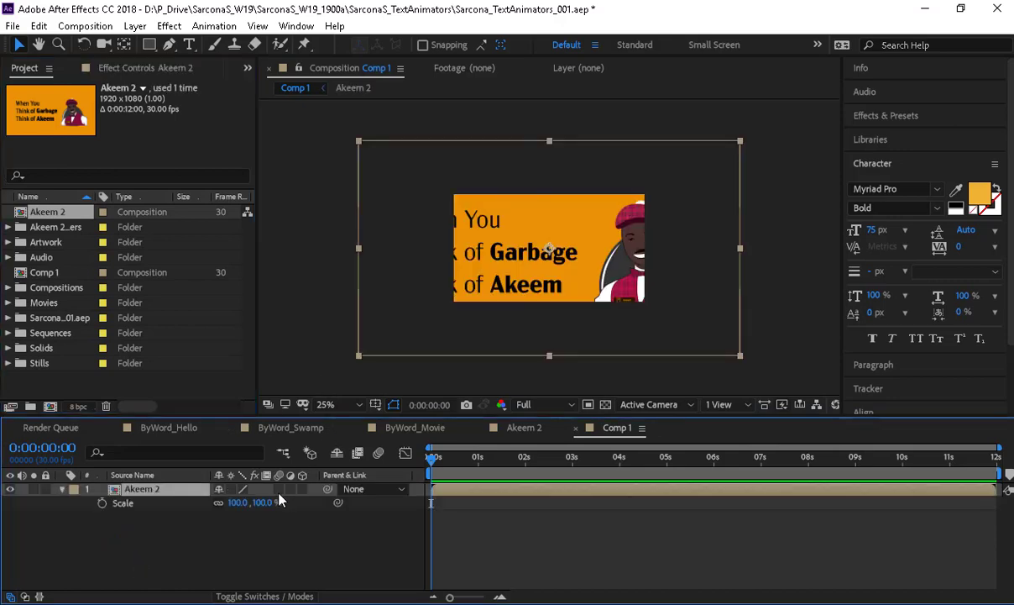
drag(262, 502, 269, 505)
click(267, 503)
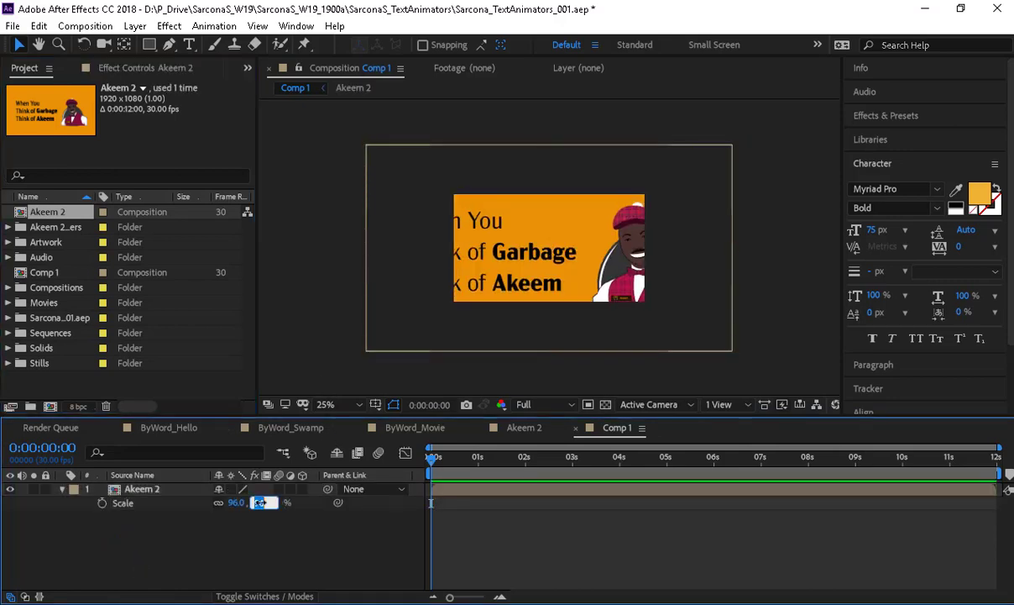
text(50)
key(Return)
key(period)
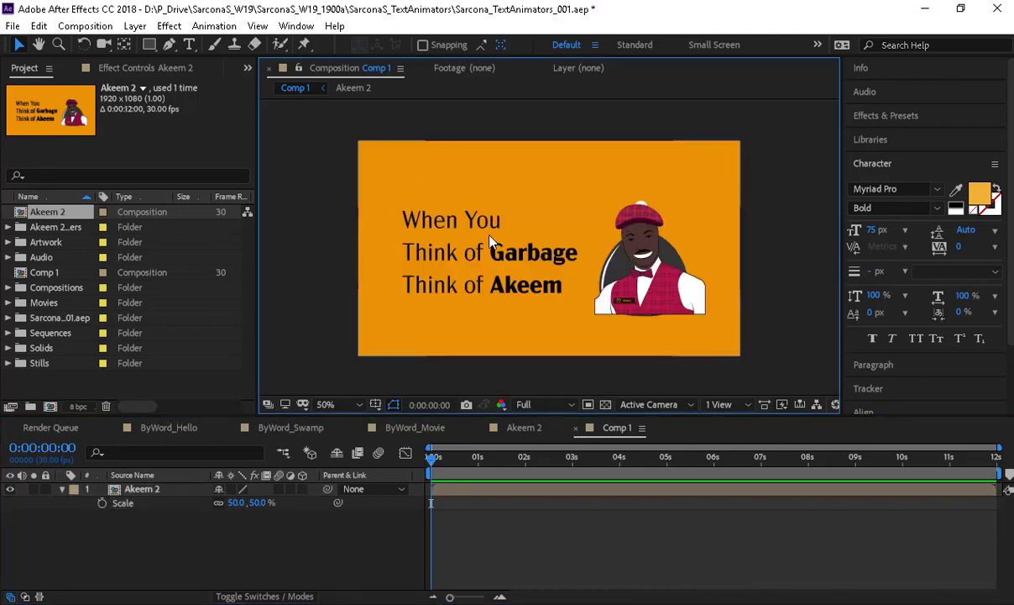
- Expand the Akeem 2 Layers folder and select its first artwork file
click(9, 228)
click(69, 223)
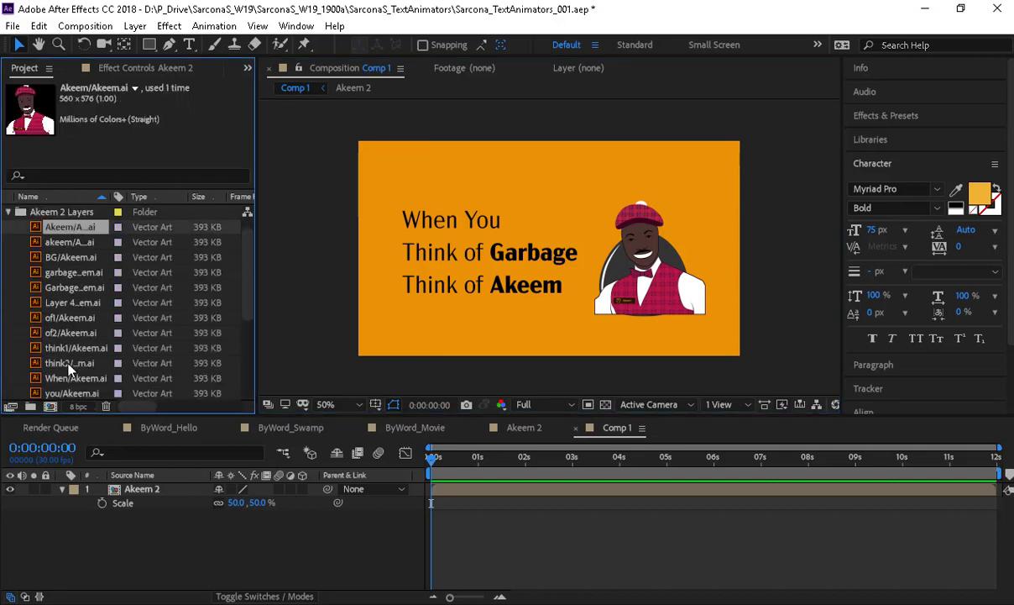
scroll(69, 363, down, 2)
- Add all the Akeem .ai artwork files from the folder into Comp 1
shift+click(69, 353)
drag(72, 351, 141, 490)
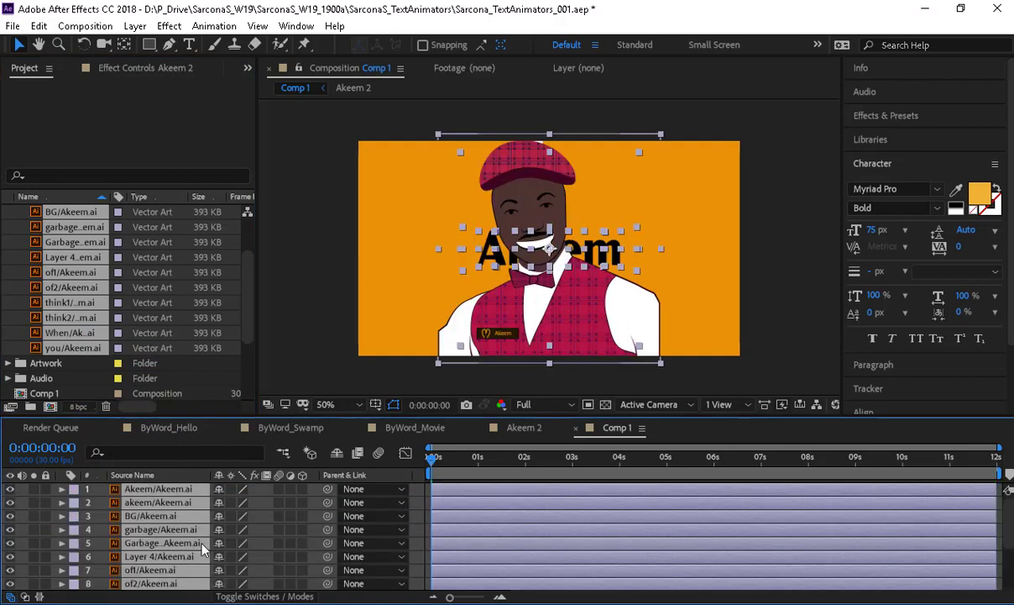
click(259, 564)
scroll(210, 563, down, 3)
scroll(154, 556, up, 2)
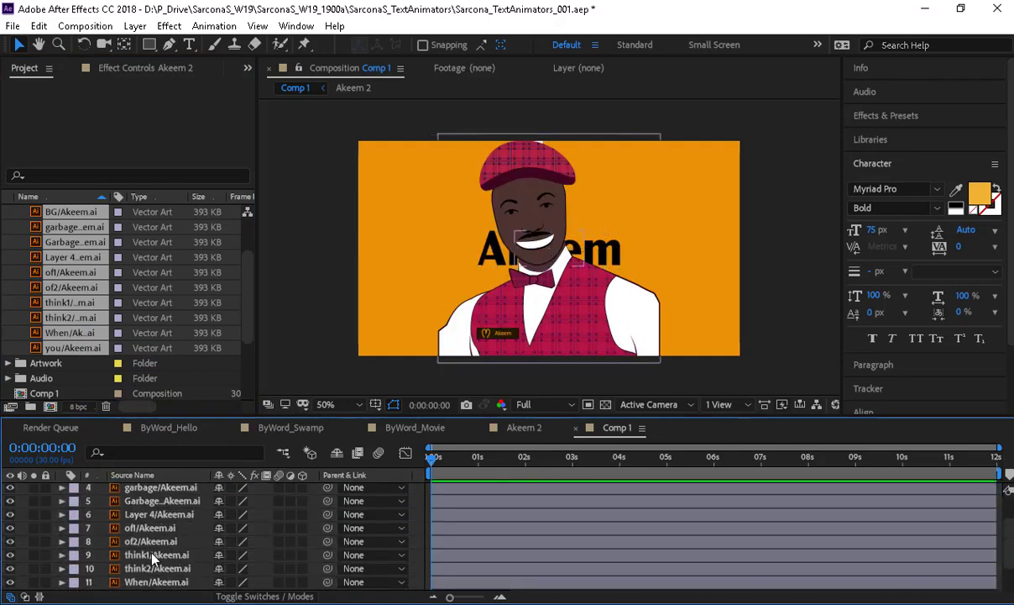
scroll(147, 537, down, 3)
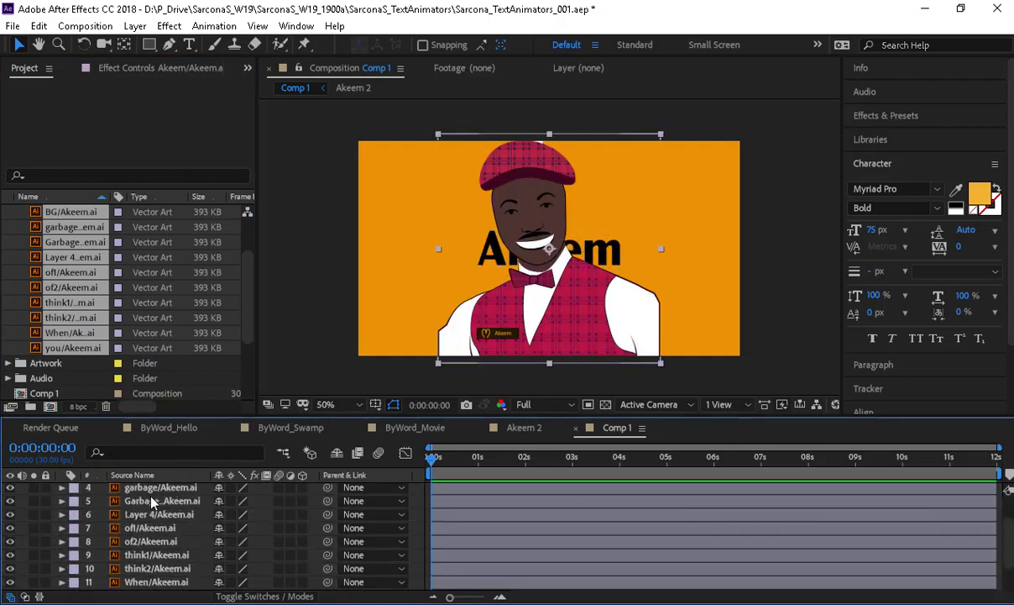
- Select every layer in Comp 1 and set their Scale to 50%
click(148, 568)
key(s)
key(ctrl+a)
key(s)
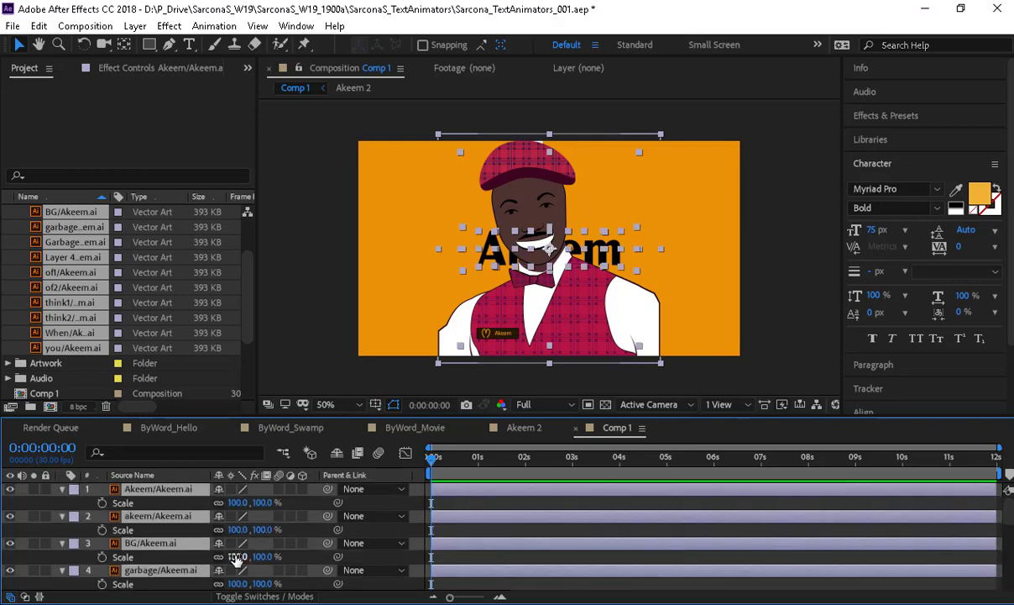
click(239, 556)
text(50)
key(Return)
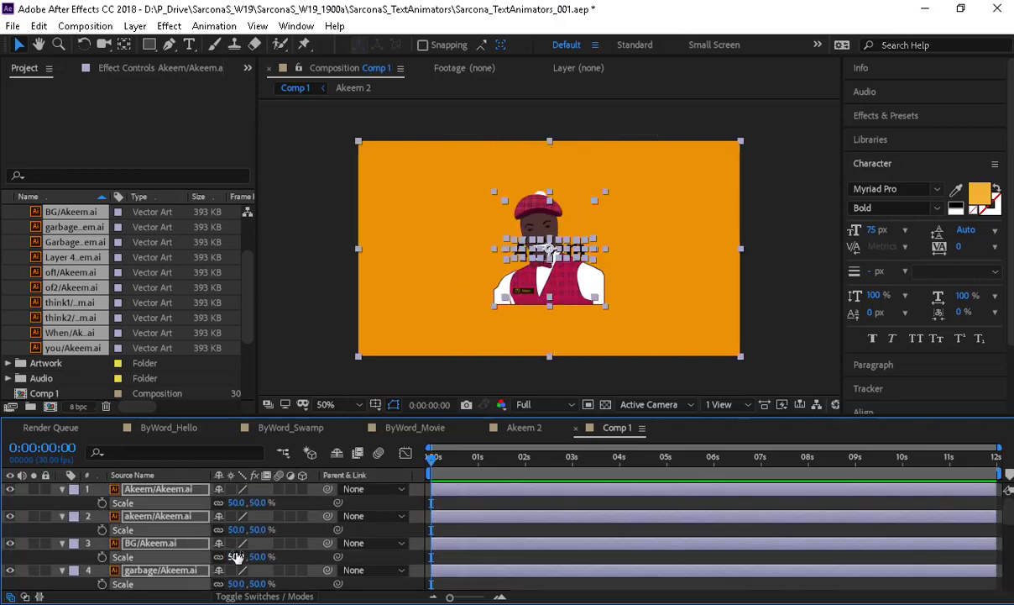
- Hide the scale rows and turn off the BG background layer's visibility
key(s)
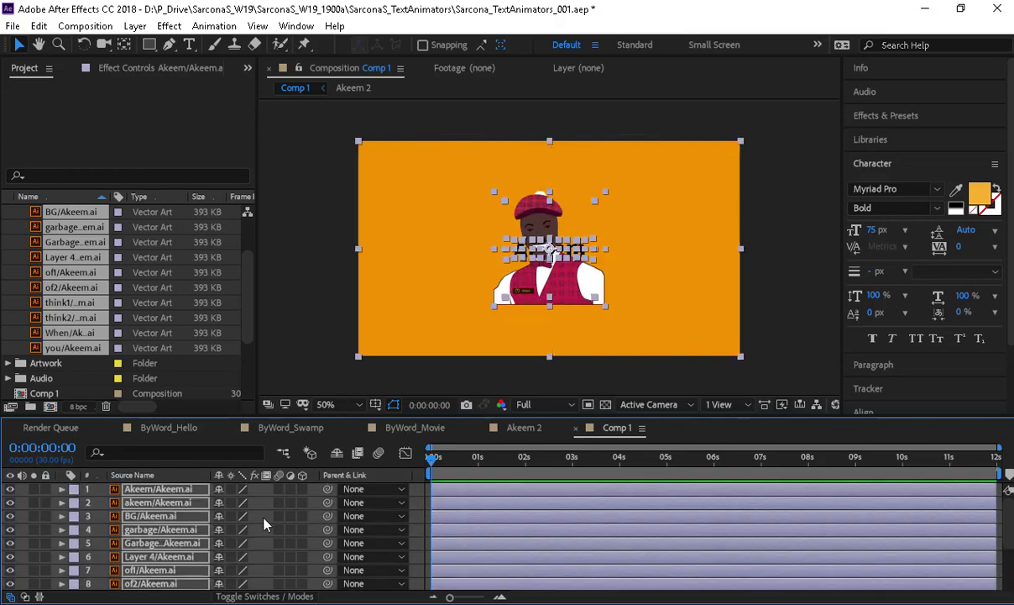
click(263, 518)
click(130, 515)
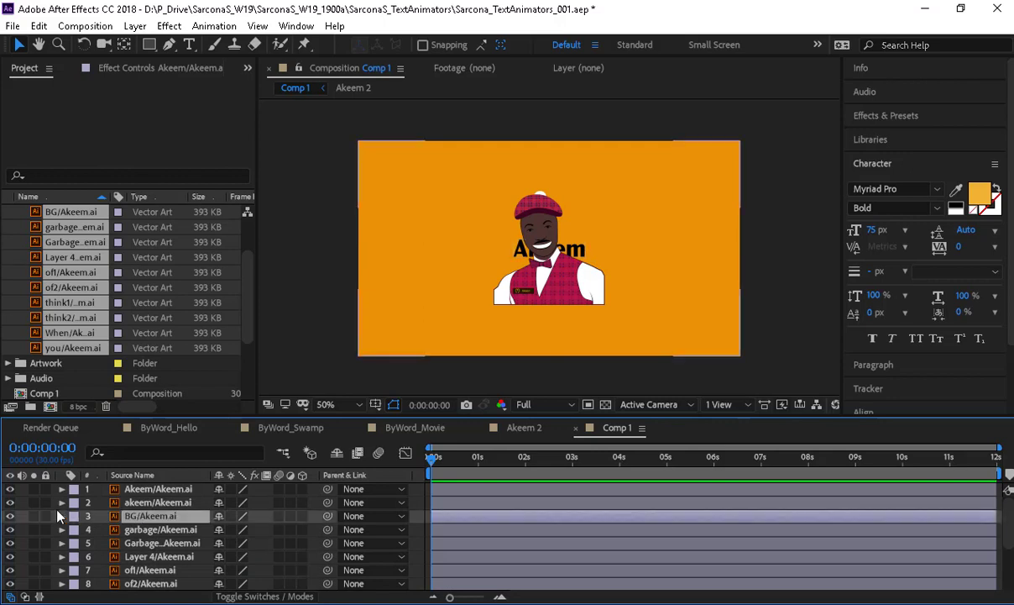
click(10, 516)
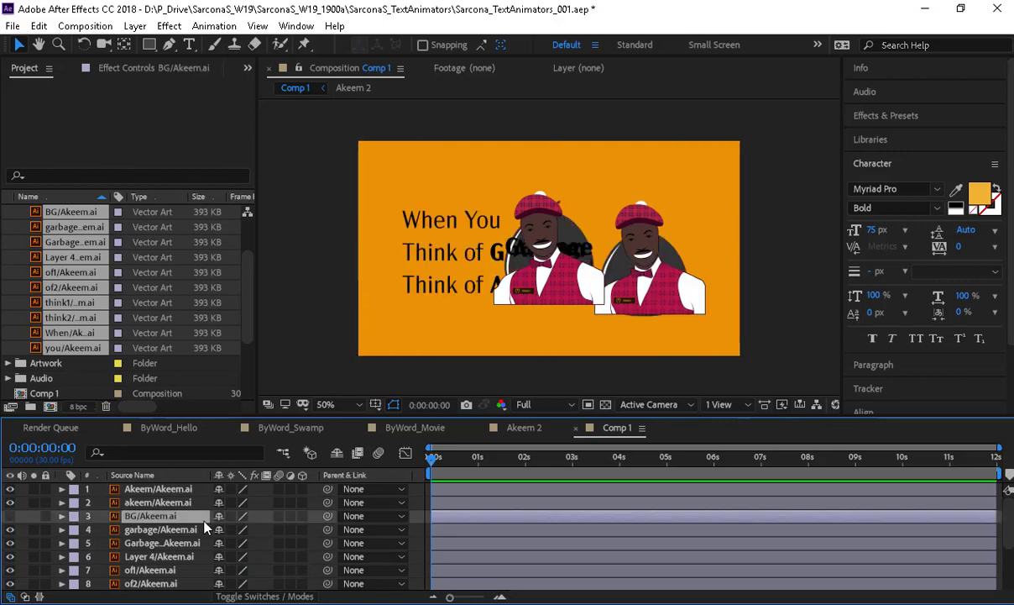
- At 100% zoom, move the character right, Akeem to line three, Garbage to line two
click(163, 489)
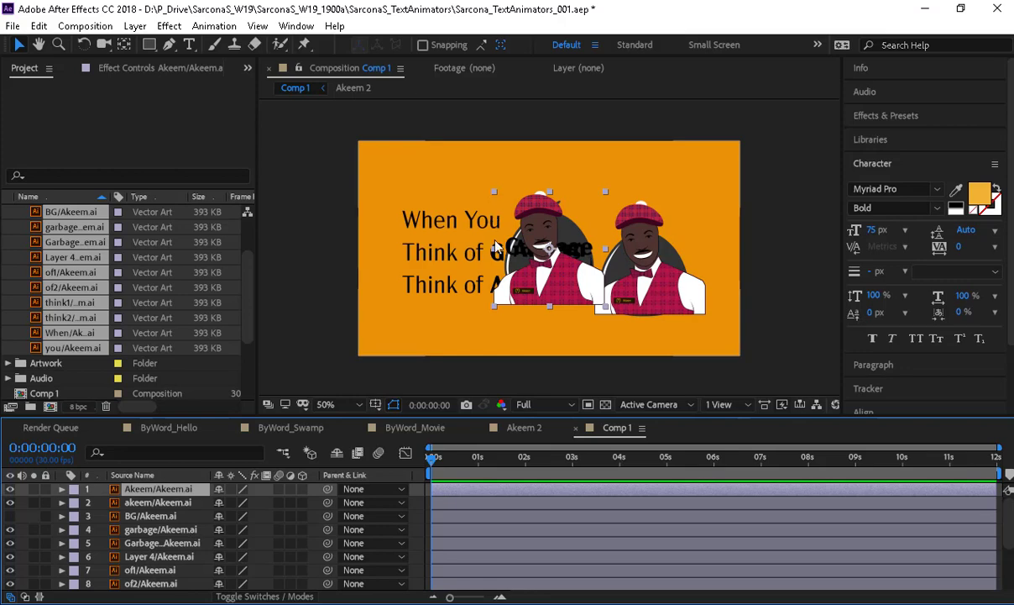
key(period)
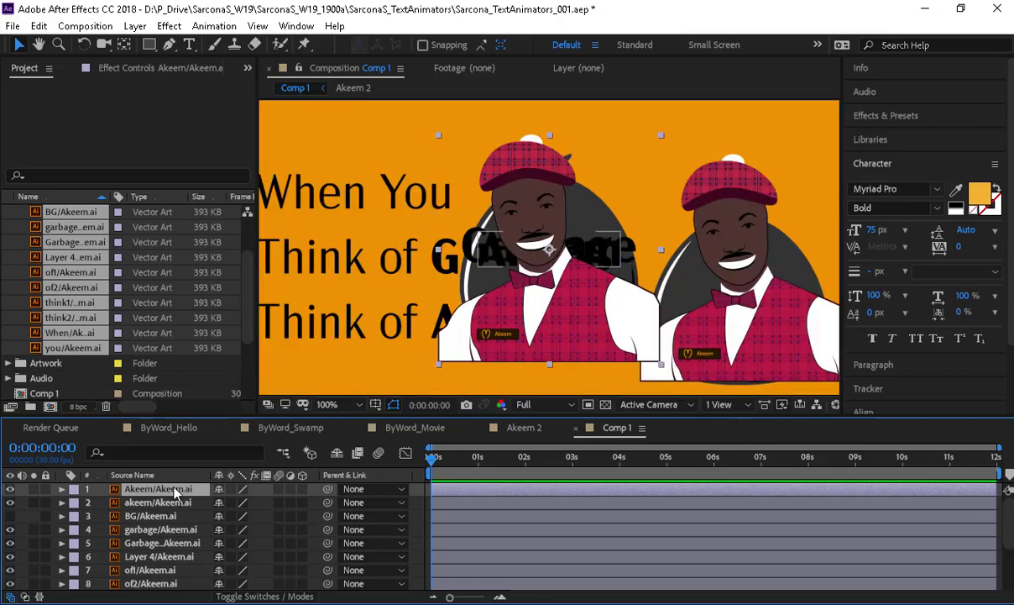
drag(549, 330, 728, 347)
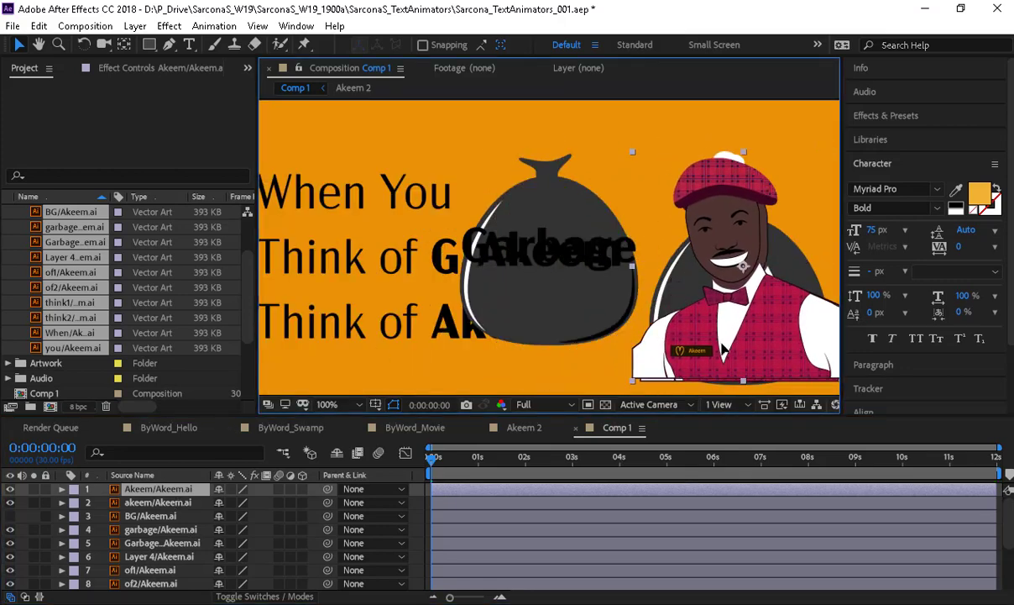
key(Return)
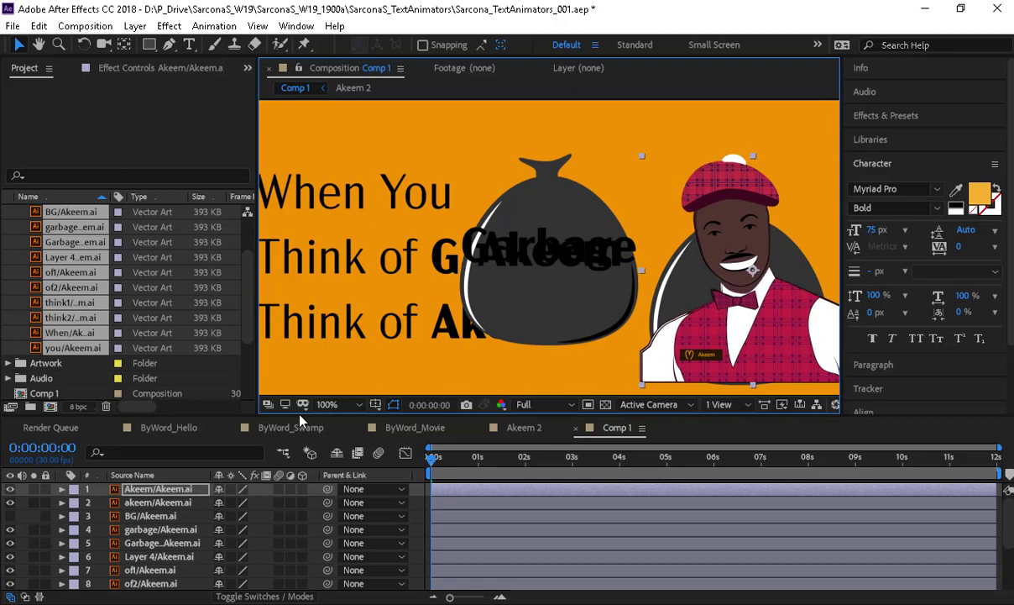
click(160, 502)
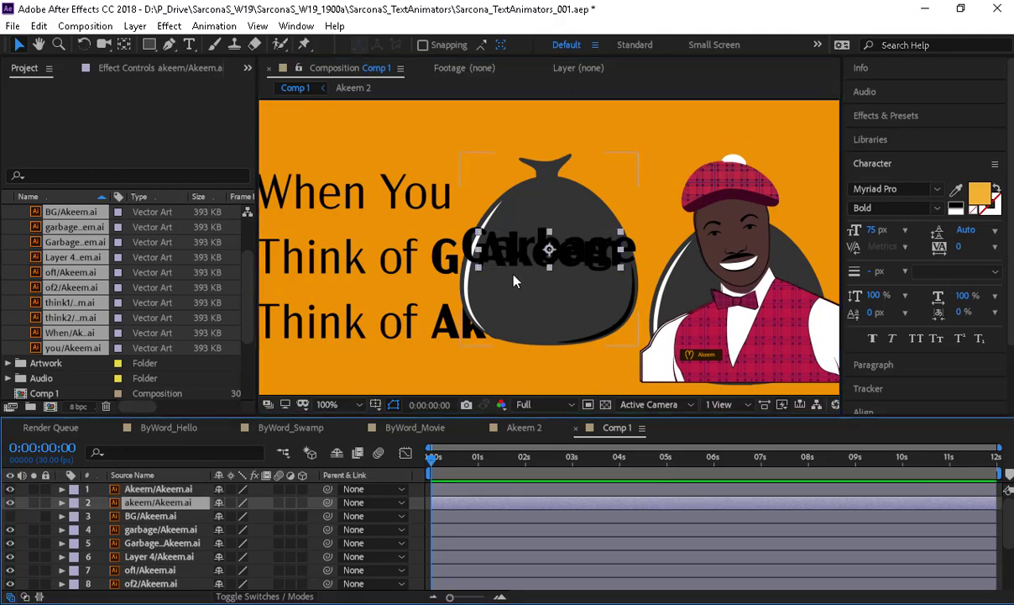
drag(521, 263, 471, 330)
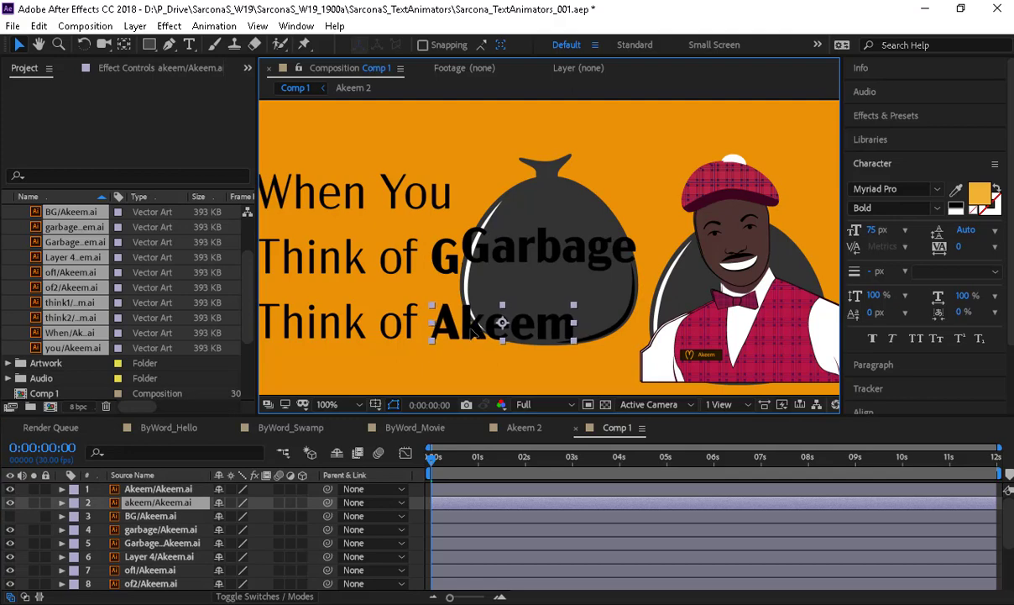
click(156, 531)
drag(528, 253, 709, 312)
- Delete the unused Layer 4 from Comp 1
click(157, 547)
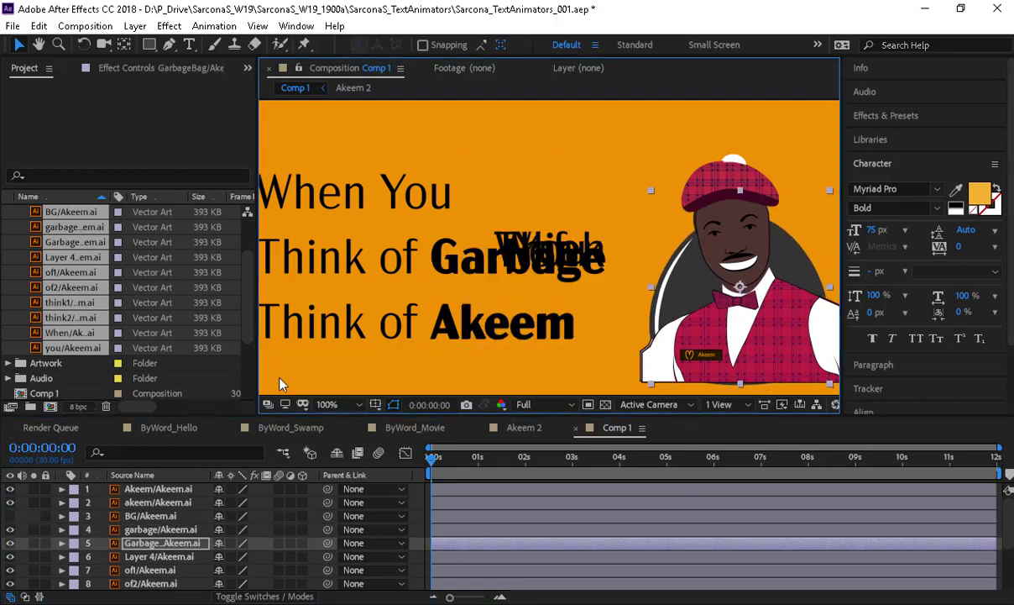
click(145, 557)
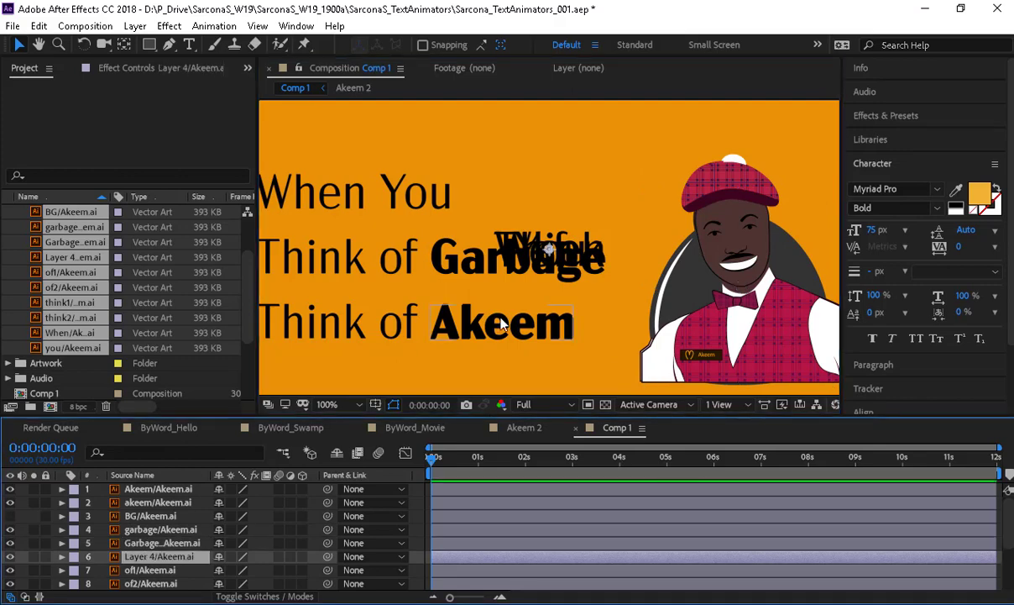
key(Delete)
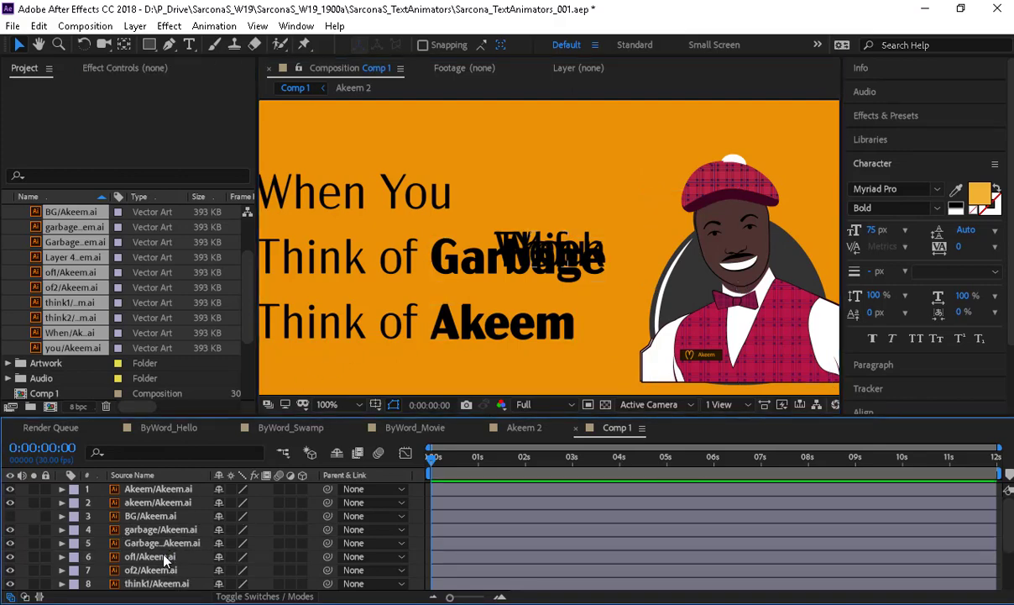
- Align the of1 and of2 word layers onto the 'of' in lines two and three
click(149, 556)
click(363, 251)
drag(371, 248, 404, 252)
key(space)
drag(471, 255, 579, 228)
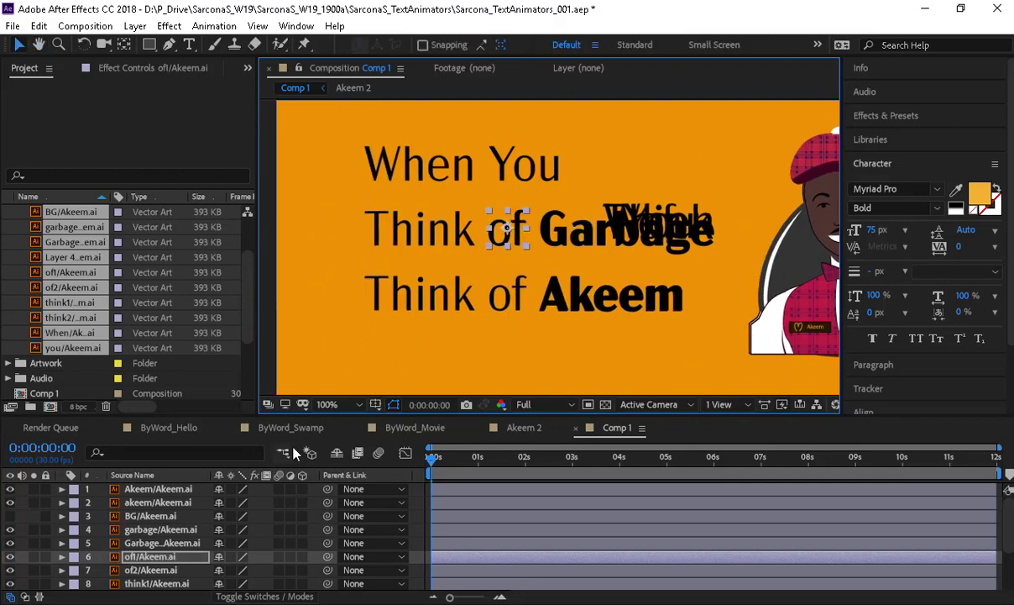
click(172, 570)
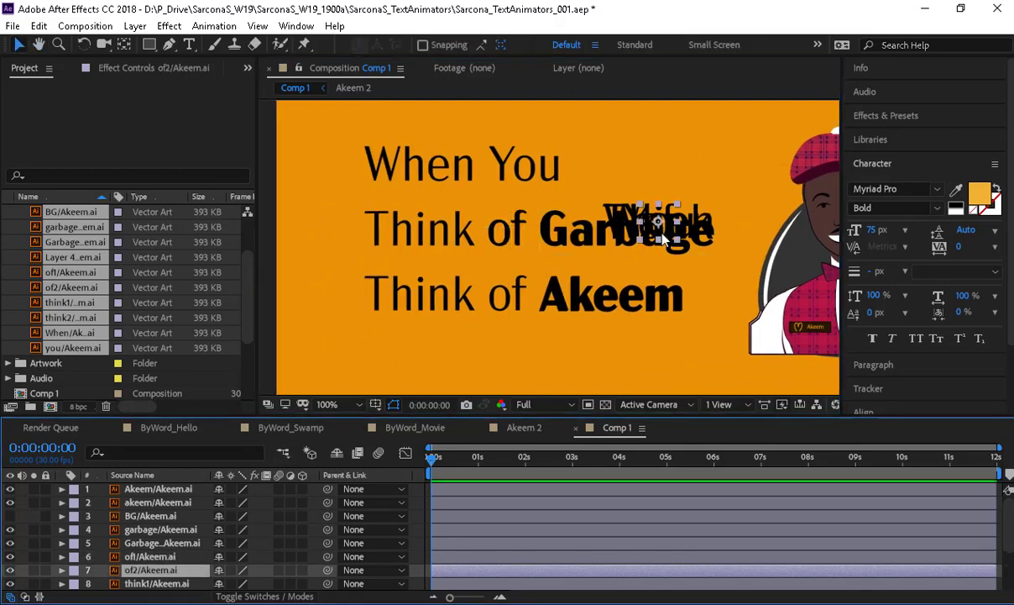
drag(617, 228, 511, 296)
scroll(167, 497, down, 3)
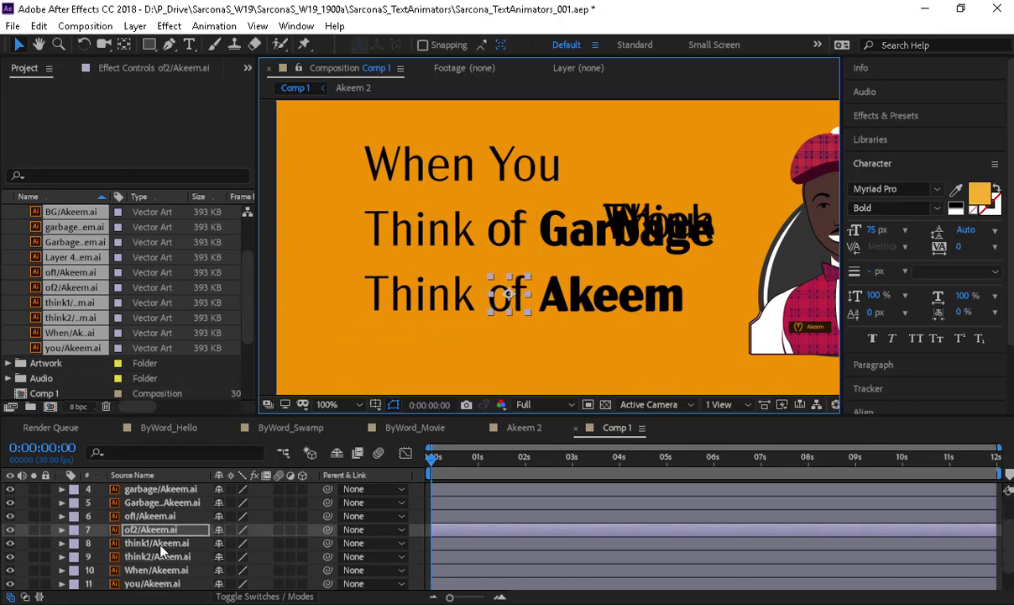
- Place think1, think2 on the Think words, and When and You on the first line
click(153, 542)
drag(643, 222, 404, 227)
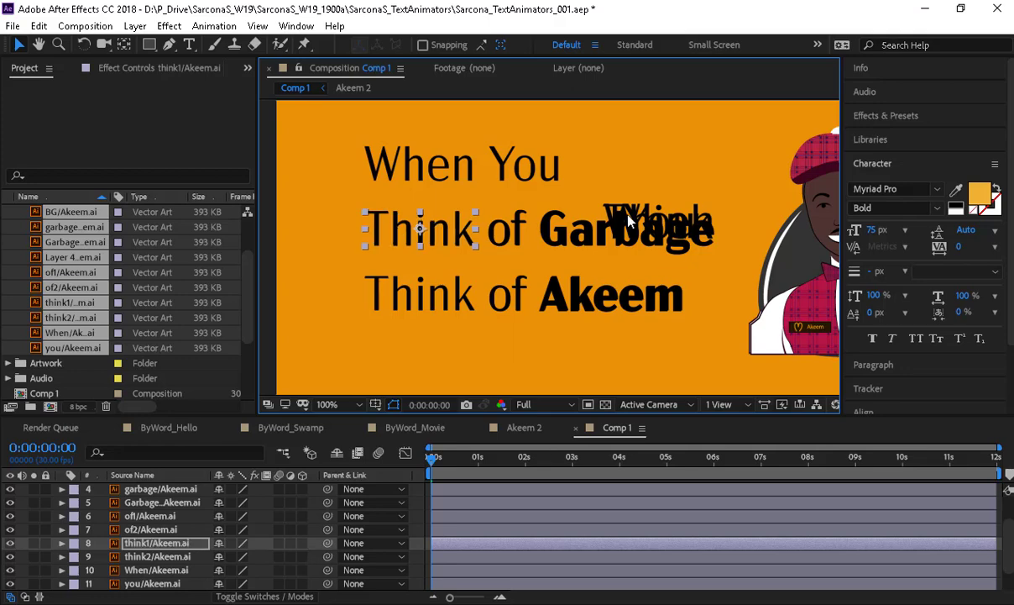
click(185, 558)
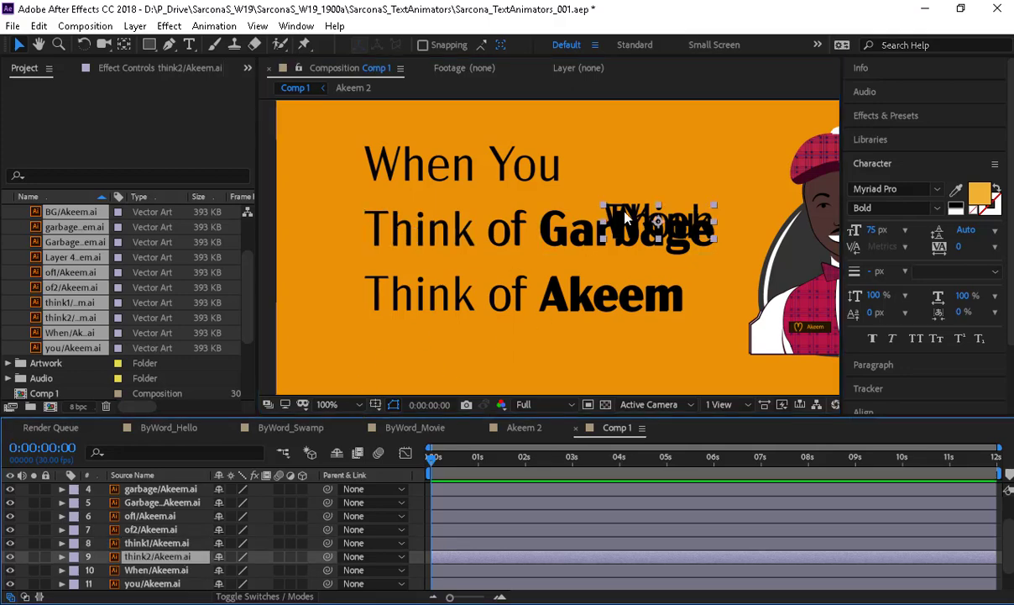
drag(657, 216, 409, 293)
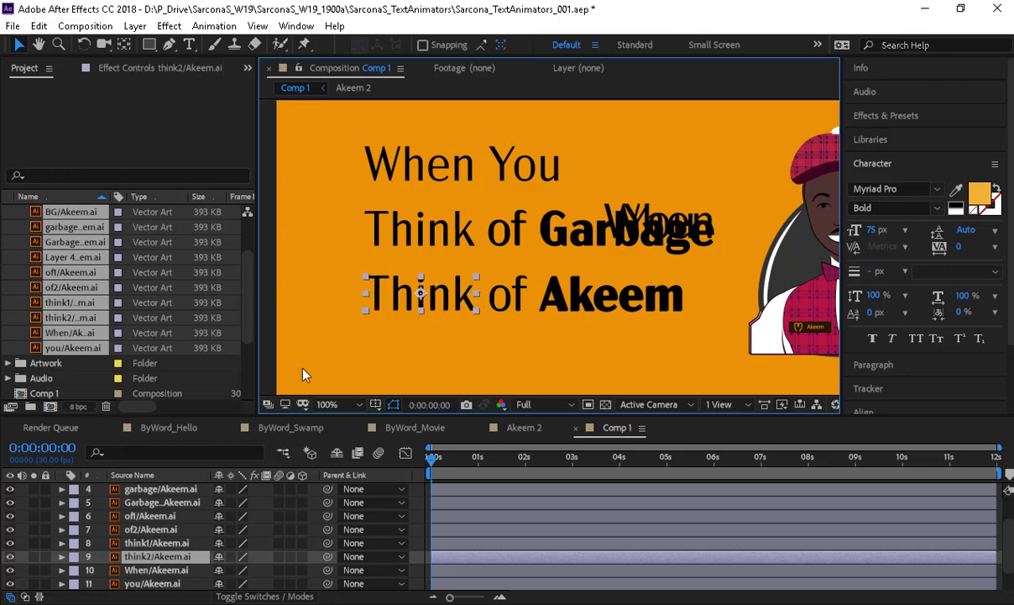
click(156, 569)
drag(628, 231, 389, 169)
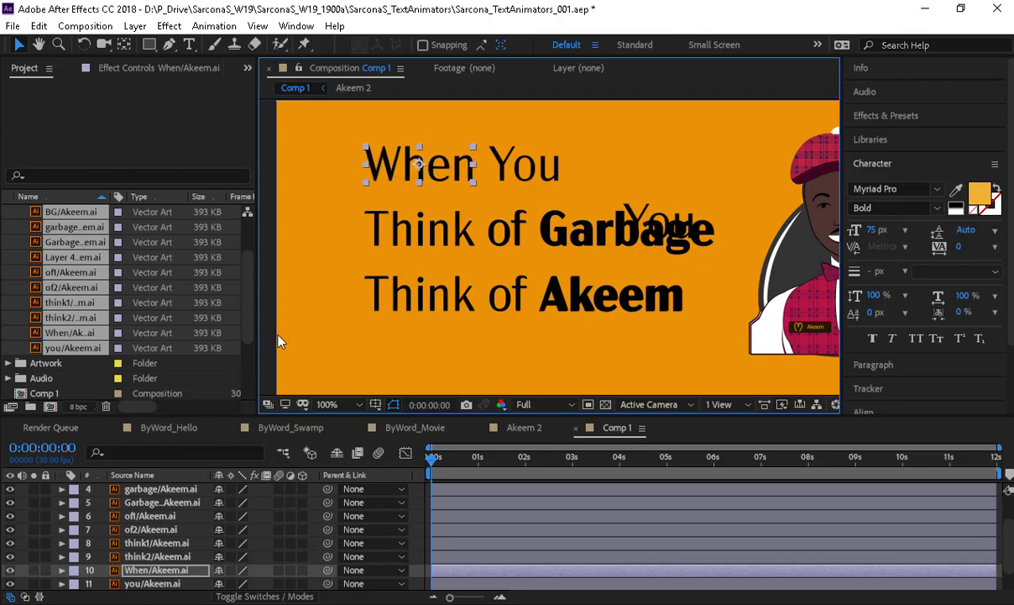
click(152, 585)
drag(659, 220, 517, 165)
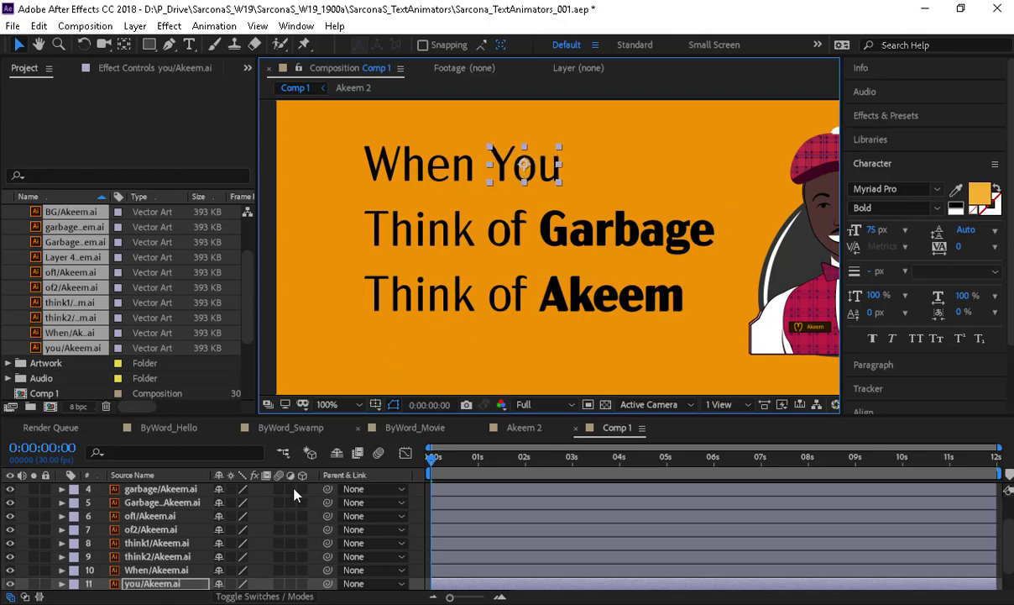
scroll(99, 504, down, 1)
click(151, 571)
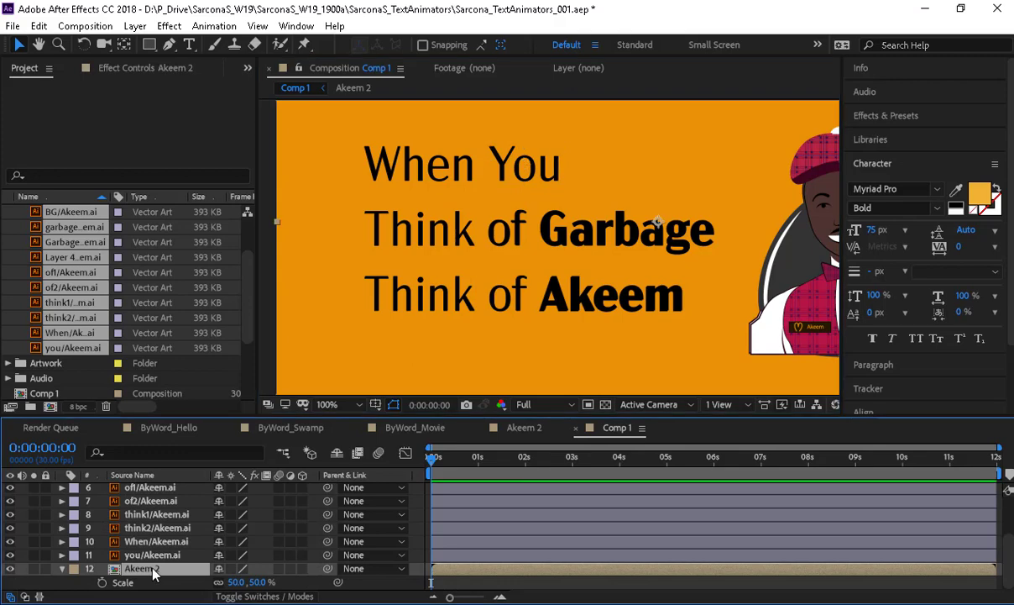
- Delete the Akeem 2 layer, show BG/Akeem.ai, and move it to the bottom of the stack
key(Delete)
scroll(129, 481, up, 1)
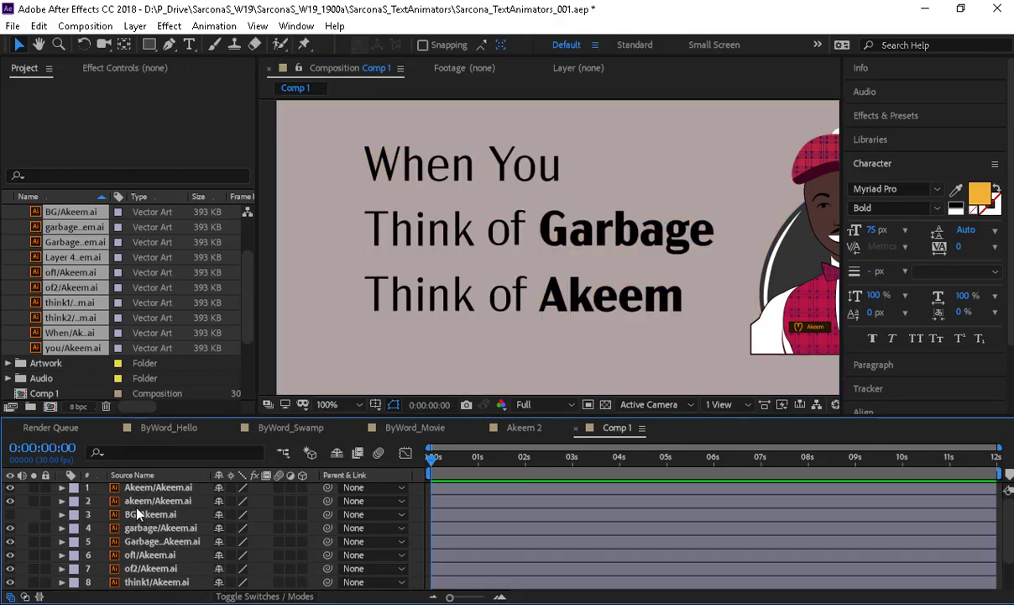
click(11, 516)
drag(154, 517, 149, 584)
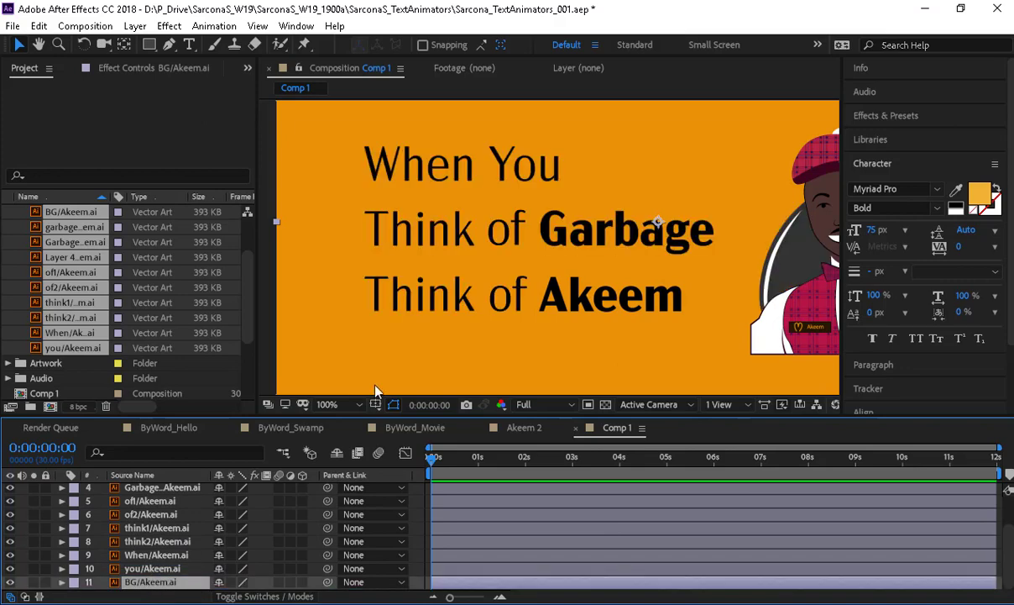
- Zoom in to inspect the lettering, reframe the whole comp, and collapse the Akeem 2 Layers folder
key(comma)
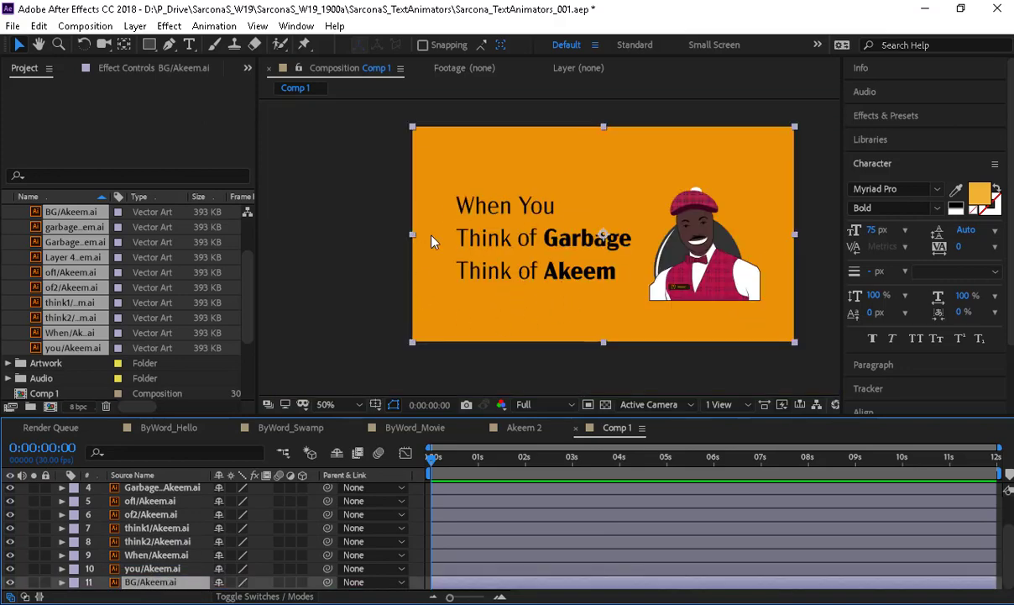
key(period)
key(period)
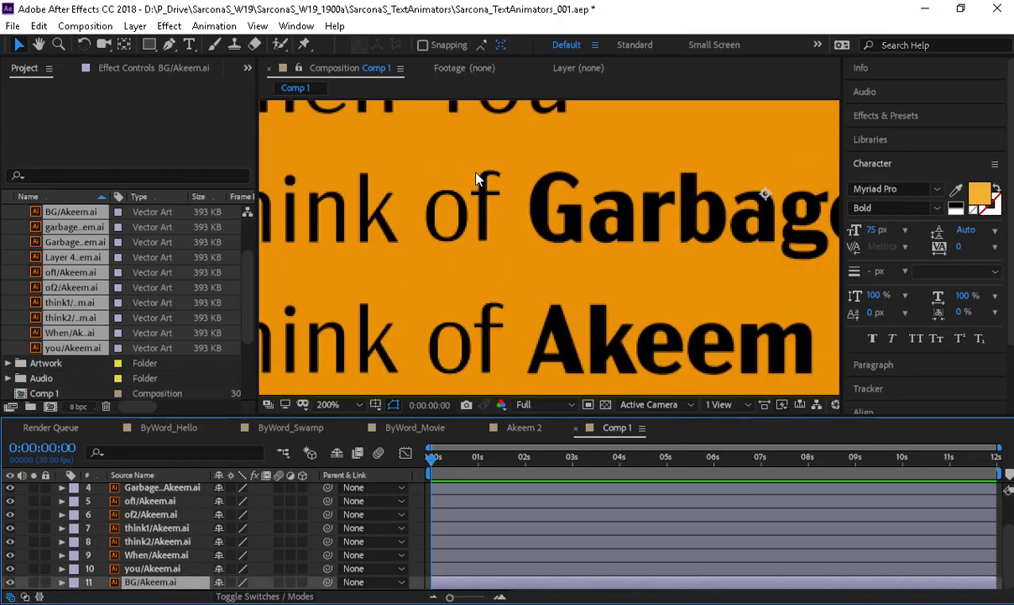
drag(473, 199, 527, 107)
scroll(600, 228, down, 2)
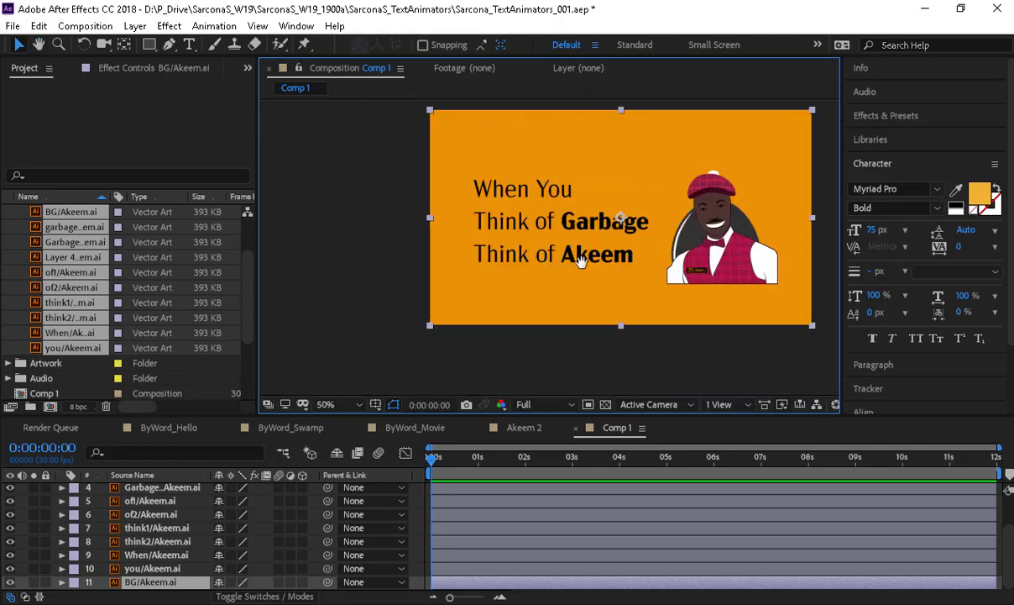
drag(578, 258, 499, 278)
scroll(188, 526, up, 3)
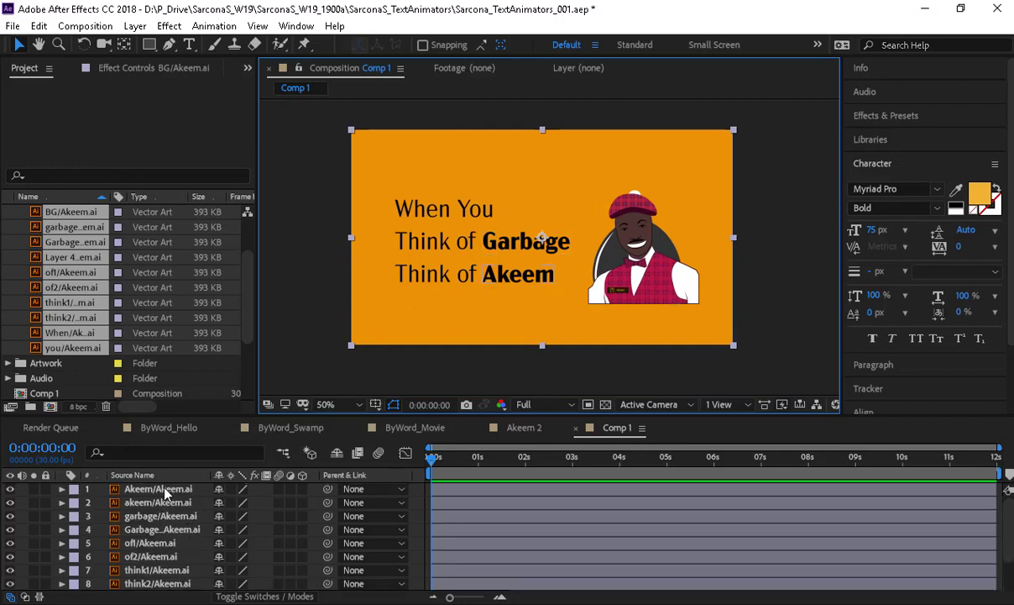
scroll(92, 286, up, 3)
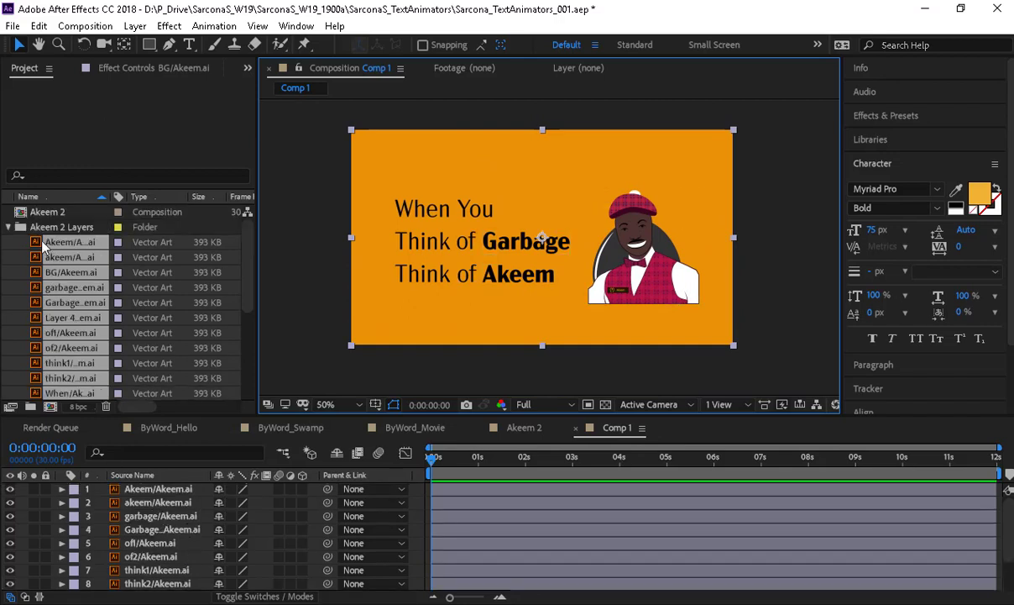
click(9, 227)
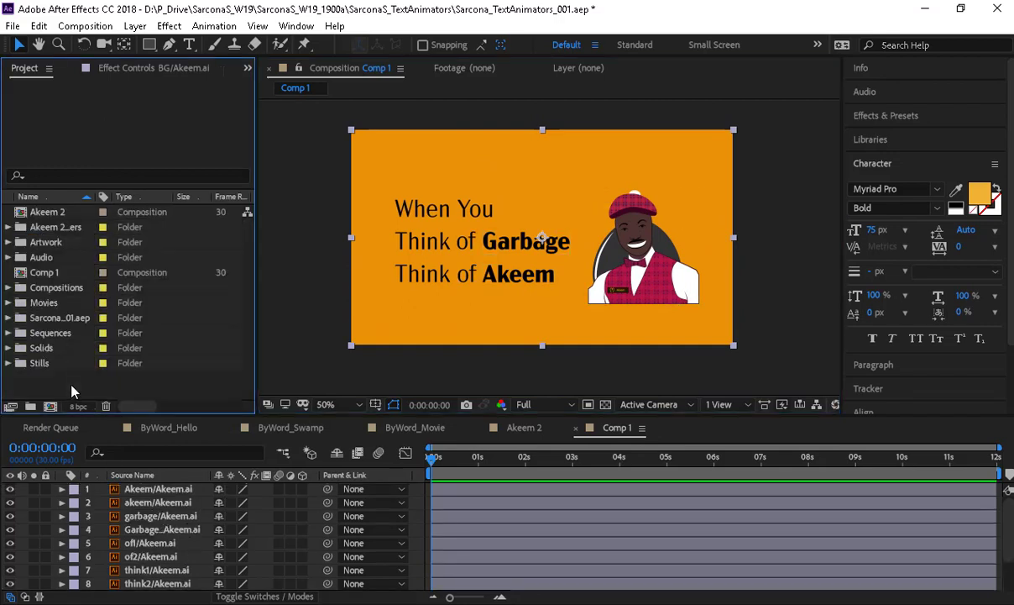
- Import Coming To America Garbage.wav from the Audio folder, add it to Comp 1, and preview
double_click(72, 391)
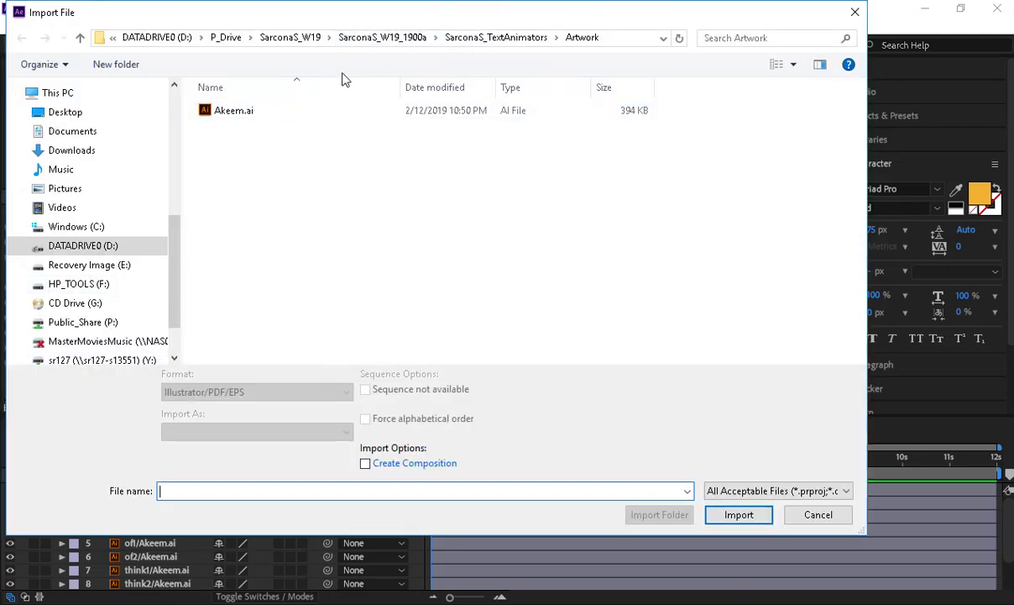
click(487, 39)
double_click(246, 146)
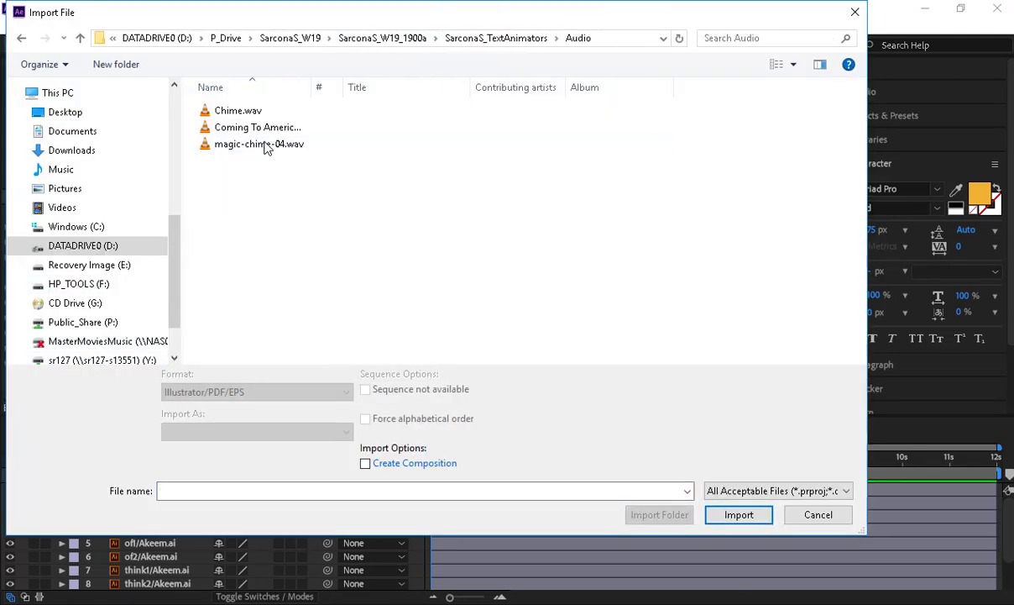
click(286, 130)
double_click(288, 132)
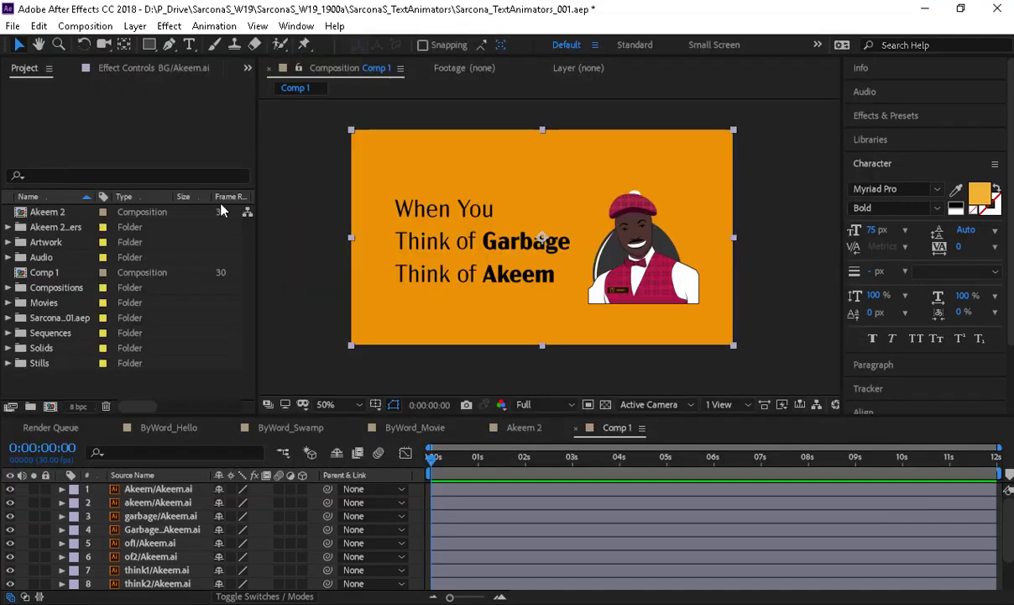
drag(79, 278, 147, 489)
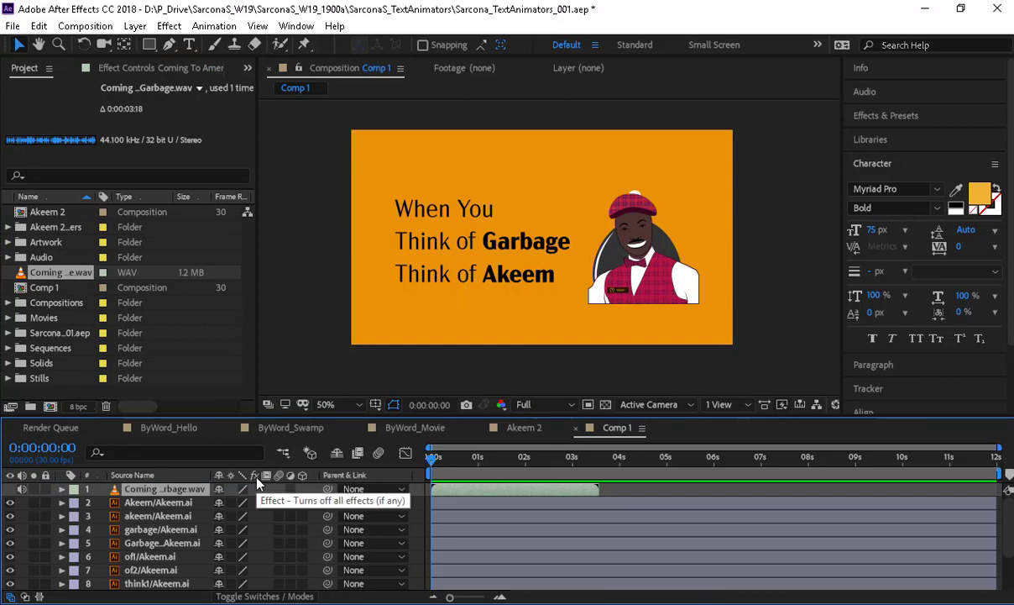
key(space)
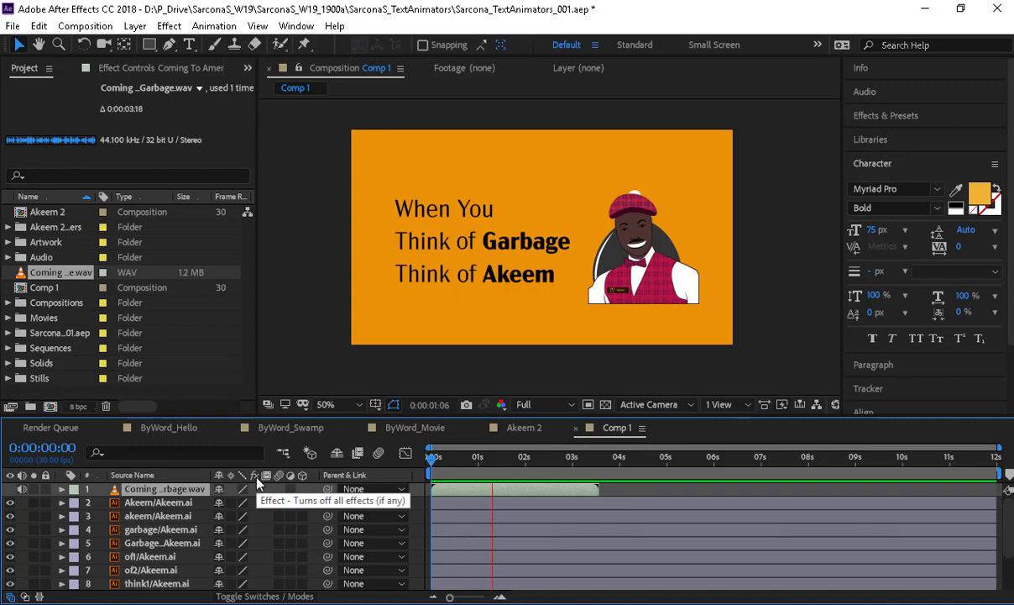
- In Audio Hardware preferences, set Default Output to Headphones (Conexant ISST Audio) and accept
click(39, 26)
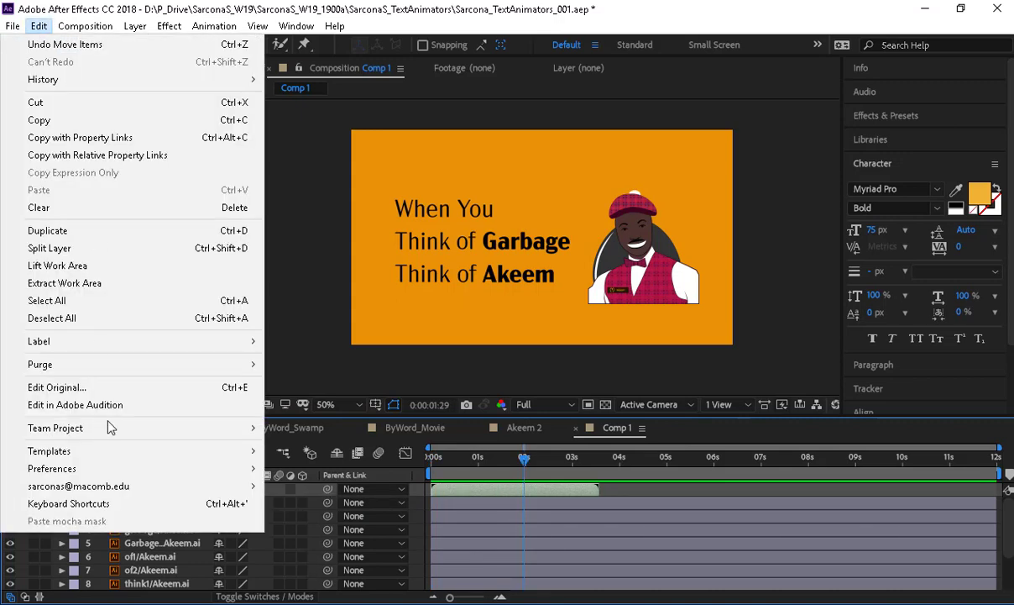
mouse_move(231, 469)
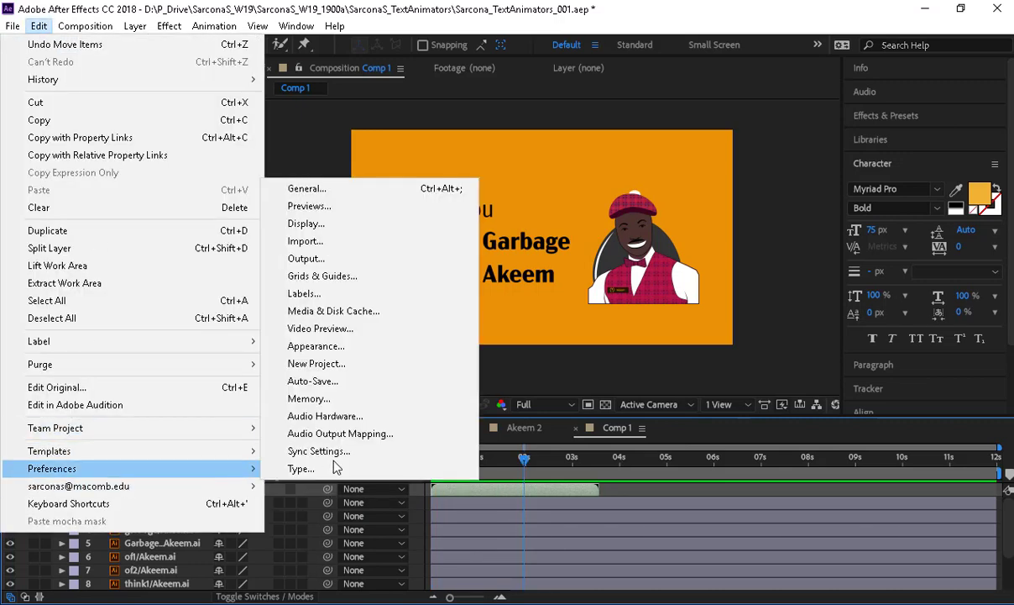
click(340, 418)
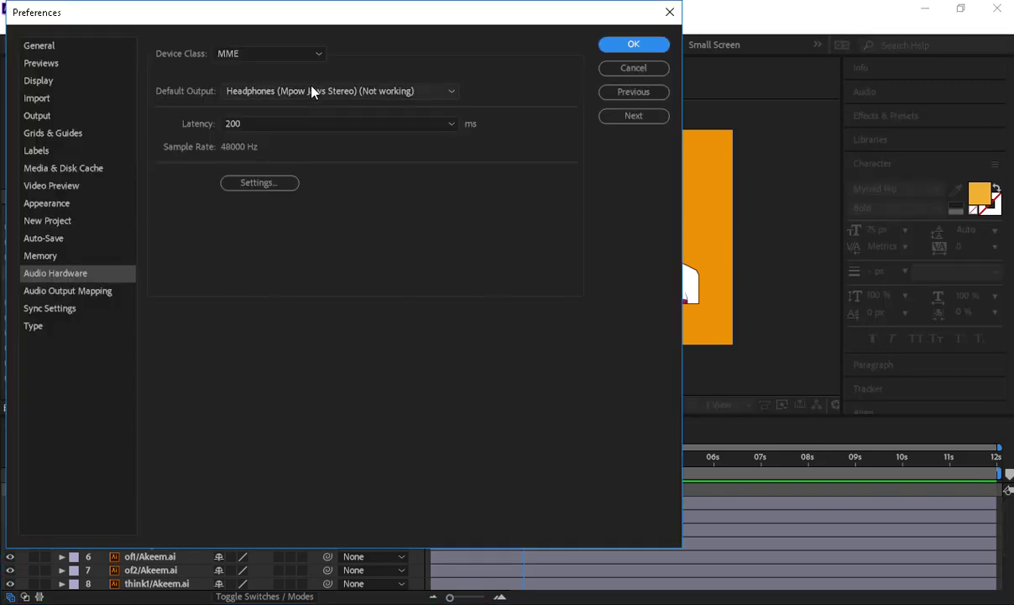
click(313, 91)
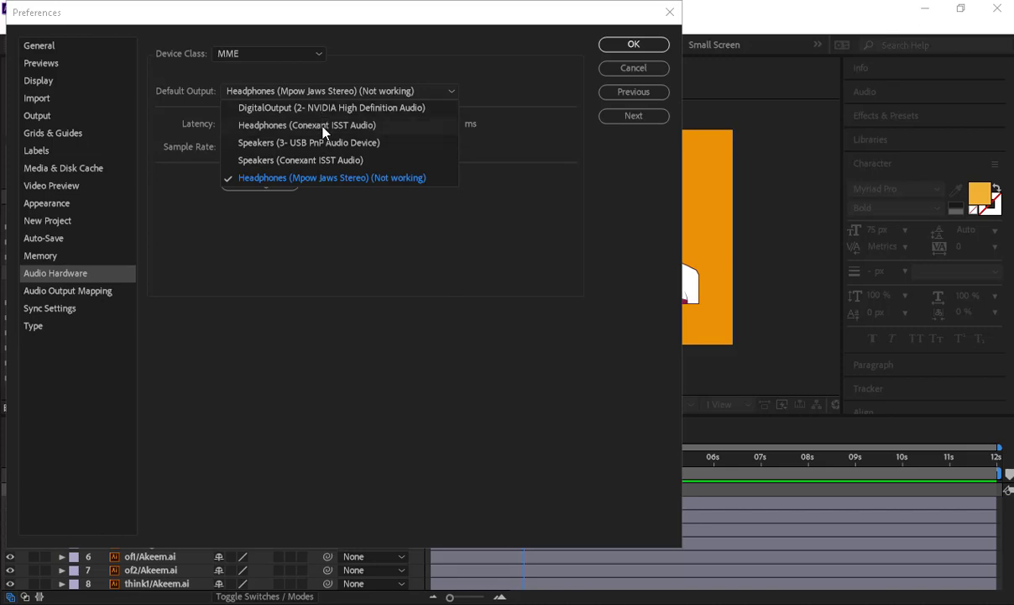
click(324, 131)
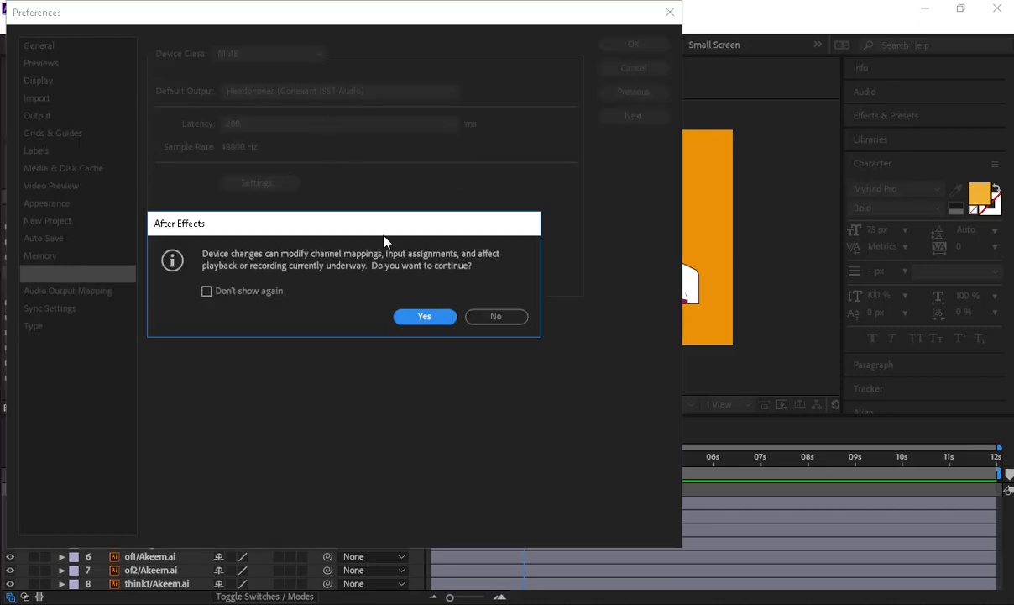
click(416, 318)
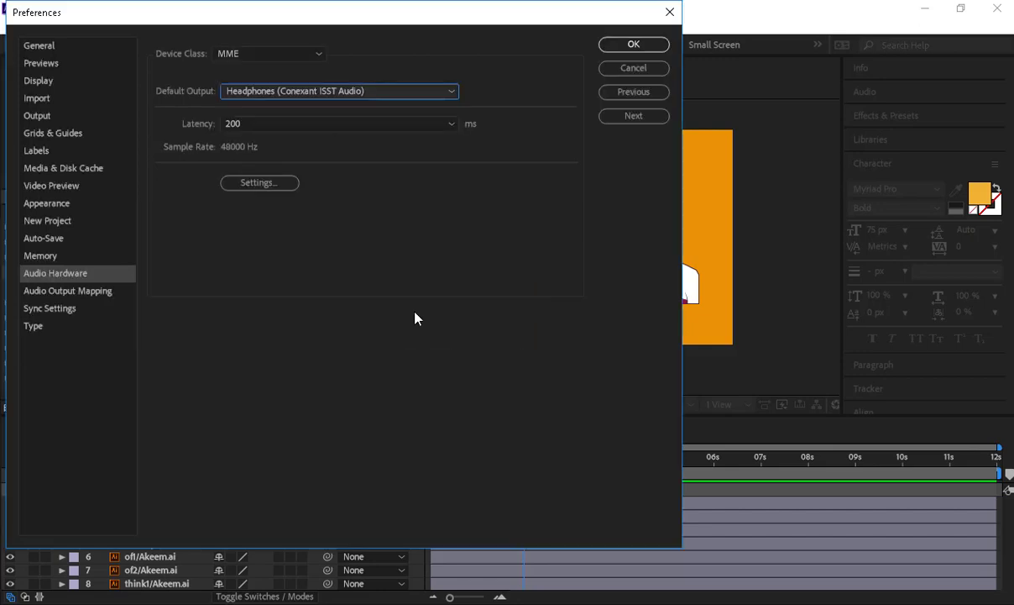
click(634, 48)
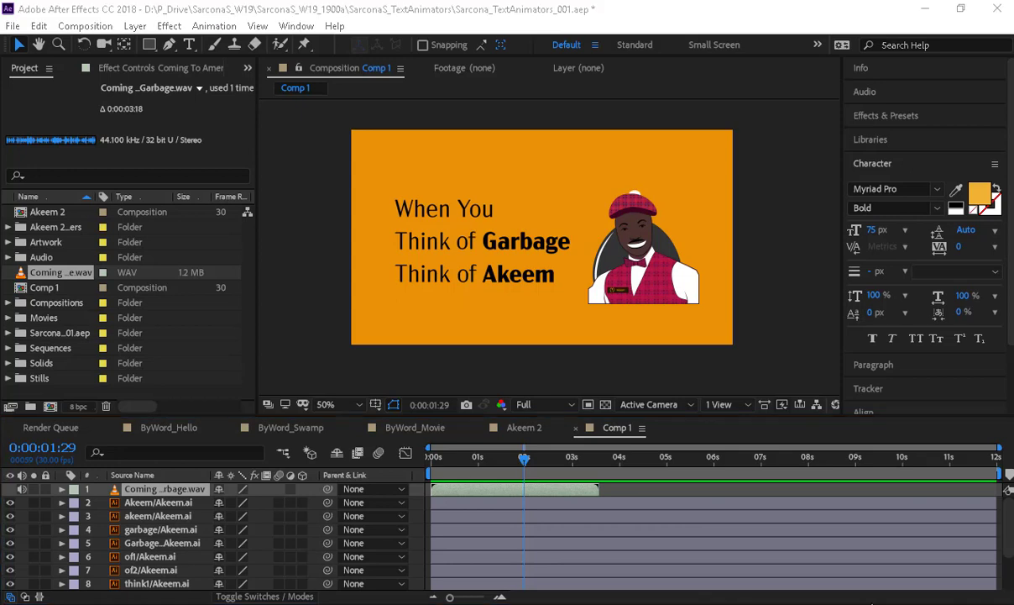
- Lower the volume, preview the audio from 0, then set the current time to 0:00:03:16
key(XF86AudioLowerVolume)
key(XF86AudioLowerVolume)
key(XF86AudioLowerVolume)
key(XF86AudioLowerVolume)
key(XF86AudioLowerVolume)
key(XF86AudioLowerVolume)
key(XF86AudioLowerVolume)
key(XF86AudioLowerVolume)
key(XF86AudioLowerVolume)
key(XF86AudioLowerVolume)
key(XF86AudioLowerVolume)
key(XF86AudioLowerVolume)
key(XF86AudioLowerVolume)
click(769, 369)
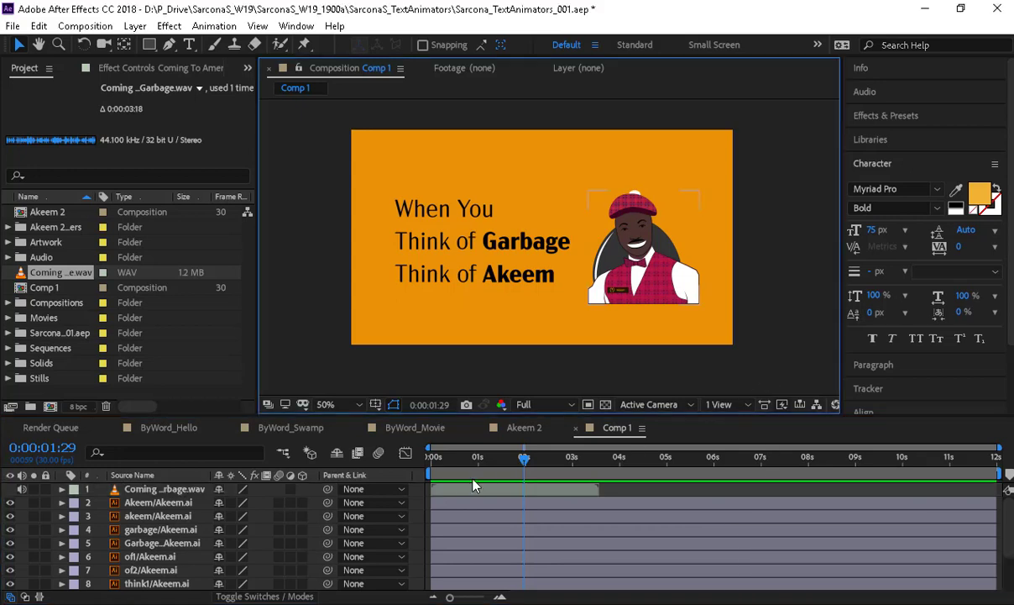
drag(469, 459, 409, 468)
key(space)
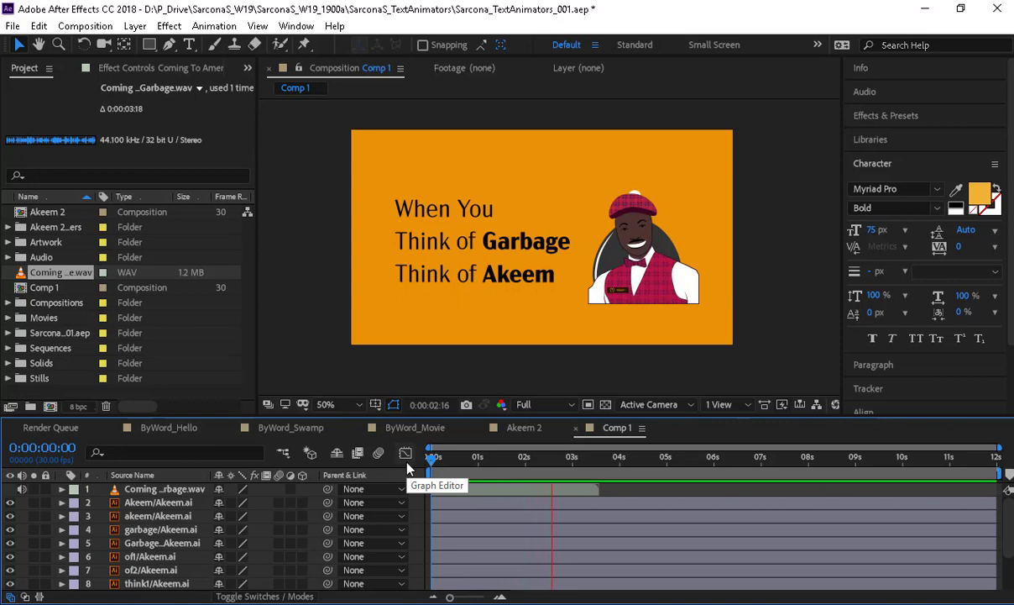
key(space)
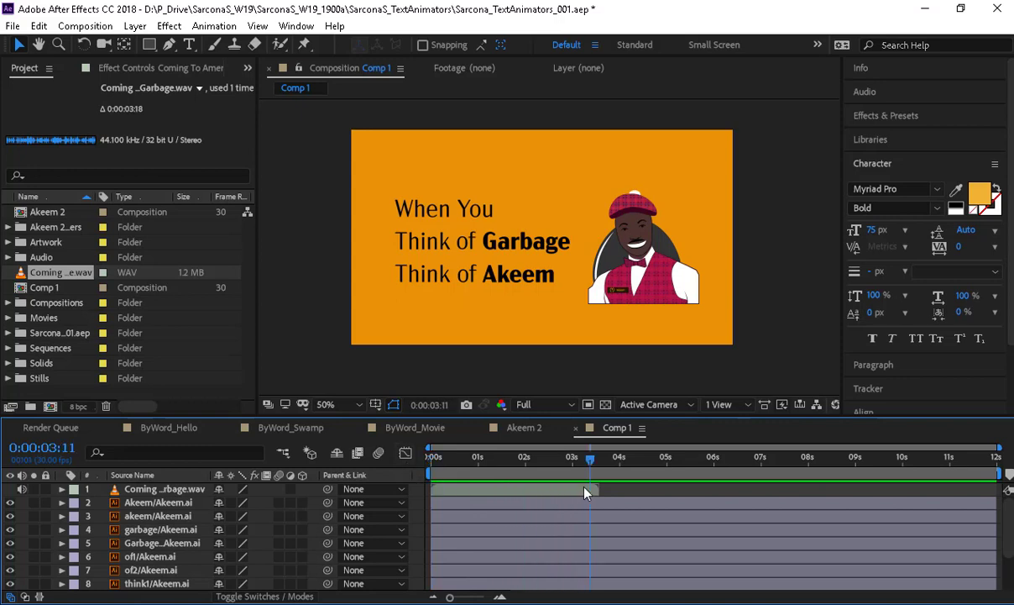
drag(593, 464, 600, 468)
- Move the When, you, think1 and of1 word layers to the top of the layer stack, in that order
drag(174, 417, 178, 281)
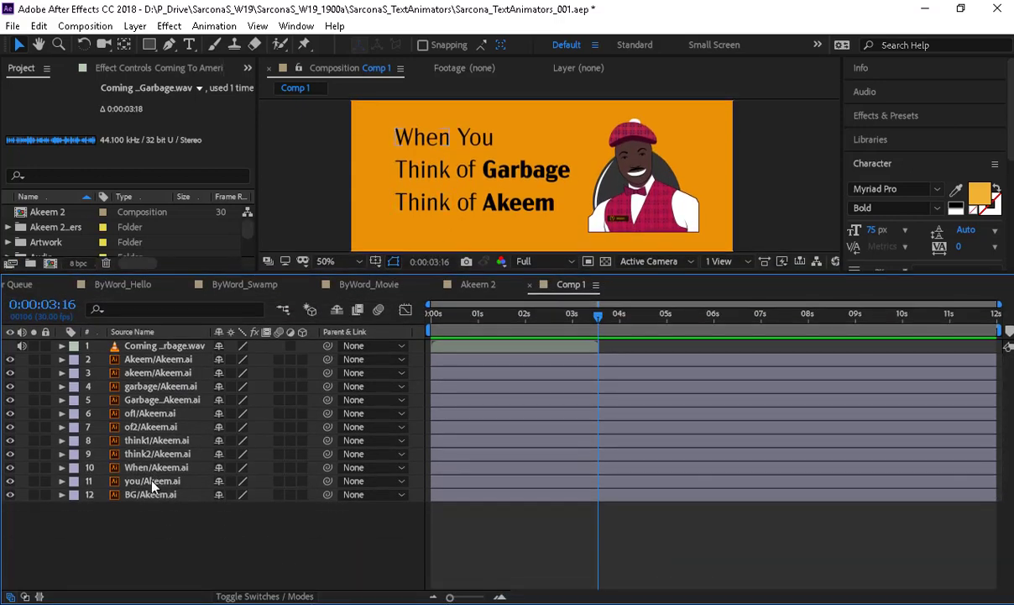
drag(151, 467, 158, 361)
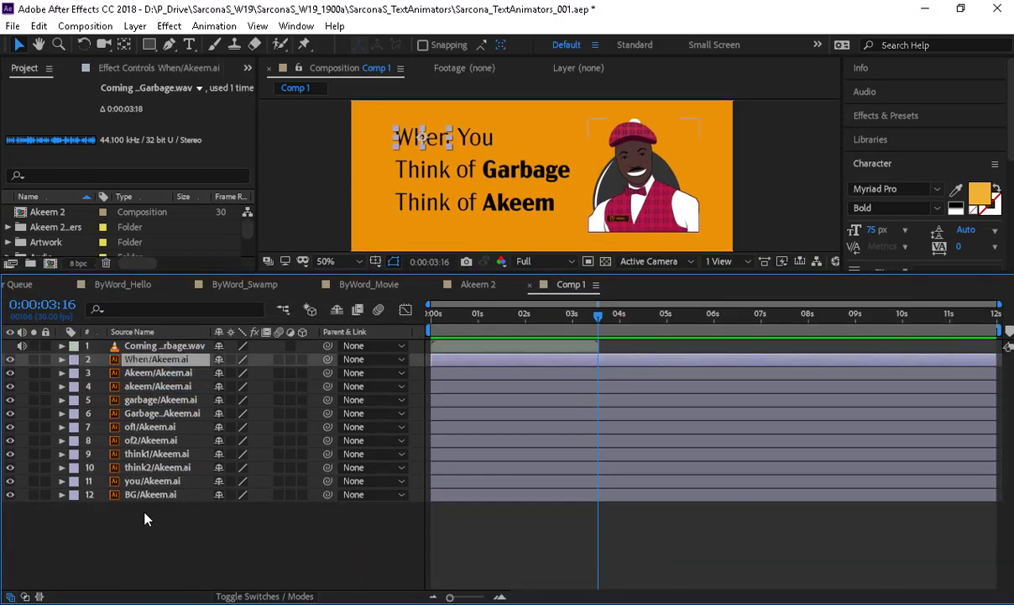
drag(143, 480, 157, 375)
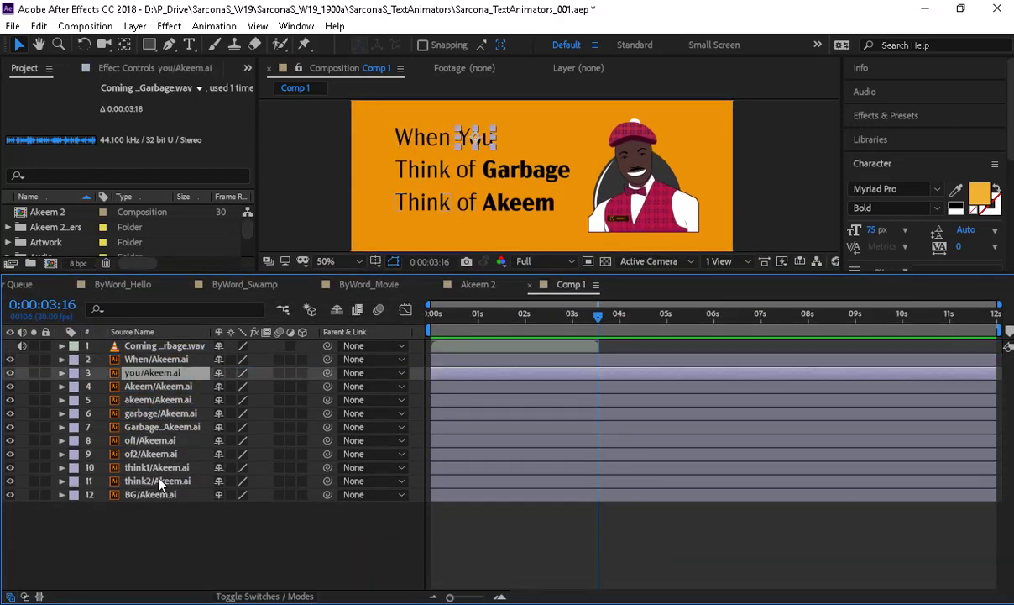
drag(155, 467, 165, 387)
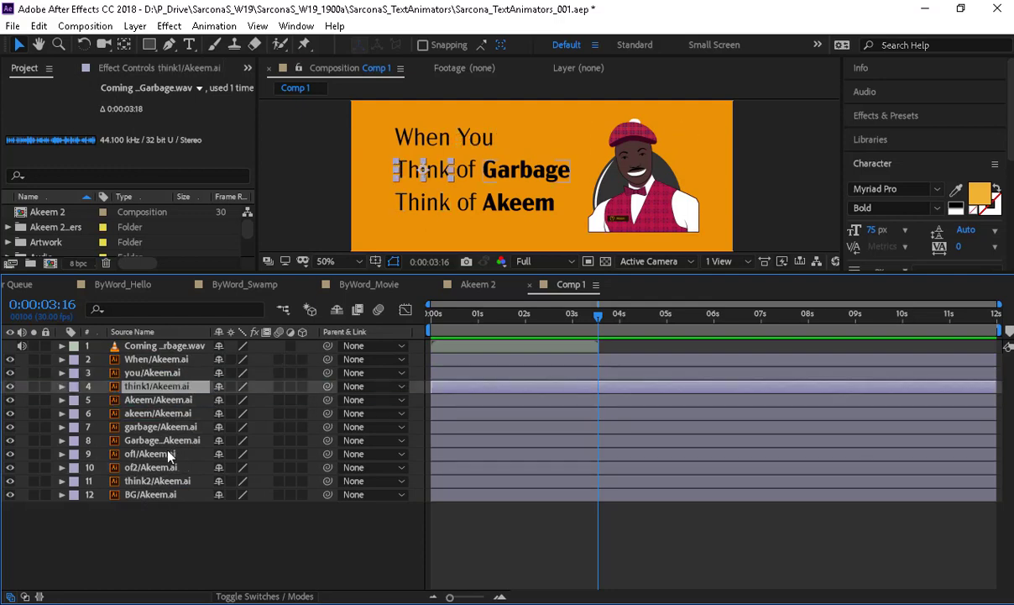
drag(164, 458, 172, 393)
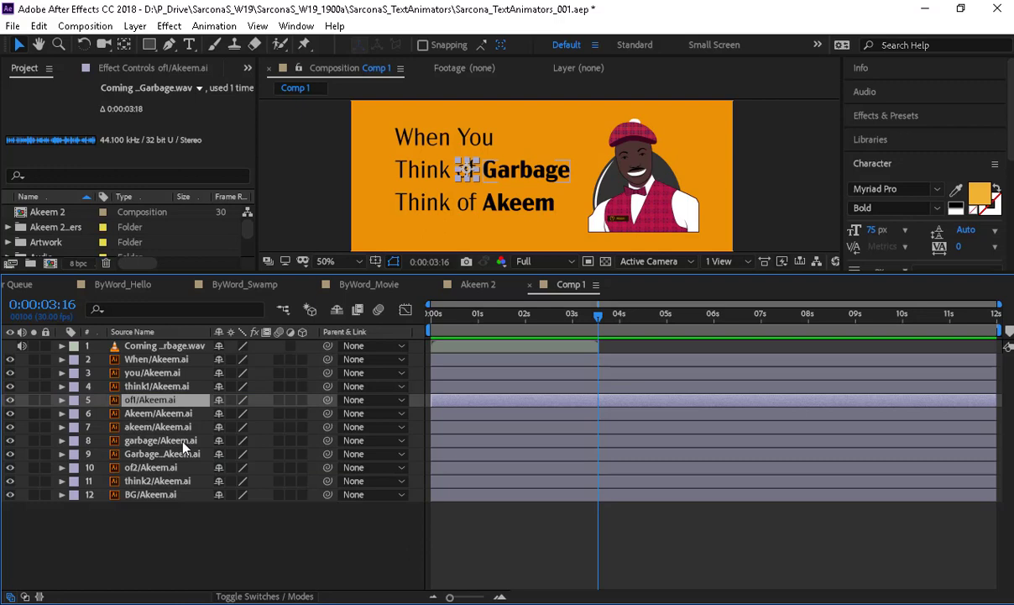
- Rename the GarbageBag/Akeem.ai image layer to GarbageImage
click(172, 442)
click(178, 452)
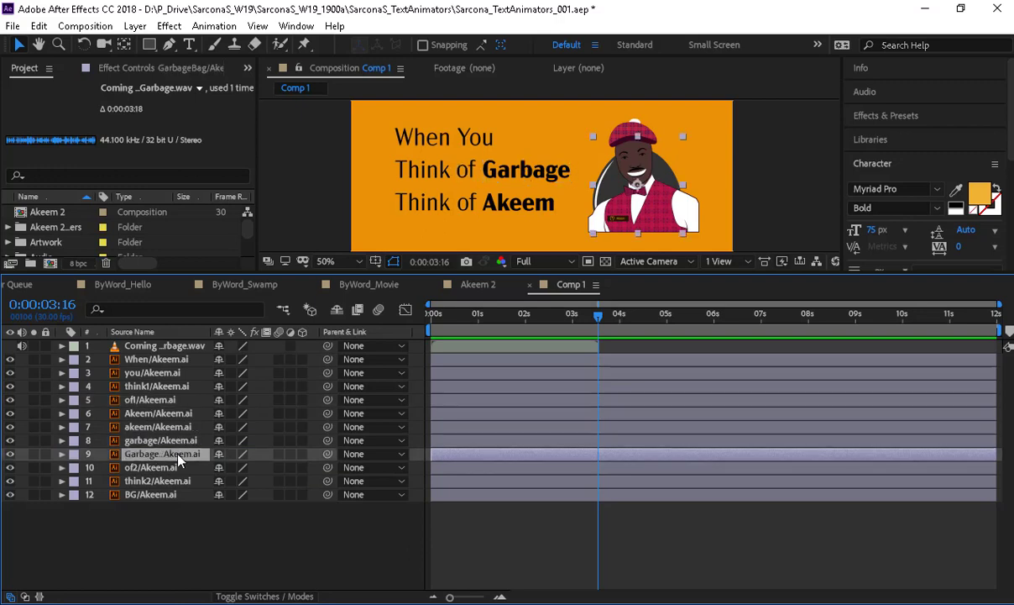
key(Return)
text(Gar)
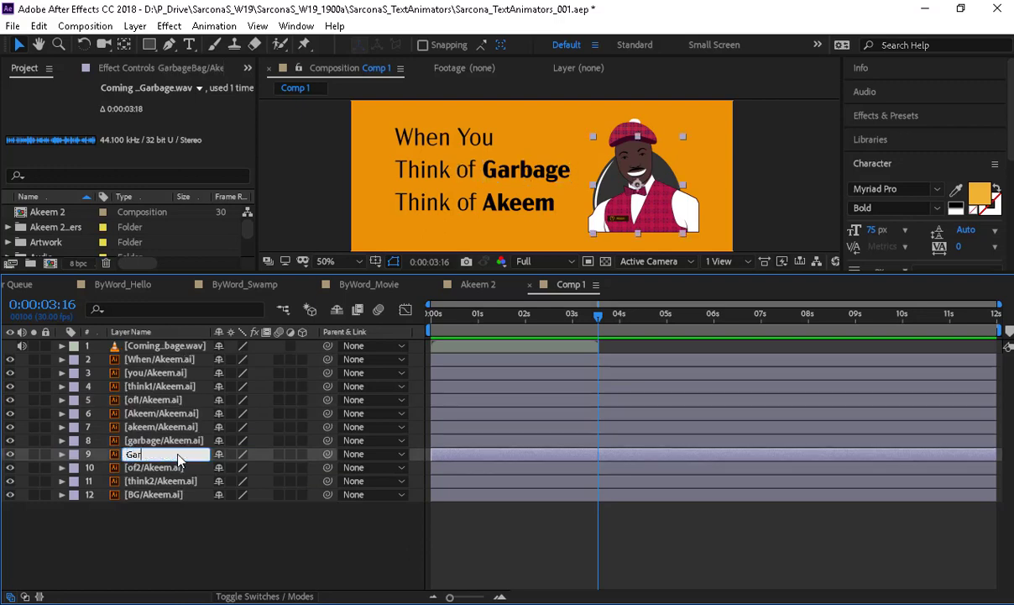
text(bageImageIm)
key(Return)
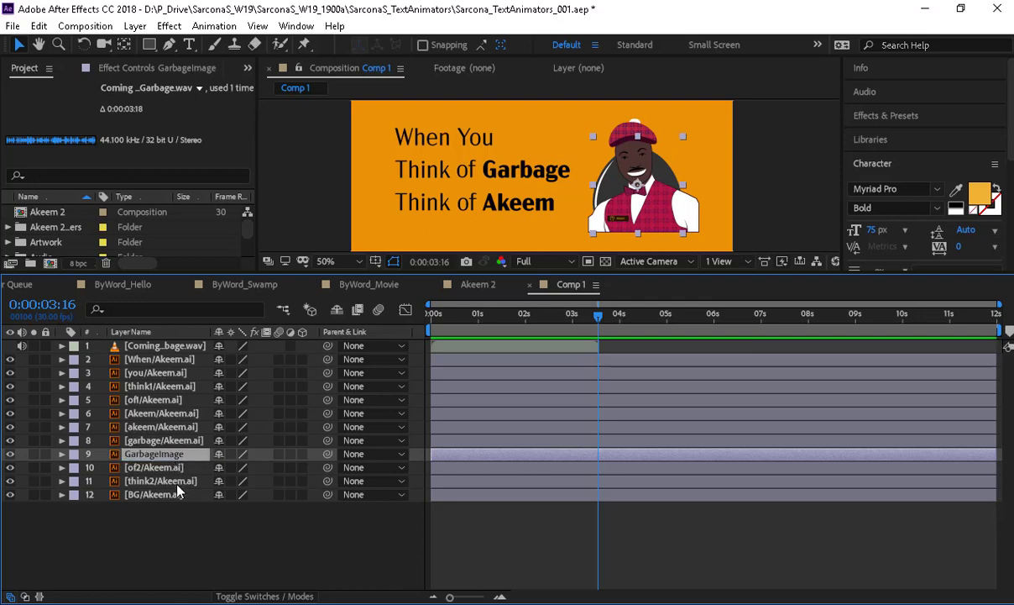
- Rename the Akeem character image layer to AkeemImage
click(181, 426)
key(ctrl+Up)
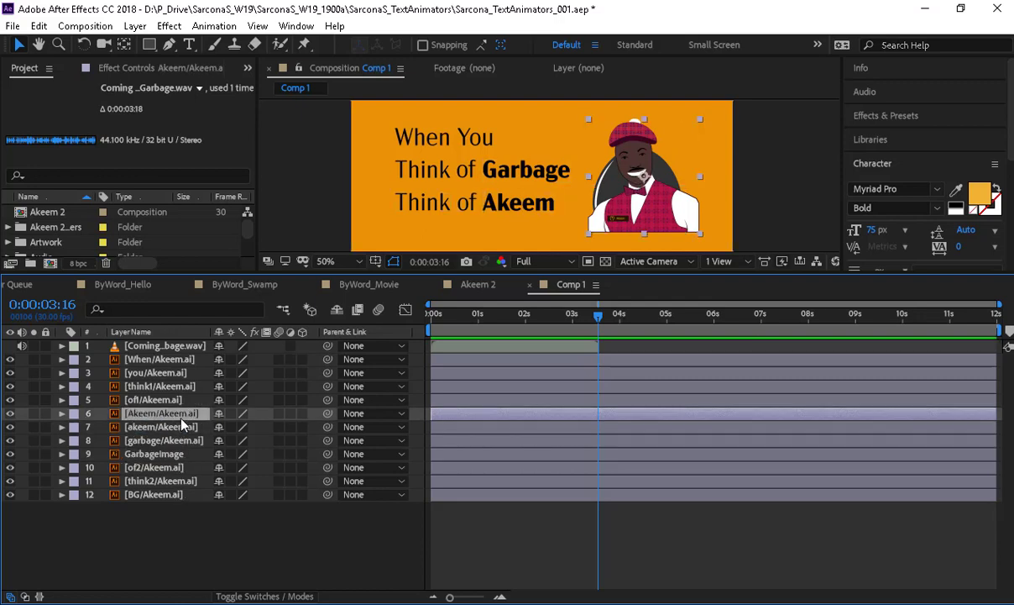
key(Return)
text(AkeemImage)
key(Return)
- Raise the garbage, think2, of2 and akeem word layers into quote order, then enlarge the viewer
drag(169, 440, 173, 409)
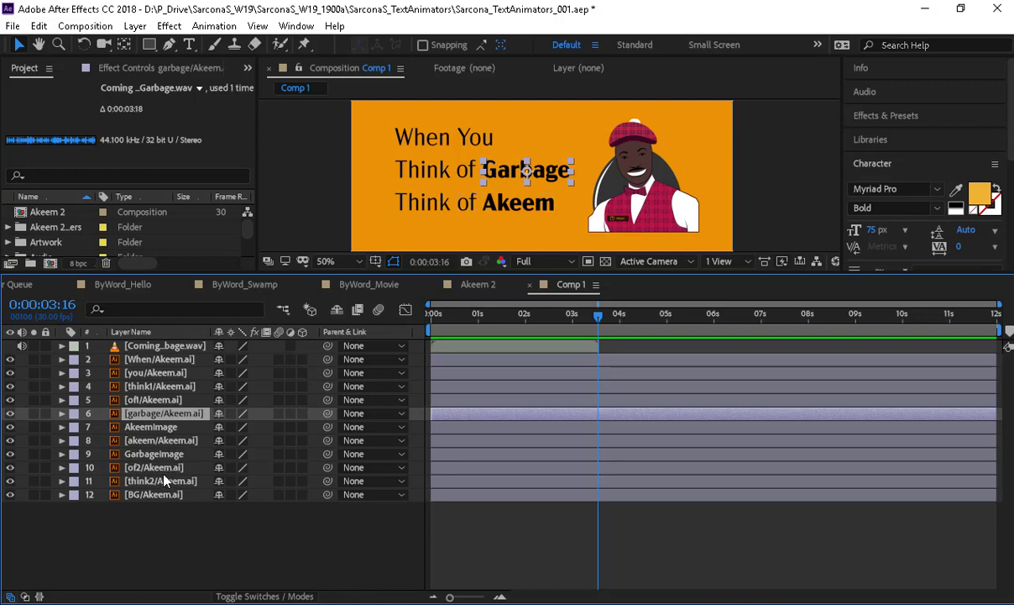
drag(162, 482, 171, 421)
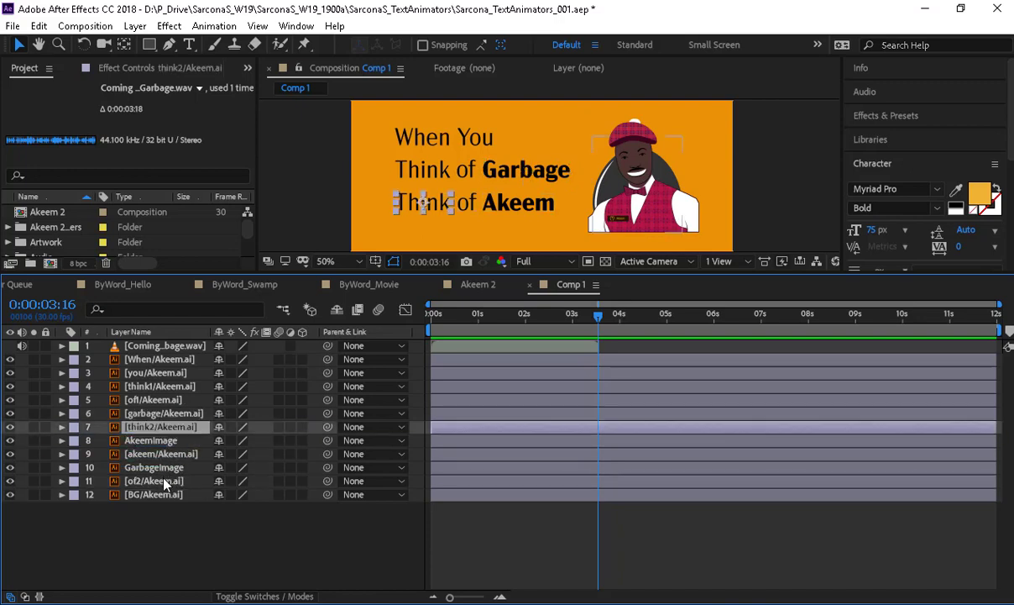
drag(163, 482, 177, 430)
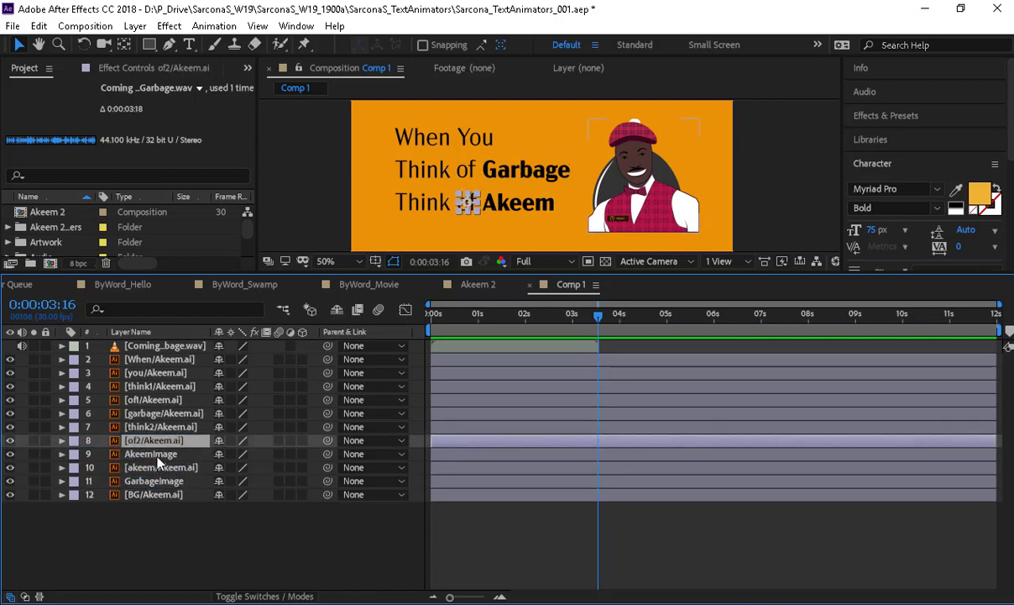
drag(156, 467, 187, 420)
drag(389, 271, 389, 362)
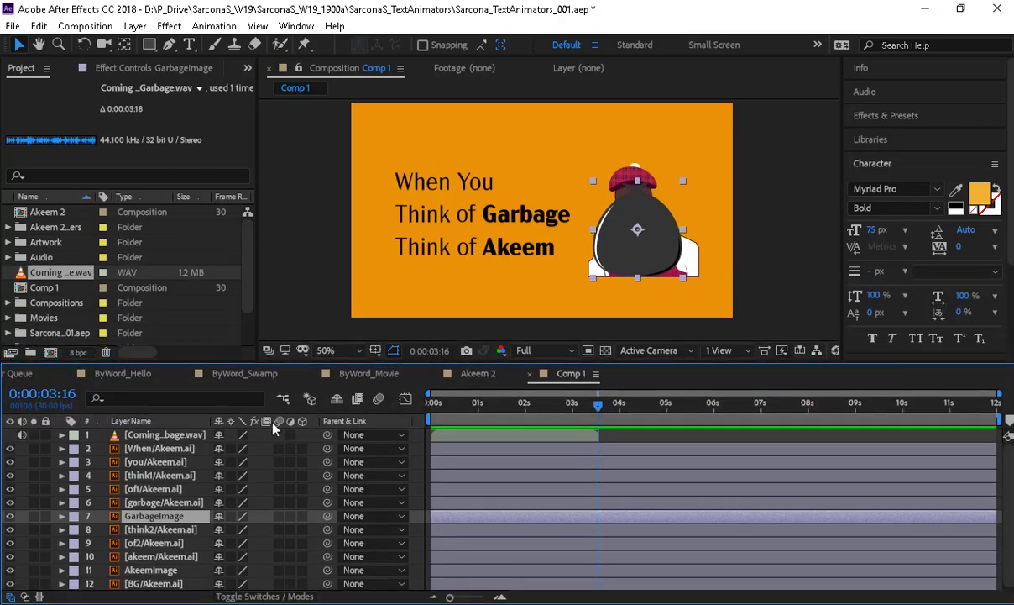
- Select the When layer, undo a trial move of it, and bring the current time near frame 15
click(164, 448)
shift+click(172, 461)
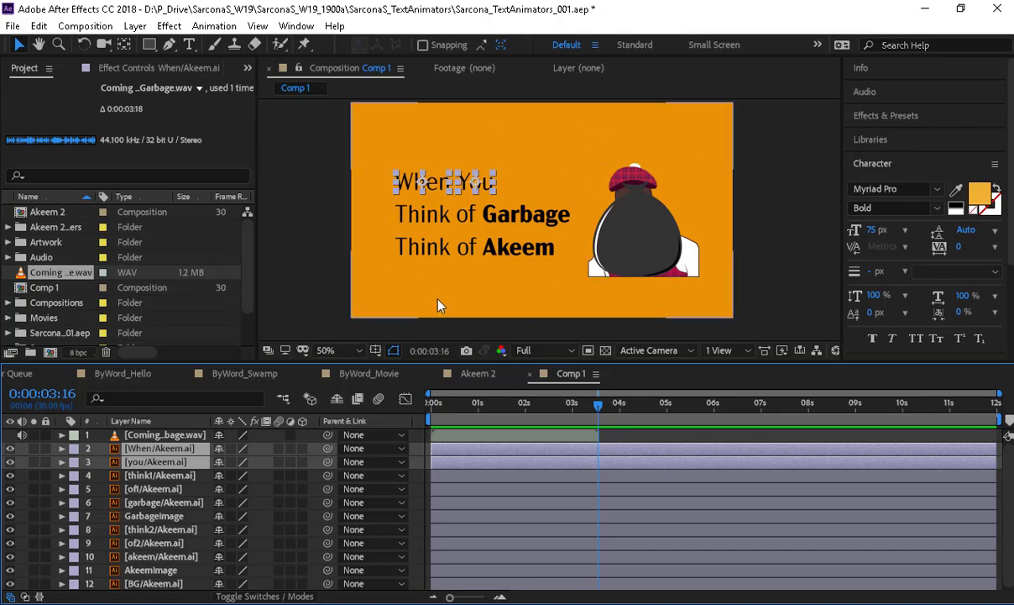
click(249, 459)
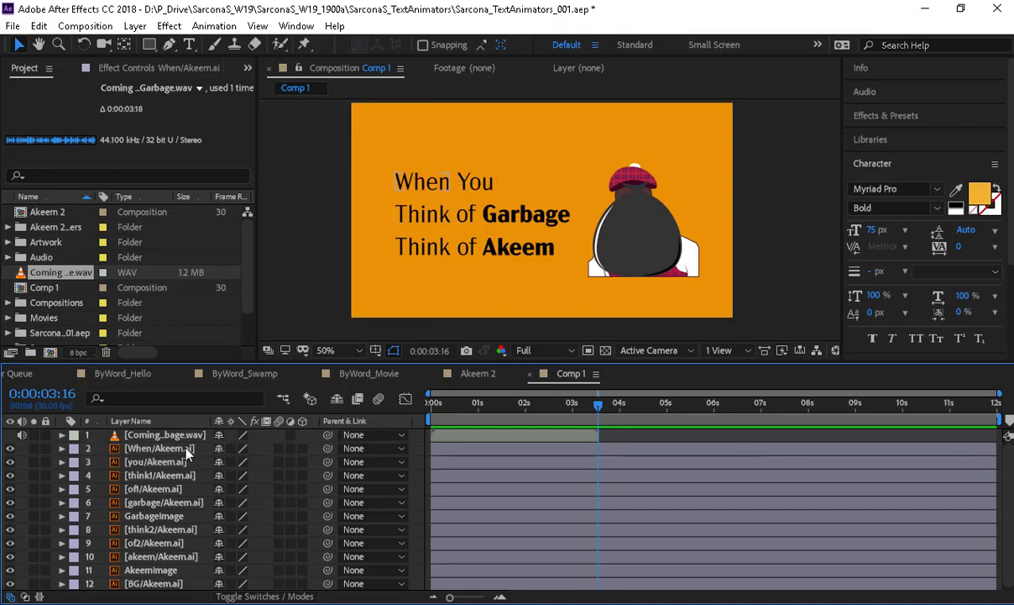
click(186, 450)
drag(413, 181, 439, 192)
key(ctrl+z)
key(ctrl+z)
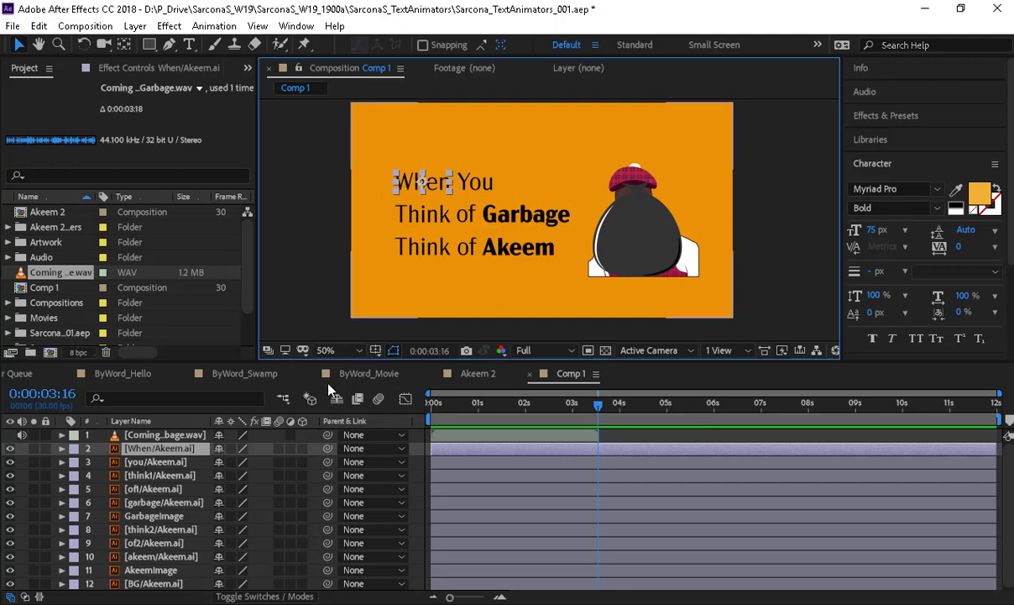
drag(477, 406, 454, 410)
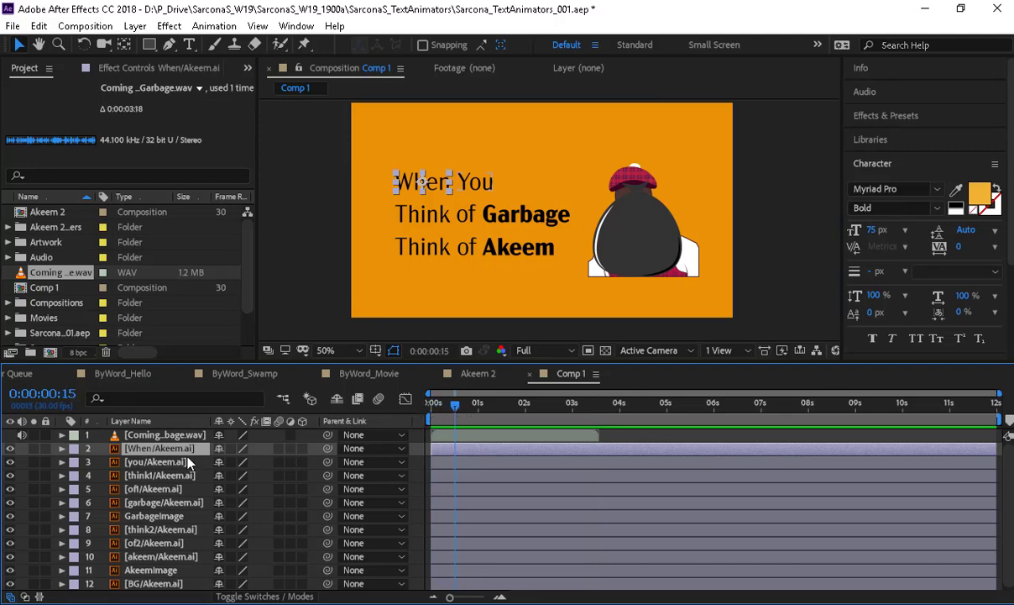
- Keyframe When and you Position at frame 15, then lift both to Y -32 at 0:00:00:00
key(p)
click(159, 475)
key(p)
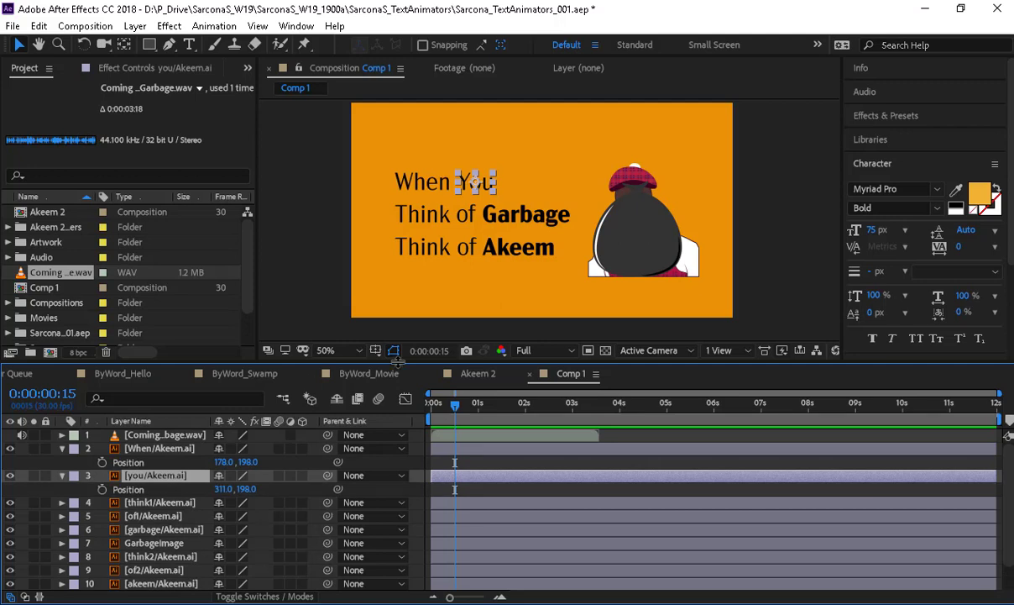
click(102, 462)
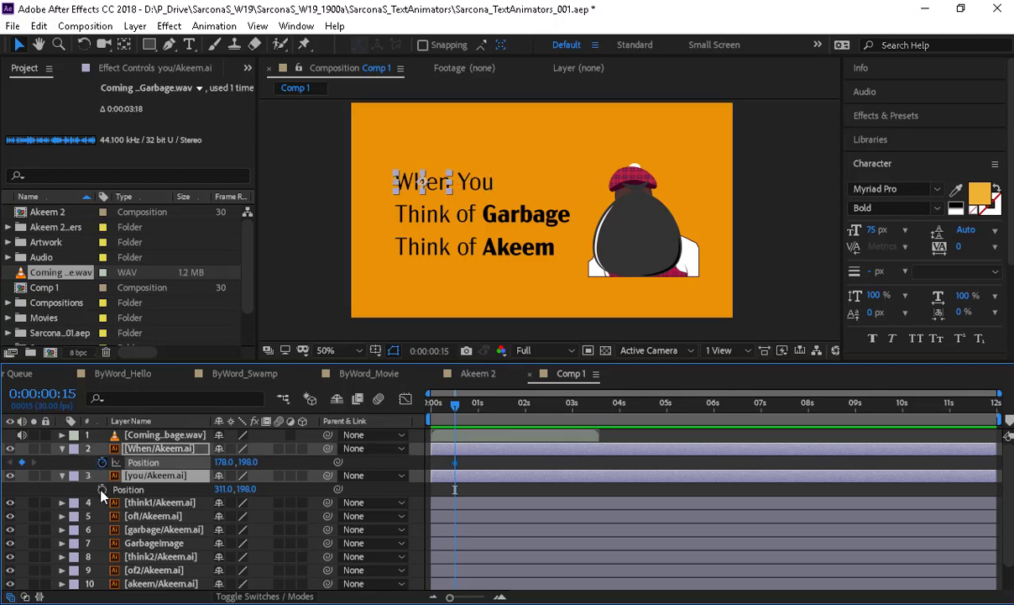
click(102, 489)
drag(460, 416, 422, 415)
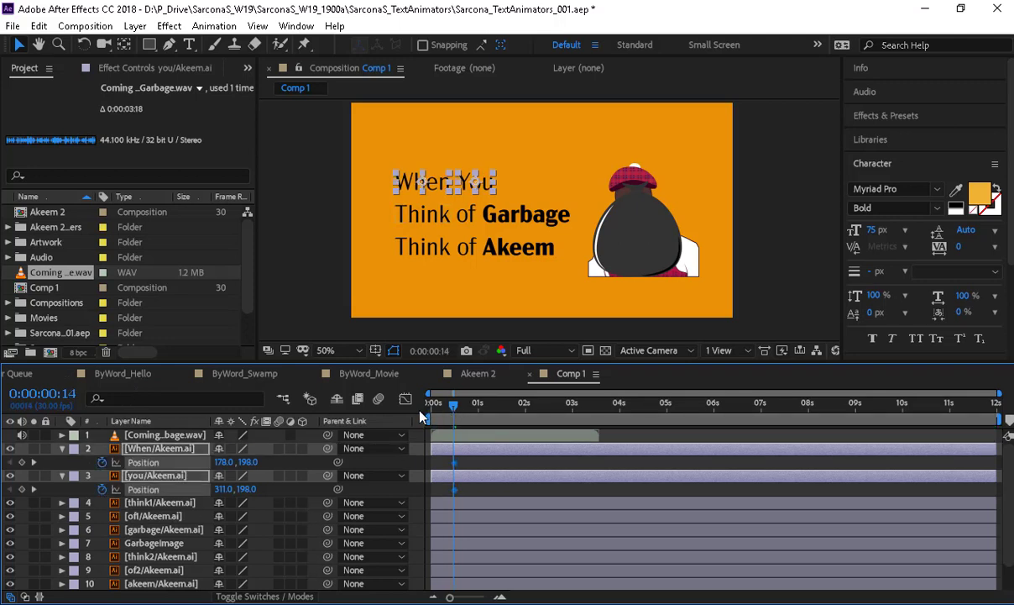
drag(435, 181, 438, 95)
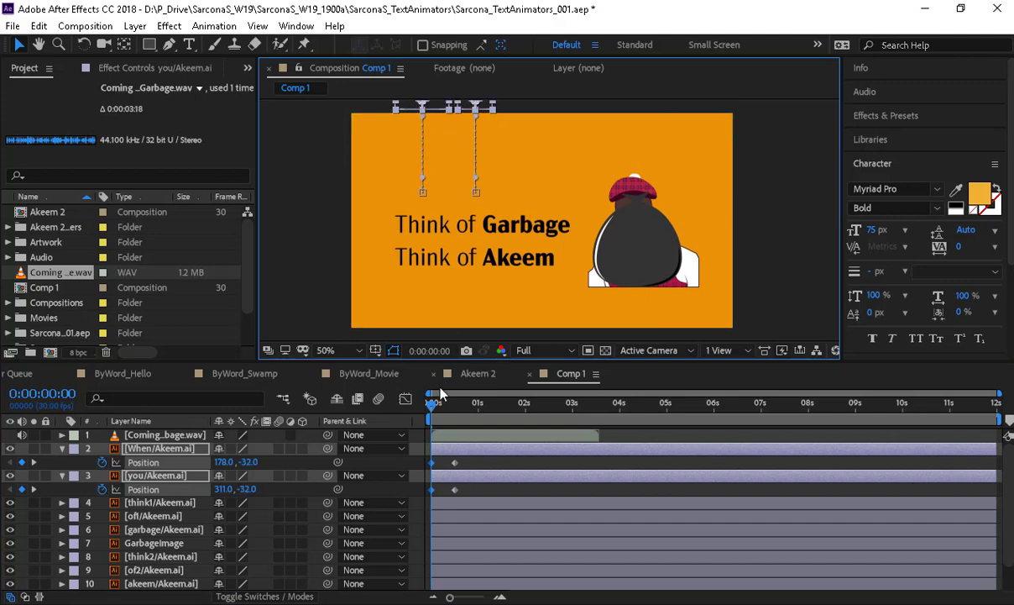
drag(474, 460, 404, 503)
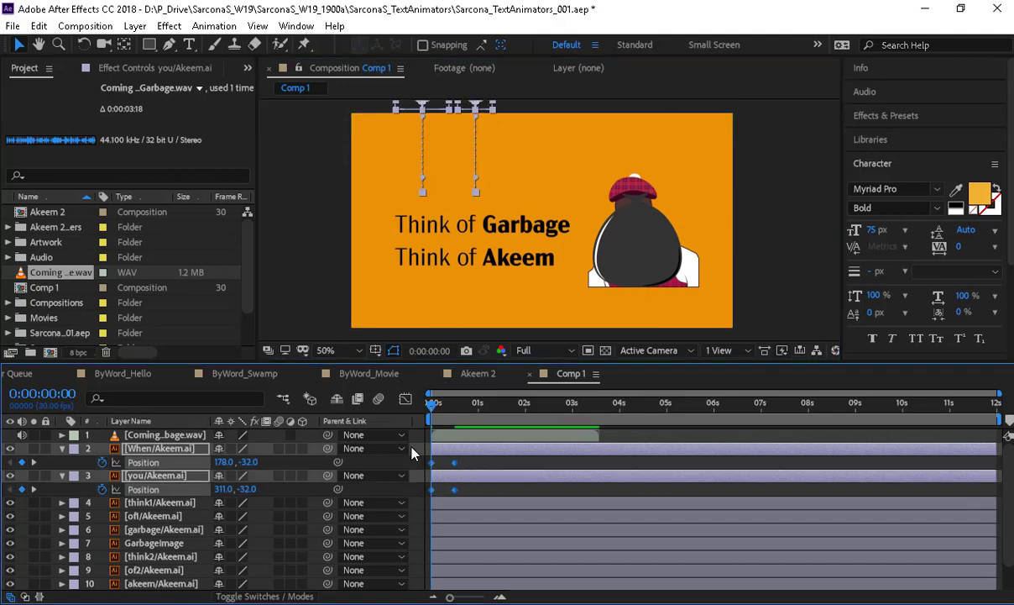
- Apply Keyframe Assistant > Easy Ease In to the four When and You position keyframes
right_click(455, 463)
mouse_move(503, 453)
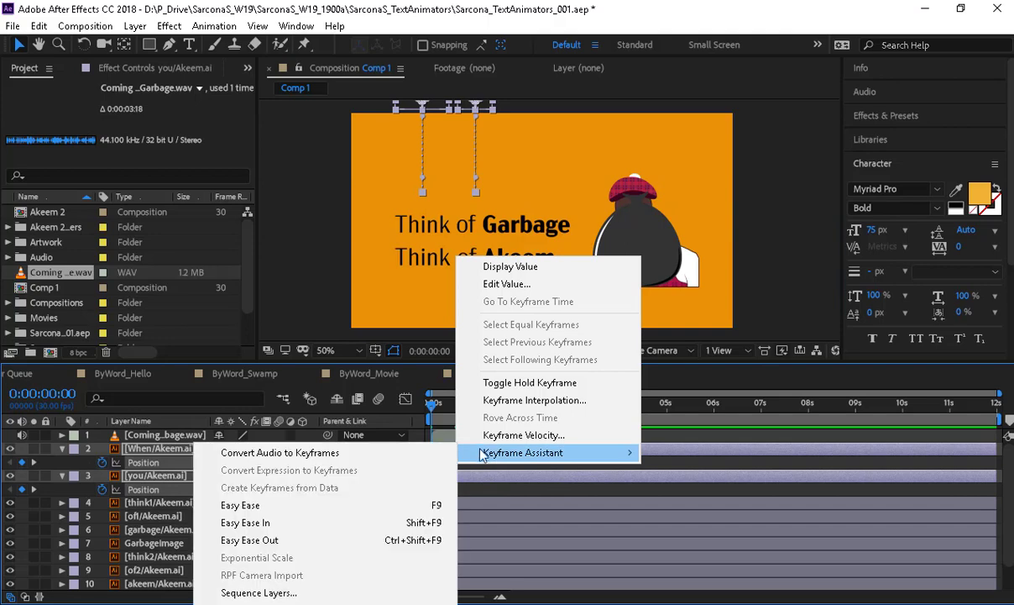
click(393, 522)
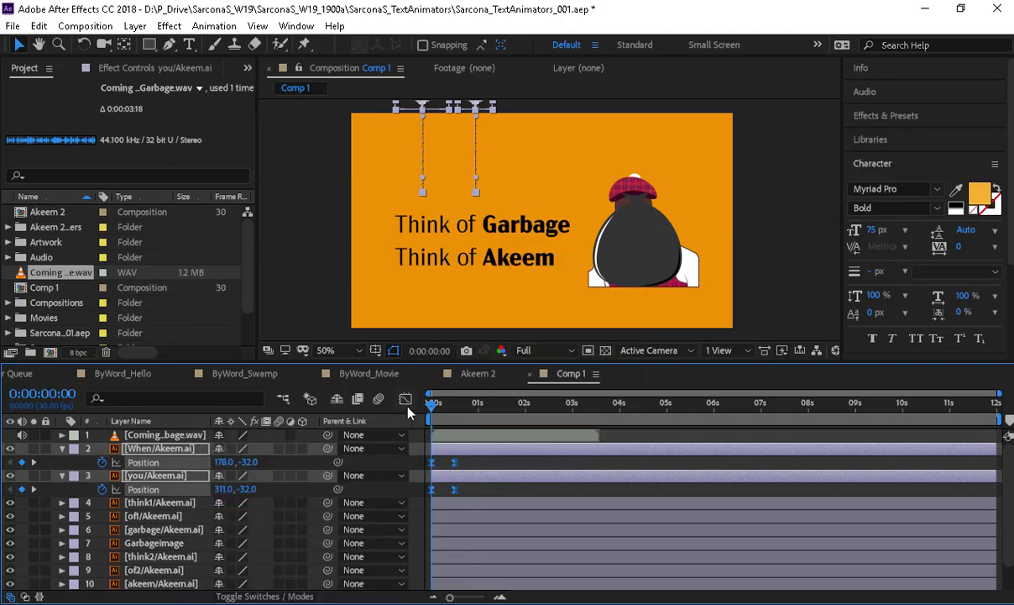
- In the Graph Editor, stretch the first keyframe's influence toward 100%, then collapse Position
click(405, 400)
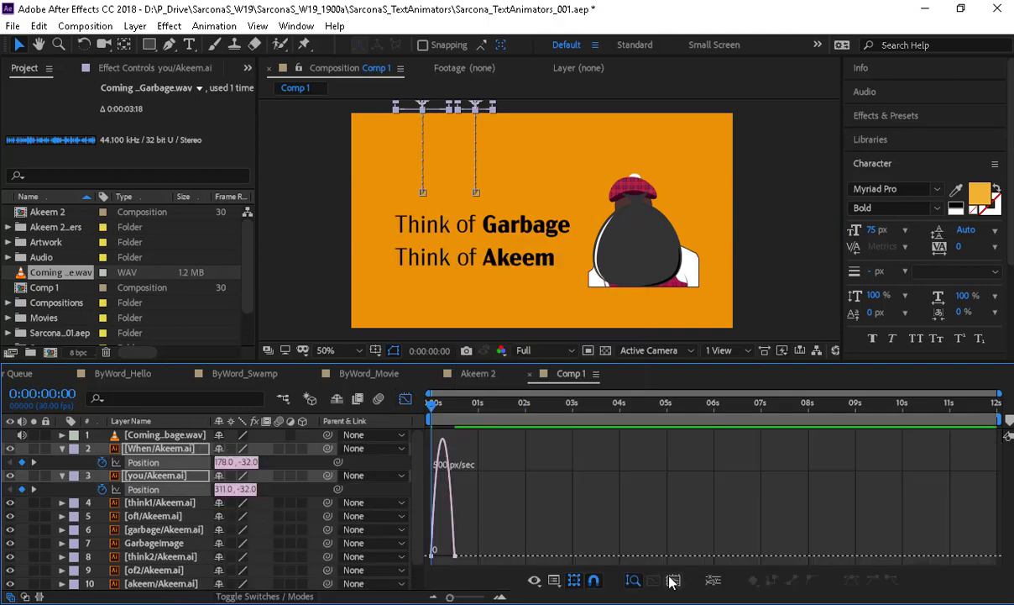
click(633, 580)
right_click(602, 515)
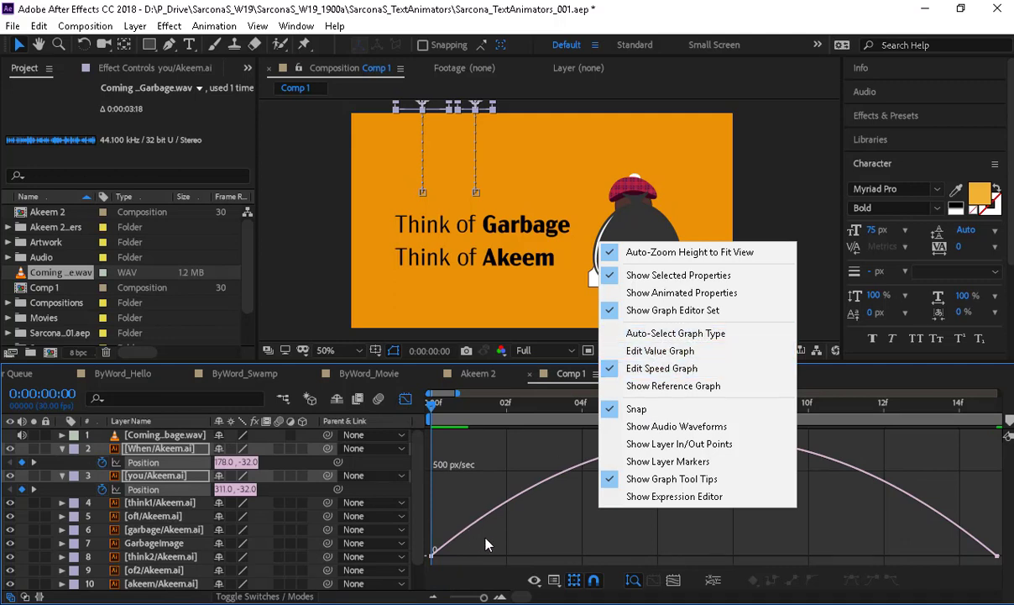
drag(484, 536, 412, 575)
drag(525, 550, 727, 563)
click(405, 400)
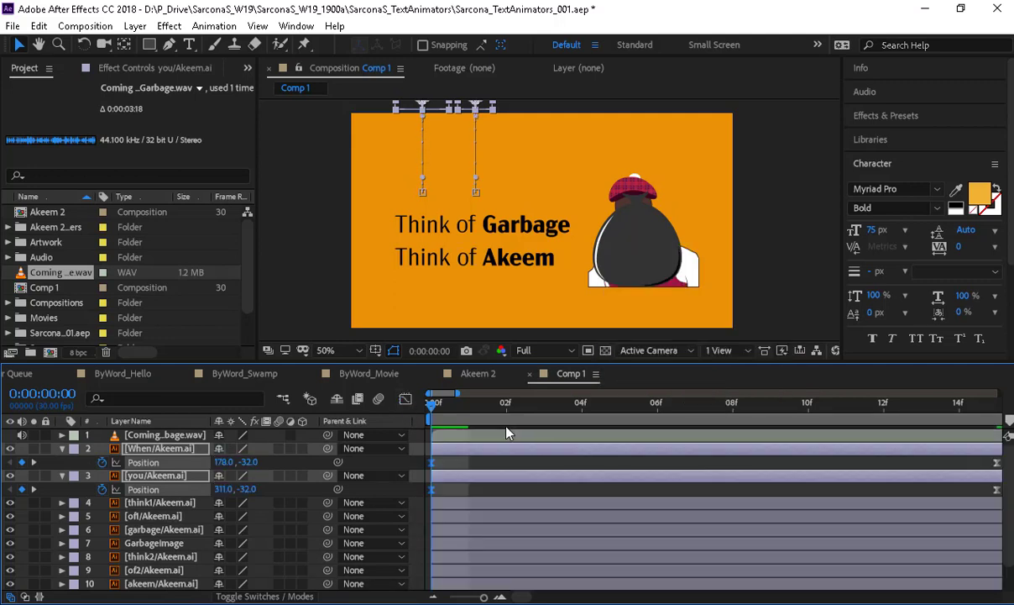
key(u)
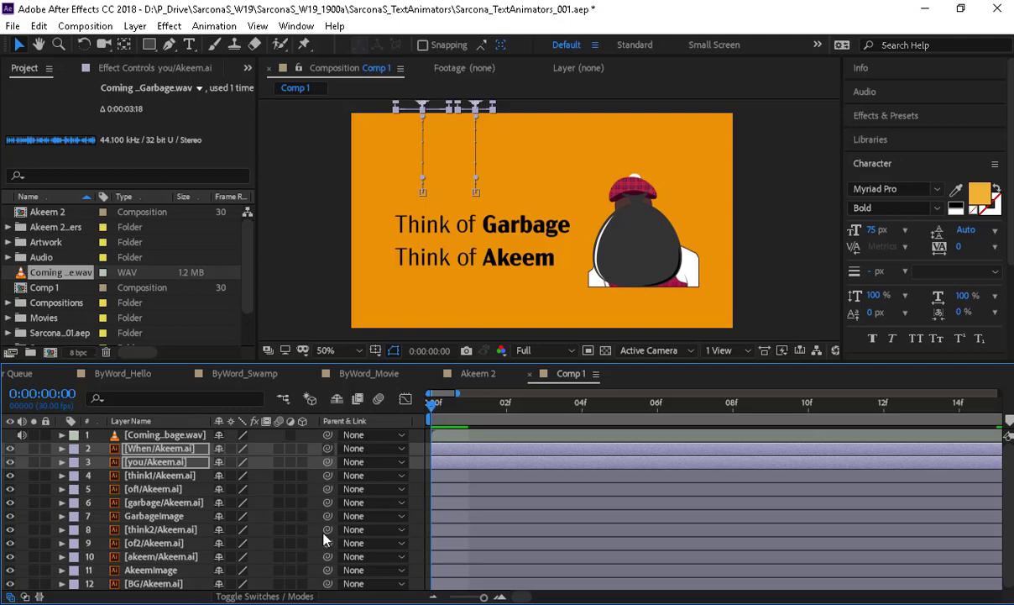
- Shift the you layer's start a few frames later than When
click(417, 482)
click(451, 464)
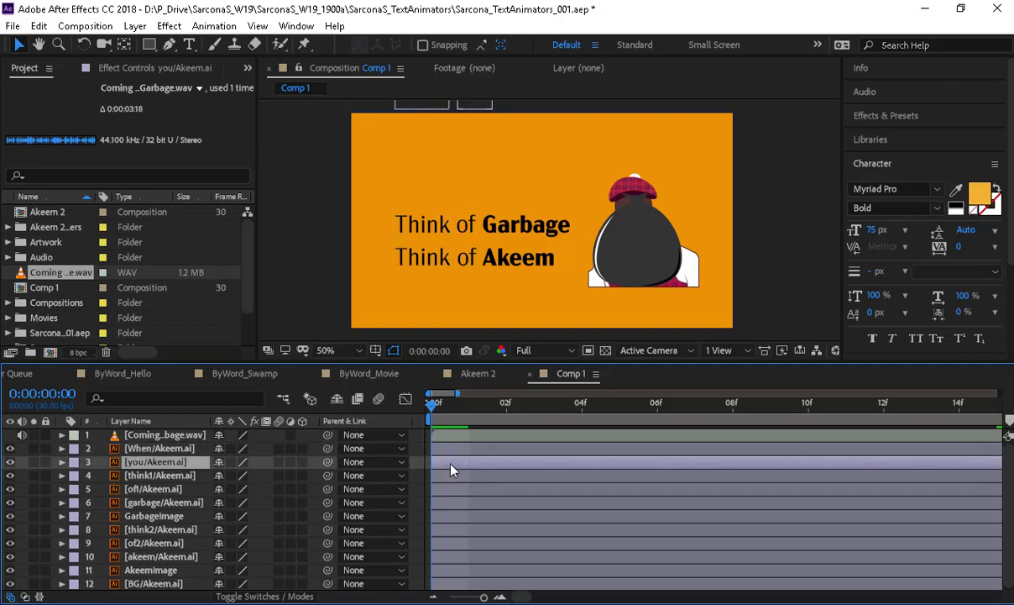
drag(458, 469, 518, 469)
drag(588, 471, 655, 472)
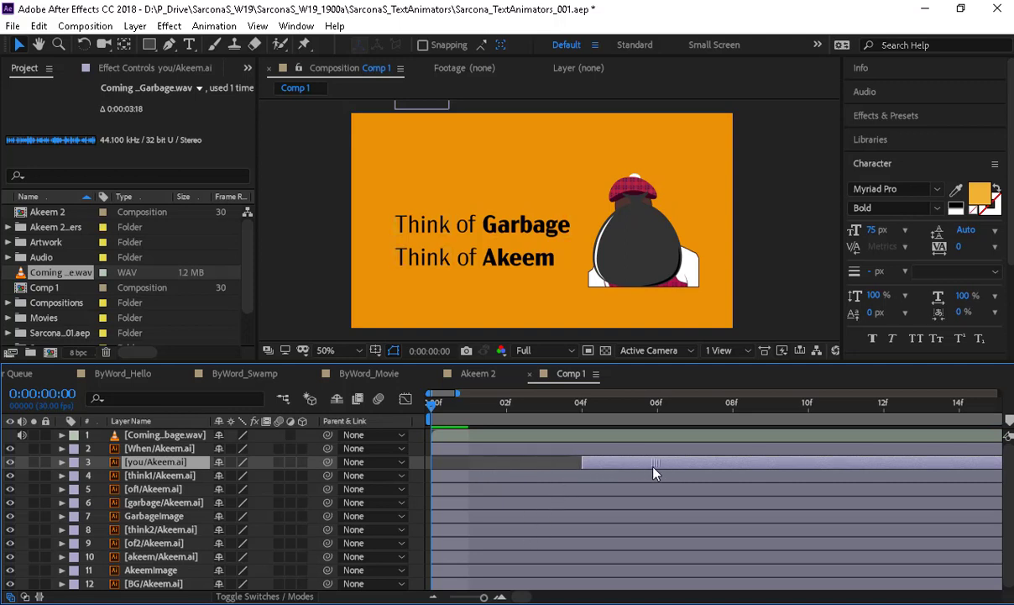
- Show the audio waveform and move When and You to start around 0:00:00:18 with the speech
drag(483, 598, 462, 597)
click(190, 435)
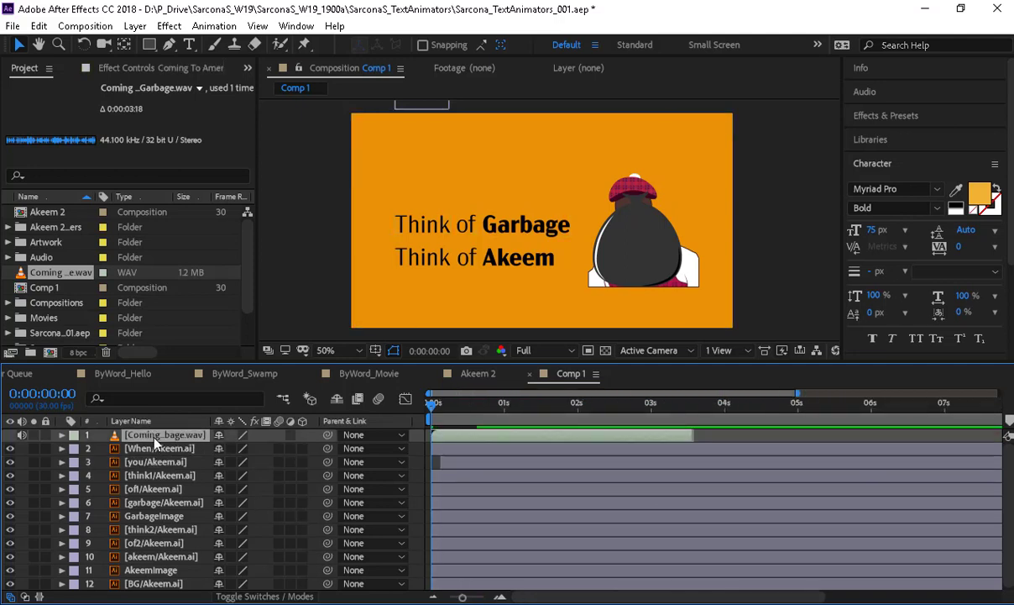
key(l)
key(l)
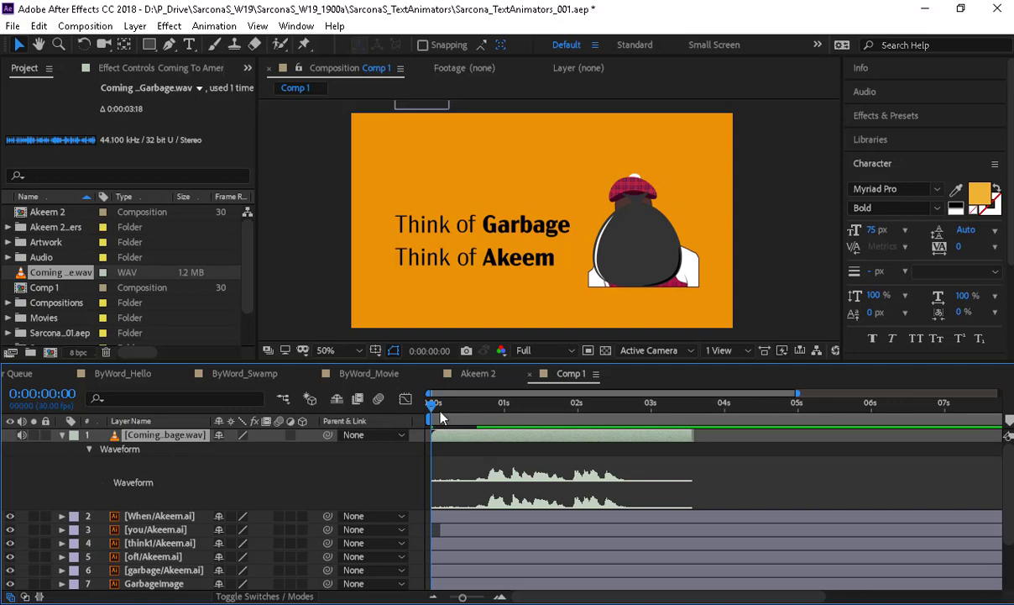
drag(431, 405, 472, 432)
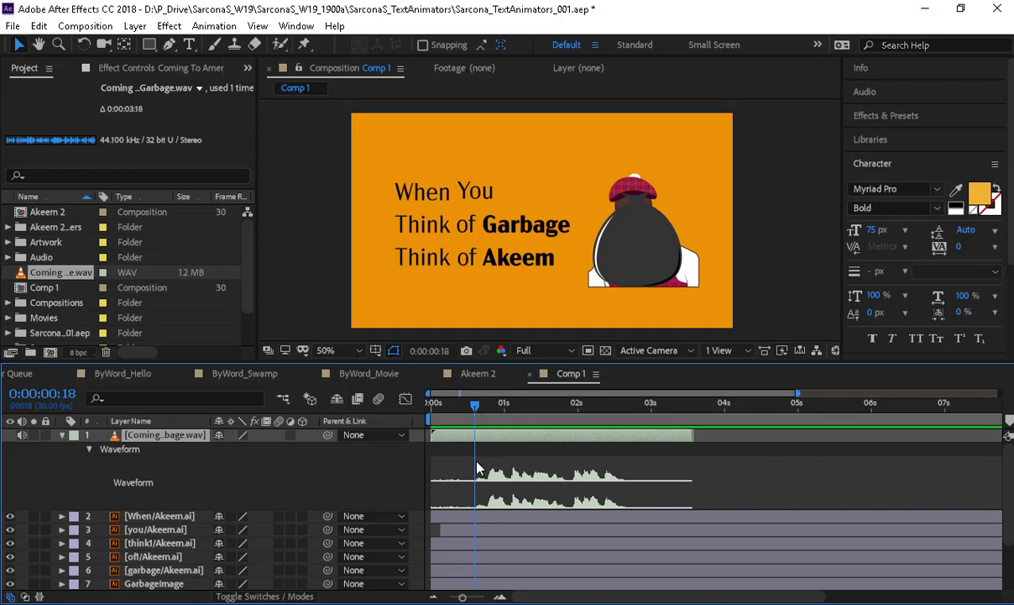
drag(471, 527, 540, 527)
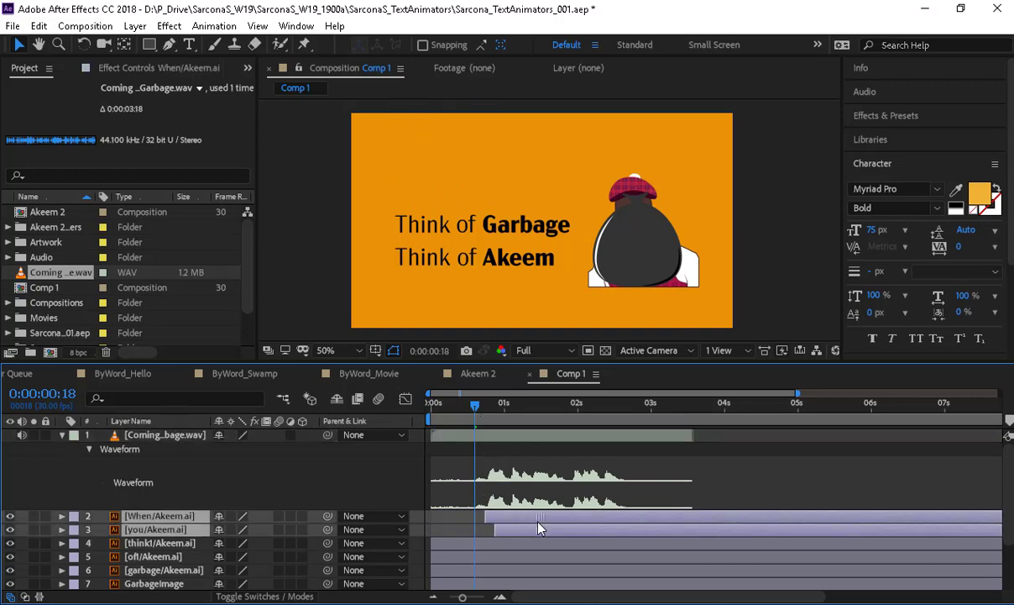
click(454, 526)
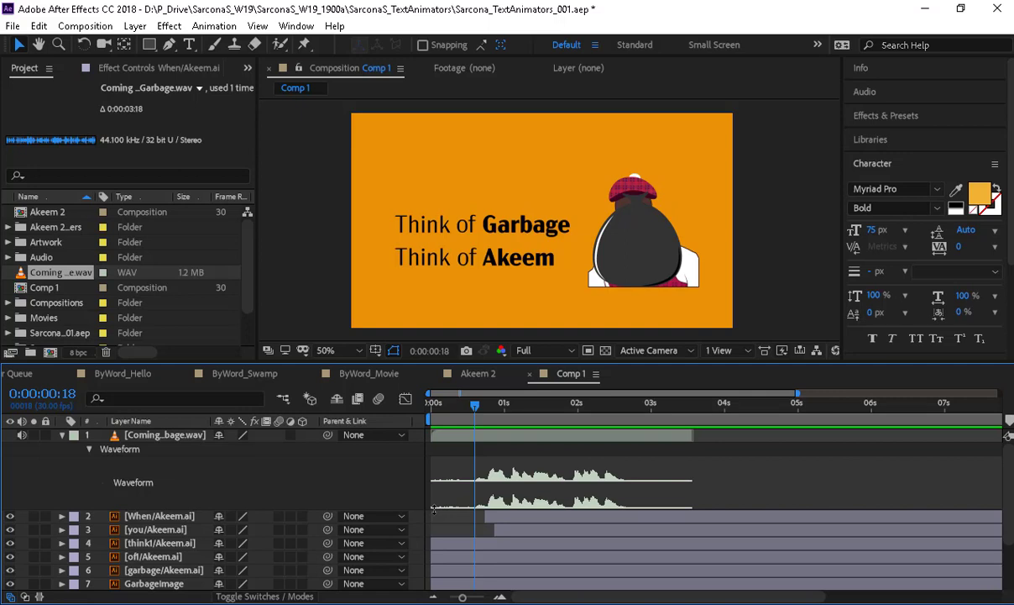
- Preview the When You drop-in and extend the work area end slightly past 0:00:01:08
click(539, 418)
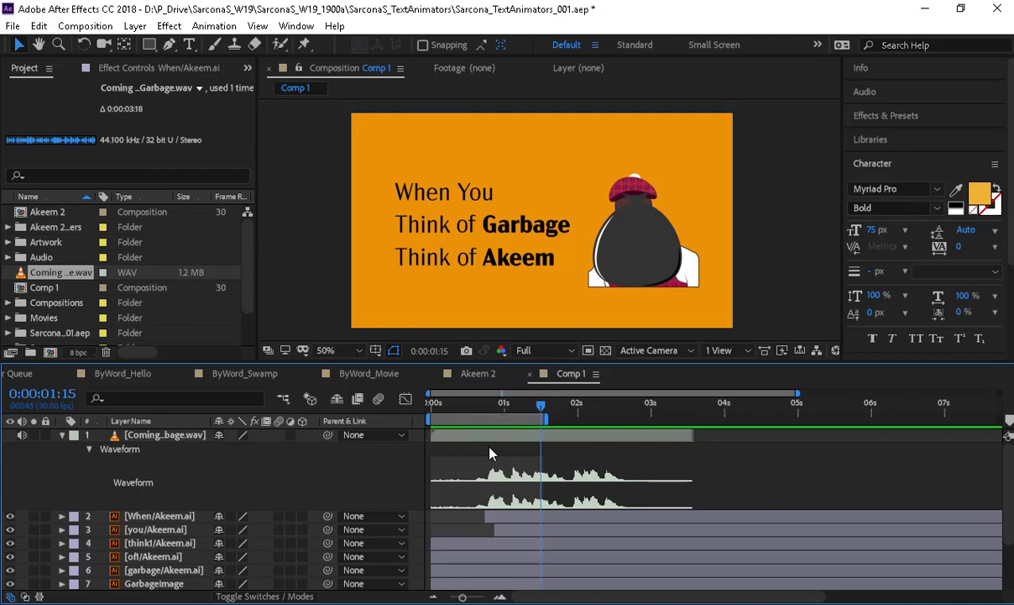
key(space)
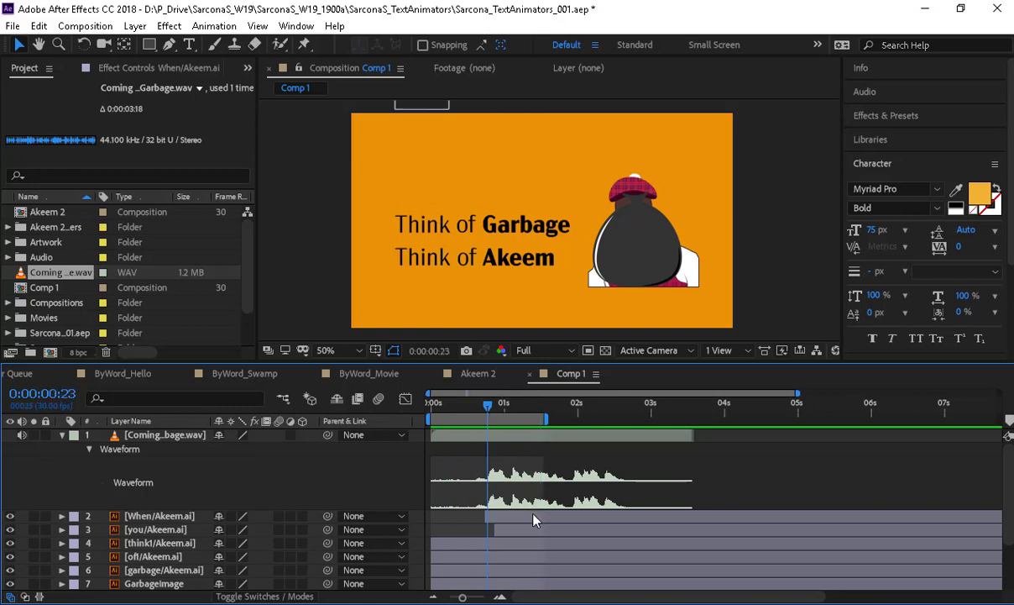
click(533, 521)
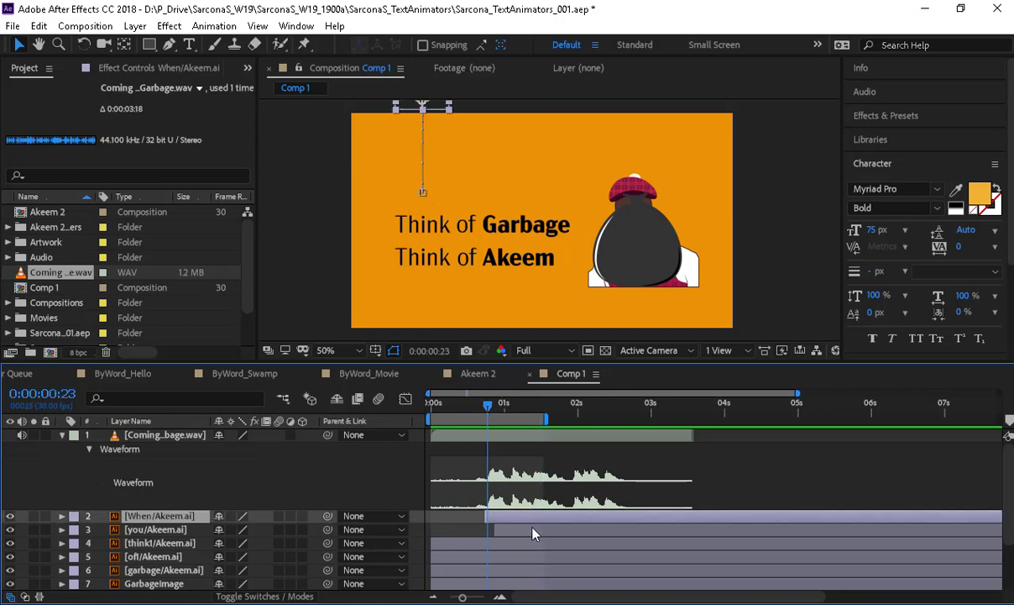
key(space)
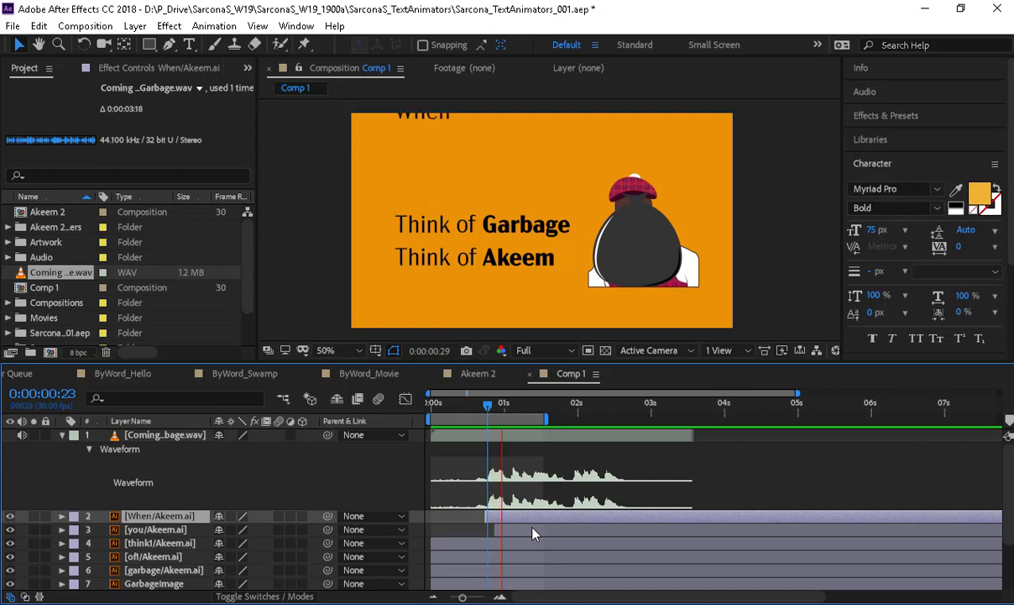
key(space)
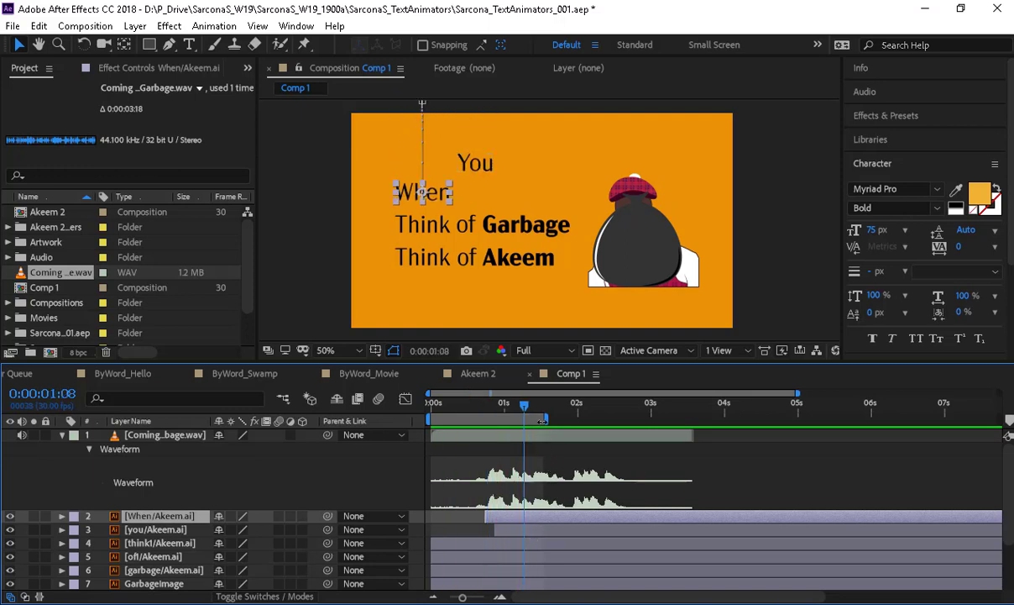
drag(546, 420, 555, 420)
- Move the second Position keyframes of When and you earlier to 0:00:01:07, then replay from the start
shift+click(527, 532)
key(p)
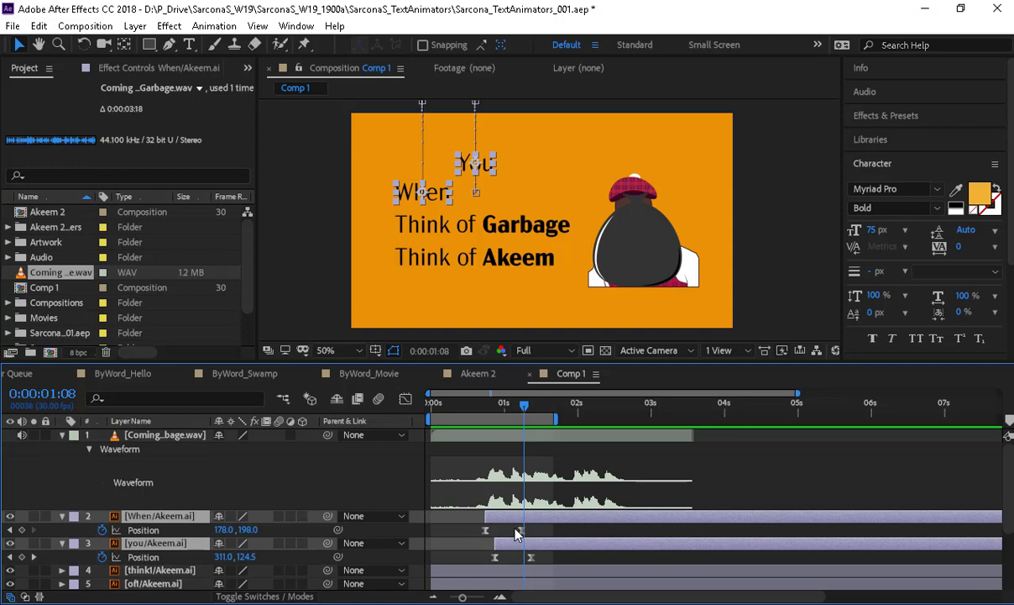
drag(514, 527, 536, 564)
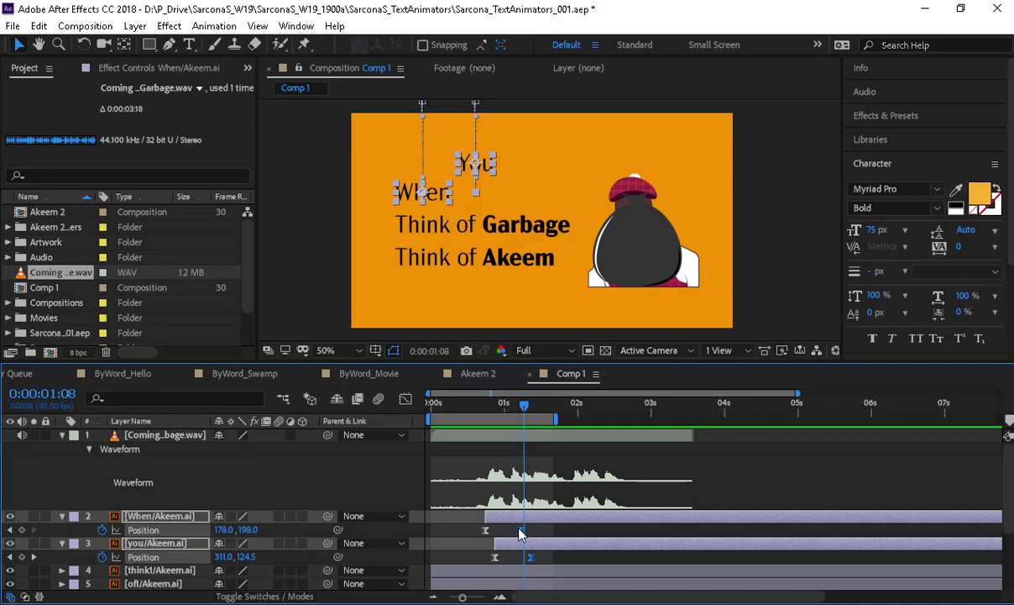
mouse_move(521, 534)
mouse_down()
mouse_move(495, 530)
mouse_move(505, 545)
mouse_up()
click(511, 517)
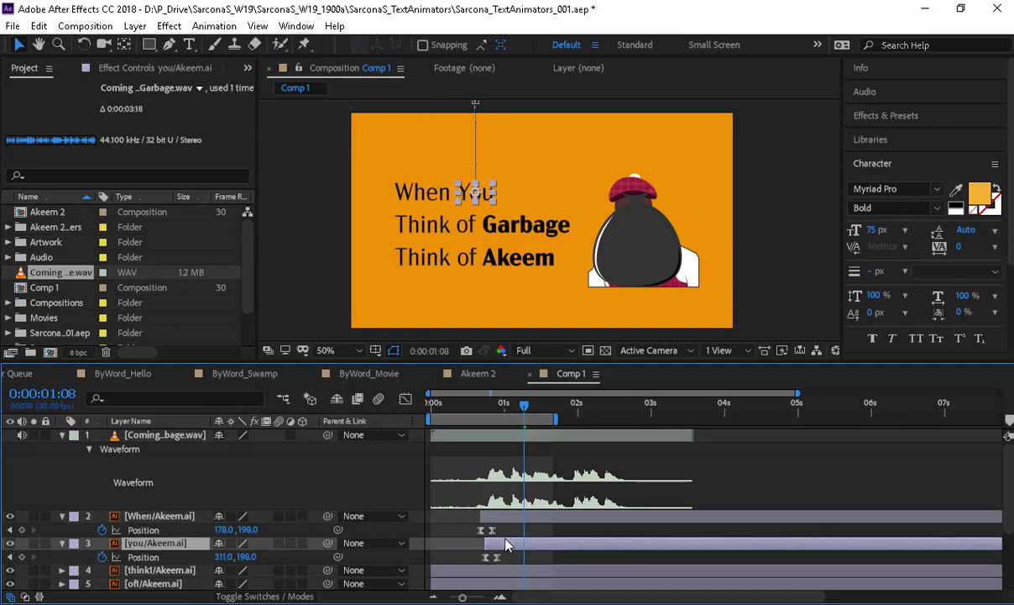
click(477, 411)
drag(421, 410, 420, 411)
key(space)
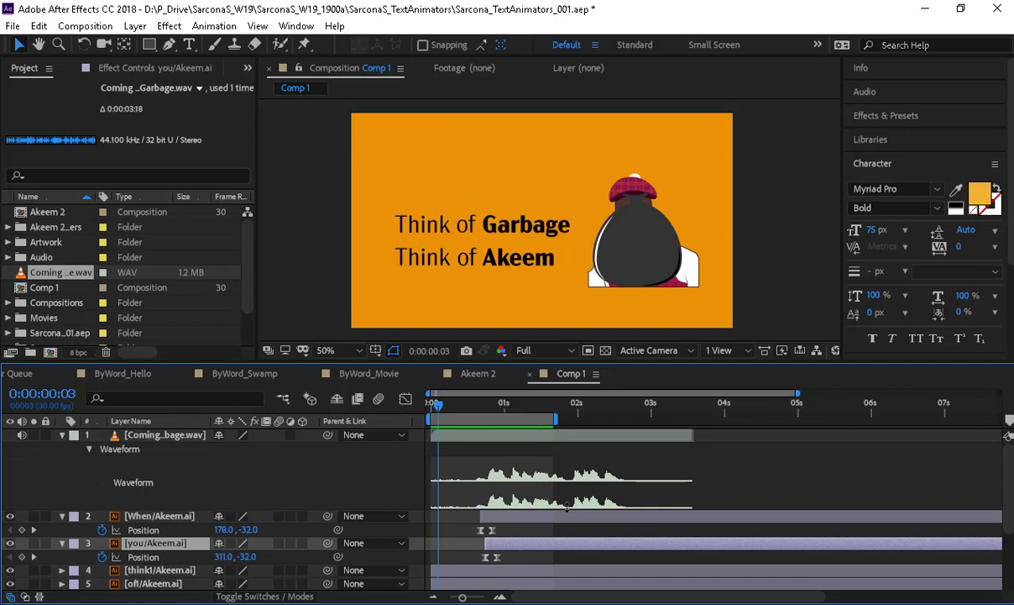
- Collapse When and you, then add Position keyframes to the think1 and of layers
click(62, 515)
click(61, 529)
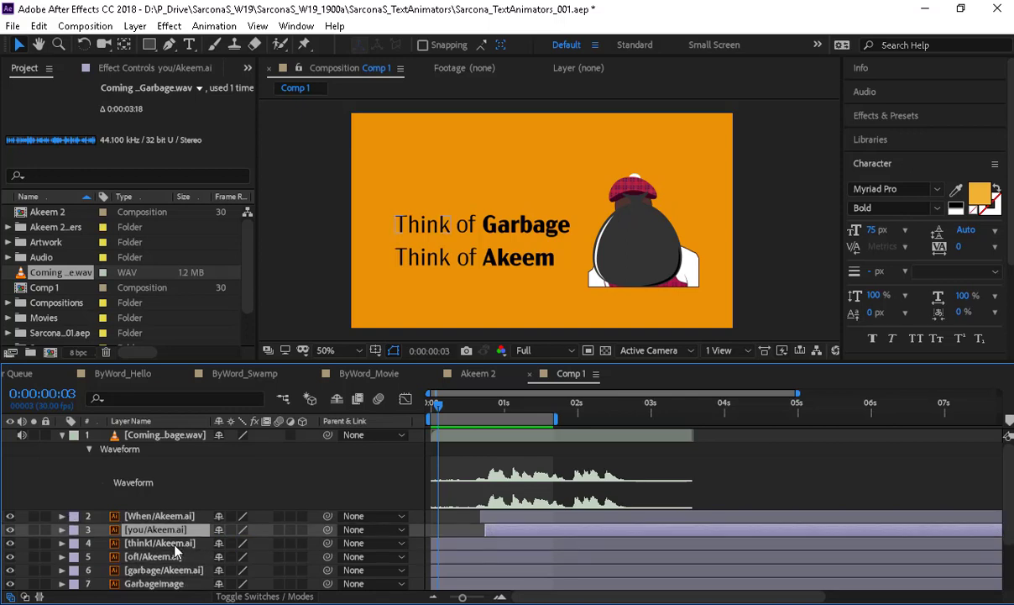
click(160, 542)
shift+click(199, 570)
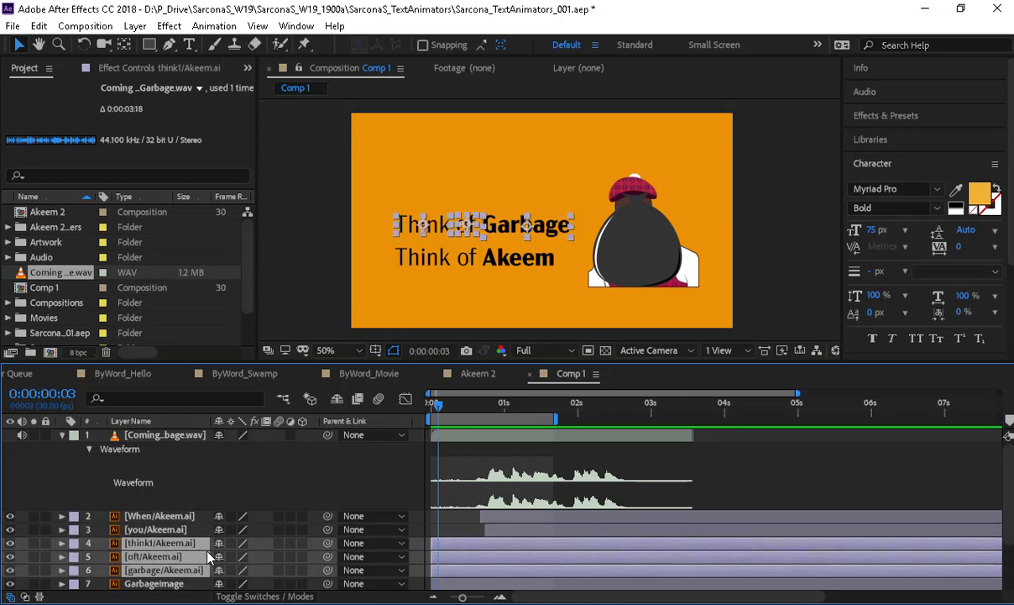
click(273, 491)
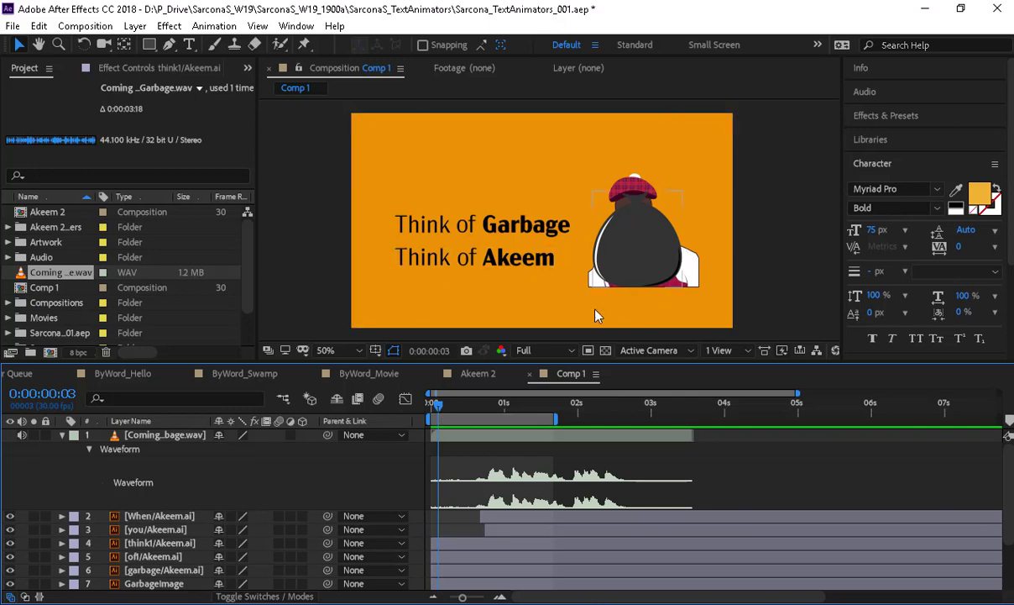
click(183, 546)
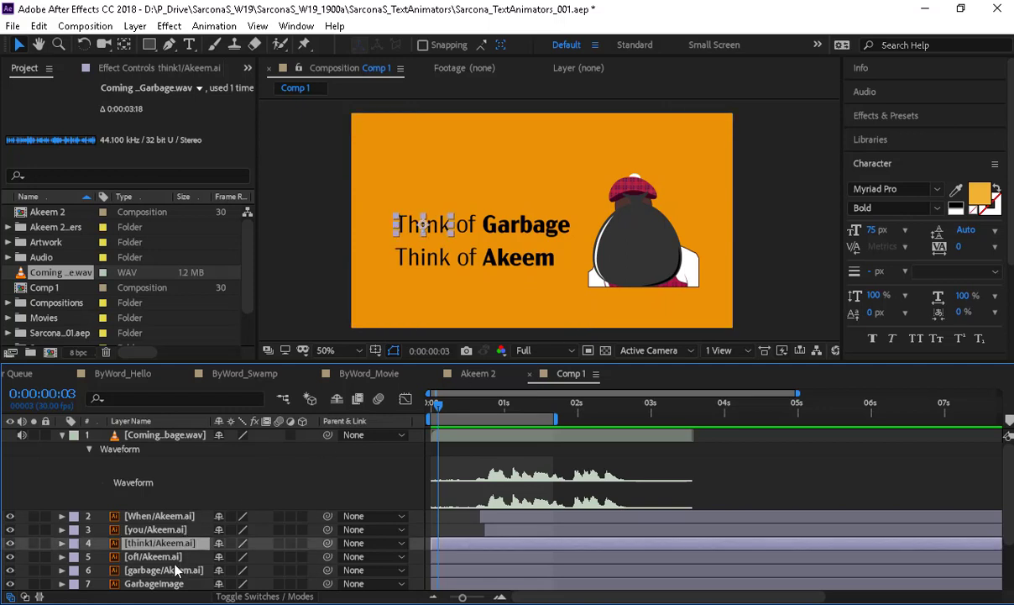
shift+click(168, 569)
key(p)
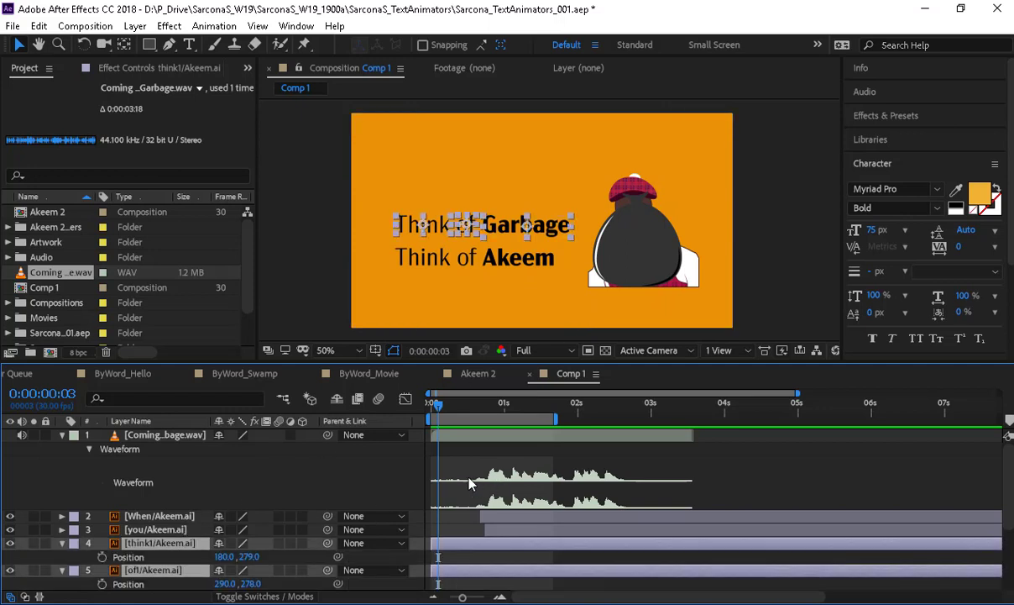
click(102, 556)
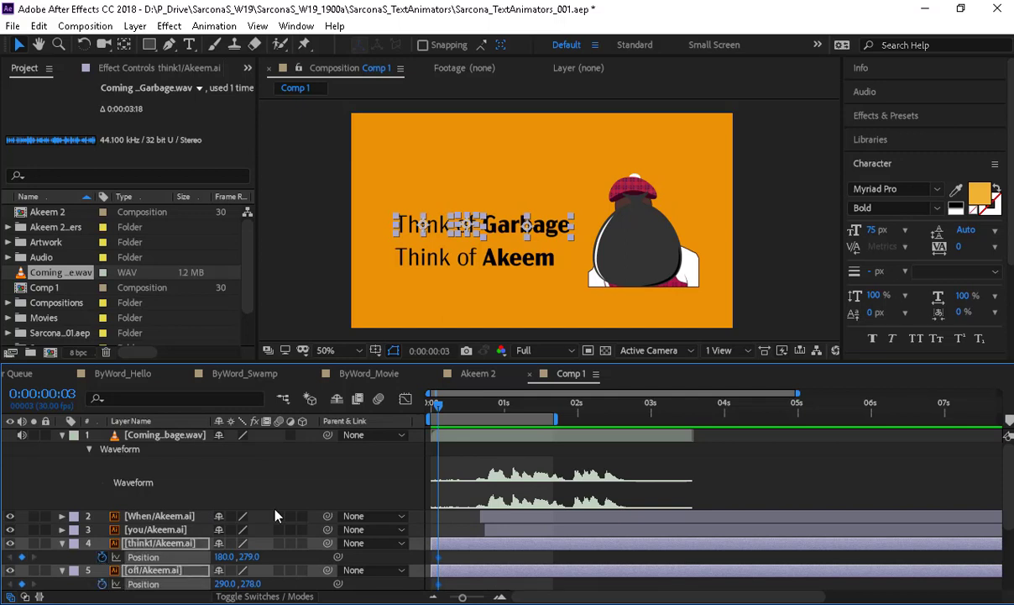
- Raise Think and of to about Y 216 at frame 0 and shift both layers later in time
drag(439, 406, 423, 414)
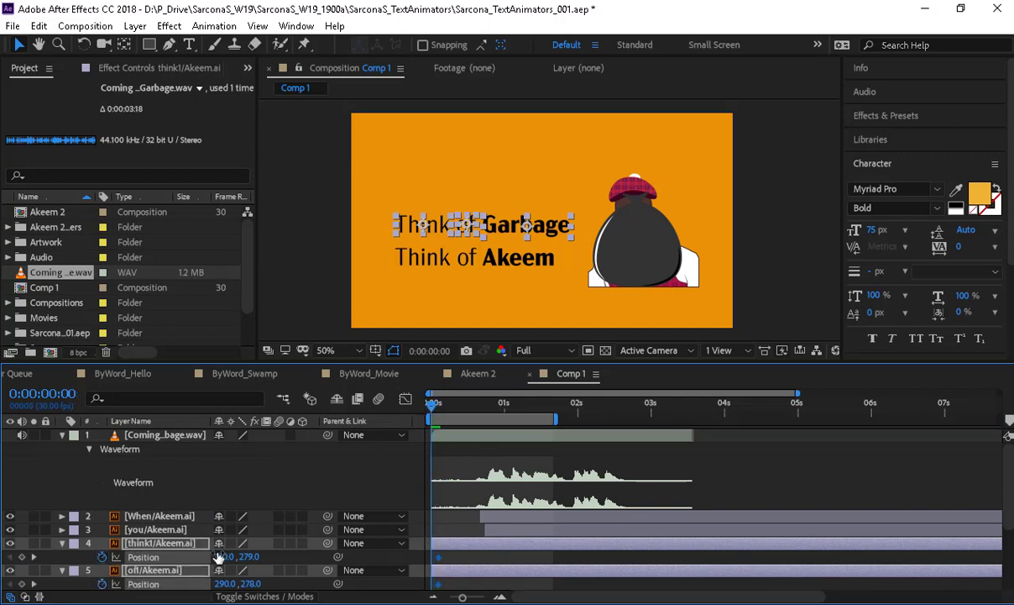
drag(251, 557, 254, 561)
drag(252, 561, 202, 556)
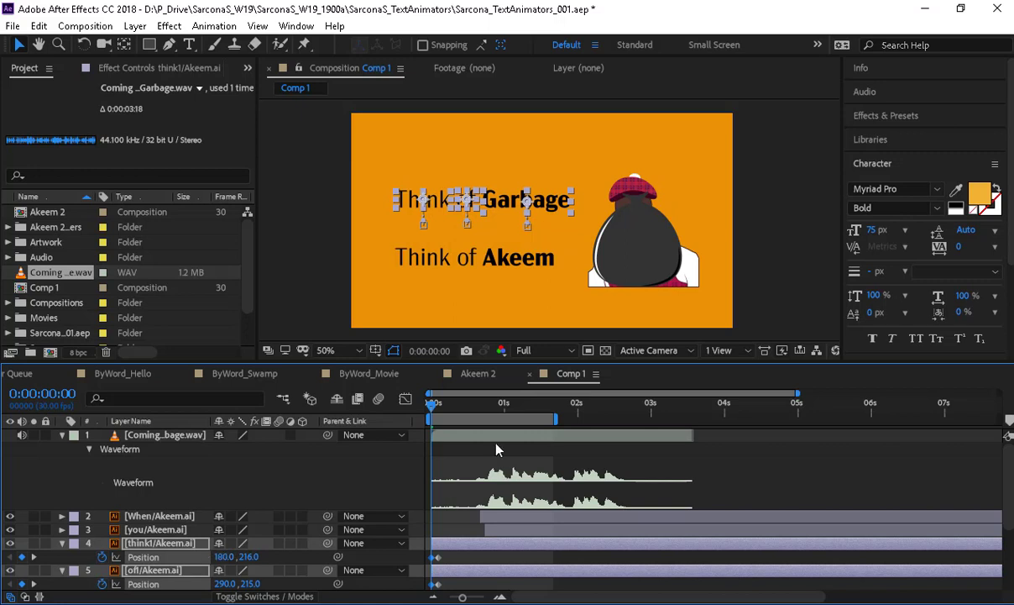
drag(485, 418, 418, 419)
drag(499, 549, 561, 540)
drag(494, 416, 504, 417)
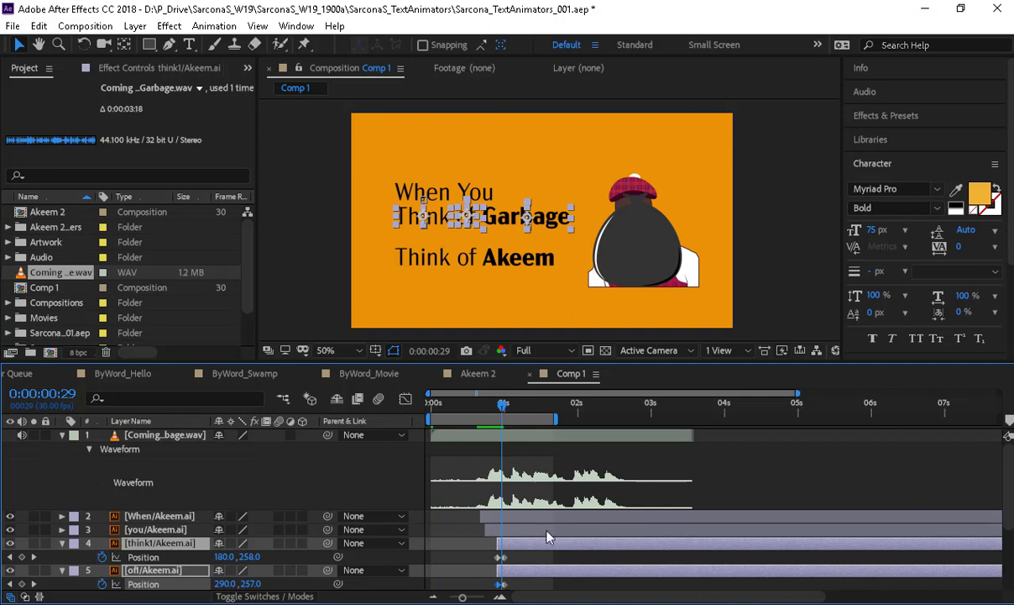
drag(541, 554, 544, 550)
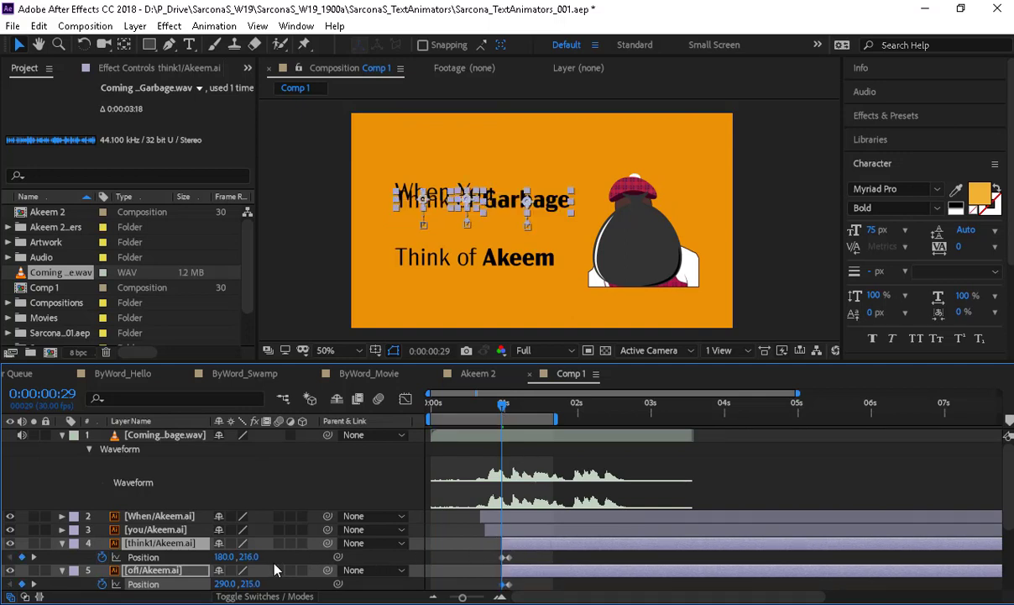
drag(244, 556, 230, 557)
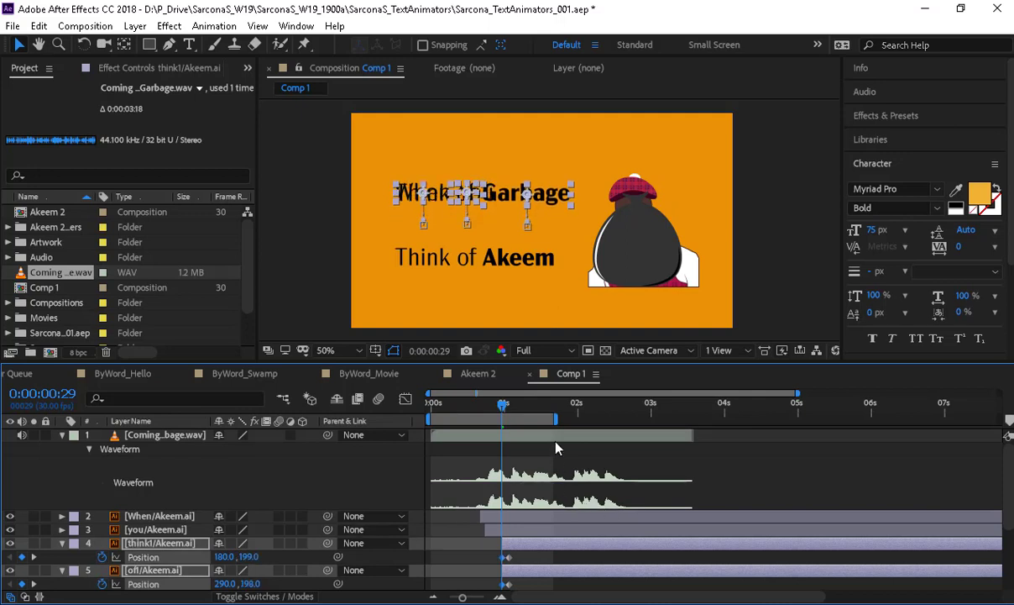
click(453, 550)
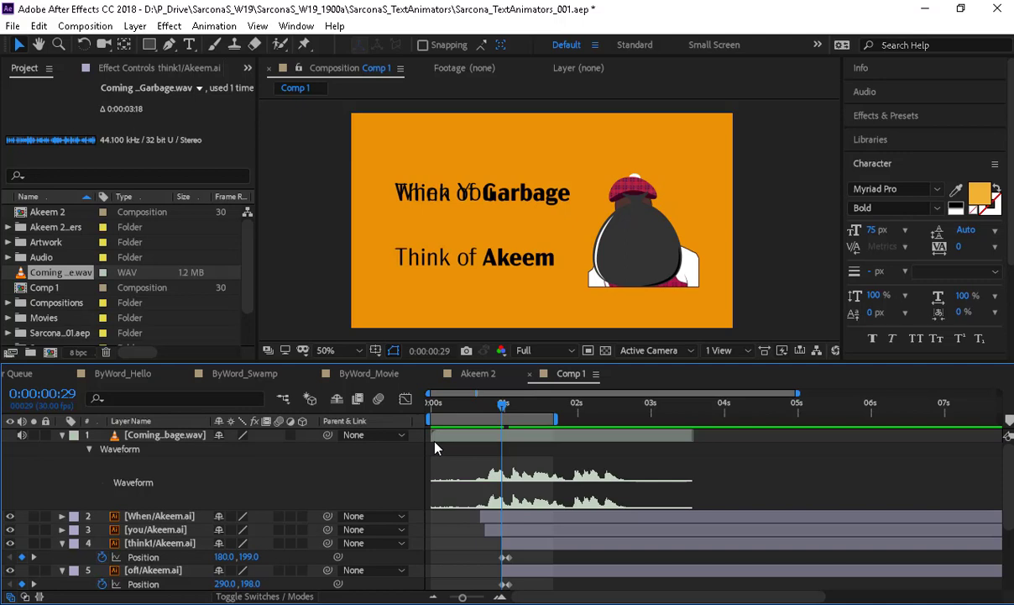
- Draw a solid blue rectangle over the Think of Garbage line, then create a new Comp 2
click(149, 44)
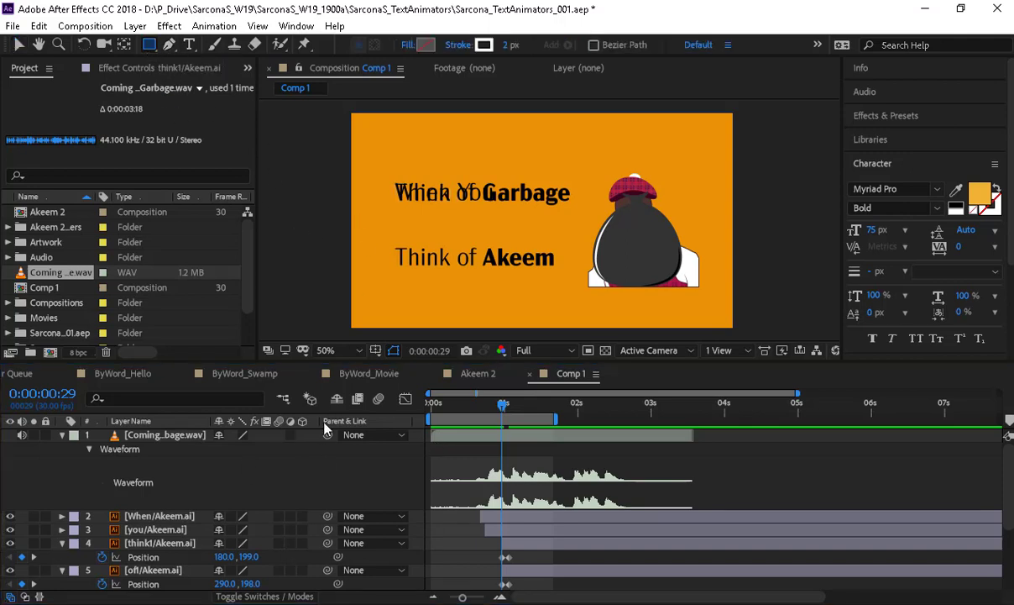
drag(390, 216, 588, 244)
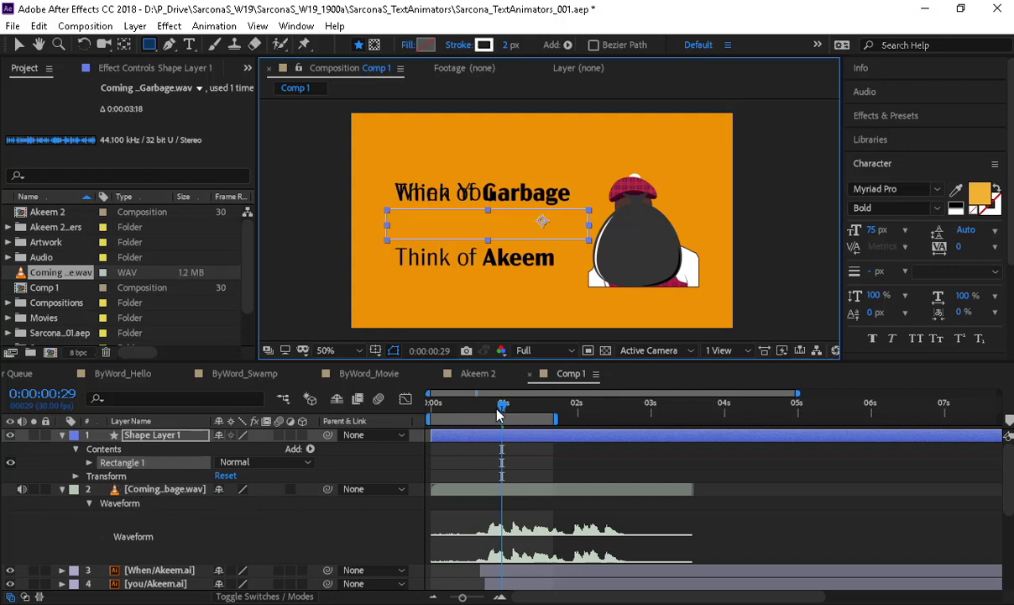
drag(502, 405, 509, 428)
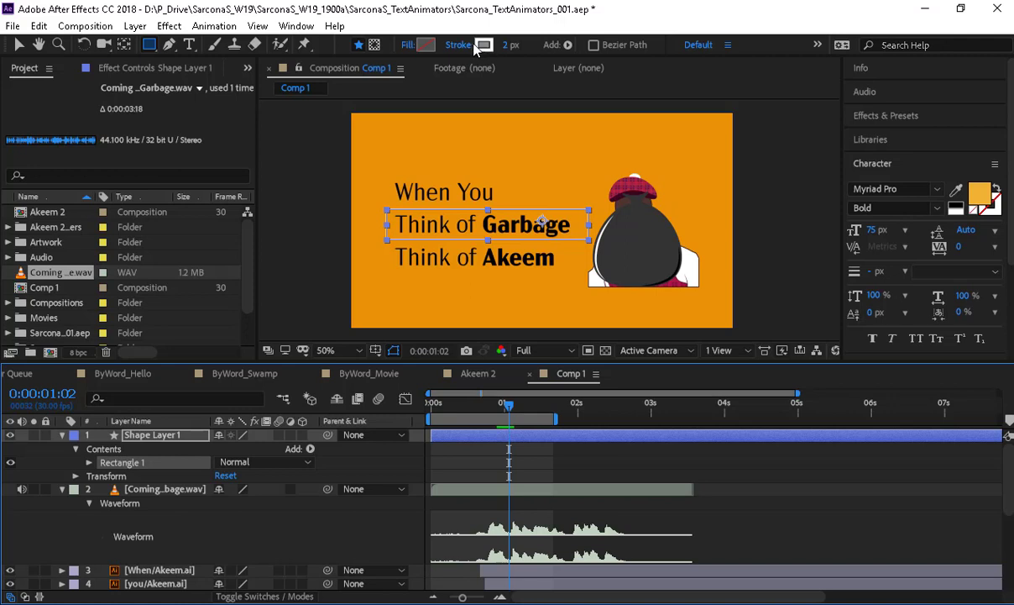
click(408, 44)
click(46, 44)
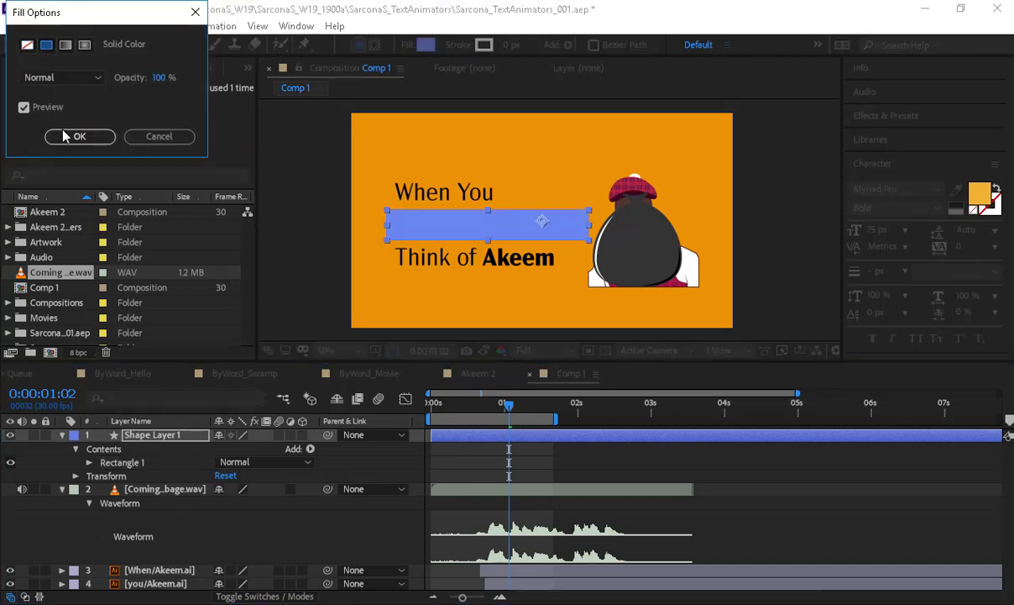
key(Return)
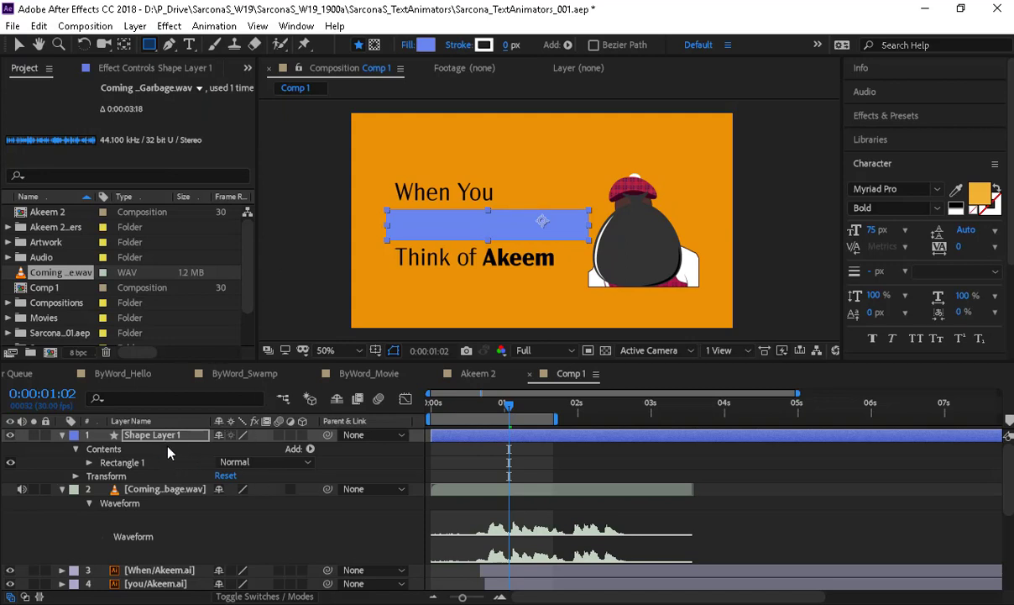
key(ctrl+n)
key(Return)
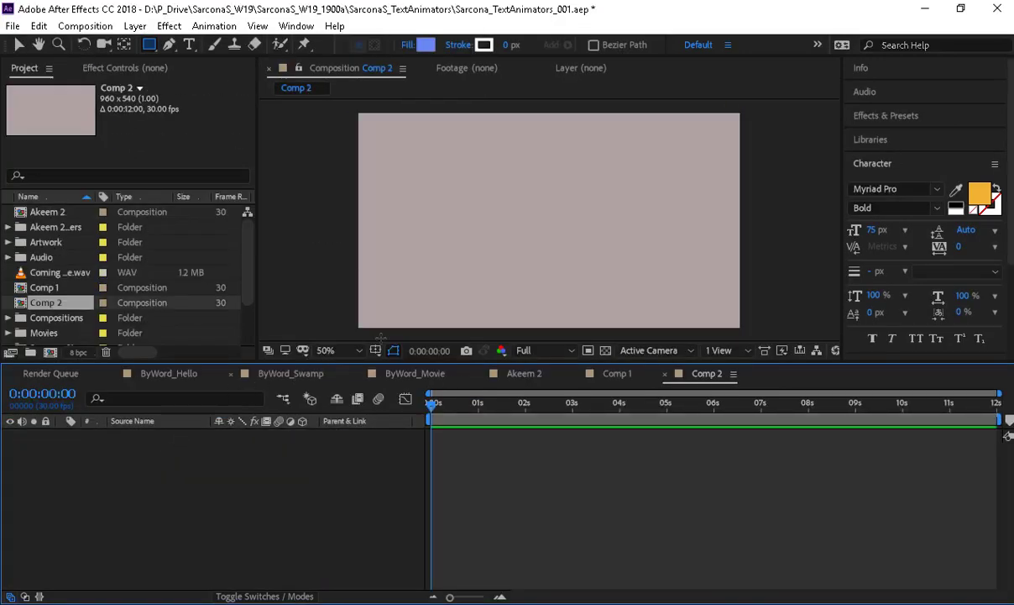
- In Comp 2, draw a blue rectangle and add a text layer reading 'TEXT' beneath it
mouse_move(409, 165)
mouse_down()
mouse_move(491, 221)
mouse_move(558, 250)
mouse_up()
key(ctrl+t)
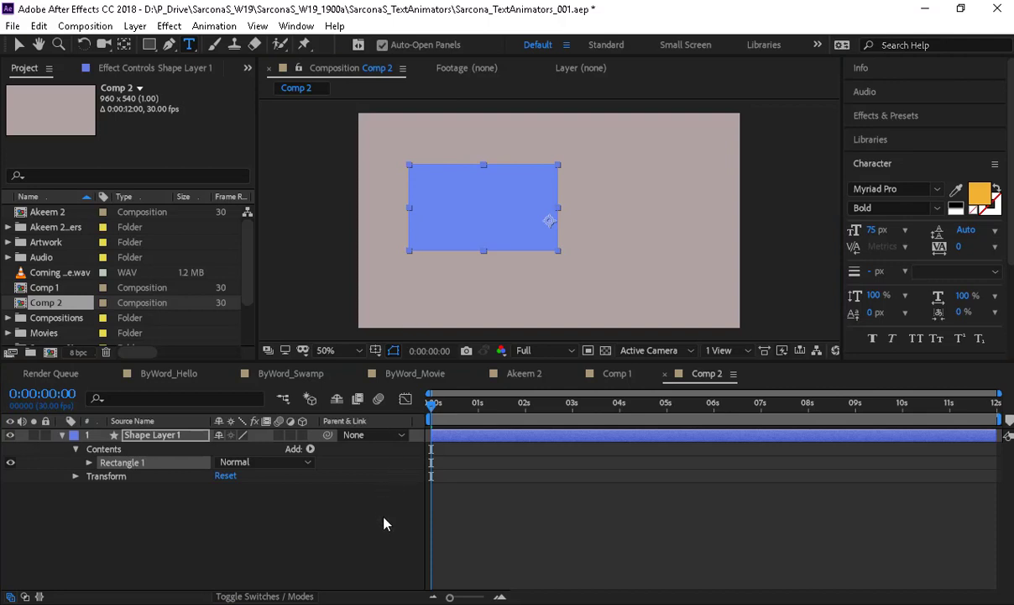
click(472, 283)
text(TEXT)
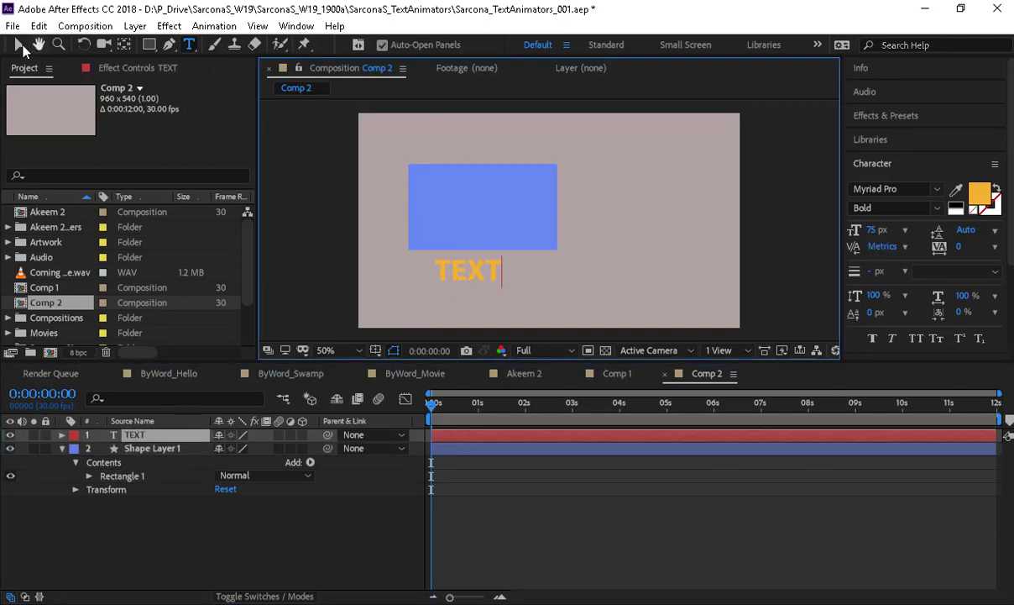
click(18, 45)
mouse_move(459, 268)
mouse_down()
mouse_move(473, 270)
mouse_move(475, 221)
mouse_move(474, 276)
mouse_up()
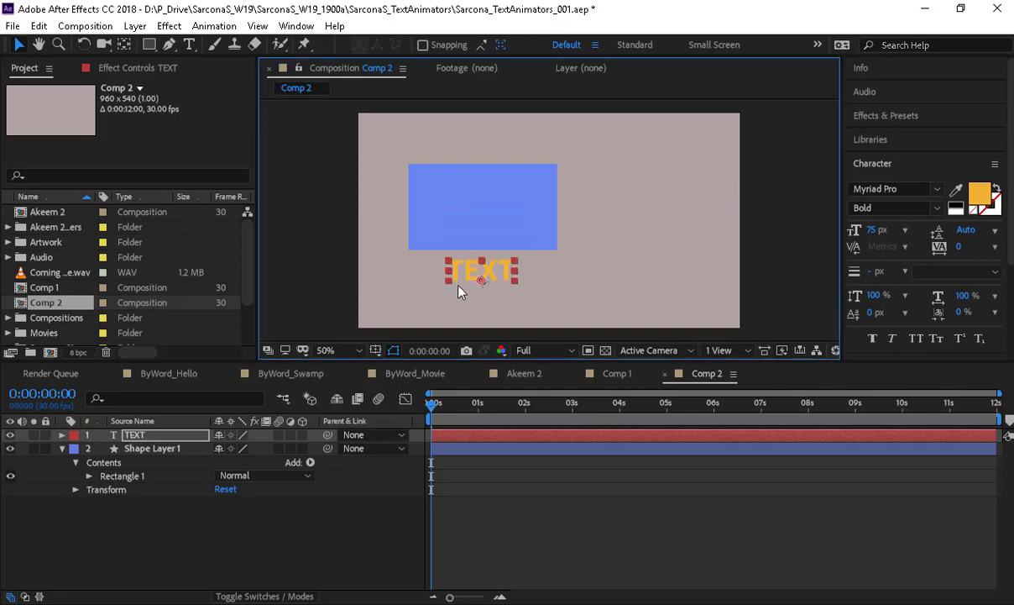
- Keyframe TEXT dropping from Y 328 to 428 and stack it below Shape Layer 1
key(p)
drag(254, 449, 104, 453)
click(102, 449)
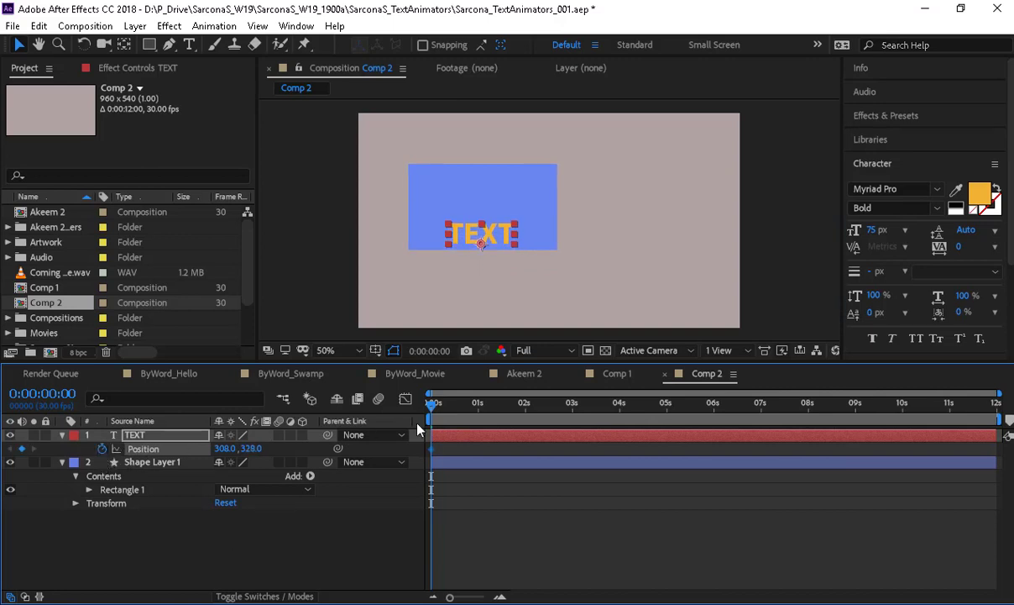
click(480, 404)
drag(255, 449, 336, 456)
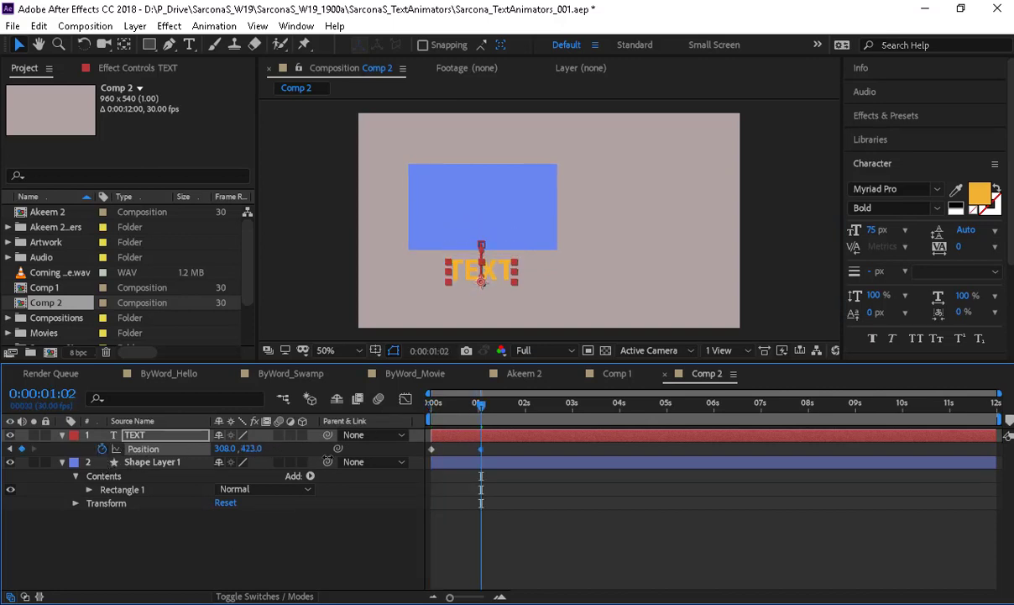
drag(480, 407, 384, 419)
key(Home)
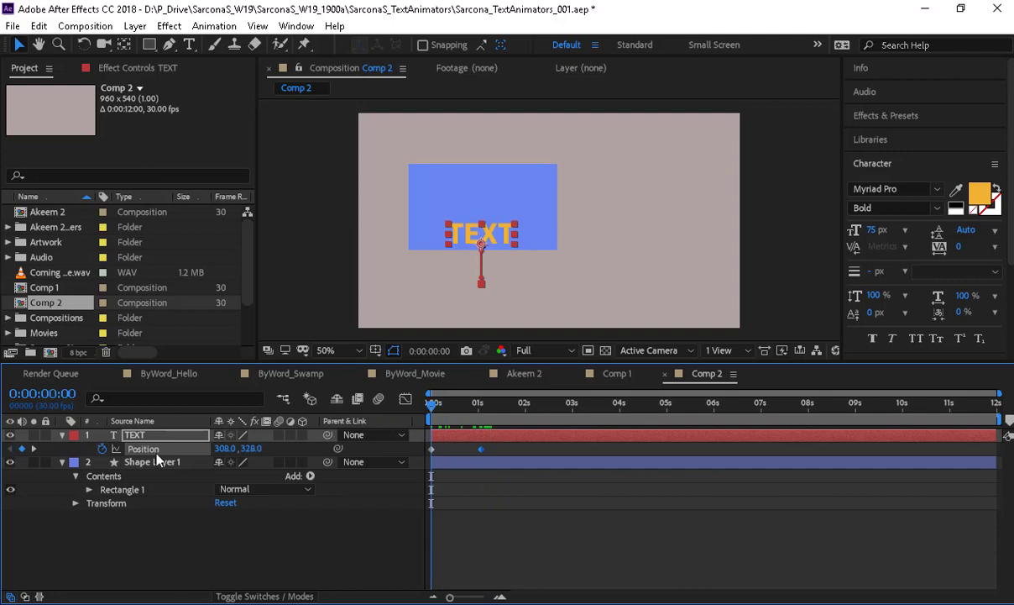
click(282, 596)
drag(176, 439, 182, 503)
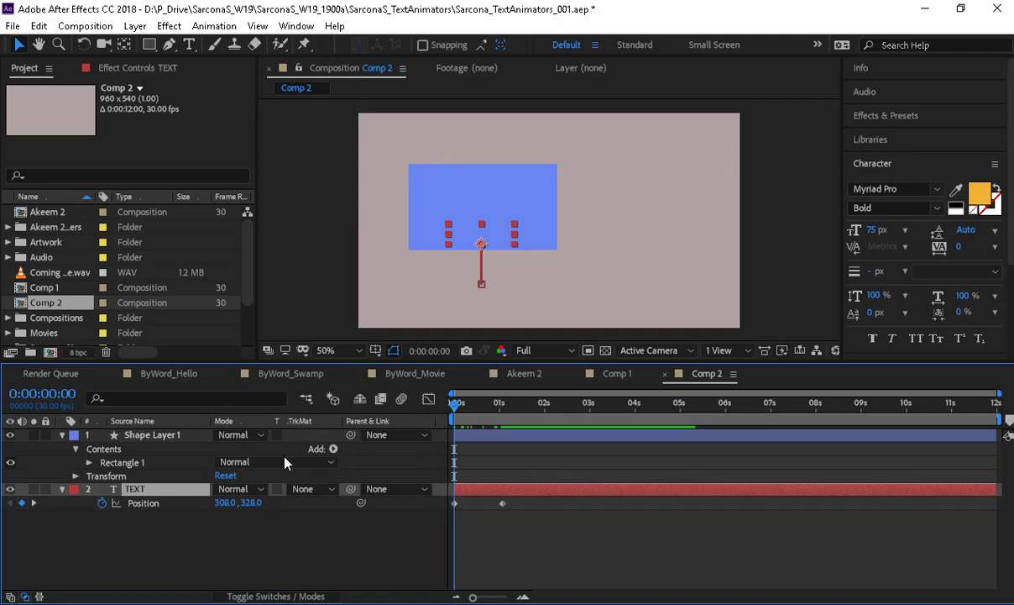
- Try Shape Layer 1 as an Alpha Matte, then Alpha Inverted Matte, on TEXT
click(315, 490)
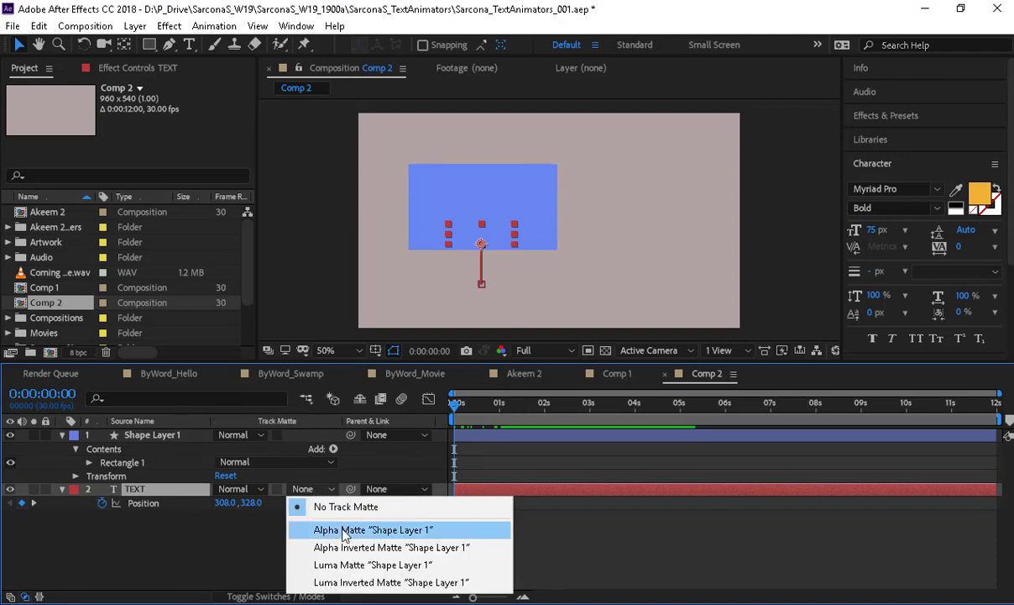
click(343, 531)
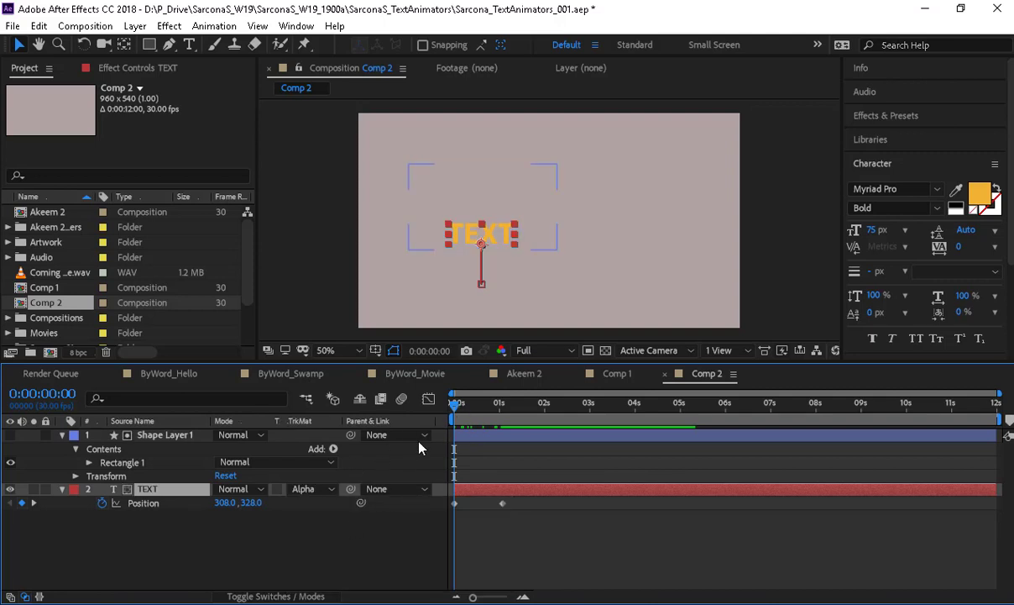
mouse_move(454, 403)
mouse_down()
mouse_move(495, 408)
mouse_move(457, 416)
mouse_up()
click(313, 488)
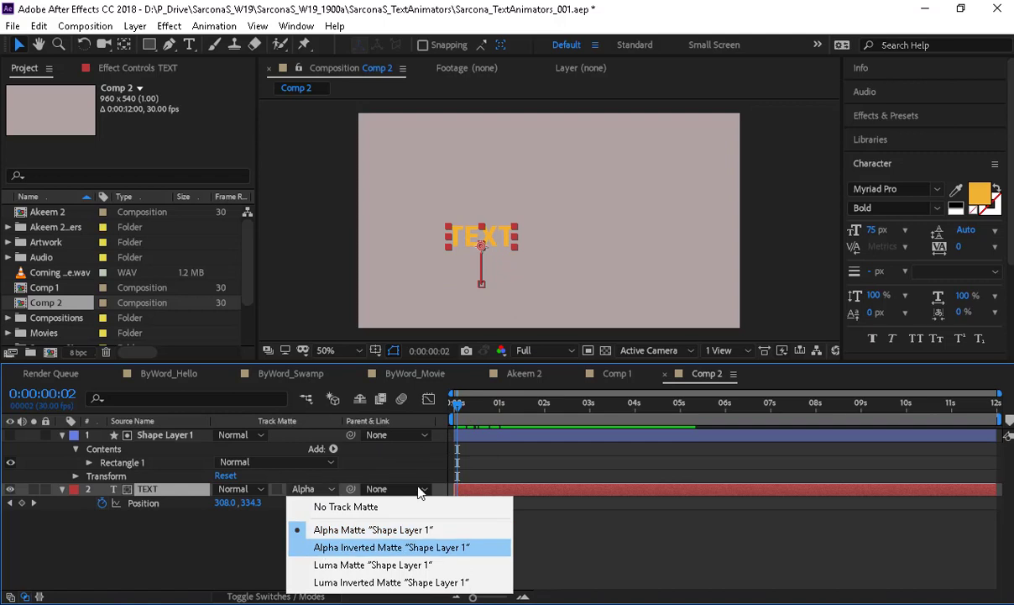
click(403, 546)
key(space)
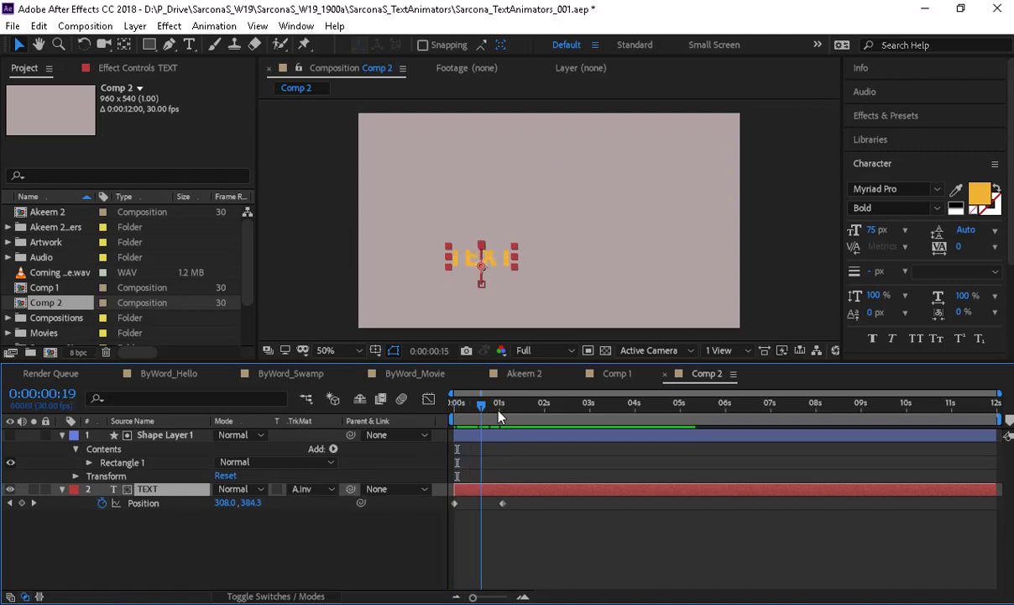
mouse_move(498, 410)
mouse_down()
mouse_move(424, 415)
mouse_move(509, 415)
mouse_up()
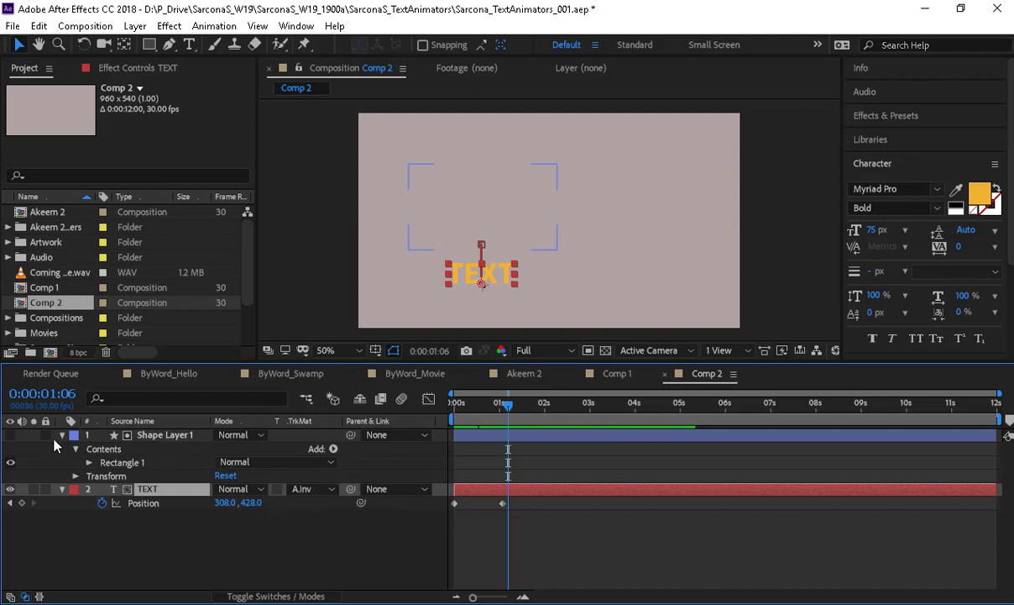
- Reset TEXT's track matte to None, show Shape Layer 1, and browse the Channel effects
click(312, 489)
click(312, 464)
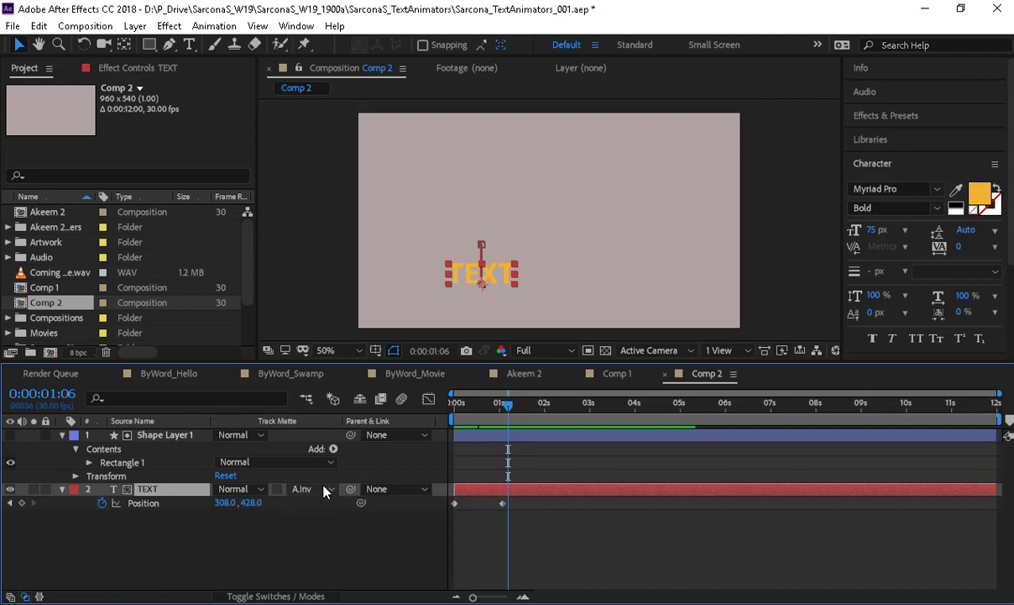
click(10, 434)
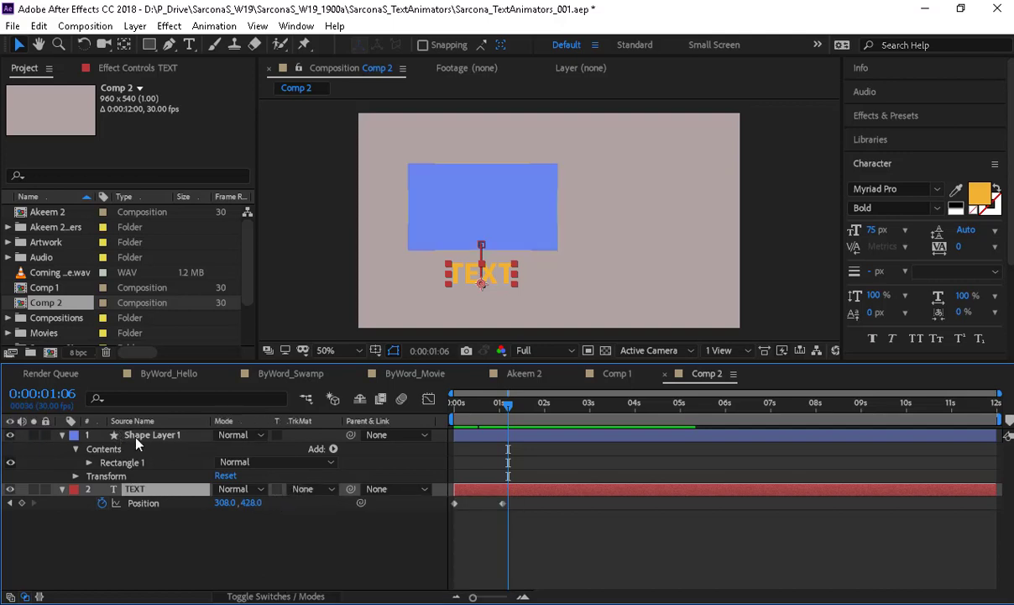
click(136, 435)
click(169, 26)
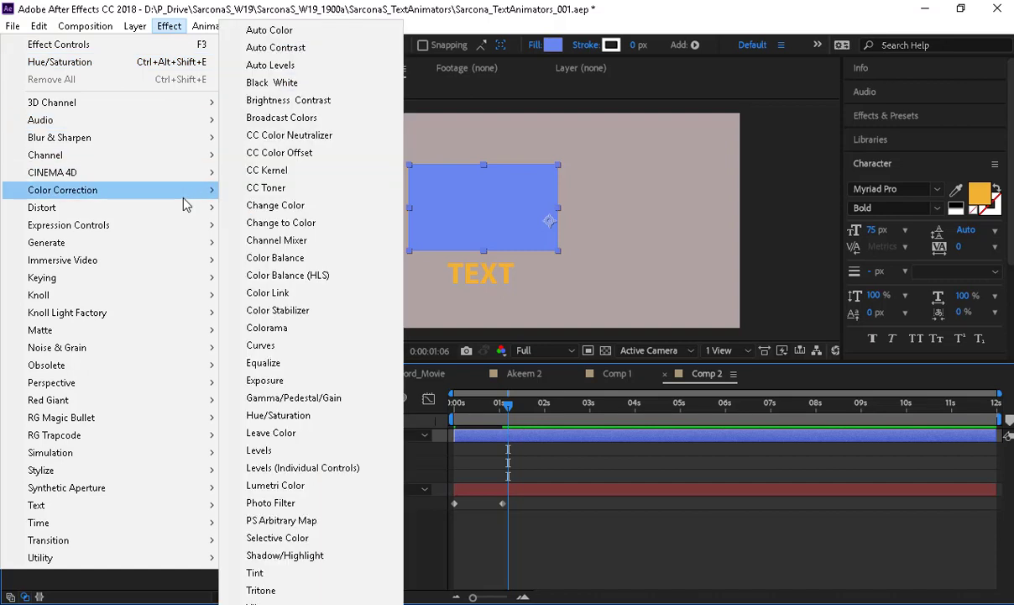
mouse_move(190, 165)
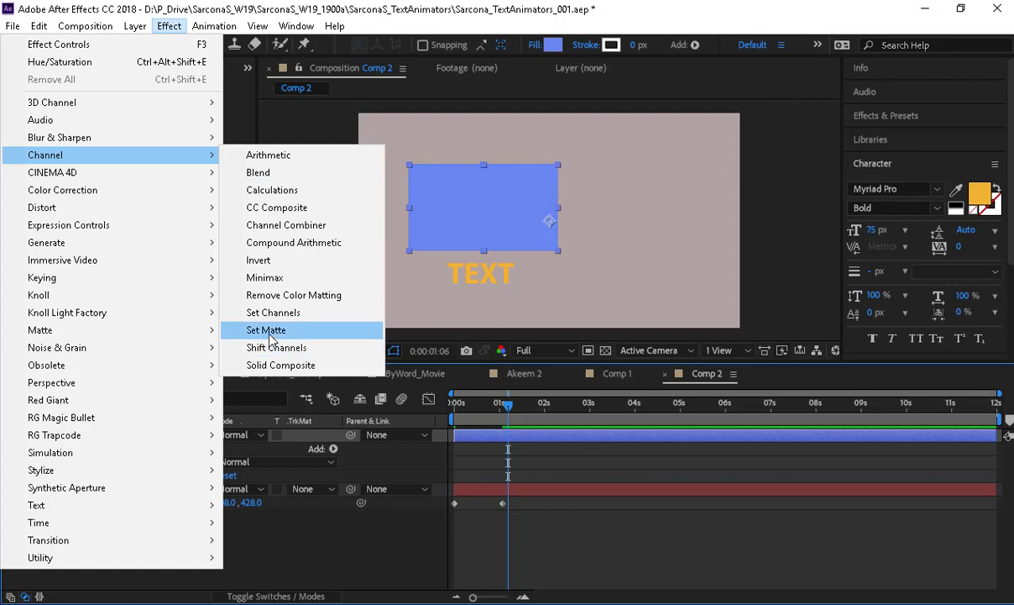
- Apply Set Matte to TEXT, taking its matte from Shape Layer 1
click(257, 530)
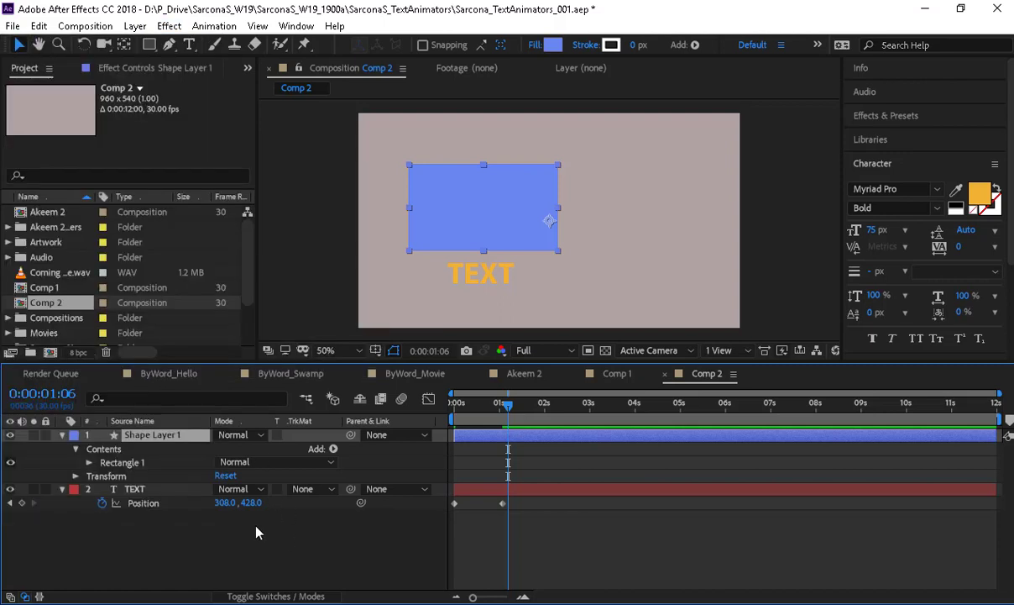
click(136, 490)
click(169, 26)
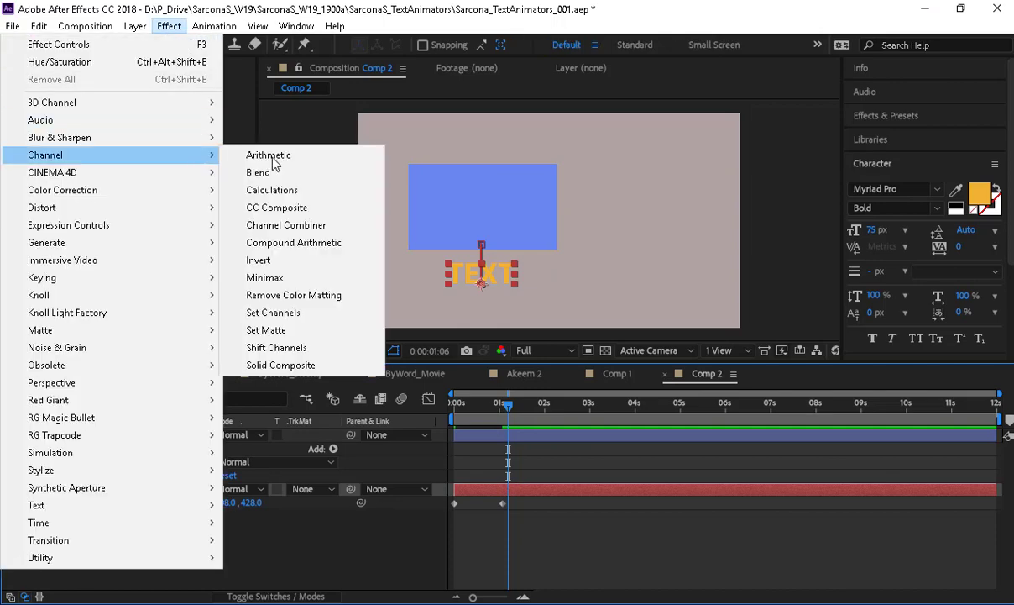
click(285, 331)
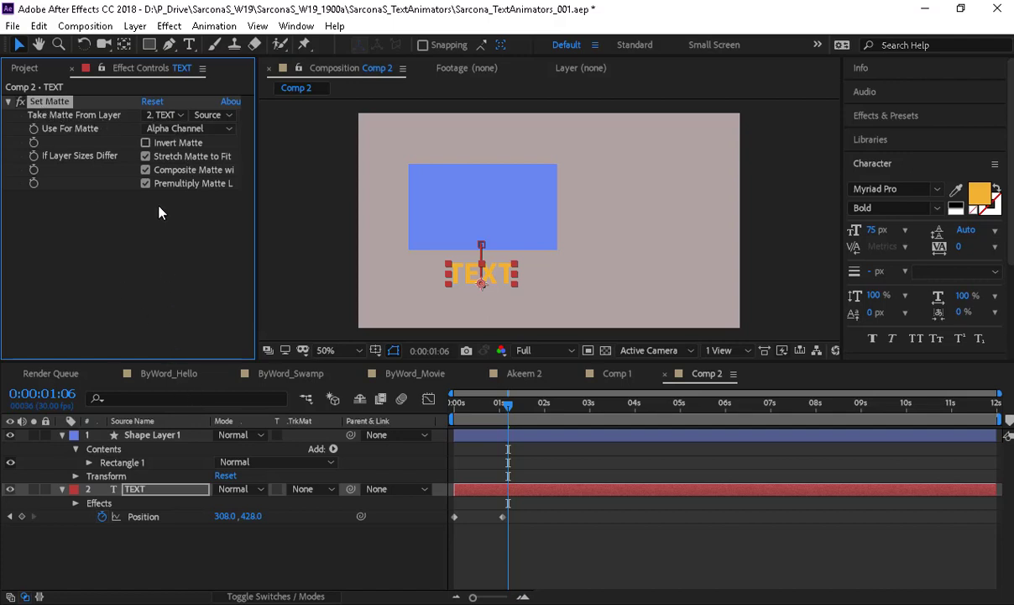
click(168, 115)
click(191, 156)
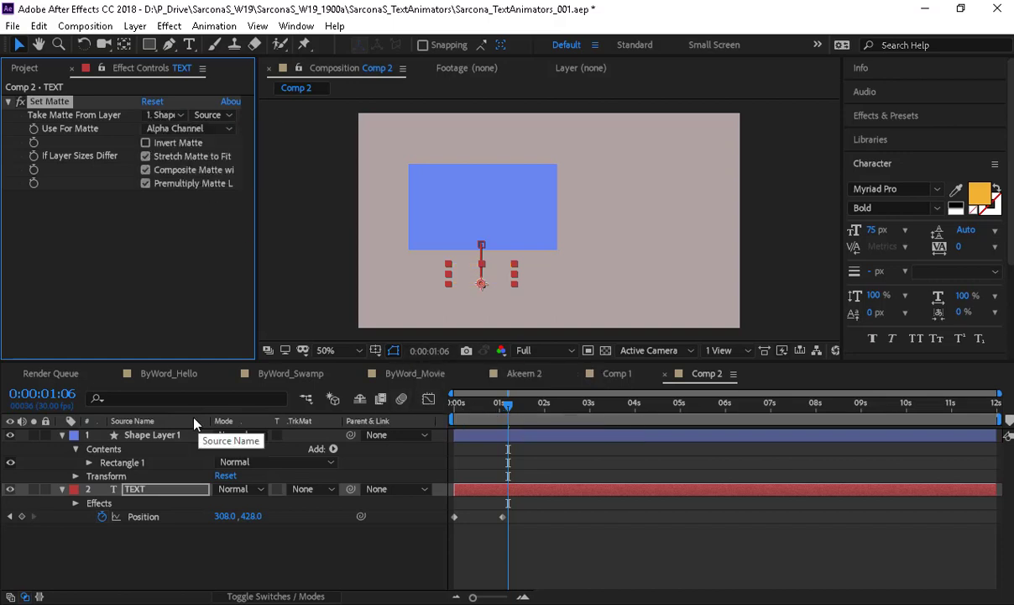
- Hide Shape Layer 1, check Invert Matte, and preview the drop-in
click(10, 435)
drag(503, 410, 466, 418)
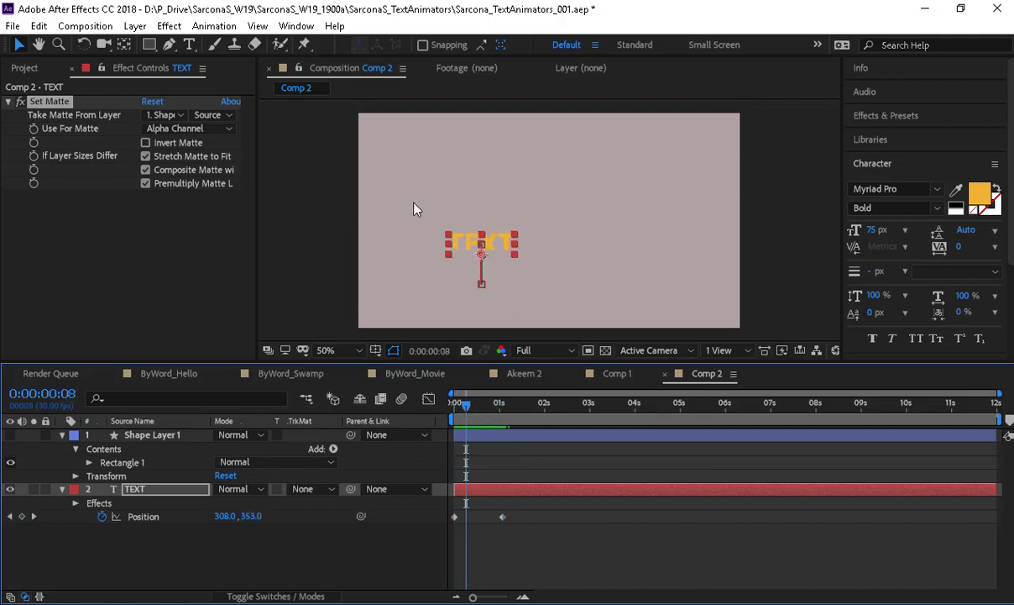
click(189, 147)
click(178, 142)
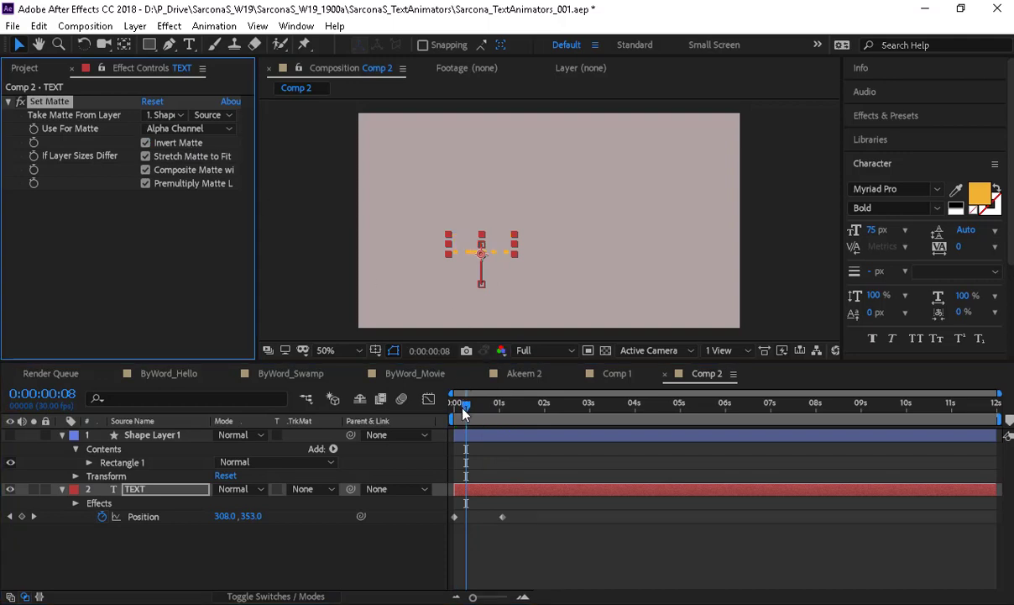
drag(454, 416, 525, 419)
key(space)
key(space)
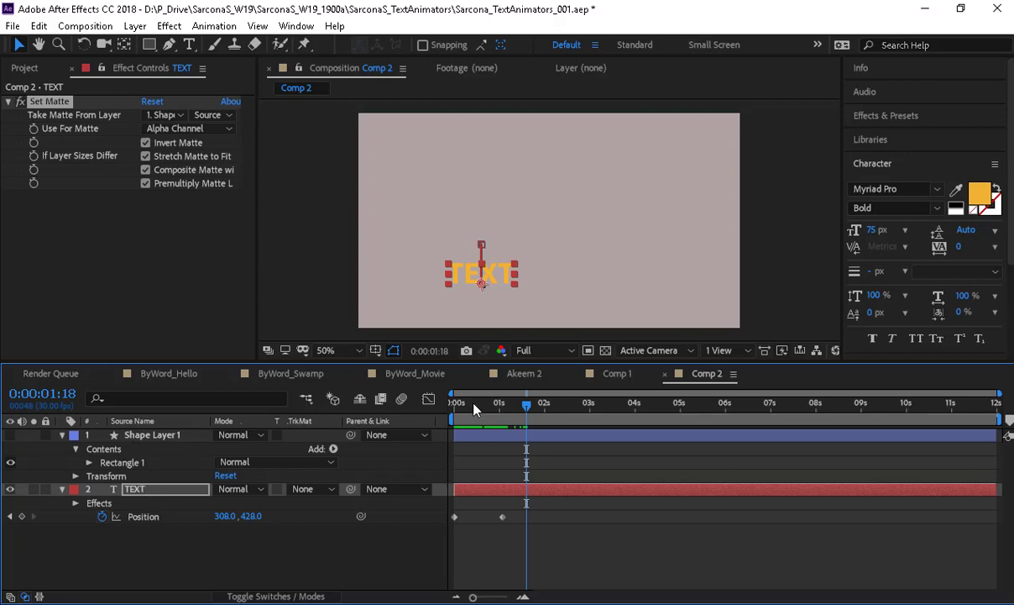
- Copy the think1/Akeem.ai layer from Comp 1 into Comp 2
click(618, 373)
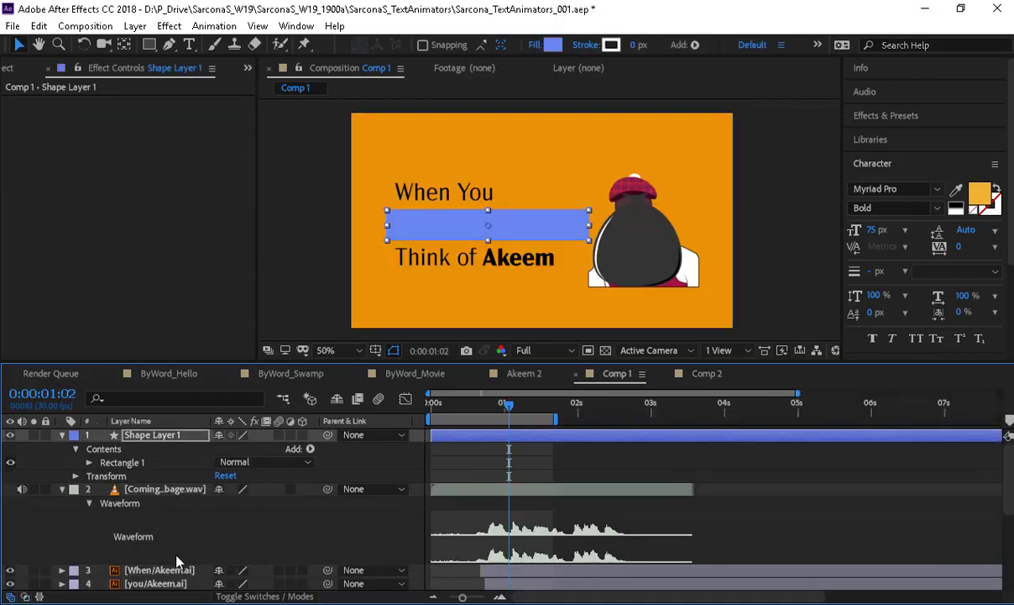
scroll(172, 558, down, 2)
click(155, 583)
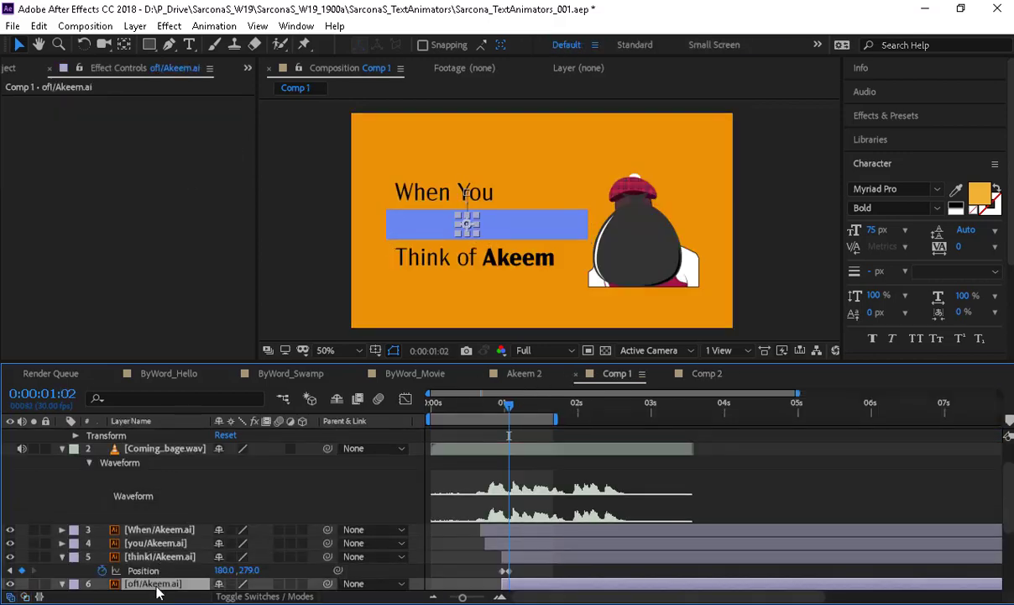
click(151, 556)
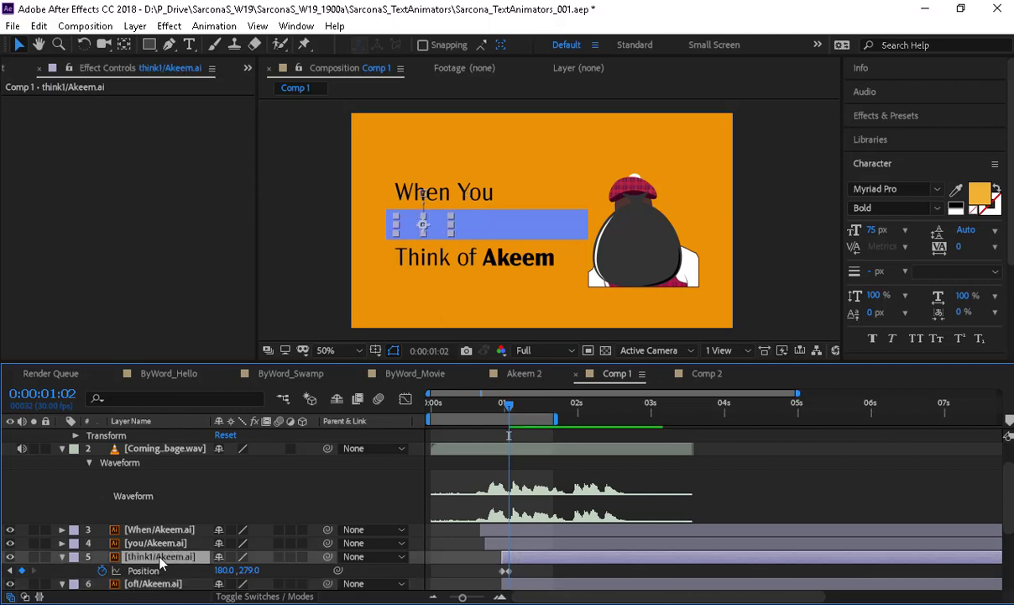
click(702, 374)
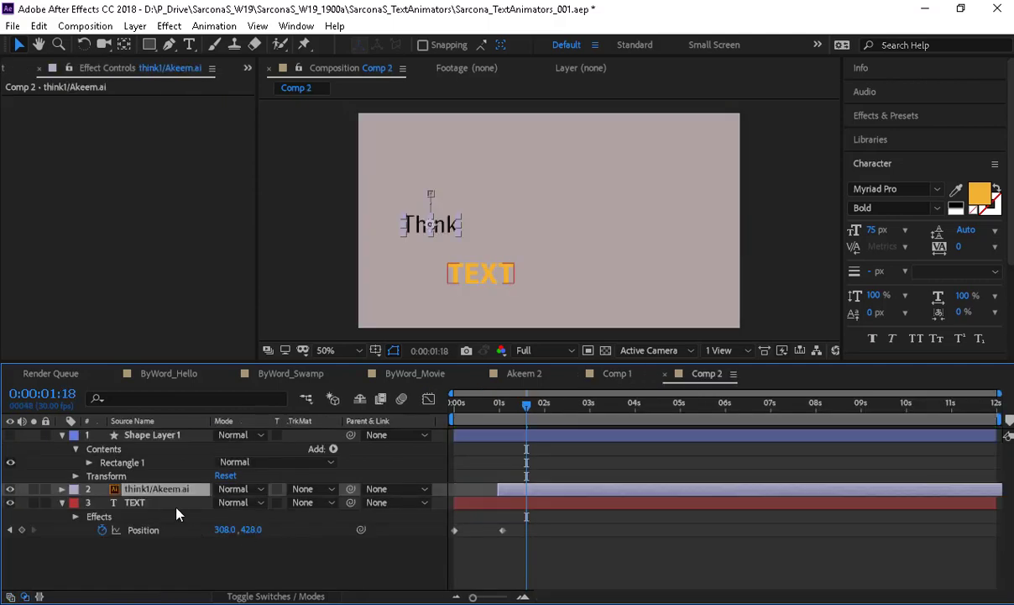
- Remove think1's Position animation, start it at 0s, and place it at 120, 309
key(p)
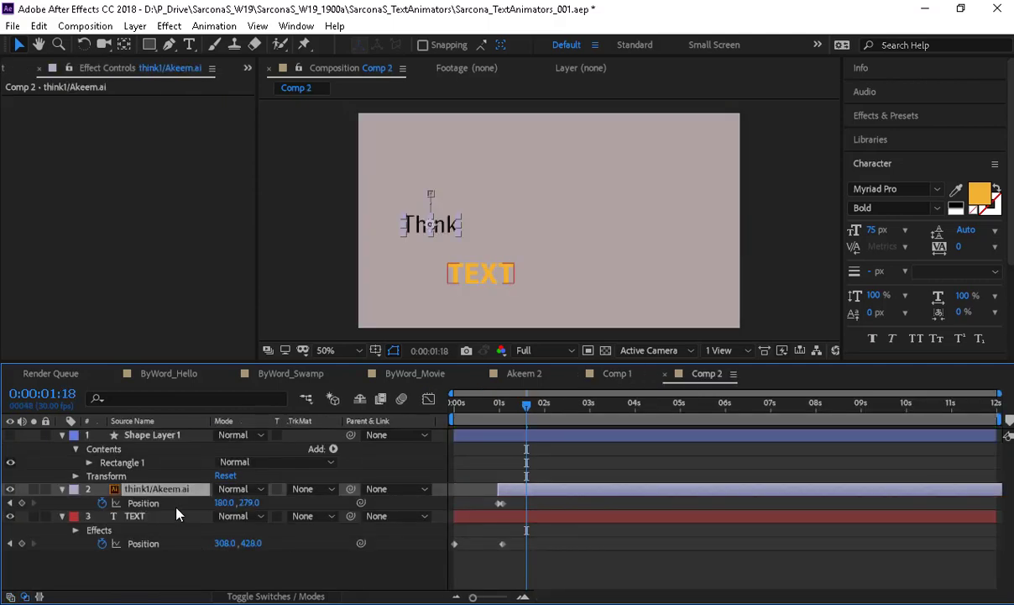
click(101, 502)
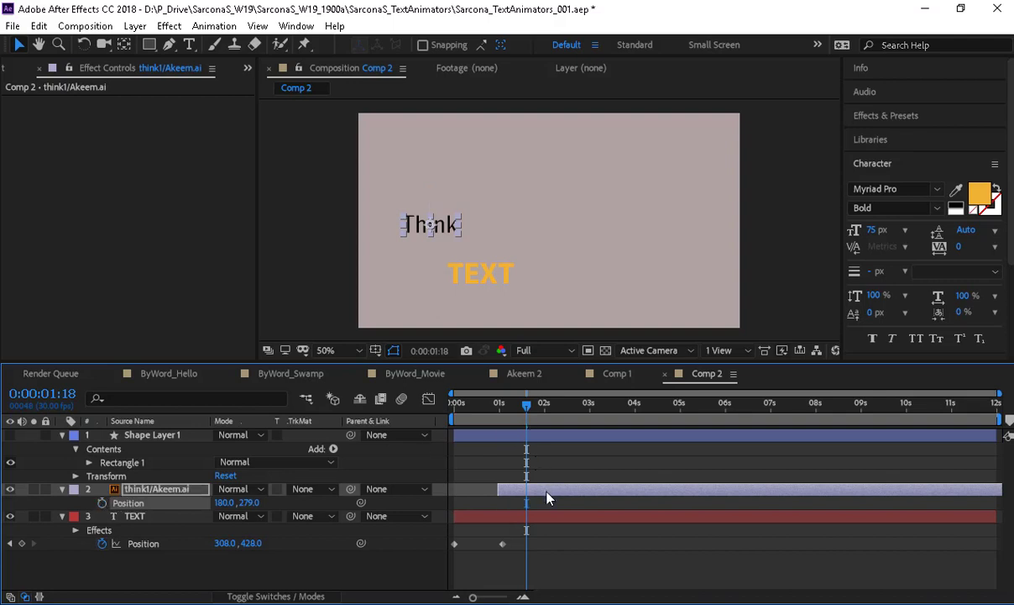
drag(547, 492, 502, 502)
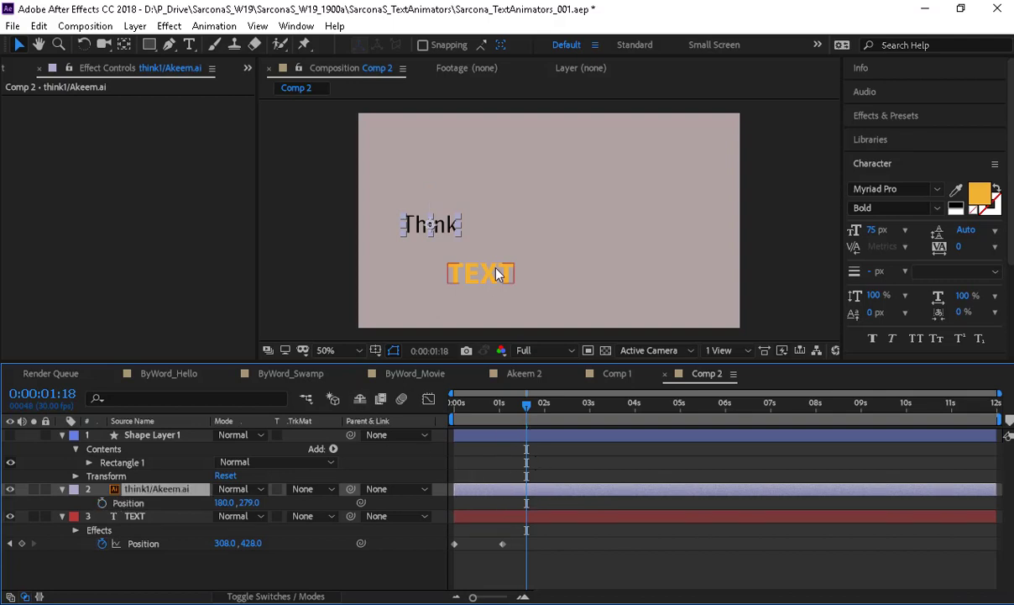
mouse_move(414, 215)
mouse_down()
mouse_move(462, 277)
mouse_move(411, 231)
mouse_up()
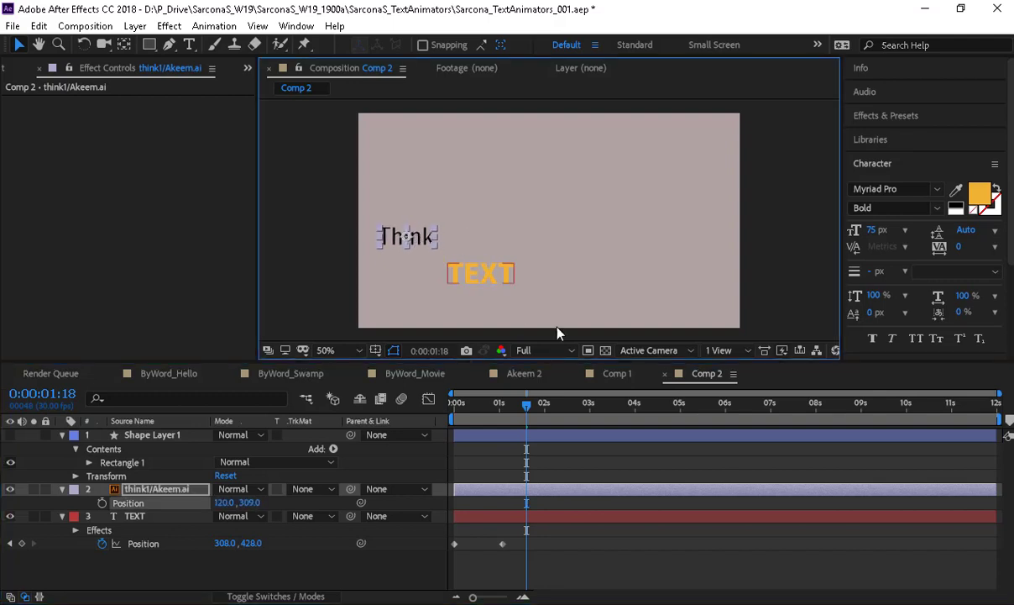
click(11, 435)
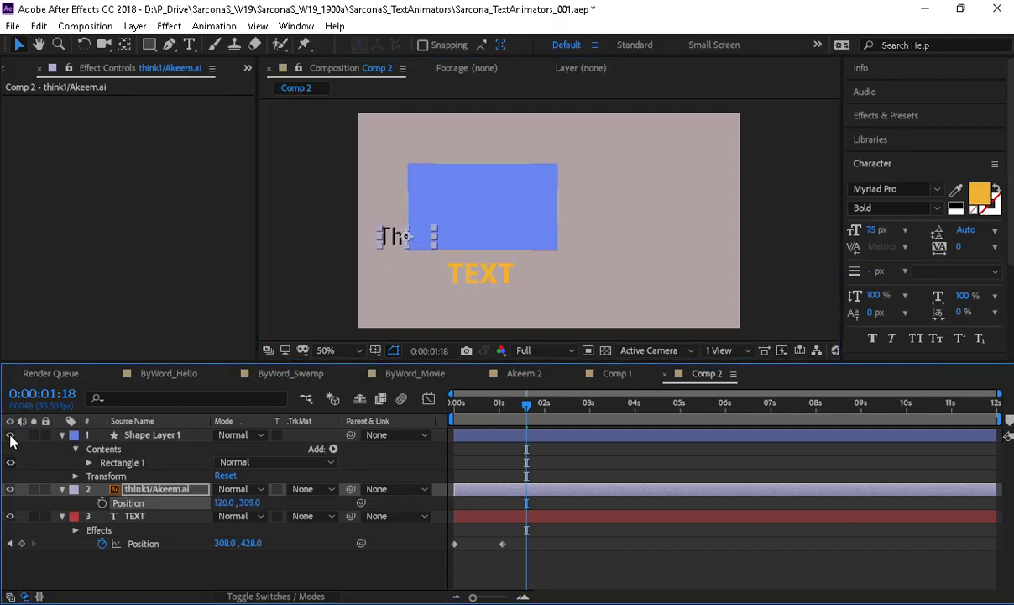
click(11, 435)
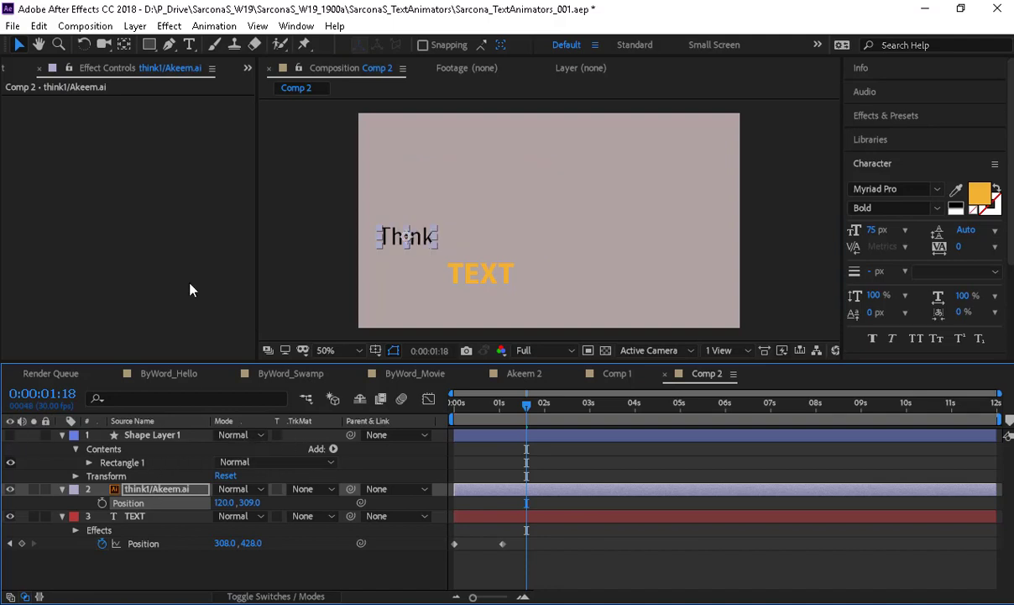
- Apply Set Matte to think1/Akeem.ai, taking its matte from Shape Layer 1
click(169, 27)
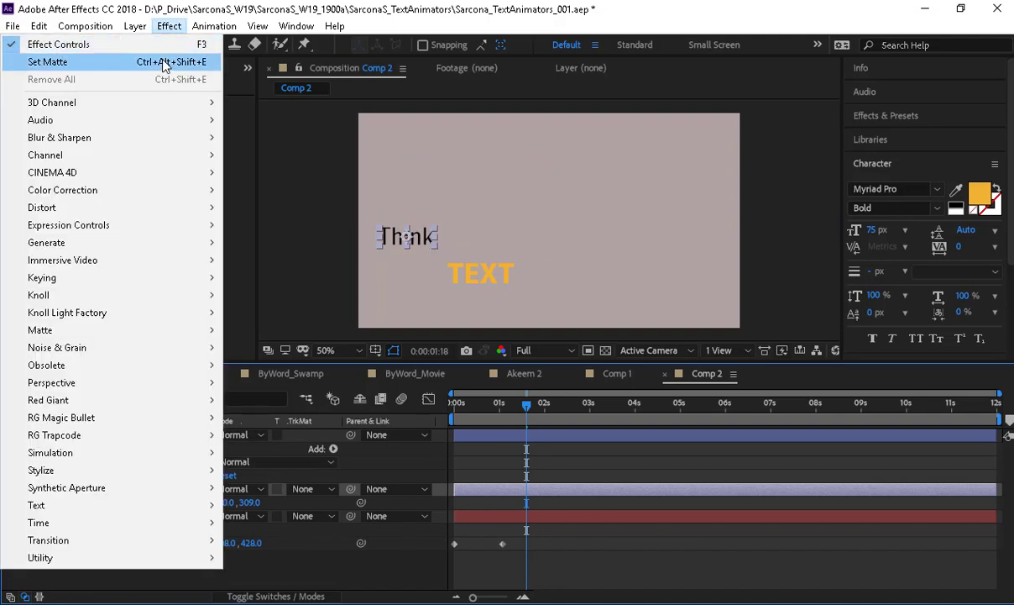
click(165, 63)
click(172, 115)
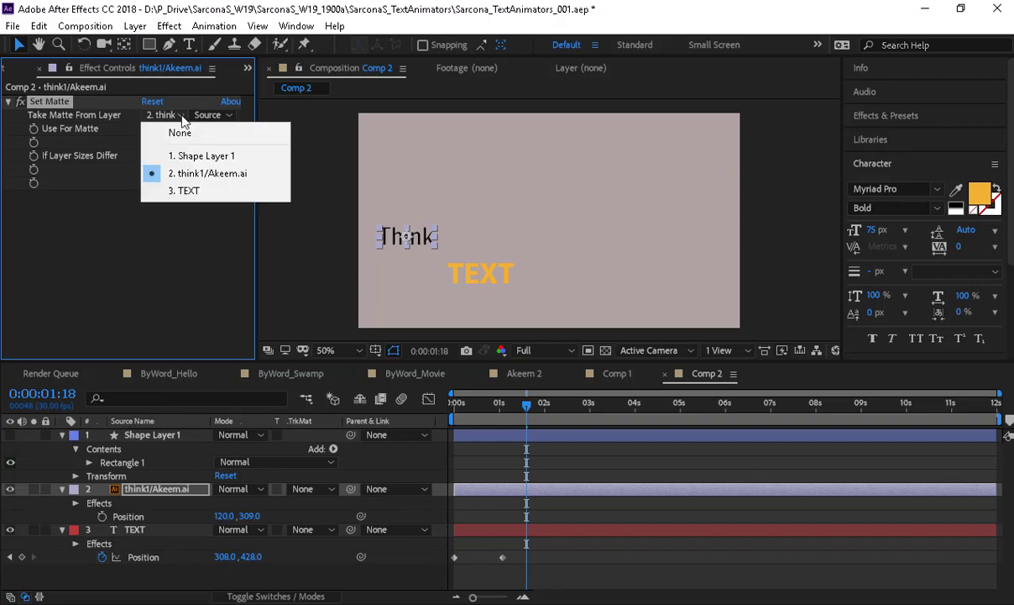
click(185, 156)
scroll(317, 236, up, 1)
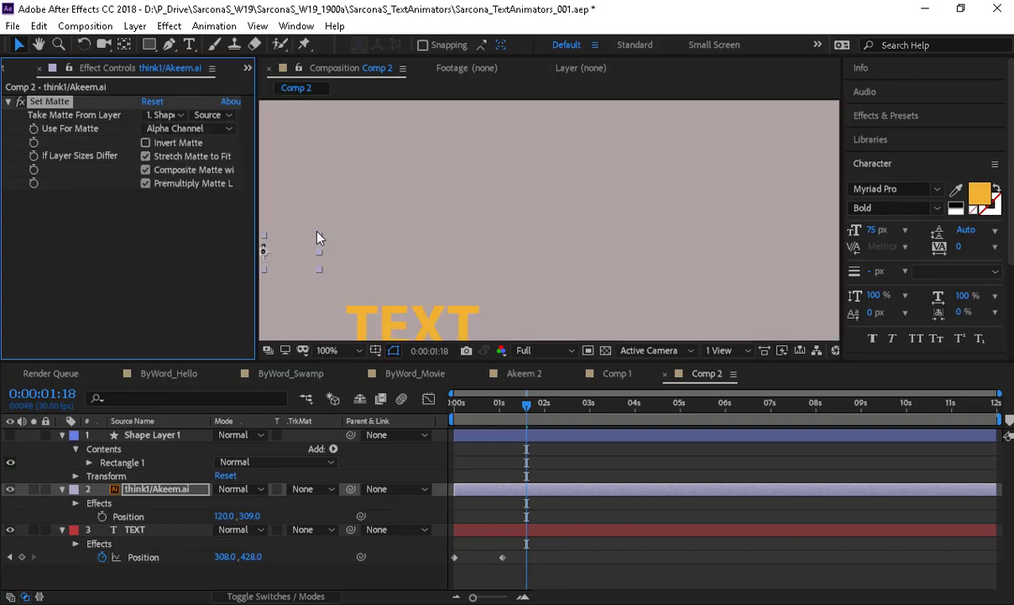
drag(356, 246, 589, 222)
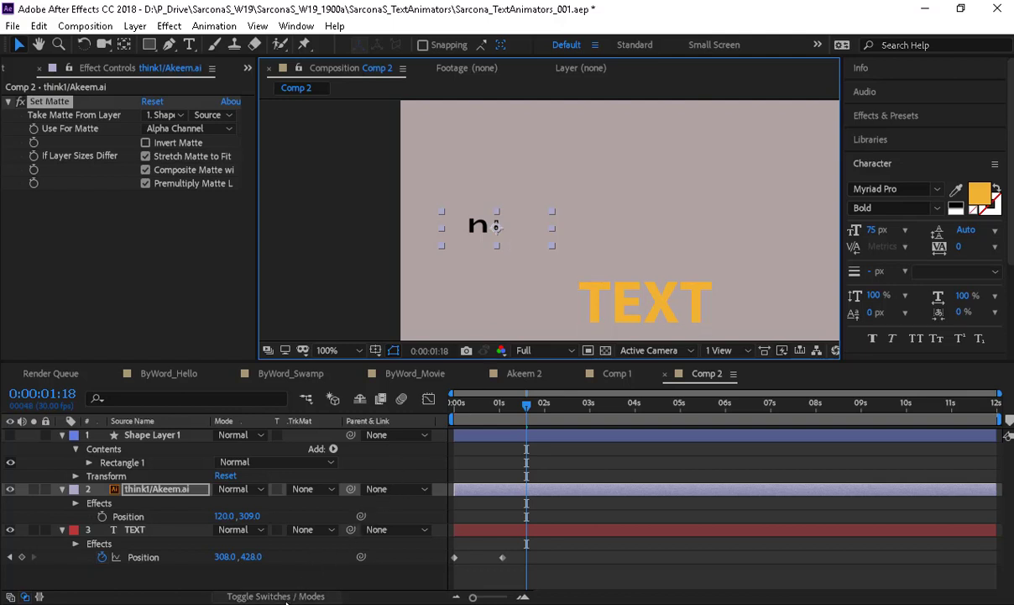
- Continuously rasterize think1/Akeem.ai, move it so Think shows, and select all layers
click(246, 597)
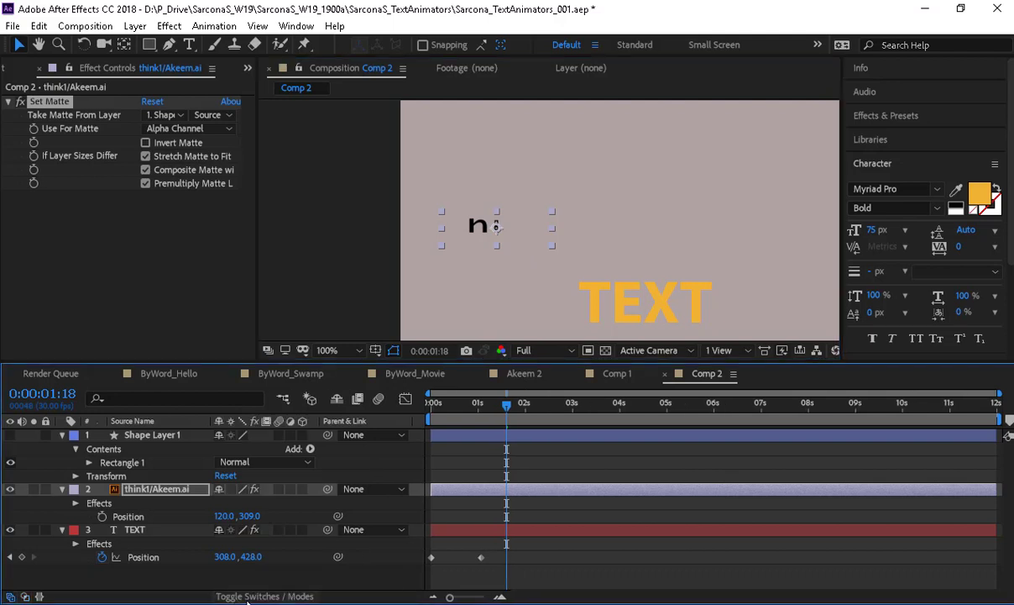
click(231, 491)
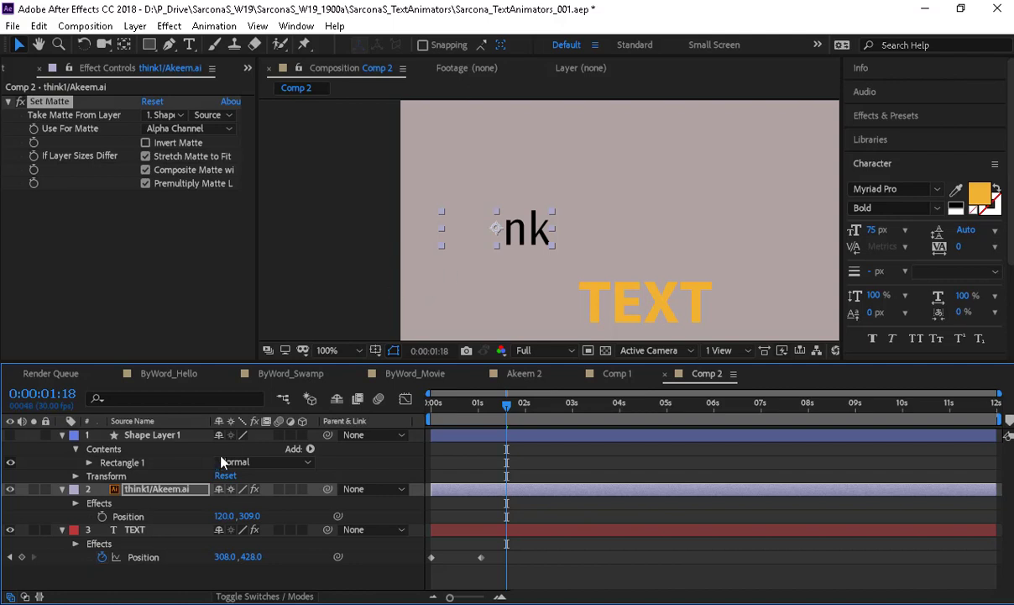
click(188, 487)
click(502, 240)
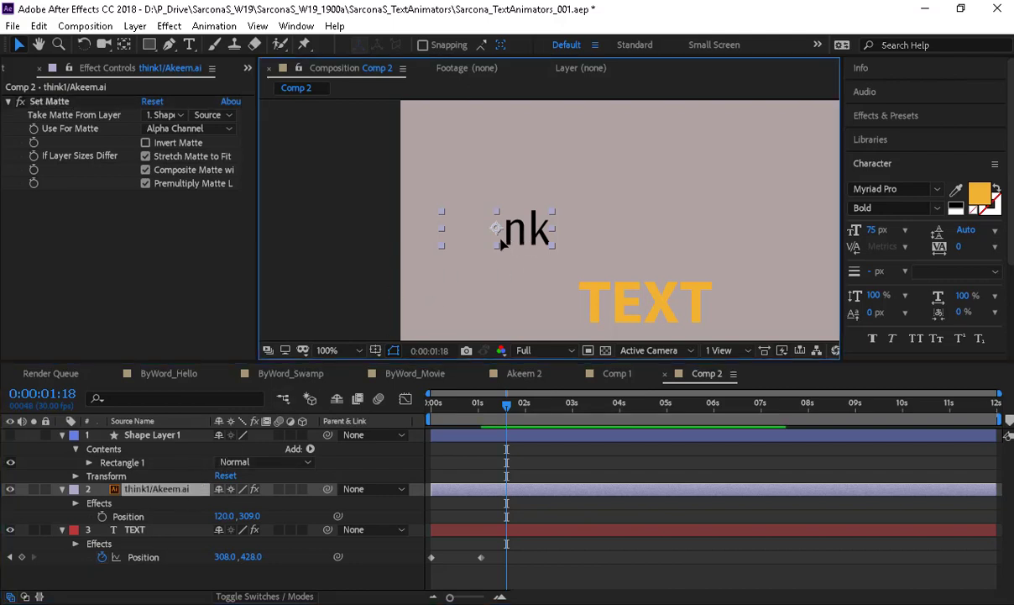
drag(501, 244, 611, 233)
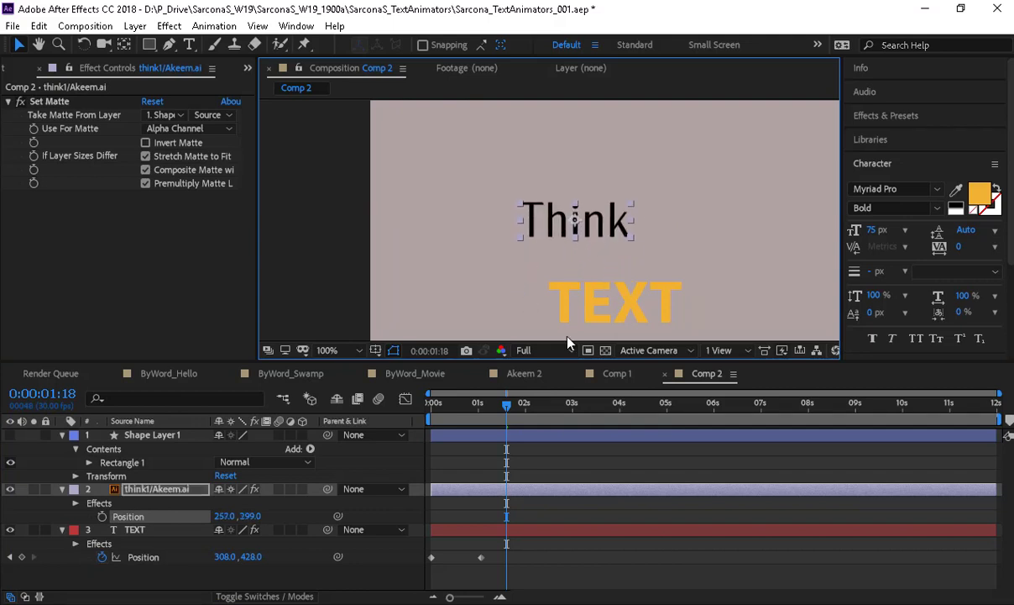
click(178, 435)
shift+click(164, 529)
- Delete all Comp 2 layers and remove Comp 2 from the project
key(Delete)
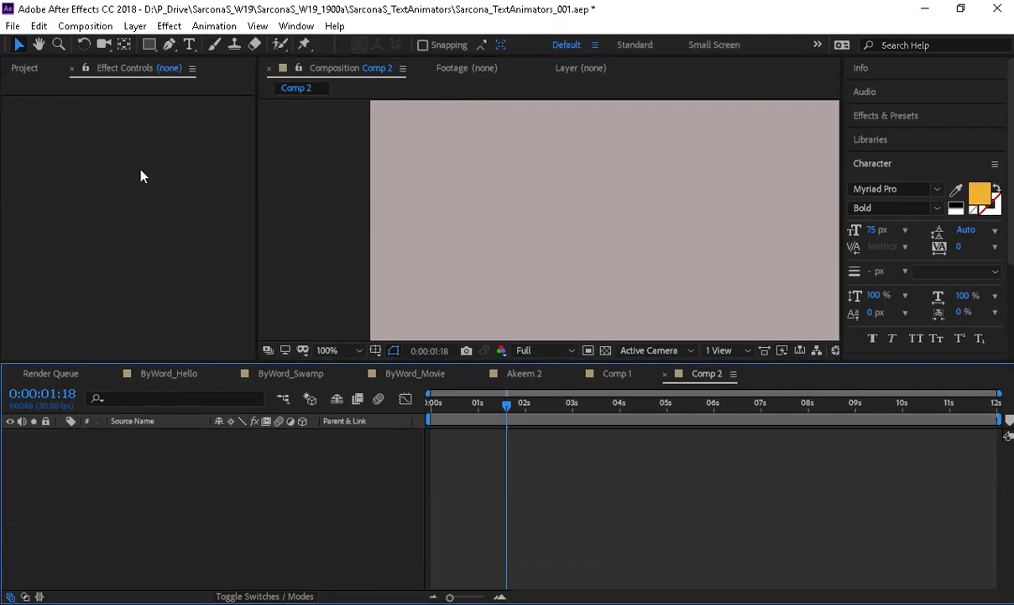
click(42, 67)
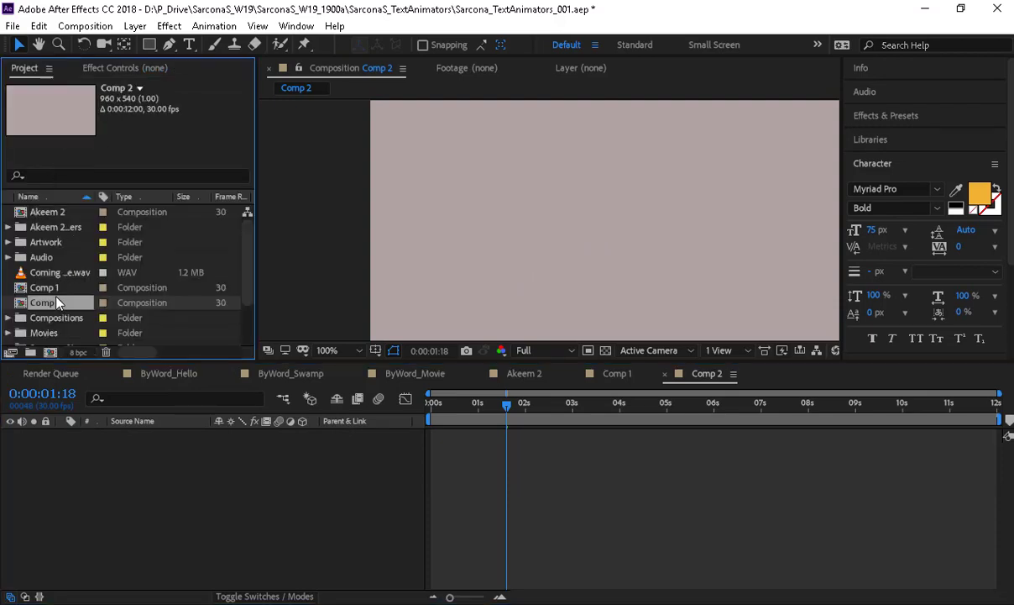
key(Delete)
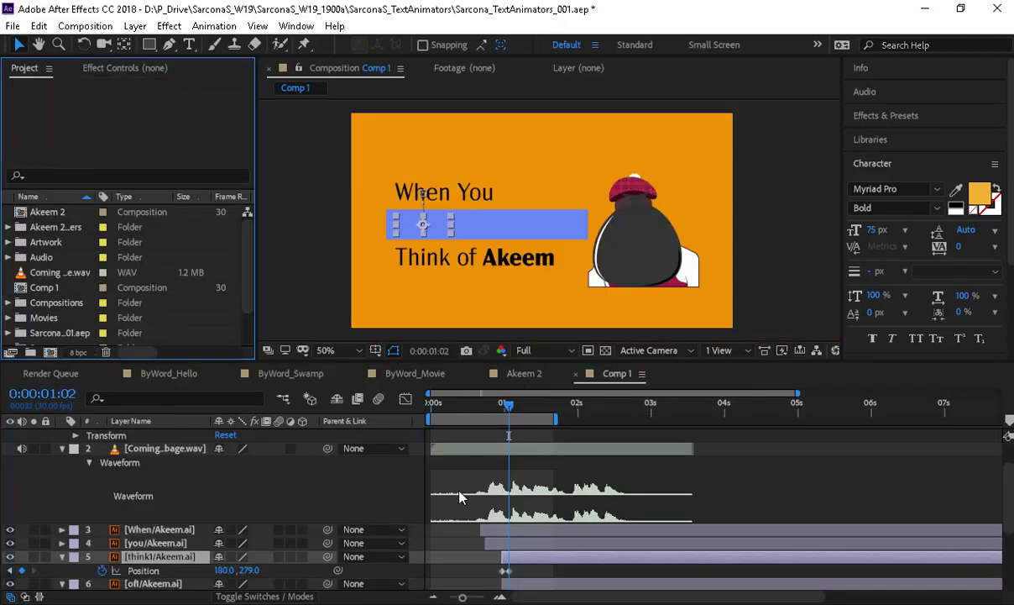
scroll(449, 558, down, 3)
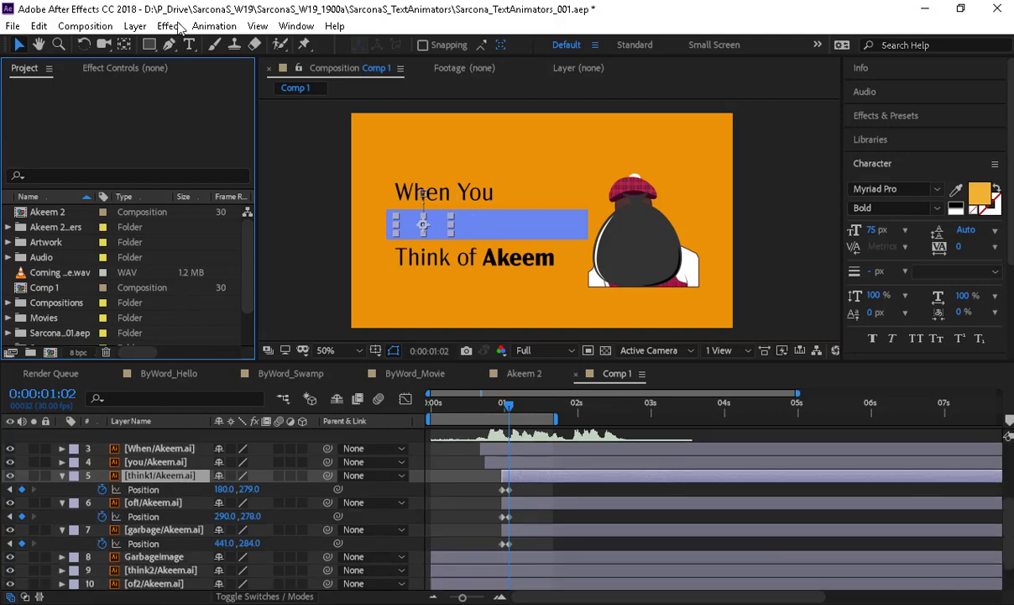
- In Comp 1, give think1/Akeem.ai a Set Matte effect sourced from Shape Layer 1
click(168, 26)
click(281, 321)
click(168, 475)
click(168, 26)
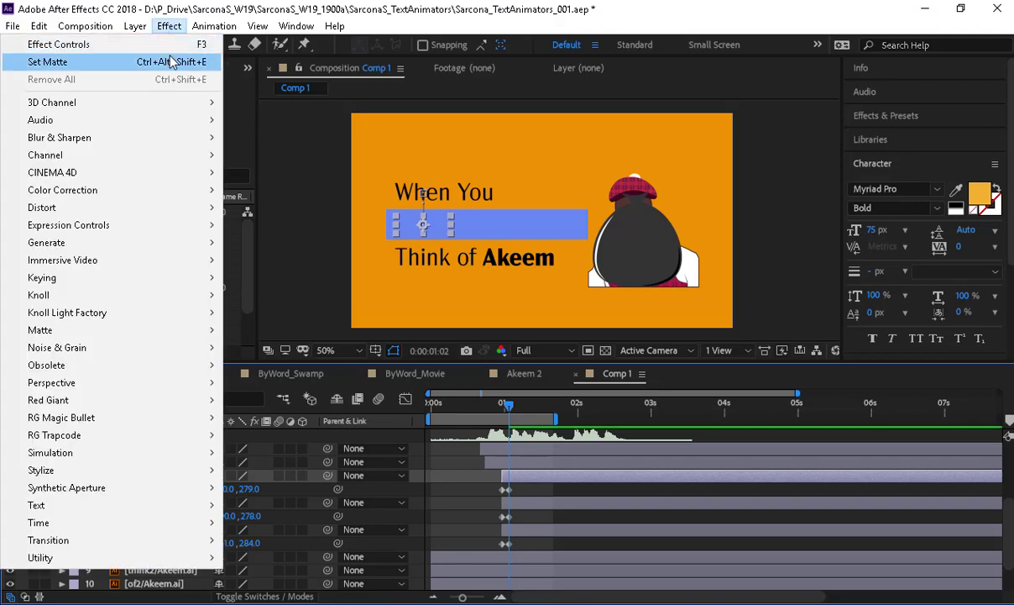
click(172, 62)
click(180, 118)
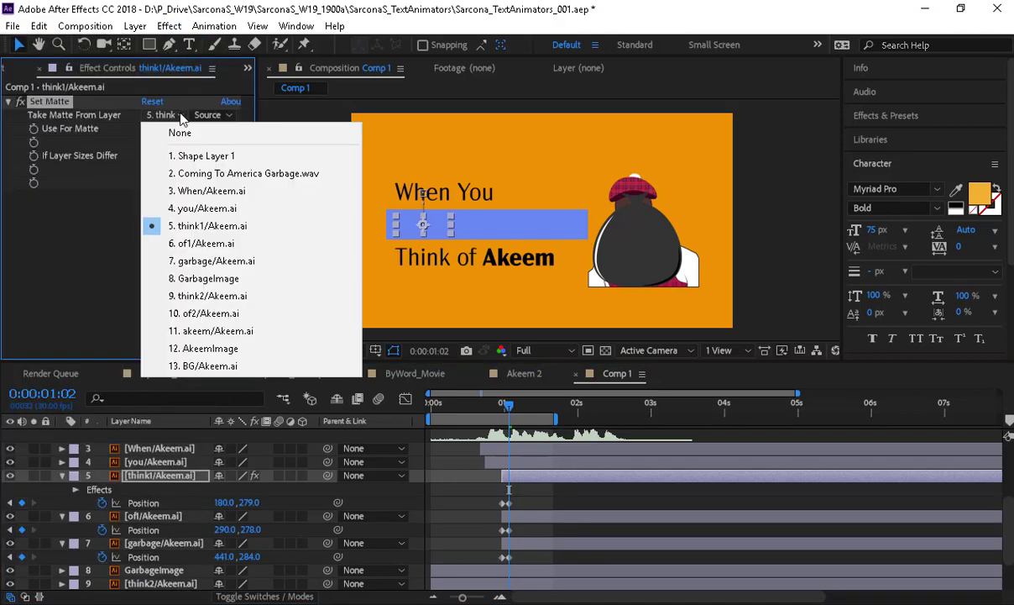
click(190, 148)
scroll(159, 440, up, 1)
scroll(166, 472, up, 2)
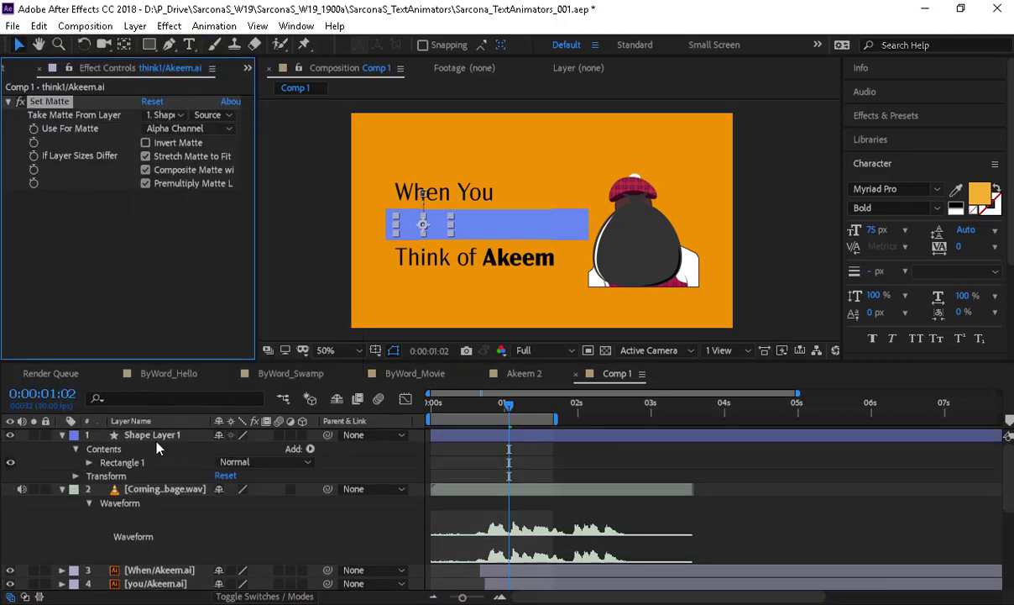
- Rename Shape Layer 1 to 'Matte'
click(157, 436)
key(Return)
text(Matte)
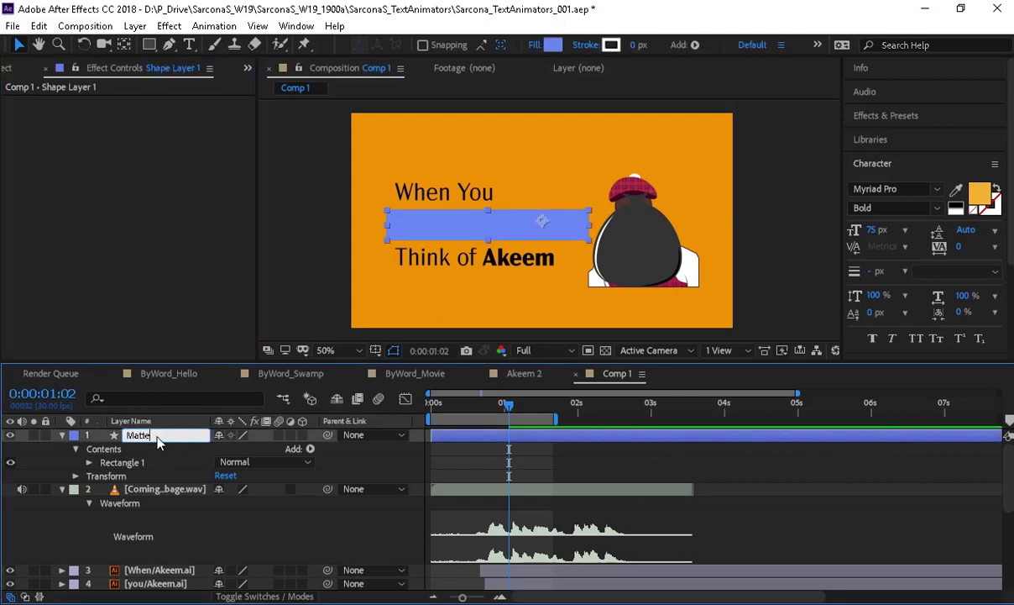
key(Return)
scroll(158, 460, down, 3)
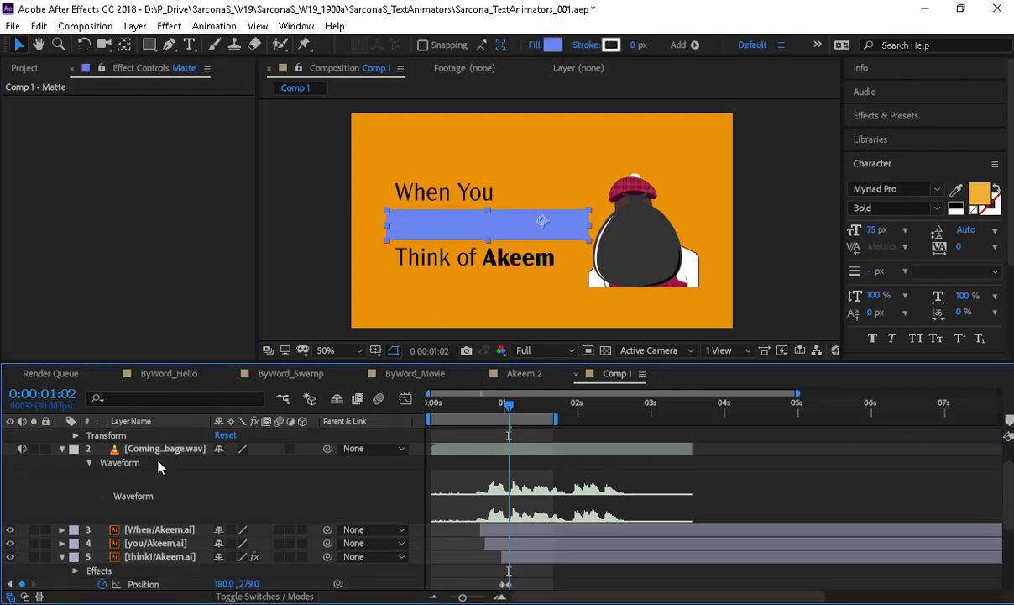
- Continuously rasterize think1/Akeem.ai, hide Matte, and scrub to watch Think drop in
click(160, 477)
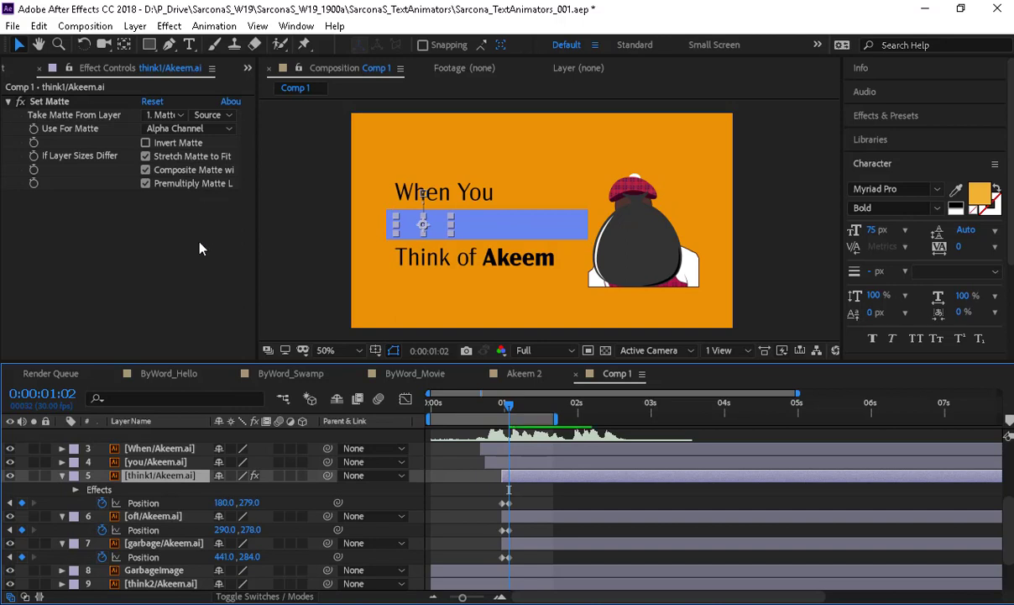
click(231, 476)
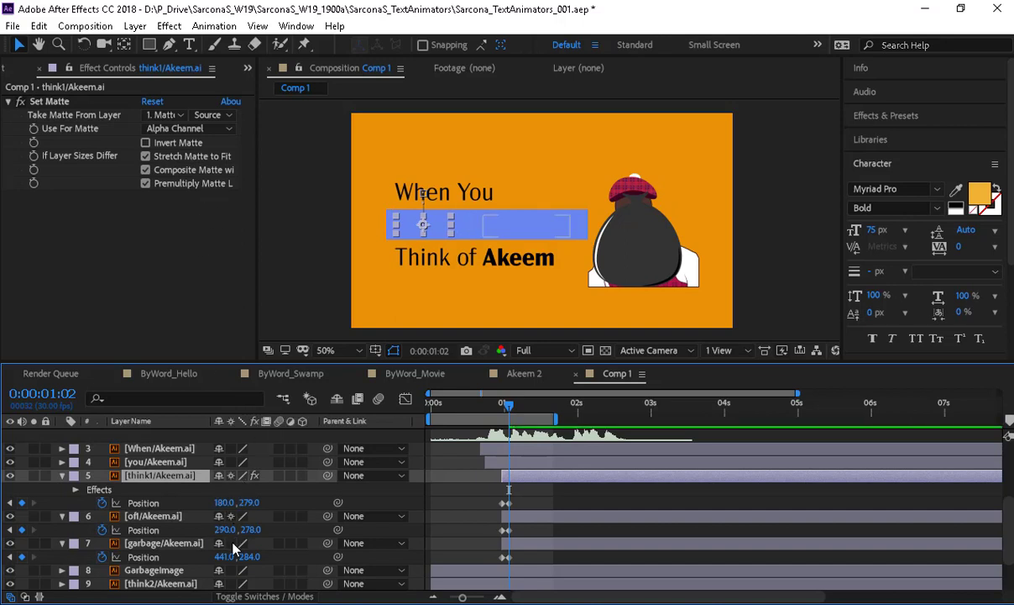
scroll(216, 544, up, 5)
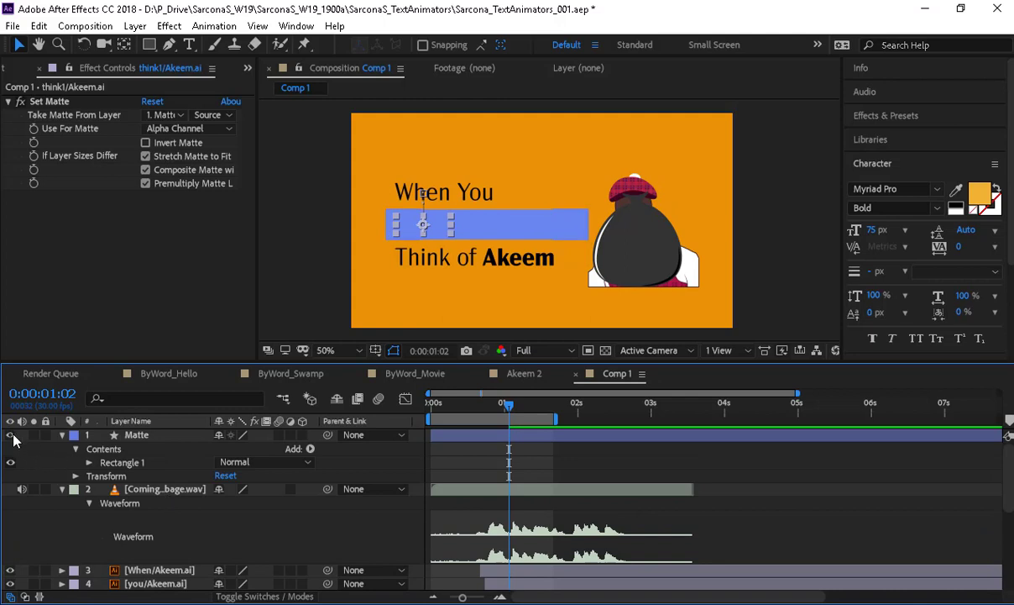
click(11, 436)
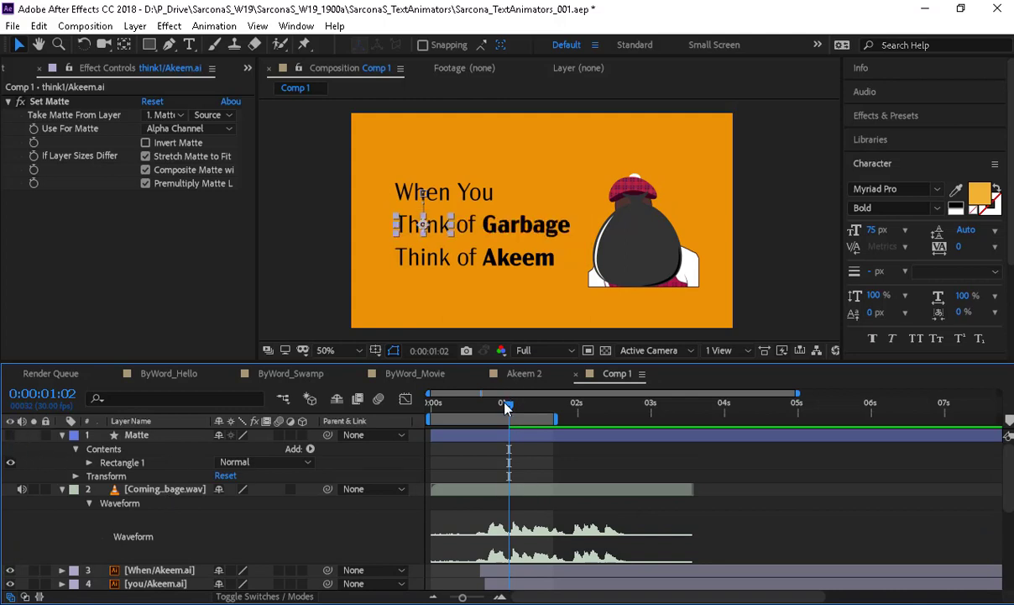
mouse_move(505, 408)
mouse_down()
mouse_move(500, 420)
mouse_move(514, 423)
mouse_up()
- Copy think1's Set Matte effect onto the of1/Akeem.ai and garbage/Akeem.ai layers, then scrub to check Garbage
click(67, 104)
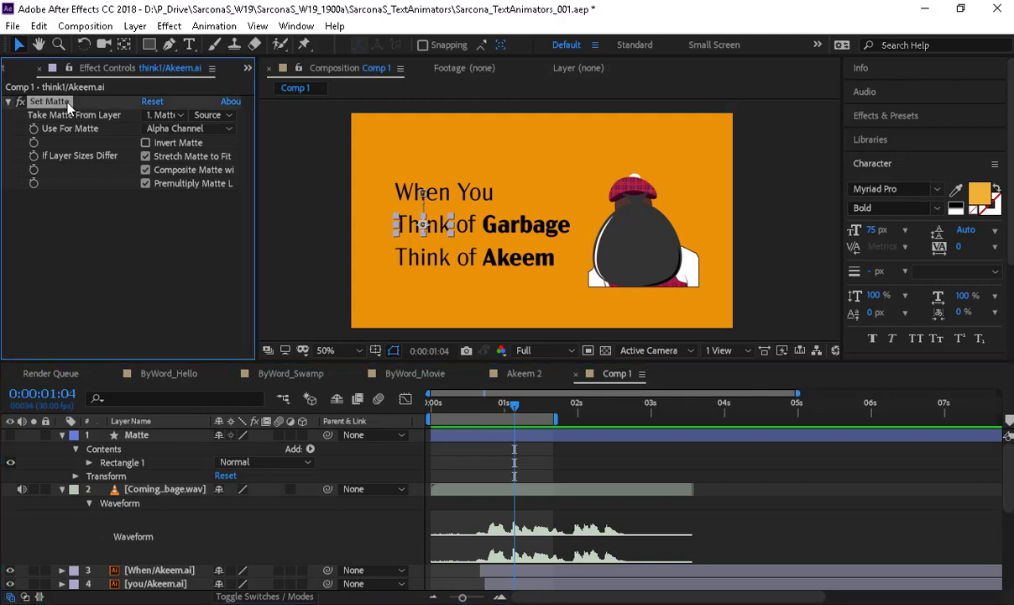
scroll(167, 494, down, 2)
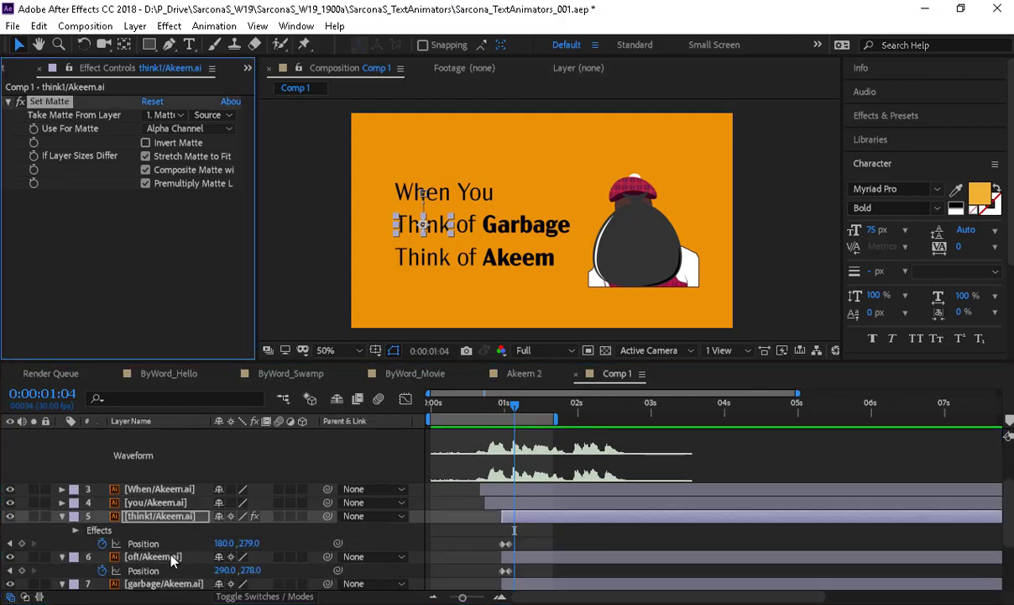
click(172, 558)
key(ctrl+v)
scroll(170, 564, down, 1)
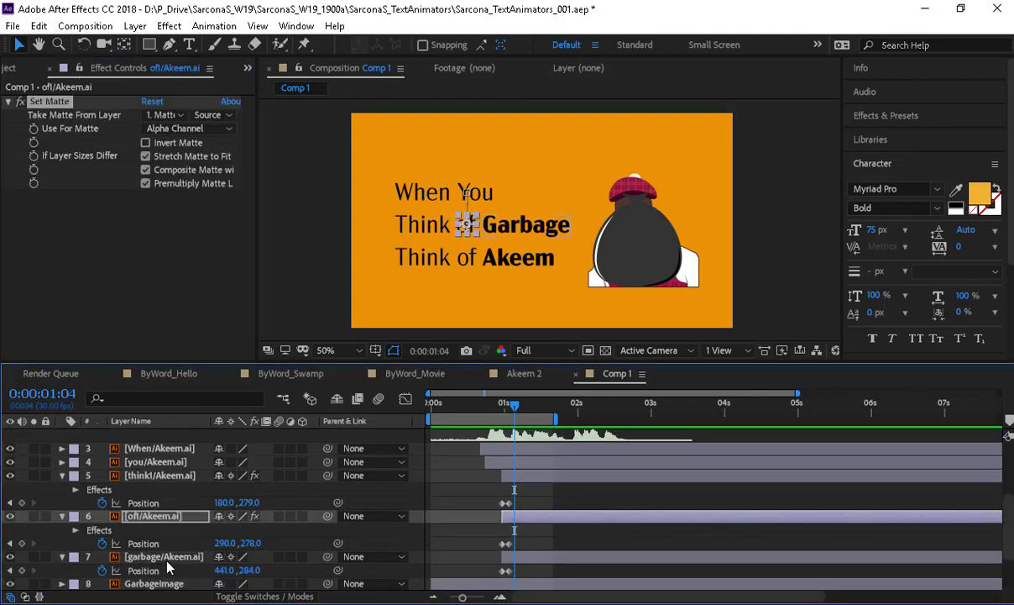
click(164, 558)
key(ctrl+v)
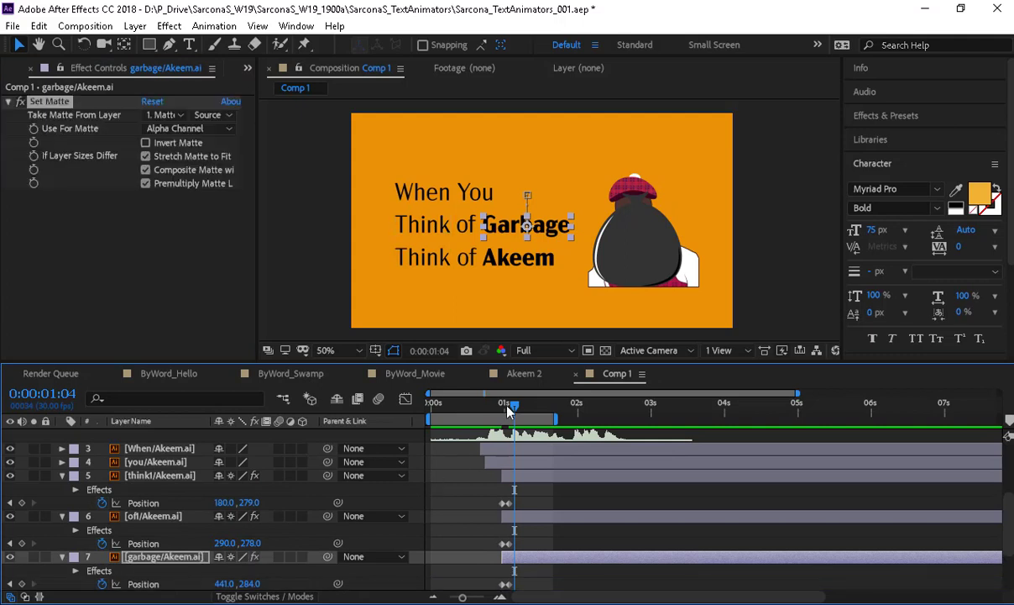
drag(508, 409, 511, 412)
- Easy Ease the think1, of1 and garbage Position keyframes, raising the ending influence to 100%
drag(459, 488, 512, 591)
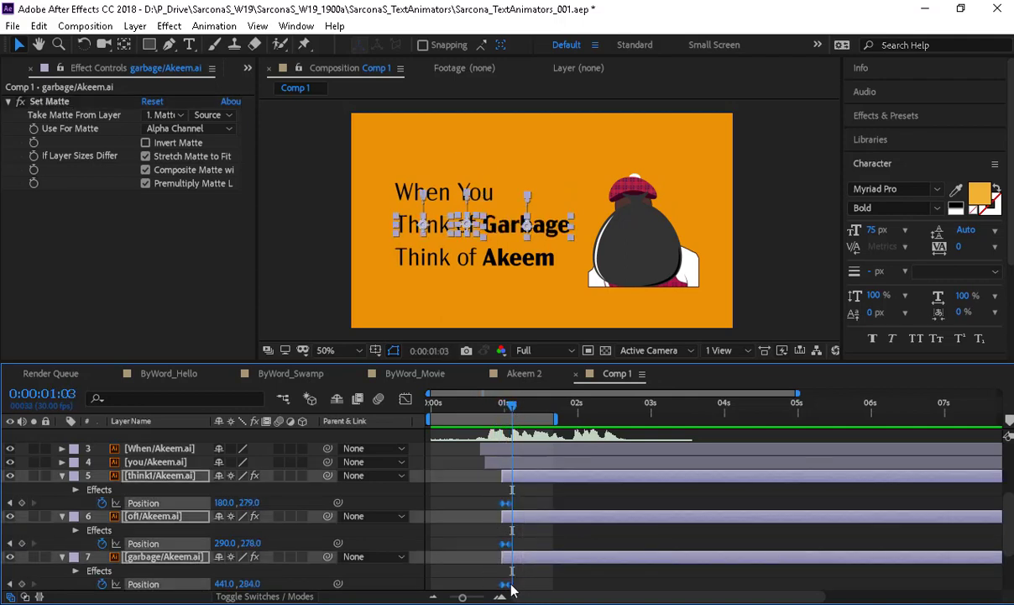
right_click(511, 591)
mouse_move(585, 571)
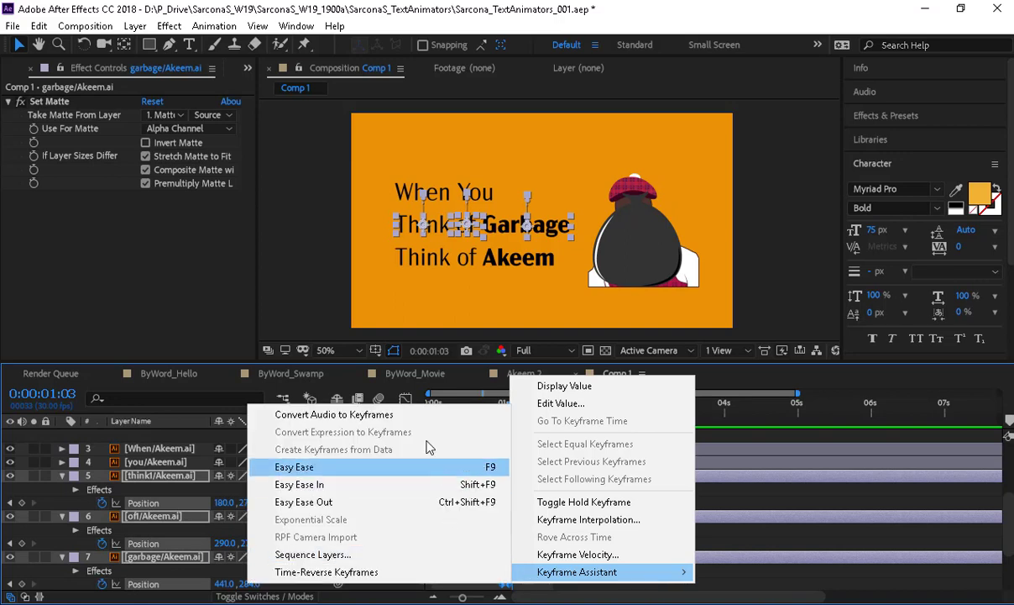
click(286, 461)
click(406, 400)
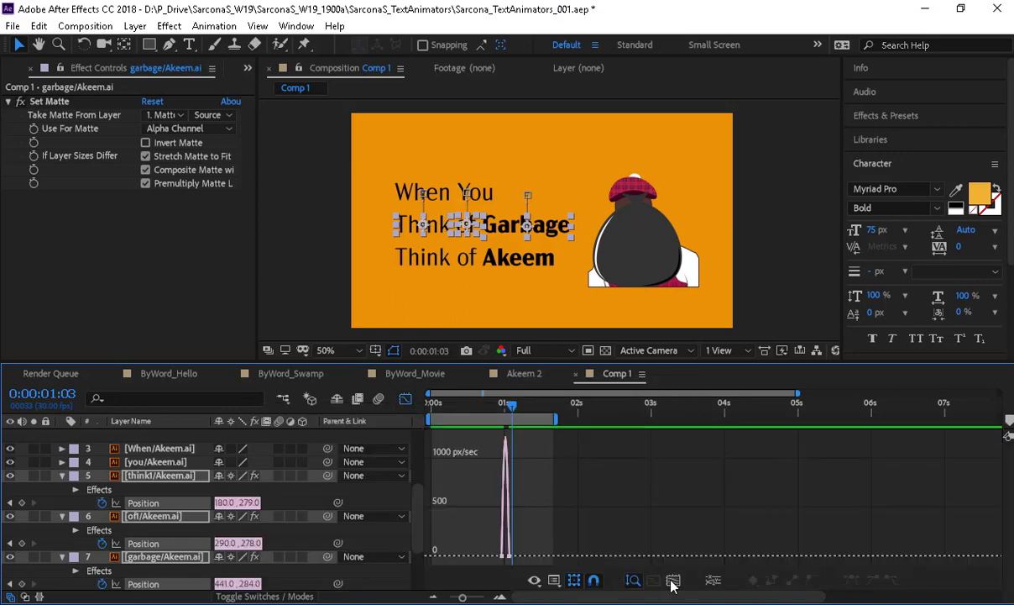
click(674, 581)
drag(591, 525, 721, 553)
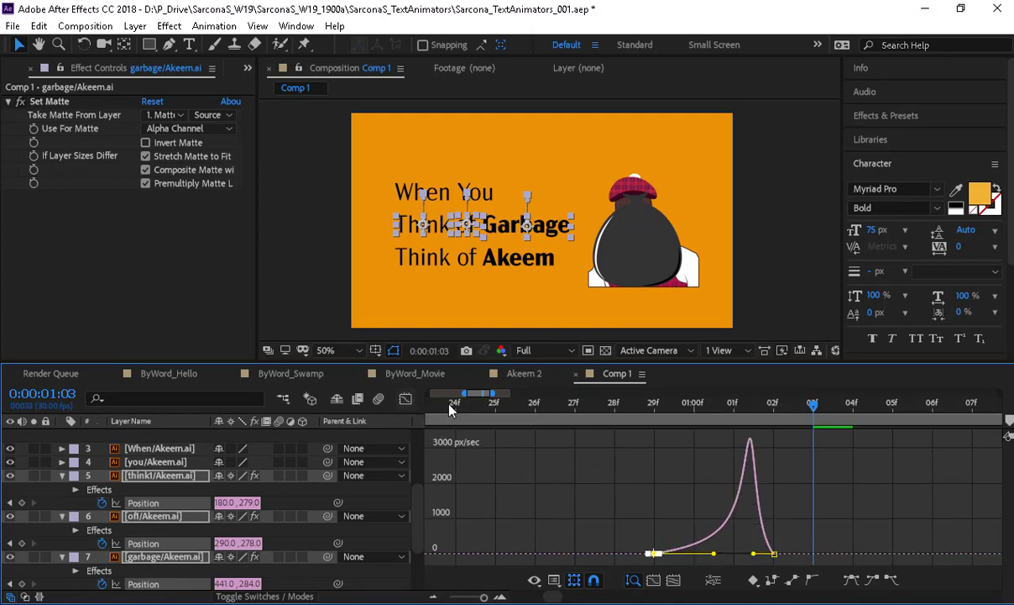
key(shift+F3)
- Preview the word drop-in and extend the work area end to 02:00f
drag(487, 595, 472, 596)
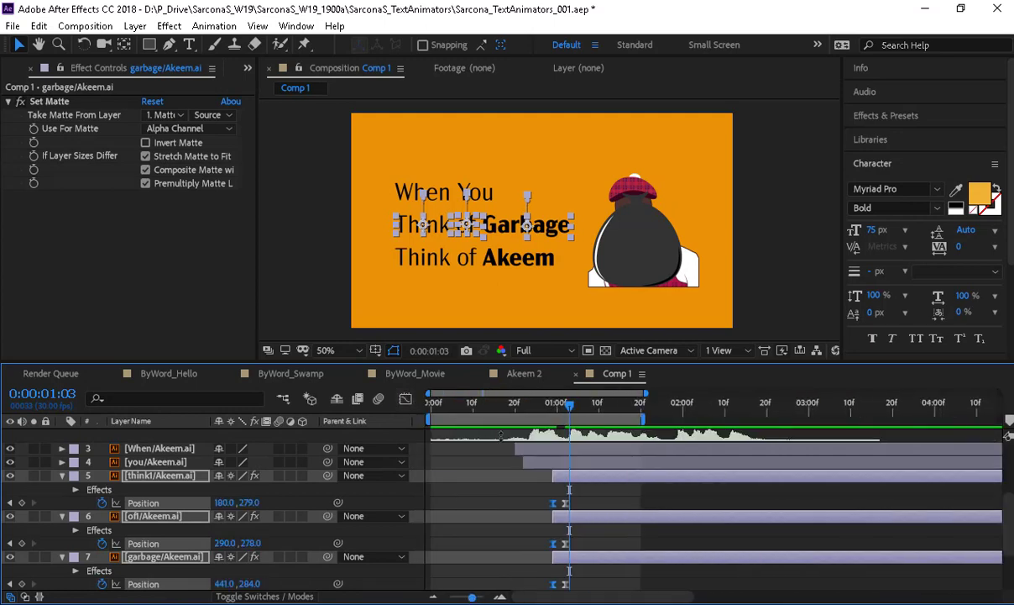
drag(545, 407, 427, 413)
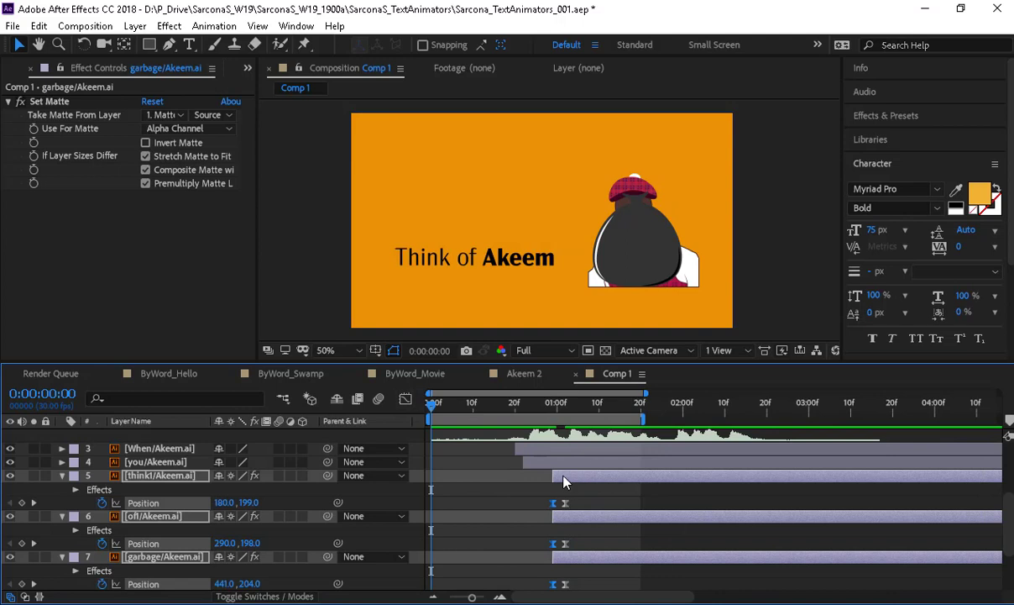
scroll(563, 476, up, 1)
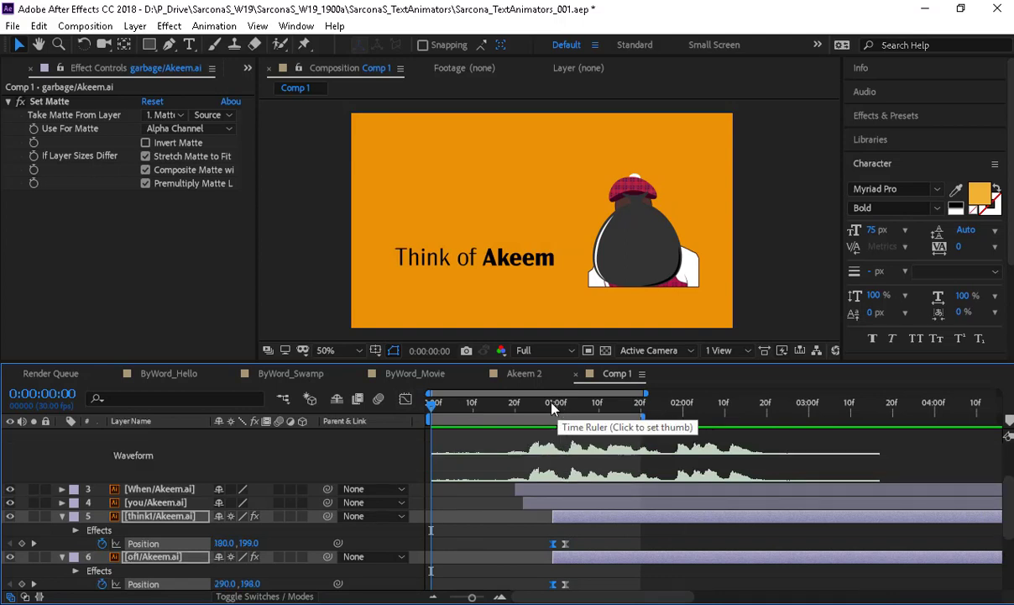
mouse_move(535, 407)
mouse_down()
mouse_move(521, 406)
mouse_move(546, 407)
mouse_up()
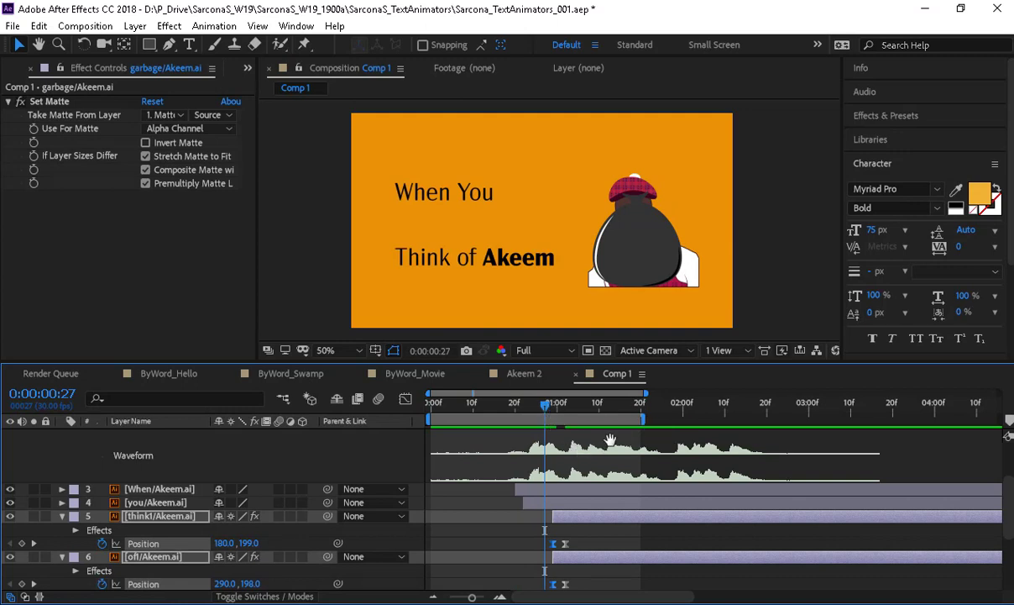
key(space)
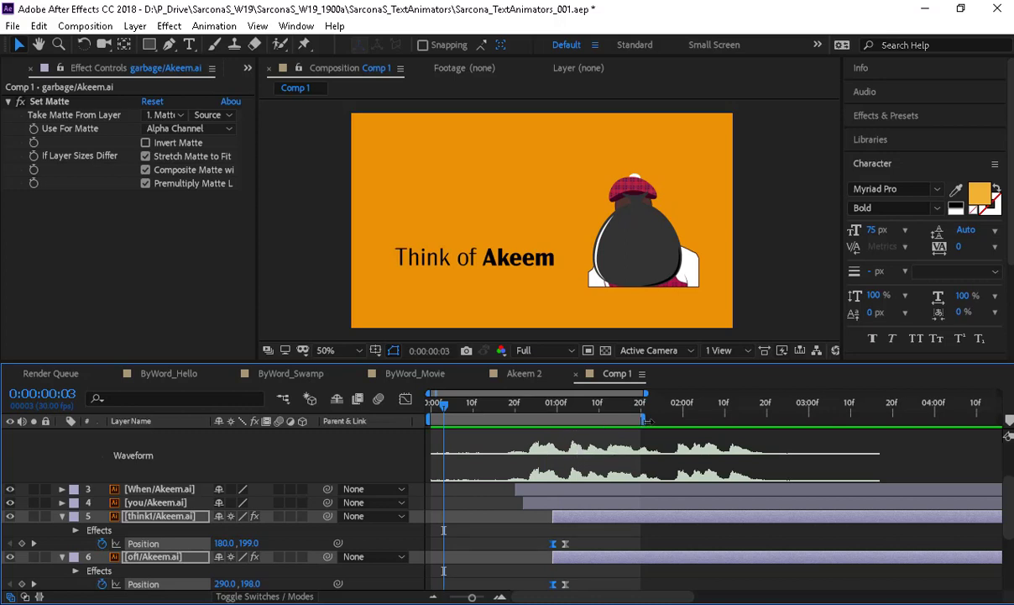
drag(643, 418, 684, 418)
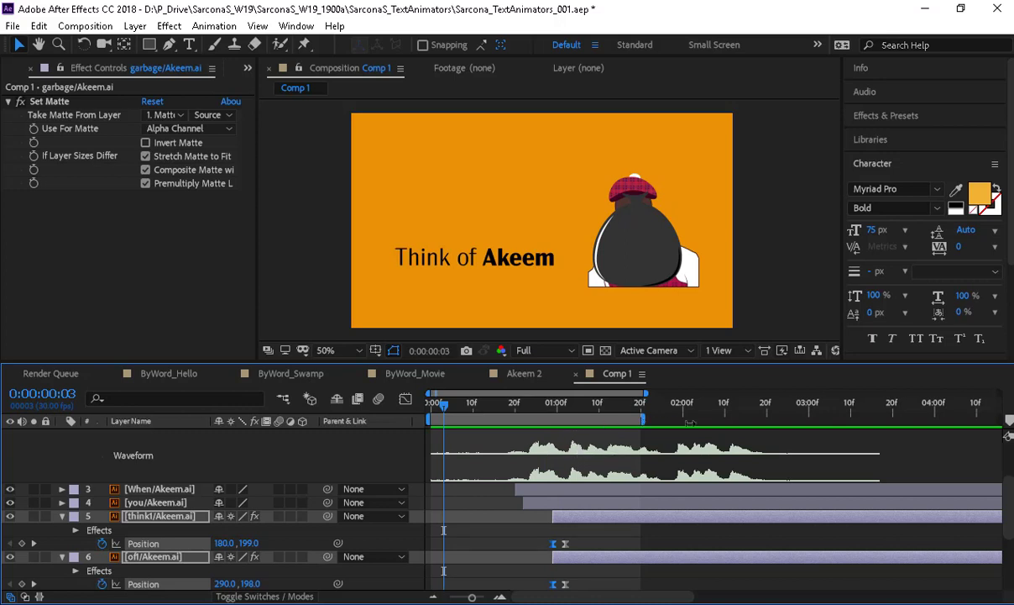
click(576, 414)
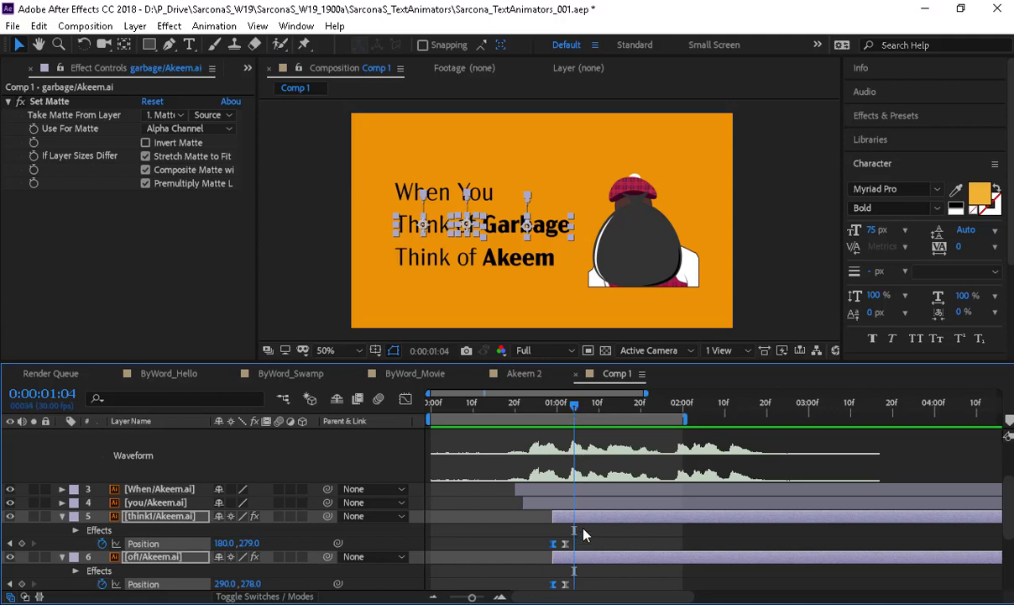
- Slide think1 slightly later, then of1 and garbage toward the 1:09 and 1:12 marks, and return to the start
drag(586, 519, 596, 519)
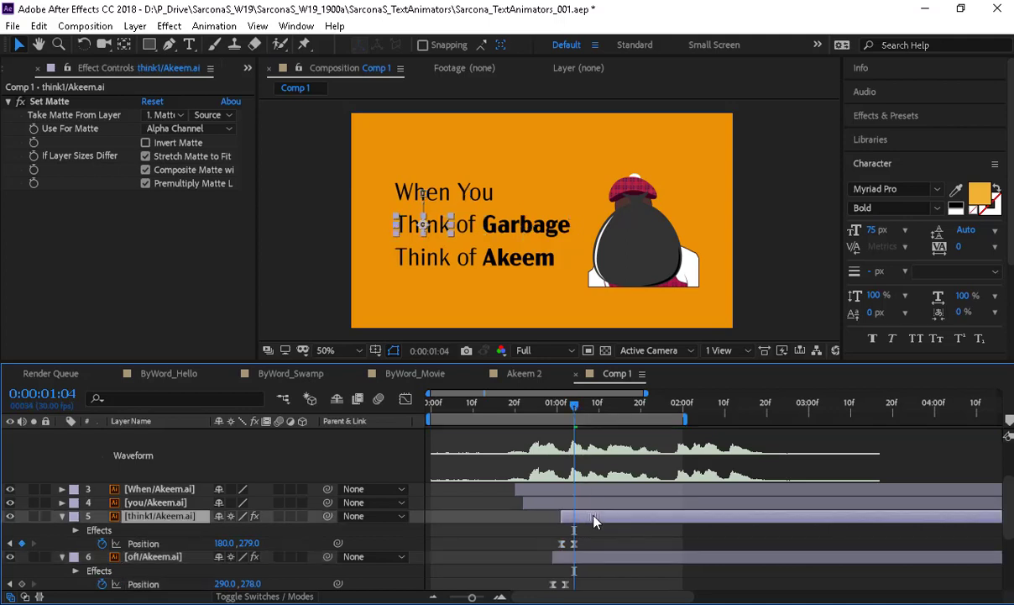
click(595, 408)
key(Page_Up)
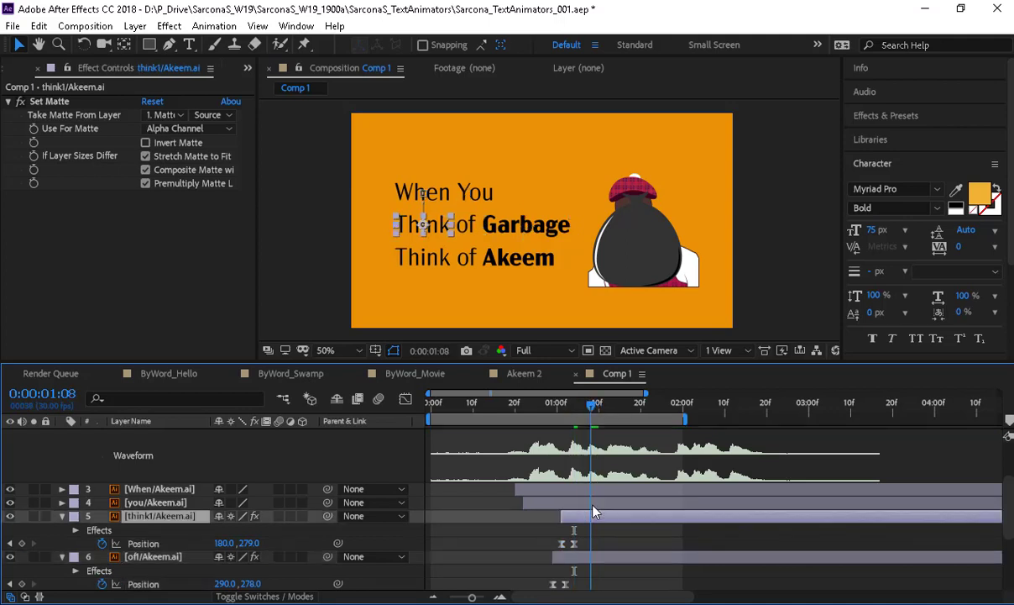
drag(600, 556, 626, 544)
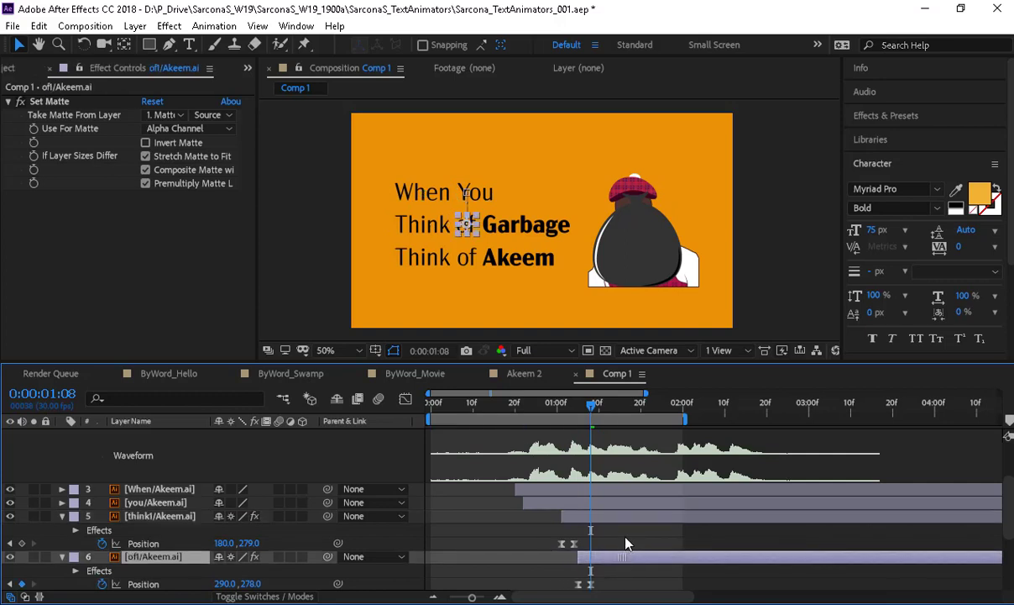
click(608, 410)
scroll(628, 504, down, 2)
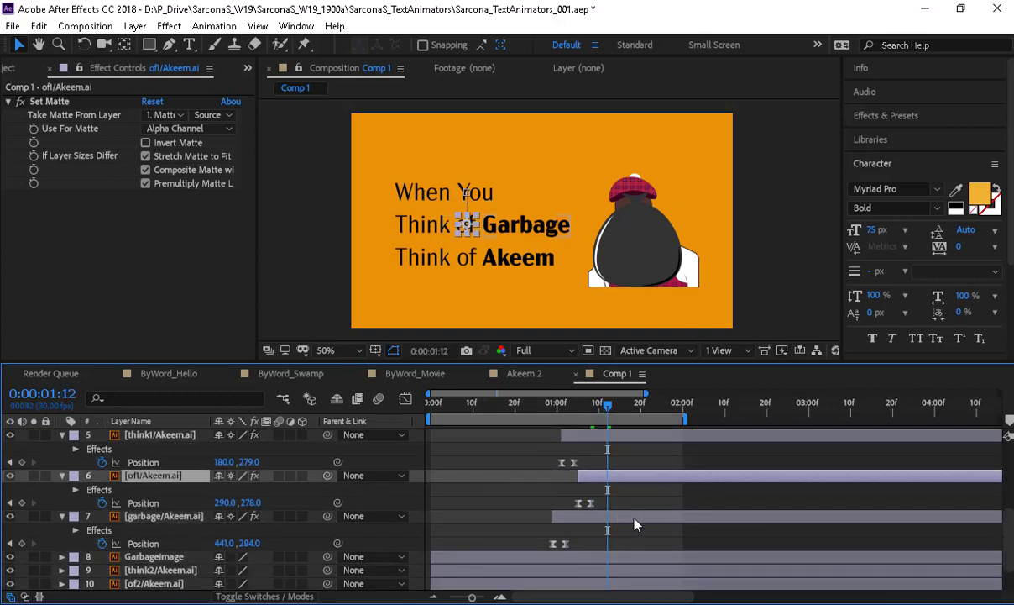
drag(634, 524, 676, 525)
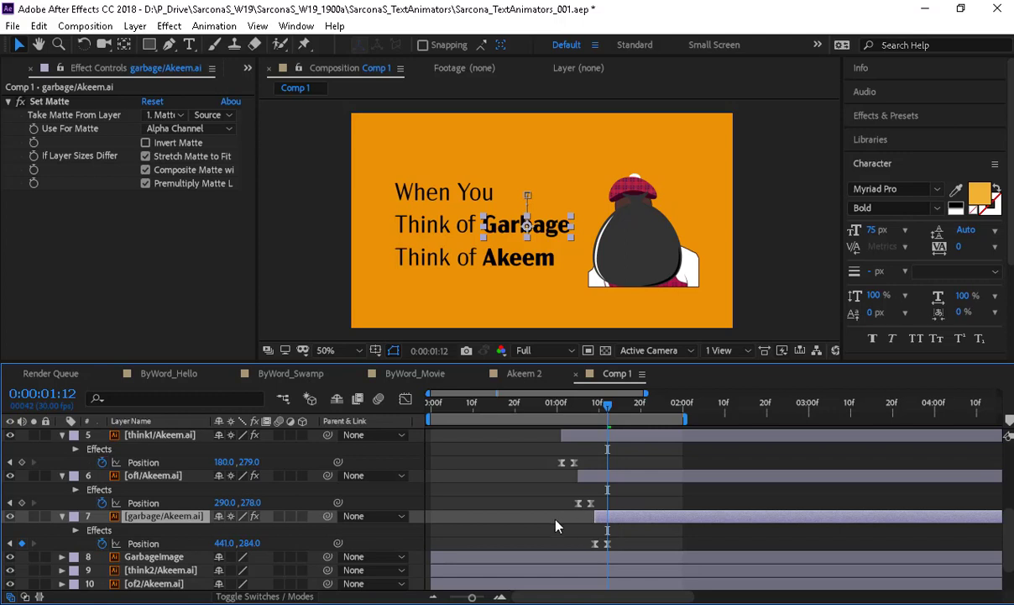
scroll(556, 526, up, 4)
key(Home)
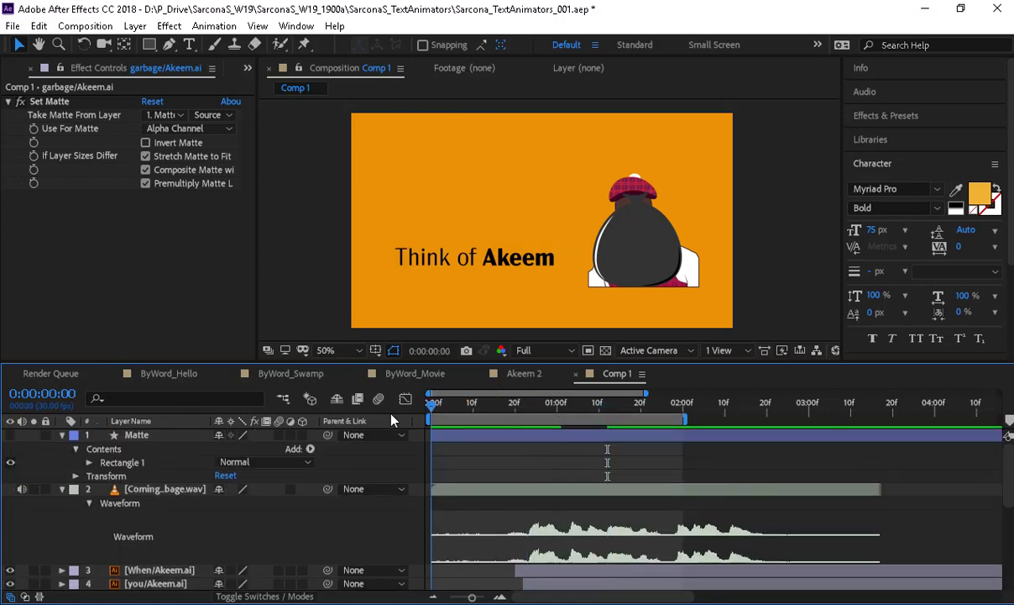
- Preview the drop-in, scrub through Garbage landing, and stretch the work area to about three seconds
key(space)
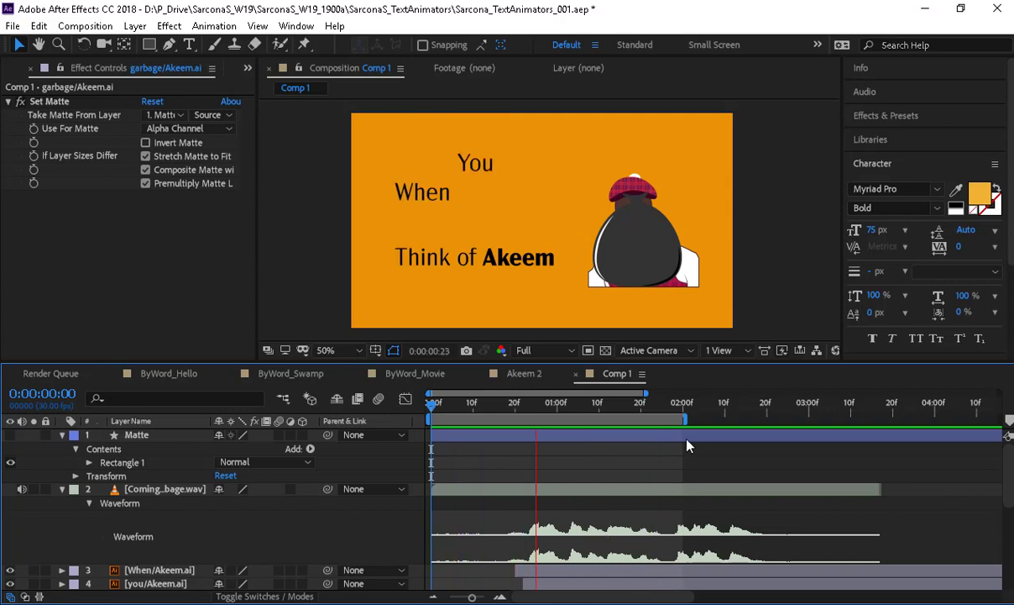
key(space)
drag(685, 419, 742, 421)
key(space)
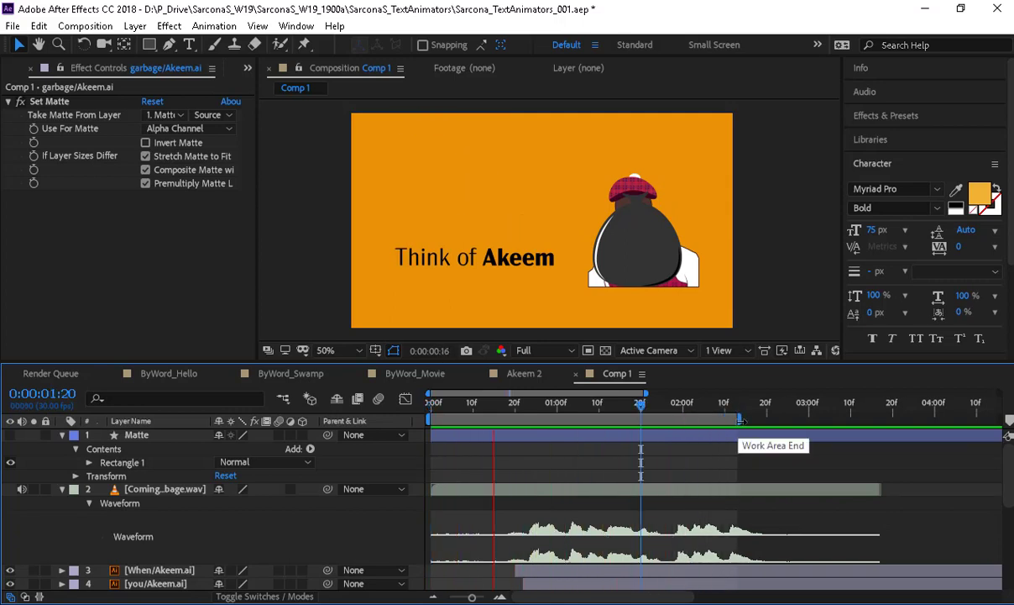
key(space)
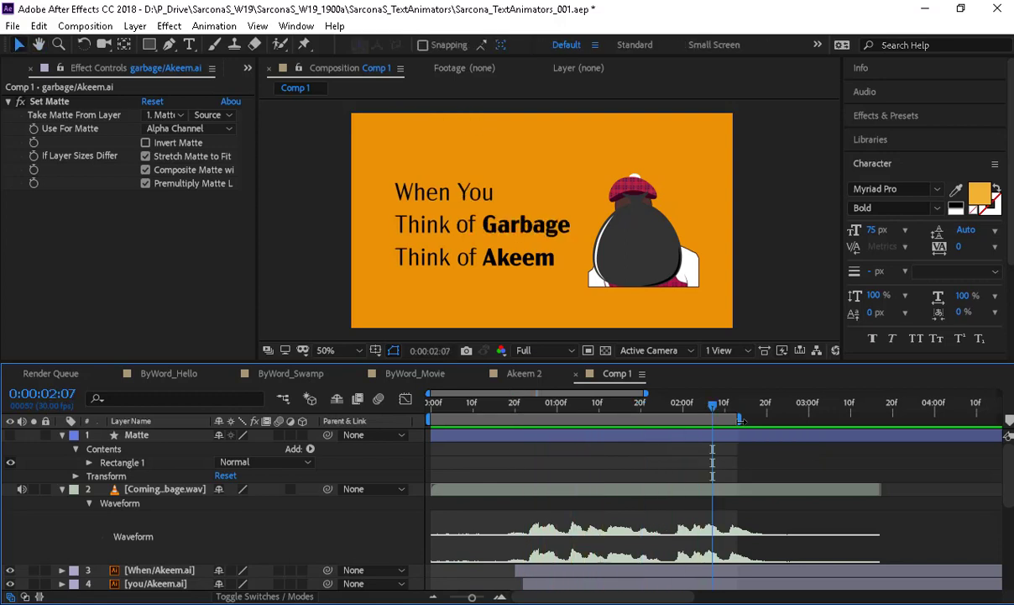
drag(709, 412, 601, 417)
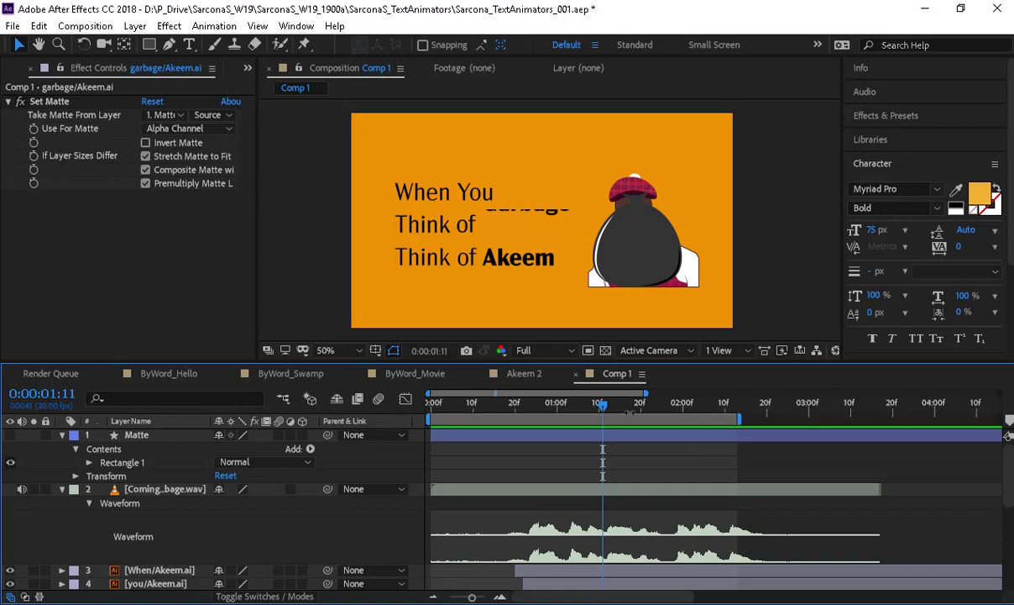
mouse_move(619, 412)
mouse_down()
mouse_move(601, 410)
mouse_move(626, 413)
mouse_up()
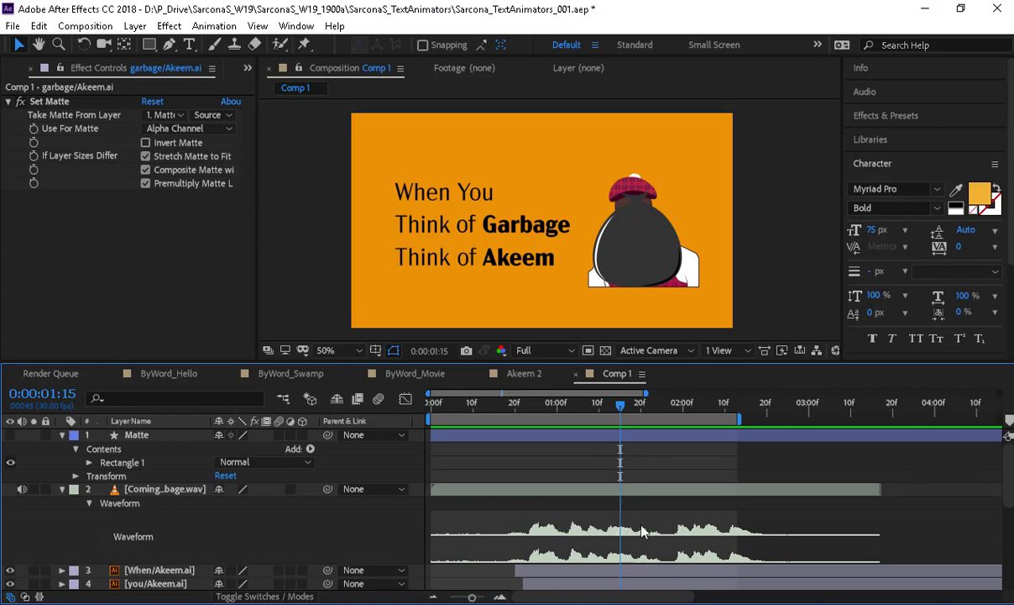
drag(625, 411, 645, 411)
drag(743, 422, 830, 436)
drag(645, 404, 554, 417)
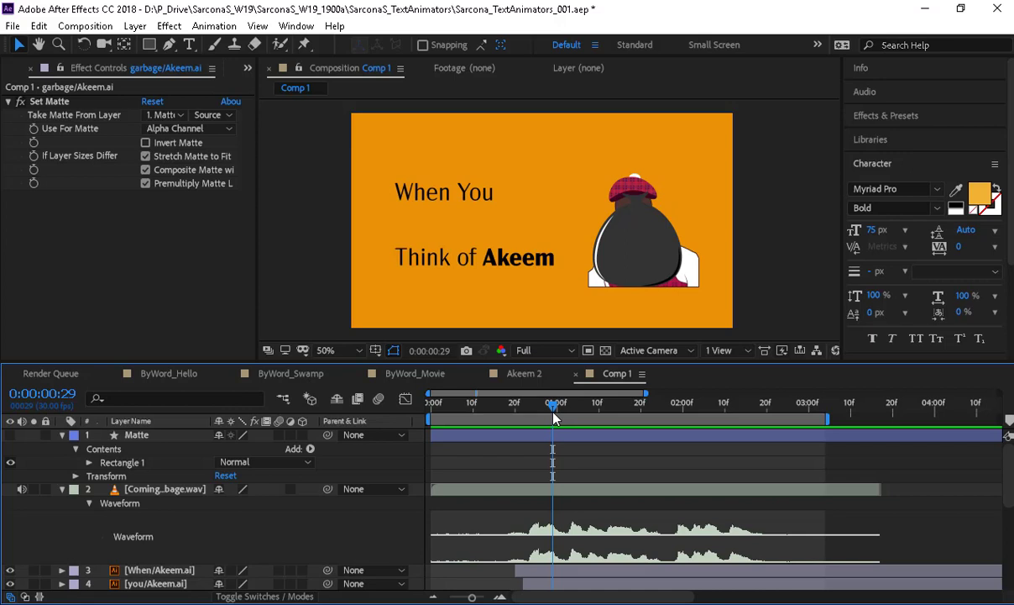
- Select the Coming To America Garbage.wav audio layer and set the time to 0:00:01:26
click(653, 497)
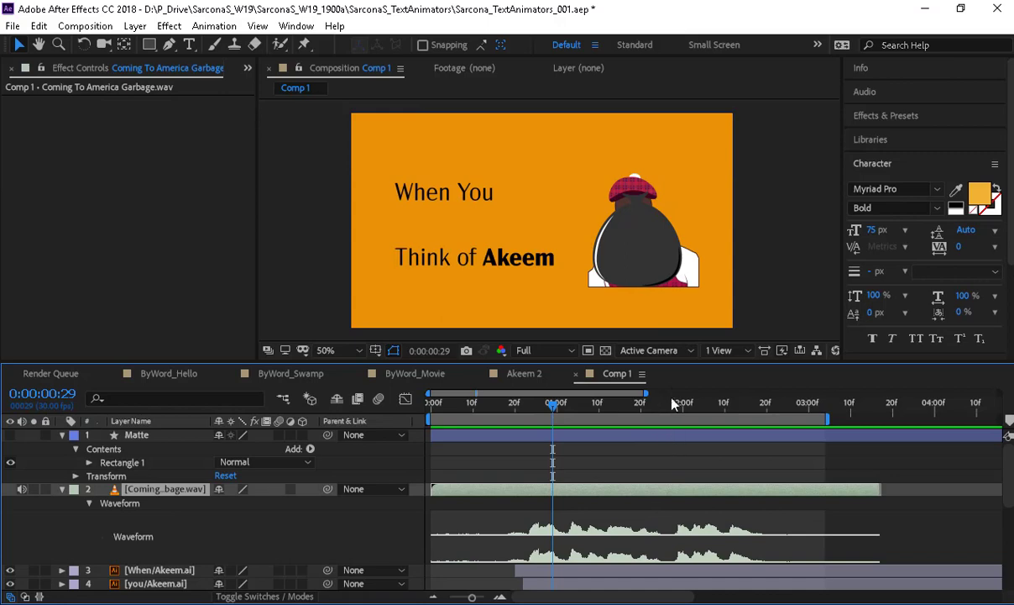
drag(630, 362, 622, 267)
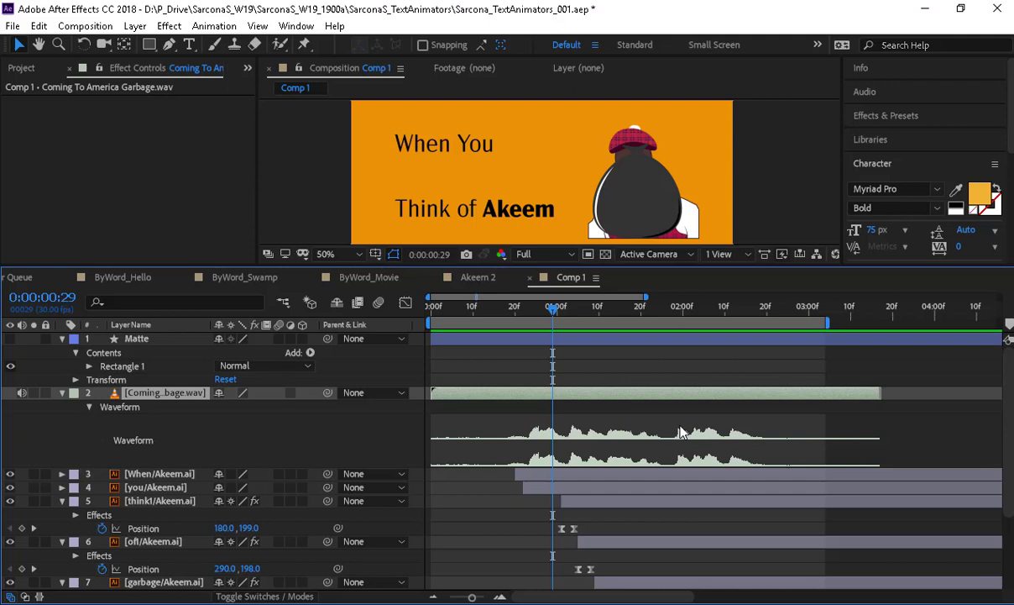
click(668, 312)
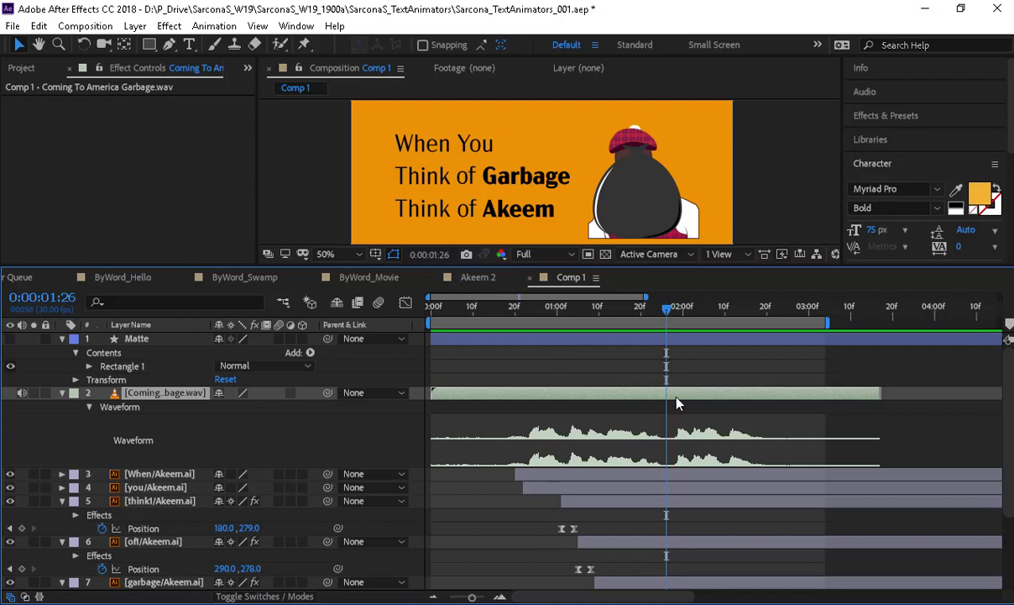
key(equal)
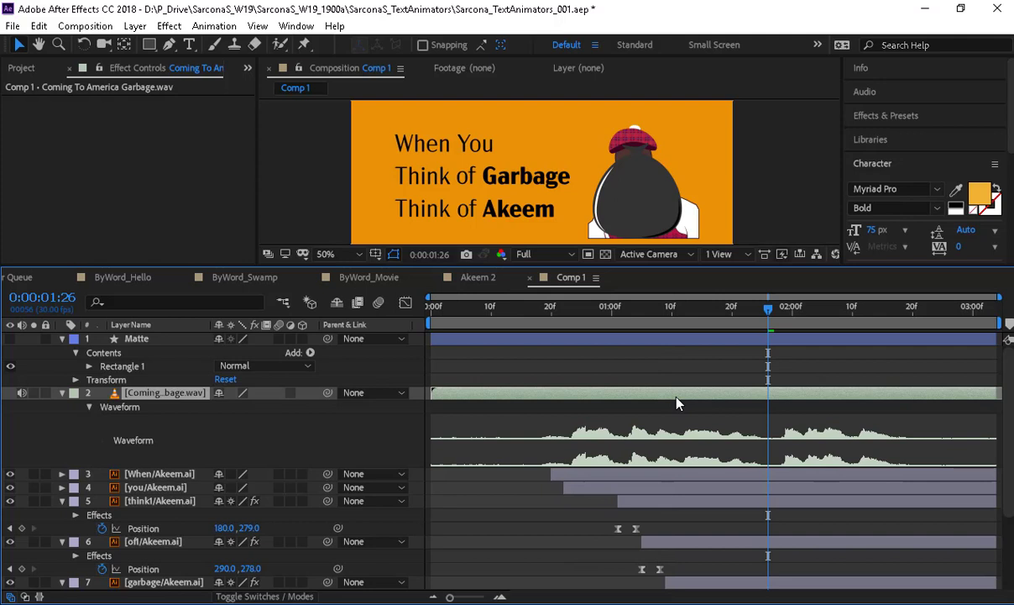
key(ctrl+z)
click(453, 597)
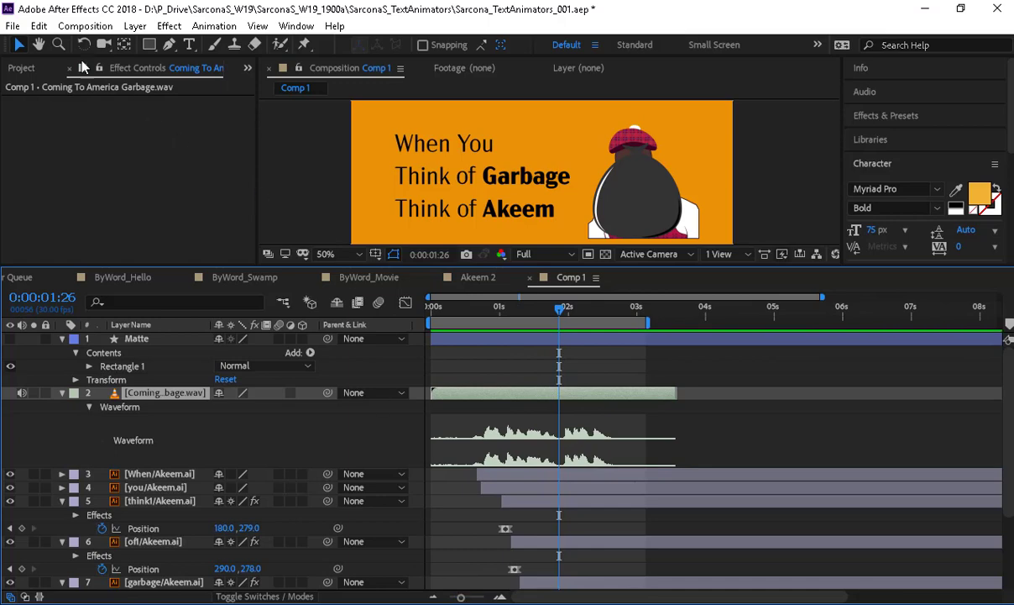
click(38, 26)
right_click(537, 322)
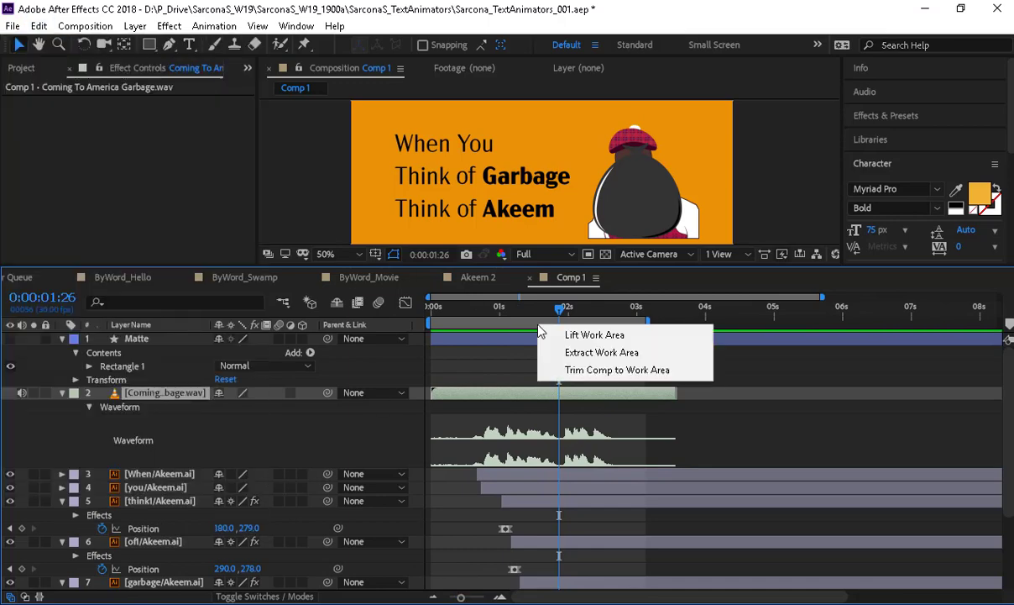
click(561, 309)
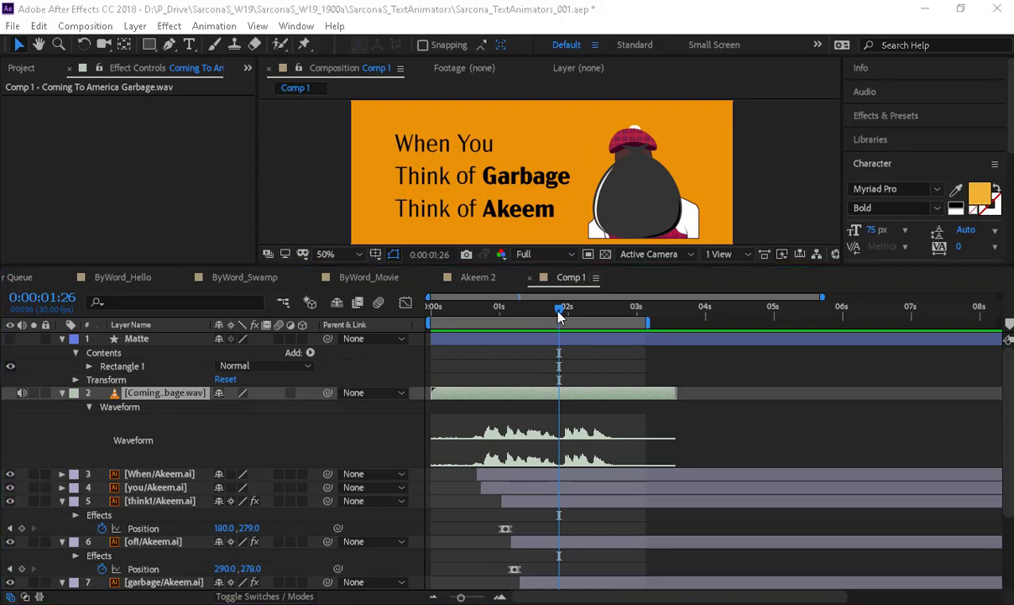
- Split the audio layer at 1:26 and slide the second piece to about 5 seconds
click(39, 26)
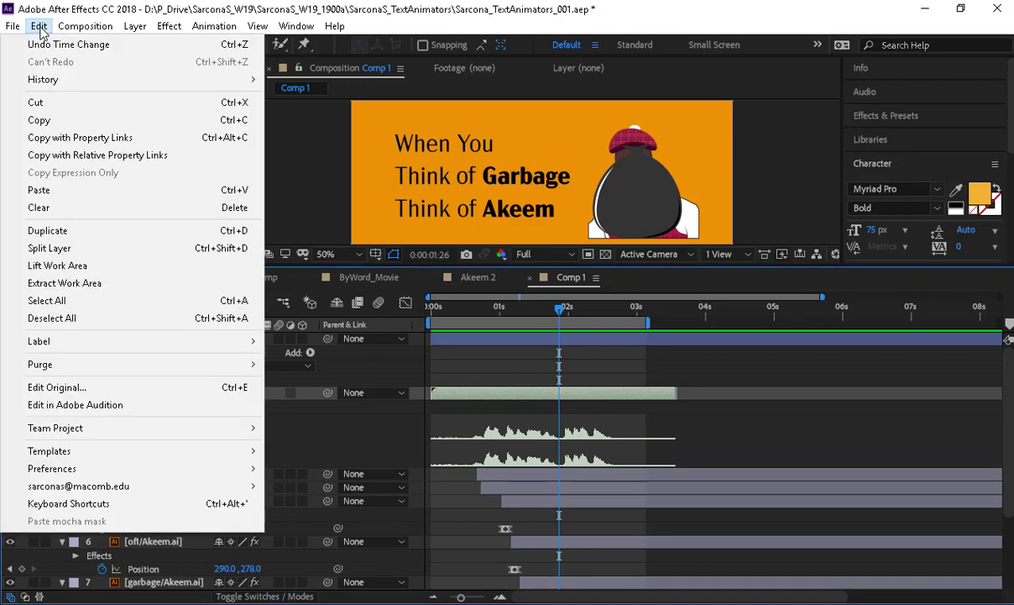
click(131, 249)
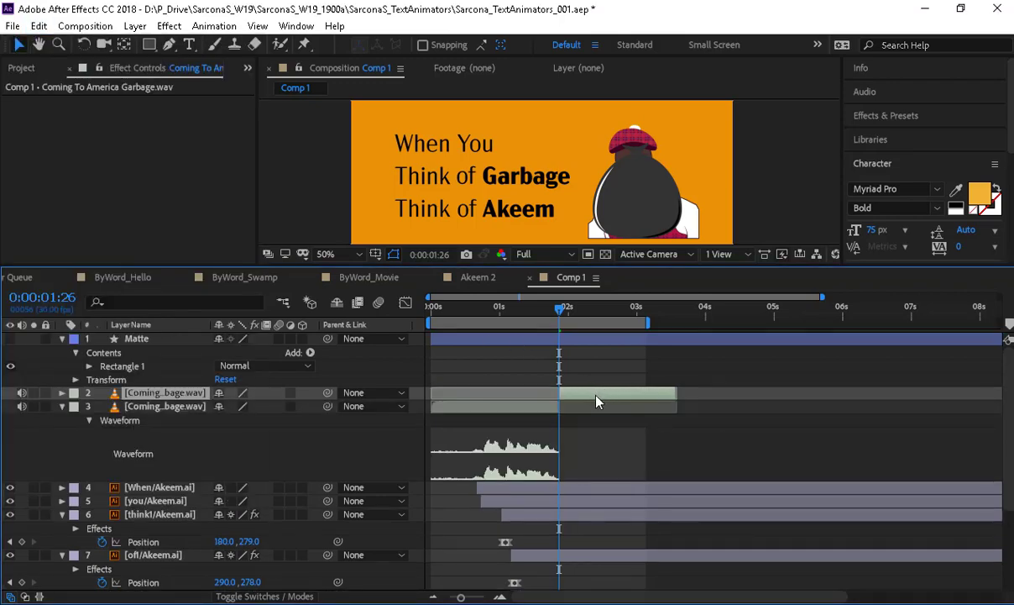
drag(596, 397, 816, 400)
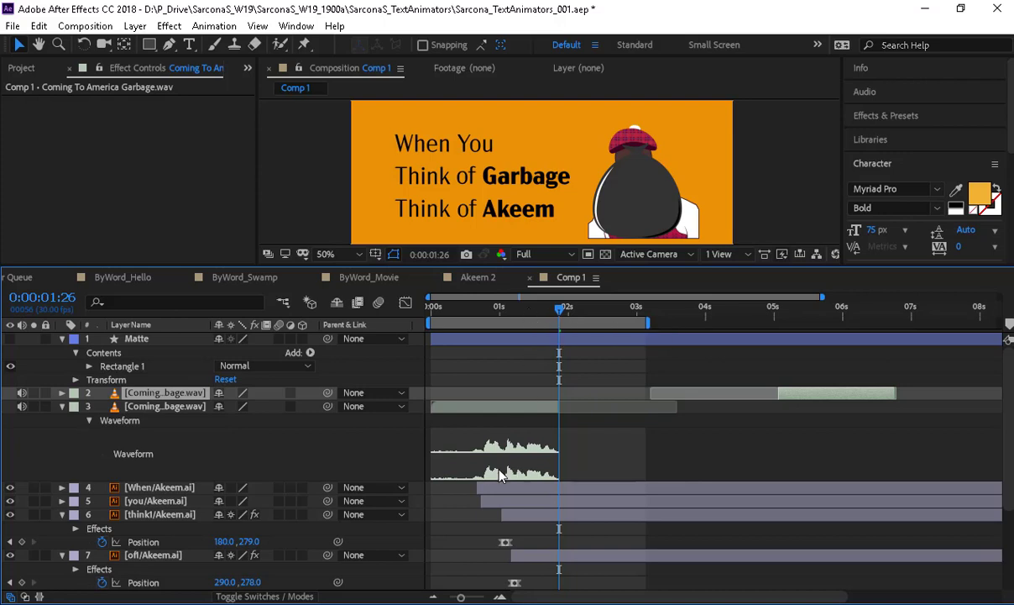
scroll(170, 501, down, 3)
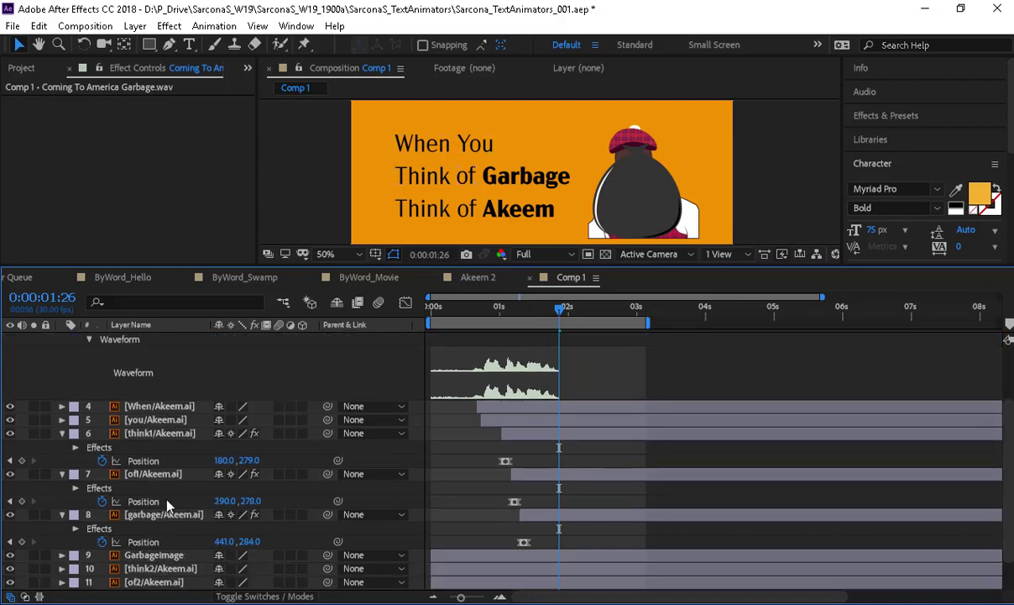
- Start the GarbageImage layer at 0:00:01:21 with Position 720, 317 over Akeem's head
click(168, 558)
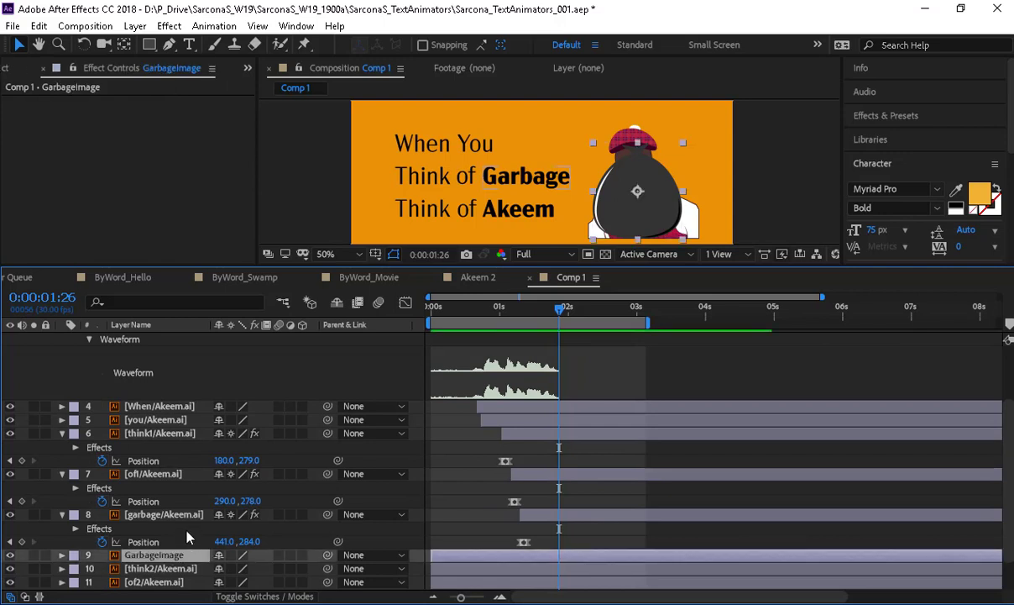
key(p)
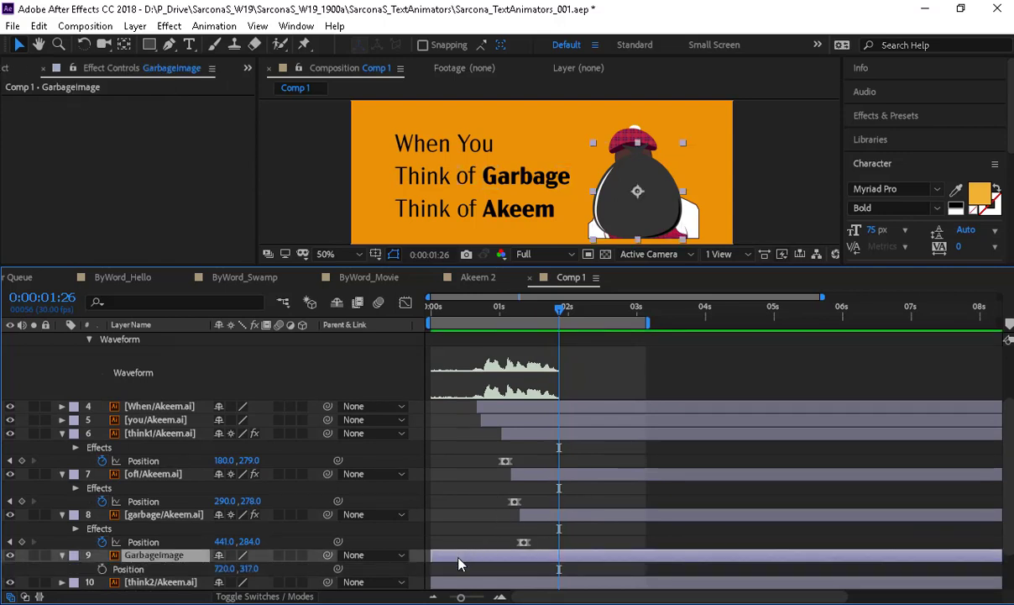
drag(459, 557, 539, 561)
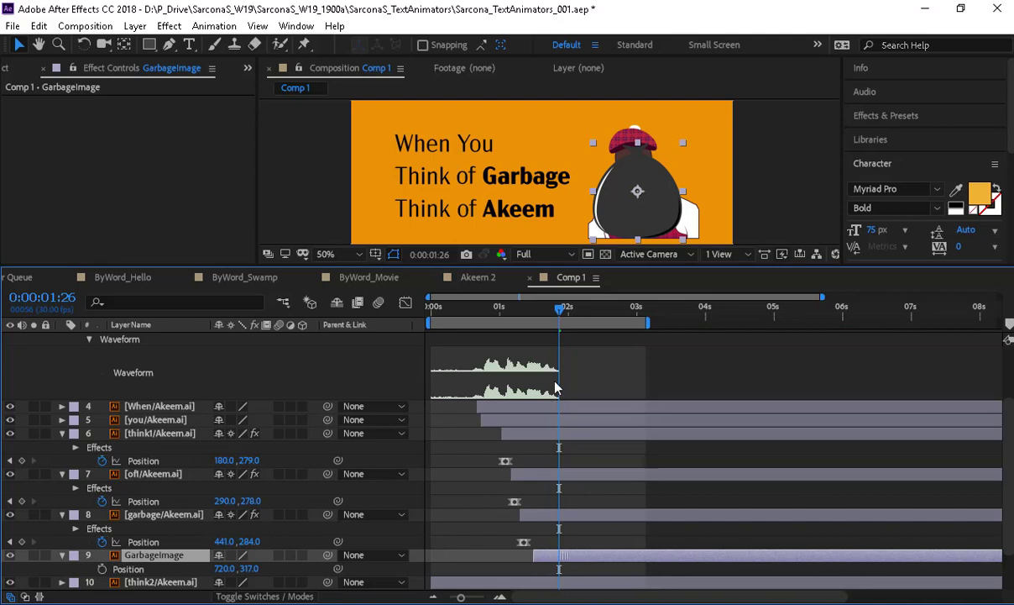
click(552, 318)
drag(552, 318, 547, 318)
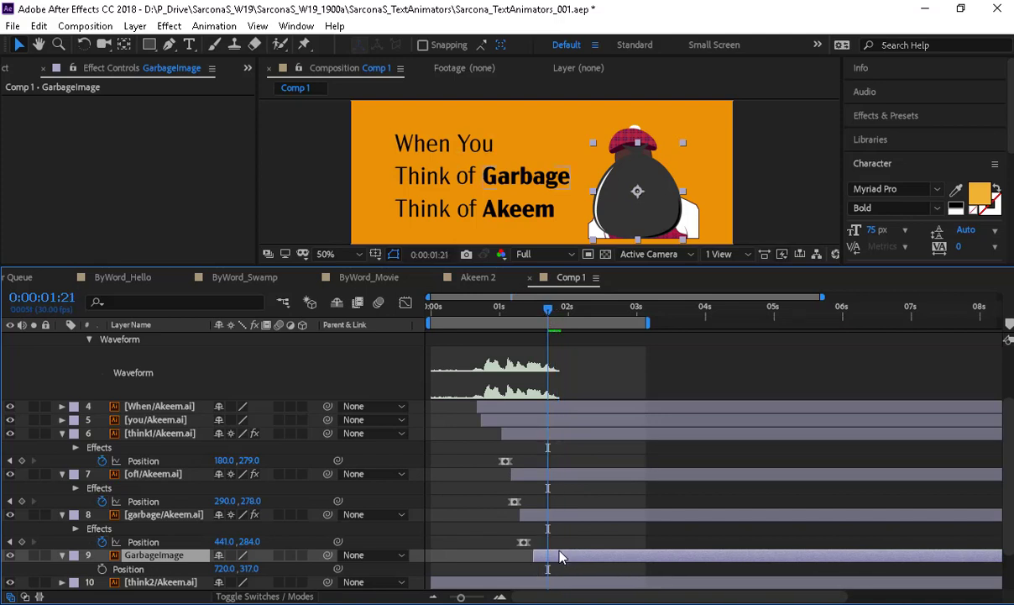
drag(566, 558, 576, 561)
key(p)
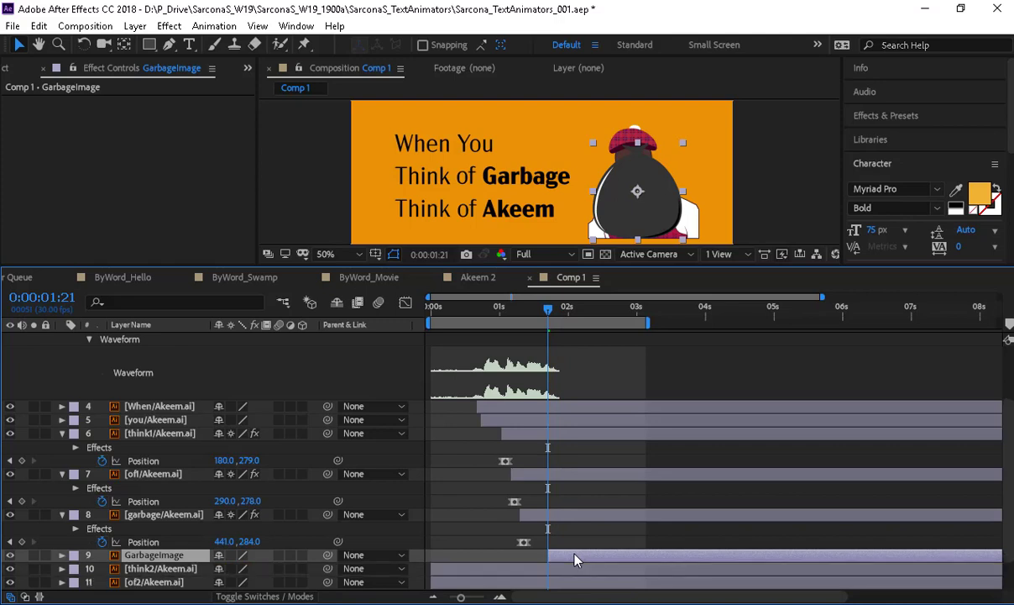
key(p)
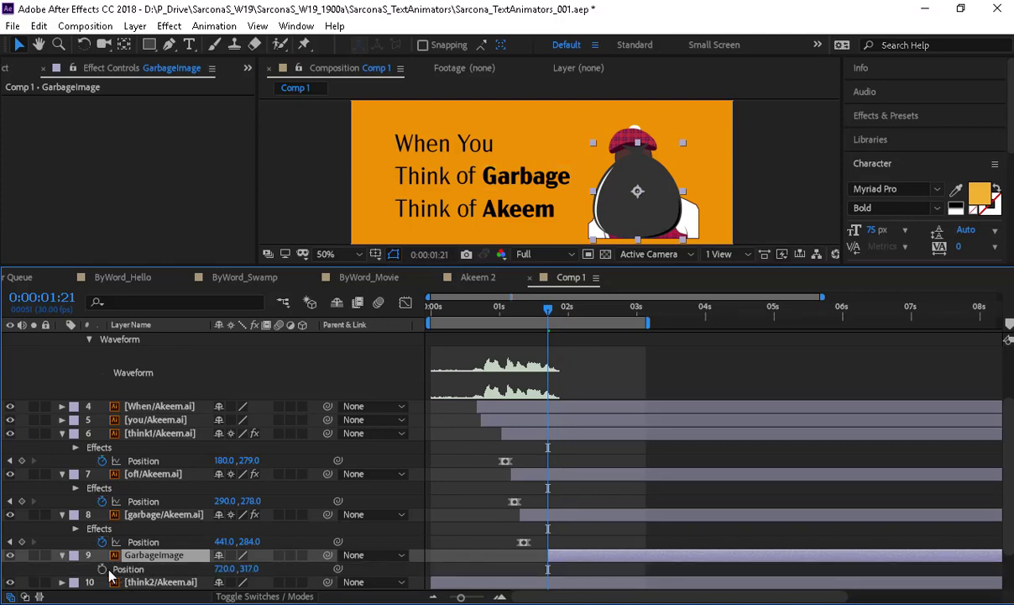
drag(492, 218, 479, 204)
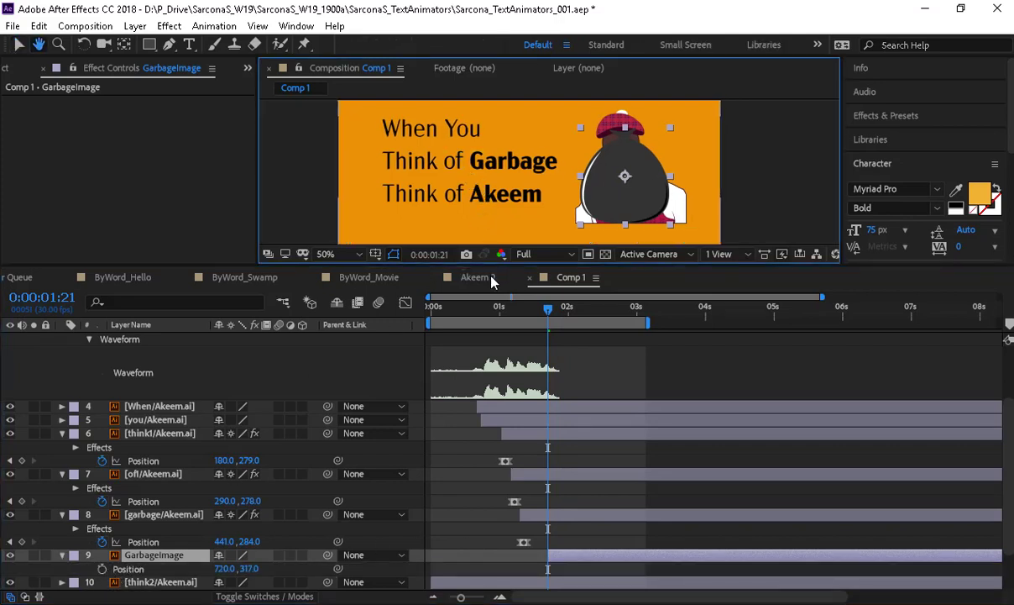
drag(493, 263, 489, 357)
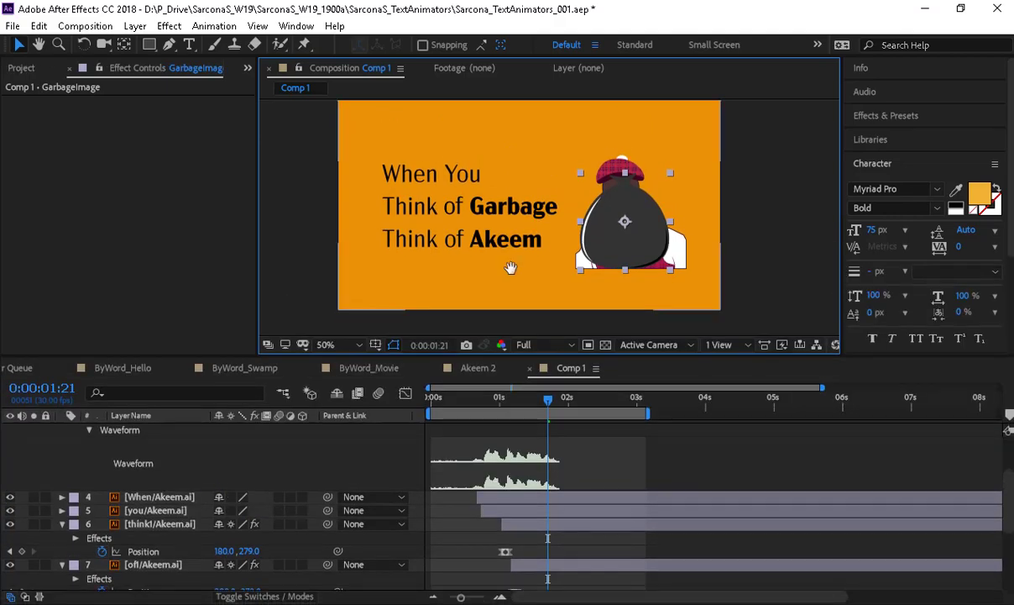
drag(512, 265, 506, 276)
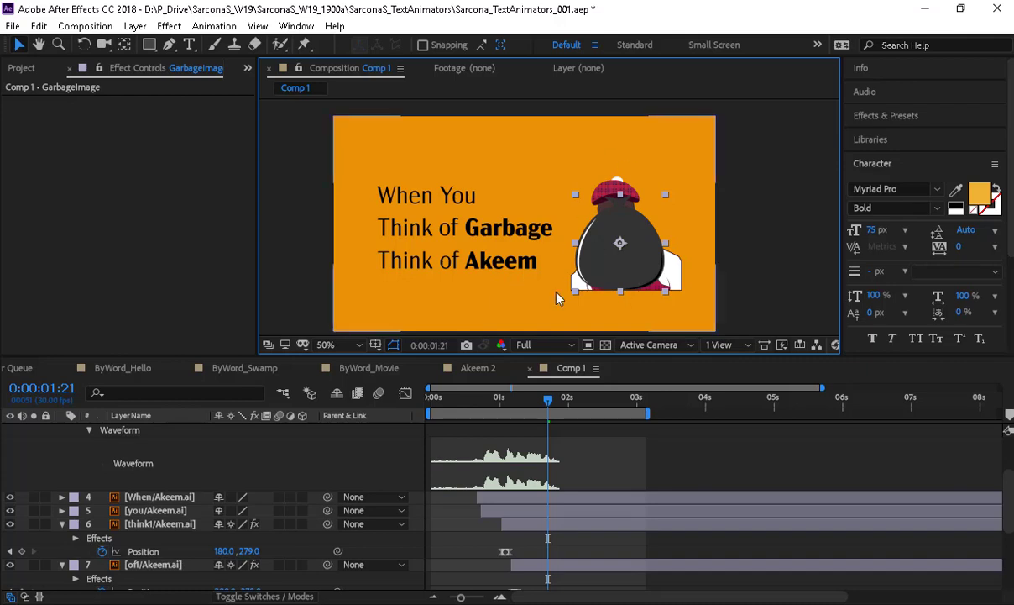
scroll(226, 489, down, 5)
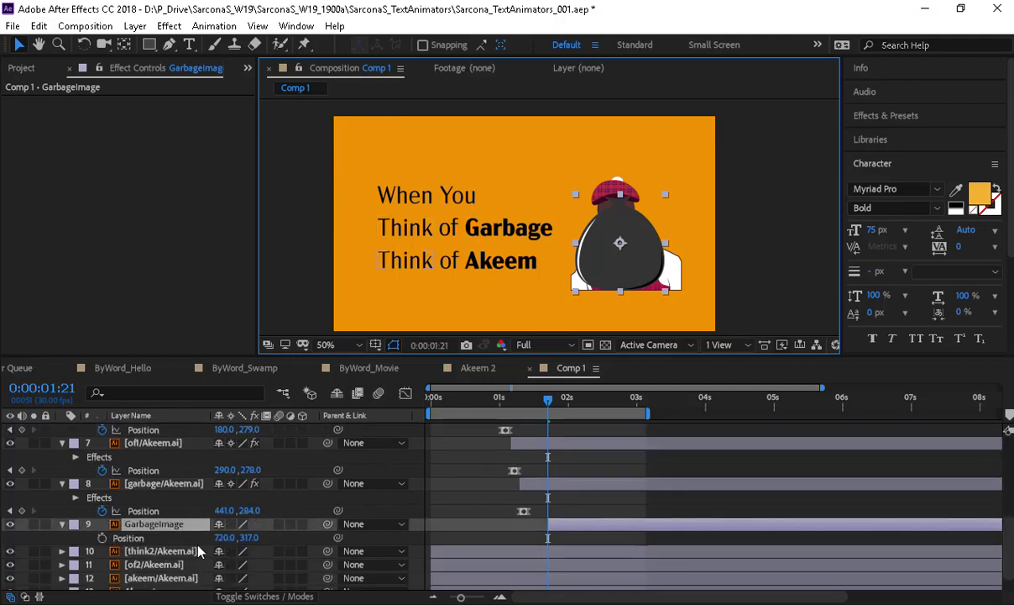
- Move the bag's anchor point to its bottom edge with the Pan Behind tool, keeping 50% scale
key(s)
click(218, 538)
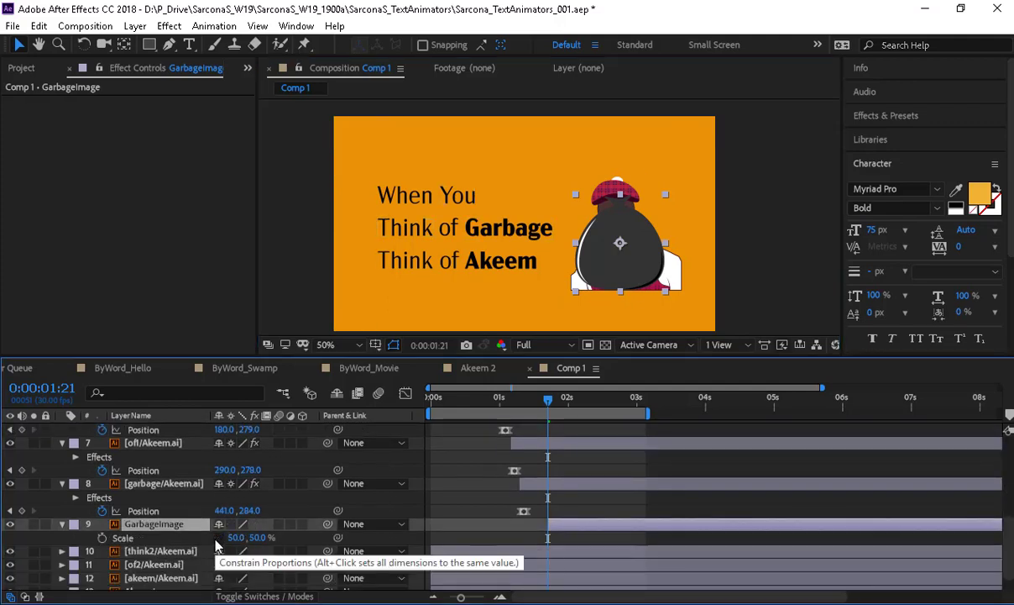
drag(236, 538, 259, 543)
key(ctrl+z)
key(ctrl+z)
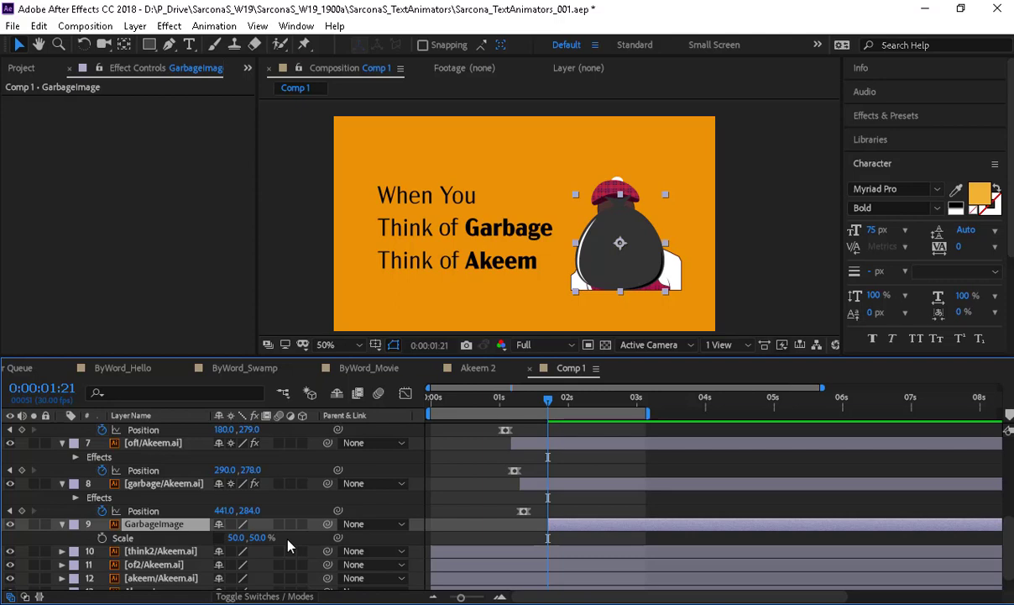
key(y)
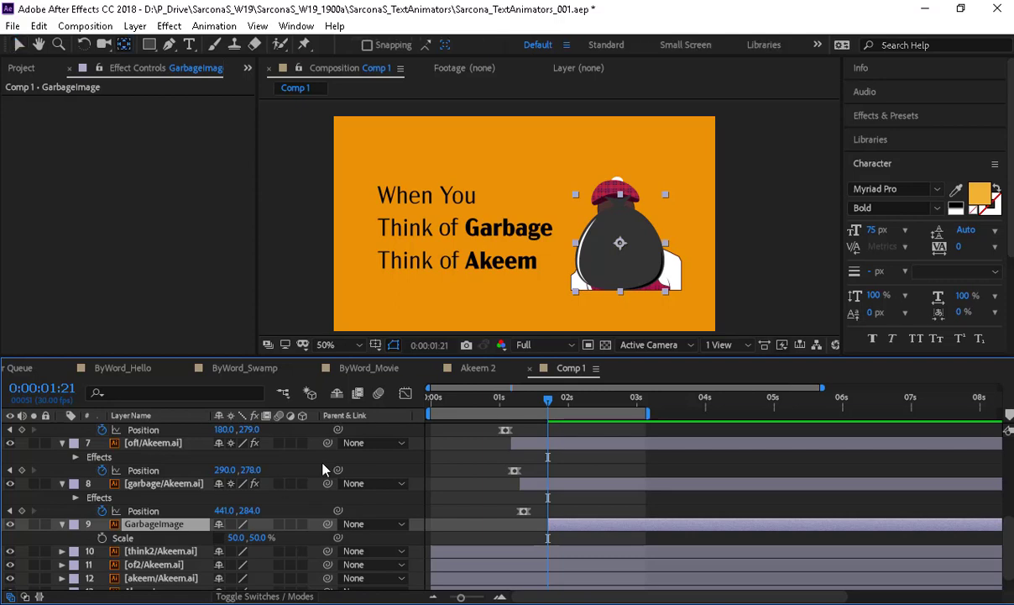
drag(622, 243, 627, 291)
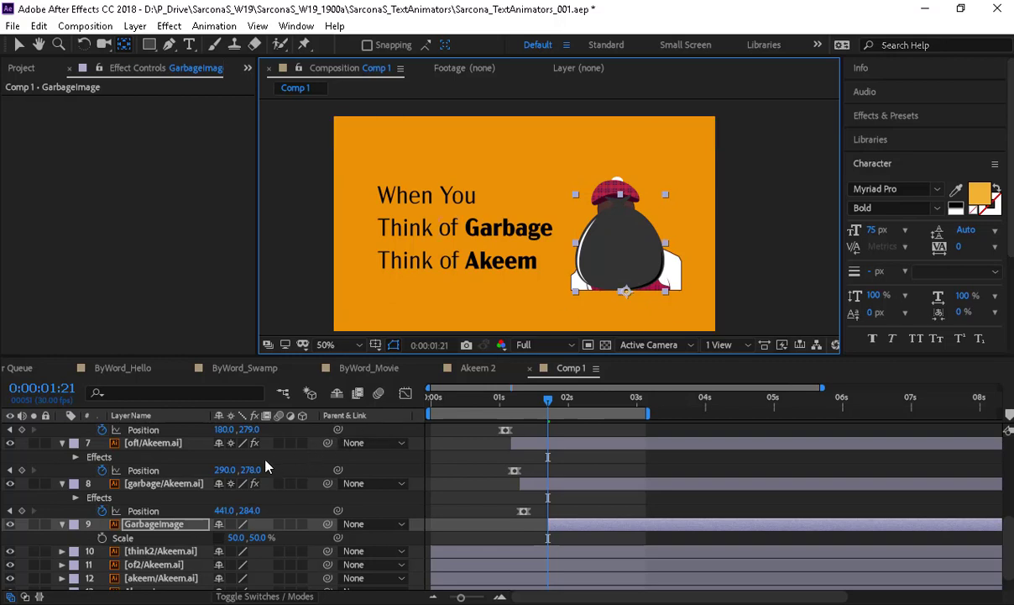
mouse_move(256, 537)
mouse_down()
mouse_move(242, 538)
mouse_move(261, 539)
mouse_move(246, 547)
mouse_up()
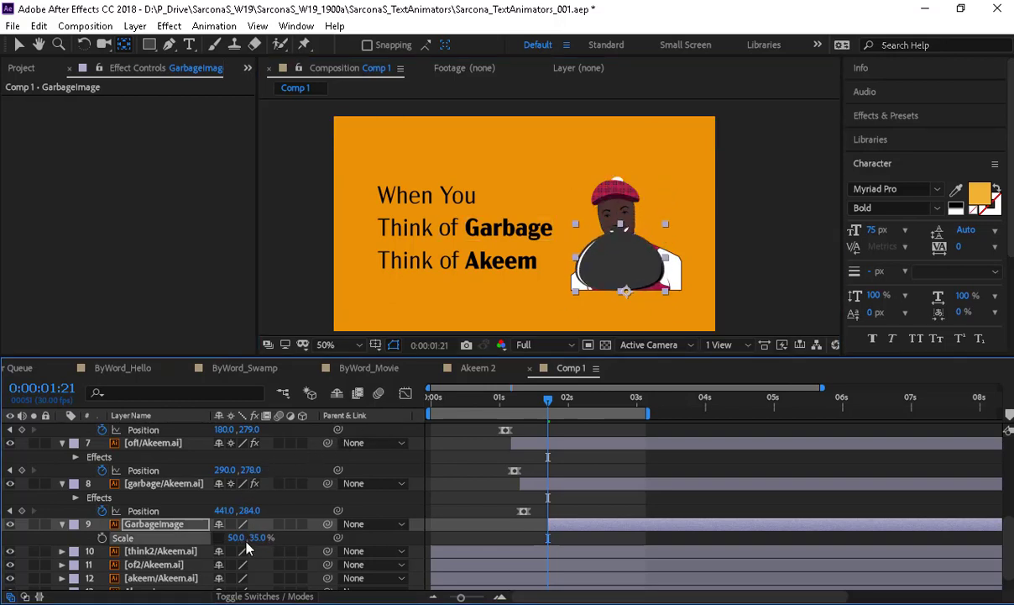
key(ctrl+z)
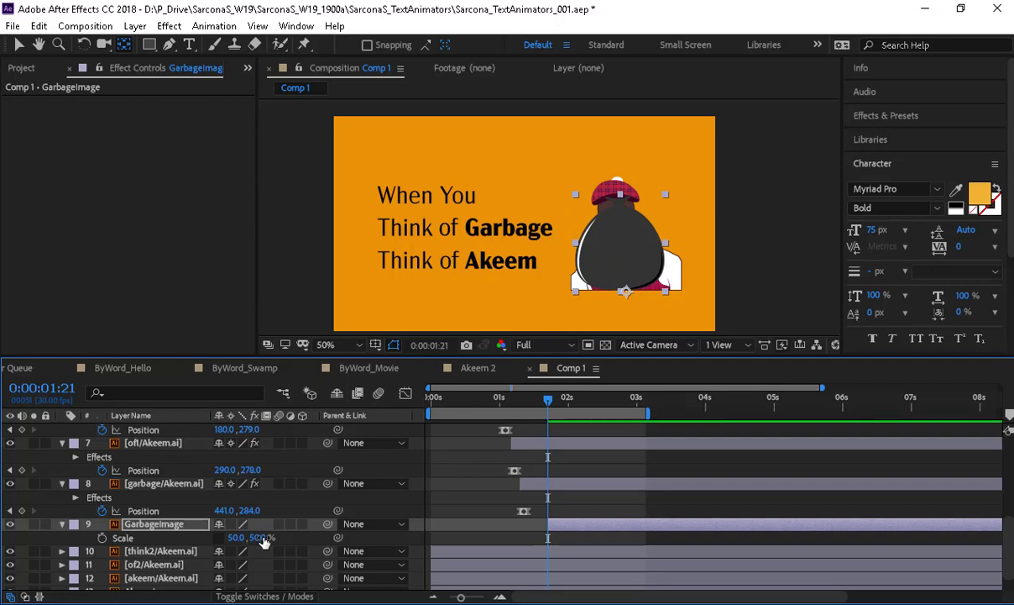
key(p)
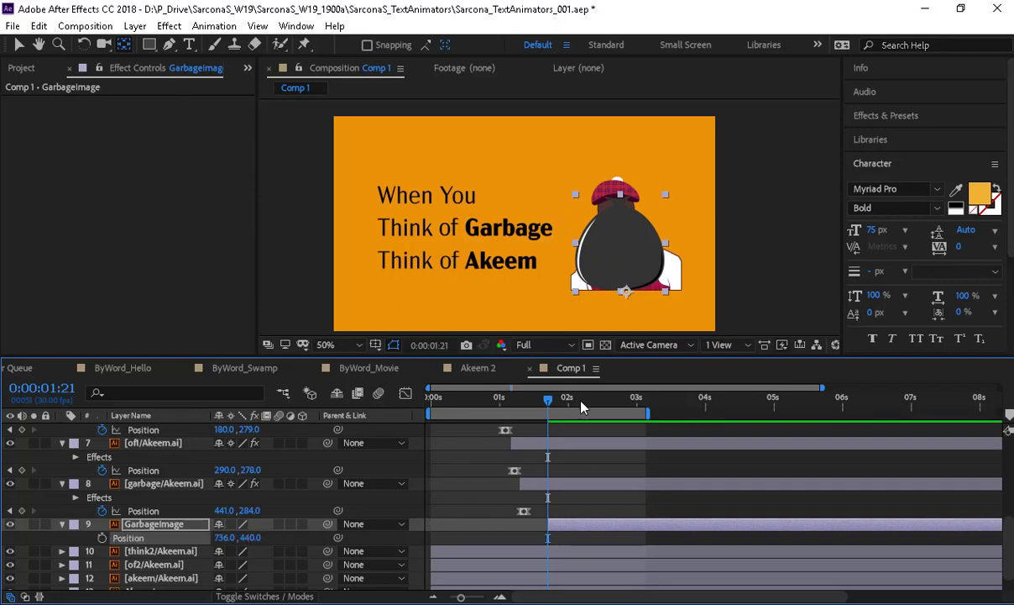
- Keyframe the bag's Position to fall from 736, -18 above the frame down to 736, 440
click(103, 538)
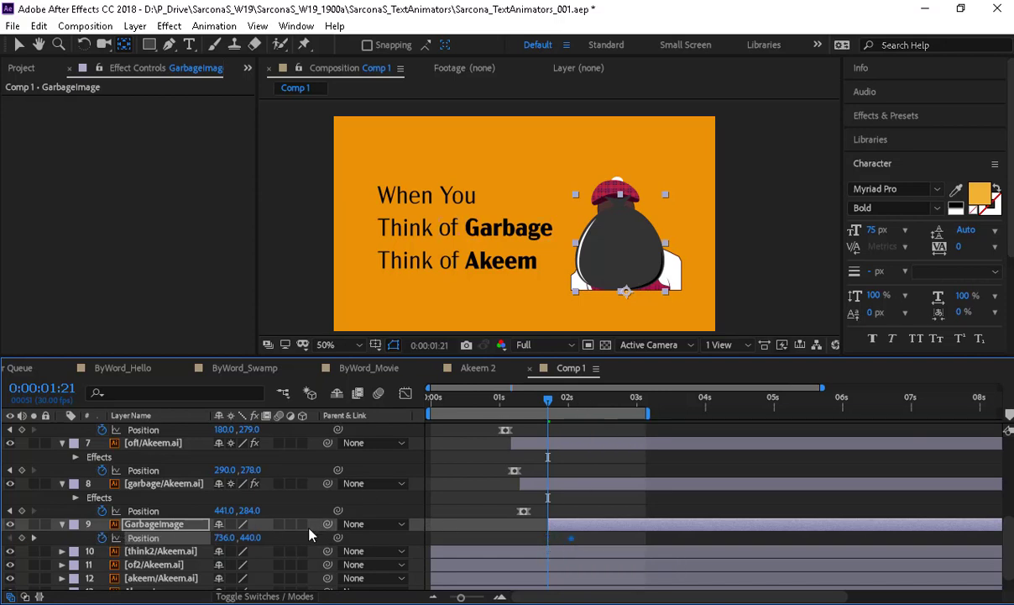
drag(257, 544, 144, 525)
drag(252, 540, 160, 538)
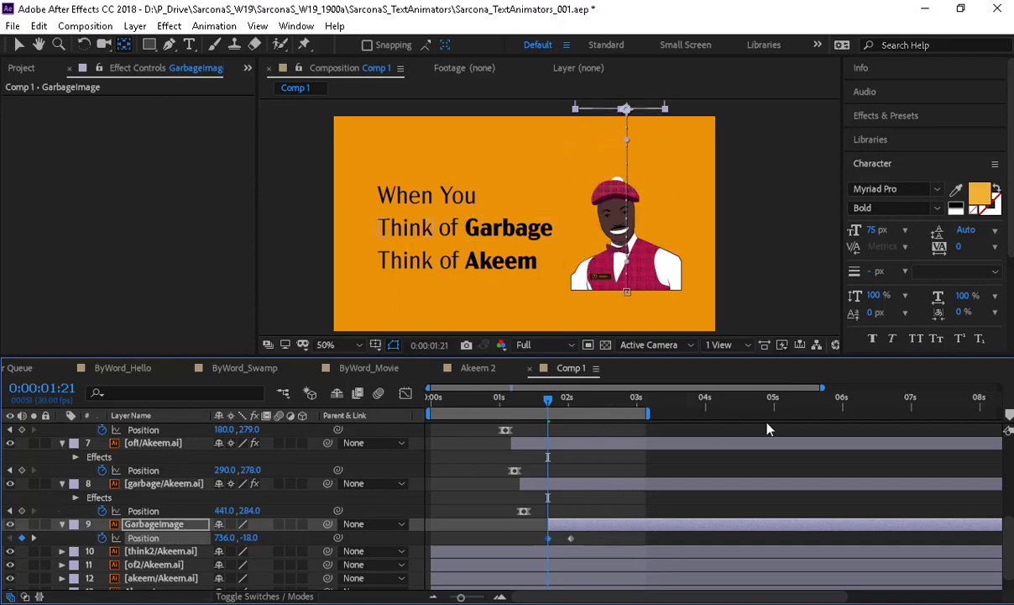
key(space)
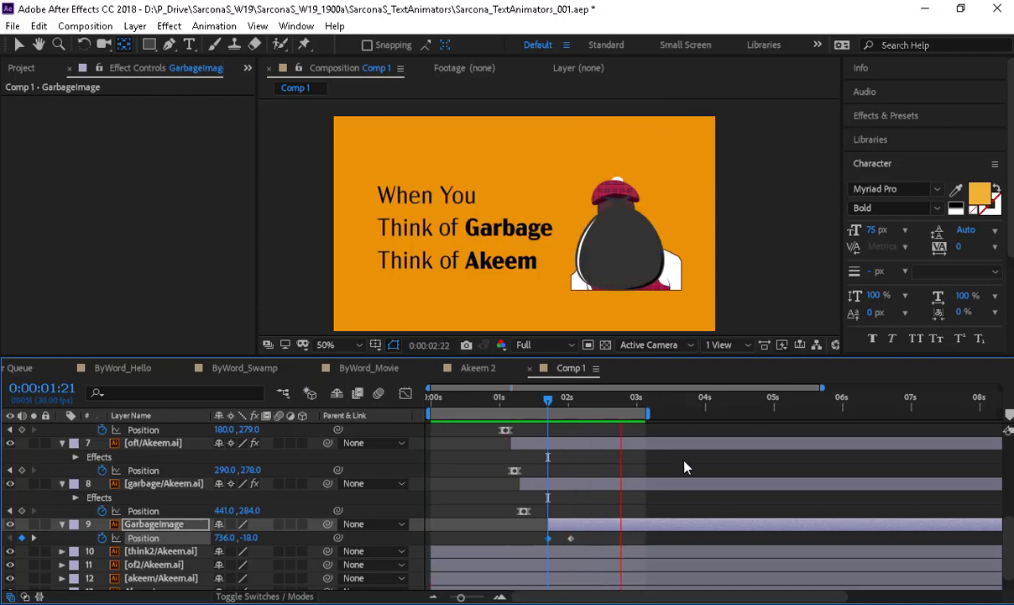
key(space)
drag(604, 528, 510, 543)
key(ctrl+z)
key(v)
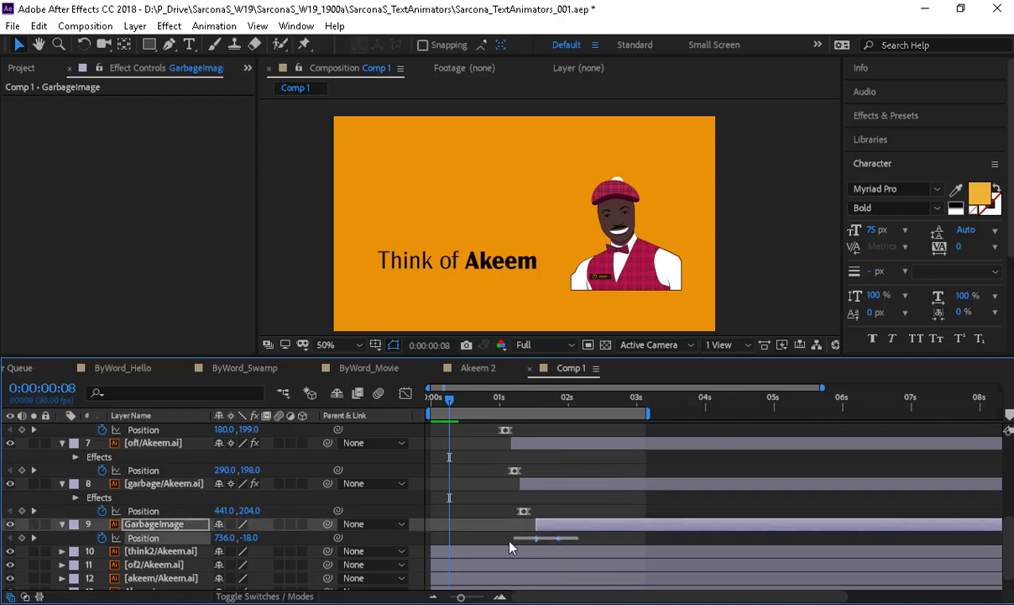
- Easy Ease the bag's Position keyframes, raise the first keyframe's influence, and move the landing slightly earlier
right_click(559, 539)
mouse_move(561, 529)
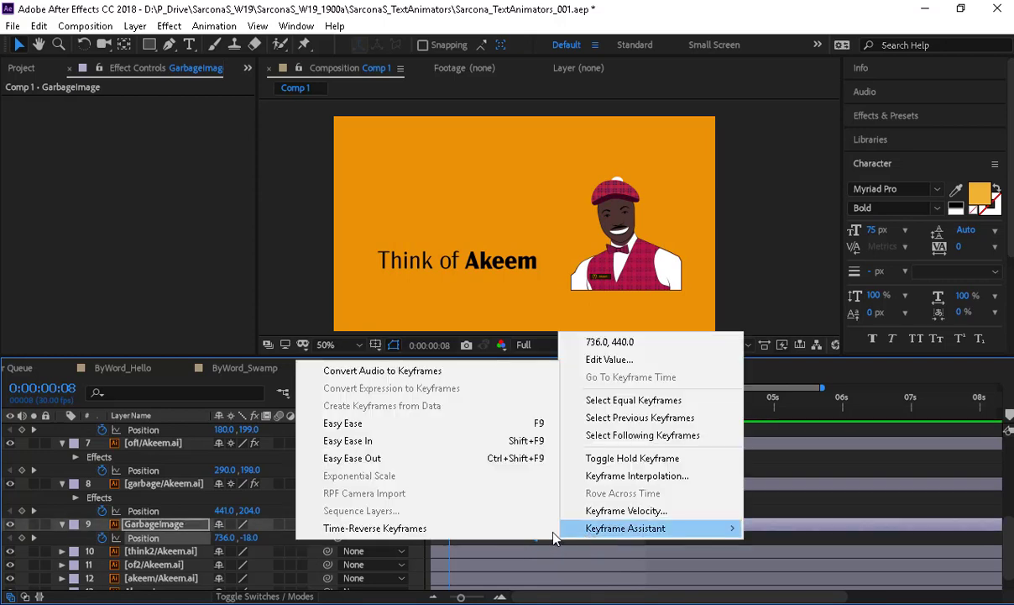
click(480, 422)
click(405, 393)
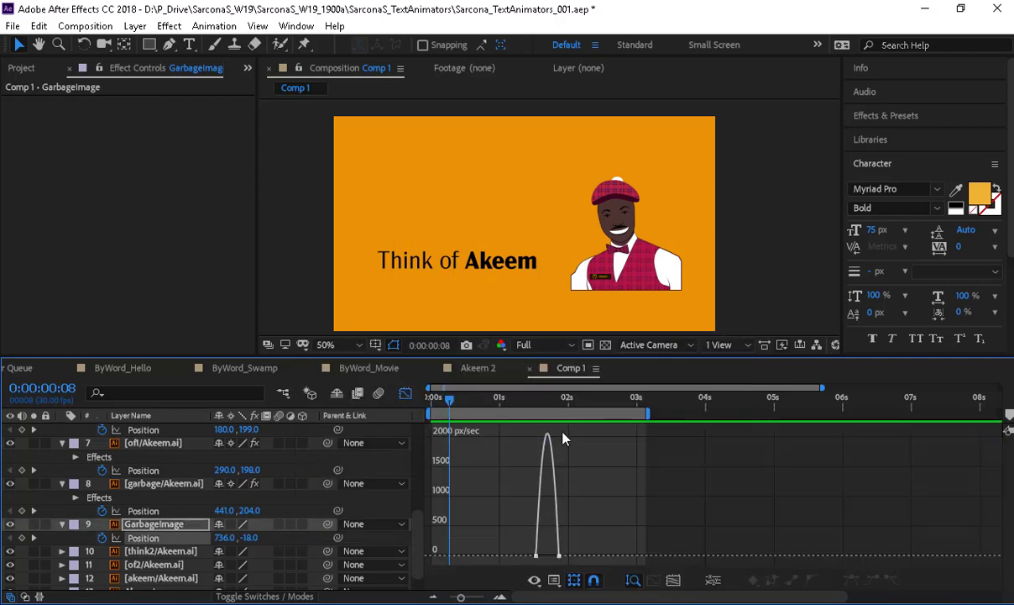
click(536, 556)
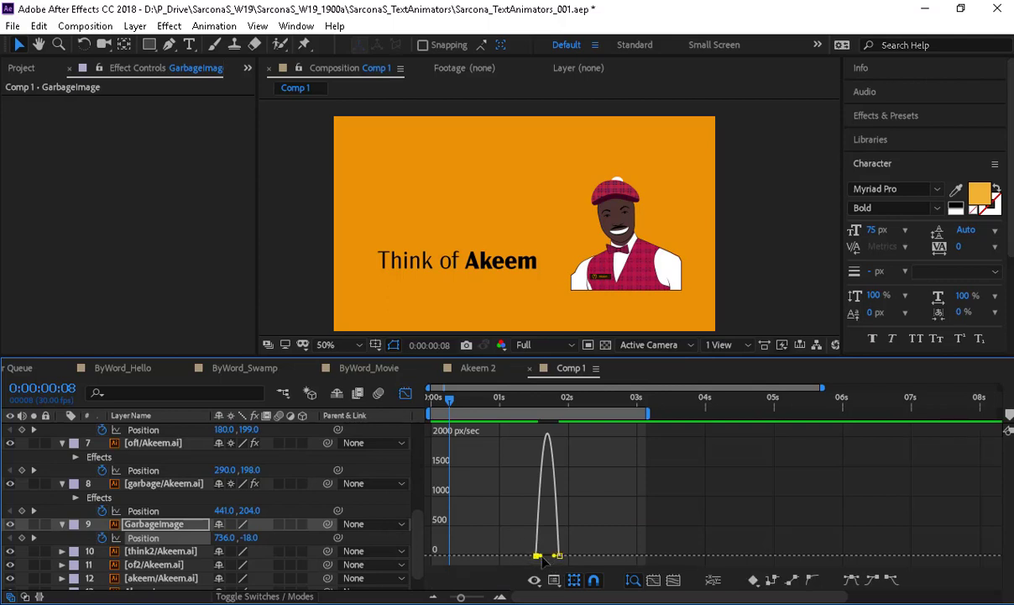
drag(543, 556, 555, 556)
click(406, 394)
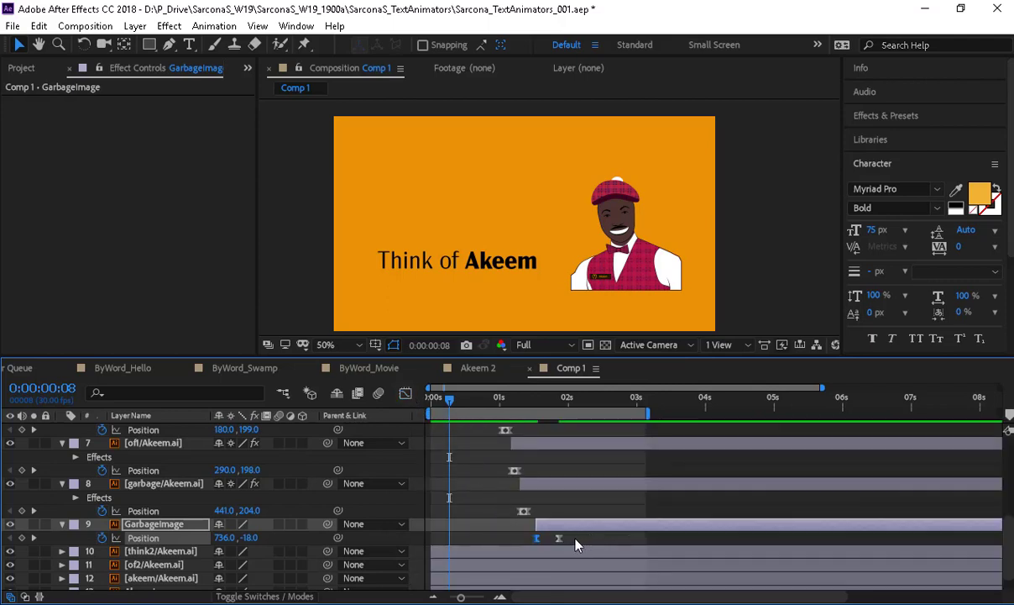
drag(559, 538, 553, 539)
- Preview the eased bag drop from 0:00:00:25 and zoom the timeline to individual frames
key(space)
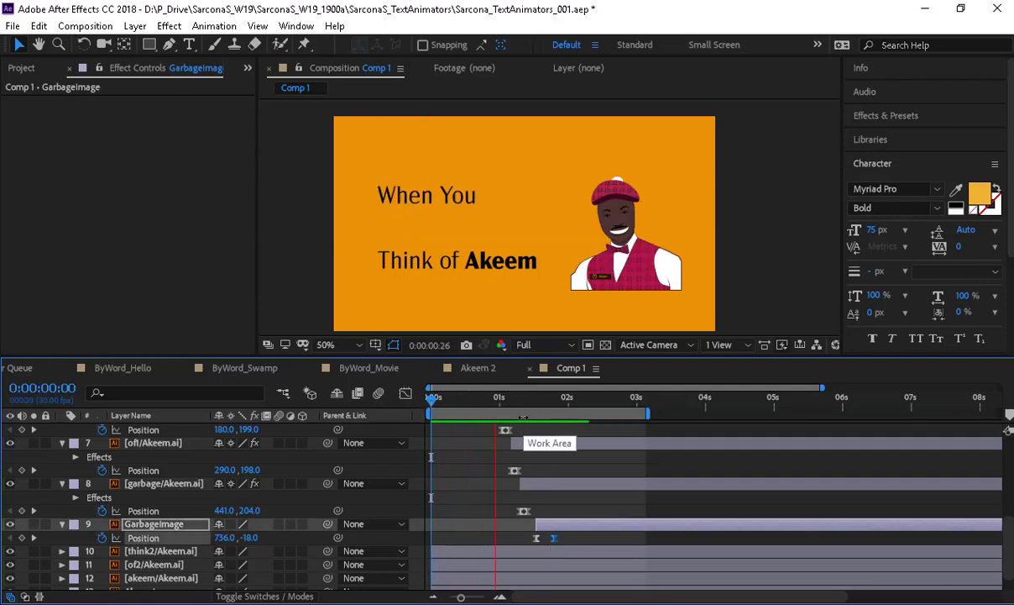
key(space)
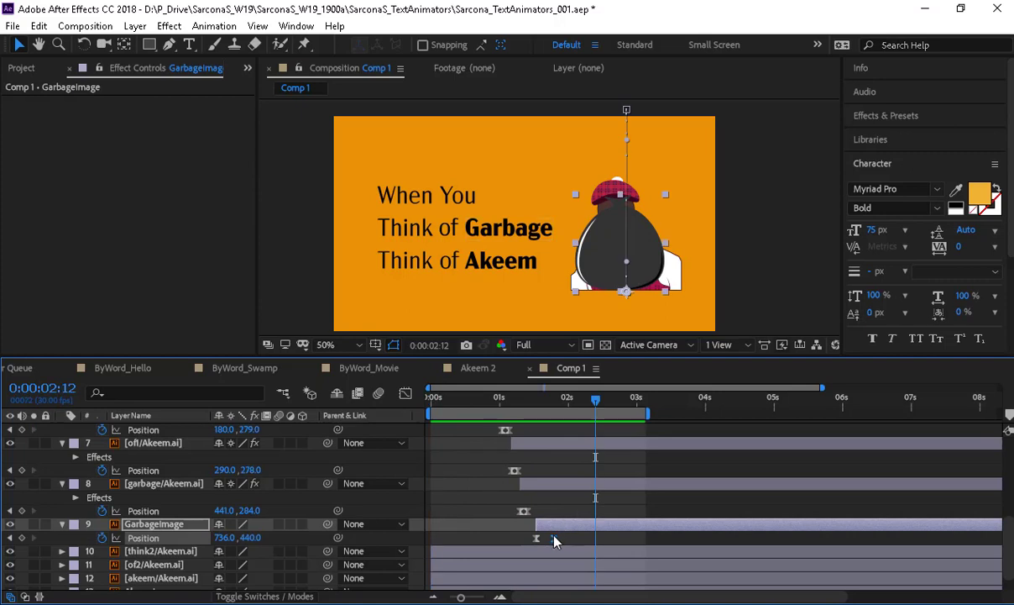
drag(515, 398, 488, 406)
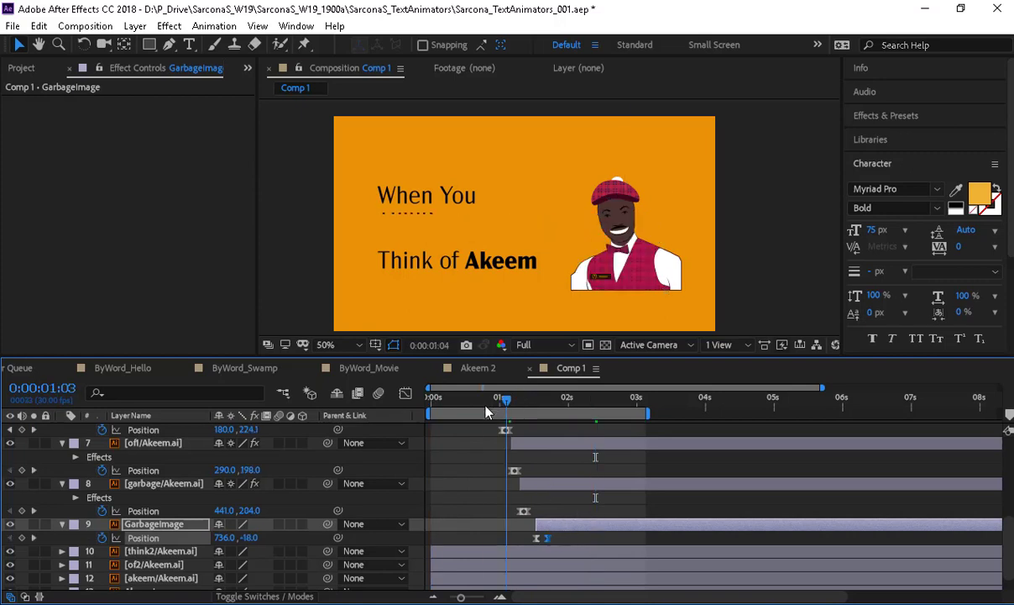
key(space)
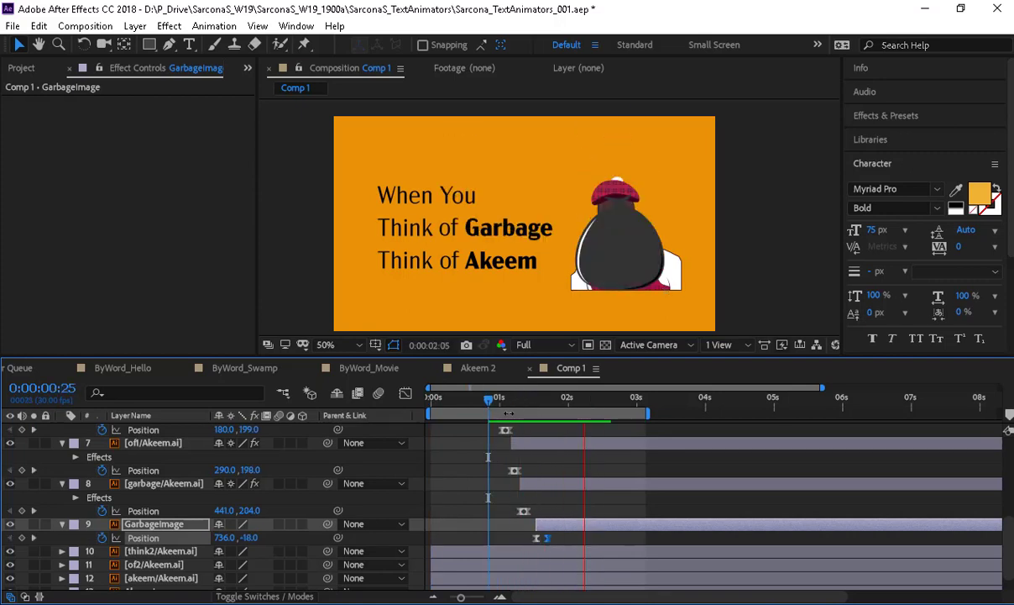
key(space)
drag(460, 598, 472, 598)
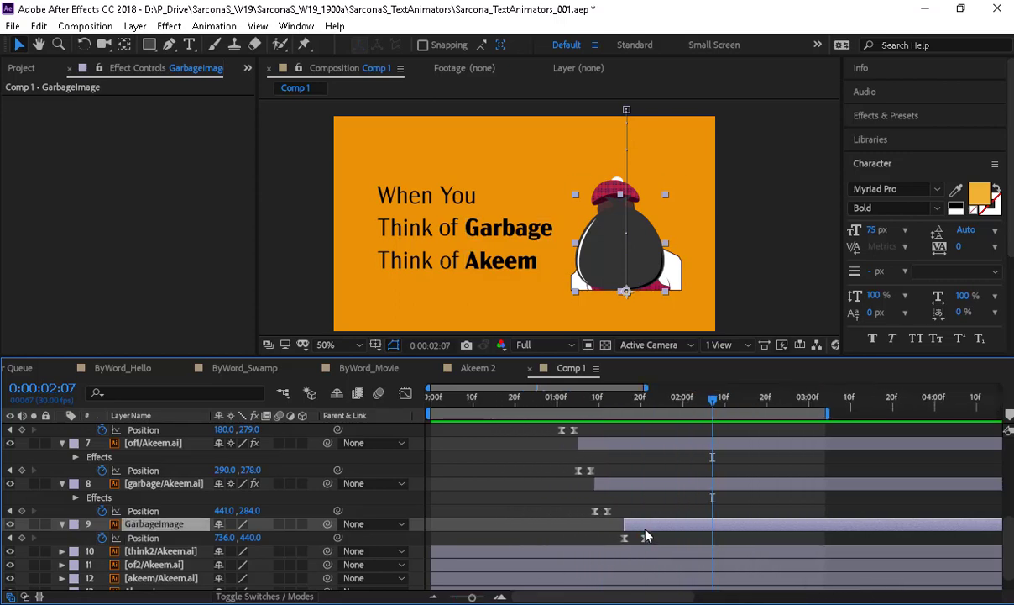
- Keyframe the bag's Scale at 39, 60% on 0:00:01:20 so it stretches tall while falling
key(s)
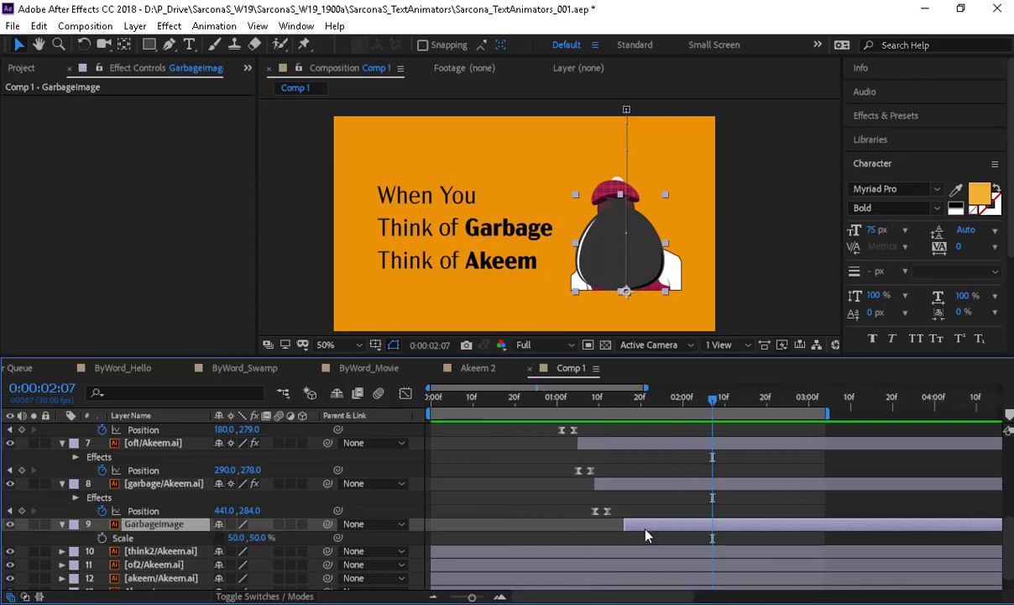
key(shift+p)
click(644, 410)
drag(644, 410, 641, 409)
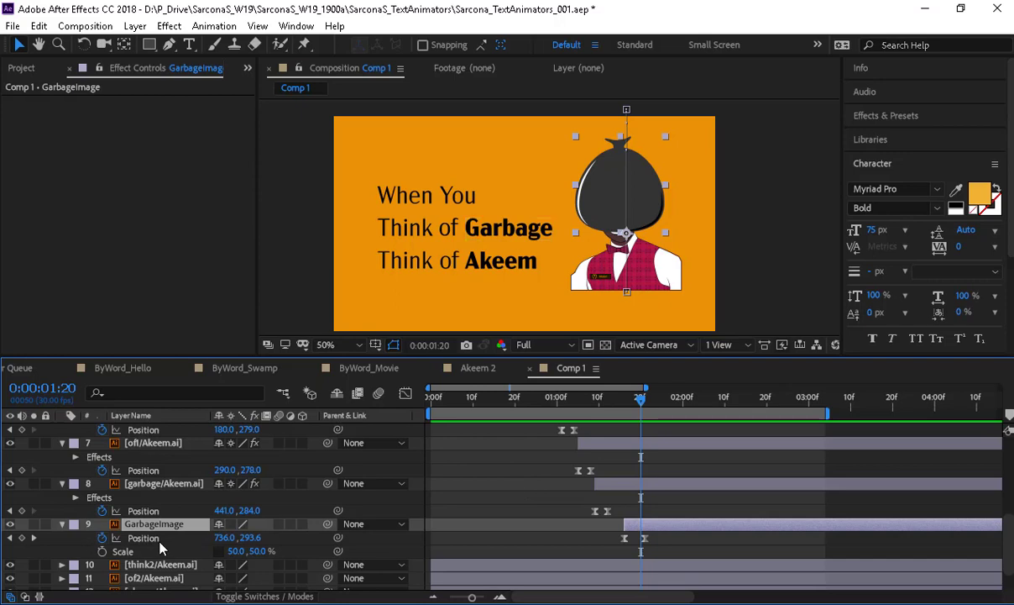
click(101, 551)
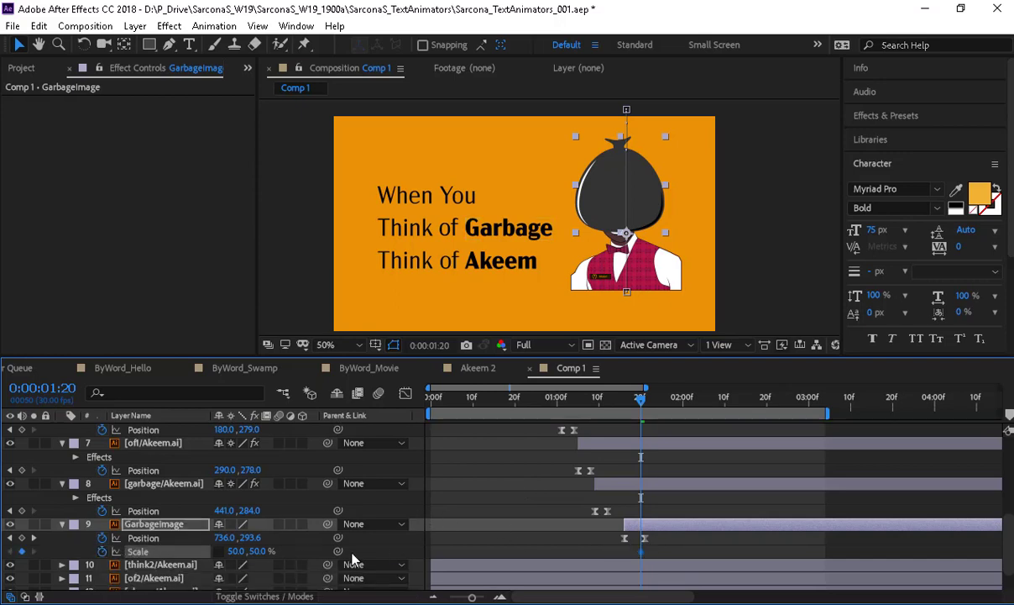
drag(255, 551, 224, 554)
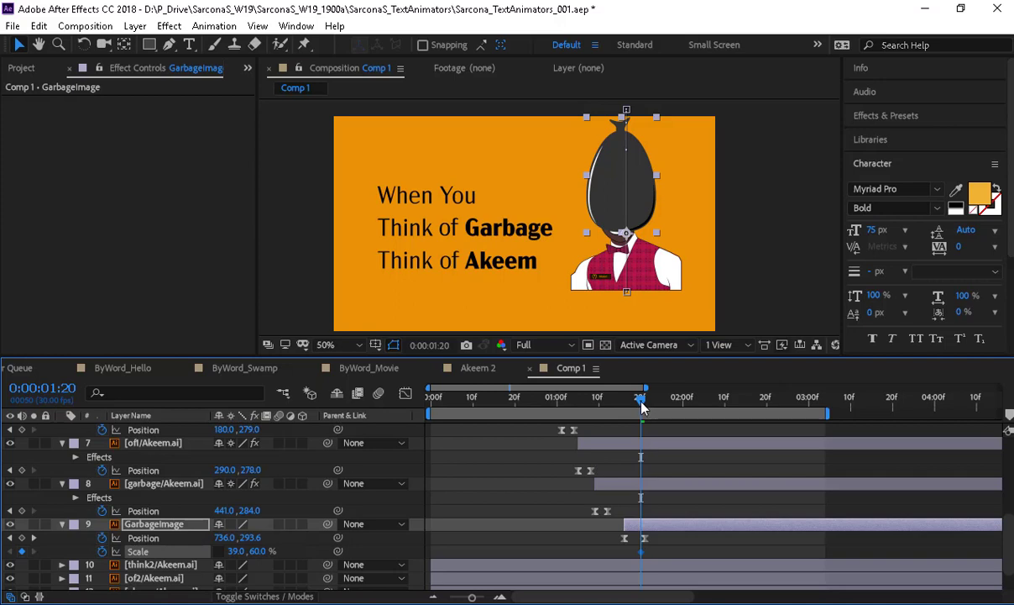
- Set the bag's Scale to 56, 44% at 0:00:01:22 and back to 50, 50% at 0:00:01:23
key(Page_Down)
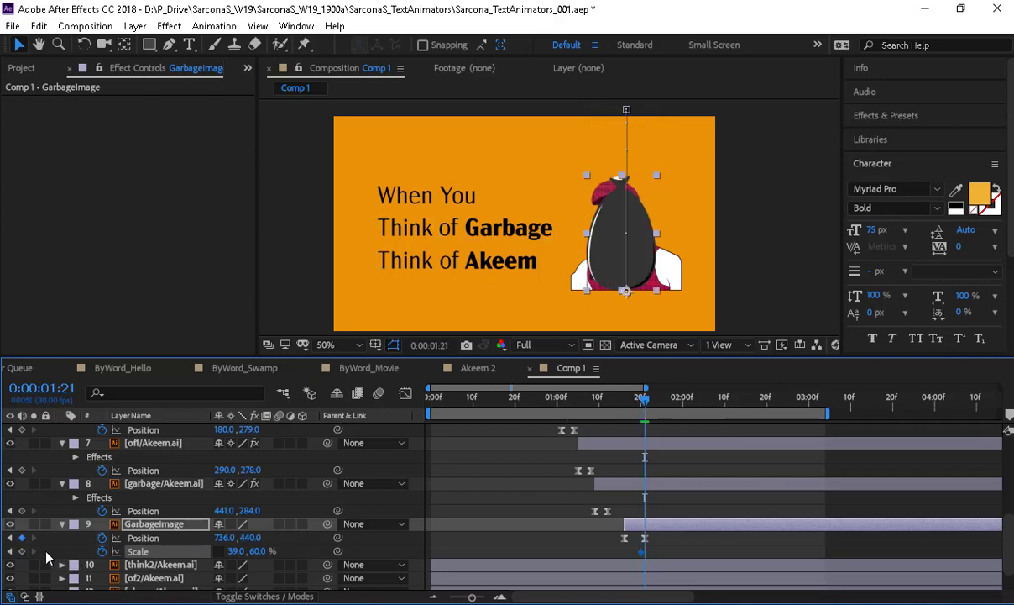
key(Page_Down)
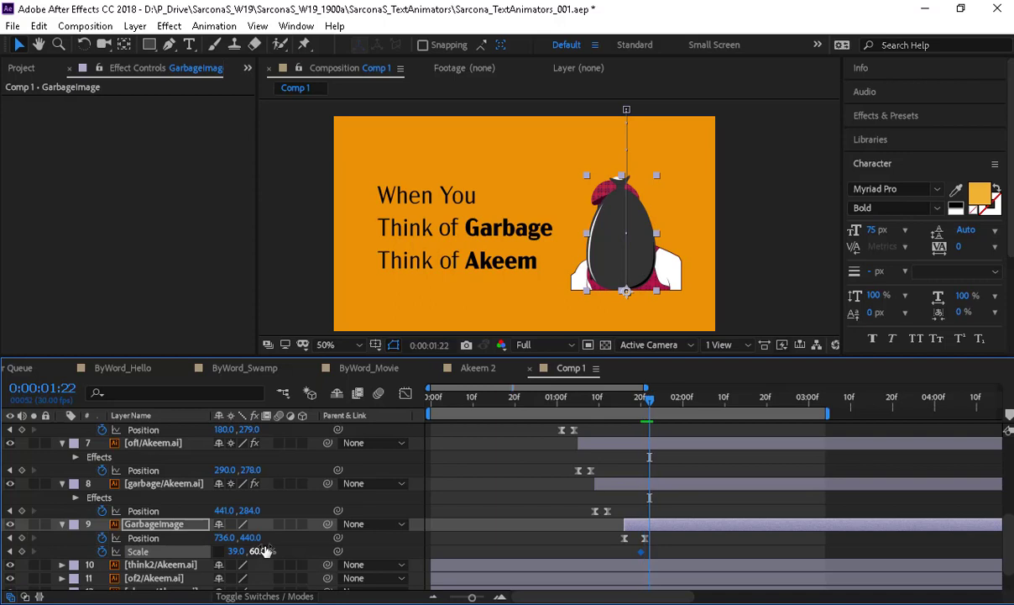
mouse_move(234, 551)
mouse_down()
mouse_move(251, 551)
mouse_move(240, 551)
mouse_up()
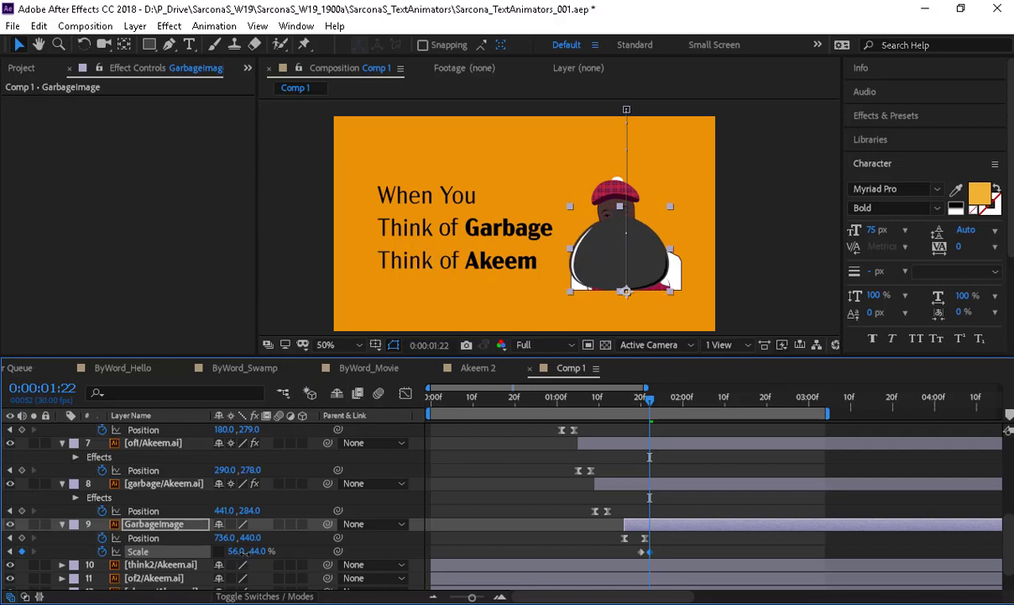
click(657, 400)
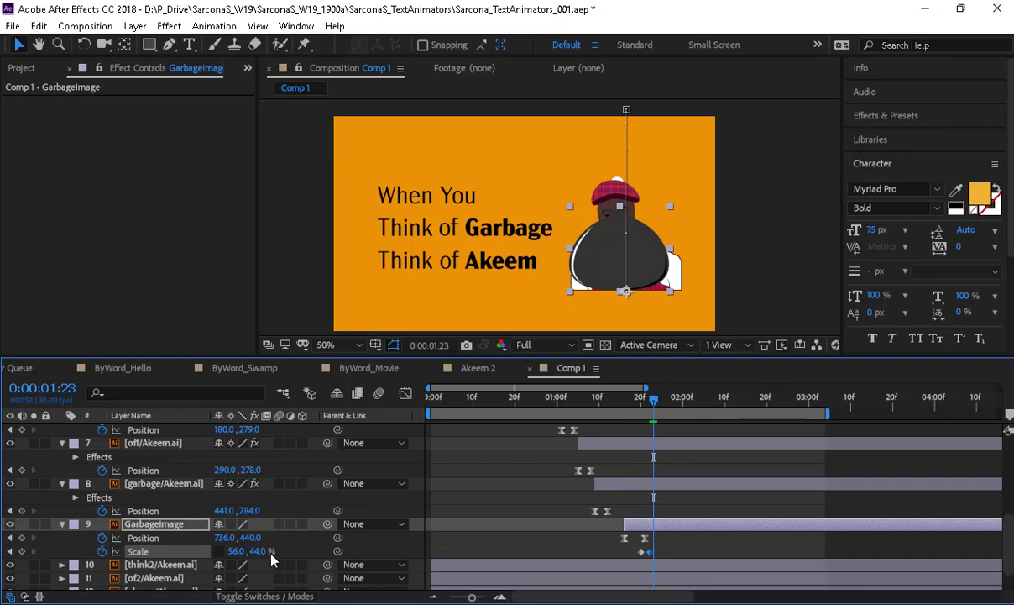
click(237, 551)
text(50)
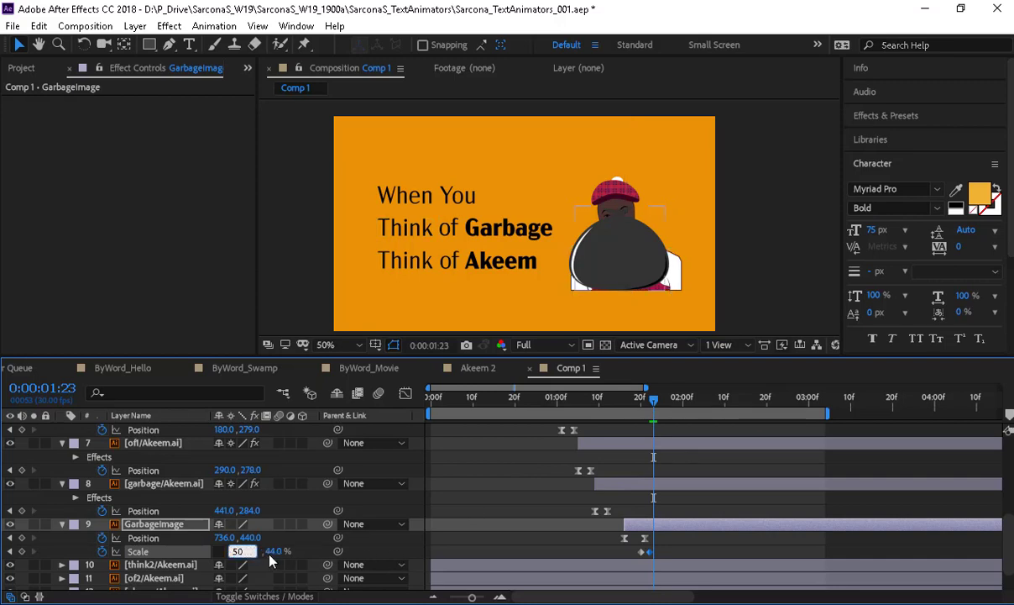
key(Return)
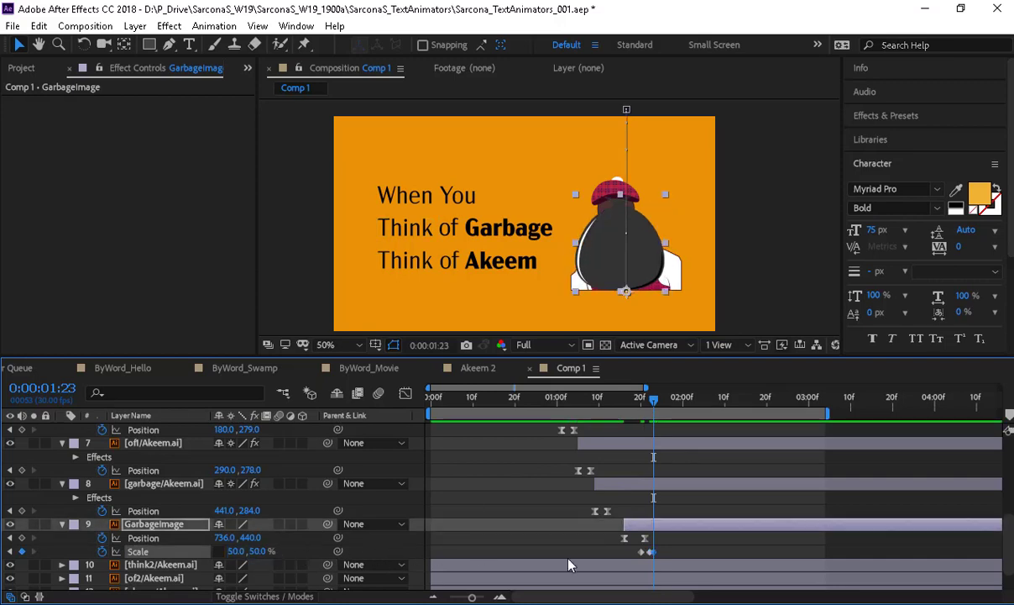
- Preview the animation, then shift the GarbageImage layer and its keyframes slightly earlier
drag(635, 550, 673, 553)
key(Home)
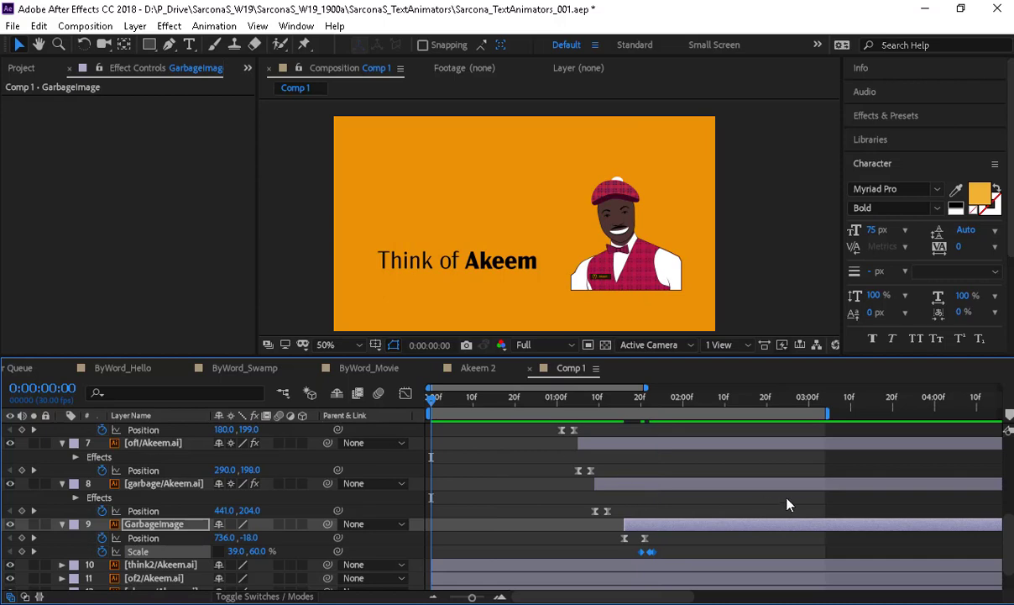
key(space)
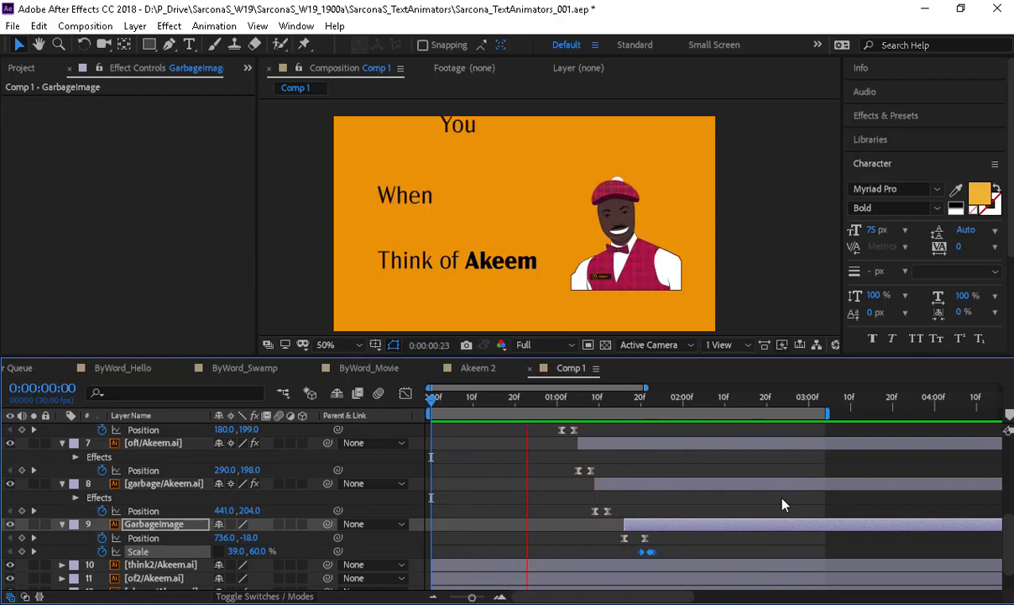
key(space)
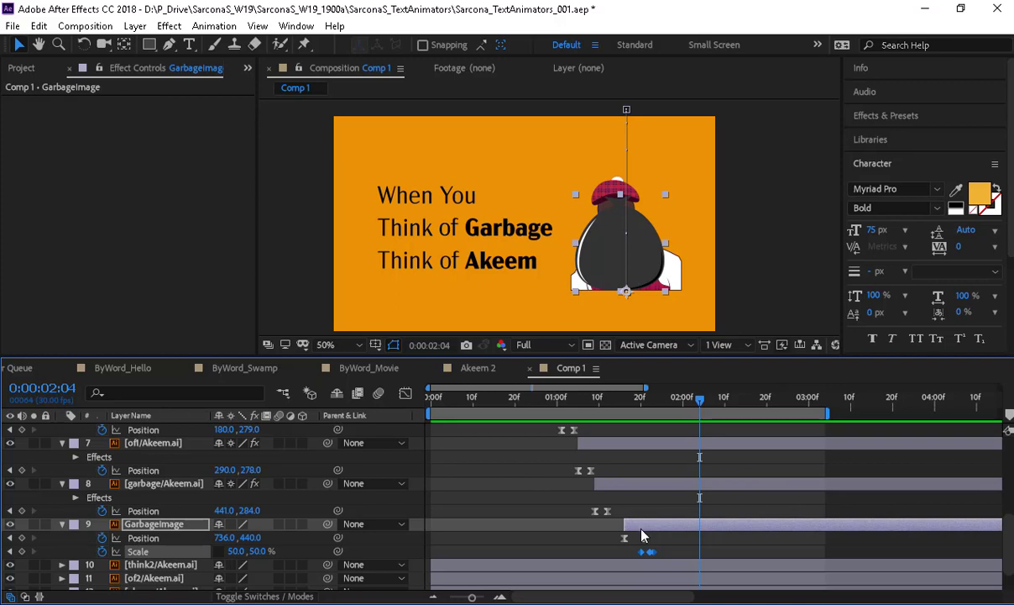
drag(636, 523, 631, 522)
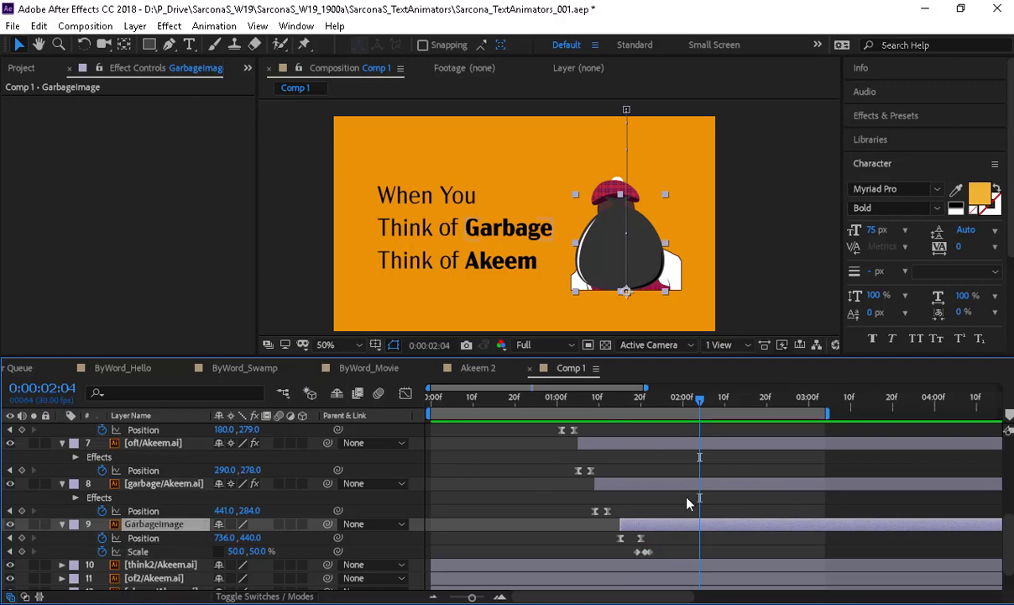
- Collapse the revealed properties of layers 6 through 9 and deselect them
scroll(687, 502, up, 3)
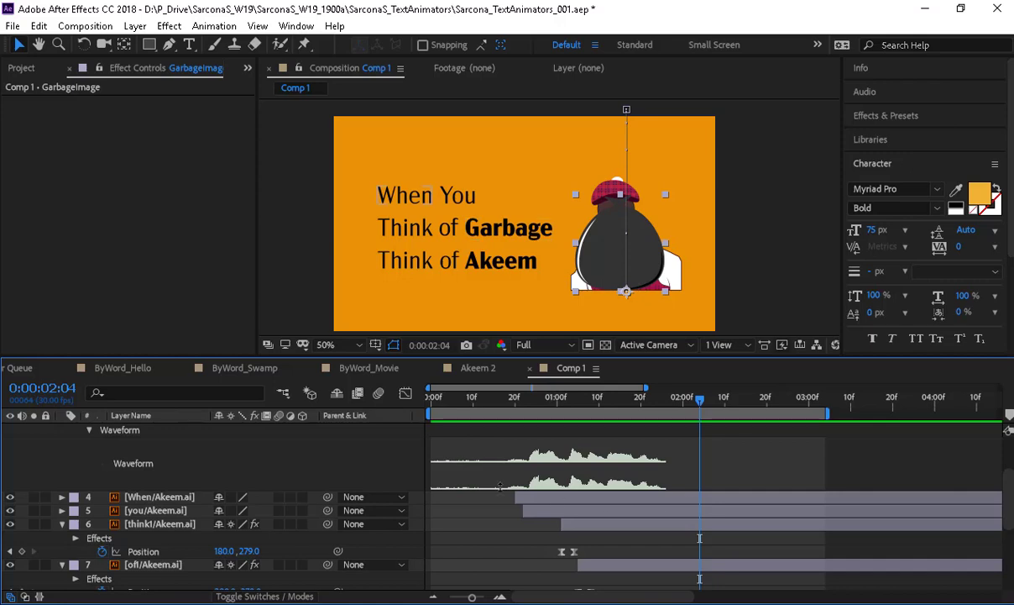
shift+click(142, 525)
key(u)
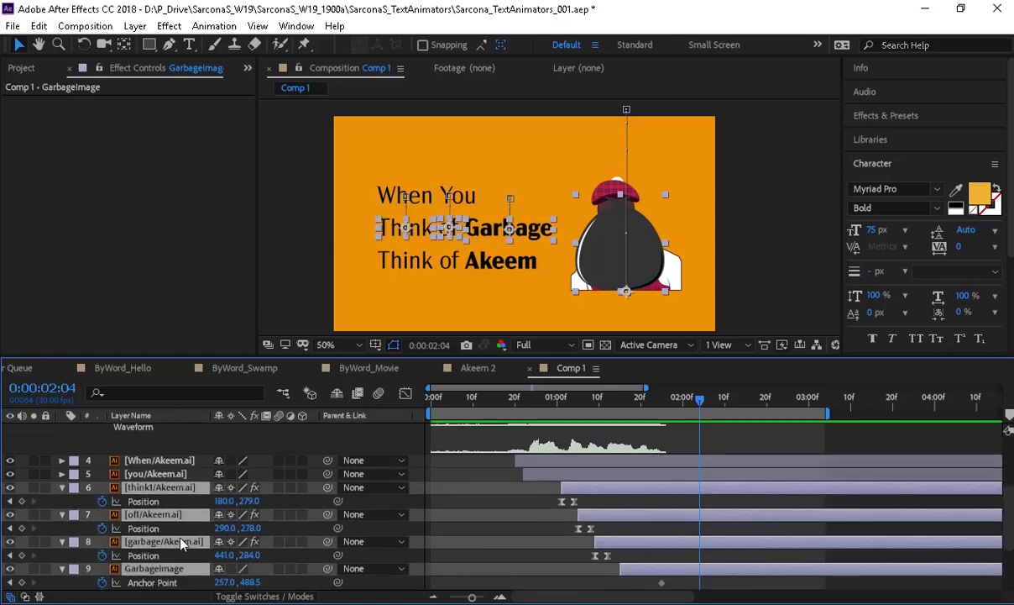
key(u)
click(501, 505)
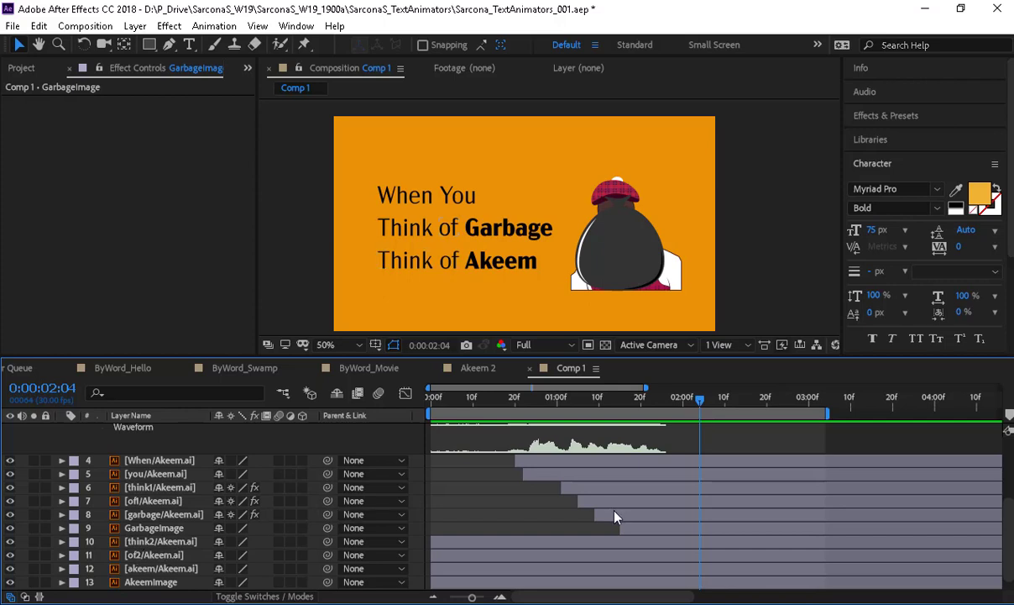
- Move the time to 0:00:01:28 and align the second Coming To America Garbage.wav clip there
scroll(615, 516, up, 2)
drag(699, 403, 675, 406)
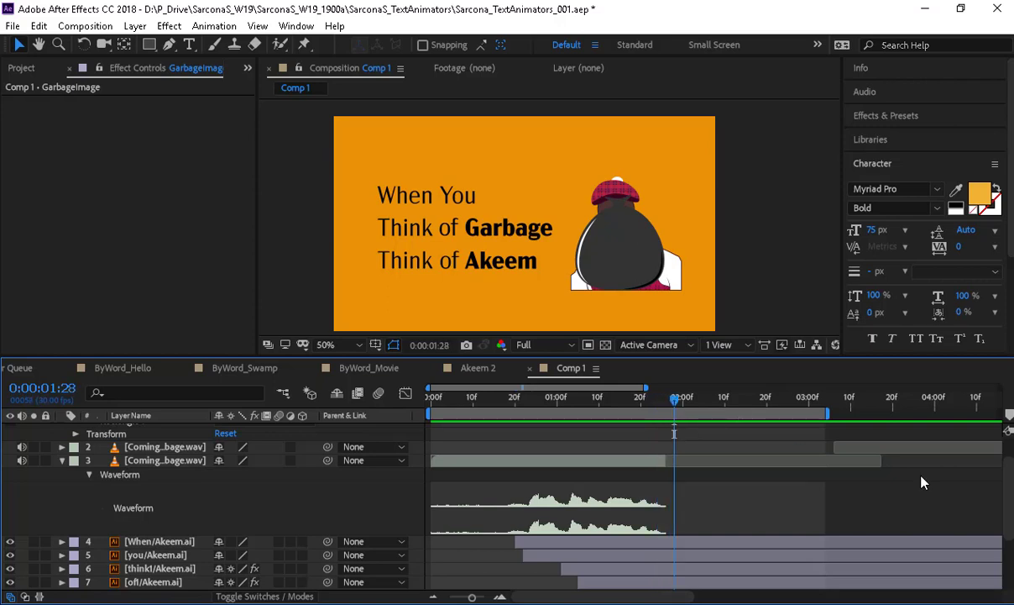
scroll(874, 464, up, 2)
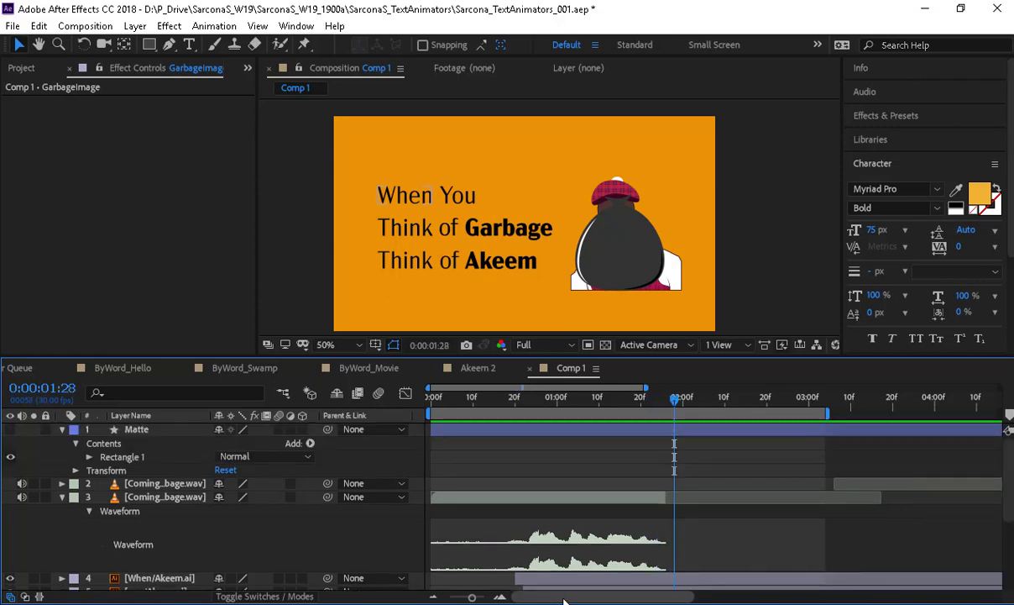
drag(619, 602, 656, 600)
drag(973, 485, 584, 488)
scroll(555, 525, down, 6)
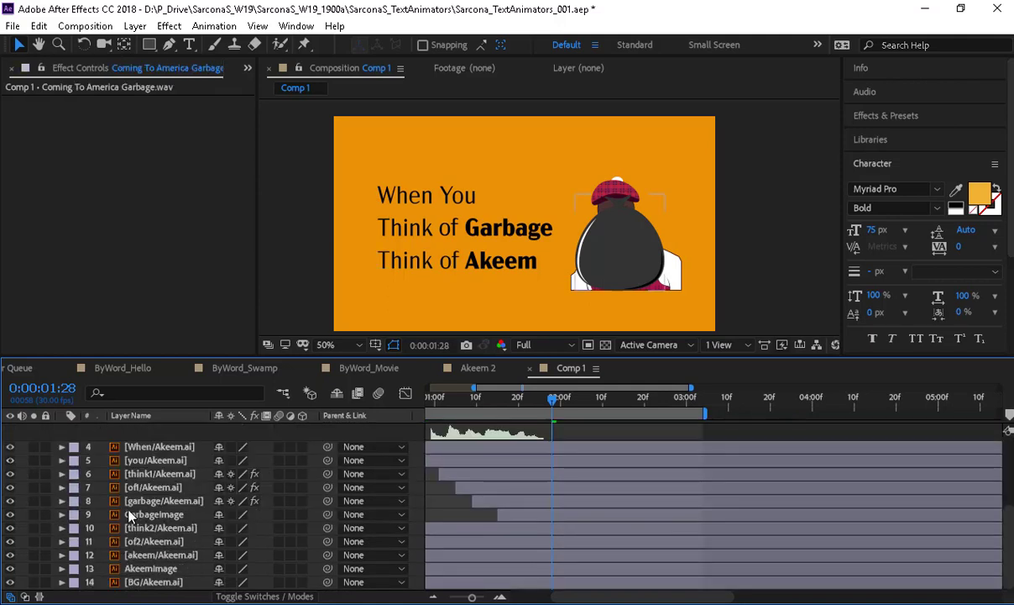
- Show Position for think2, of2 and akeem and trim their in-points to 0:00:01:28
click(145, 527)
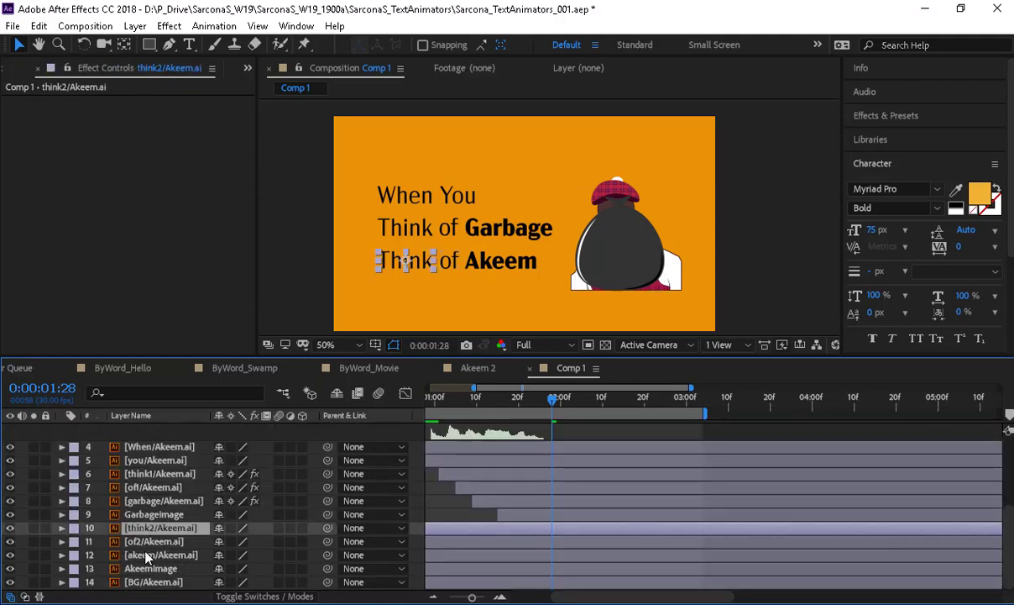
shift+click(145, 554)
key(p)
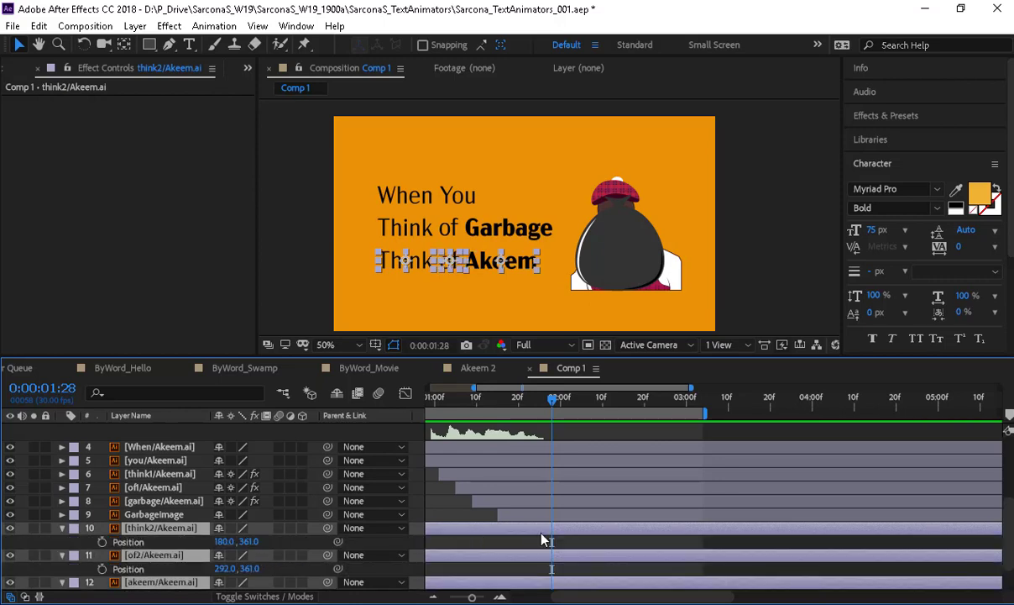
key(alt+bracketleft)
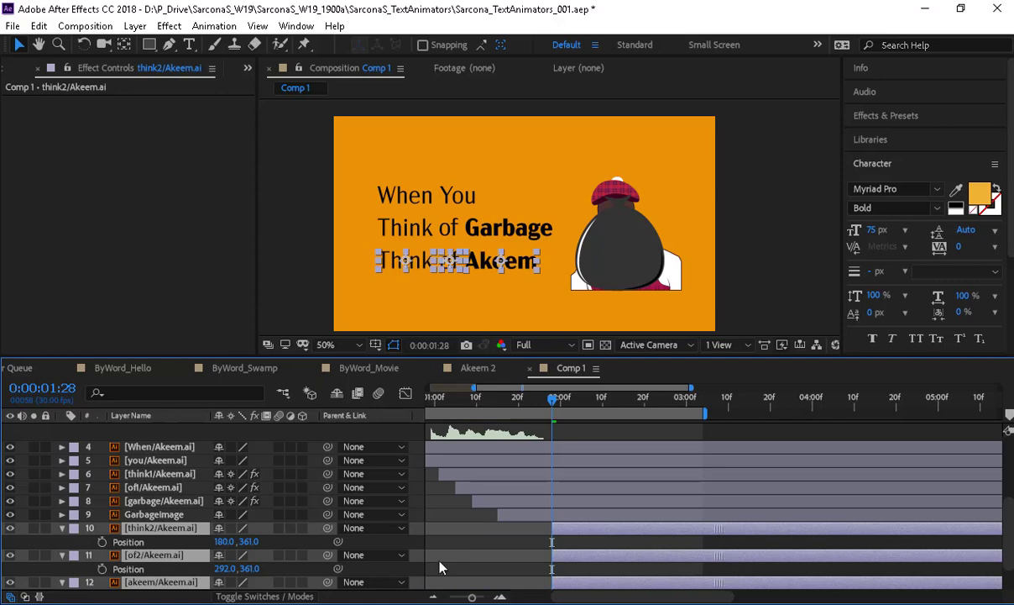
- Keyframe the three words' Position so they start at Y 281 and land a few frames later
click(101, 542)
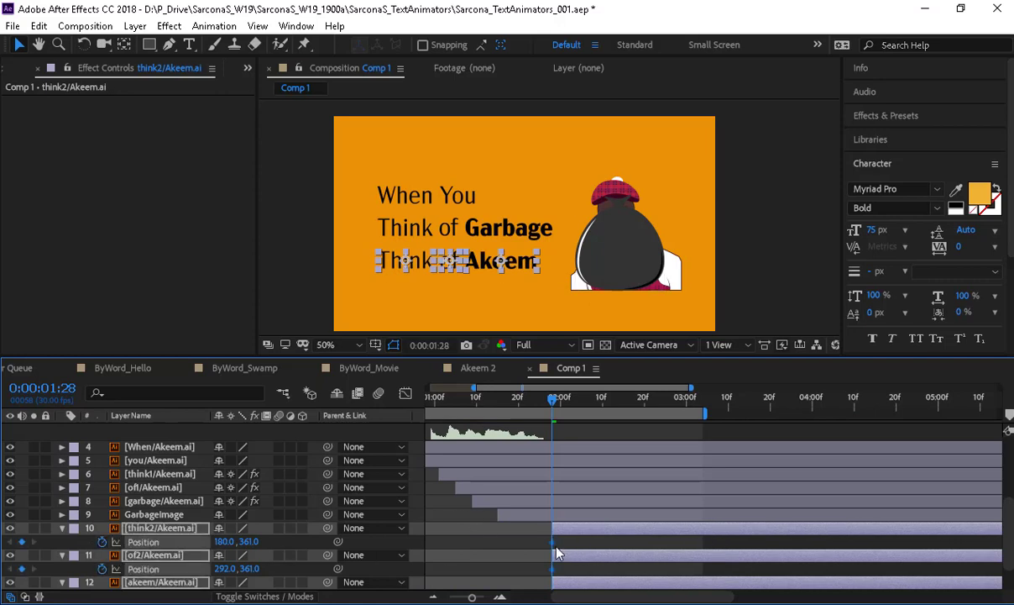
drag(553, 542, 578, 541)
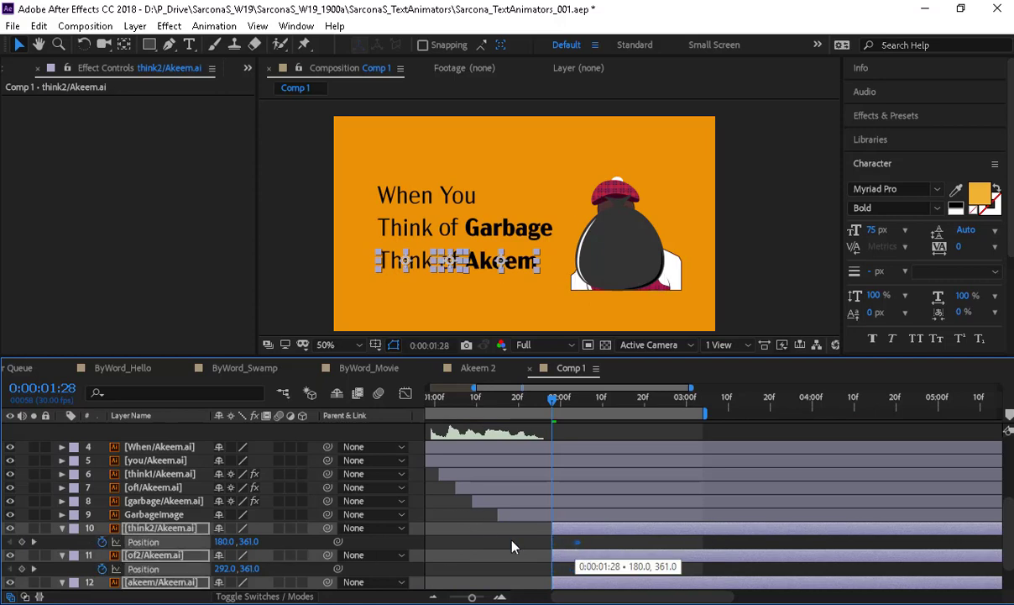
drag(250, 542, 191, 543)
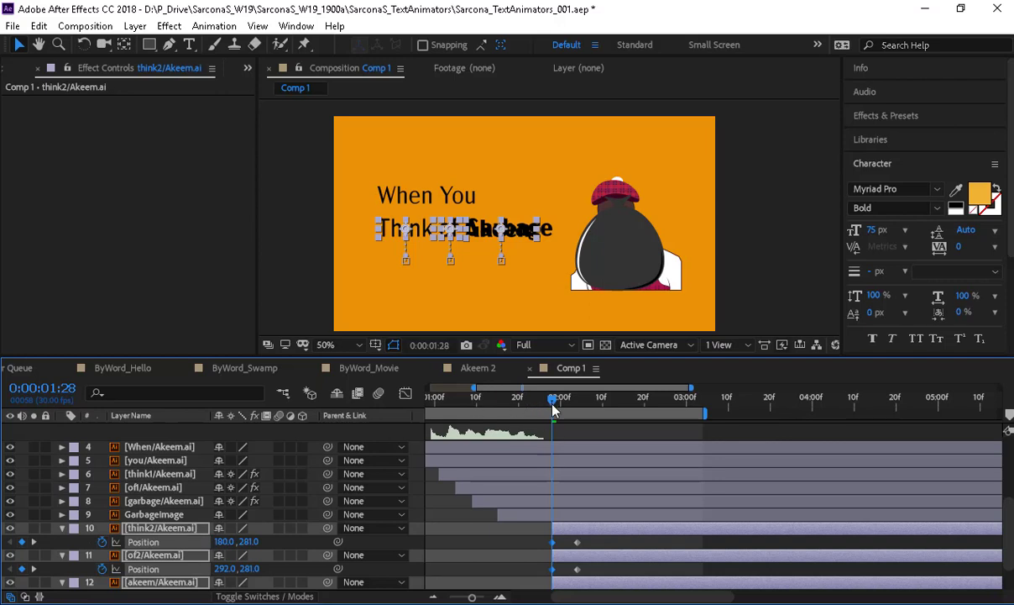
- Preview the word drop and move the landing keyframes slightly earlier
key(space)
key(space)
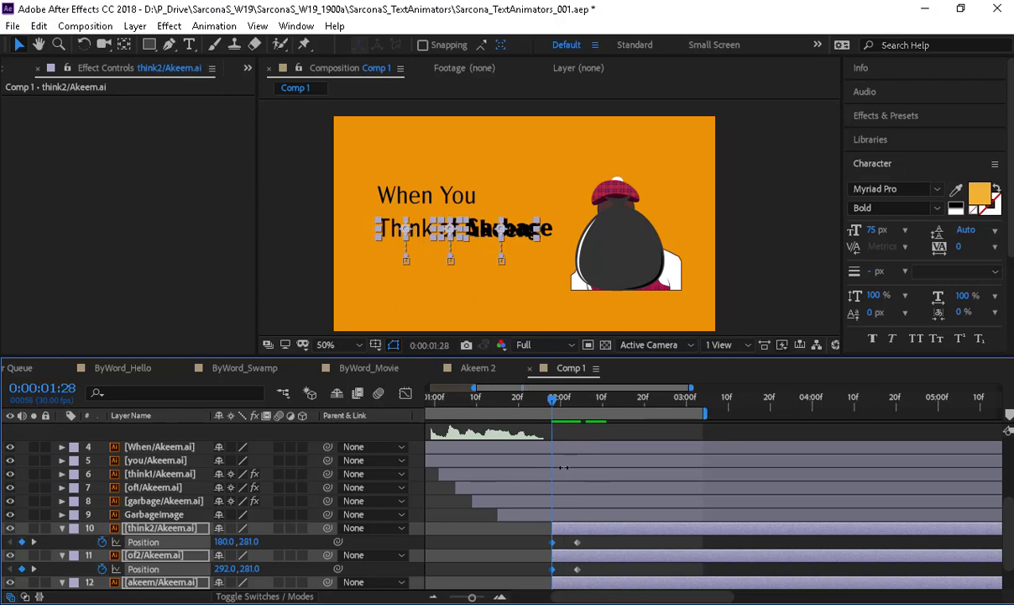
drag(598, 539, 569, 591)
scroll(577, 551, down, 1)
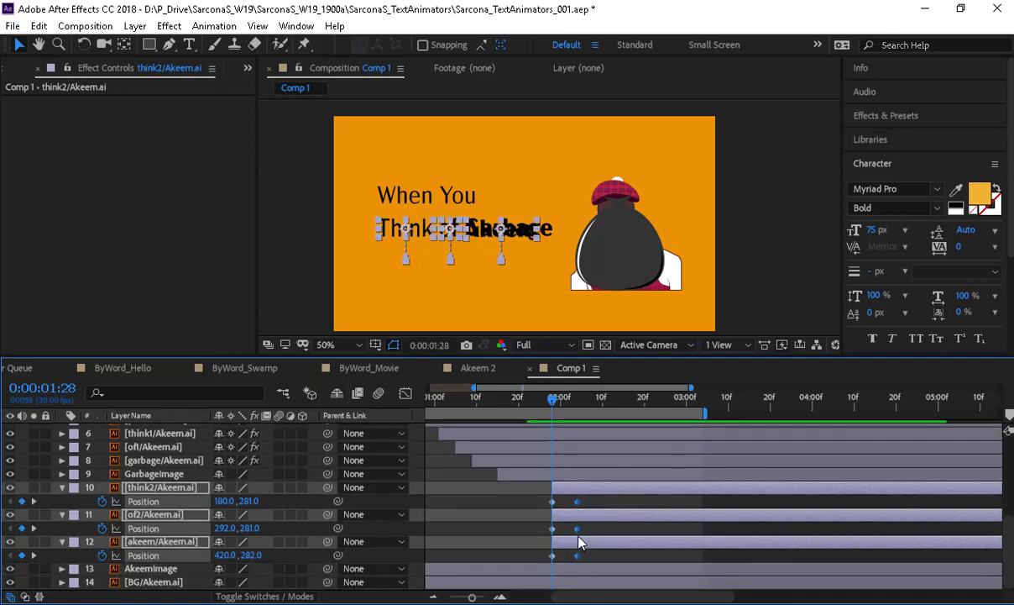
drag(578, 538, 568, 535)
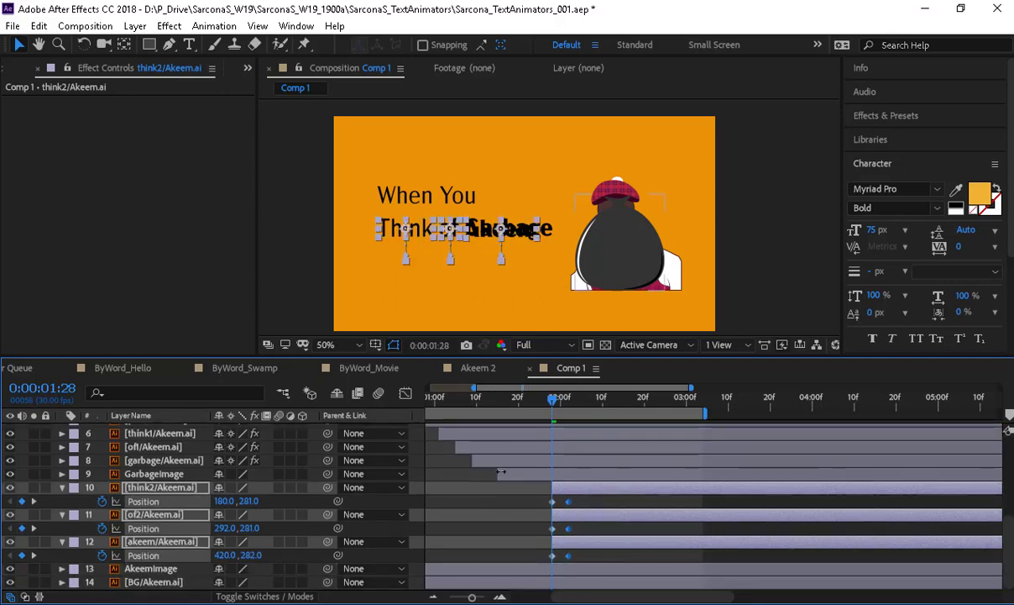
click(518, 472)
- Apply Easy Ease In to the think2, of2 and akeem Position keyframes
key(ctrl+Up)
key(p)
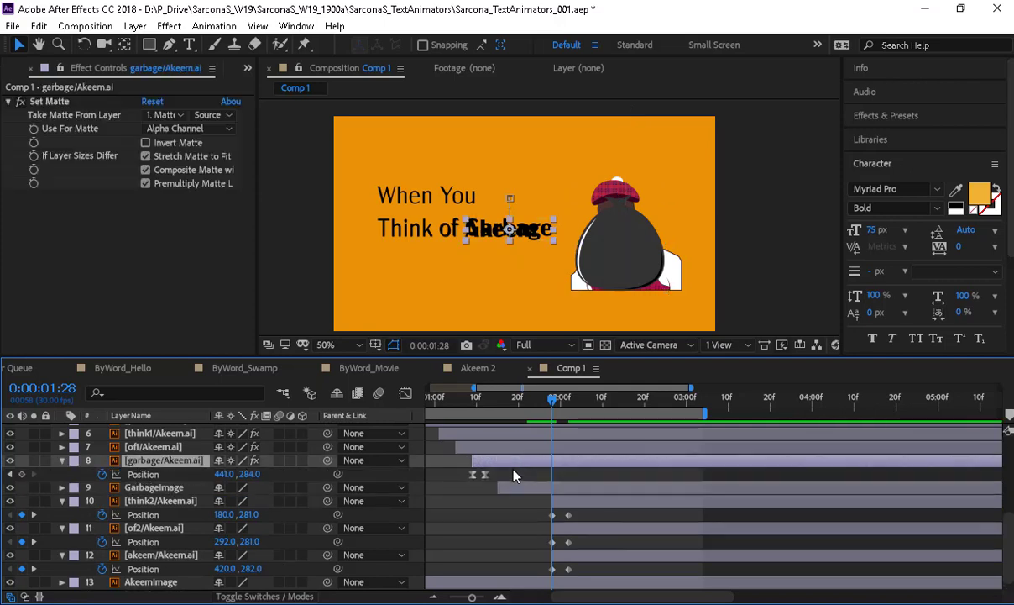
drag(586, 517, 568, 573)
right_click(567, 574)
mouse_move(644, 554)
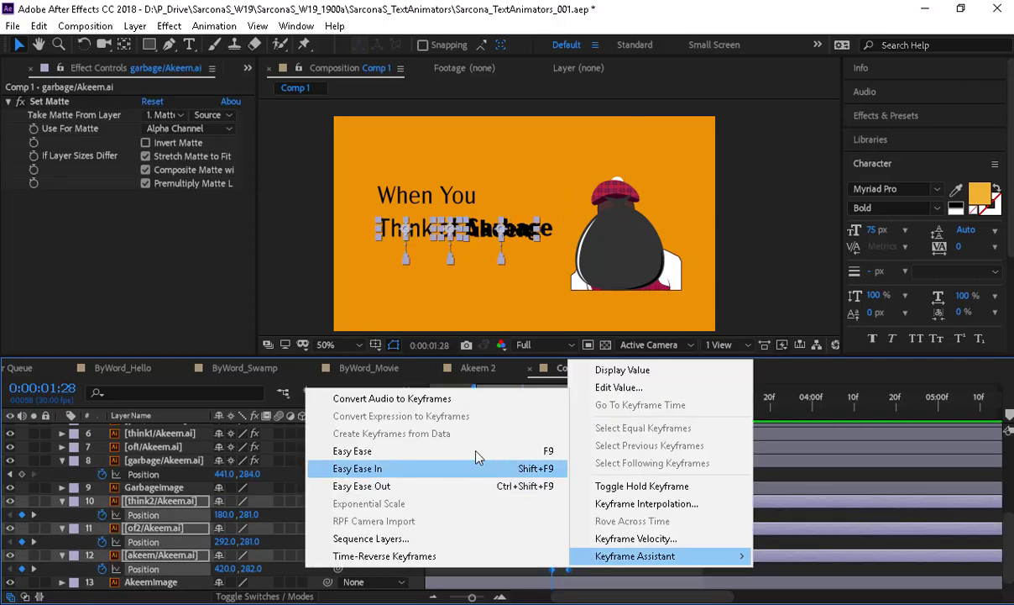
click(476, 466)
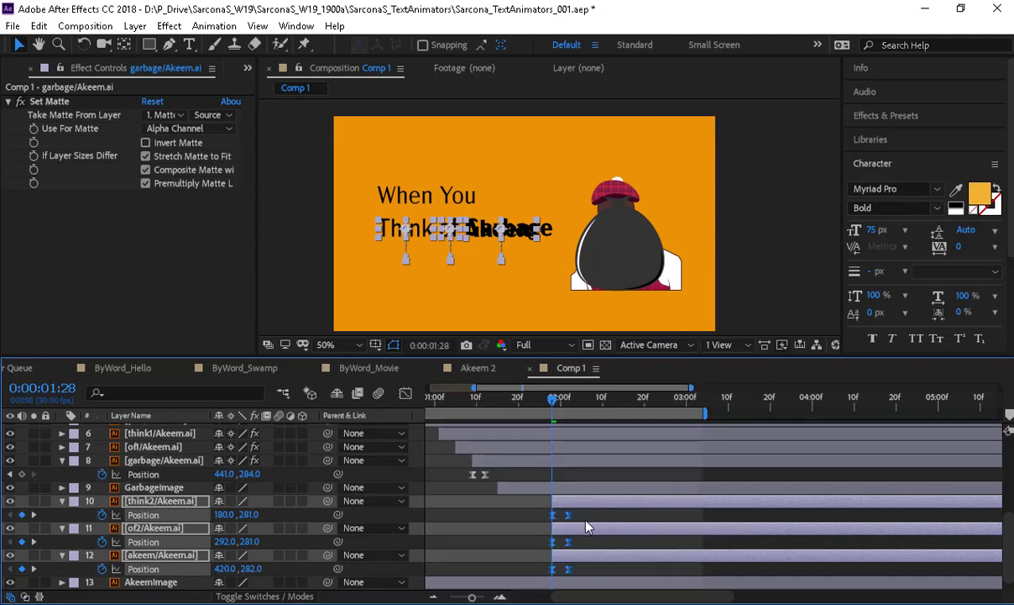
- In the Graph Editor, set the first keyframe's outgoing influence to 100%
click(406, 394)
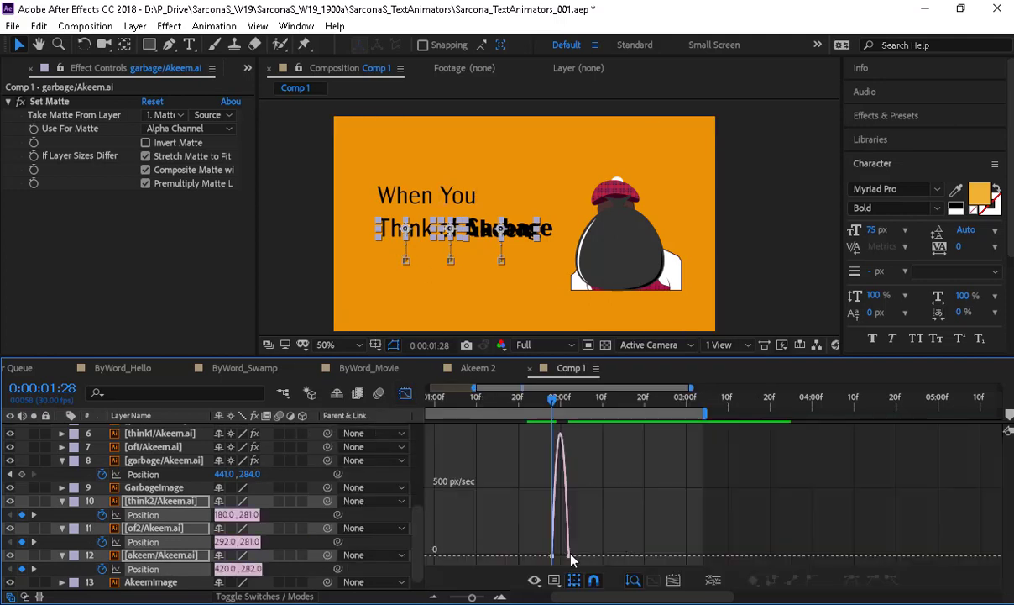
drag(602, 525, 564, 560)
click(657, 582)
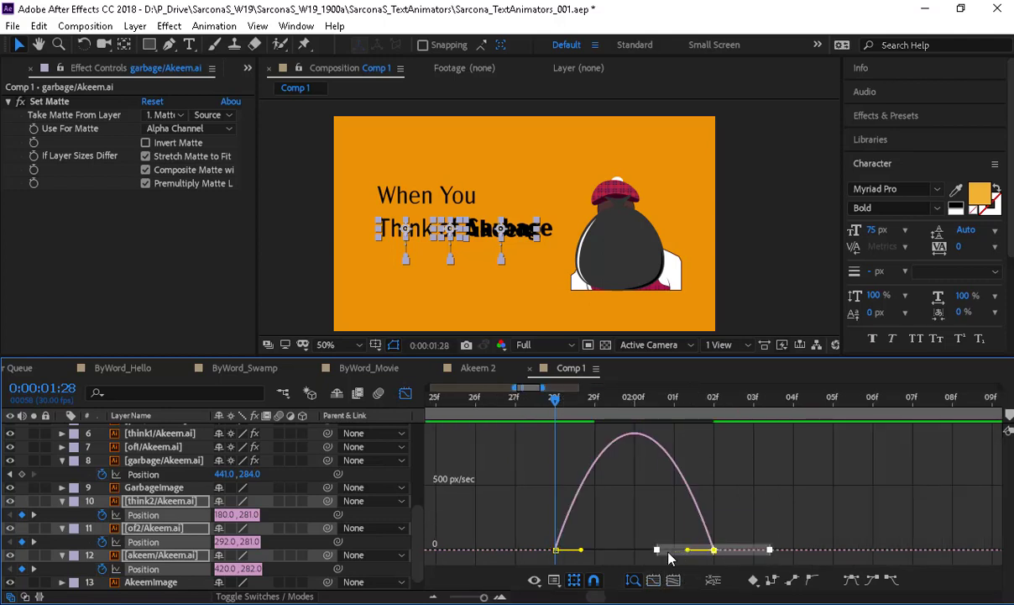
drag(657, 550, 713, 554)
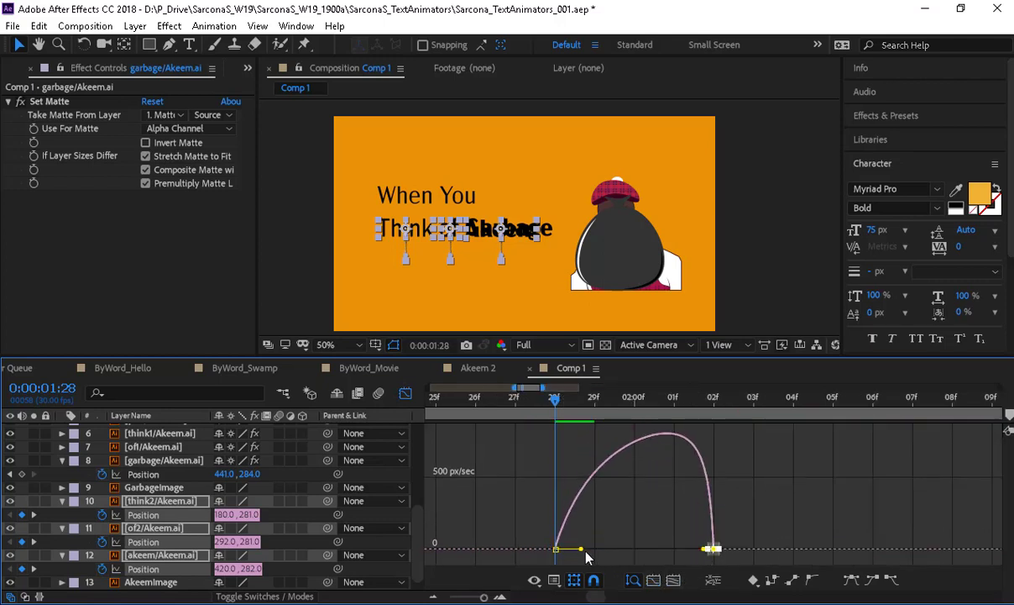
key(ctrl+z)
drag(581, 553, 651, 558)
key(ctrl+z)
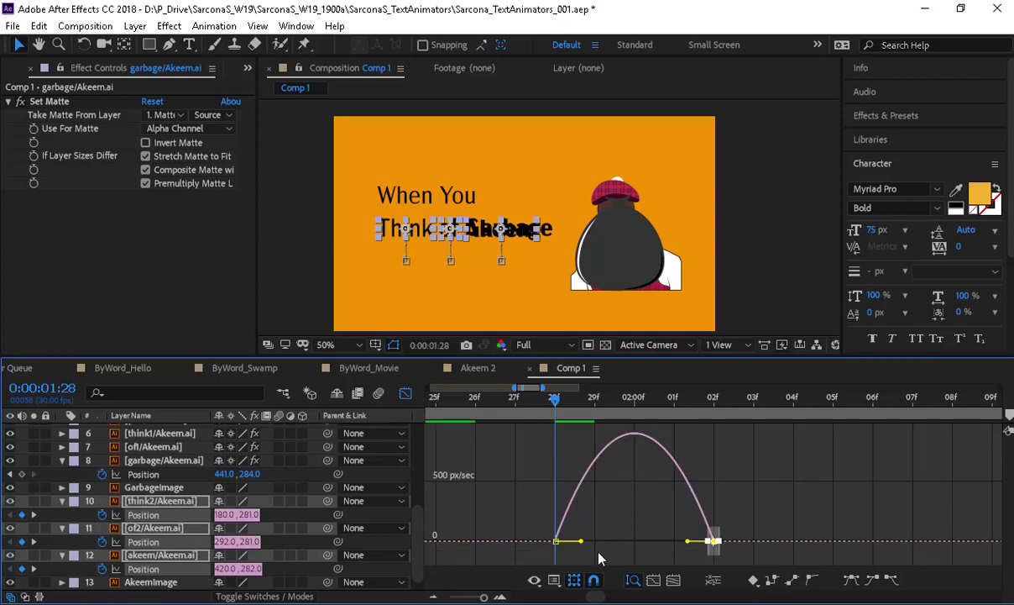
drag(580, 548, 635, 554)
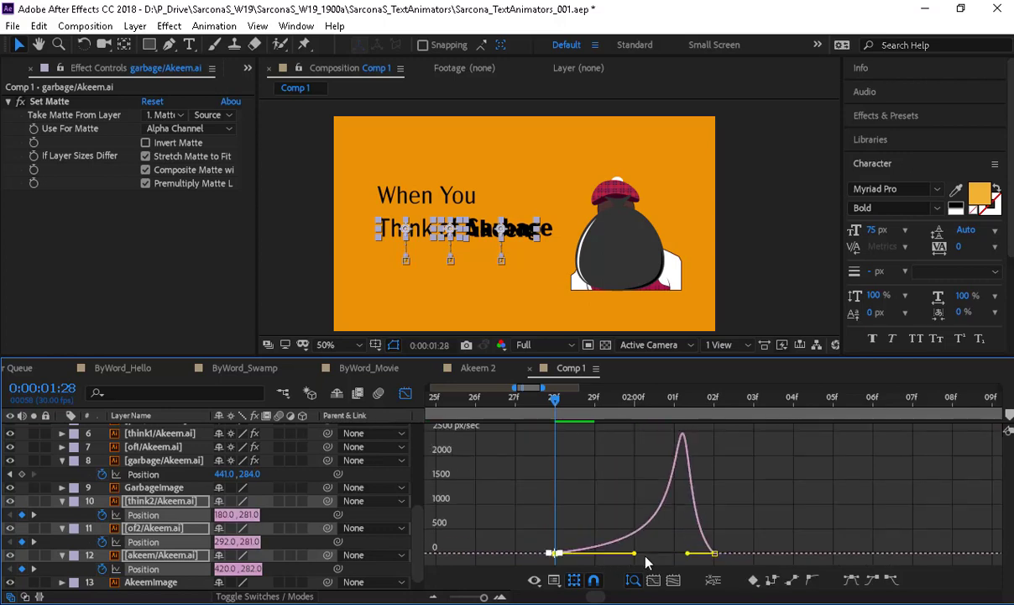
click(406, 393)
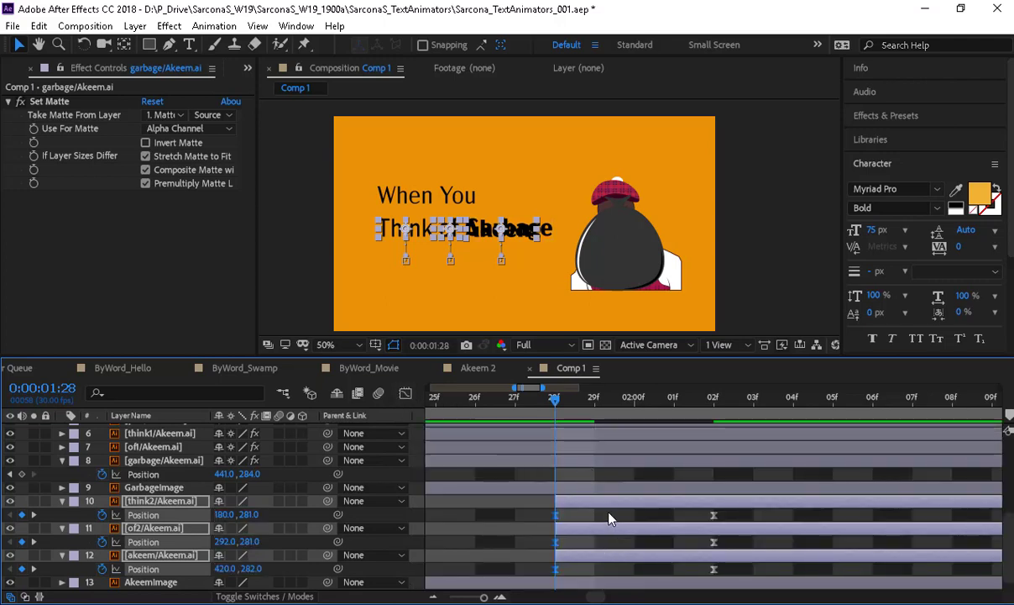
- Delay the of2 word layer by two frames
click(600, 527)
drag(600, 527, 798, 561)
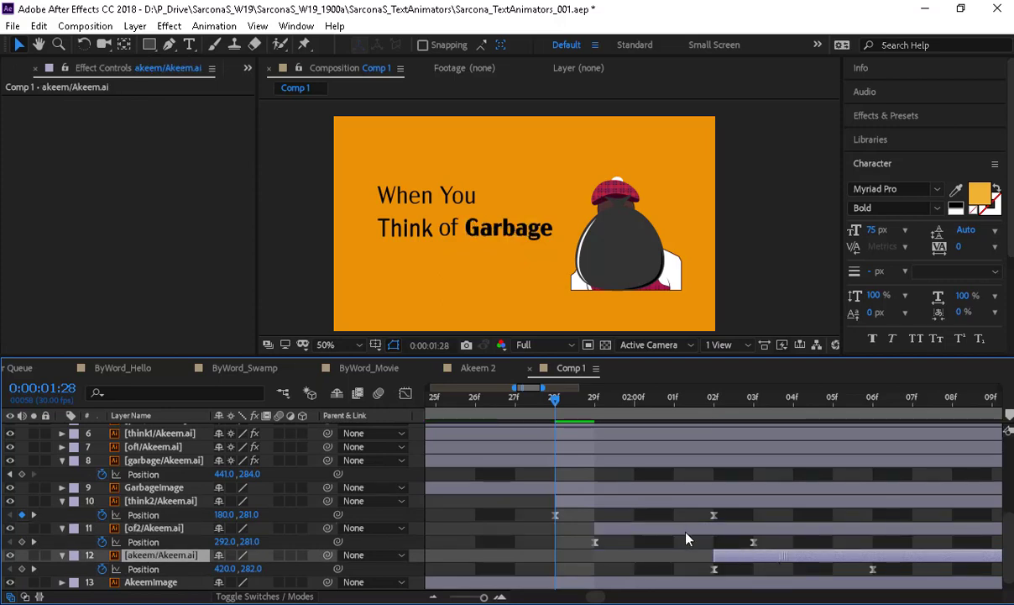
click(471, 597)
- Check both garbage audio clips' waveforms, then return the playhead to 0:00:00:00
scroll(632, 483, up, 3)
scroll(643, 458, up, 1)
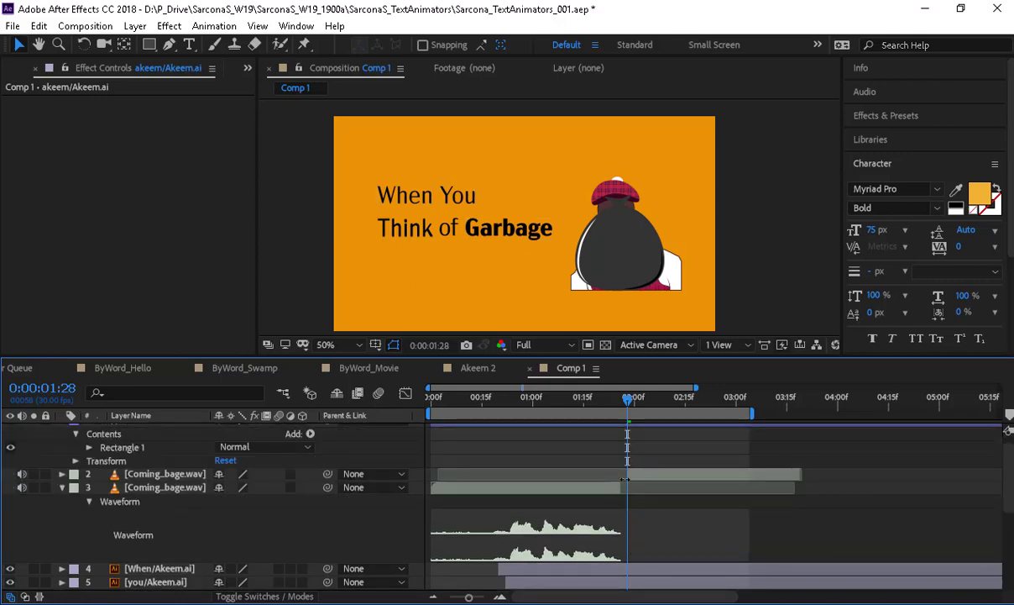
click(578, 492)
key(l)
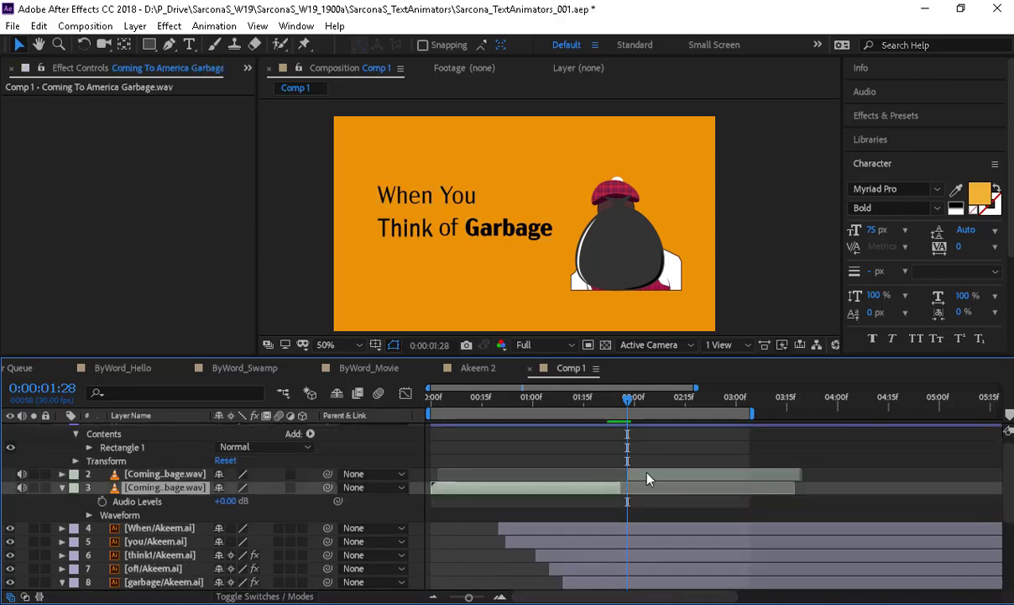
click(648, 476)
key(l)
key(l)
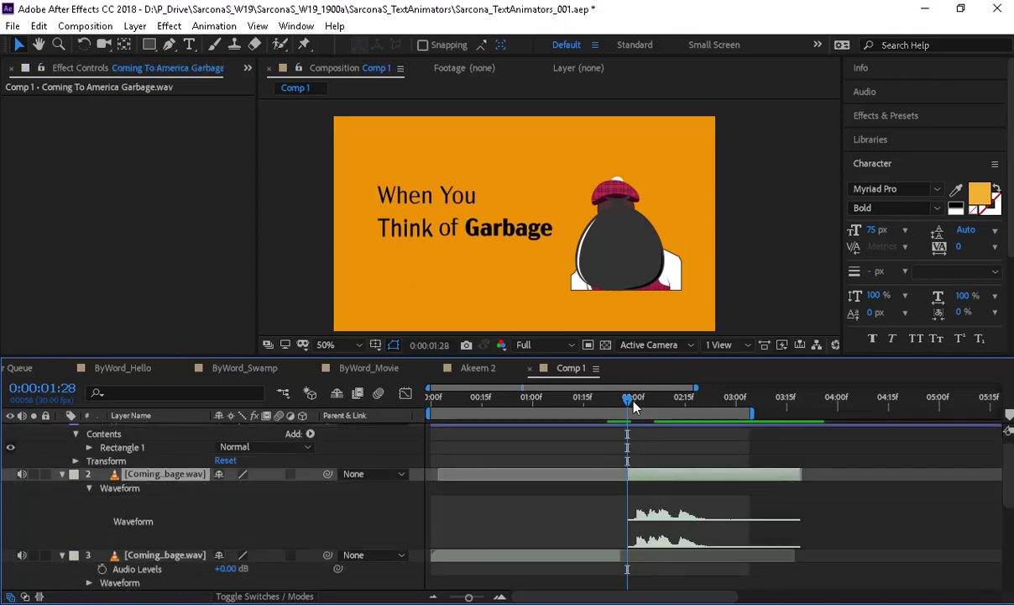
drag(634, 401, 640, 405)
scroll(651, 465, down, 2)
scroll(645, 520, down, 2)
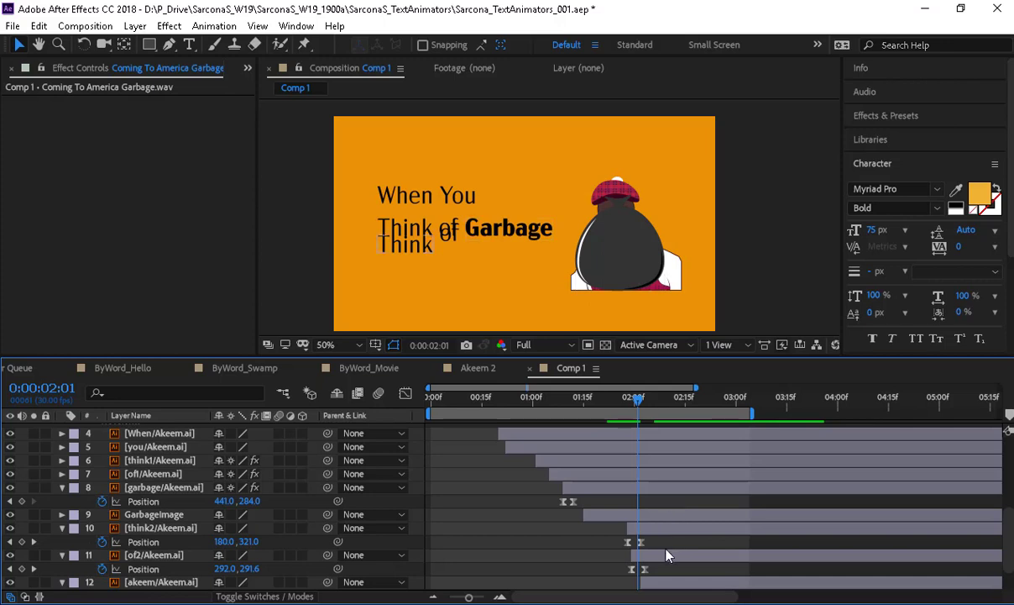
click(668, 555)
scroll(670, 560, down, 1)
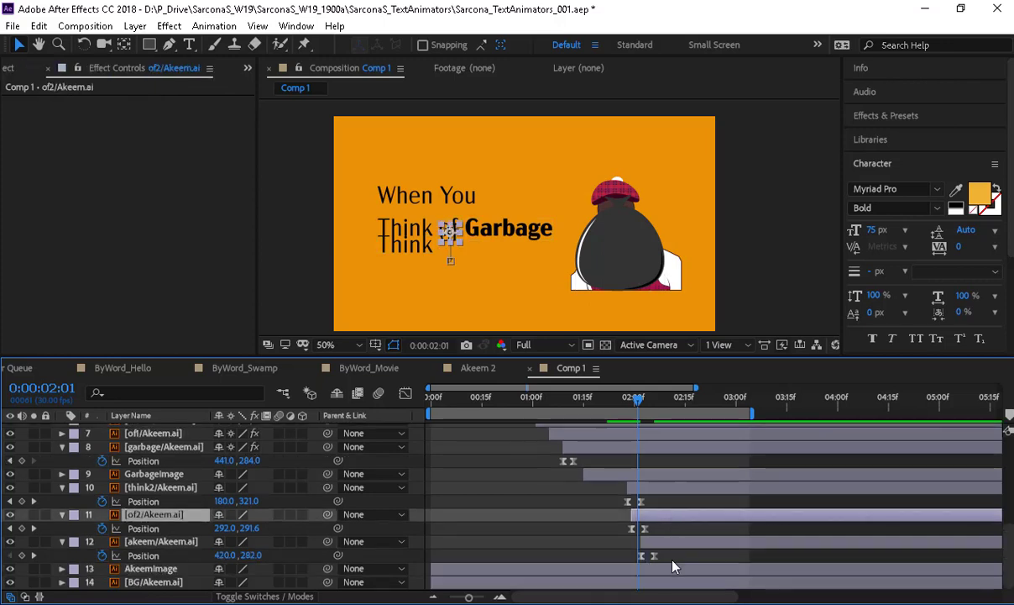
drag(619, 400, 395, 396)
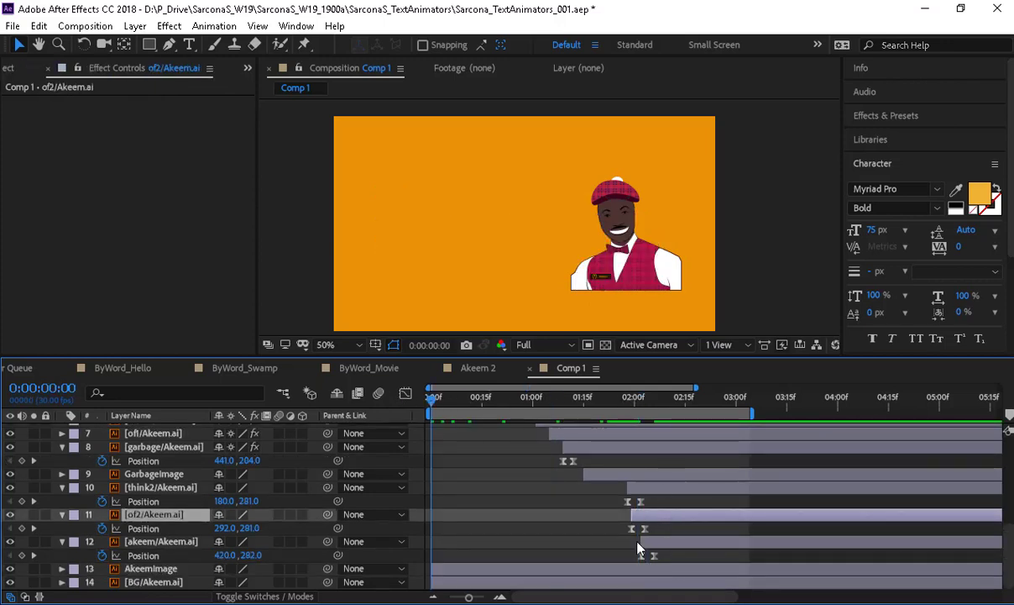
key(space)
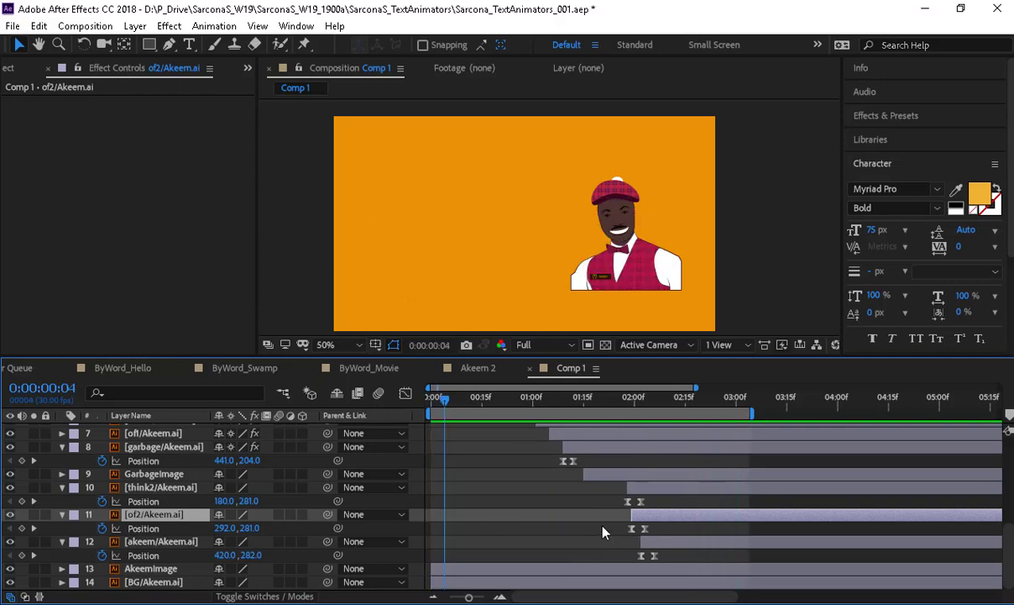
scroll(562, 494, up, 3)
click(567, 400)
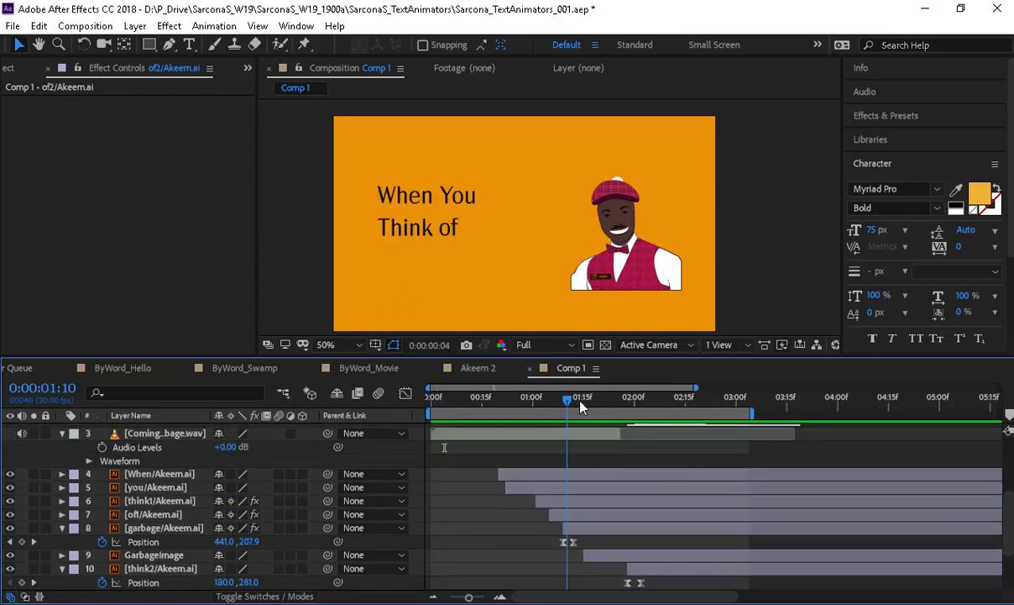
drag(580, 401, 658, 446)
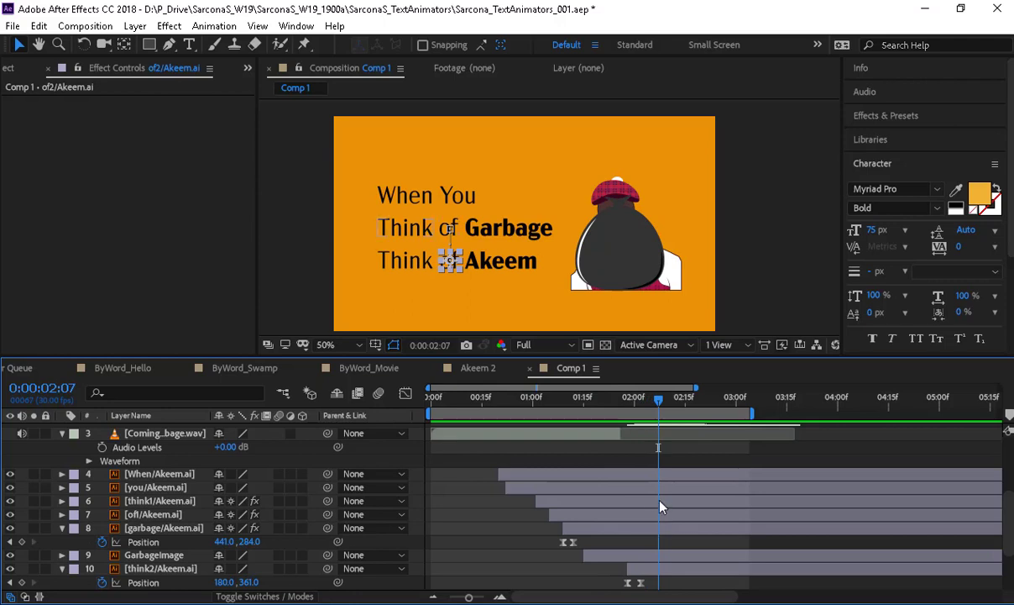
scroll(661, 508, down, 3)
- Copy of1's Set Matte effect onto akeem/Akeem.ai and turn on Invert Matte
click(168, 474)
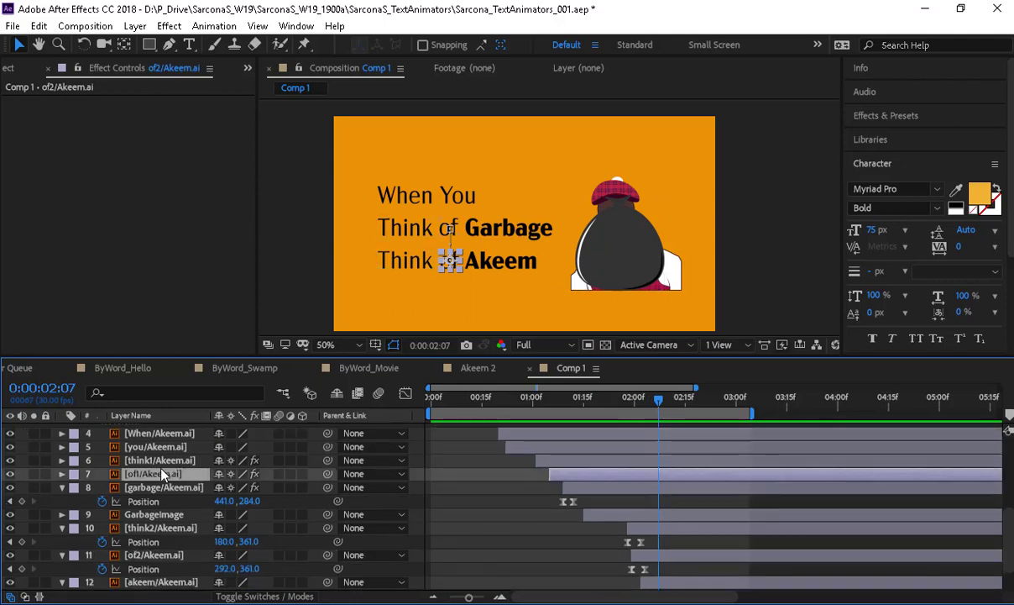
click(55, 101)
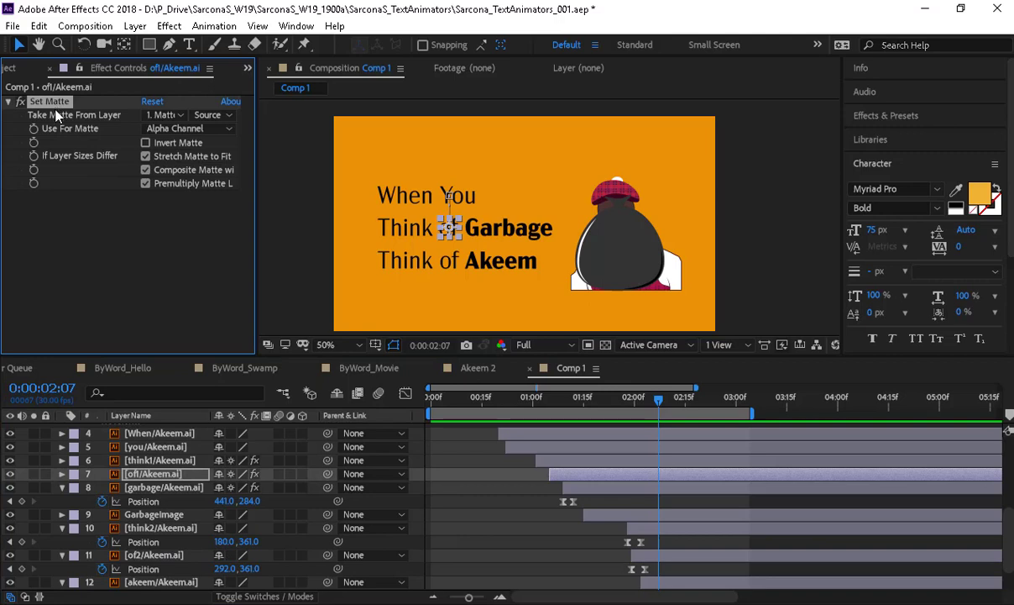
click(162, 583)
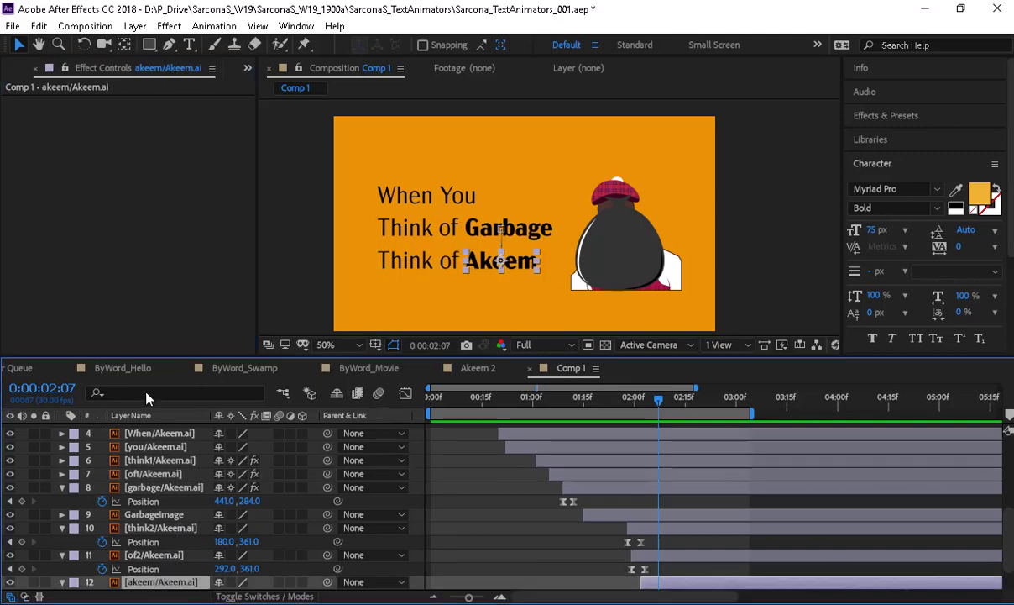
key(ctrl+v)
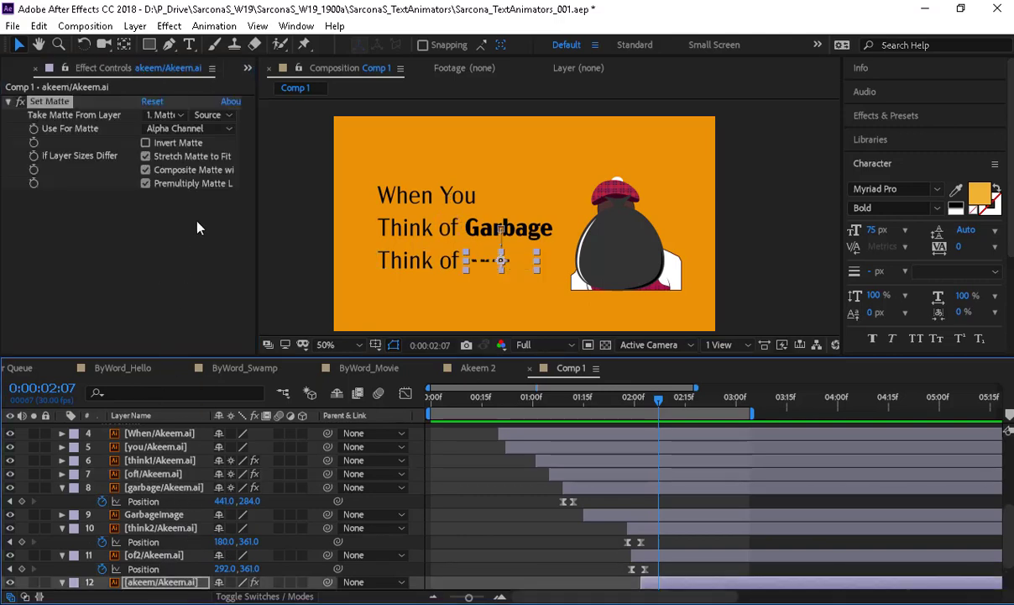
click(154, 143)
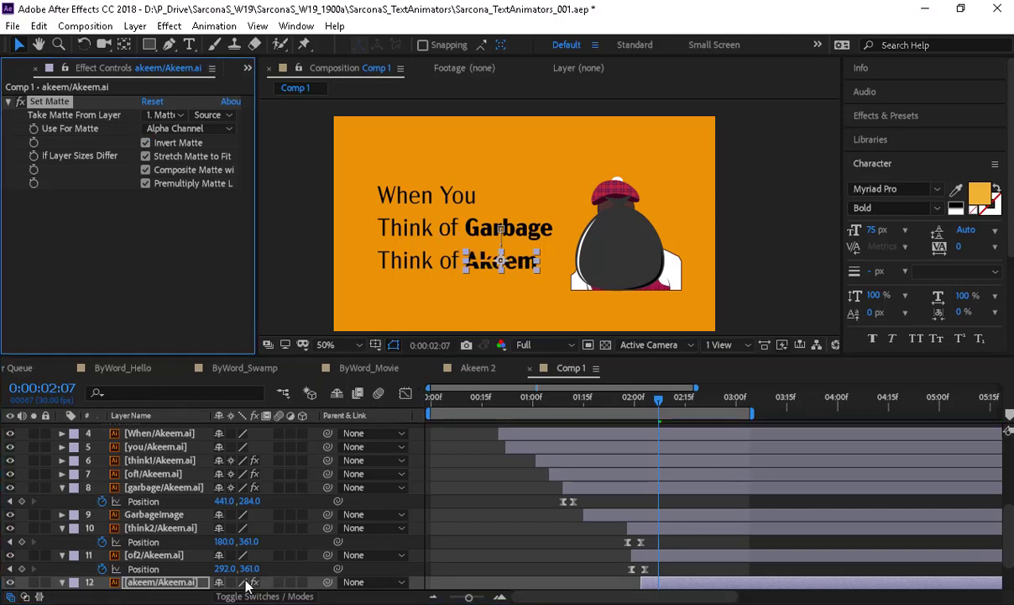
- Preview the comp from the start to check 'Think of Akeem' lands
click(542, 562)
drag(555, 399, 432, 443)
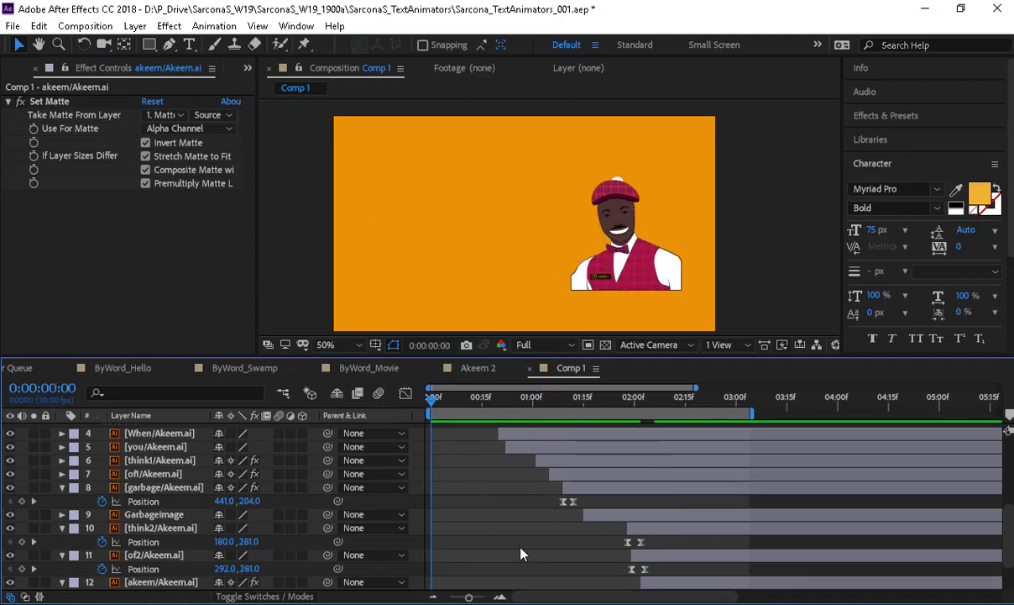
key(space)
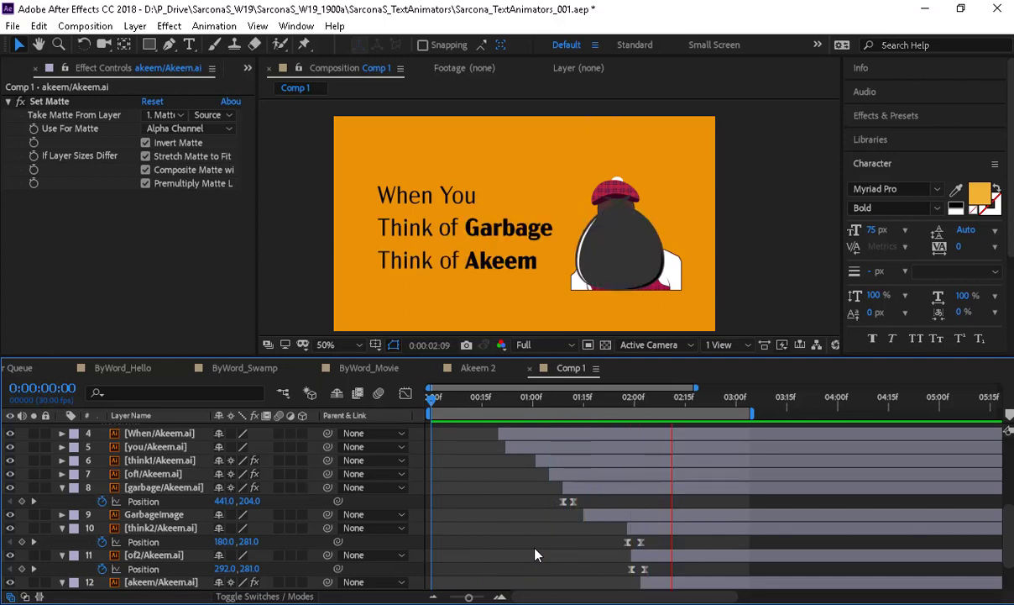
key(space)
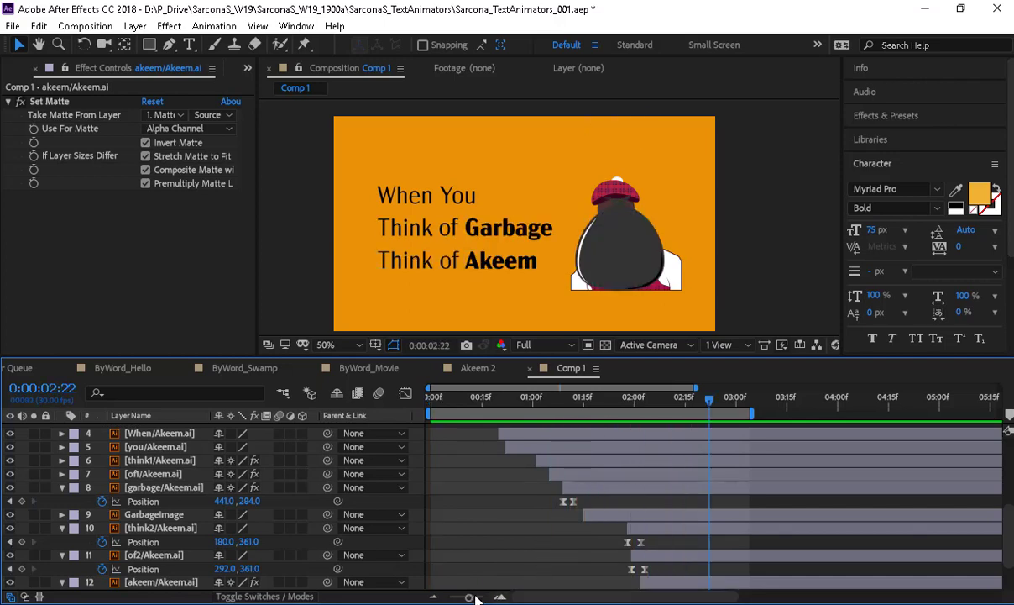
- Zoom the timeline out to 8 seconds and extend the work area to 04s
drag(471, 597, 459, 596)
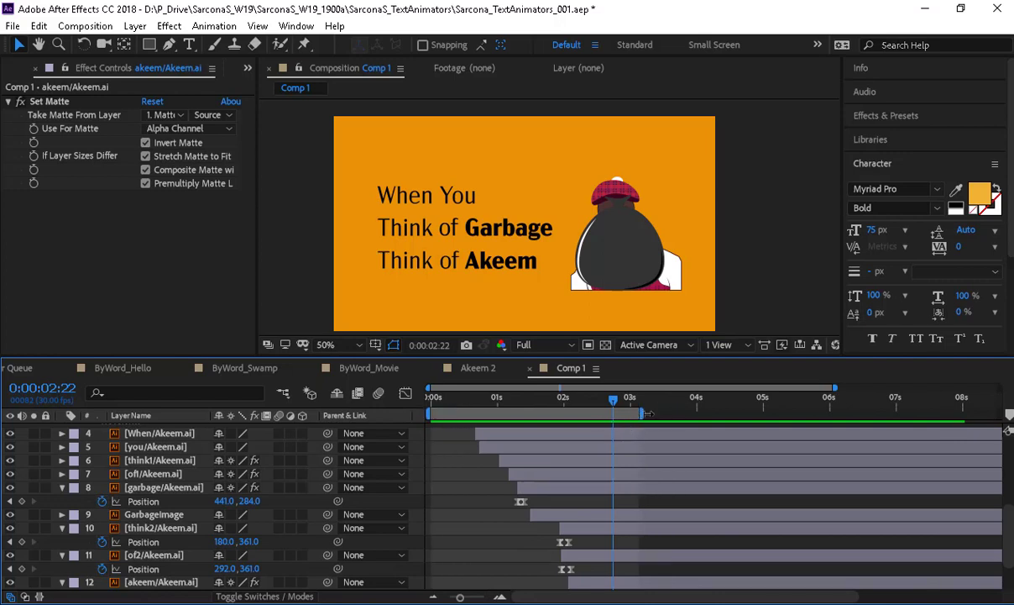
drag(648, 413, 693, 413)
scroll(166, 521, down, 2)
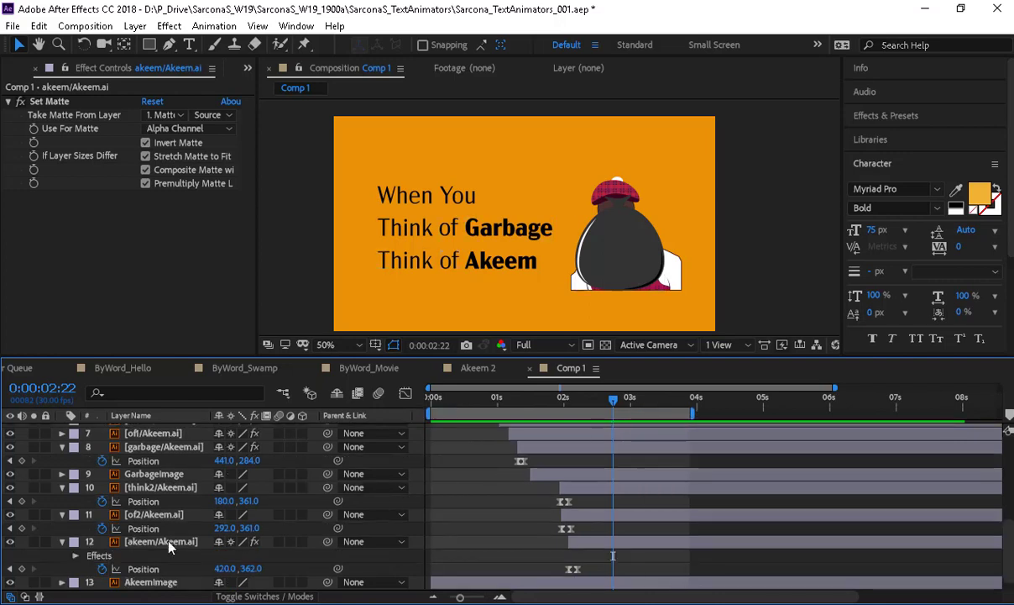
- Copy GarbageImage's Position keyframes, set AkeemImage Y to 296, and start it near 2s
click(168, 582)
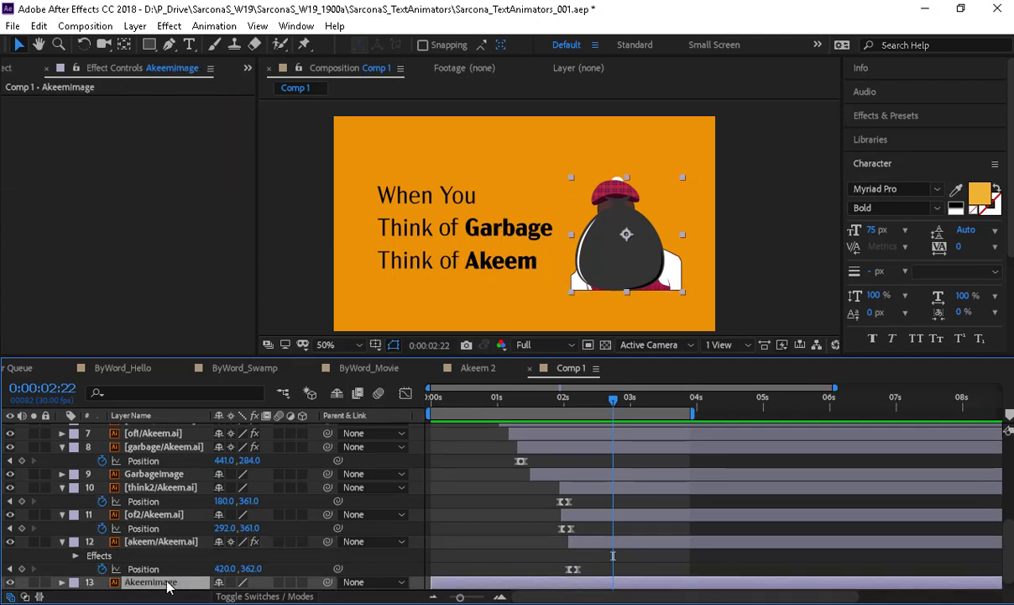
key(p)
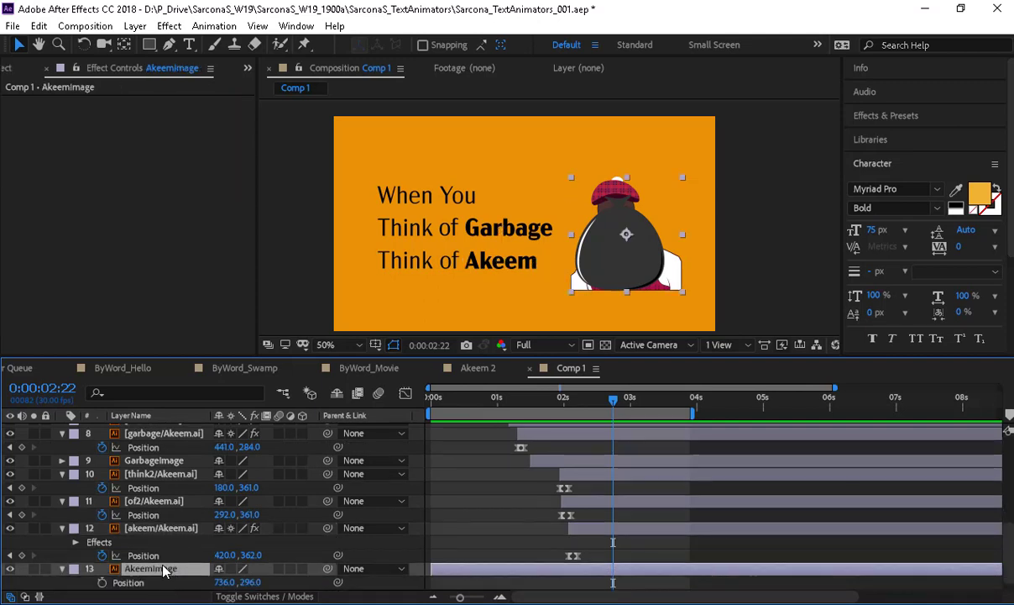
click(170, 464)
key(p)
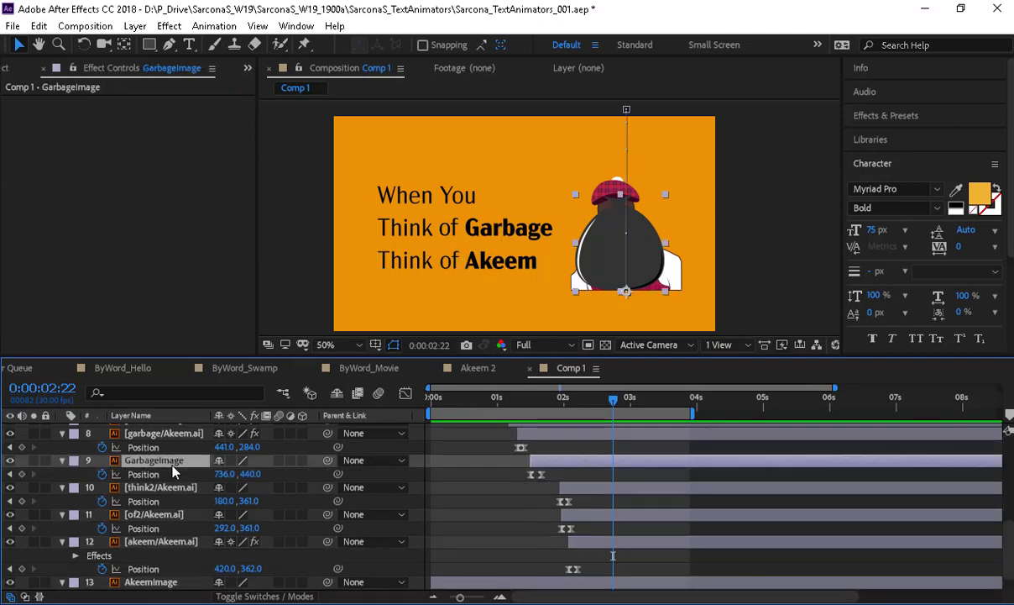
scroll(160, 460, down, 1)
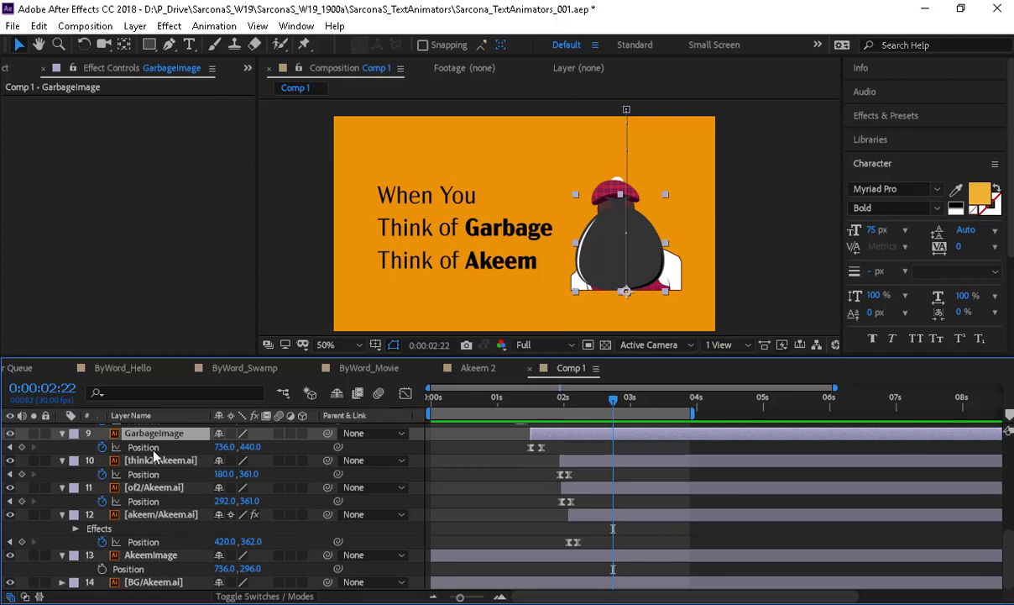
click(153, 449)
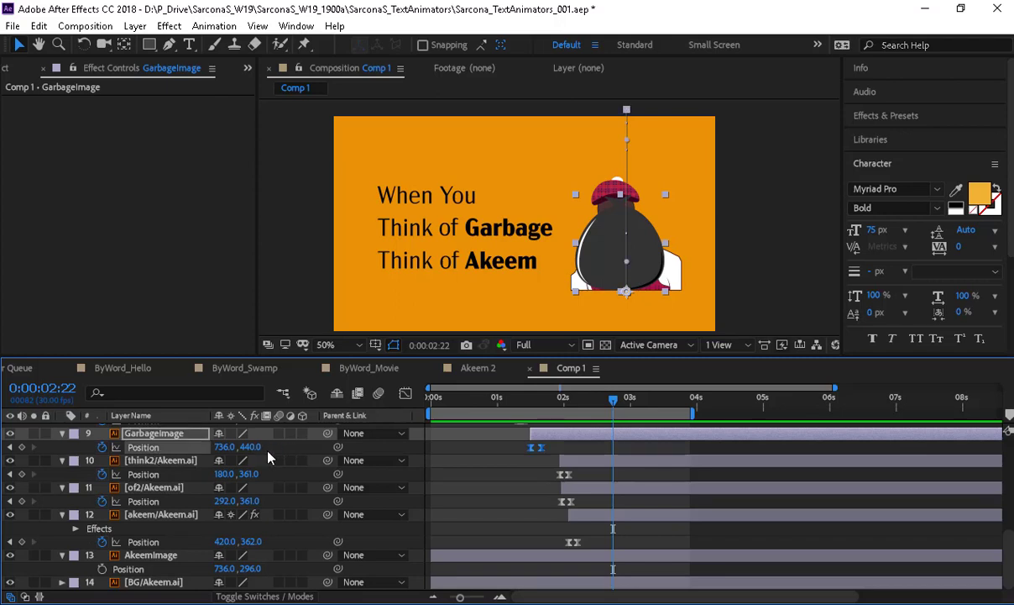
click(164, 555)
drag(242, 568, 249, 566)
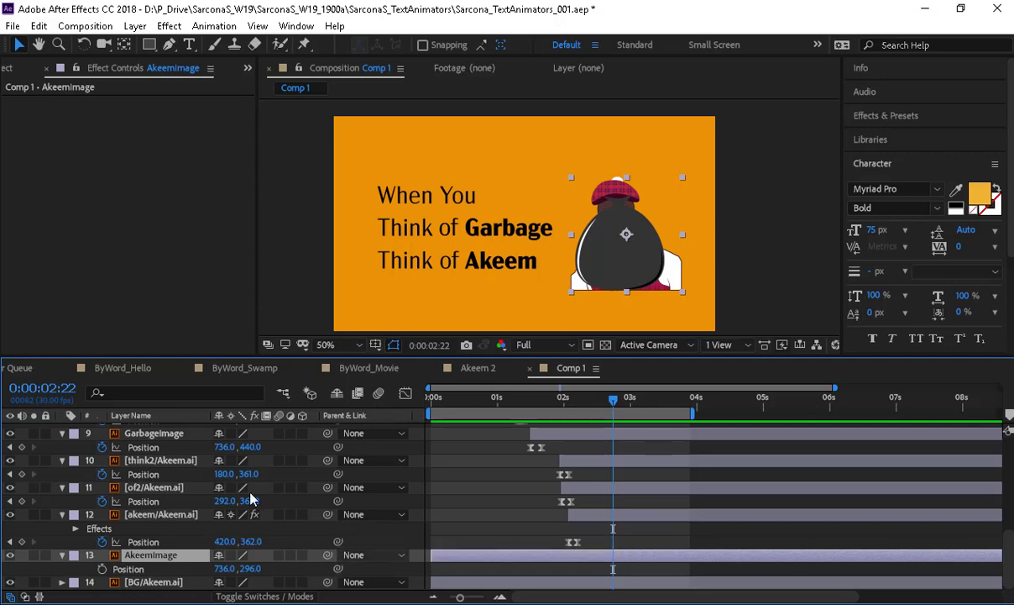
click(152, 447)
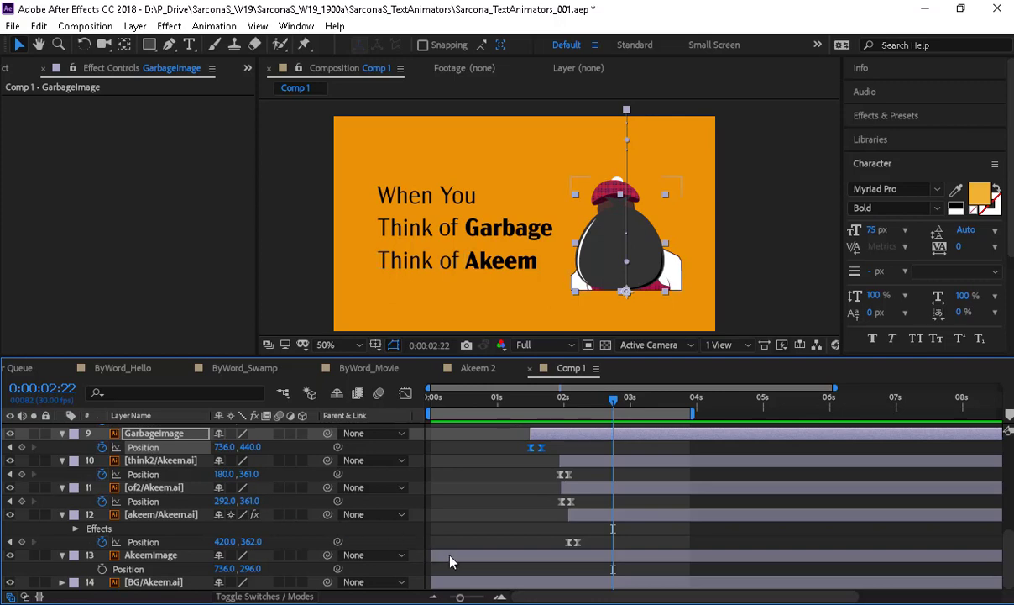
drag(451, 561, 632, 570)
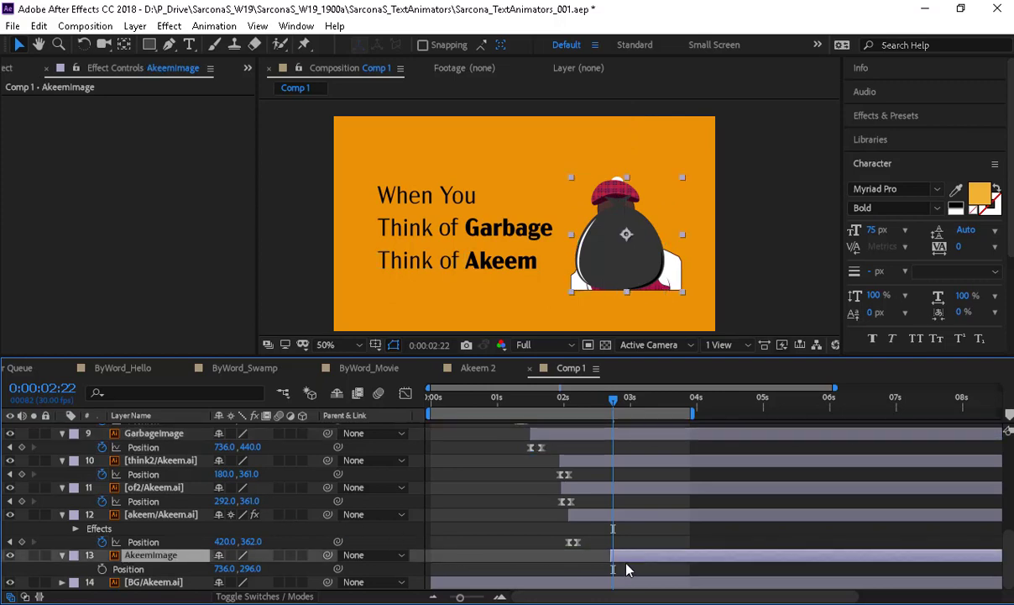
- Try pasting the bag's Position keyframes onto AkeemImage, then undo the paste
key(ctrl+v)
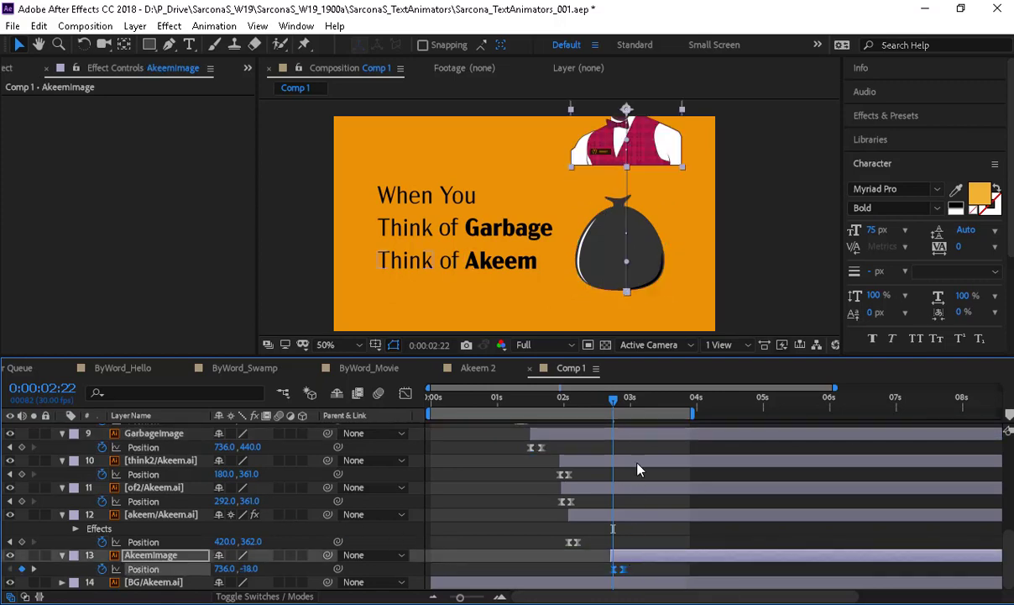
drag(636, 413, 629, 420)
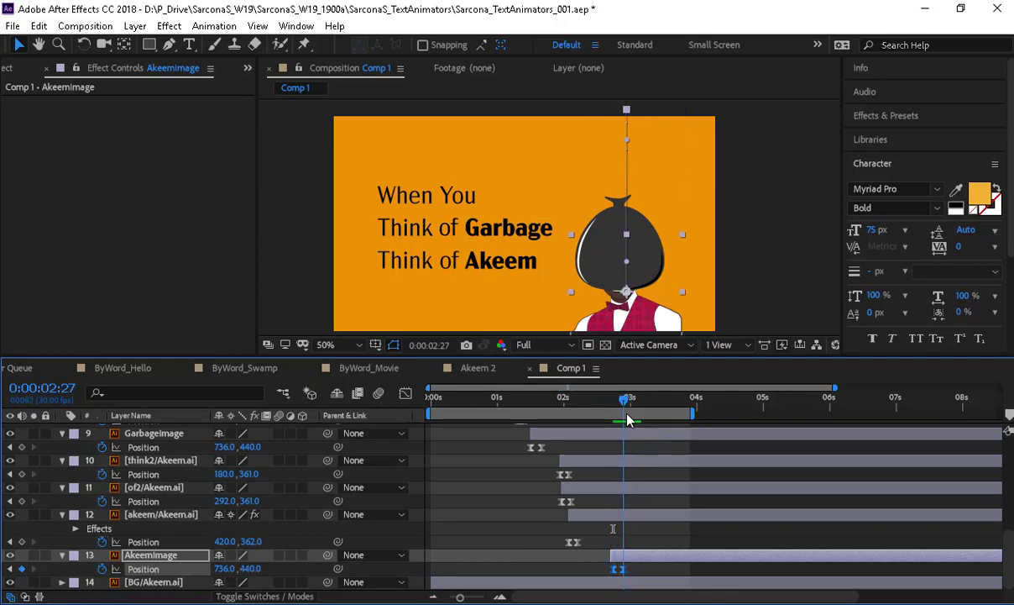
click(527, 552)
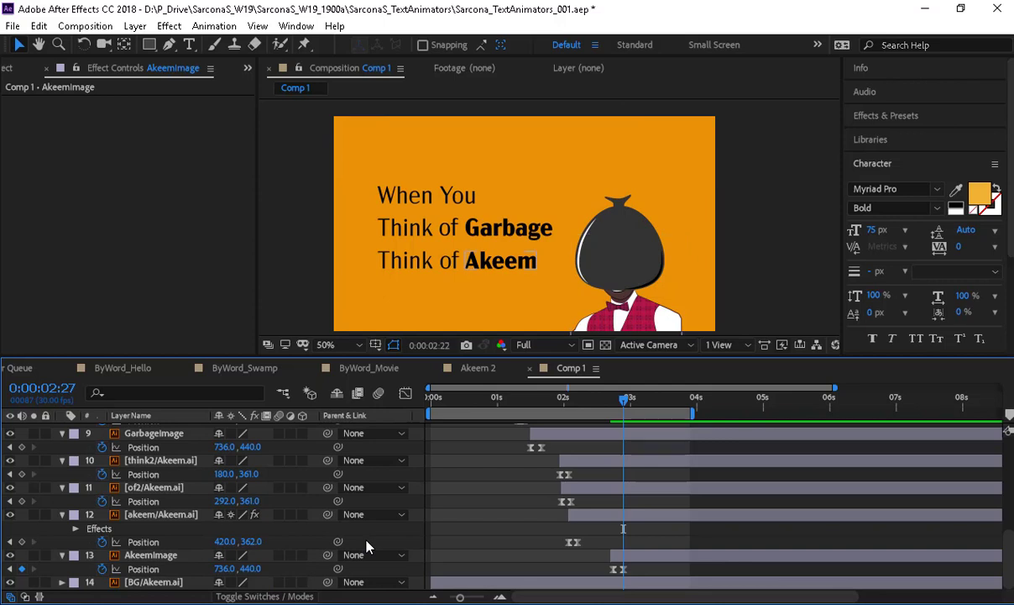
key(ctrl+z)
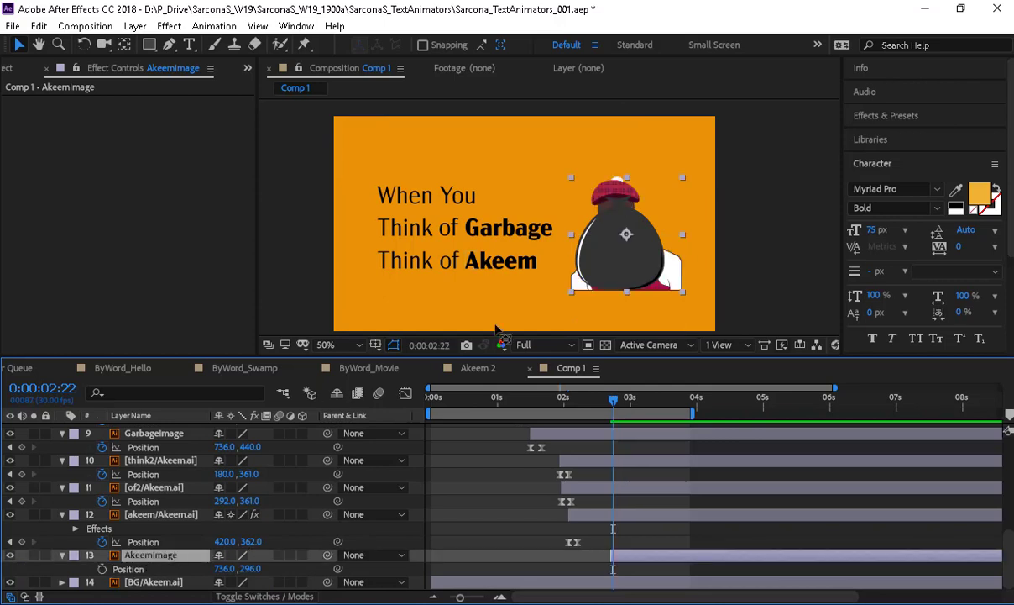
- Move AkeemImage's anchor to its base, repaste the drop-in keyframes, and shift it earlier
key(y)
drag(626, 234, 626, 292)
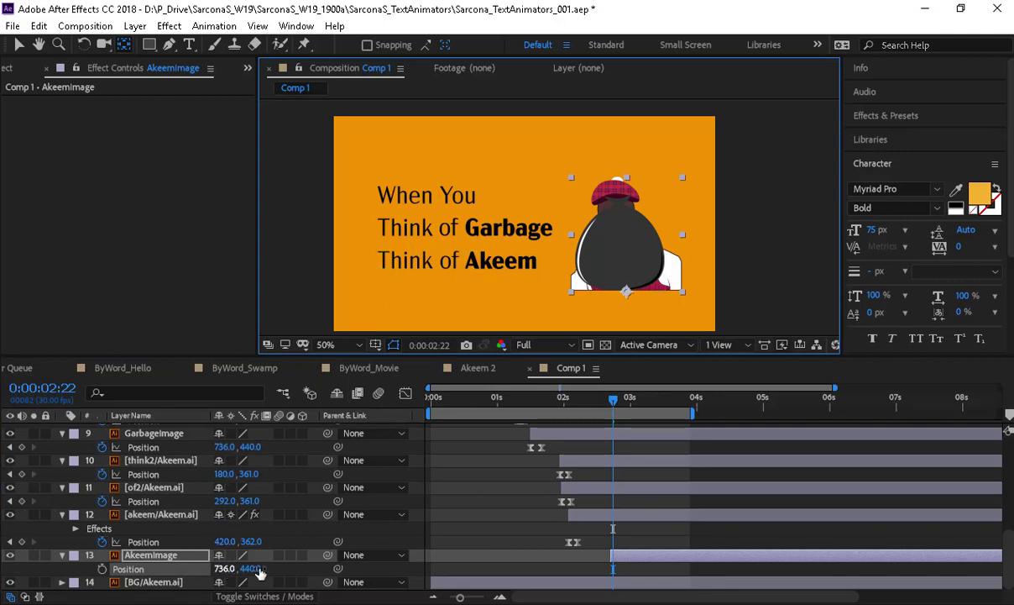
key(ctrl+v)
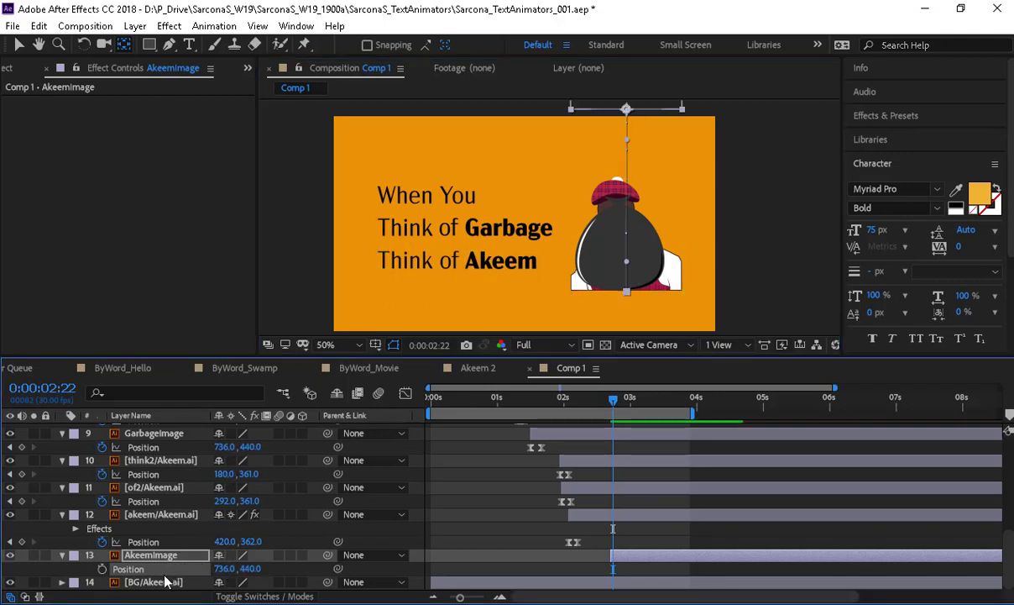
click(643, 412)
mouse_move(643, 412)
mouse_down()
mouse_move(621, 412)
mouse_move(632, 412)
mouse_up()
drag(626, 556, 611, 558)
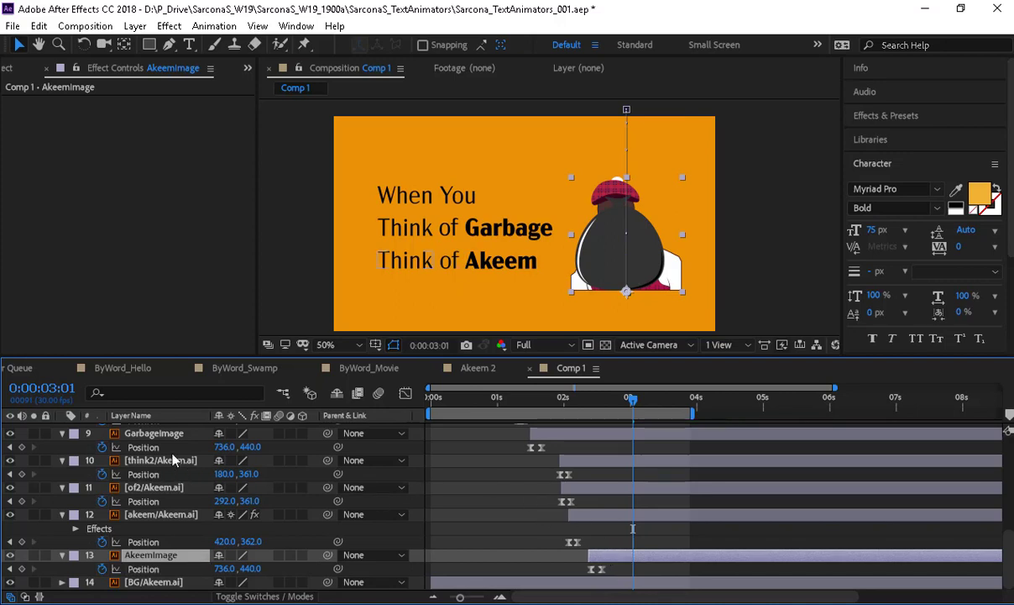
click(158, 432)
- Copy GarbageImage's Scale bounce keyframes and paste them onto AkeemImage at 0:00:02:15
key(s)
click(139, 447)
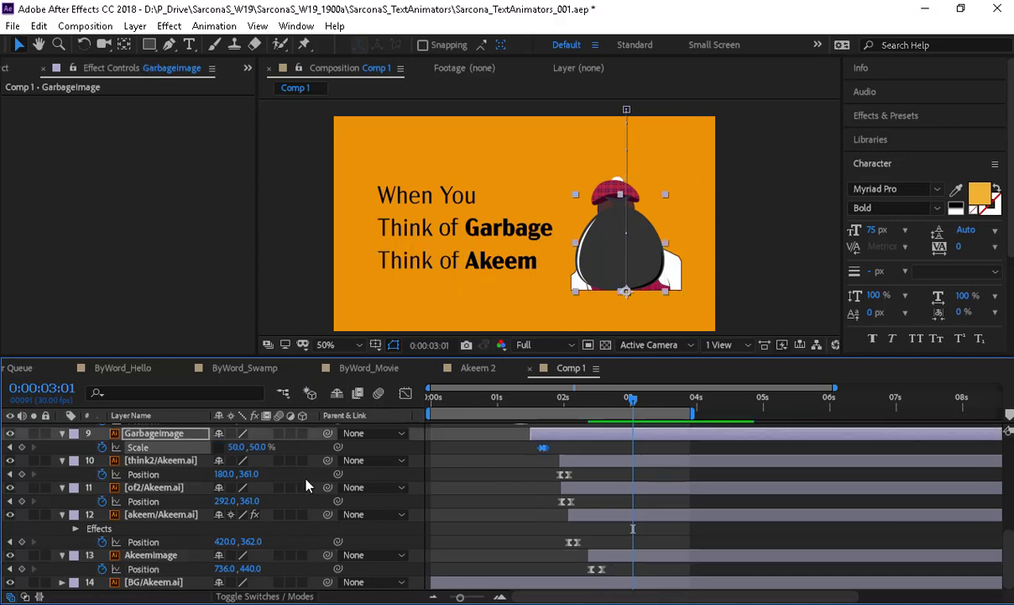
drag(632, 401, 597, 401)
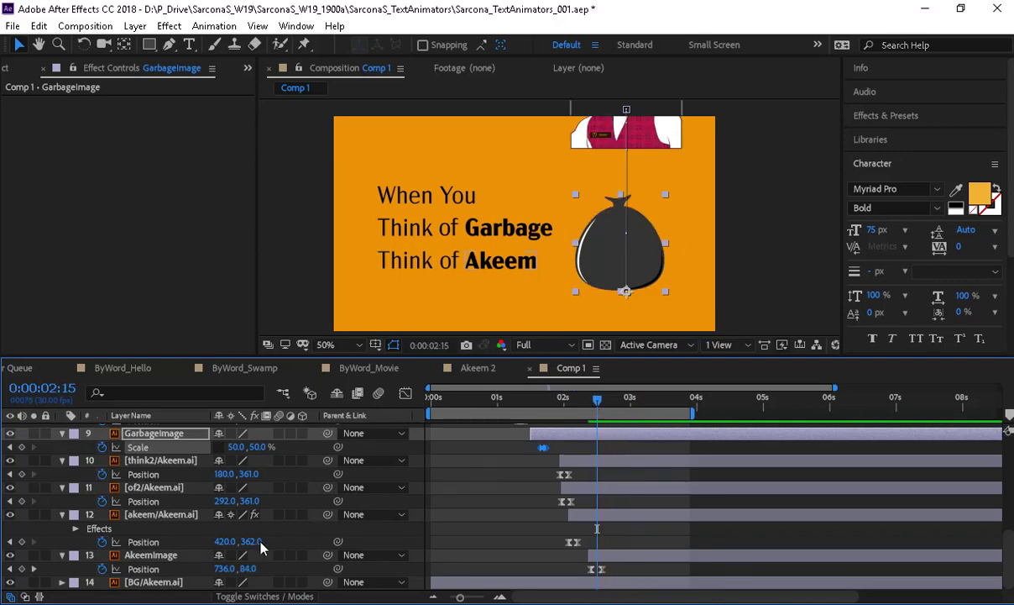
click(172, 556)
key(s)
click(135, 571)
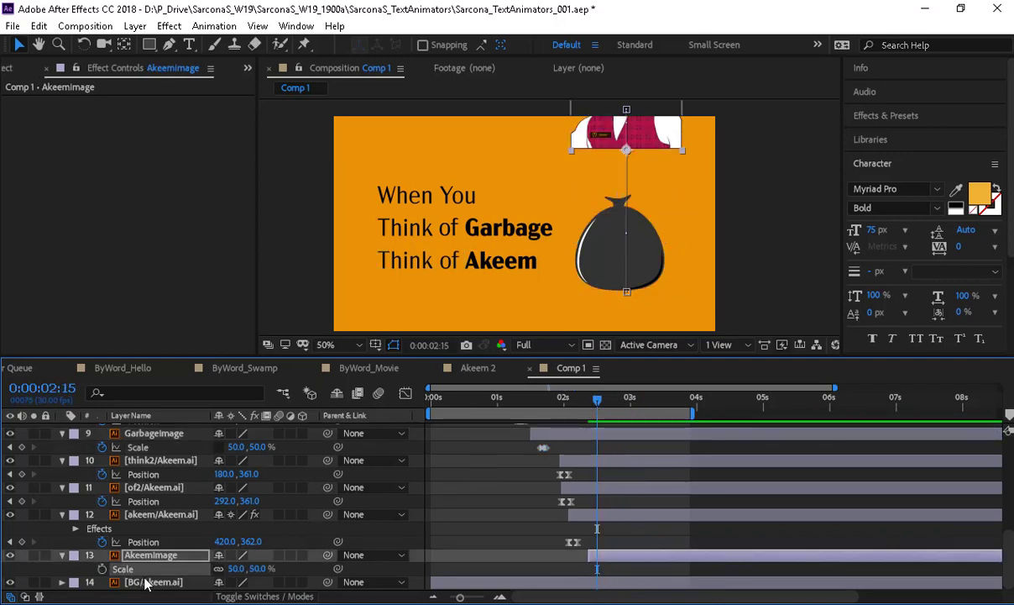
key(ctrl+v)
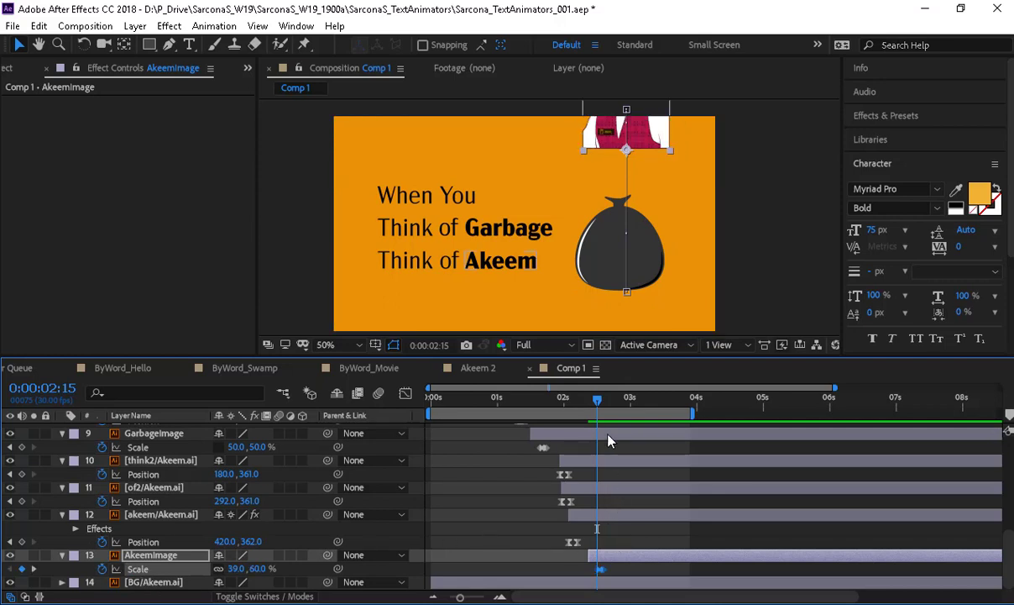
- Preview the comp and set the current time to 0:00:02:09
key(Home)
key(space)
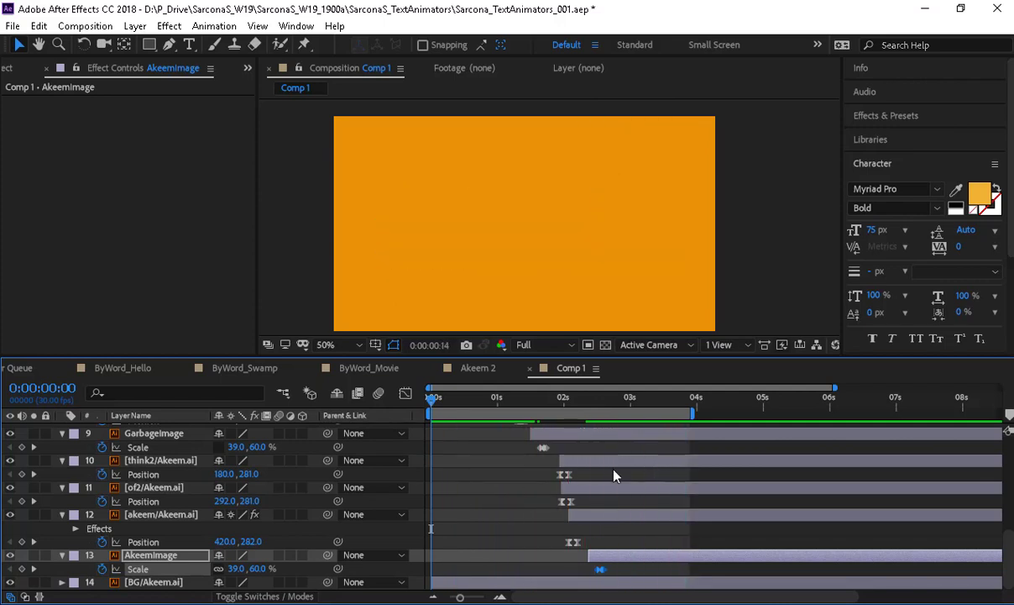
key(space)
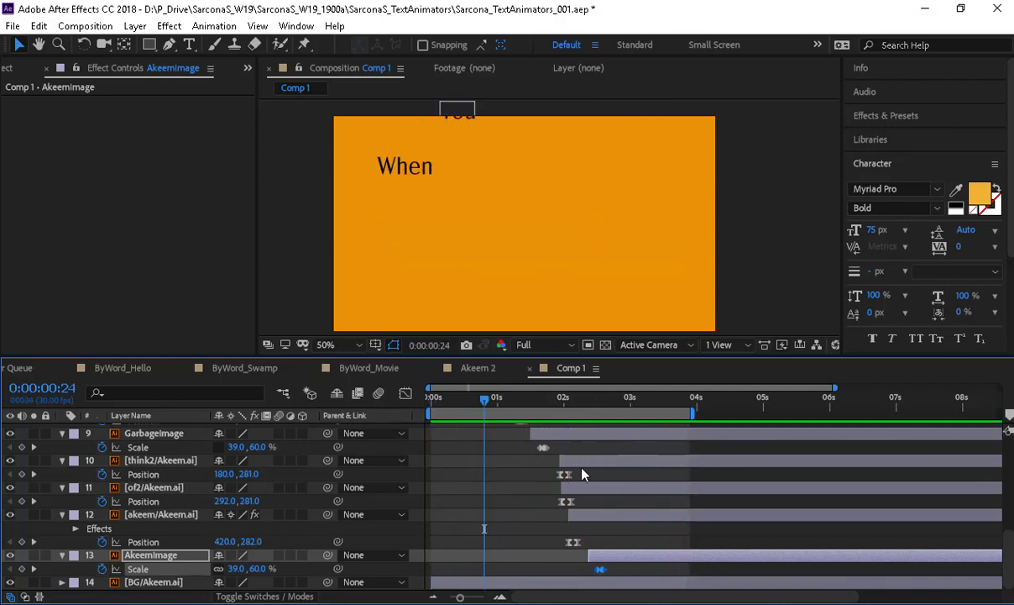
click(571, 402)
click(578, 413)
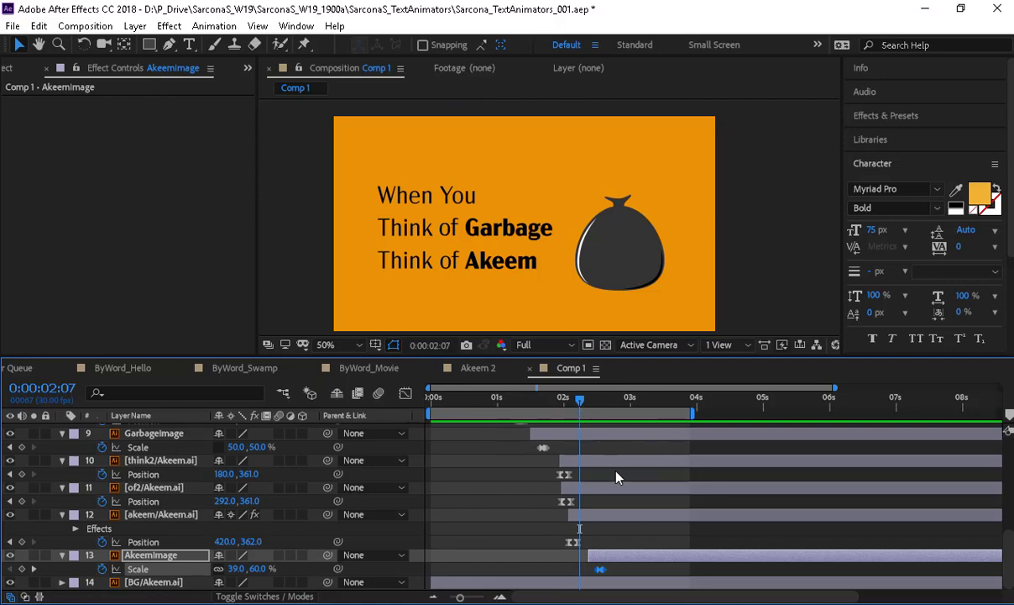
drag(582, 407, 585, 406)
click(161, 436)
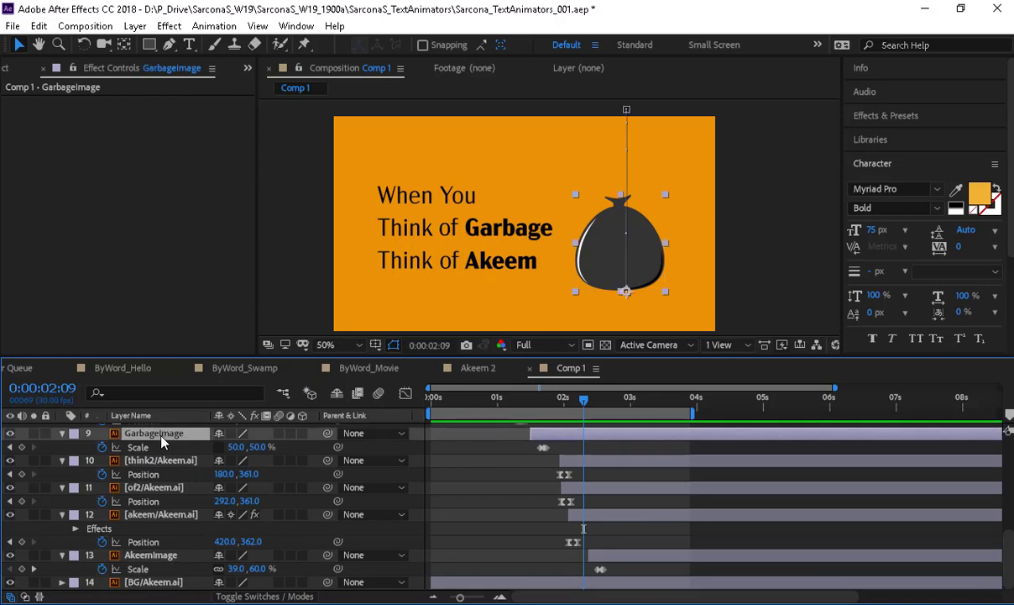
- Keyframe the bag's Position at 2:09, then drop it to Y 820 shortly after
key(p)
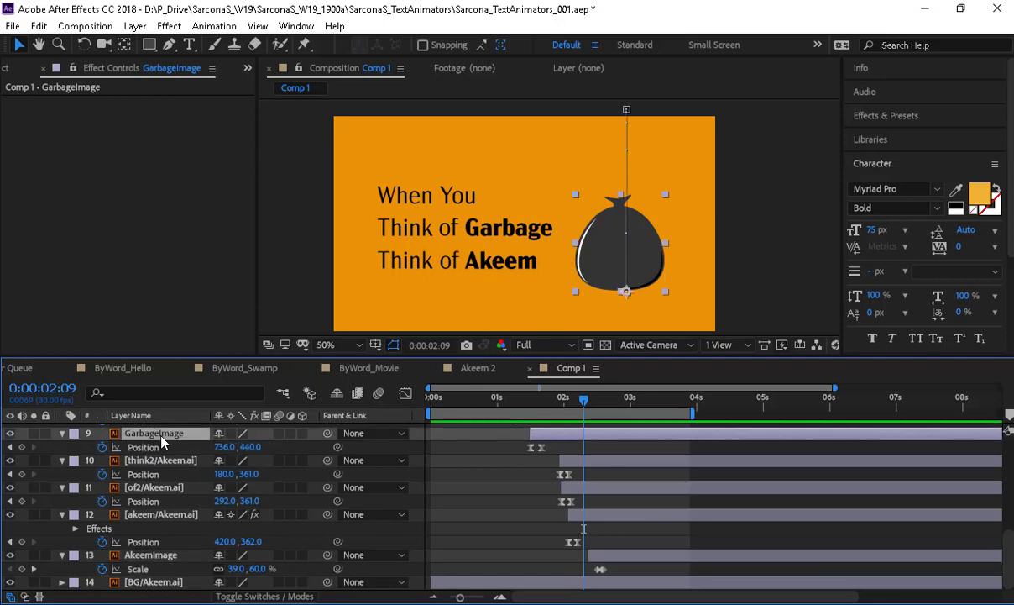
click(21, 447)
drag(587, 407, 593, 409)
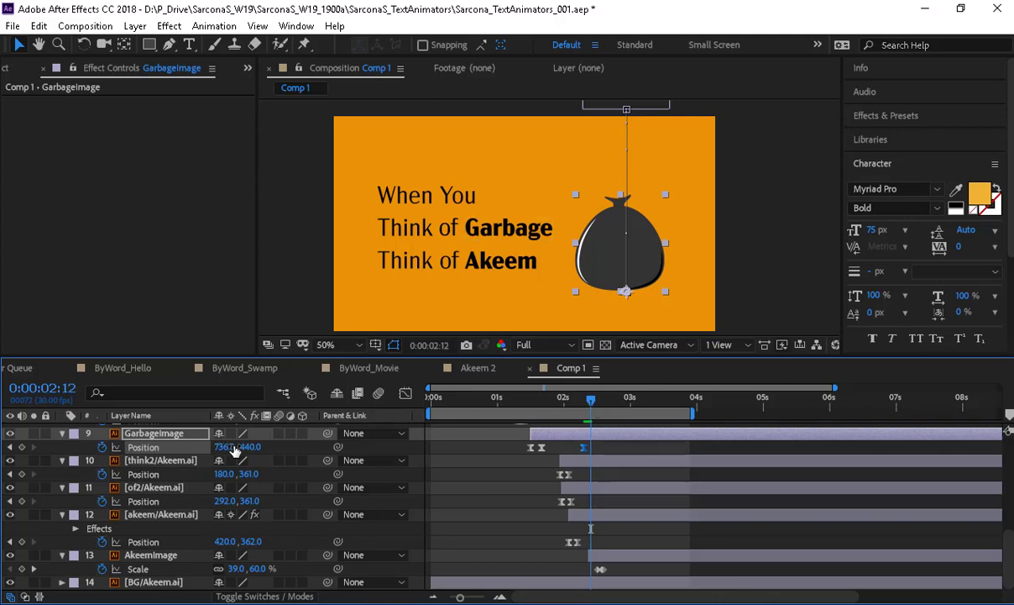
drag(250, 447, 284, 460)
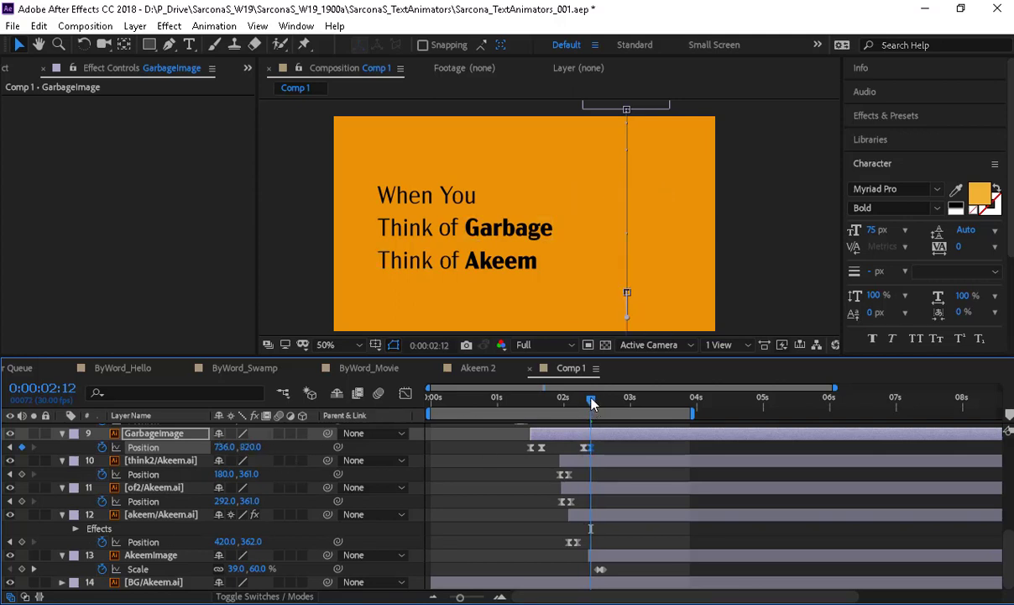
- Preview from the start, then collapse every layer's revealed properties
drag(591, 399, 390, 403)
key(space)
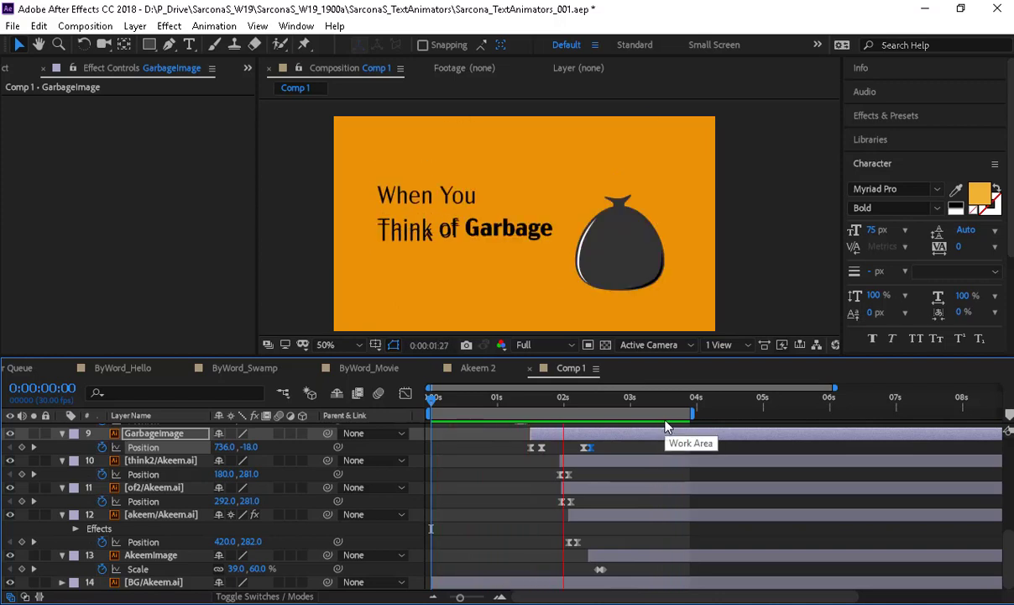
key(space)
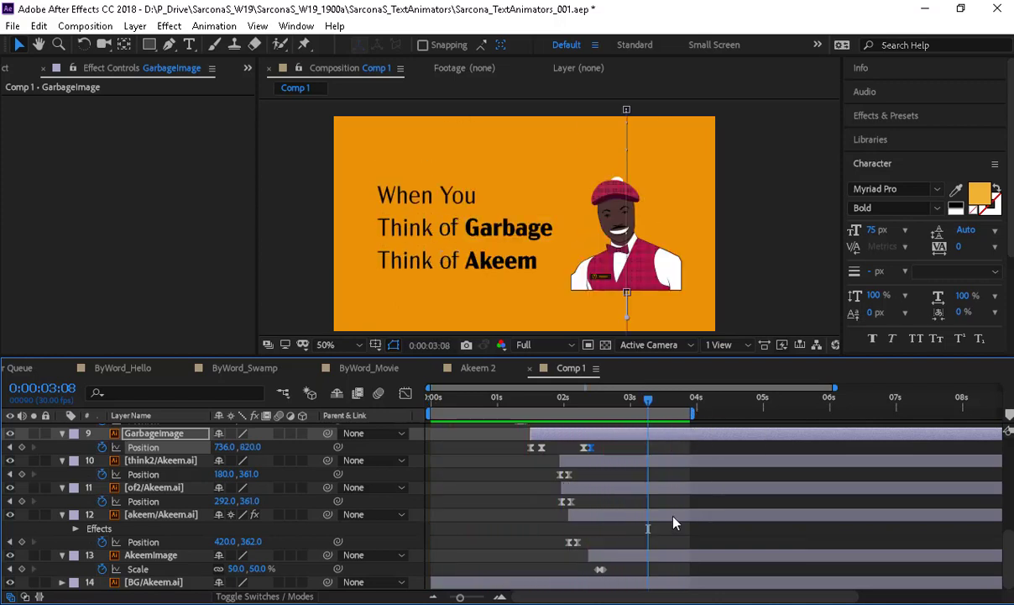
key(ctrl+a)
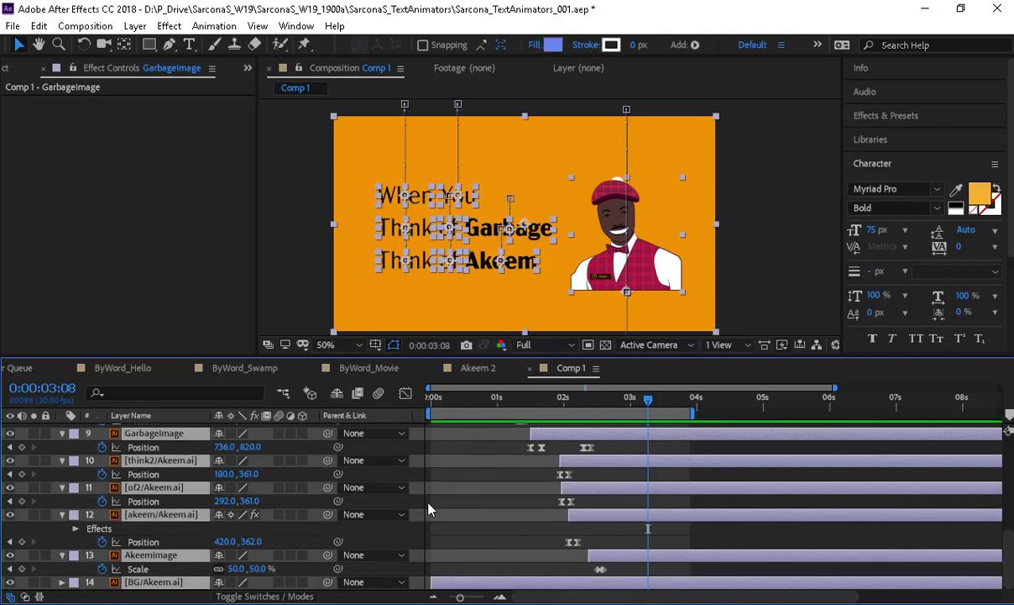
key(u)
key(u)
click(487, 535)
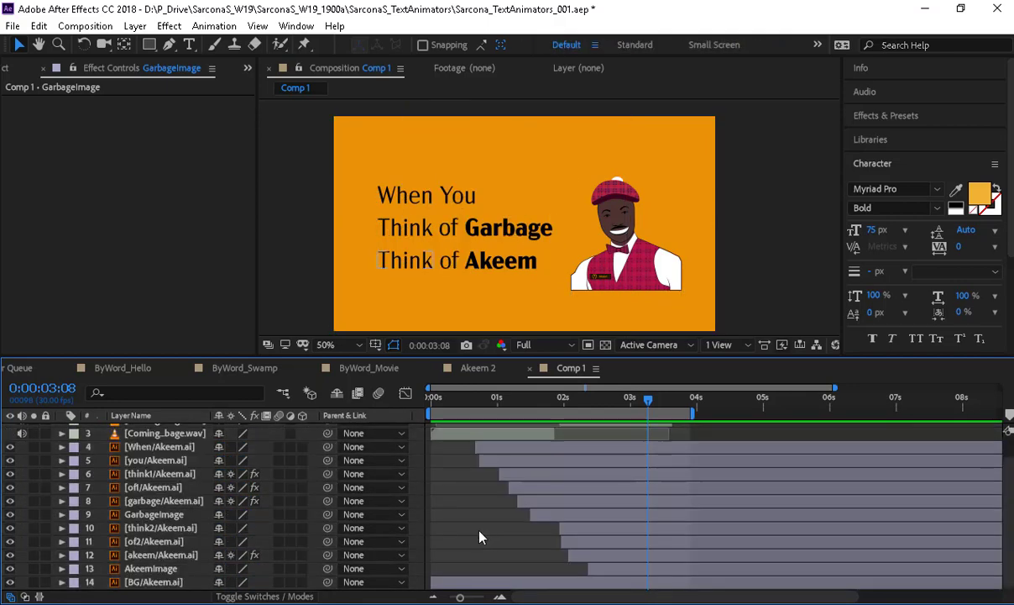
scroll(482, 537, up, 2)
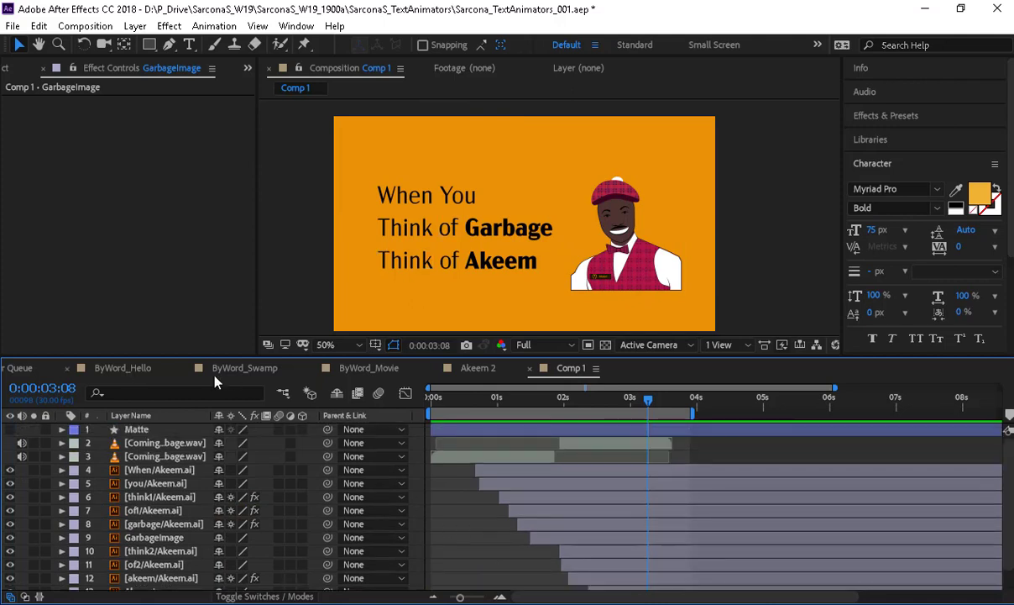
- Open the ByWord_Movie composition, recentre the view, and preview it up to 0:00:05:17
click(374, 371)
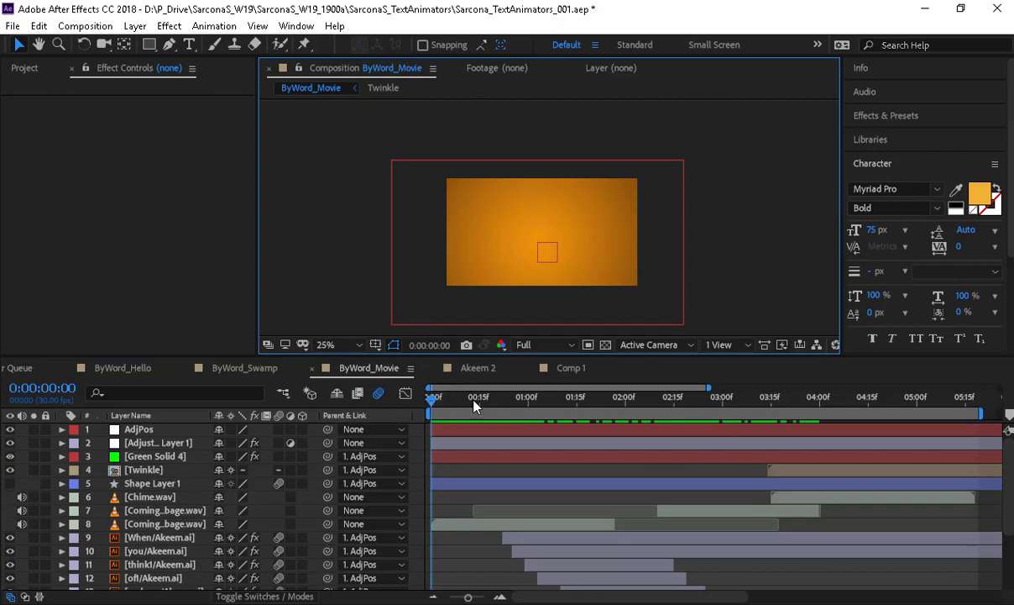
scroll(541, 477, down, 3)
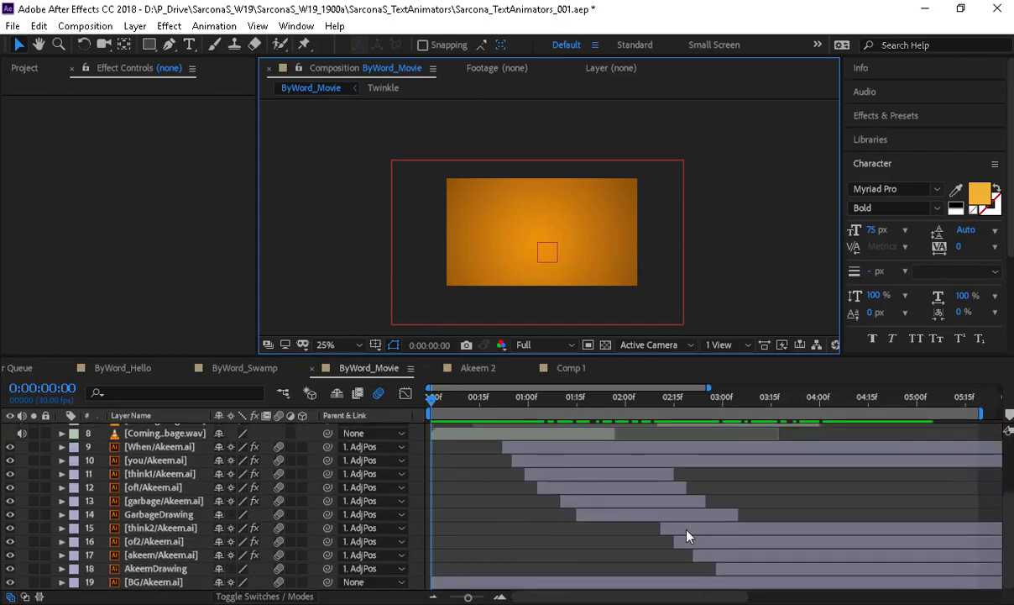
scroll(389, 266, up, 2)
key(space)
drag(402, 264, 444, 237)
key(space)
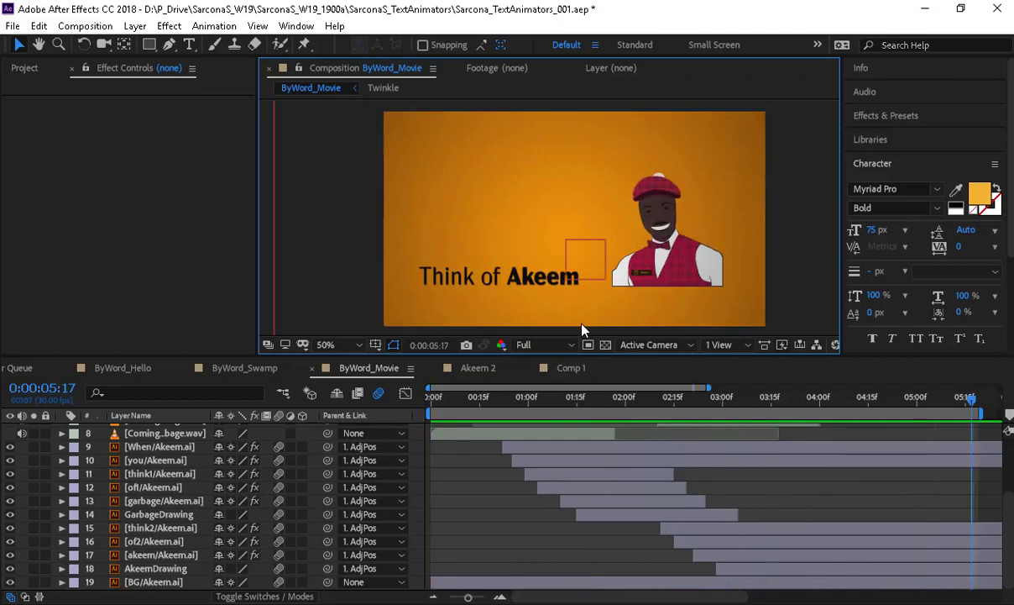
key(period)
- Enlarge the composition viewer taller and wider, replay to 0:00:04:08, then scrub back slightly
drag(600, 357, 600, 439)
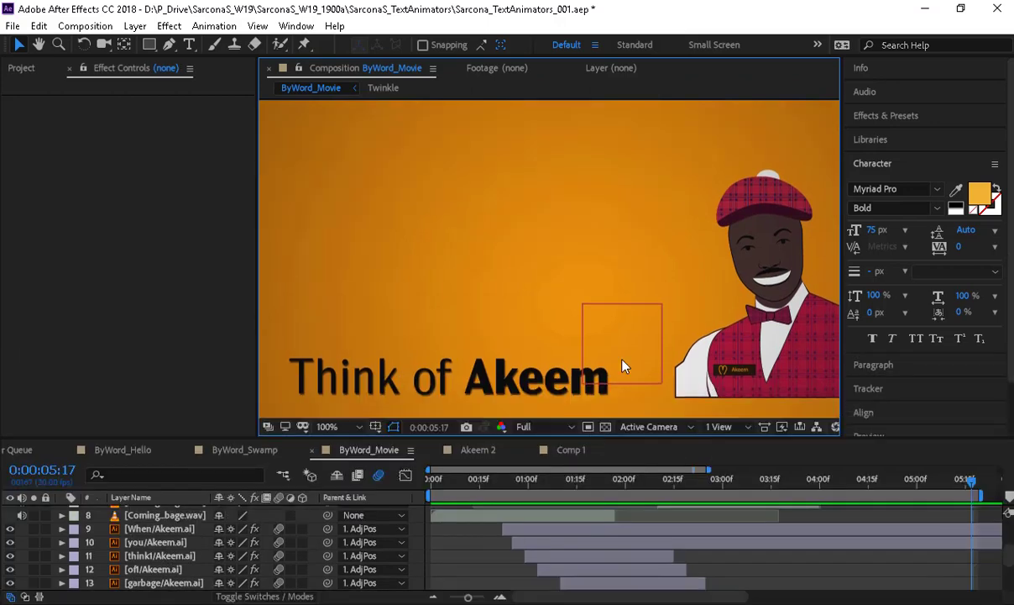
drag(261, 291, 119, 299)
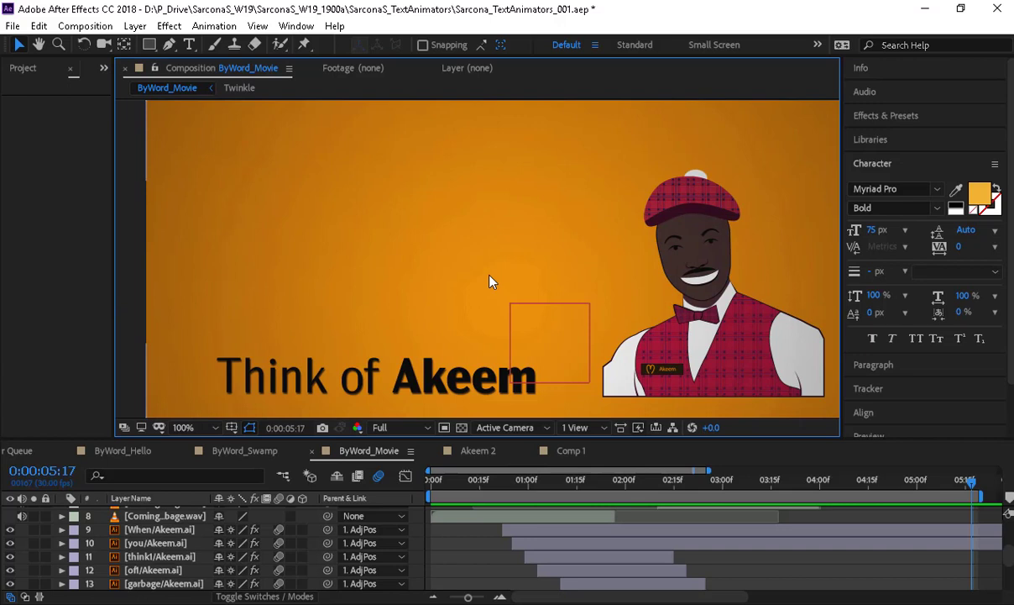
key(space)
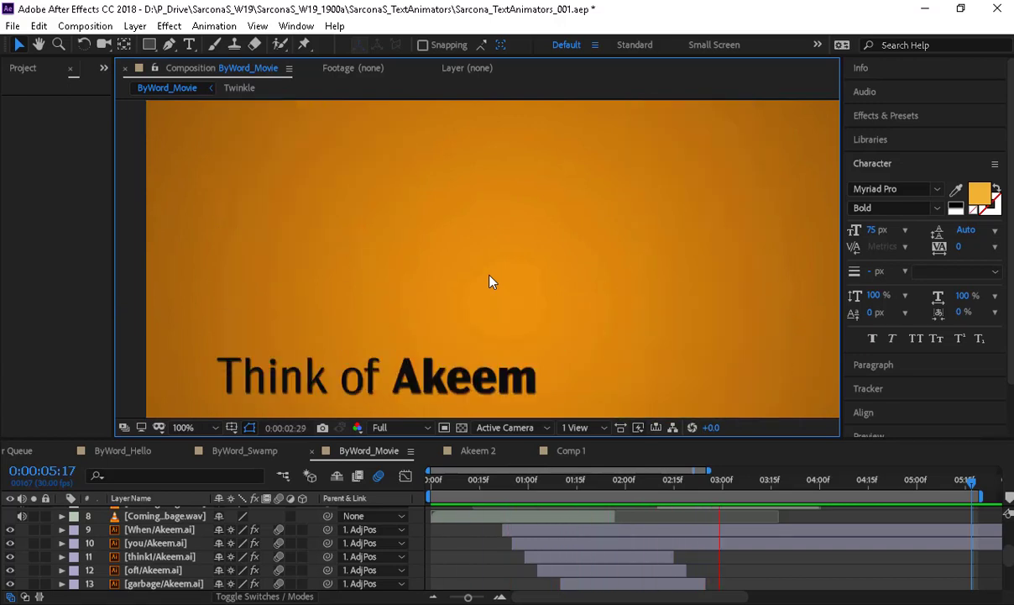
key(space)
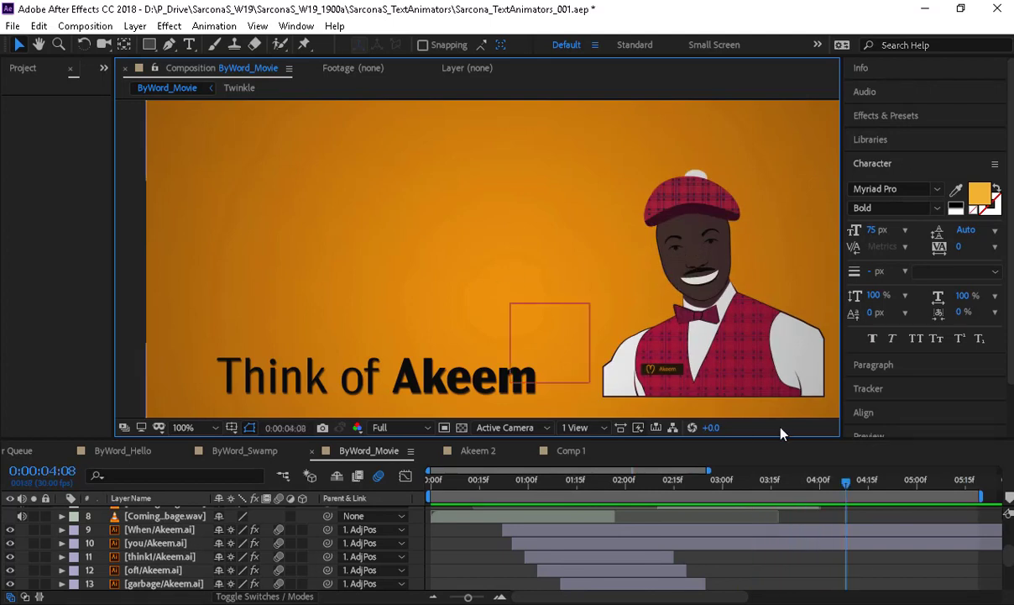
drag(832, 480, 598, 497)
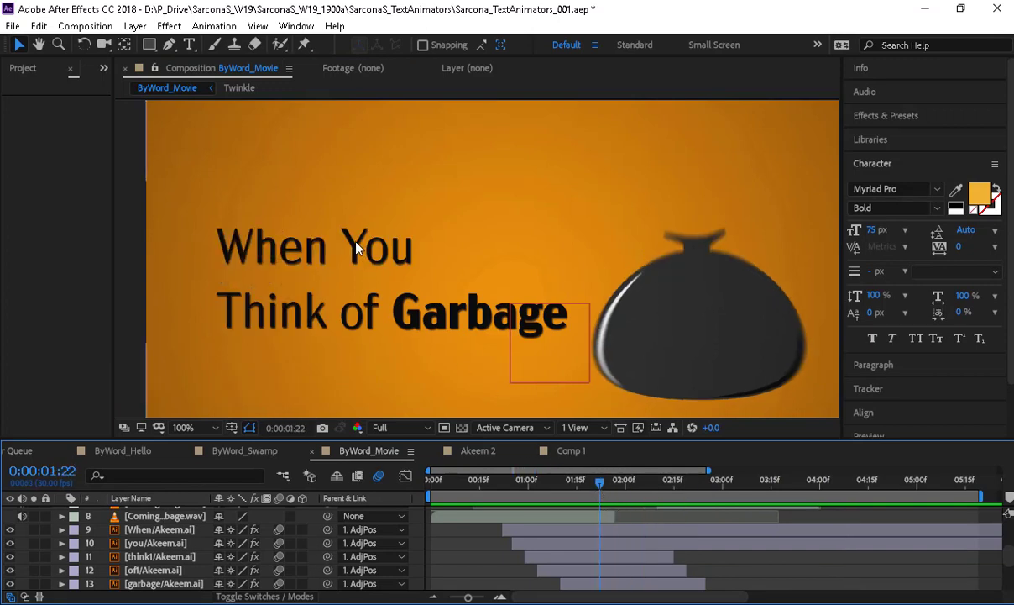
- Select Green Solid 4 and Shape Layer 1, then briefly show and re-hide Shape Layer 1
scroll(165, 509, up, 3)
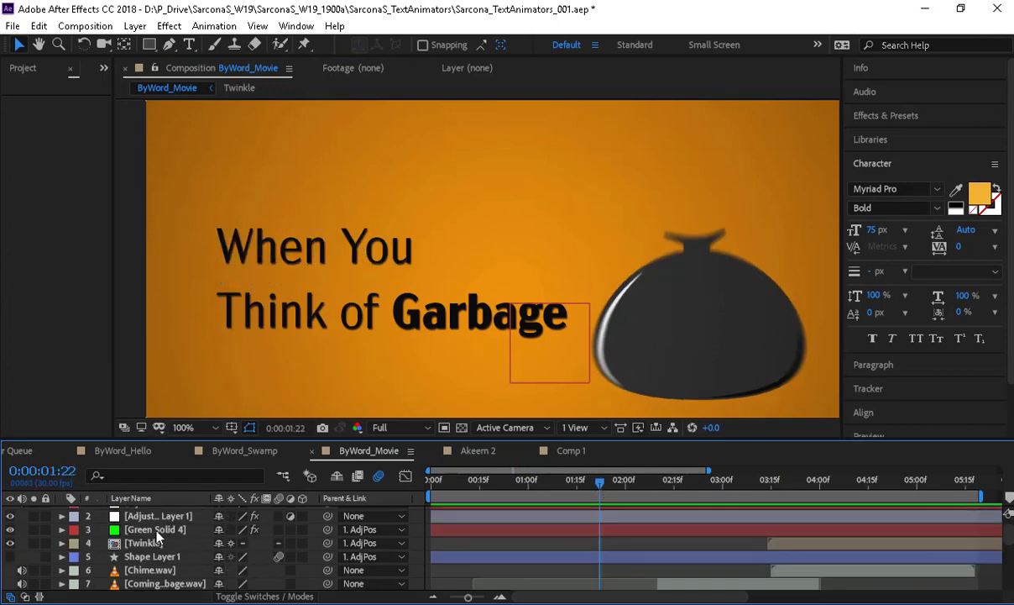
click(151, 529)
click(84, 556)
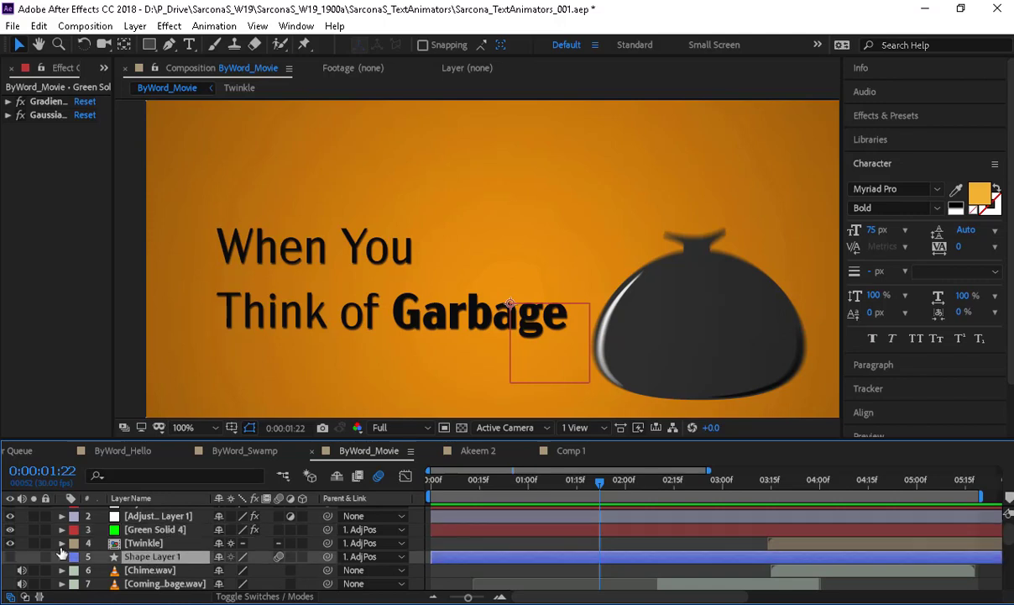
click(10, 556)
click(10, 555)
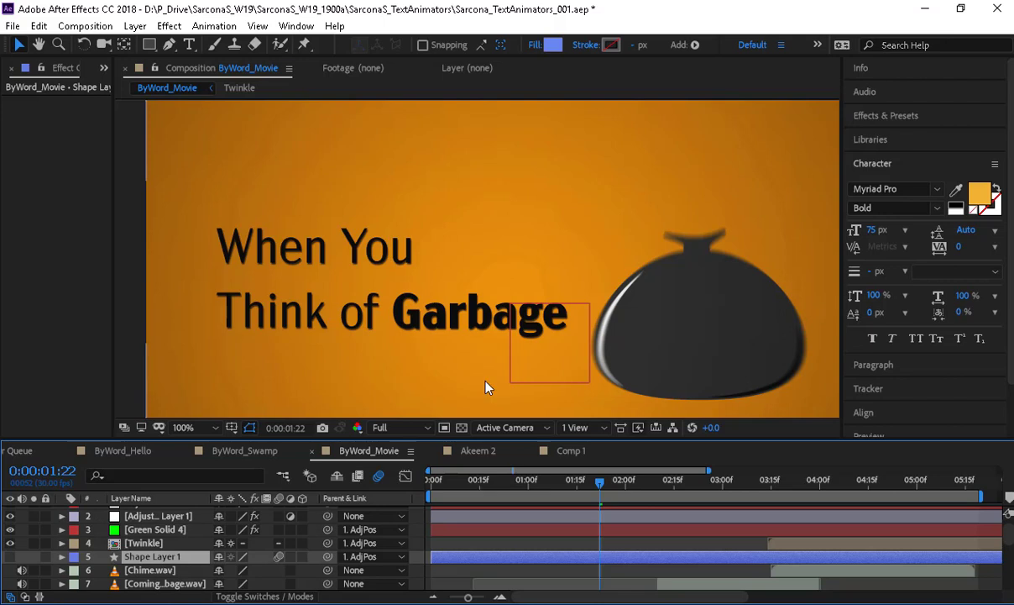
- Scrub forward to 0:00:03:12, where 'Think of Akeem' appears beside Akeem's illustration
drag(615, 484, 632, 507)
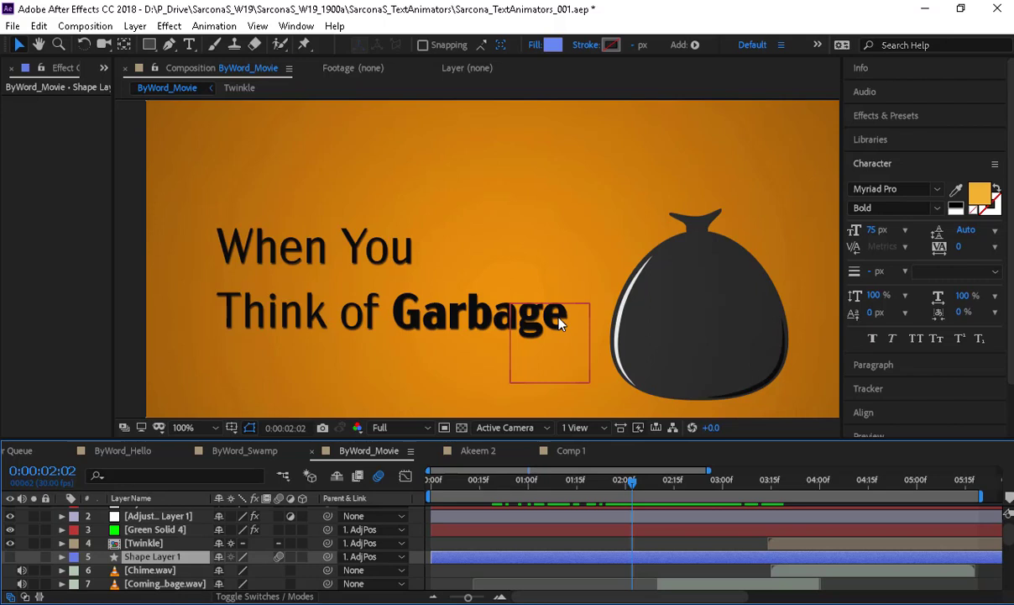
scroll(580, 249, down, 1)
drag(571, 249, 572, 236)
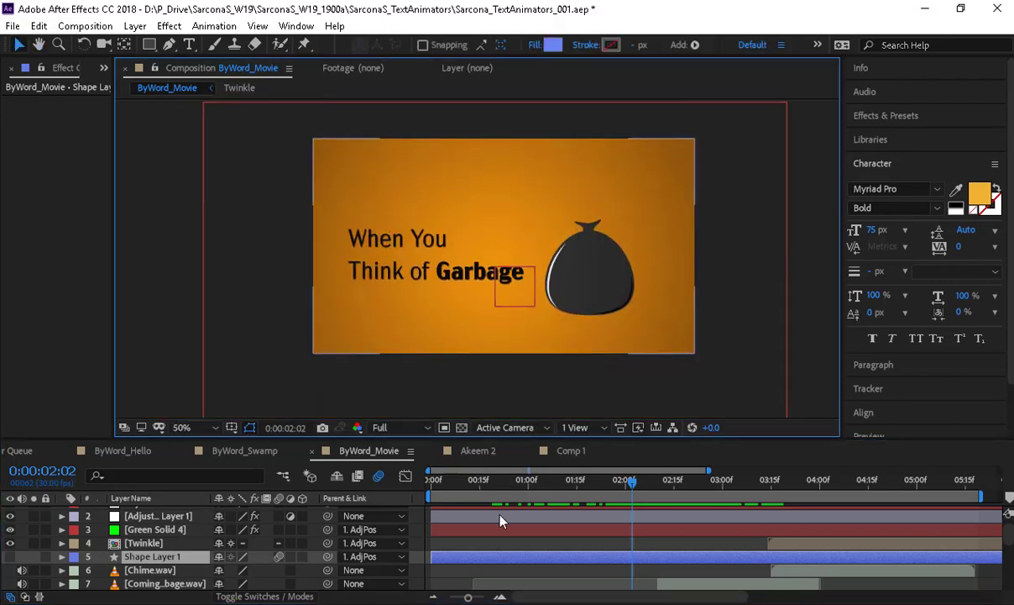
drag(632, 482, 769, 510)
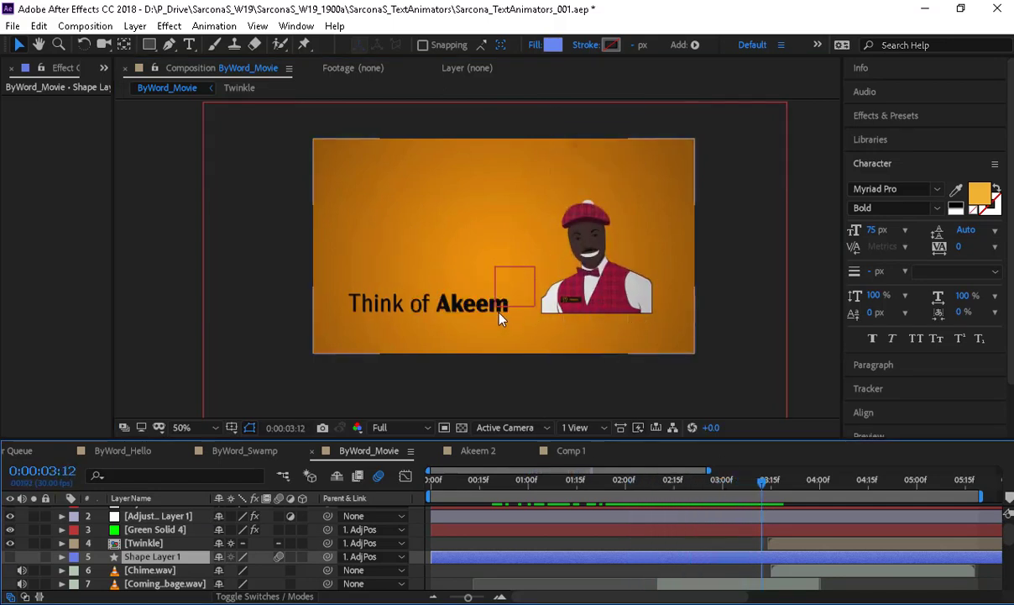
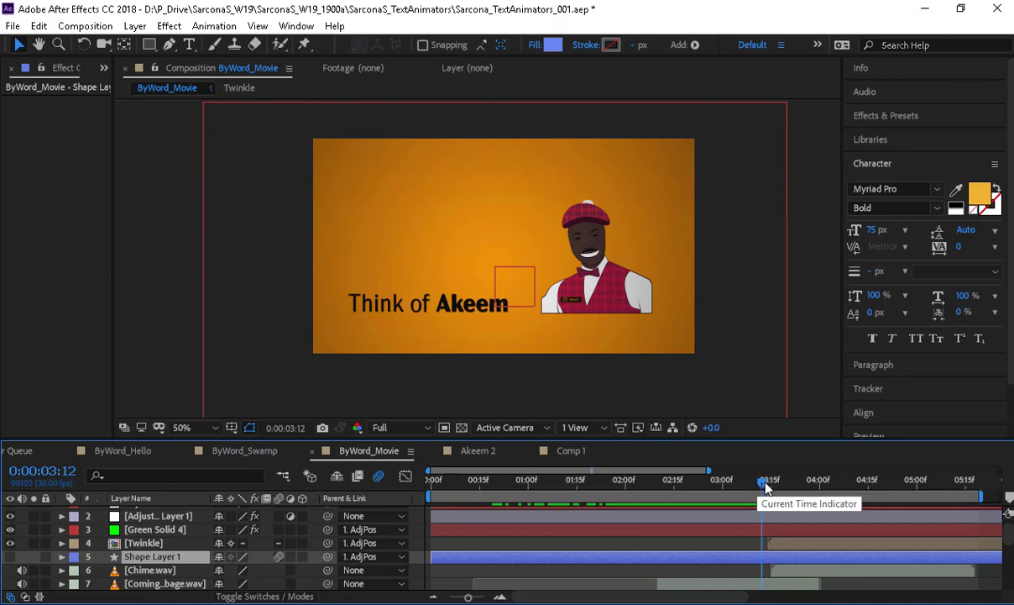
- Nudge the current time later, then select the you/Akeem.ai layer and expand its properties
mouse_move(766, 481)
mouse_down()
mouse_move(774, 484)
mouse_move(751, 484)
mouse_up()
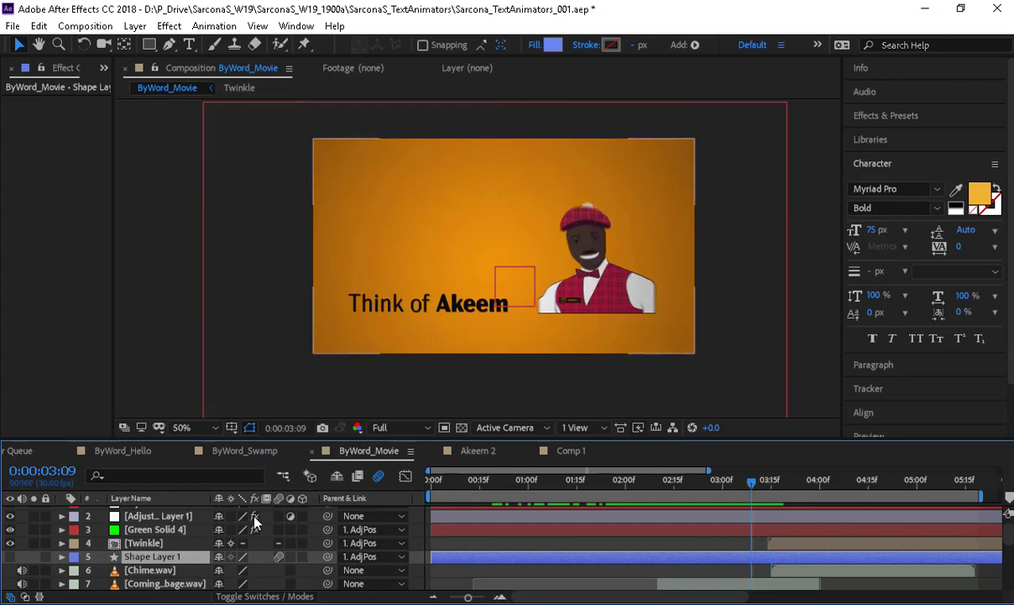
scroll(190, 546, down, 2)
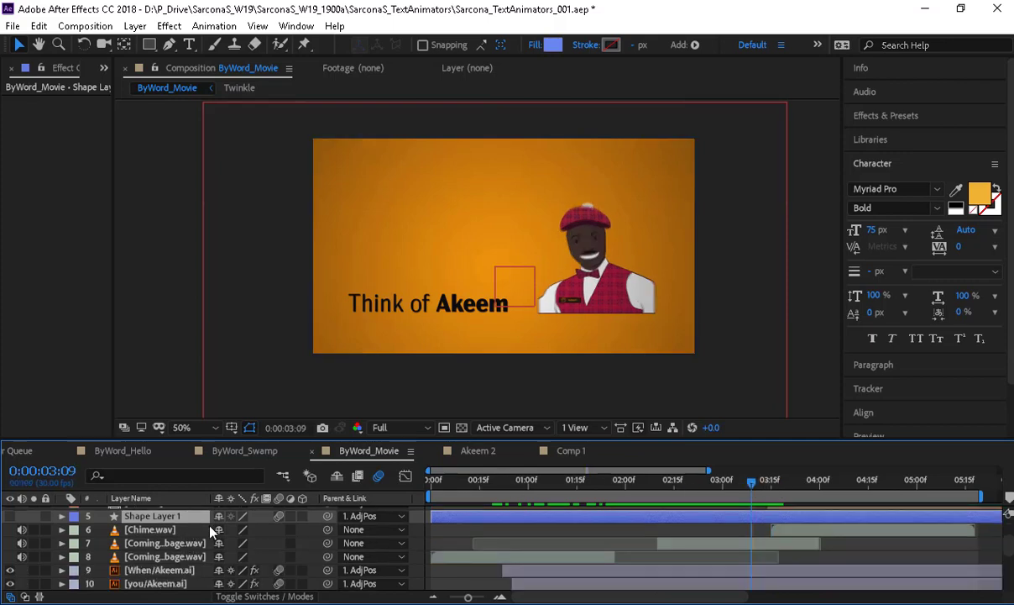
scroll(212, 531, down, 2)
click(166, 543)
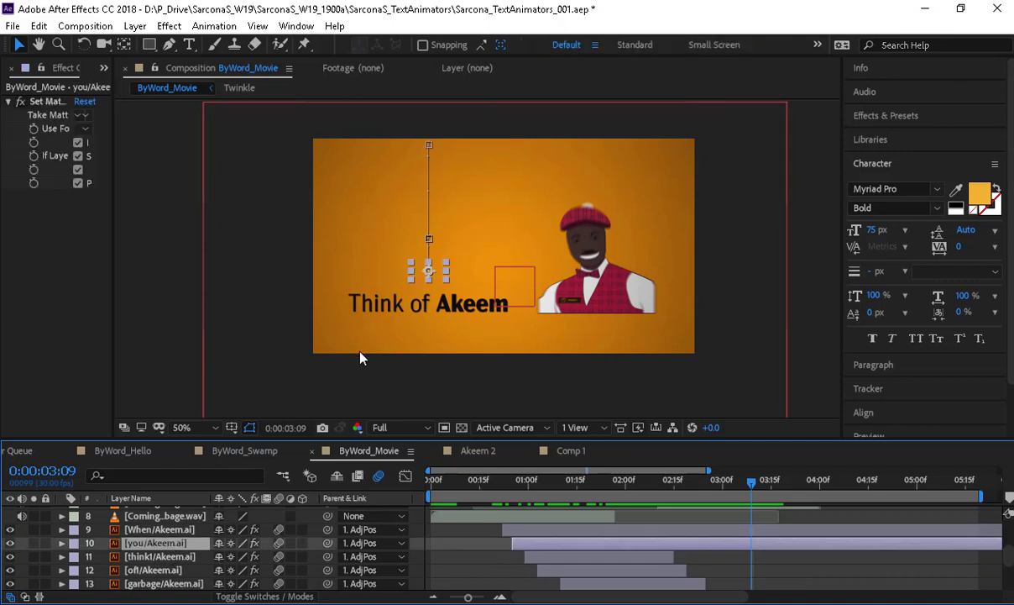
scroll(293, 393, up, 4)
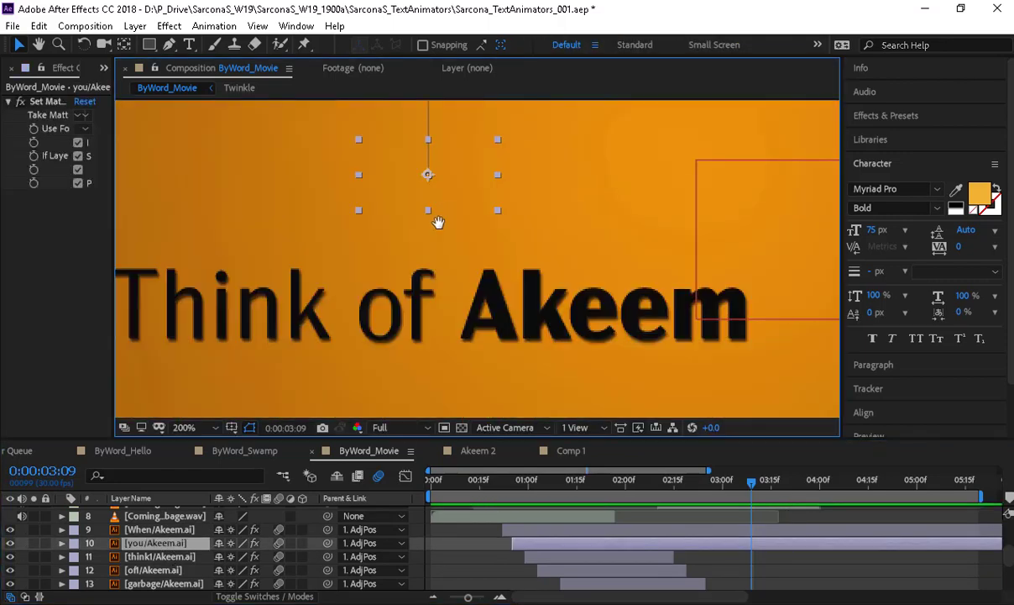
scroll(438, 298, up, 2)
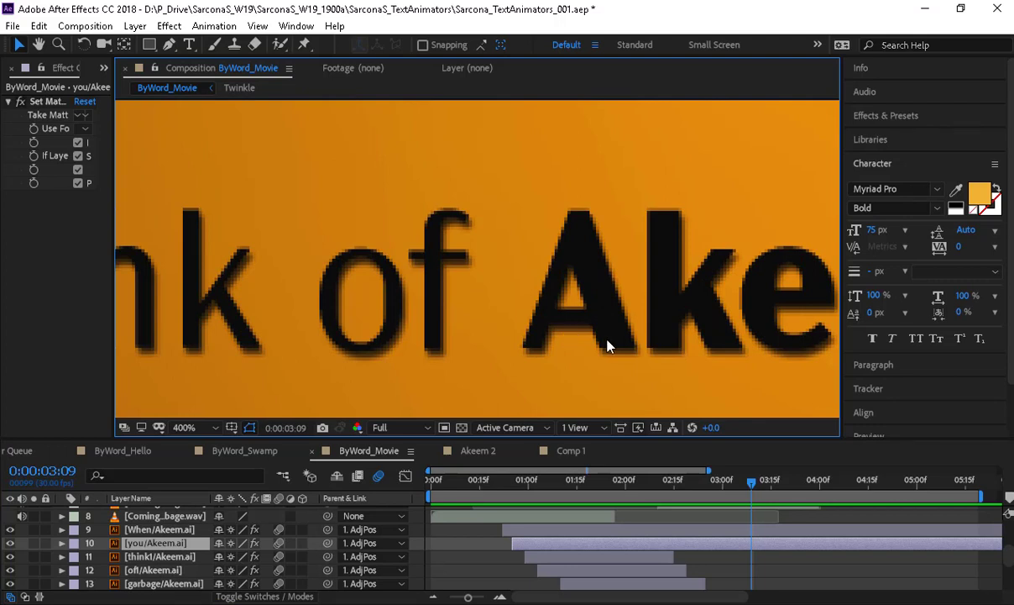
click(61, 544)
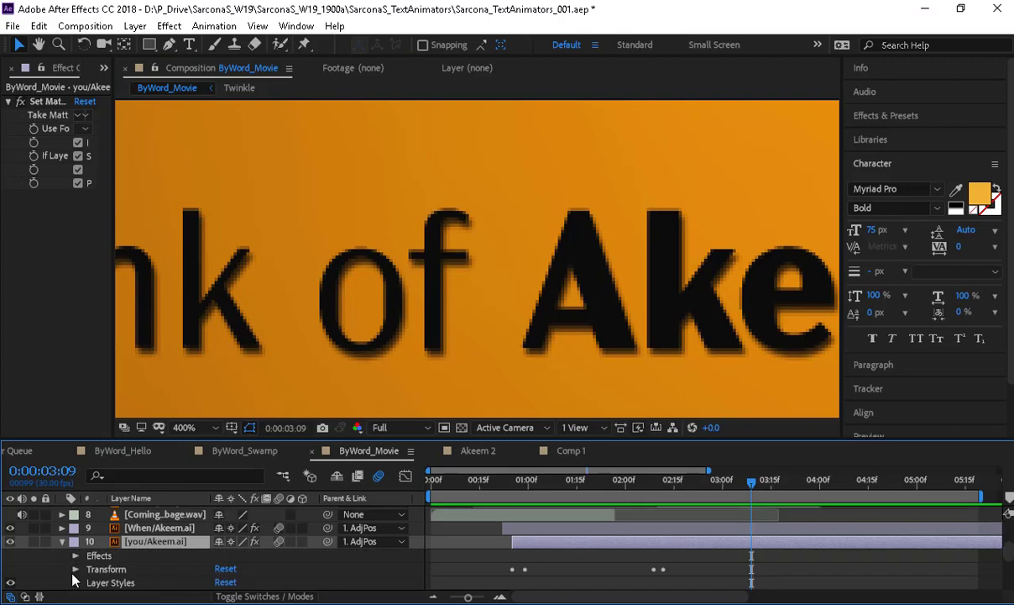
scroll(52, 577, down, 1)
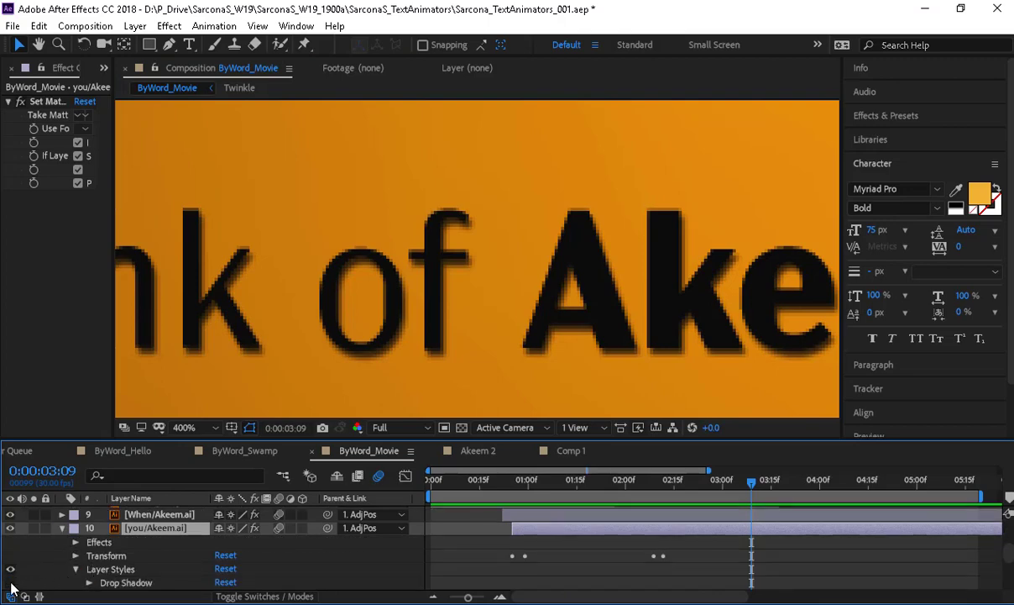
- At 0:00:01:10, pan to the 'When You' line and toggle the layer's Drop Shadow visibility
click(523, 482)
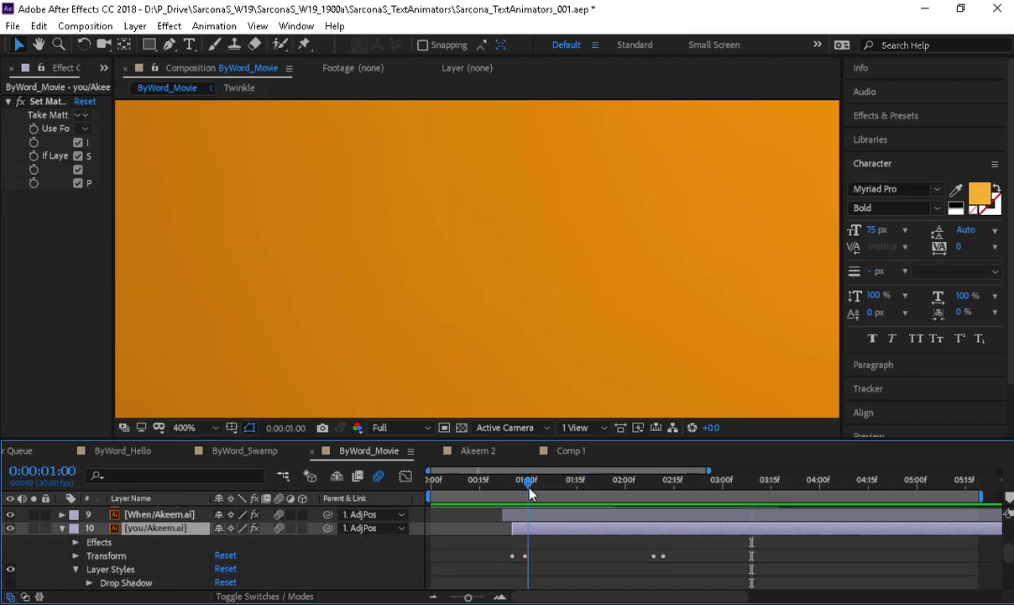
click(560, 483)
key(space)
drag(393, 183, 586, 339)
drag(362, 212, 703, 258)
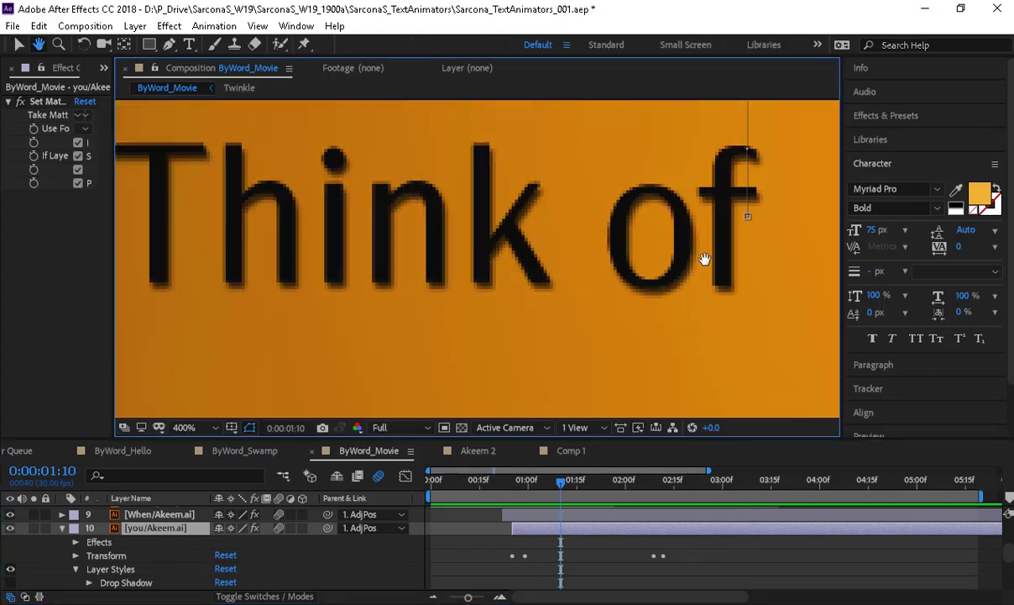
drag(374, 321, 540, 366)
drag(640, 105, 412, 276)
drag(537, 213, 418, 248)
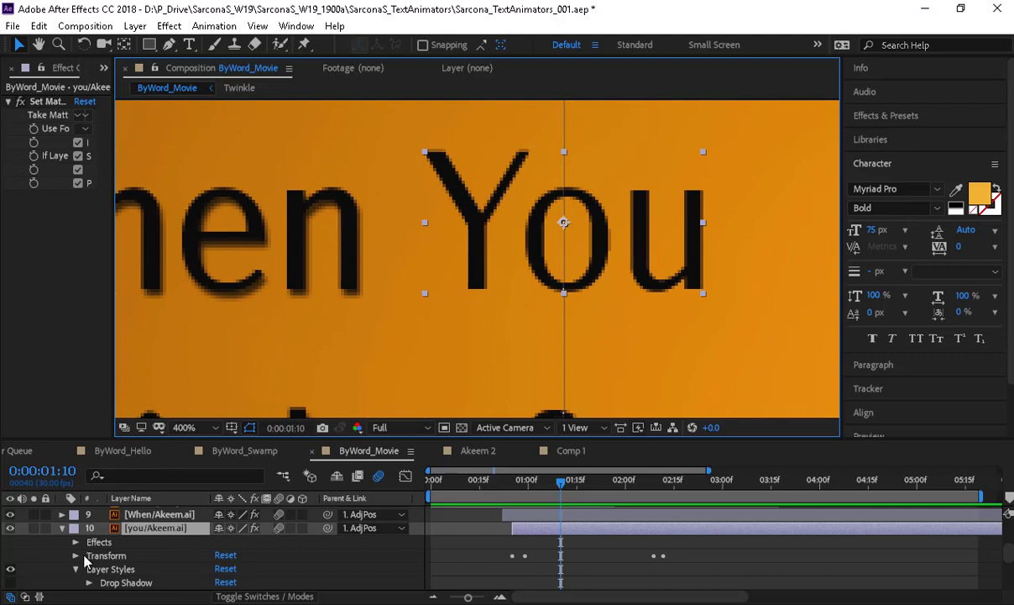
click(10, 582)
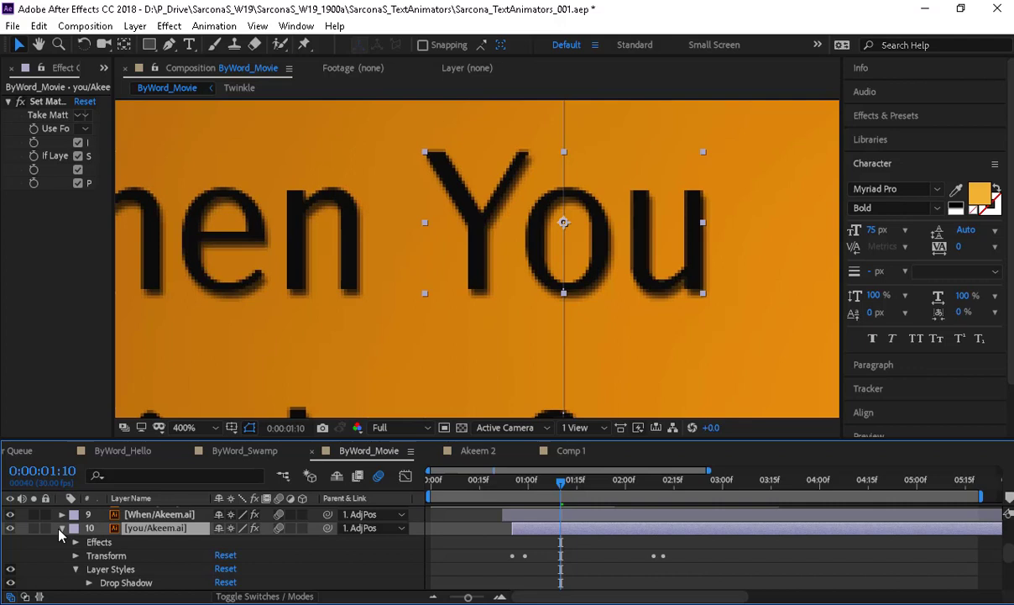
- Reselect Green Solid 4, widen the Effect Controls panel, and switch to Comp 1
scroll(428, 202, down, 4)
click(367, 345)
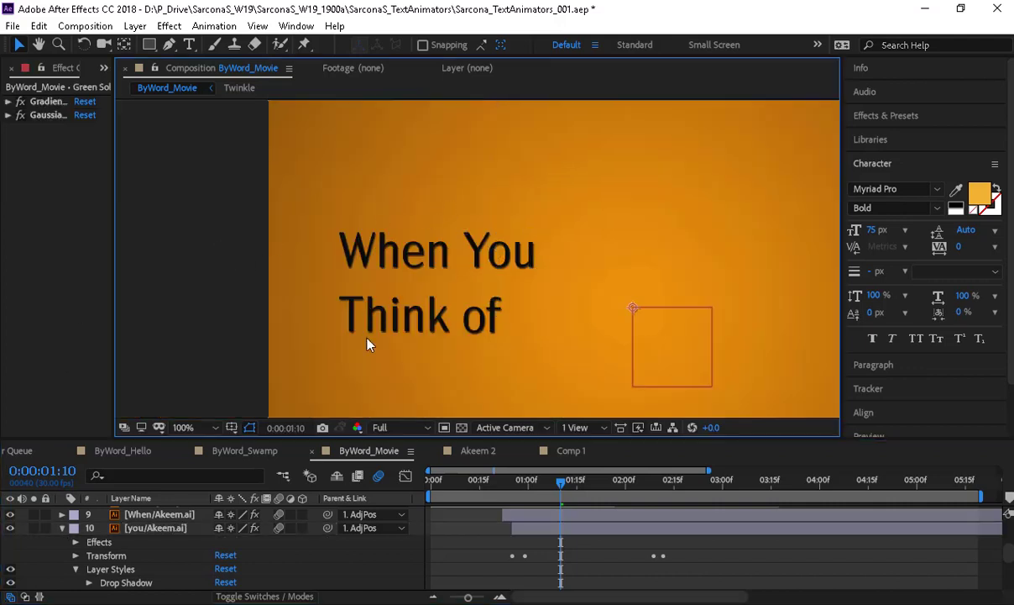
scroll(194, 504, up, 4)
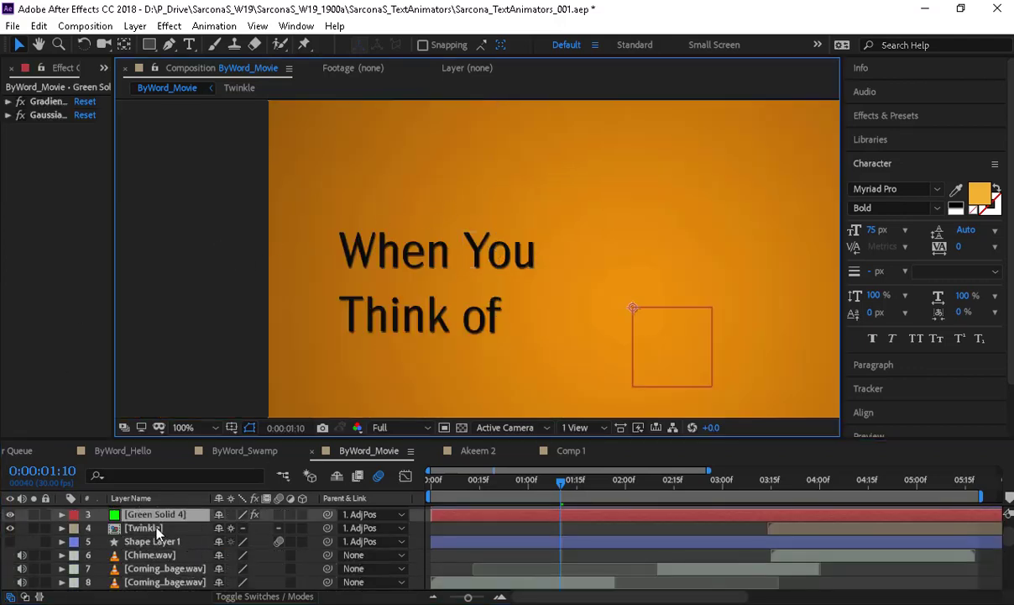
scroll(151, 499, up, 1)
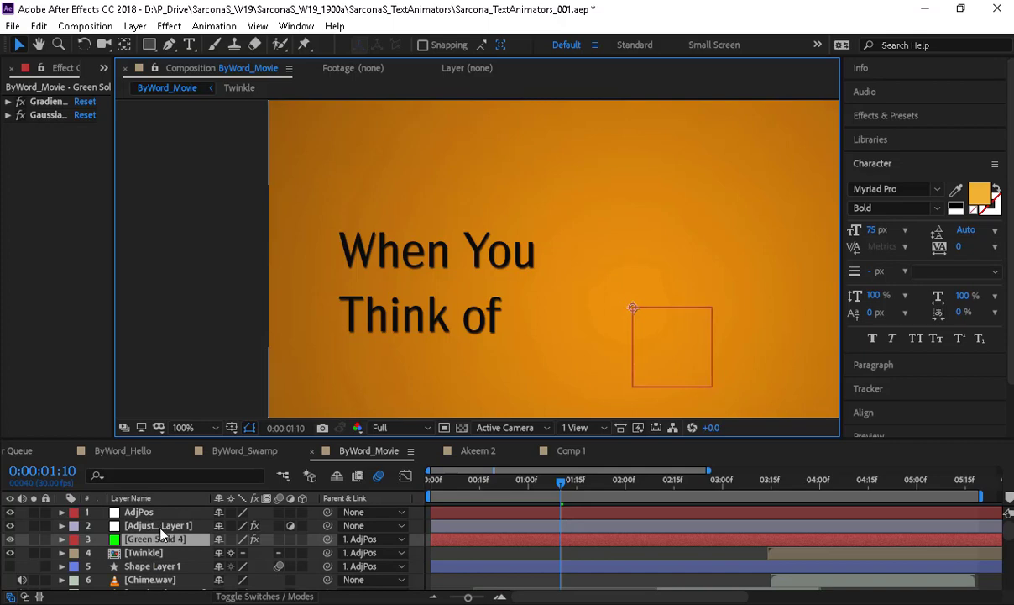
click(152, 525)
click(154, 539)
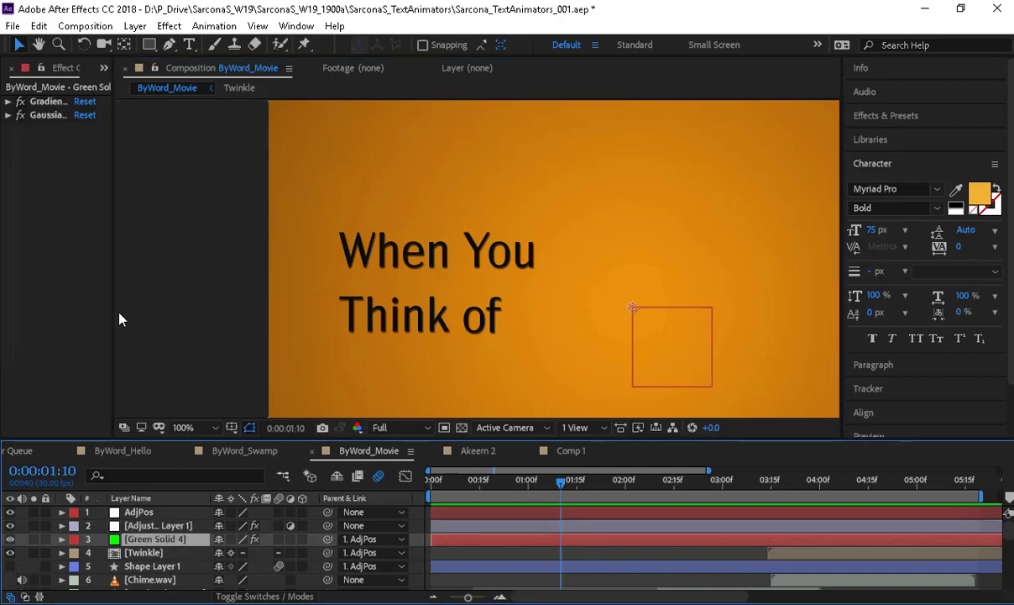
drag(116, 318, 288, 316)
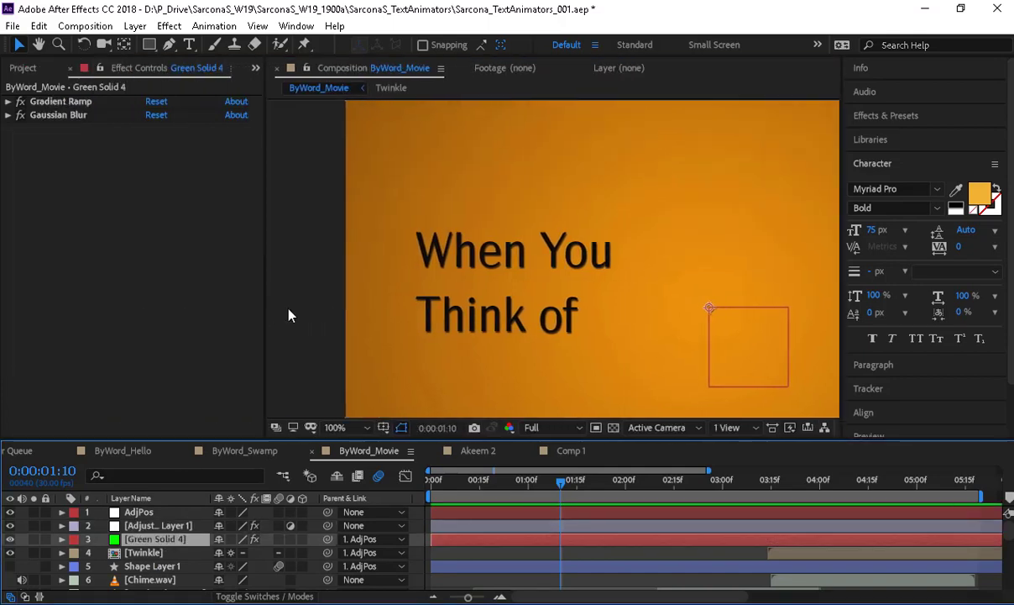
scroll(406, 280, down, 2)
scroll(390, 300, down, 1)
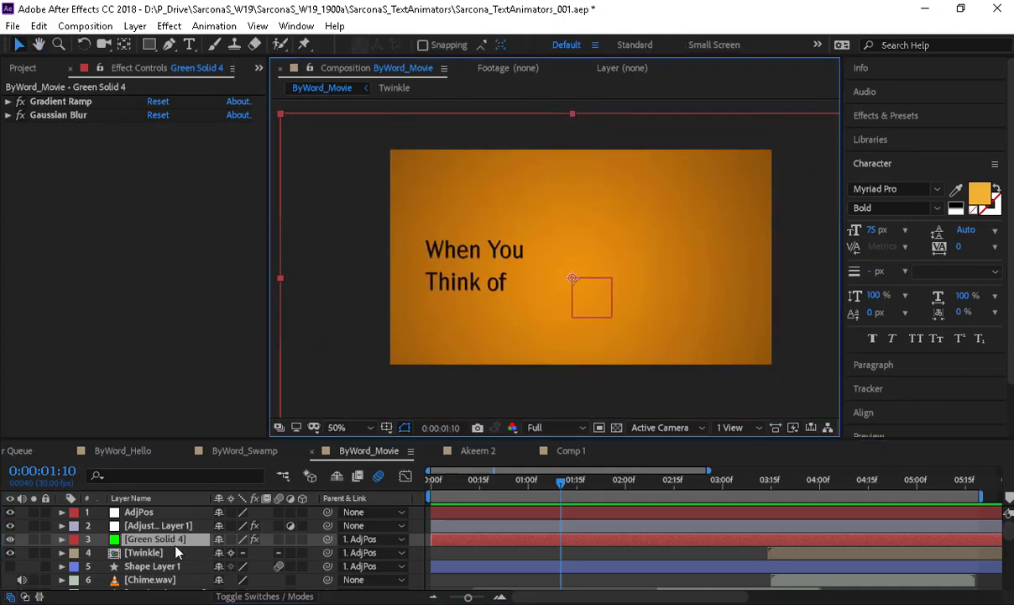
click(558, 450)
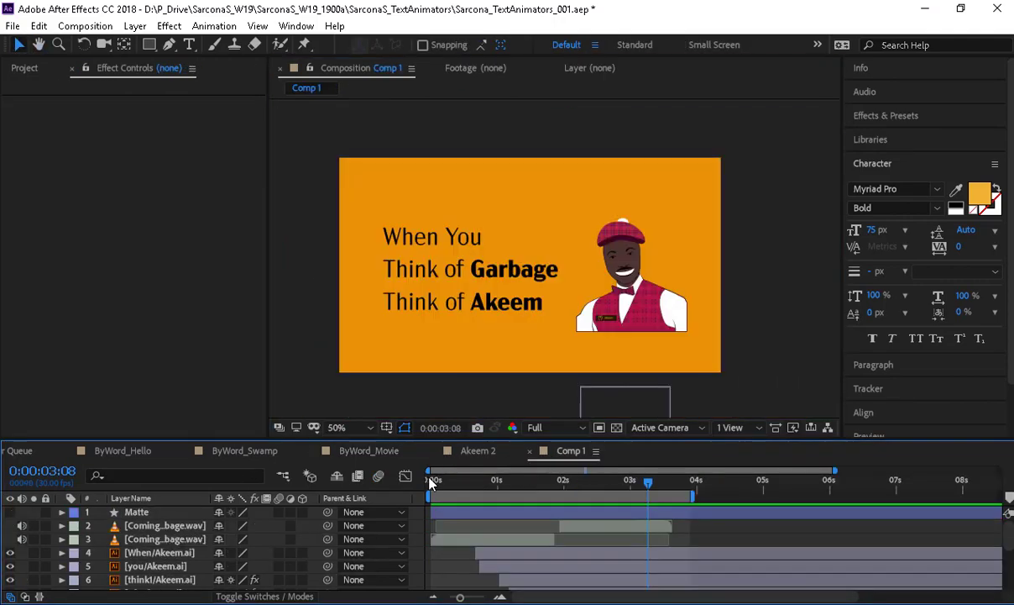
- Create a new solid in Comp 1 and apply a Gradient Ramp to it
key(ctrl+y)
key(Return)
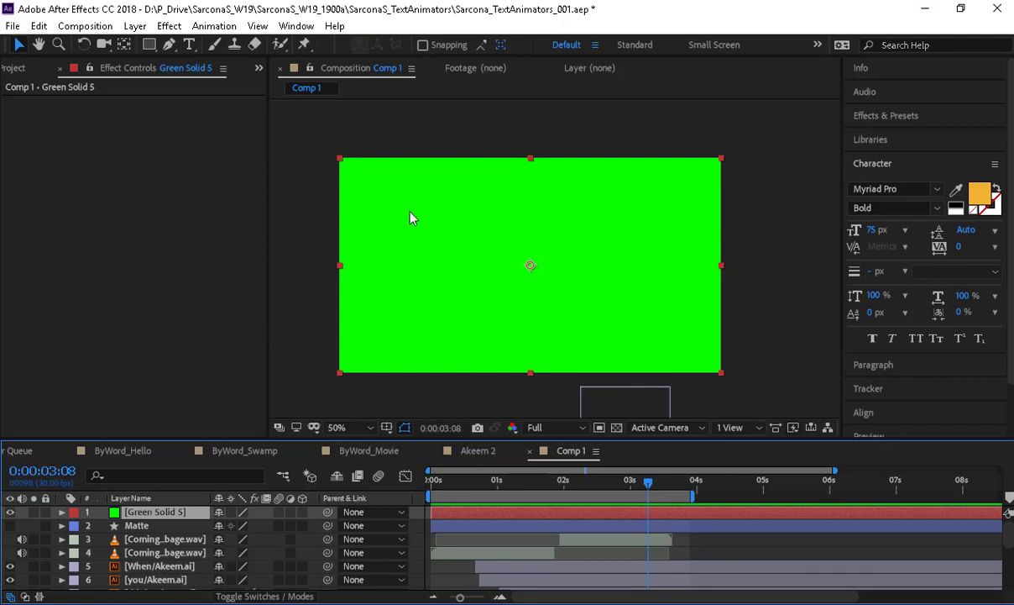
click(169, 26)
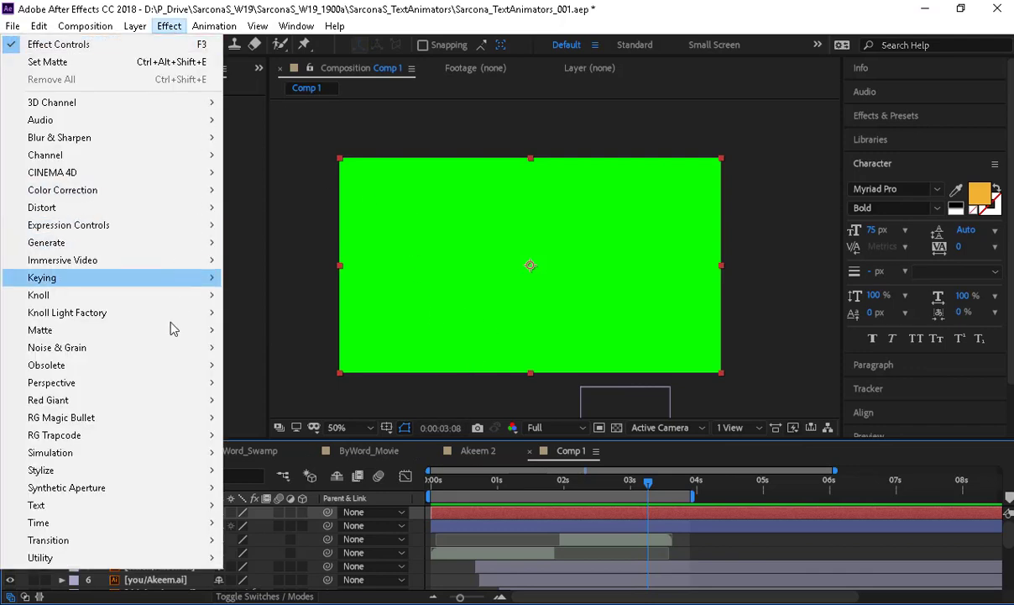
mouse_move(173, 239)
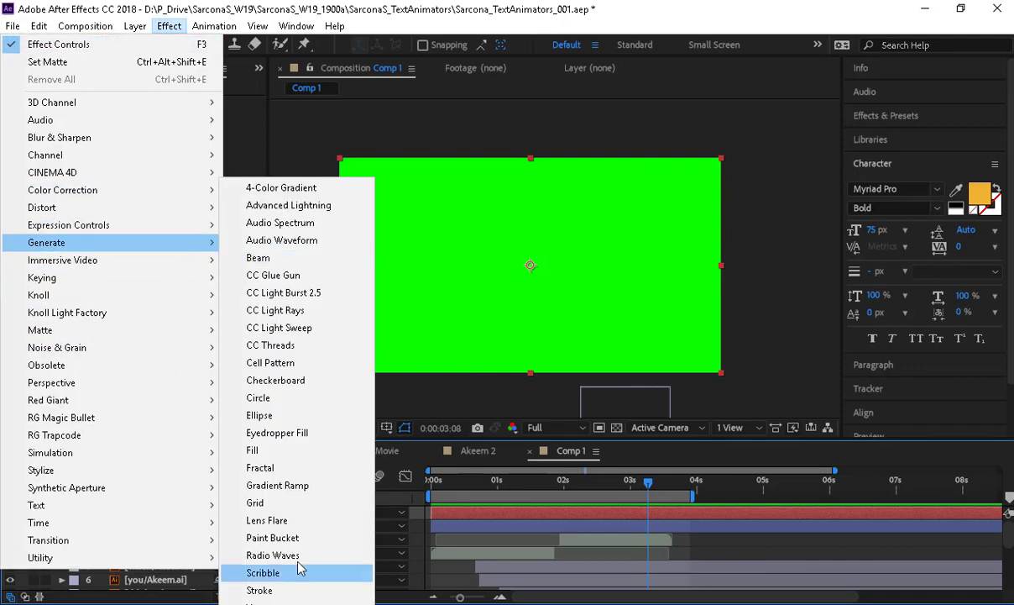
click(298, 484)
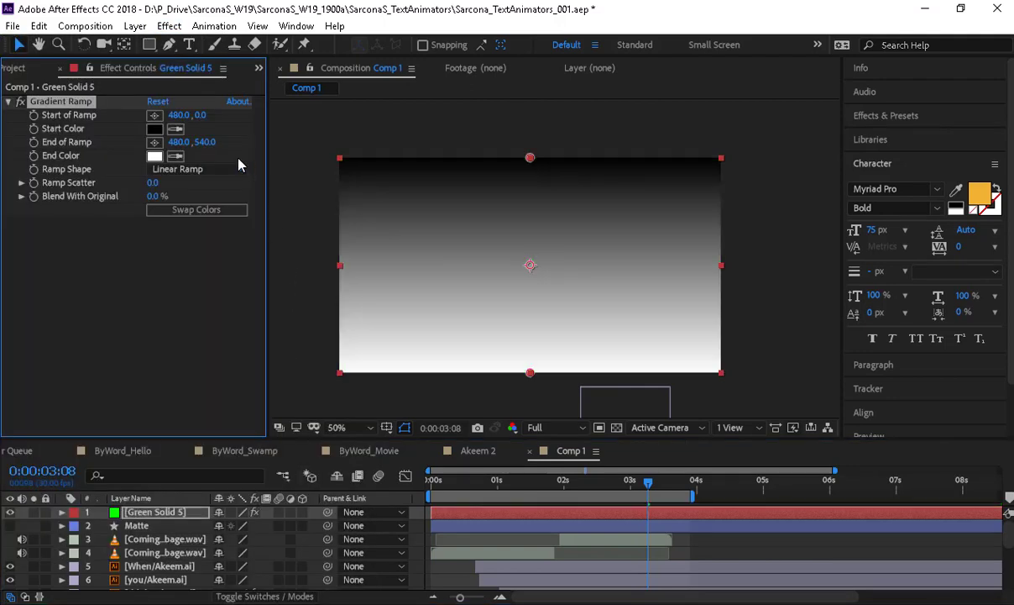
- Try a radial ramp, repositioning its start and end points and swapping the colours
click(191, 172)
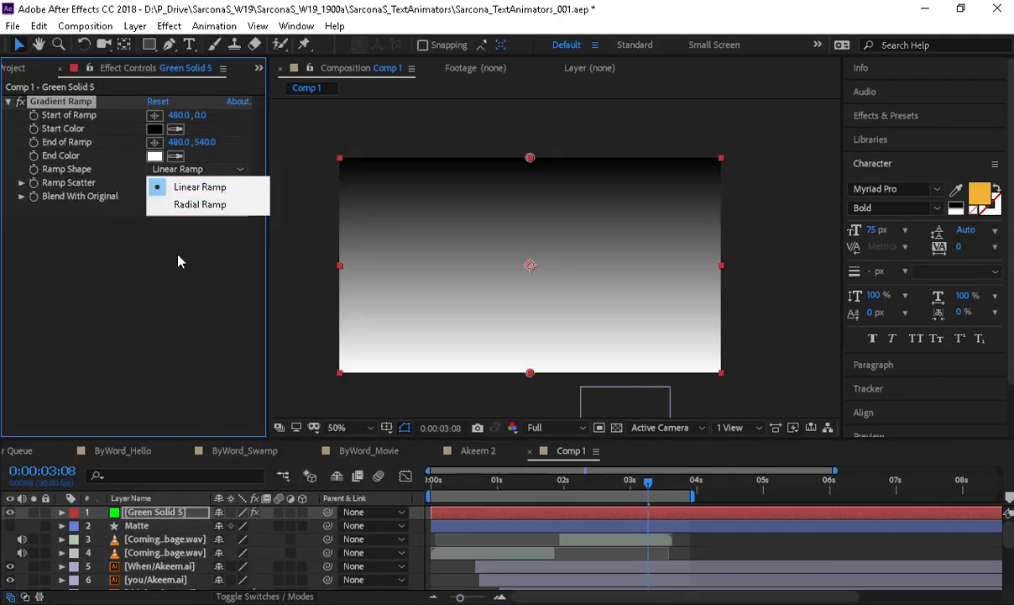
click(178, 262)
click(193, 168)
click(200, 187)
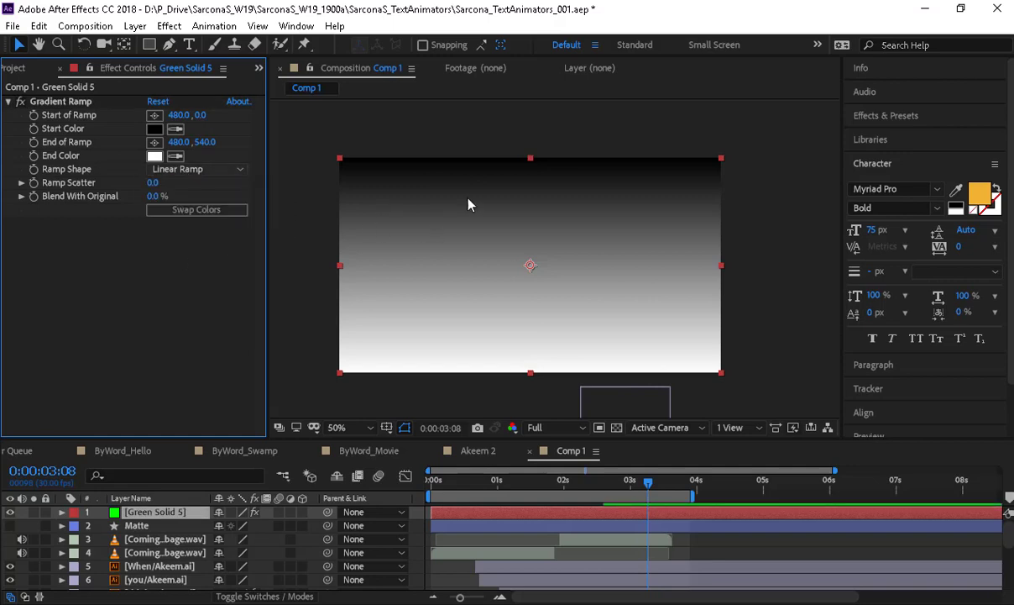
drag(530, 372, 416, 269)
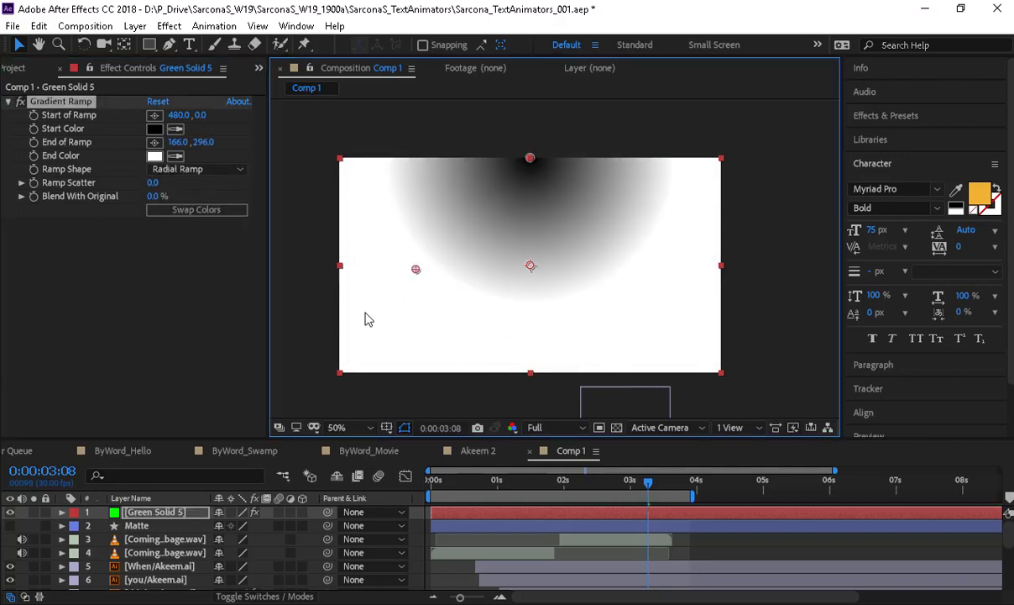
drag(532, 157, 531, 267)
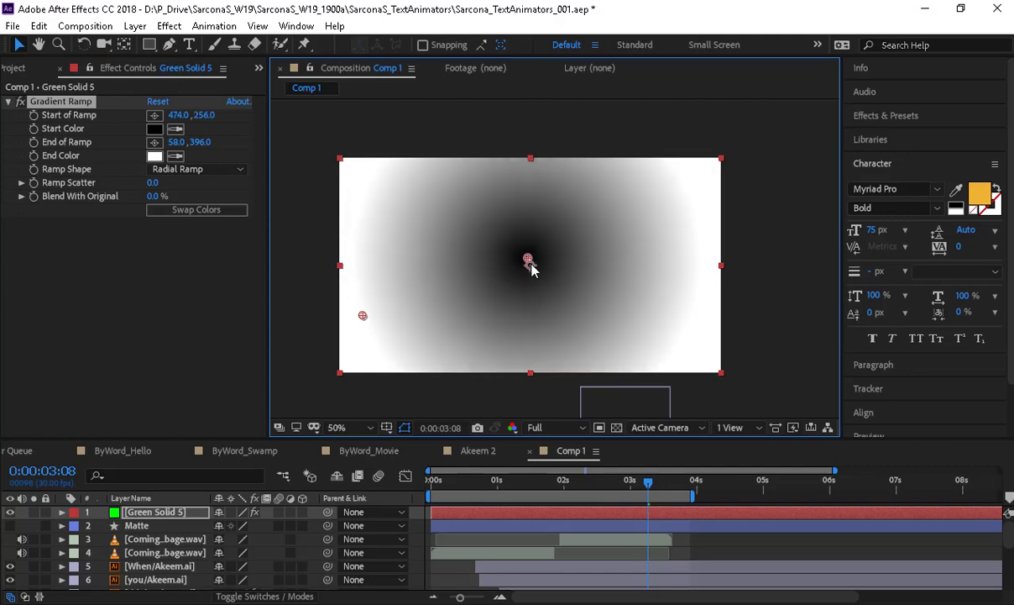
drag(363, 315, 344, 358)
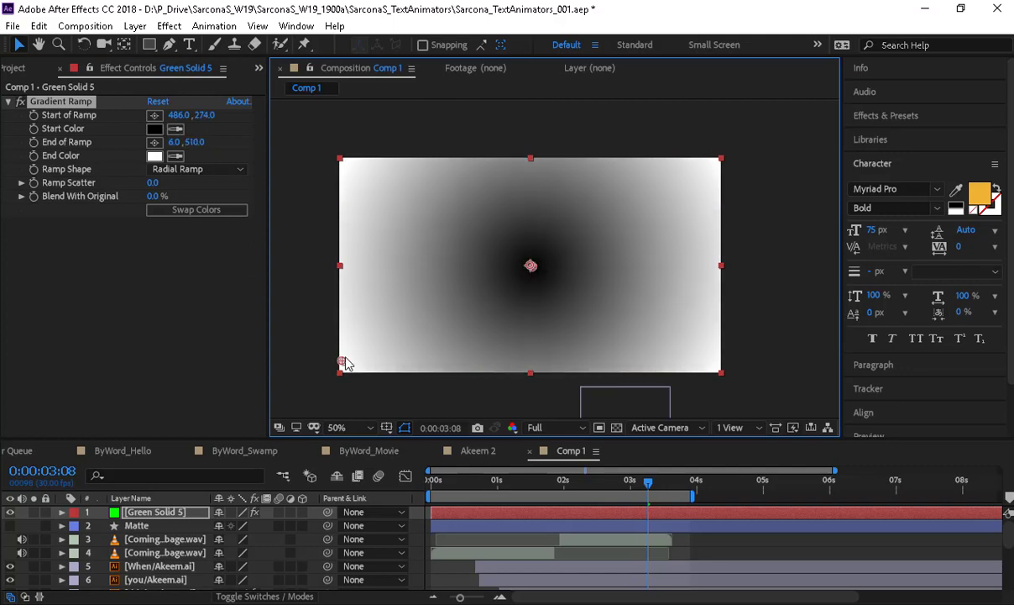
click(210, 211)
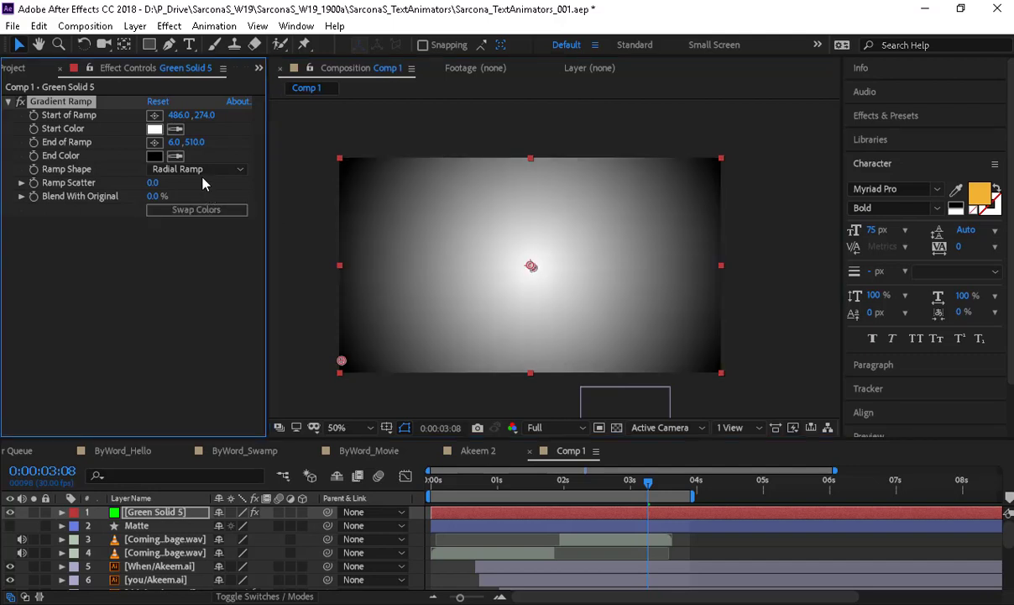
- Return to a Linear ramp running from 956,20 to -102,638, and show the Mode column
click(191, 168)
click(200, 187)
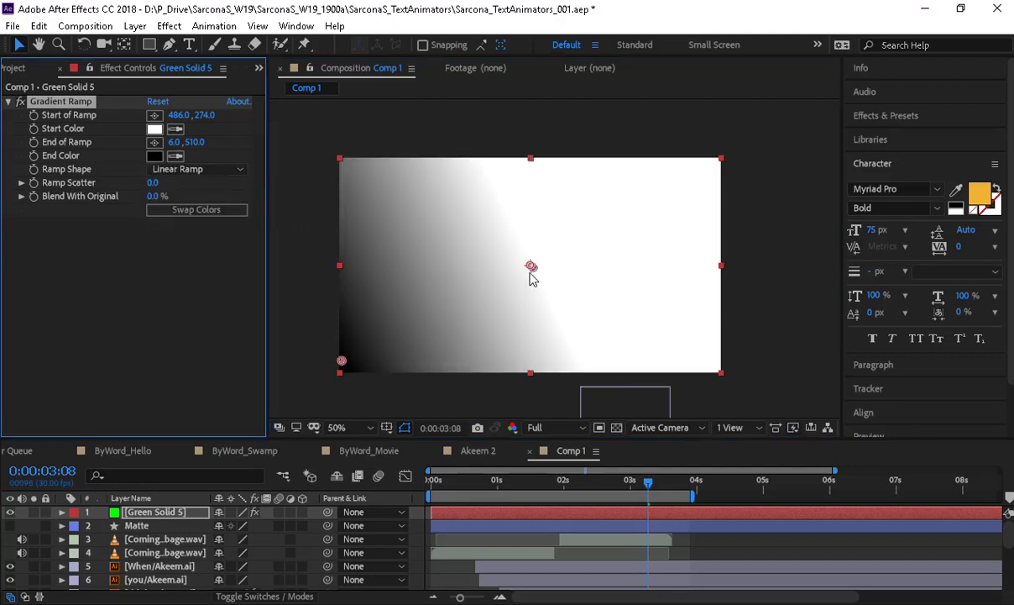
drag(530, 266, 720, 164)
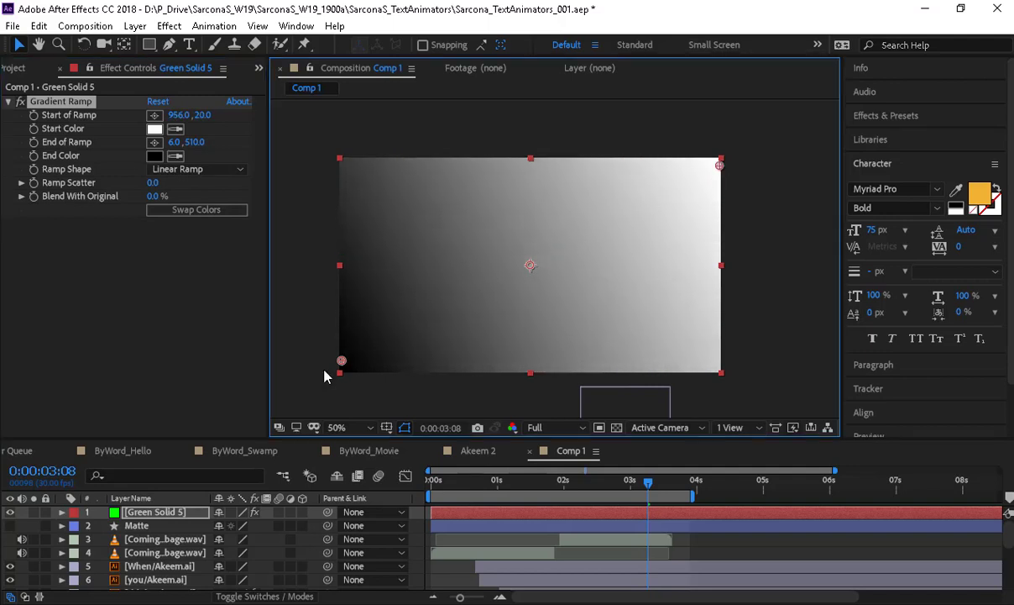
drag(342, 362, 298, 410)
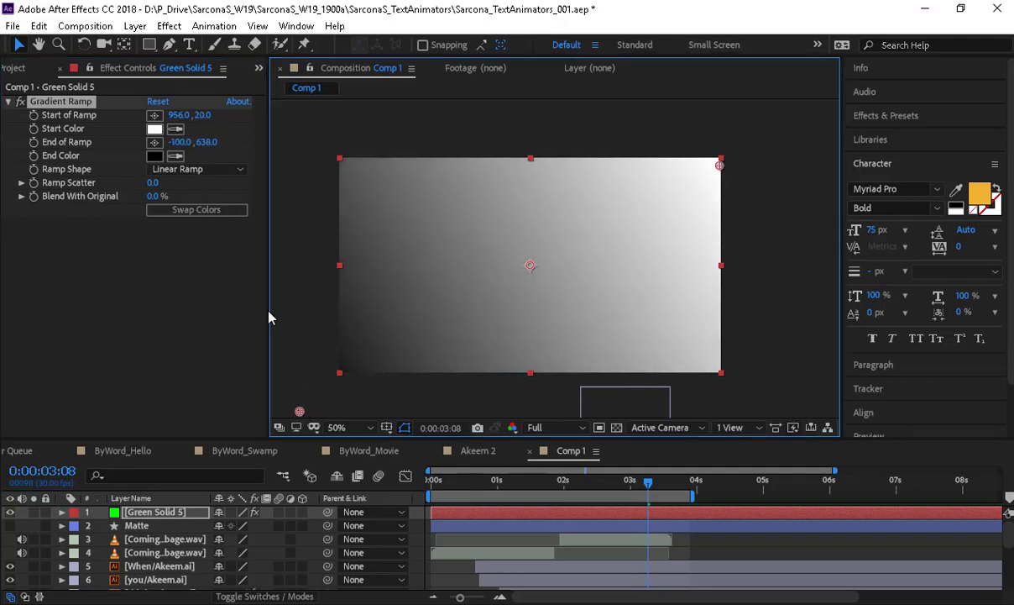
click(267, 596)
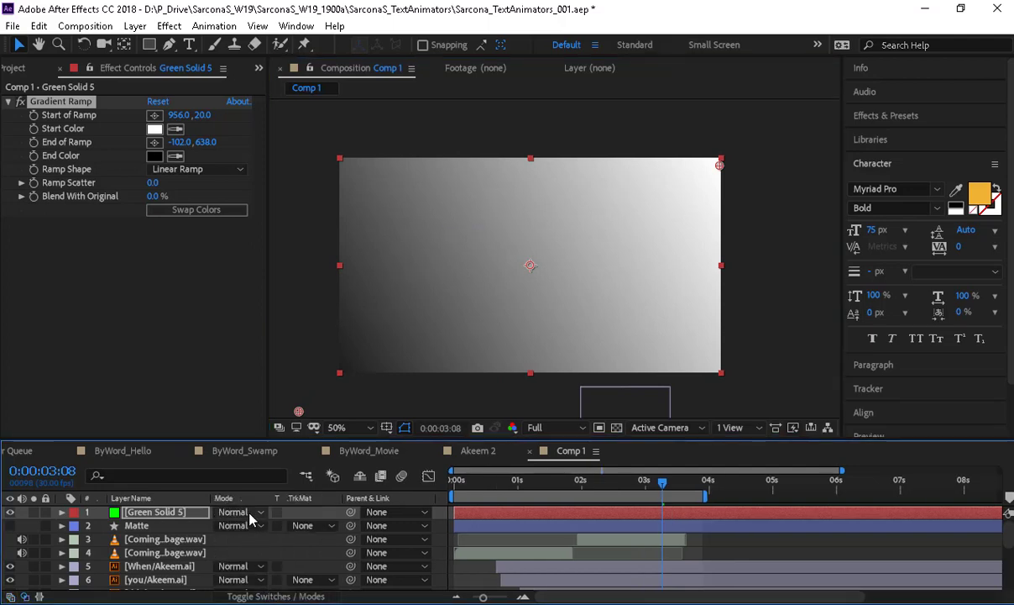
- Set Green Solid 5's blending mode to Multiply and move the gradient end toward centre
click(235, 511)
click(315, 150)
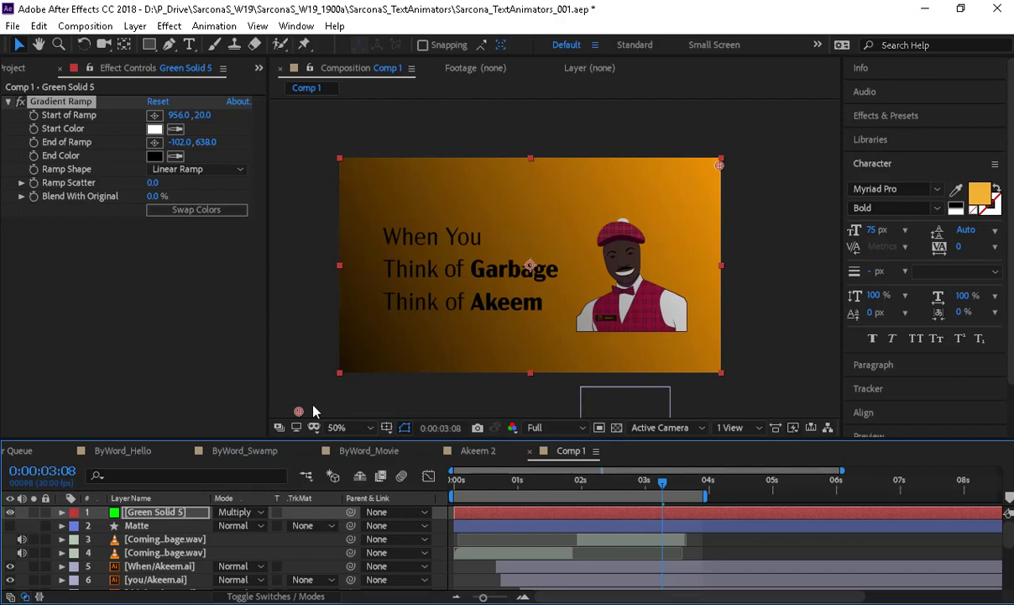
mouse_move(298, 411)
mouse_down()
mouse_move(492, 294)
mouse_move(495, 348)
mouse_move(680, 386)
mouse_move(524, 394)
mouse_move(630, 399)
mouse_move(726, 432)
mouse_up()
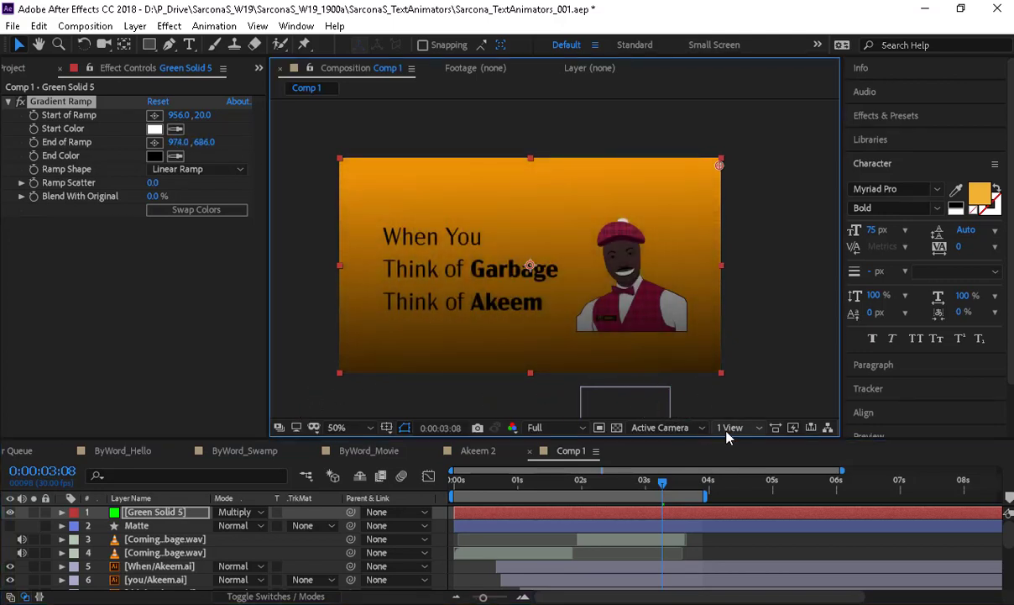
- Make it a Radial Ramp centred on the comp, ending down-left, then open ByWord_Movie
click(199, 169)
click(195, 206)
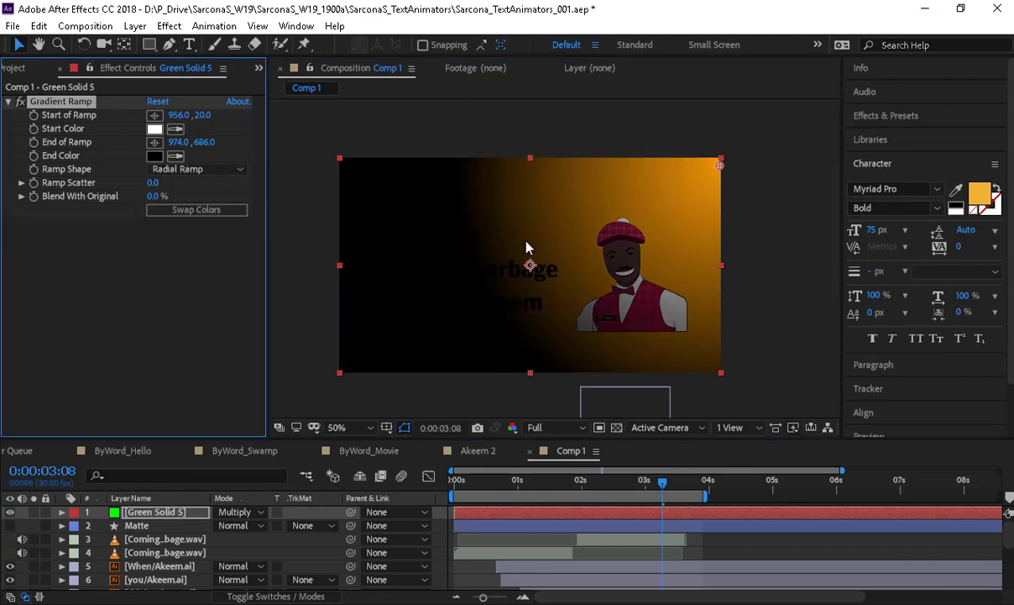
scroll(593, 316, down, 2)
mouse_move(641, 347)
mouse_down()
mouse_move(515, 315)
mouse_move(448, 310)
mouse_move(444, 322)
mouse_up()
mouse_move(638, 212)
mouse_down()
mouse_move(579, 223)
mouse_move(545, 243)
mouse_move(561, 252)
mouse_move(541, 264)
mouse_up()
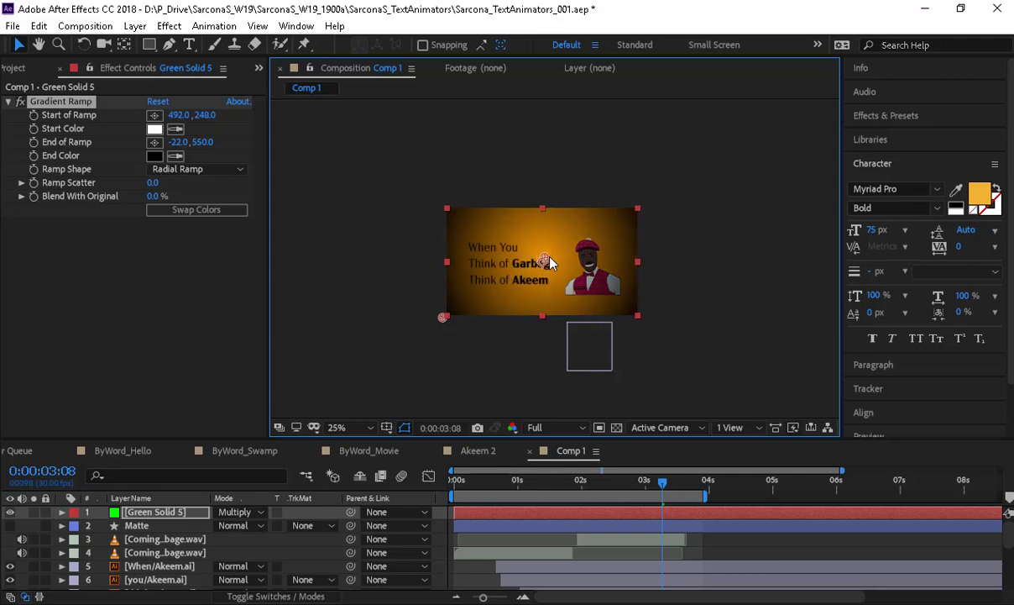
scroll(550, 263, up, 2)
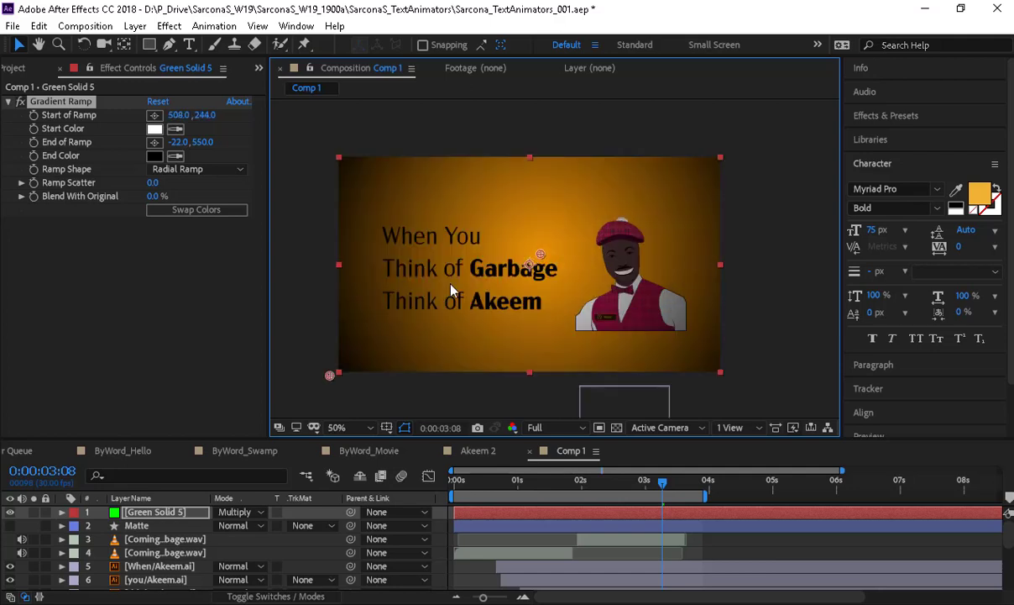
drag(329, 377, 250, 419)
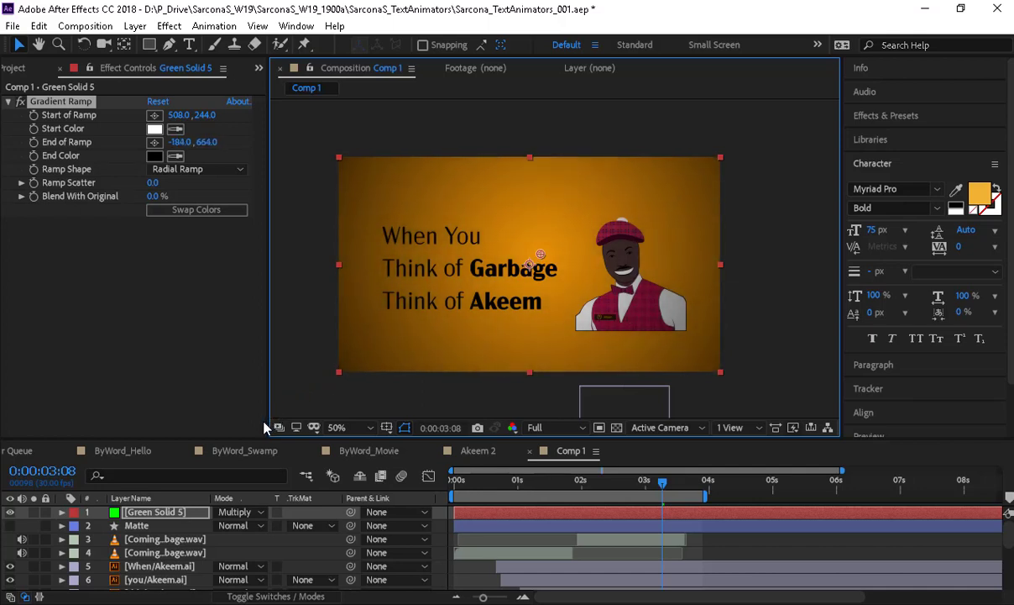
click(367, 451)
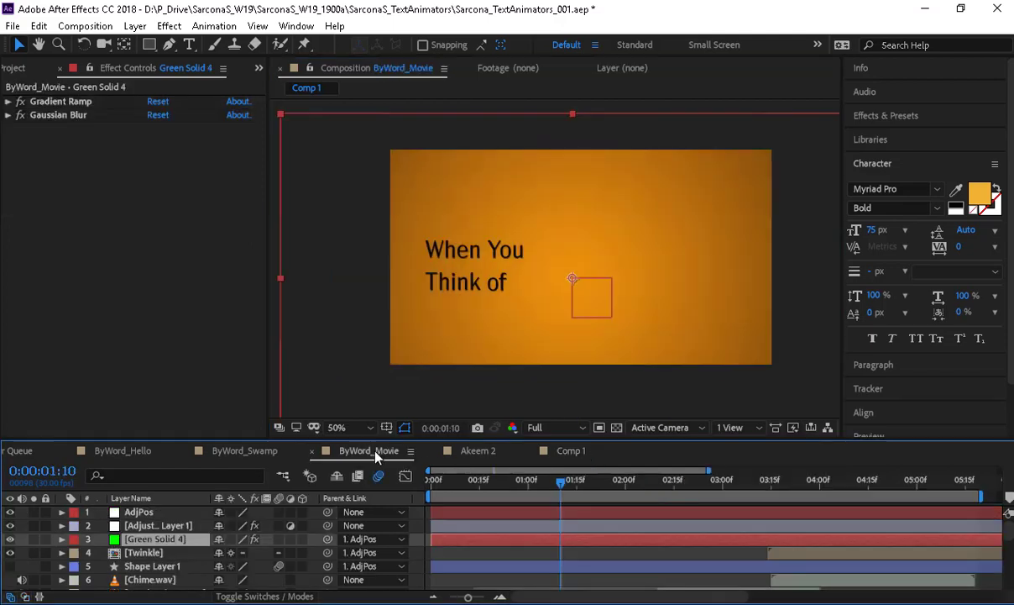
- Inspect Green Solid 4's Gradient Ramp and textured text at 100% zoom, then return to 50%
click(62, 118)
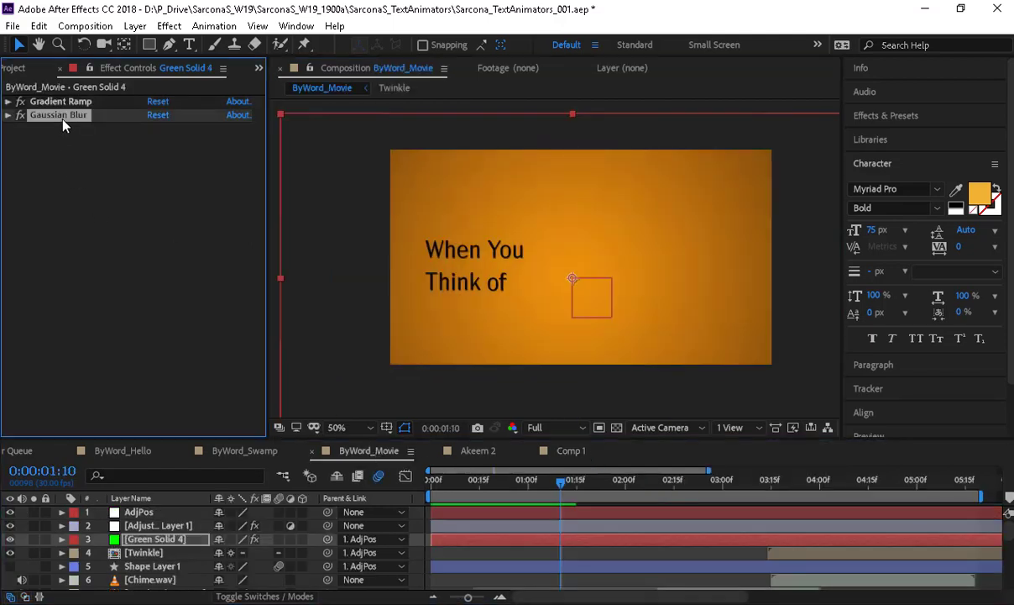
click(9, 102)
click(8, 101)
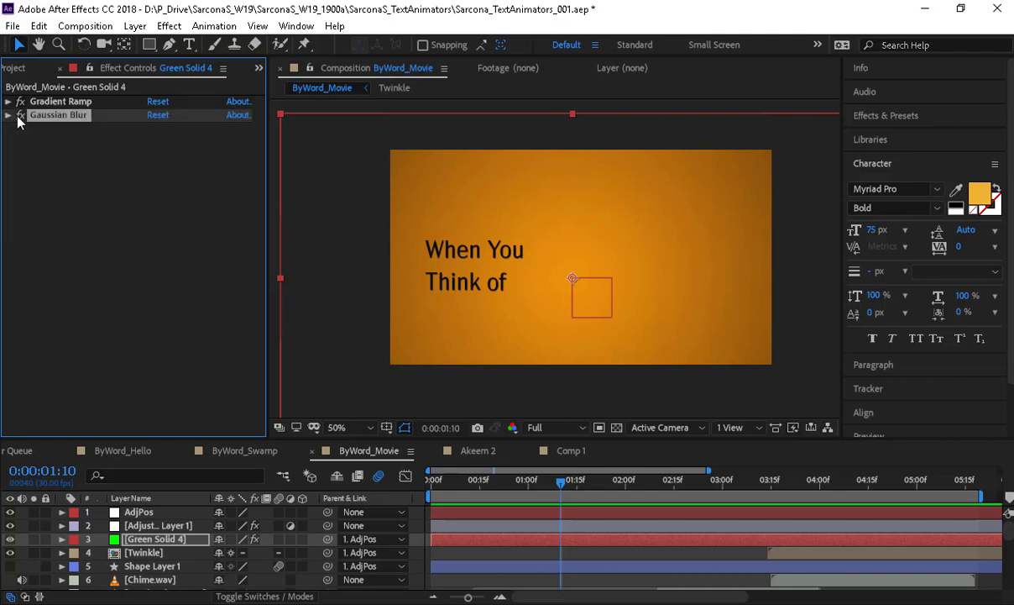
key(slash)
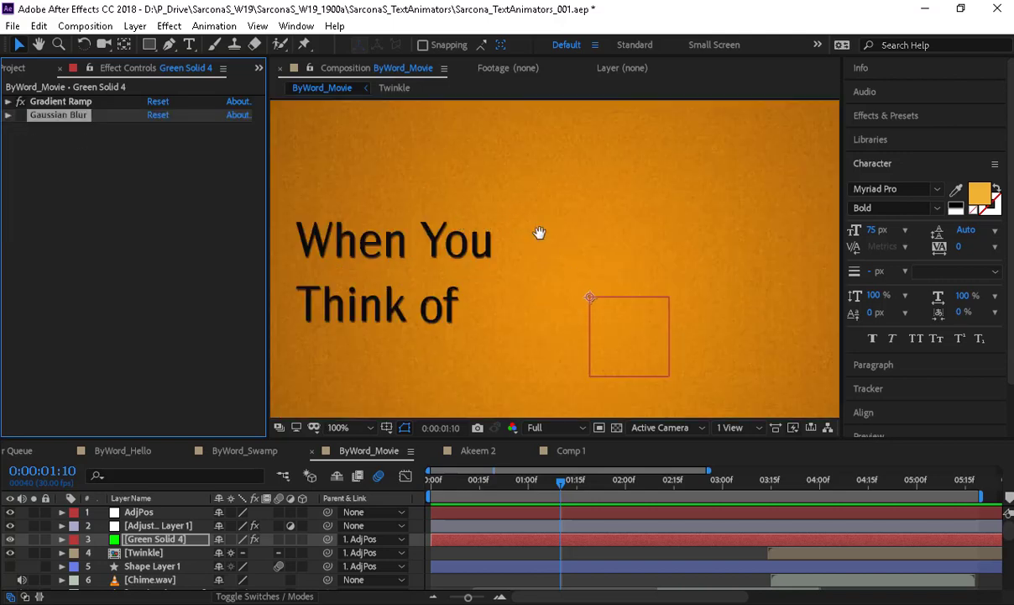
drag(540, 233, 650, 285)
click(9, 102)
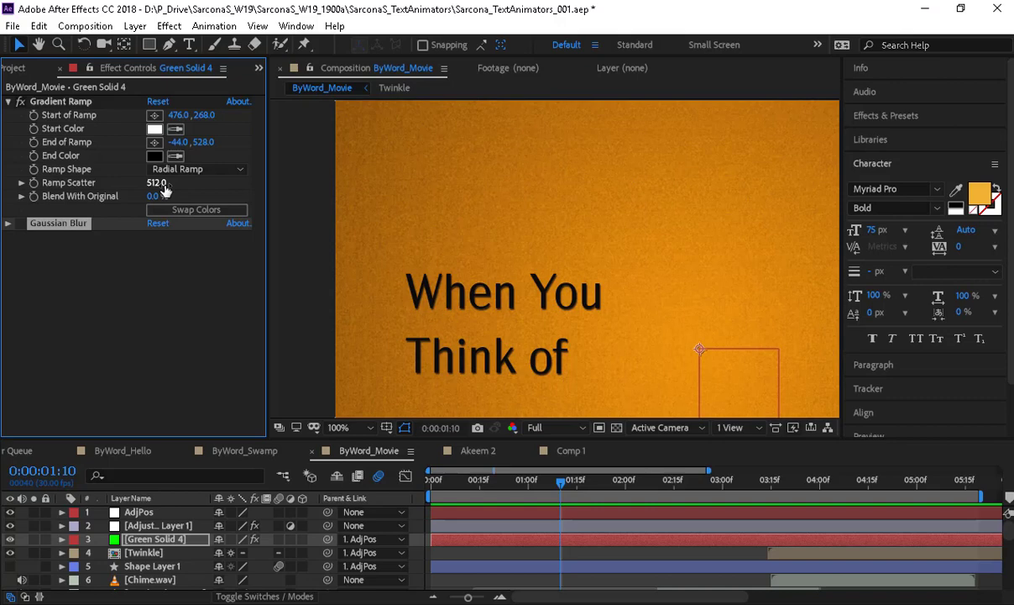
key(comma)
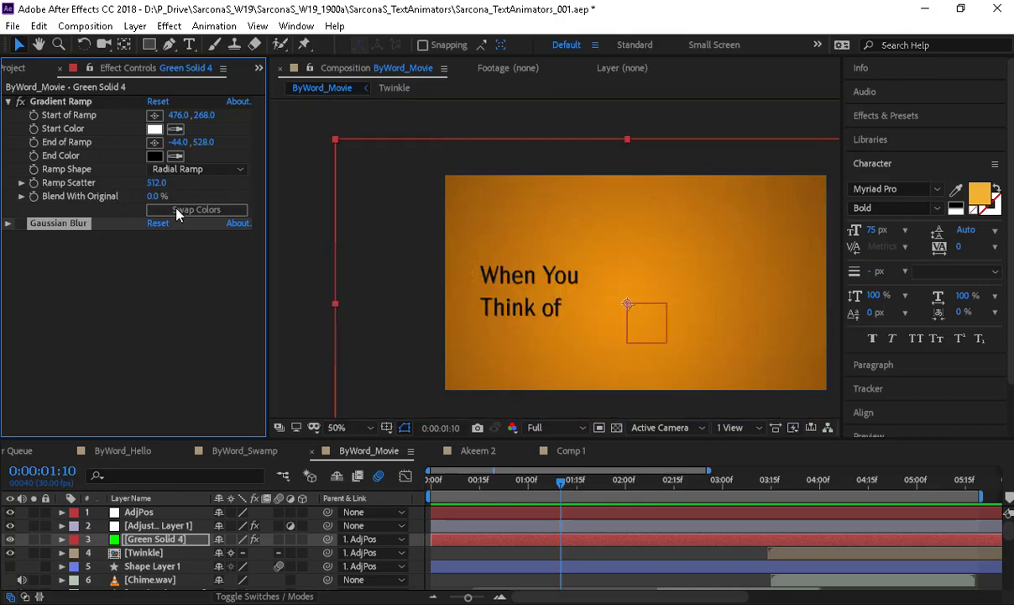
- Set Gaussian Blur blurriness to 23.3, then collapse both effects
click(8, 223)
mouse_move(155, 239)
mouse_down()
mouse_move(27, 228)
mouse_move(147, 224)
mouse_move(130, 219)
mouse_move(162, 230)
mouse_up()
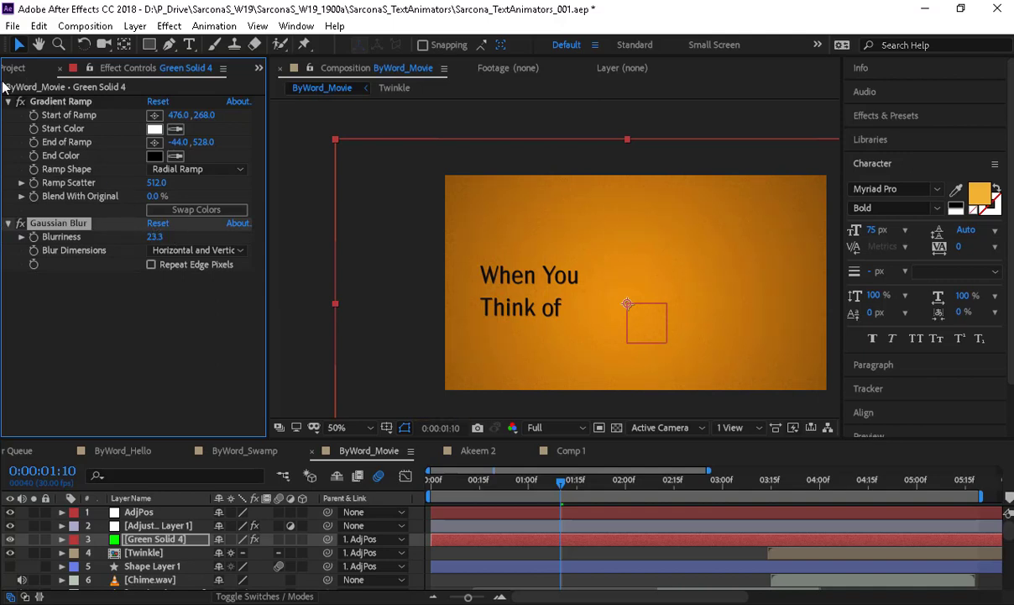
click(8, 101)
click(8, 115)
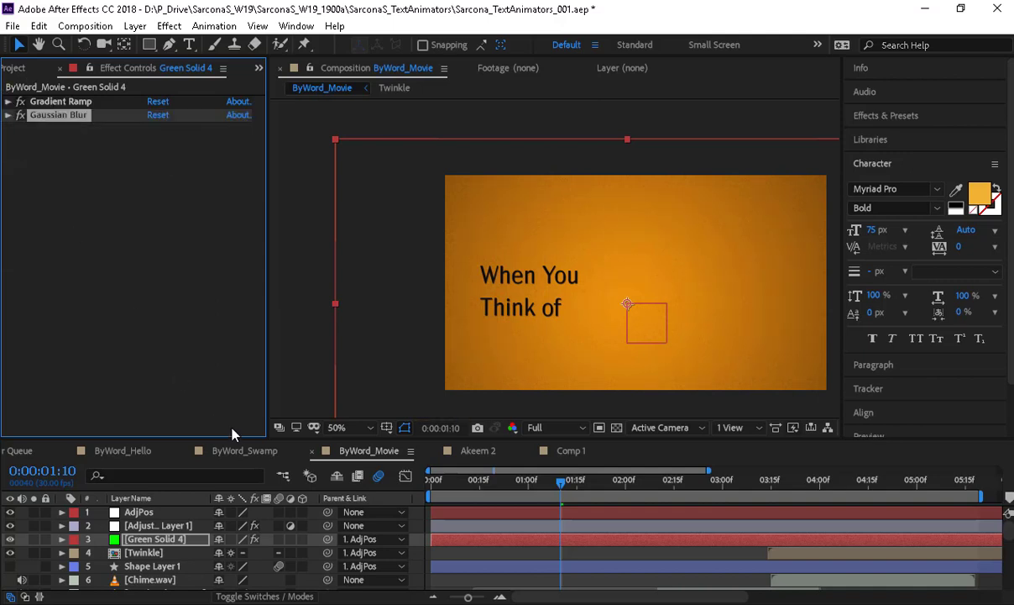
- Select Adjustment Layer 1, collapse its Hue/Saturation settings, and move to a frame showing Akeem
click(173, 527)
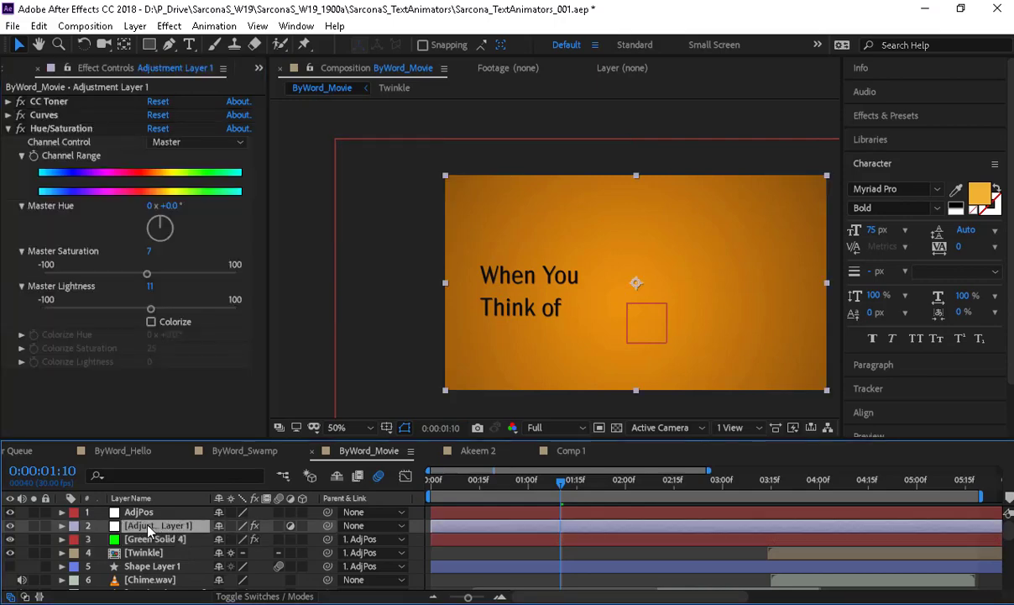
click(134, 26)
mouse_move(176, 47)
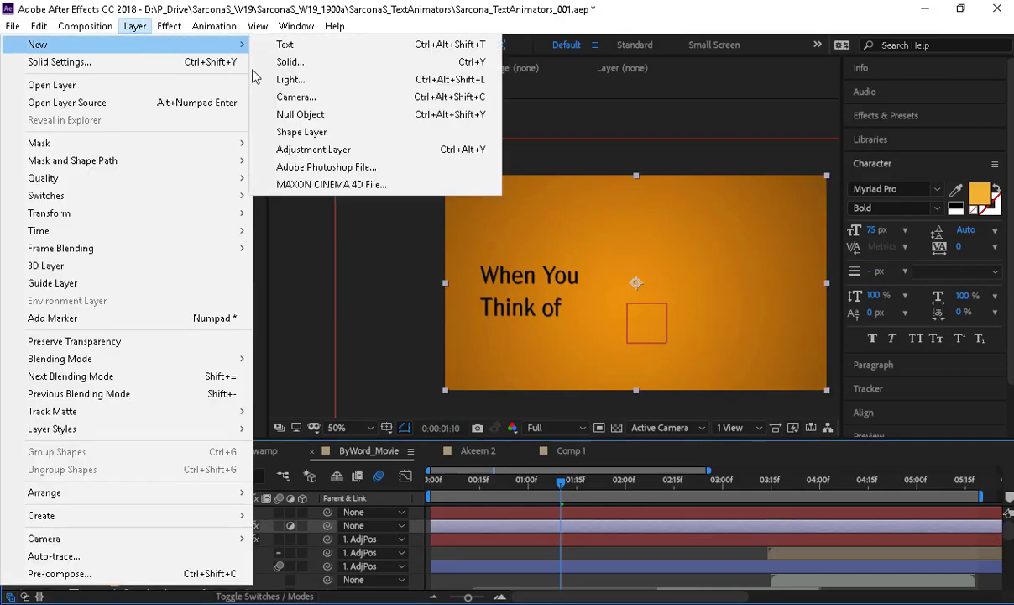
click(314, 379)
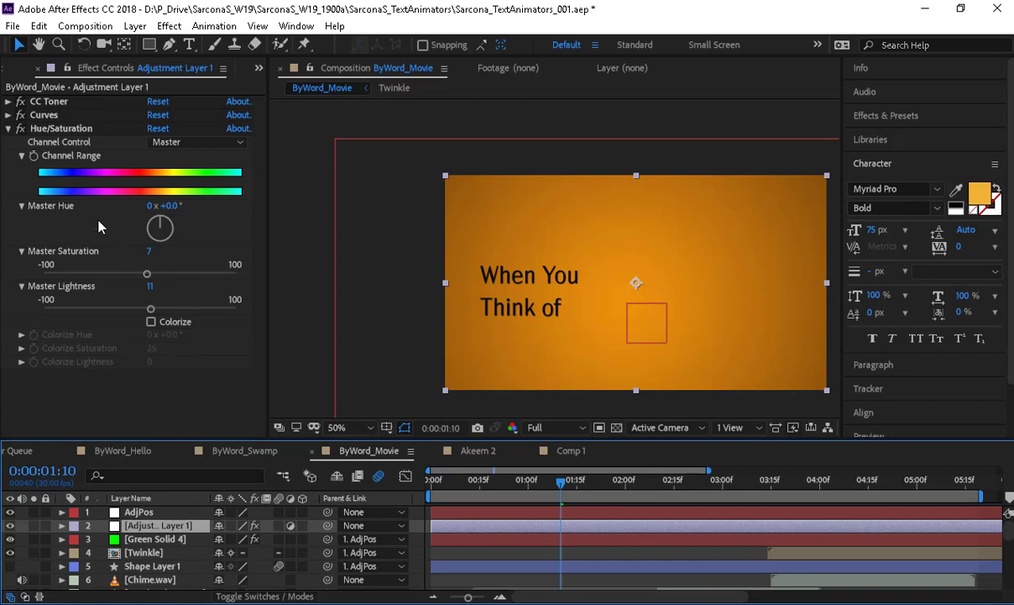
click(8, 129)
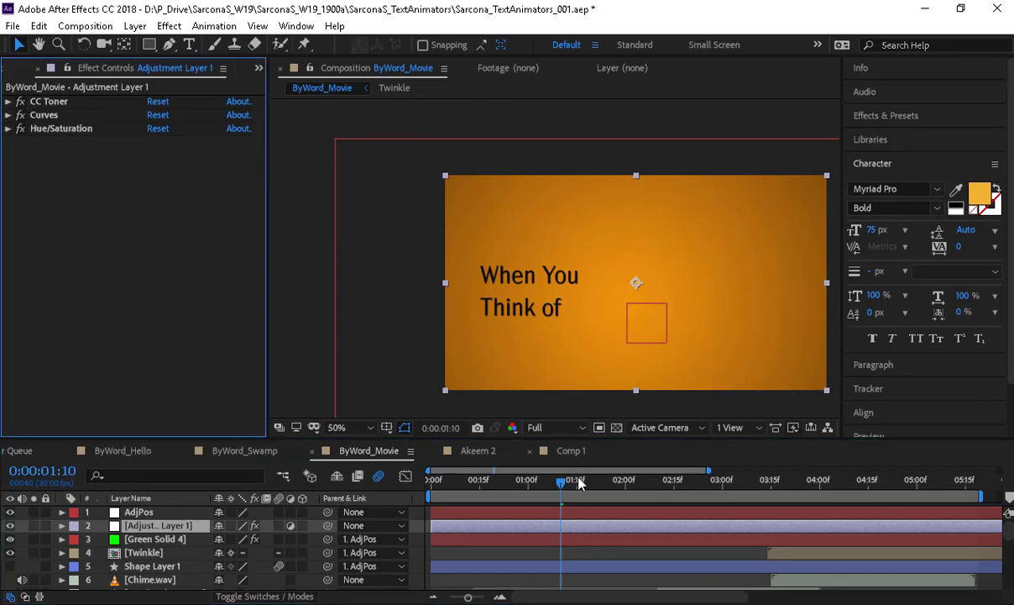
drag(596, 486, 776, 487)
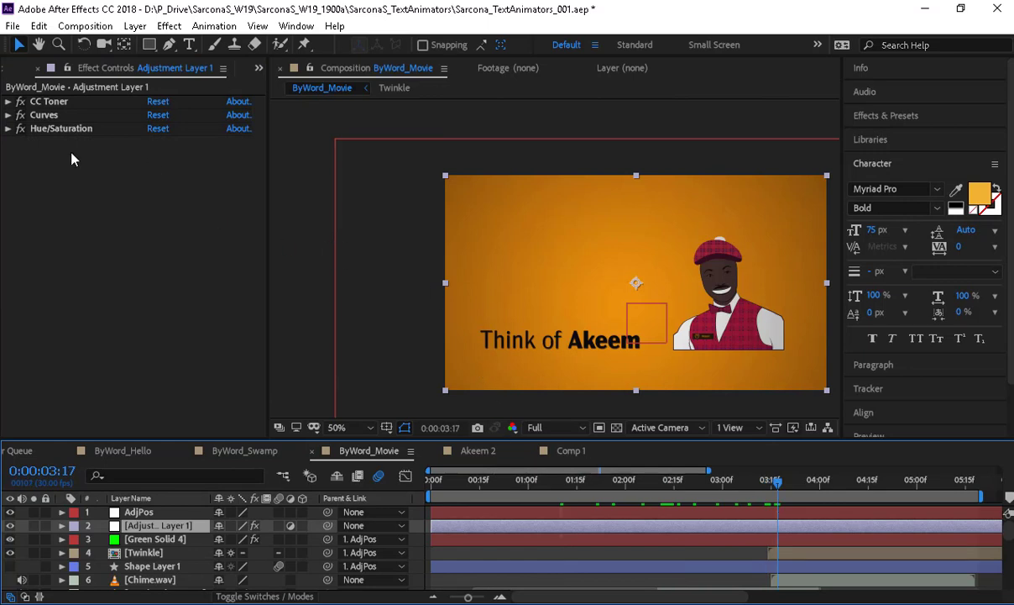
- Turn off Curves and Hue/Saturation, keep CC Toner on, and raise opacity to 100%
drag(21, 102, 20, 127)
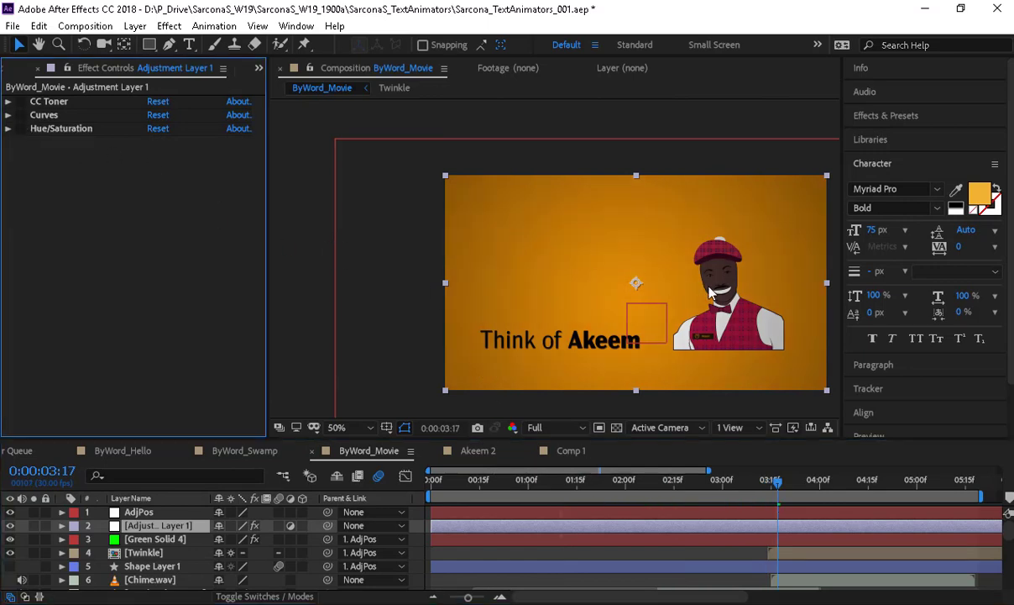
scroll(710, 292, up, 4)
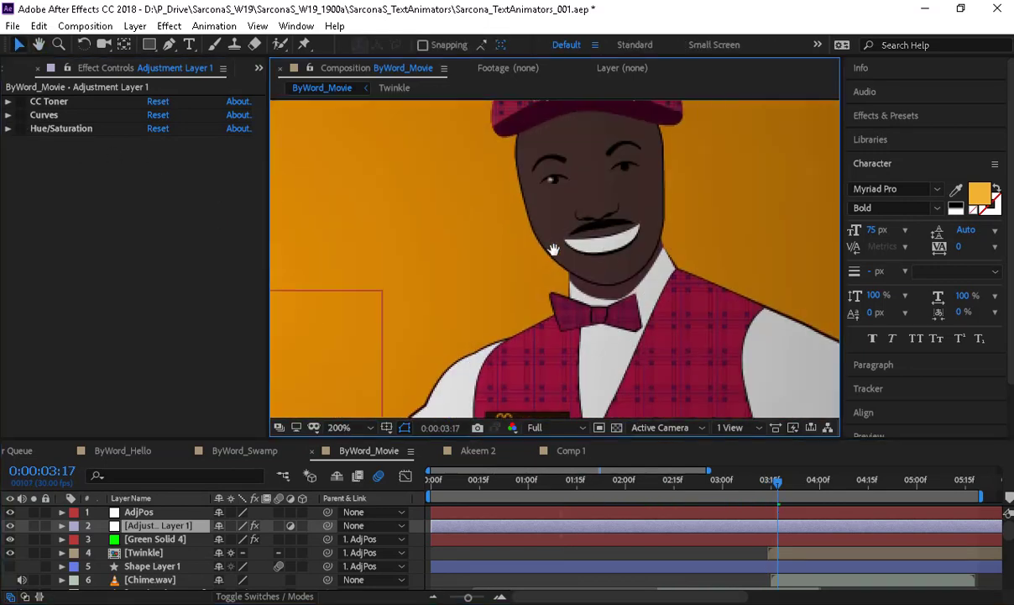
drag(553, 250, 518, 264)
click(19, 103)
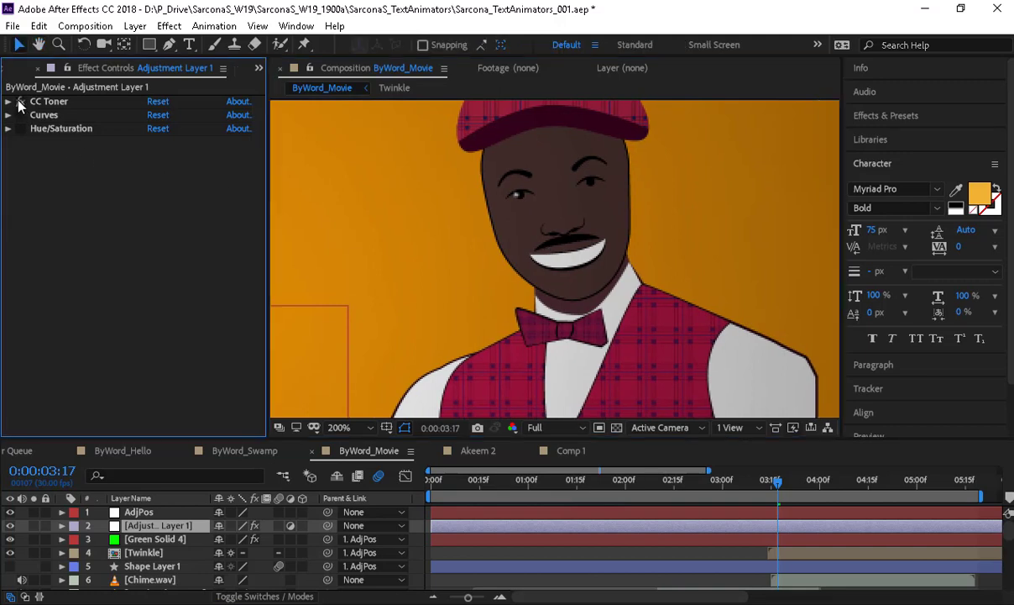
click(19, 102)
key(t)
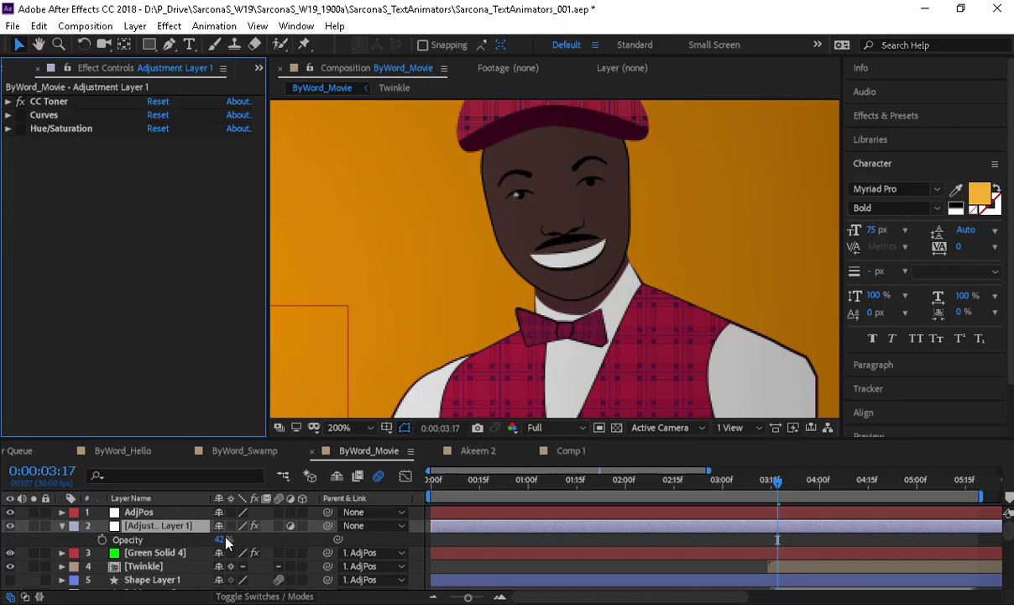
drag(252, 539, 403, 524)
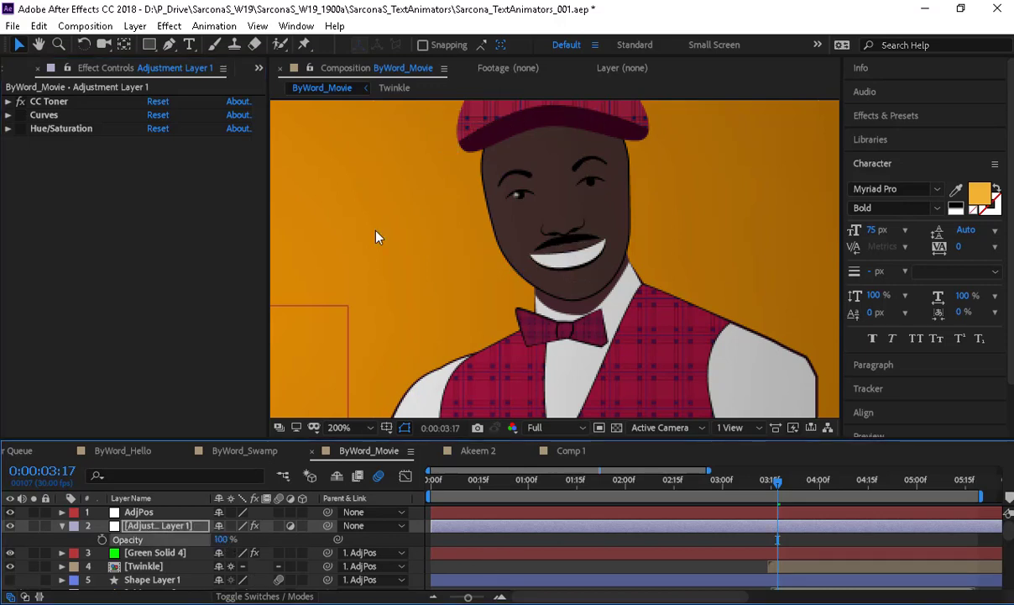
click(8, 102)
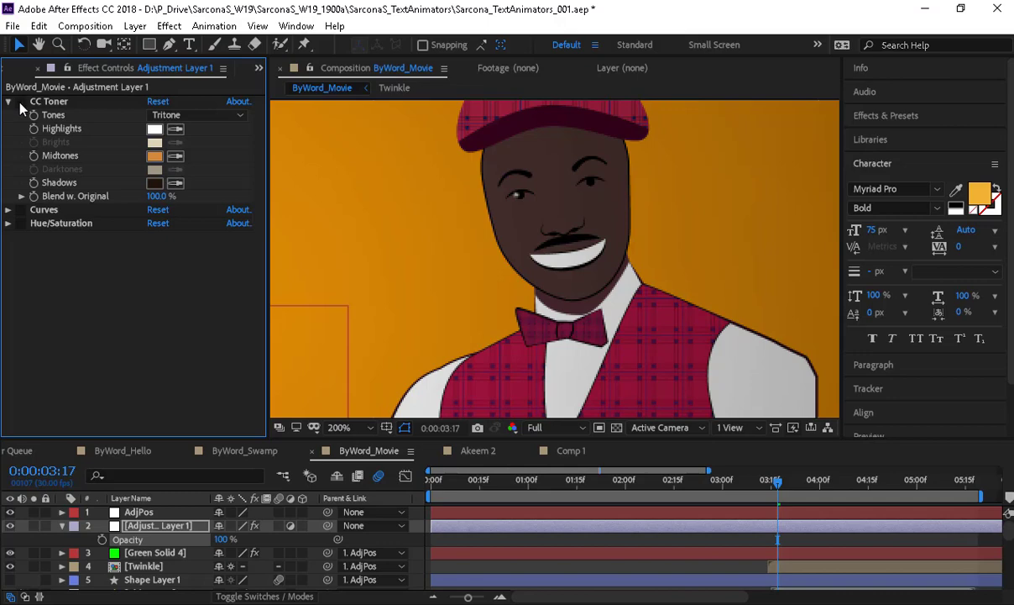
- Delete CC Toner and toggle Hue/Saturation on and off to compare the look
click(50, 101)
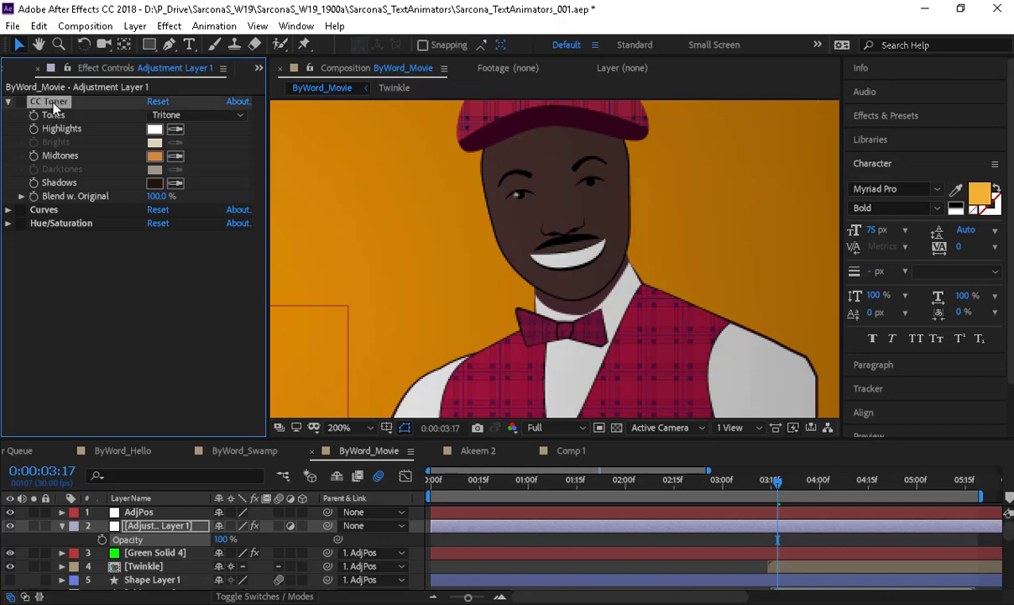
key(Delete)
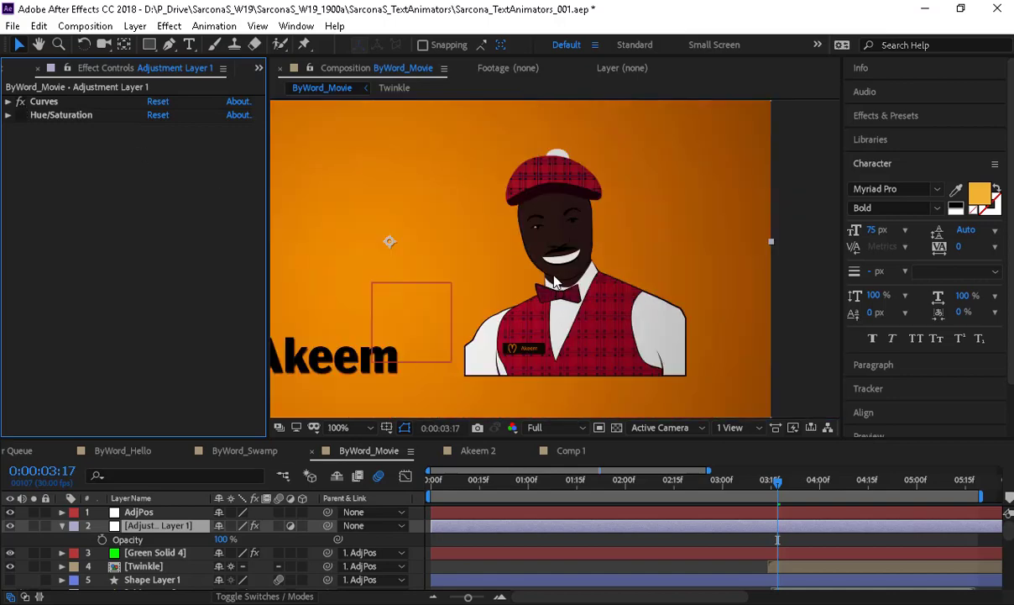
scroll(520, 264, down, 2)
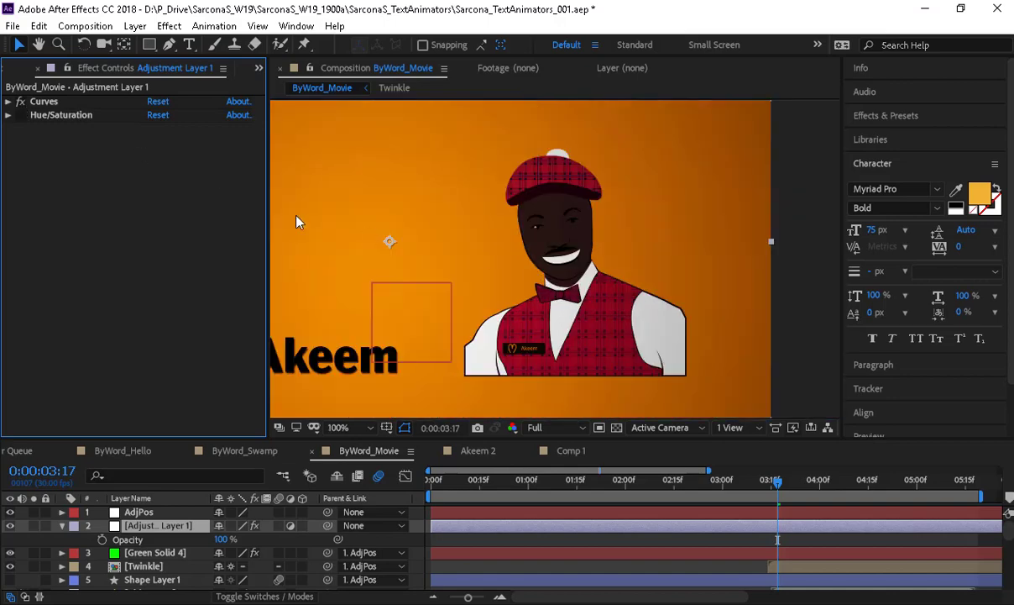
click(23, 117)
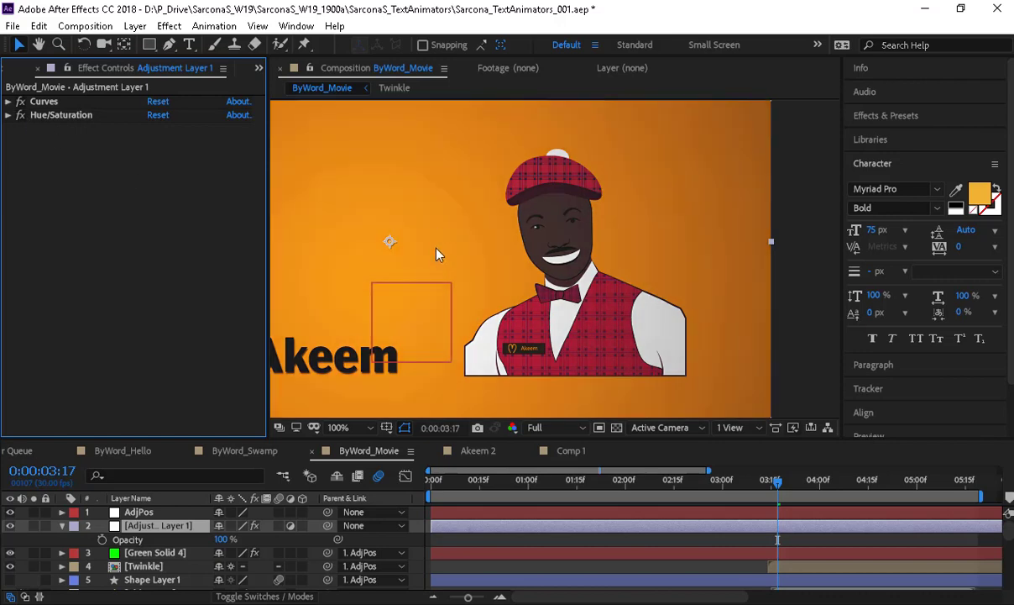
drag(450, 249, 591, 261)
click(22, 117)
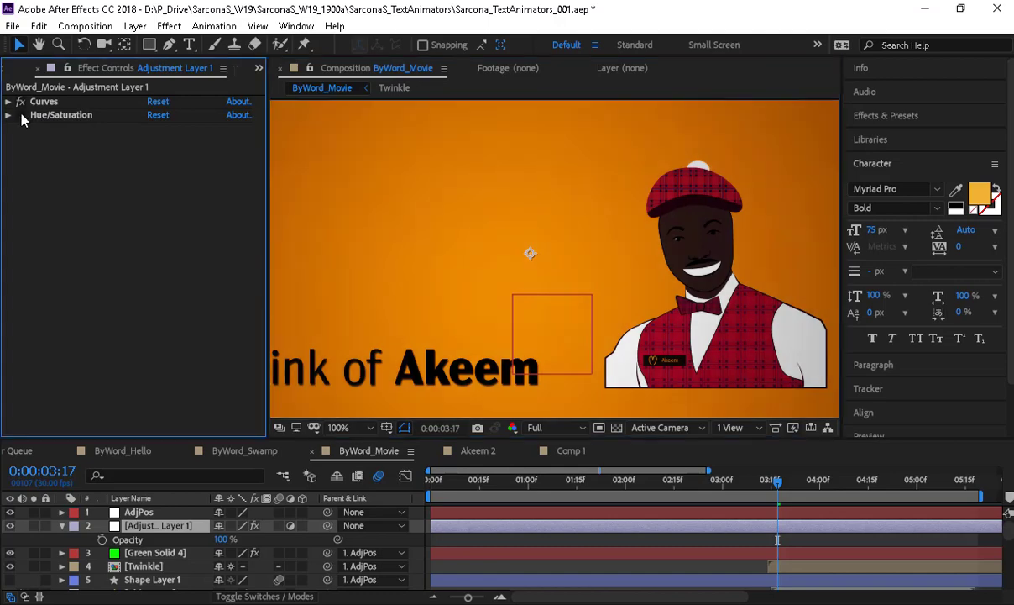
click(23, 118)
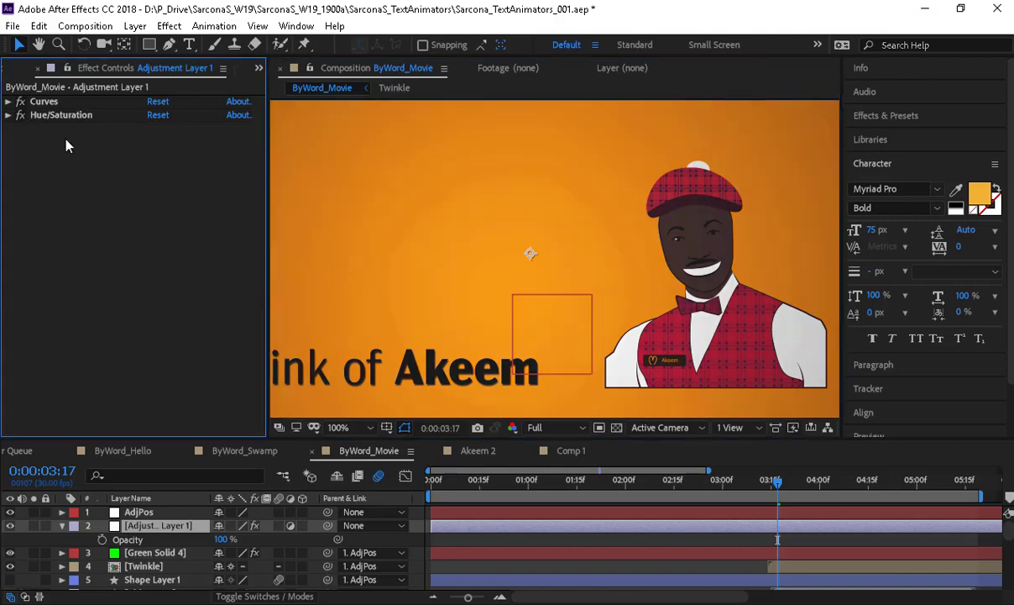
scroll(419, 250, down, 2)
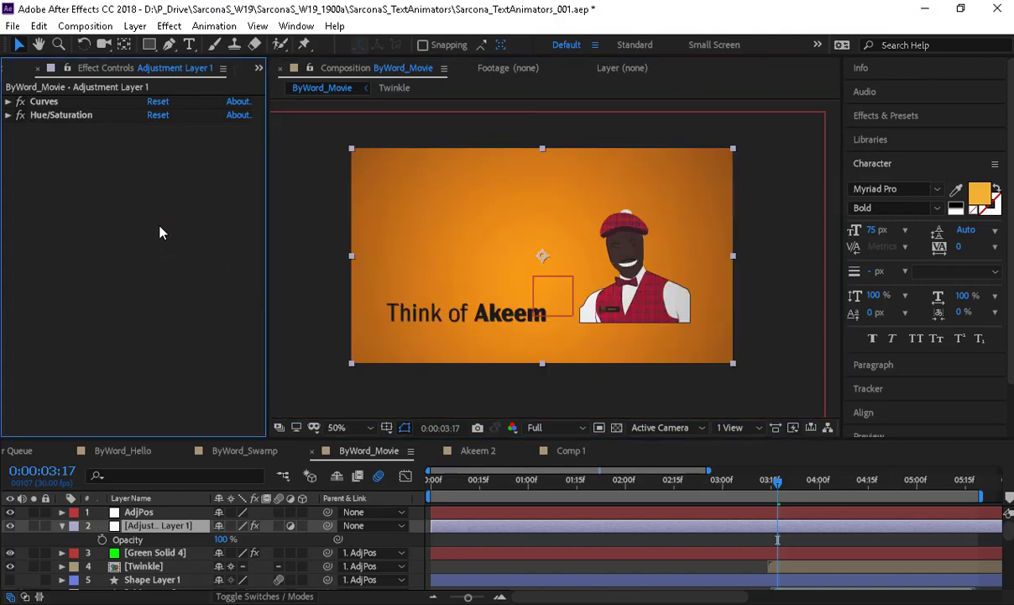
- Undo to restore CC Toner, then scrub back to the 'When You' frame
key(ctrl+z)
key(ctrl+z)
key(ctrl+z)
key(ctrl+z)
key(ctrl+z)
key(ctrl+z)
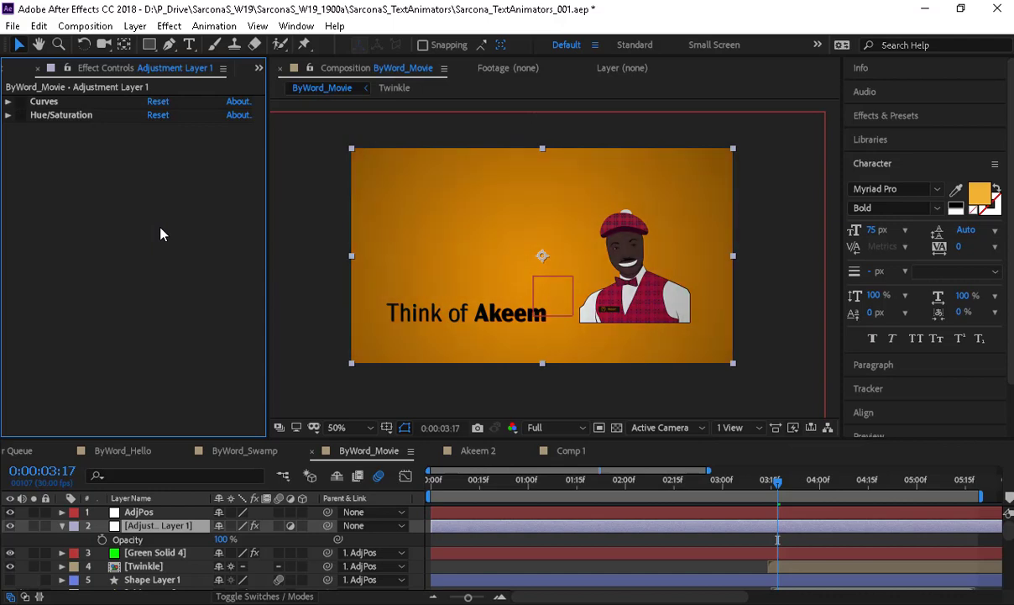
key(ctrl+z)
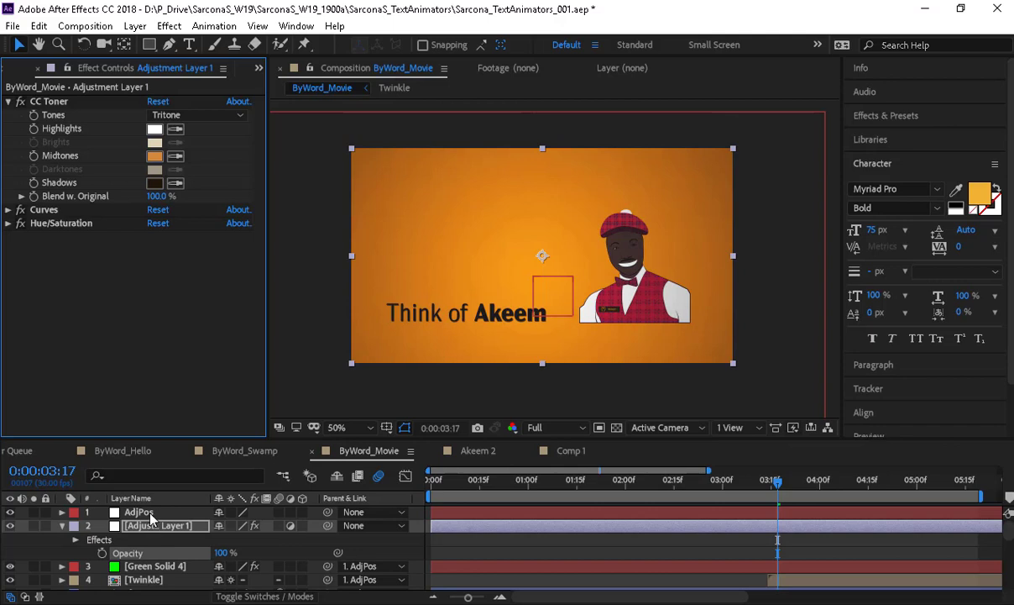
drag(673, 487, 463, 485)
click(525, 485)
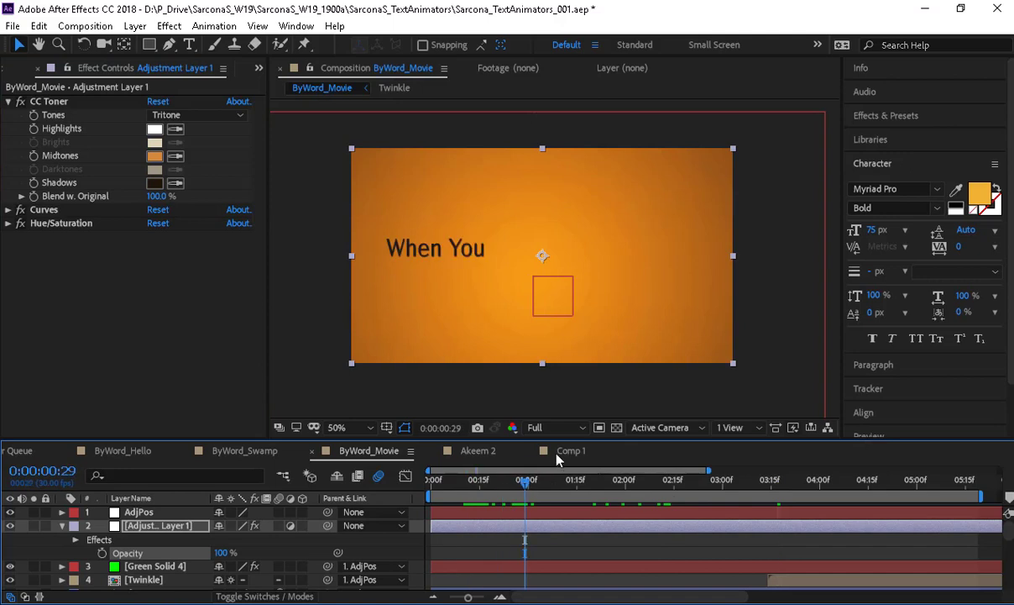
click(569, 450)
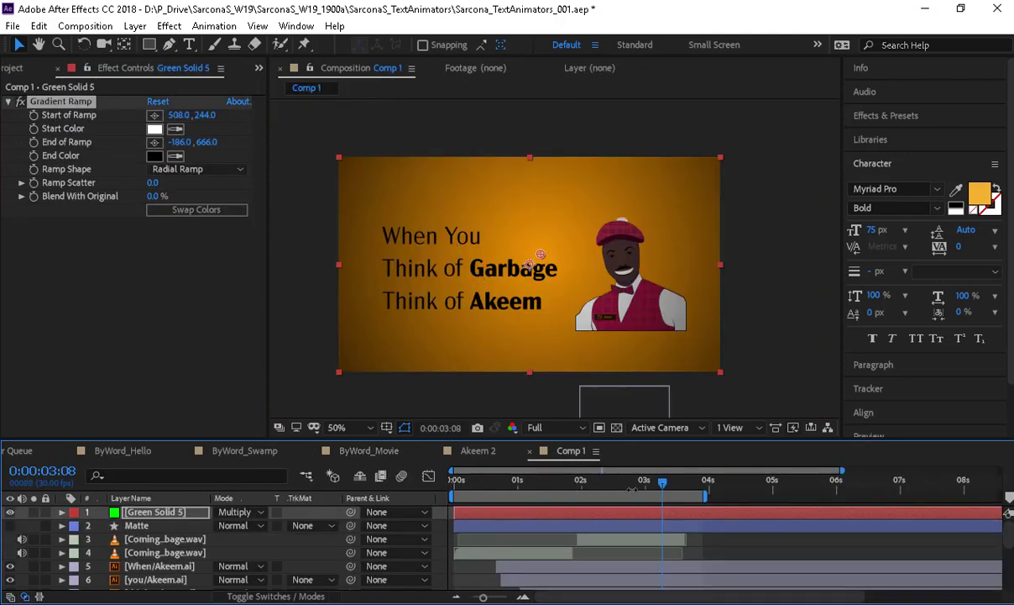
mouse_move(663, 485)
mouse_down()
mouse_move(569, 491)
mouse_move(656, 501)
mouse_up()
click(363, 451)
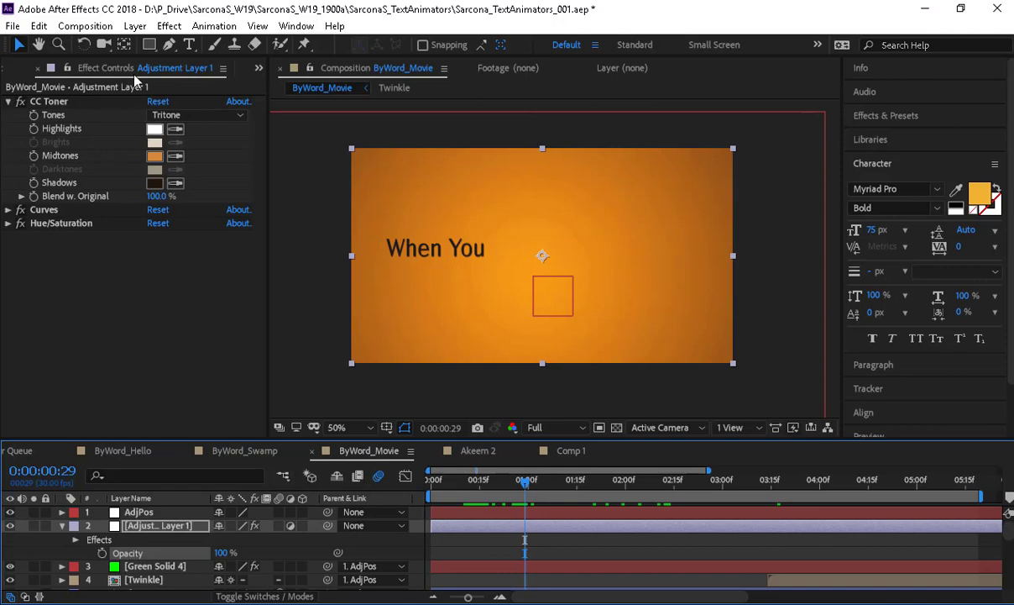
click(133, 29)
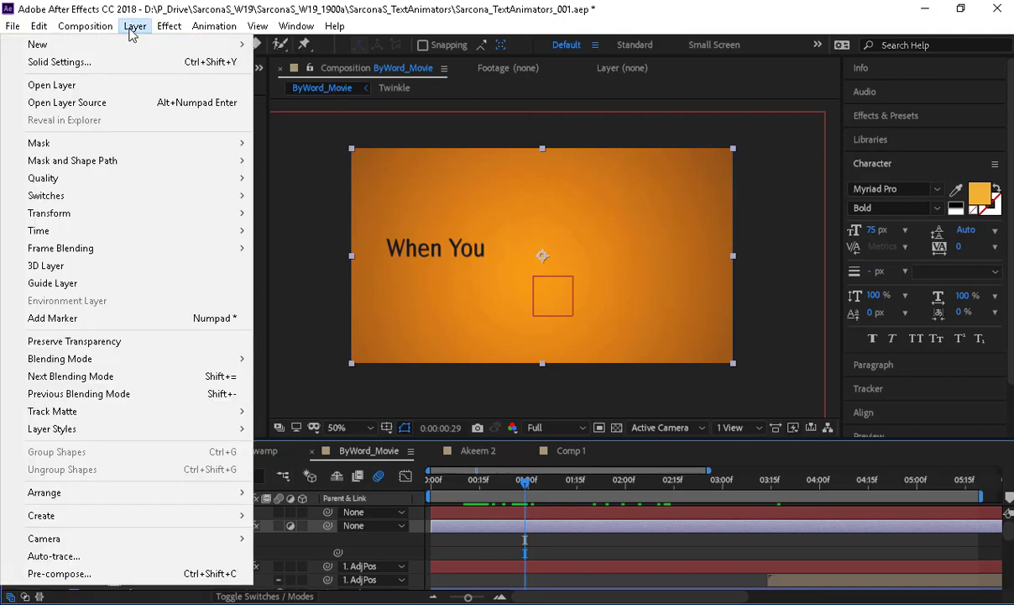
- Add a Null Object (Null 4) to Comp 1 and enlarge the timeline panel
click(571, 451)
click(136, 26)
mouse_move(156, 45)
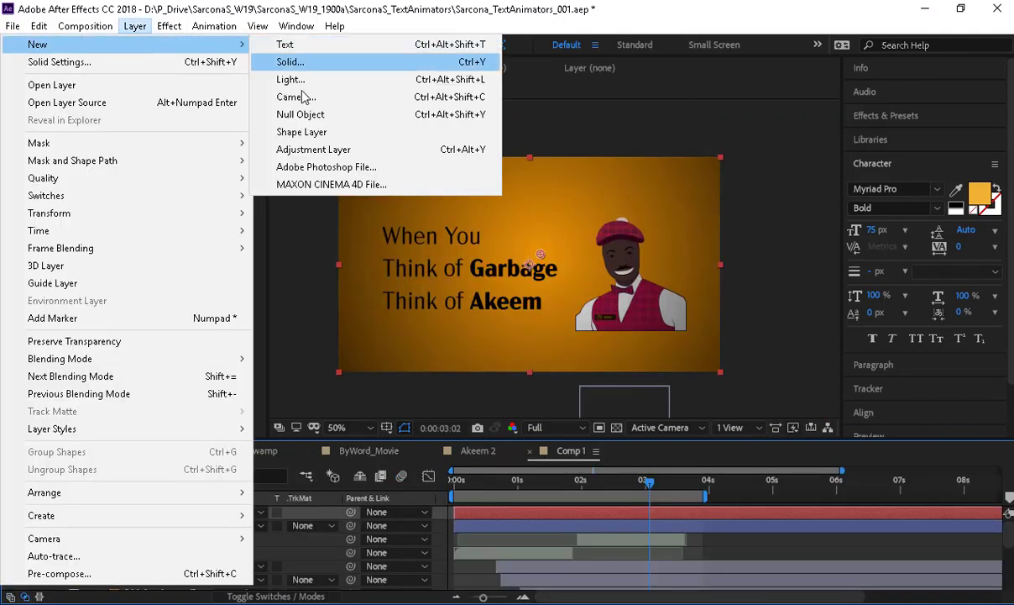
click(304, 115)
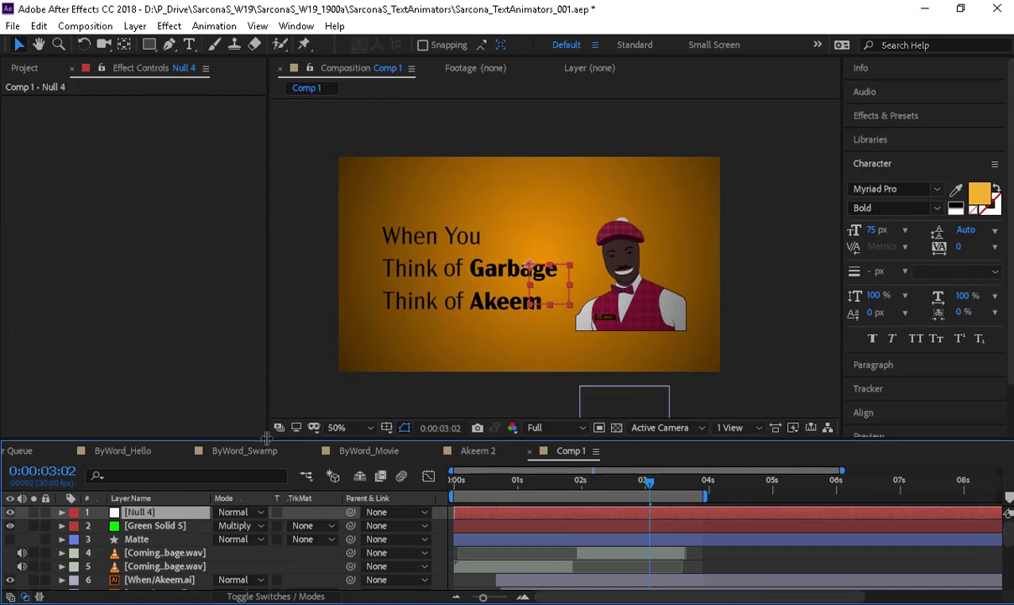
drag(267, 437, 265, 338)
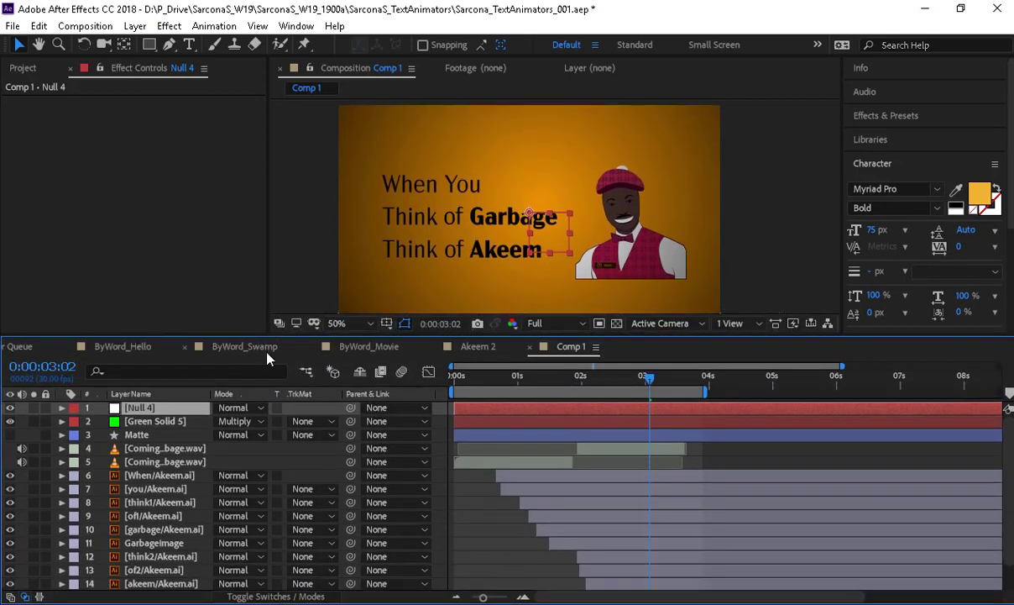
- Parent the Matte layer and the word and image layers to Null 4
click(176, 425)
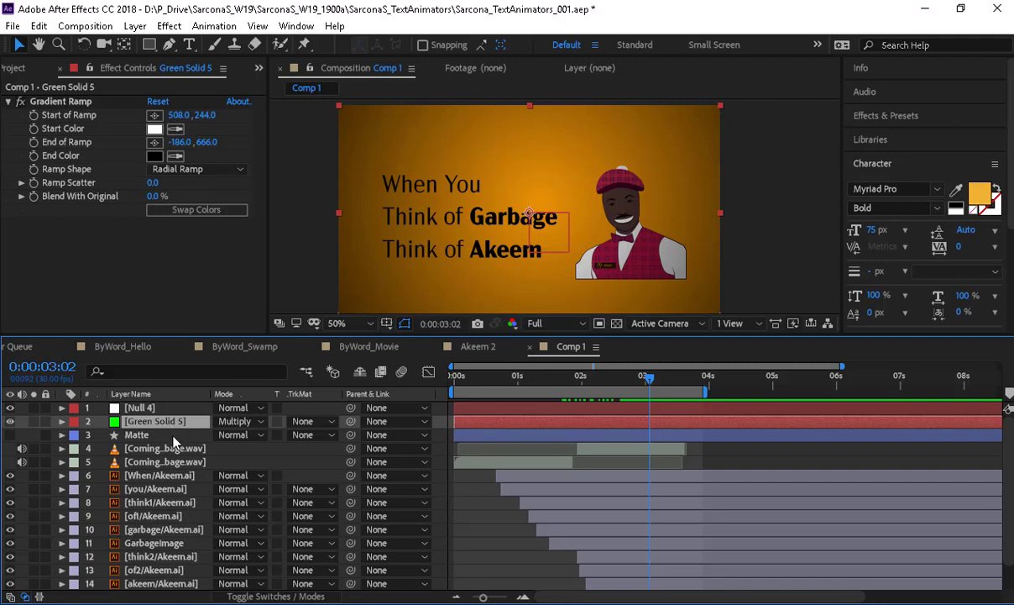
click(173, 435)
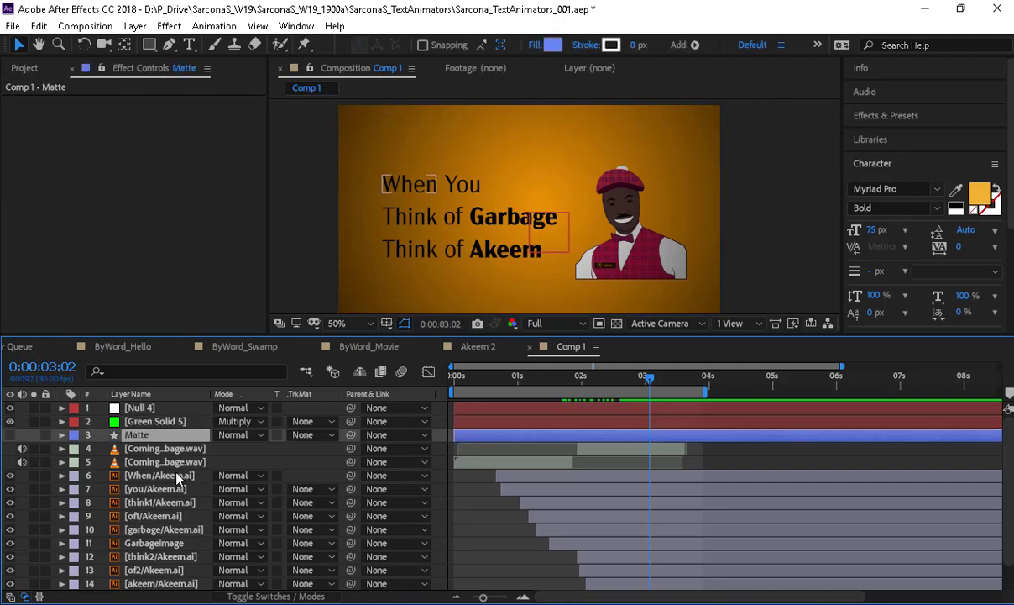
drag(106, 478, 195, 537)
click(382, 475)
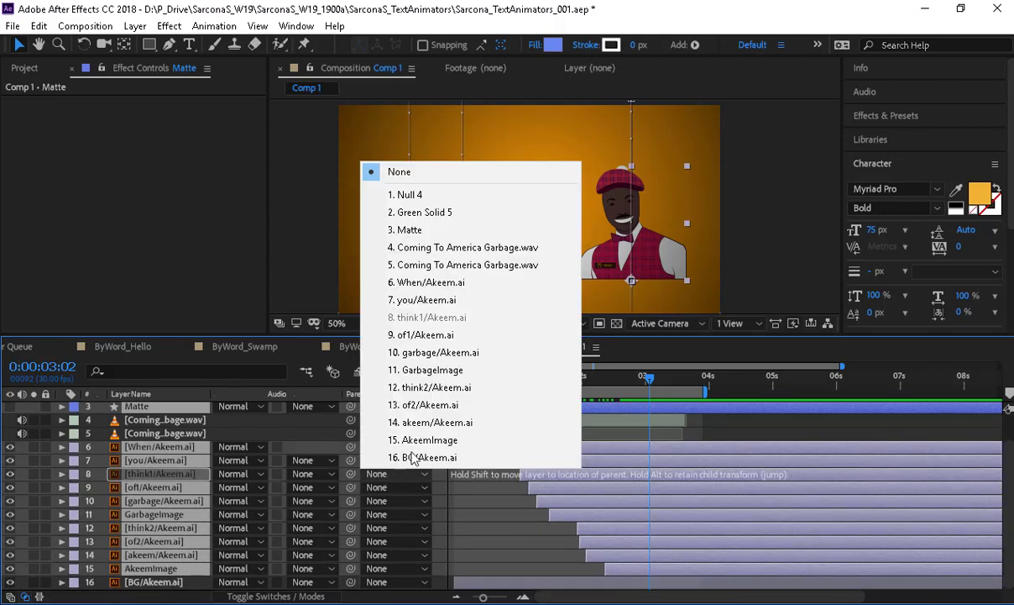
click(434, 195)
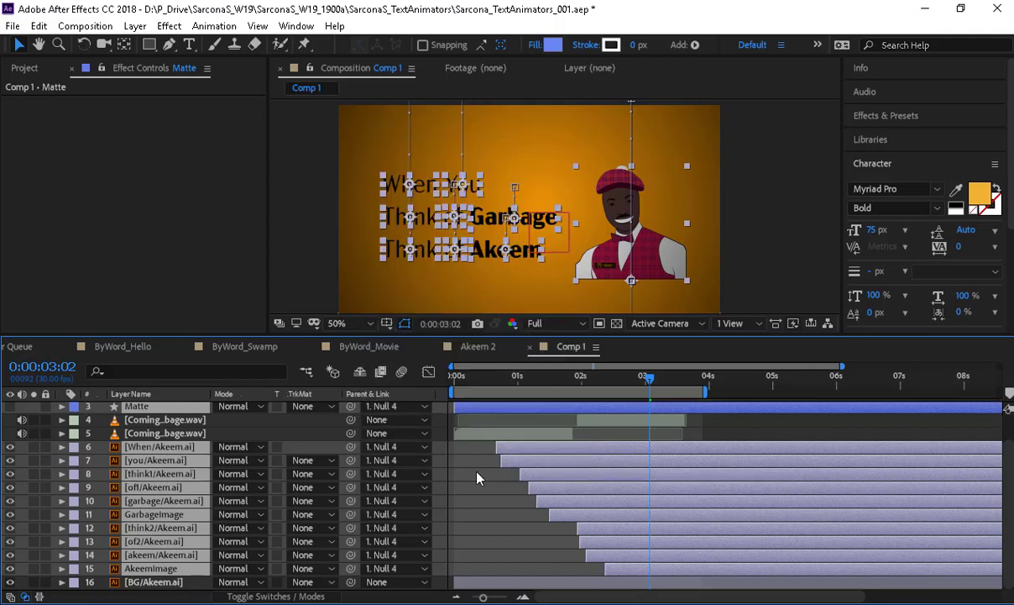
click(449, 444)
- Rename Null 4 to 'RePos' and drag it to shift the parented text and character
scroll(309, 461, up, 2)
click(151, 407)
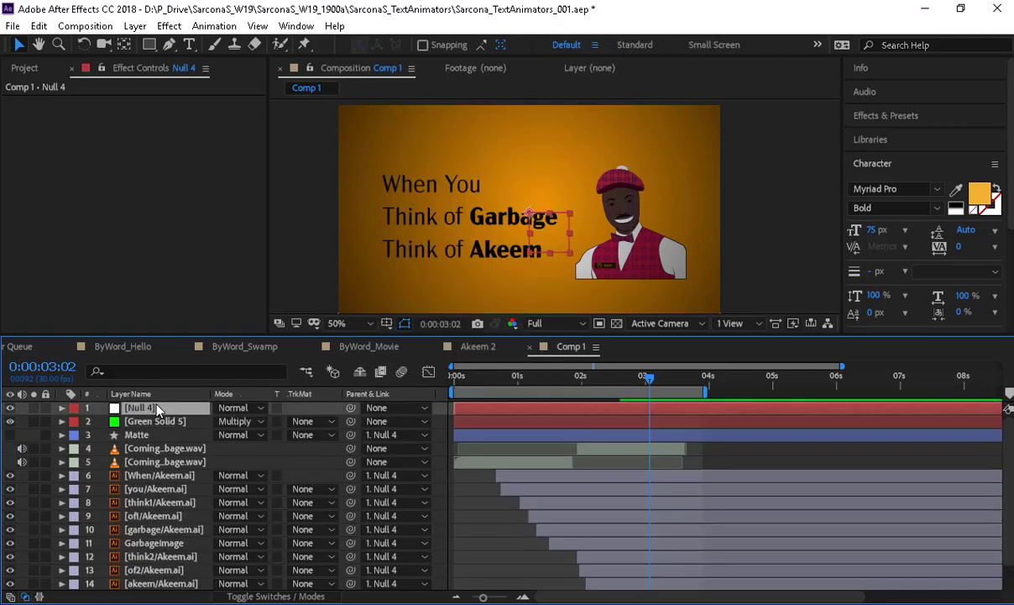
key(Return)
text(RePos)
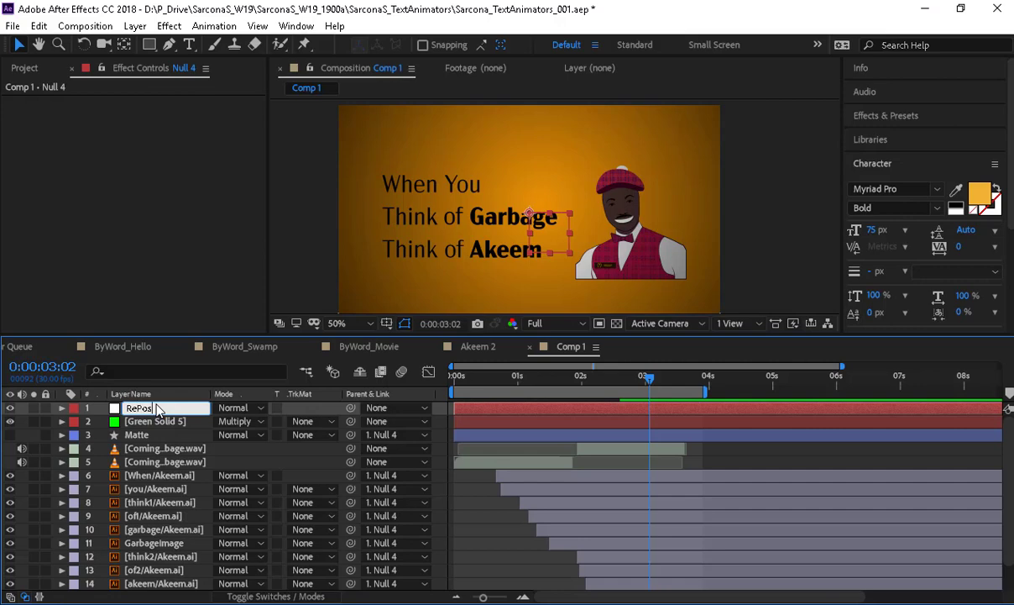
key(Return)
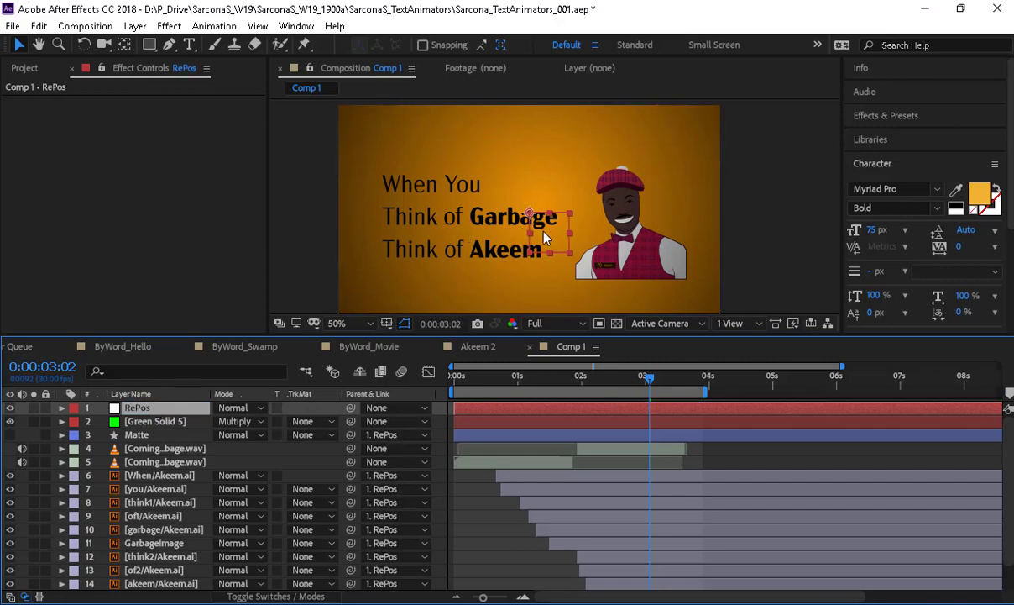
mouse_move(541, 230)
mouse_down()
mouse_move(547, 155)
mouse_move(479, 202)
mouse_move(578, 246)
mouse_move(546, 214)
mouse_move(607, 220)
mouse_move(578, 215)
mouse_move(552, 231)
mouse_move(582, 225)
mouse_move(543, 228)
mouse_move(552, 230)
mouse_up()
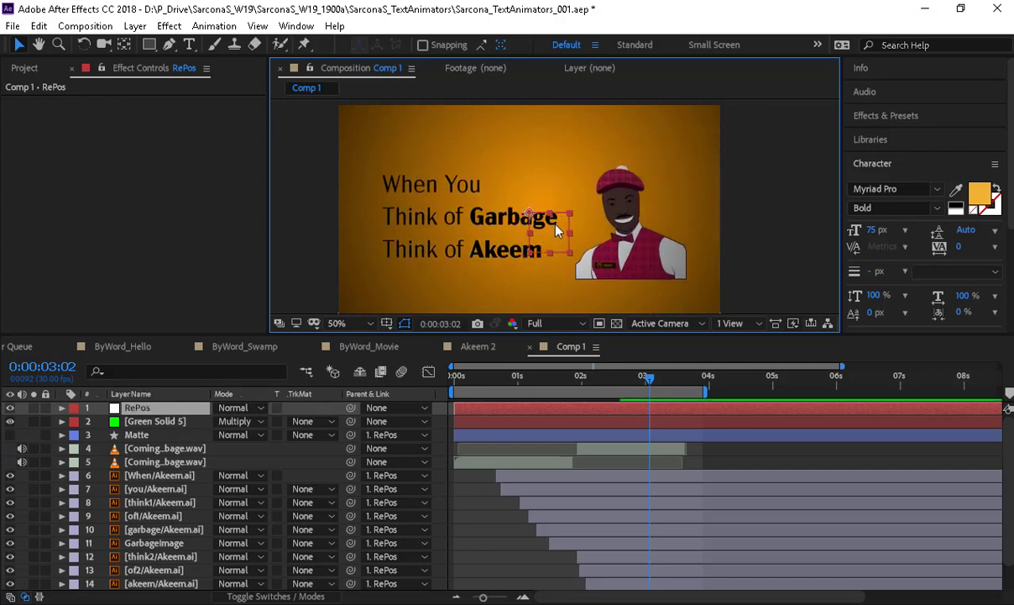
- Drag the RePos null back into place, checking the layout at 25% zoom before returning to 50%
mouse_move(563, 241)
mouse_down()
mouse_move(553, 238)
mouse_move(561, 220)
mouse_move(560, 240)
mouse_up()
key(comma)
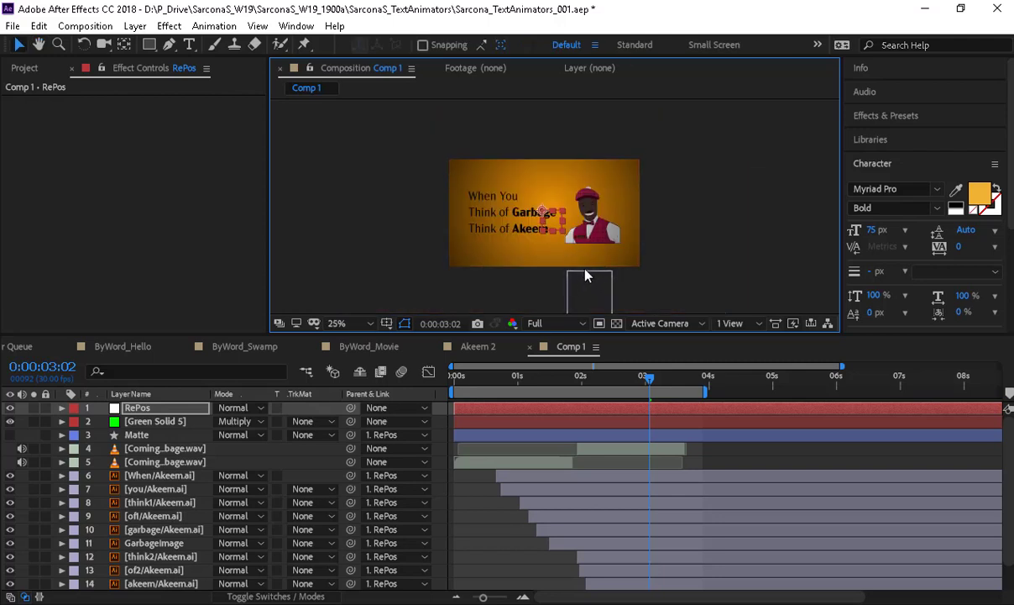
key(period)
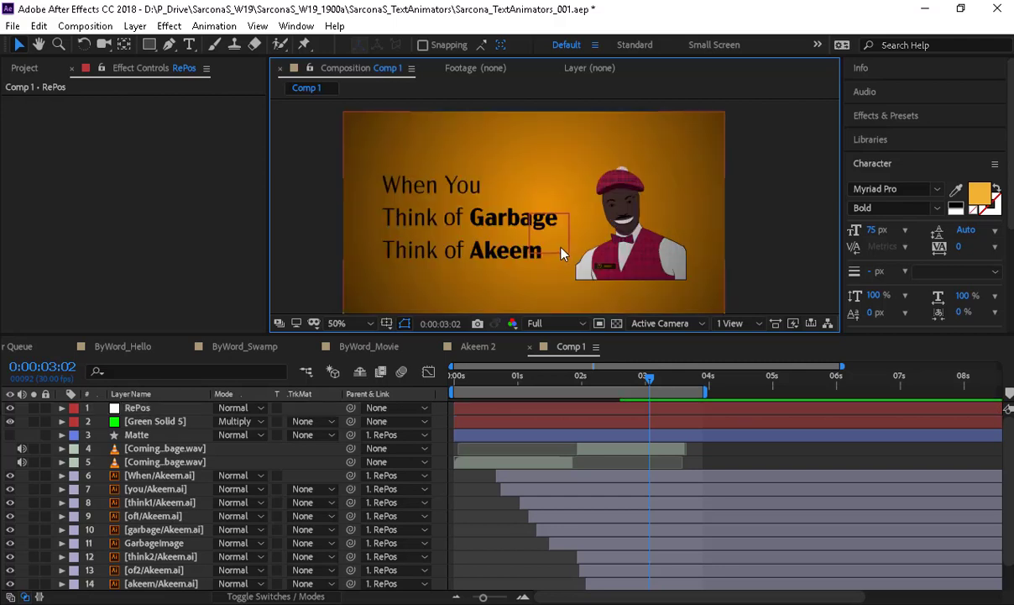
drag(561, 248, 561, 243)
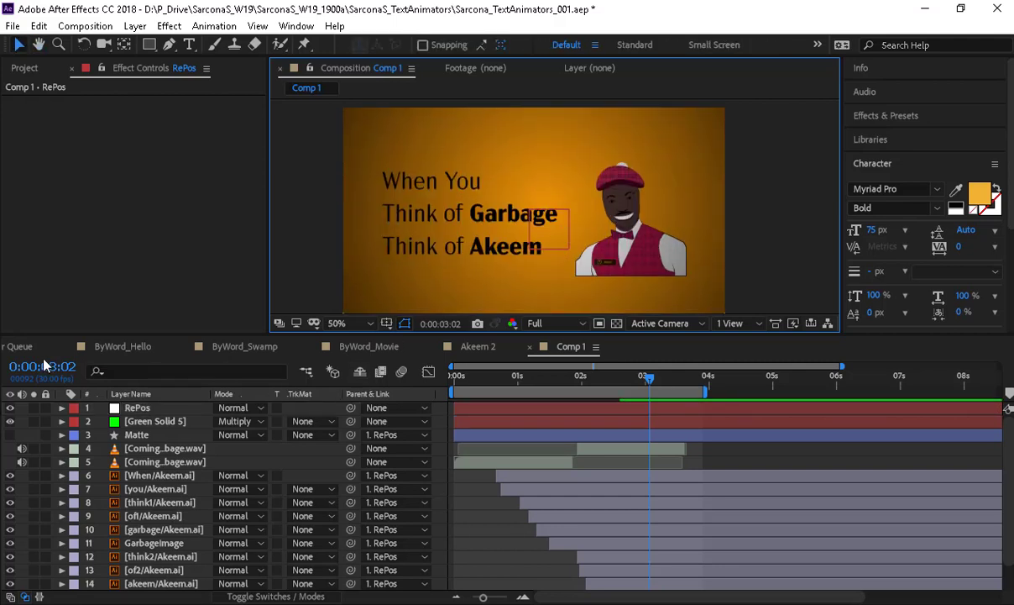
- Open the Twinkle precomp from ByWord_Movie and end its work area at frame 19
click(369, 346)
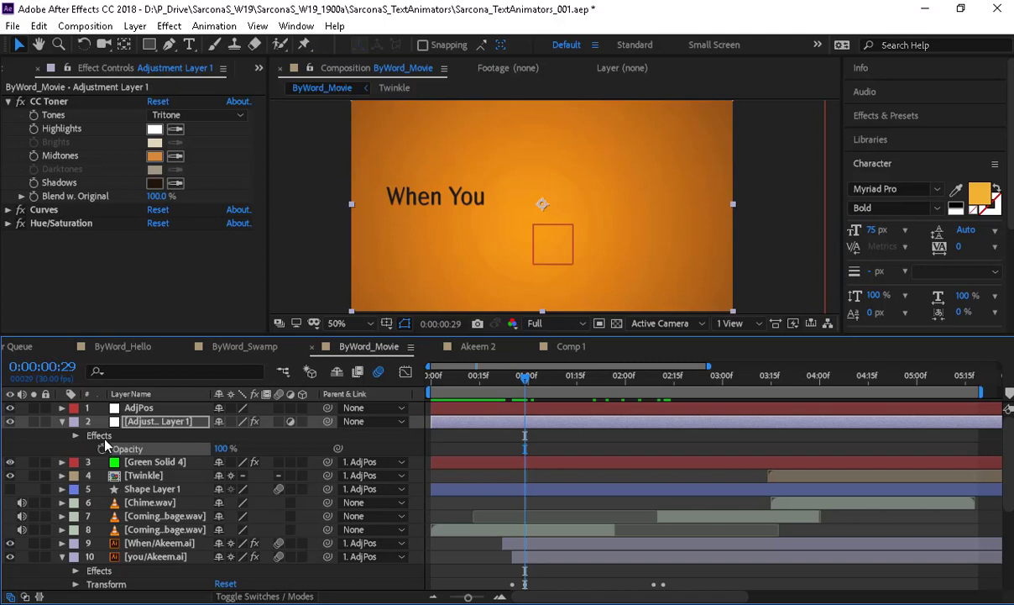
click(155, 476)
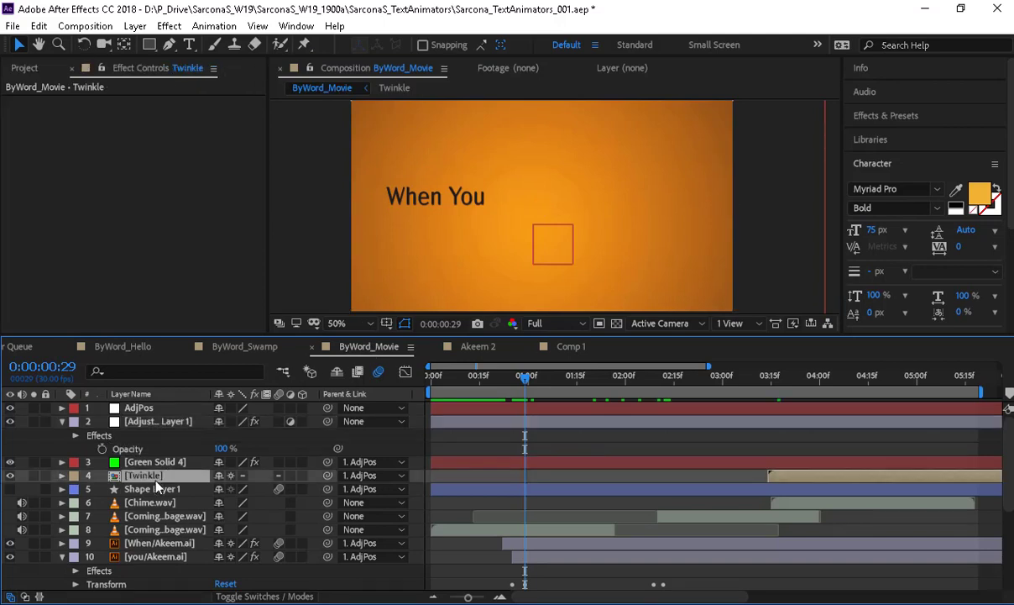
double_click(155, 476)
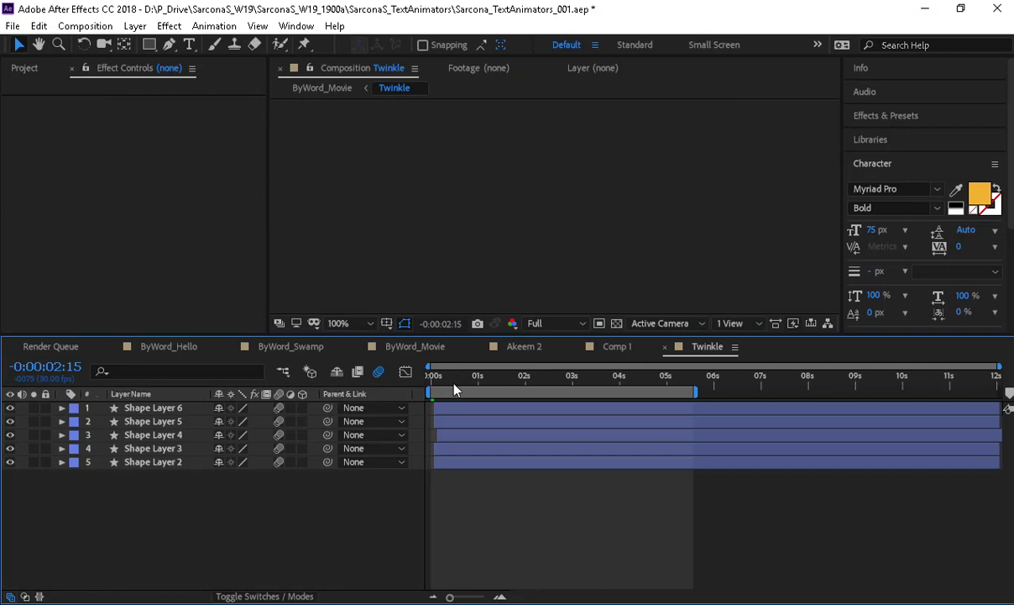
key(space)
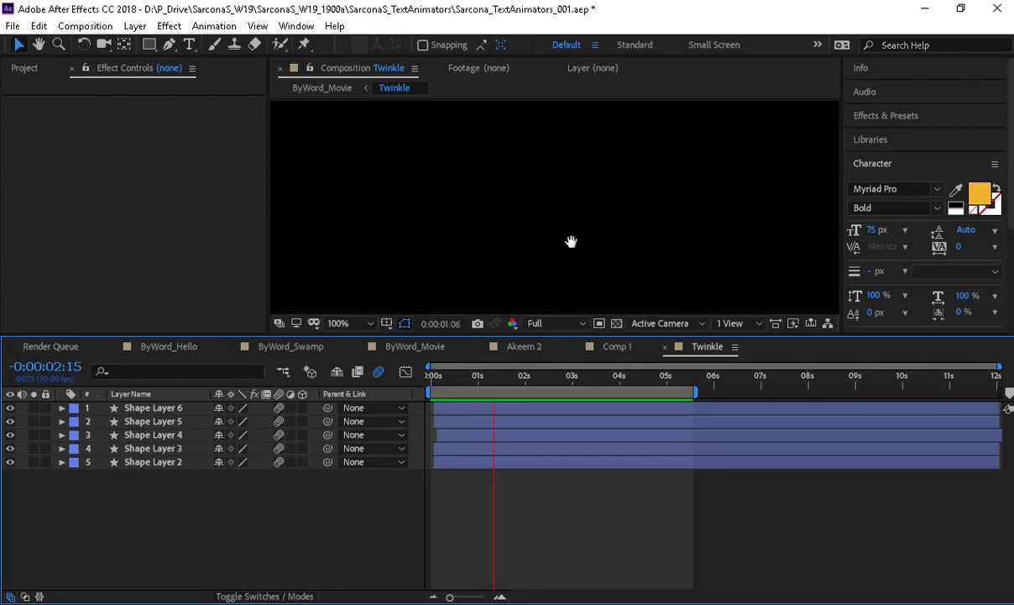
drag(573, 377, 460, 385)
key(n)
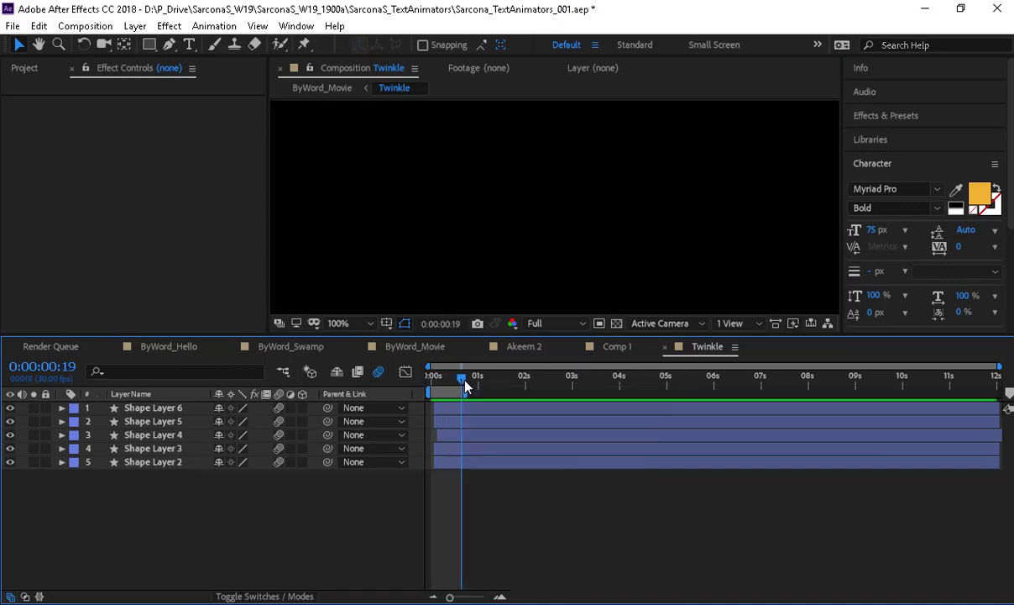
key(space)
key(space)
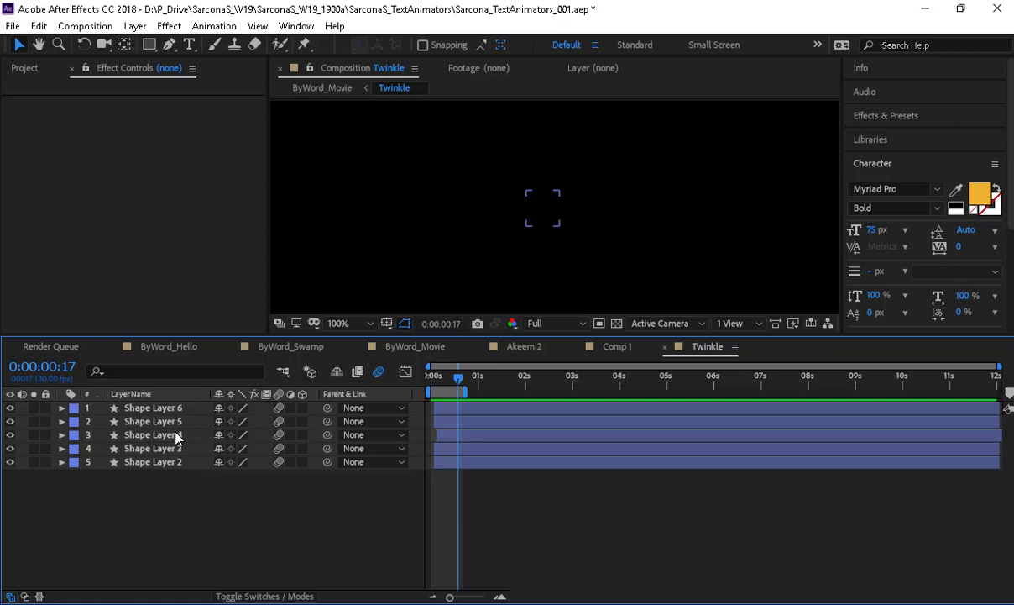
- Draw a new diagonal Pen line as Shape Layer 7 with a 15 px stroke
click(164, 408)
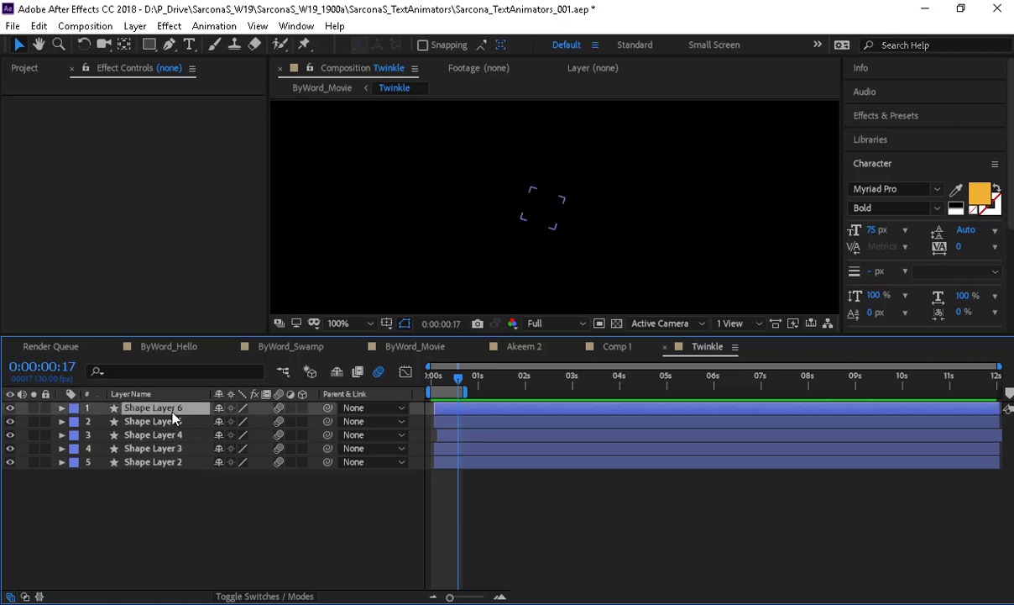
key(ctrl+shift+a)
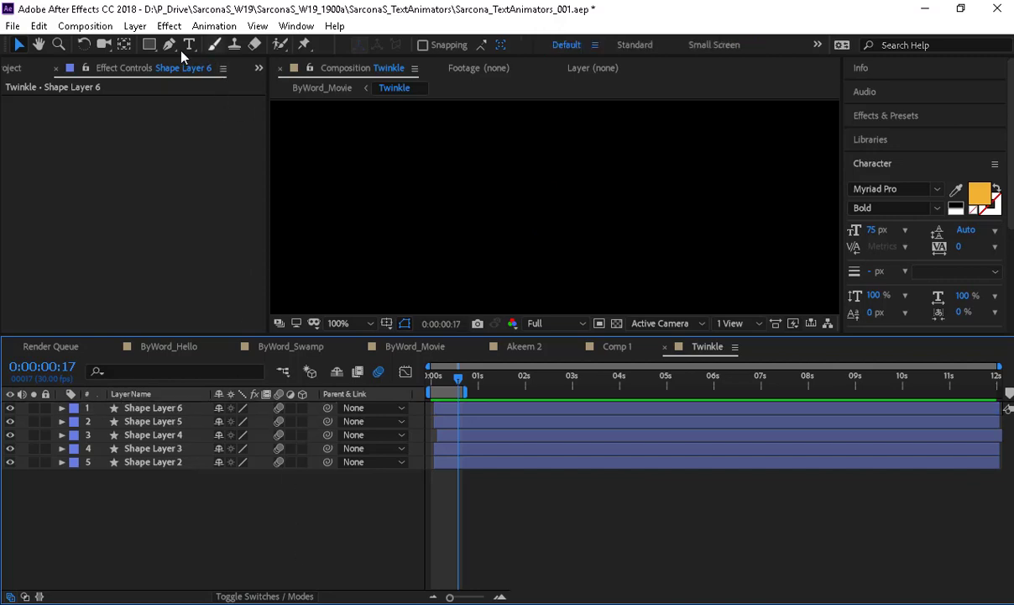
click(168, 44)
click(461, 168)
click(581, 211)
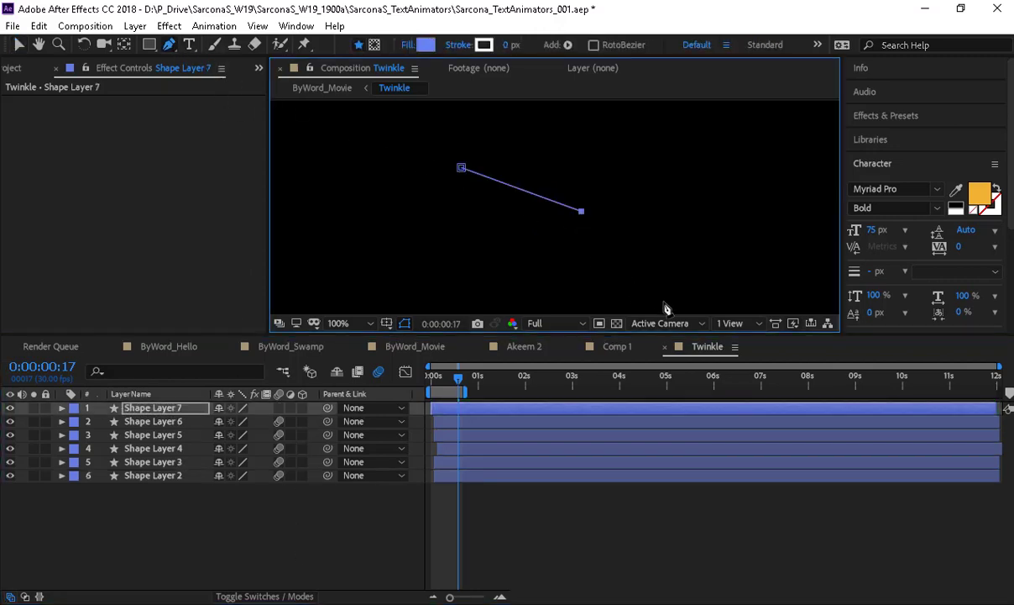
mouse_move(511, 45)
mouse_down()
mouse_move(563, 46)
mouse_move(555, 45)
mouse_up()
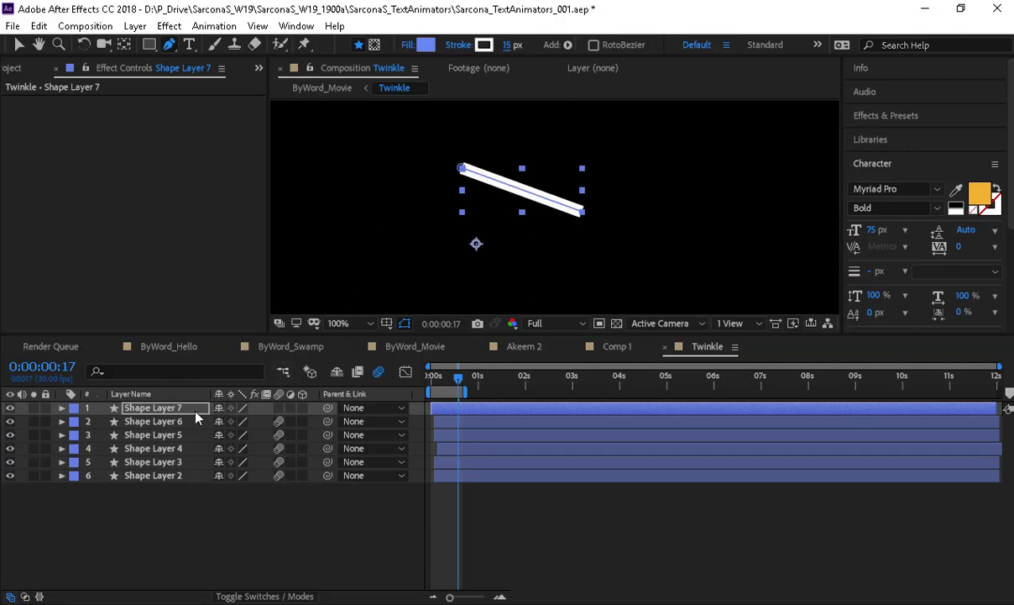
- Add Trim Paths to Shape Layer 7's line and set End to 0% to hide it
click(61, 407)
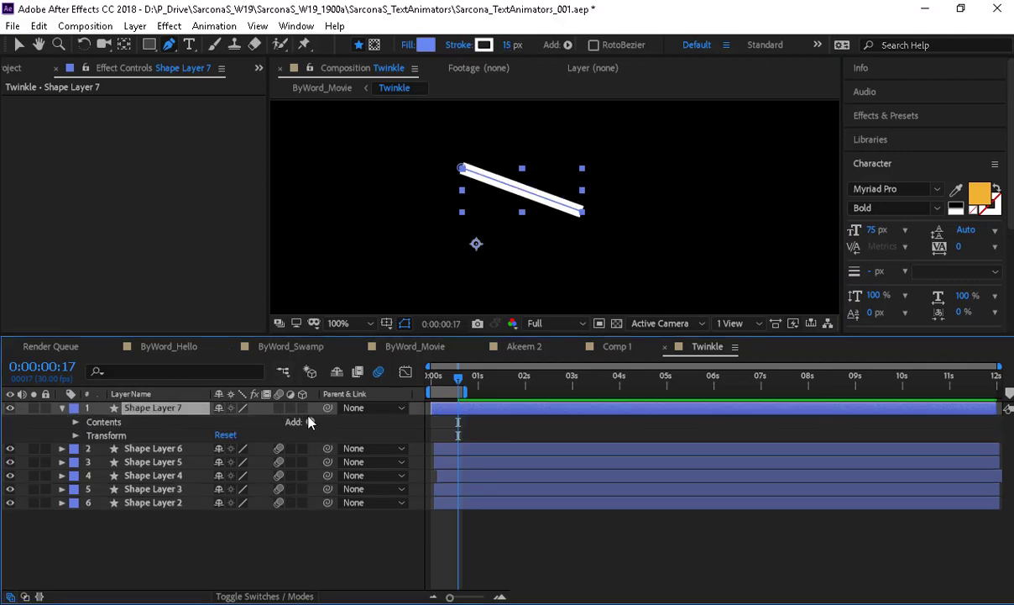
click(309, 422)
click(361, 334)
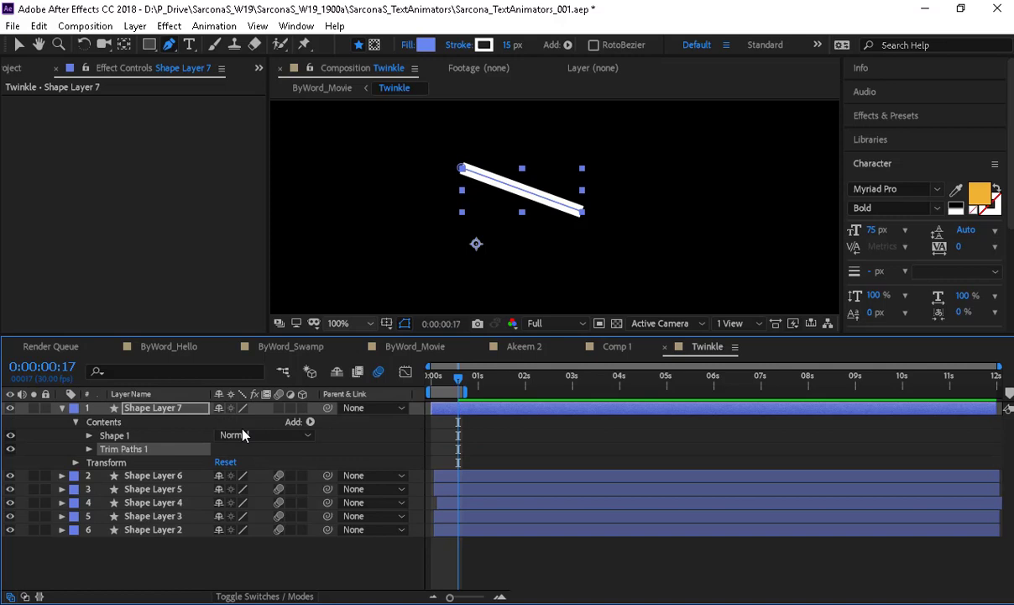
click(89, 448)
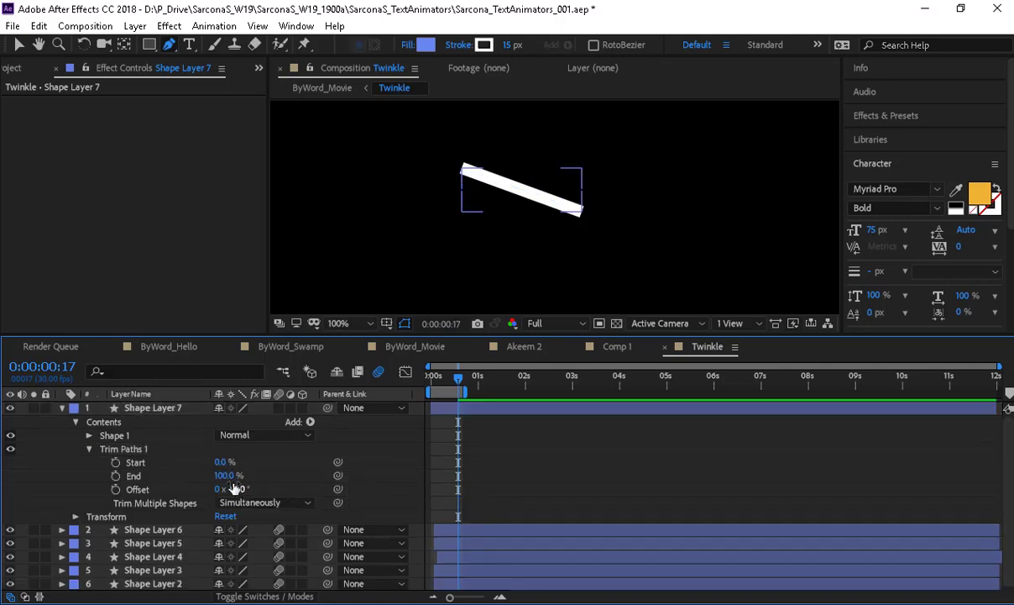
mouse_move(225, 475)
mouse_down()
mouse_move(176, 476)
mouse_move(285, 480)
mouse_up()
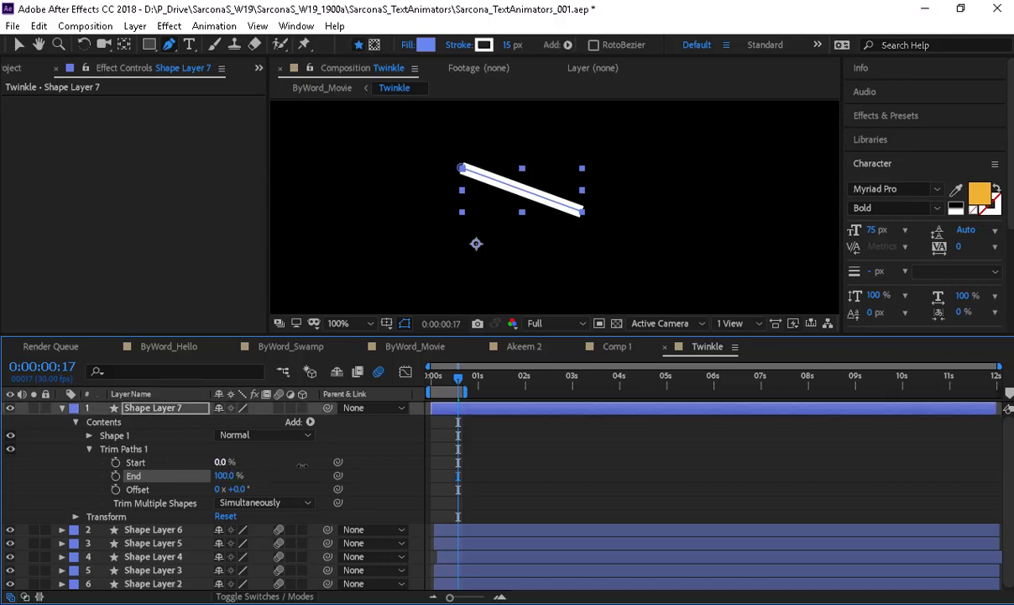
mouse_move(222, 462)
mouse_down()
mouse_move(324, 467)
mouse_move(115, 453)
mouse_up()
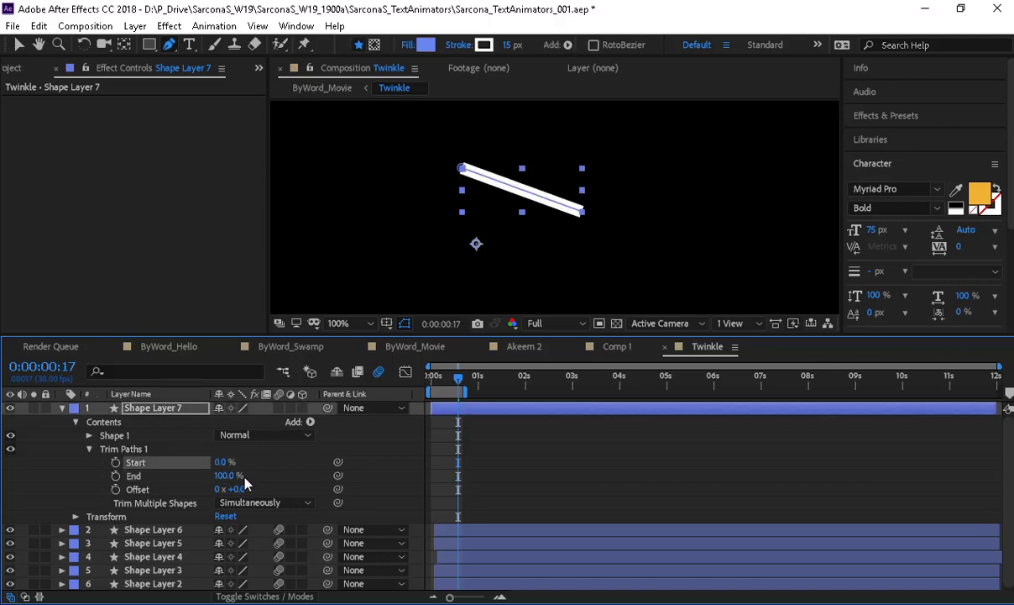
drag(228, 476, 97, 468)
- Keyframe Start and End at frame 0 and extend the preview range over the animation
click(115, 462)
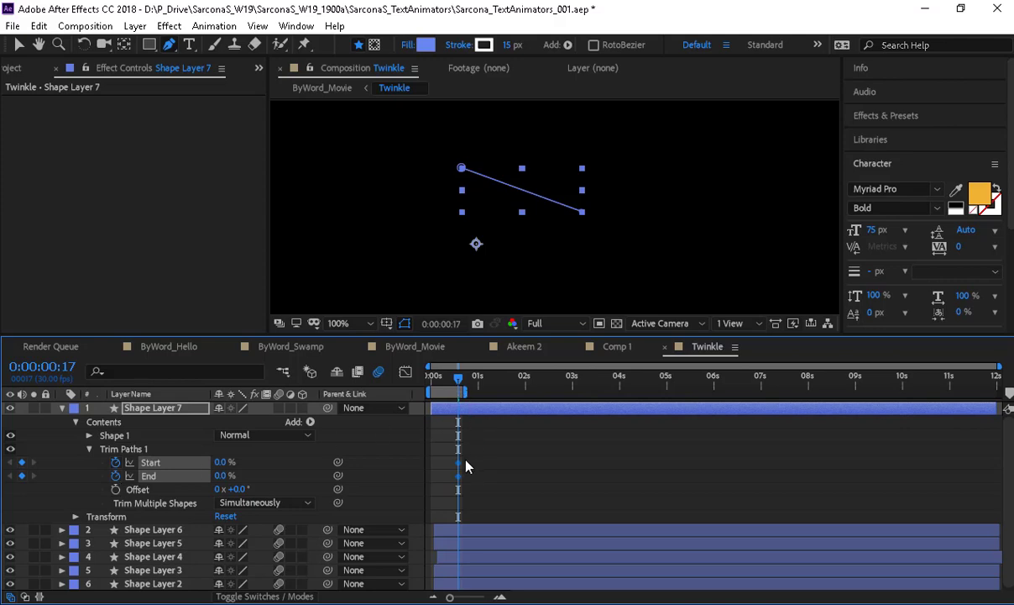
mouse_move(466, 458)
mouse_down()
mouse_move(456, 482)
mouse_move(431, 483)
mouse_up()
drag(510, 394, 547, 392)
click(472, 394)
key(space)
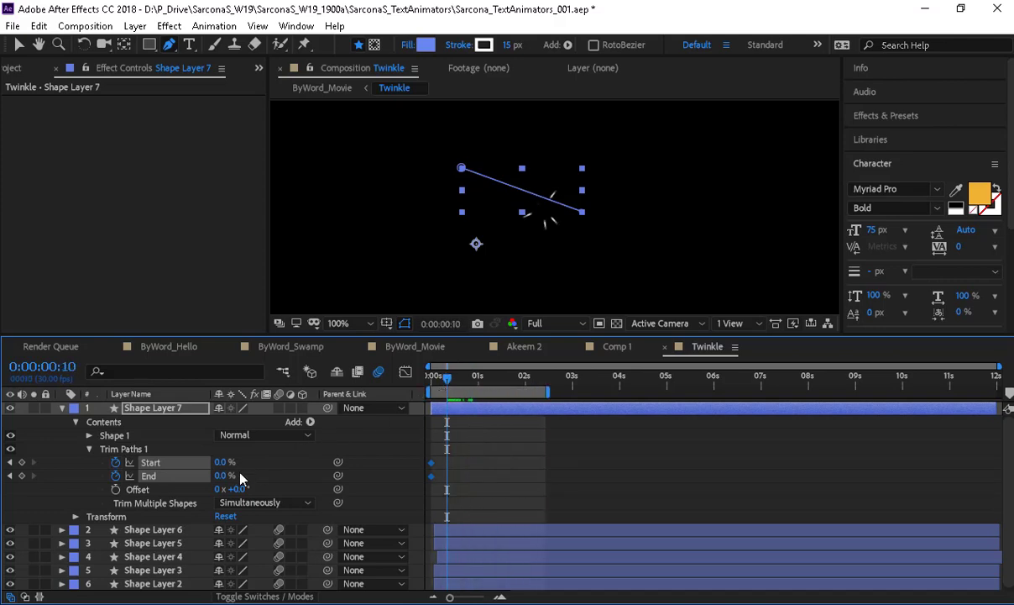
- Keyframe End at 100% at frame 10 and Start at 100% at frame 19, then preview
drag(225, 476, 361, 478)
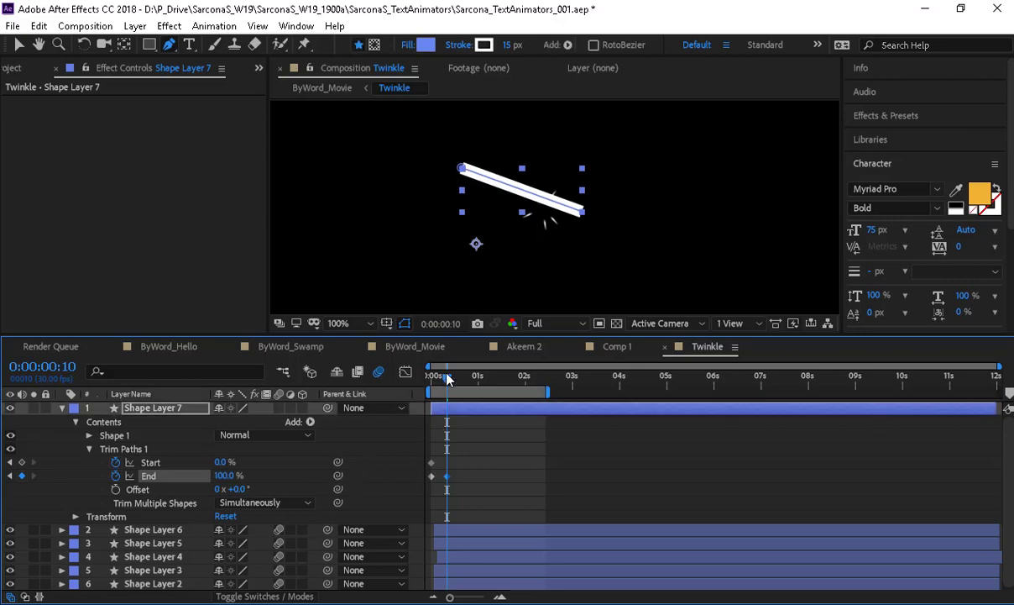
drag(447, 380, 461, 379)
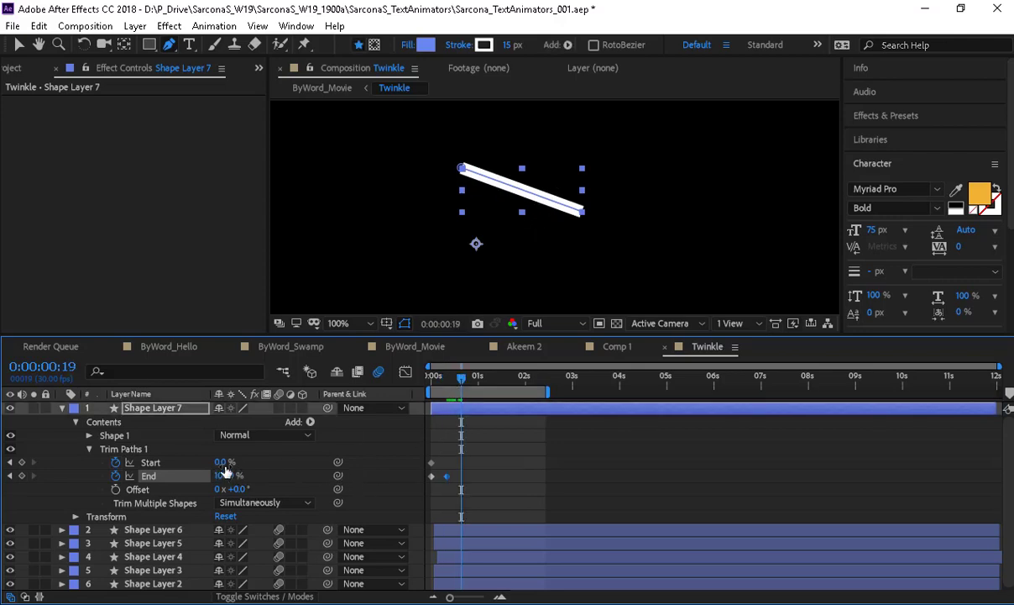
drag(223, 463, 354, 468)
drag(461, 379, 372, 396)
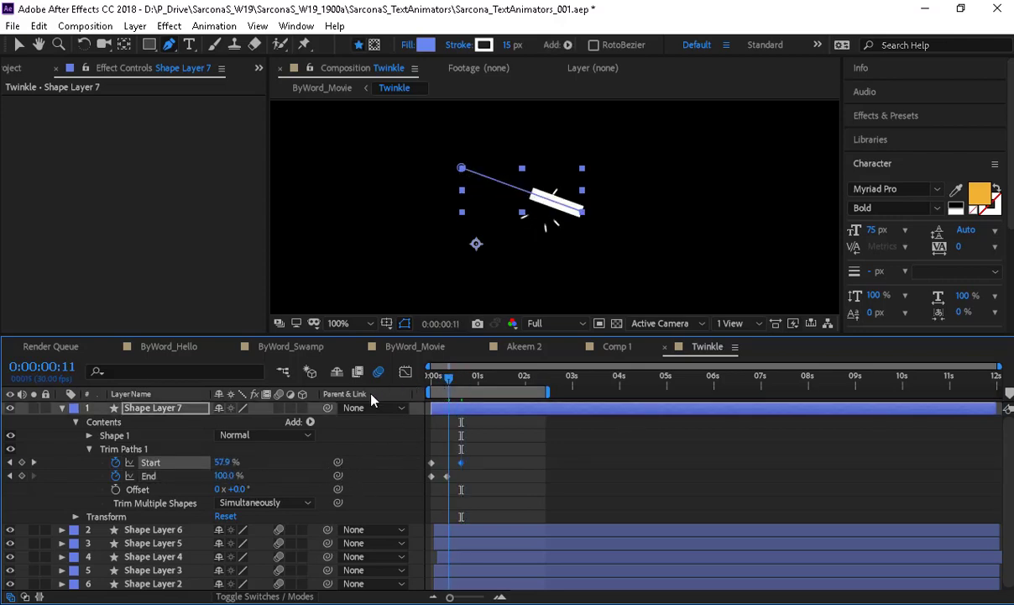
key(space)
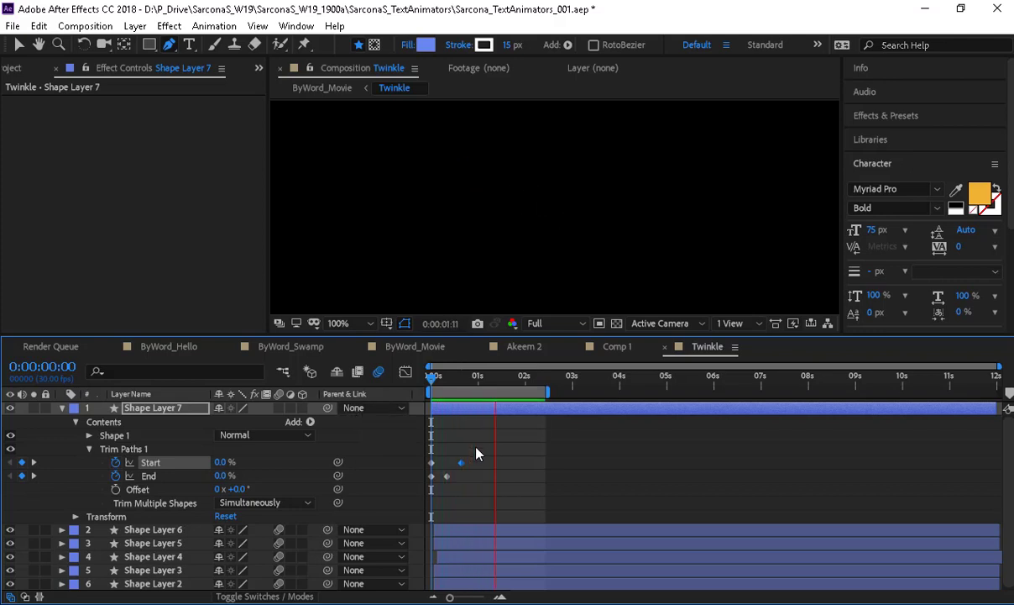
- Delay Shape Layer 7's first Start keyframe slightly and preview the revised timing
key(space)
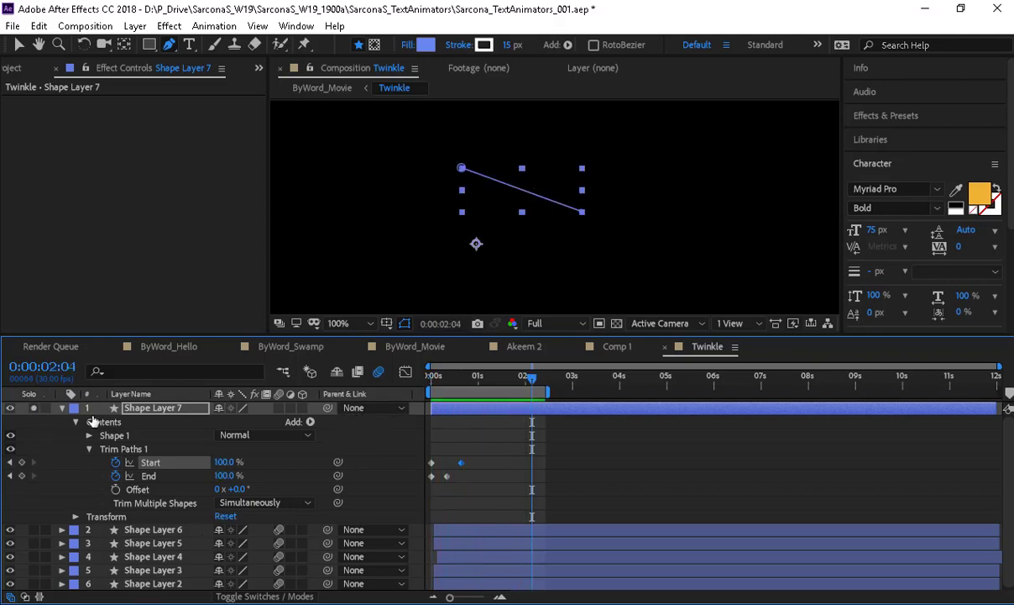
key(space)
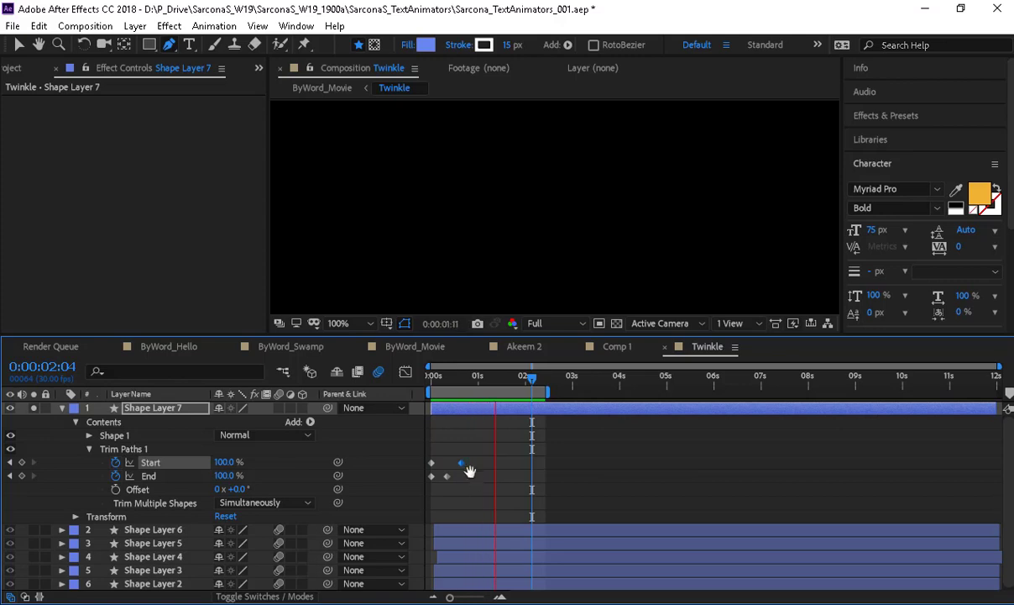
key(space)
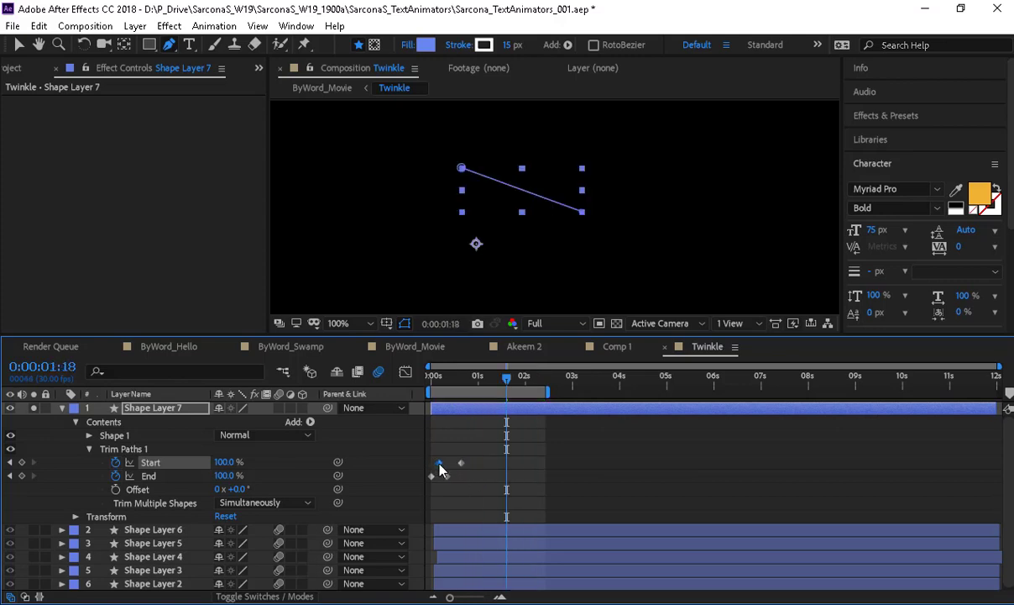
drag(432, 463, 440, 463)
key(Home)
key(space)
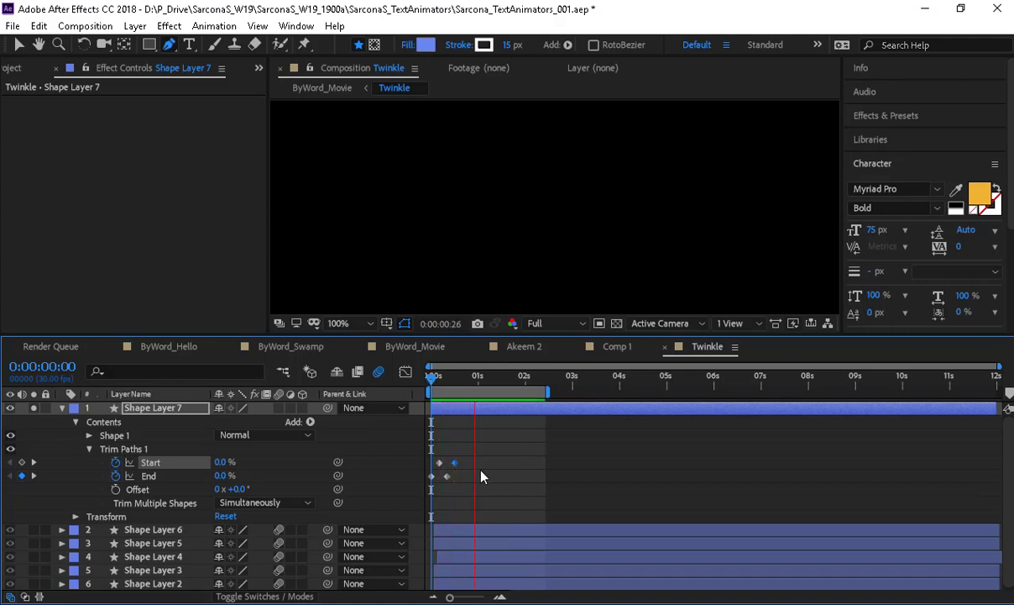
key(space)
- Apply Easy Ease to all four Trim Paths keyframes and show their speed curves
drag(451, 598, 479, 598)
drag(545, 597, 510, 598)
click(472, 530)
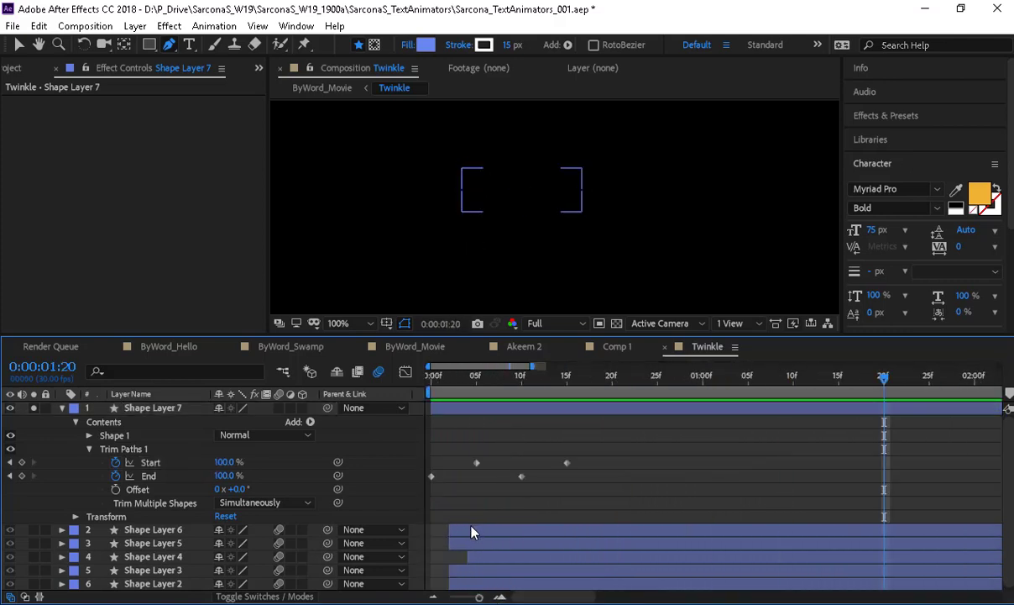
key(u)
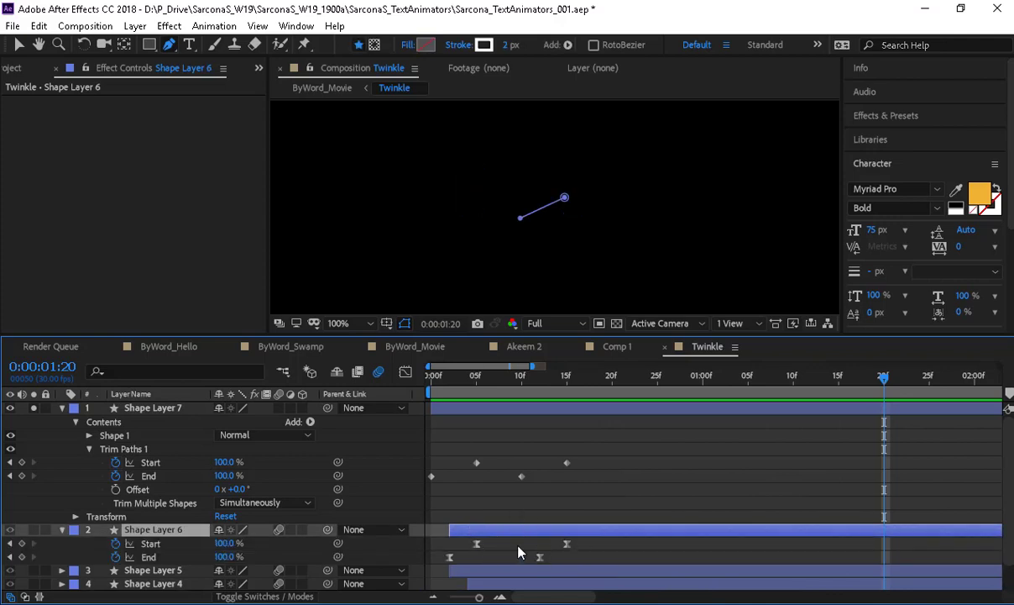
drag(579, 487, 428, 444)
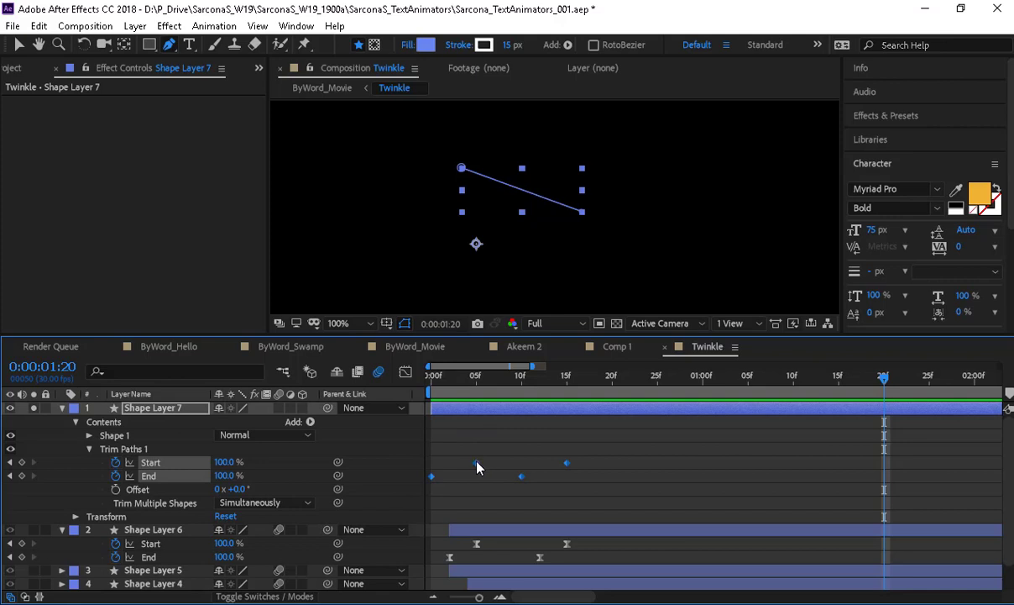
right_click(476, 463)
mouse_move(537, 450)
click(420, 501)
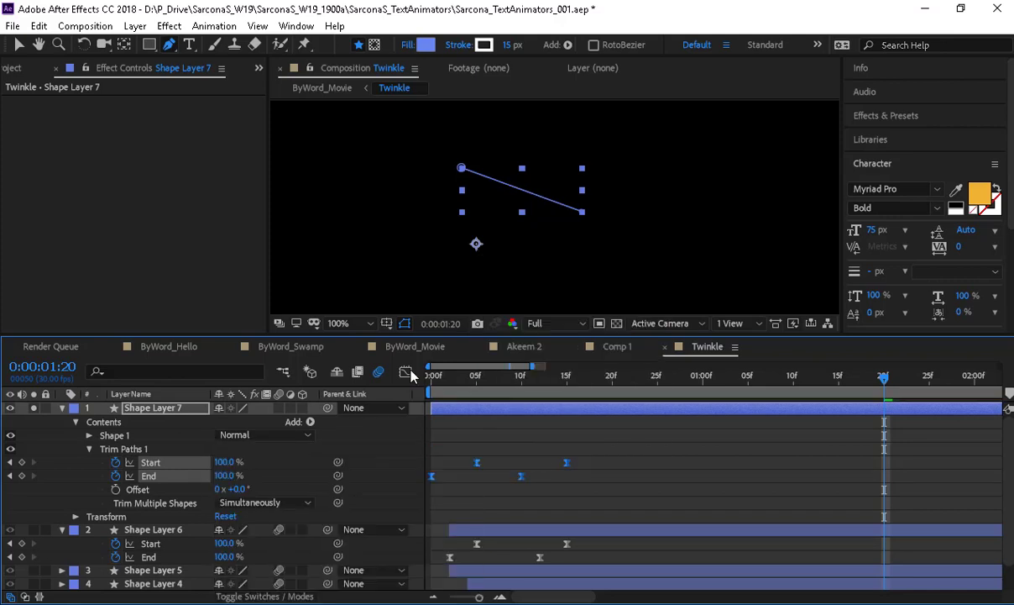
click(406, 371)
- Stretch the easing handles to 100% influence for sharp speed peaks, then preview
key(v)
drag(502, 534, 561, 551)
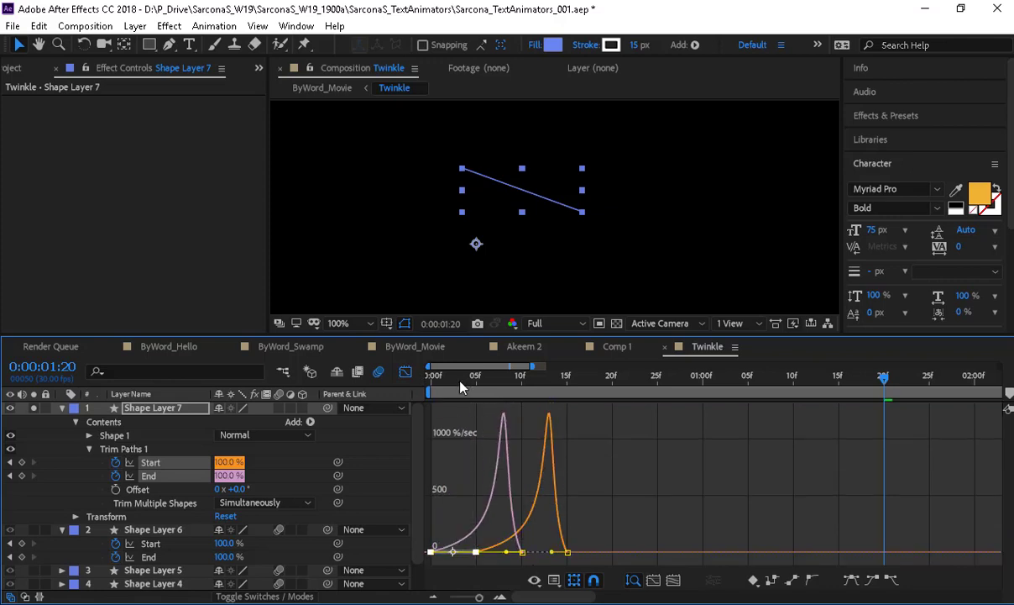
drag(457, 381, 363, 408)
key(space)
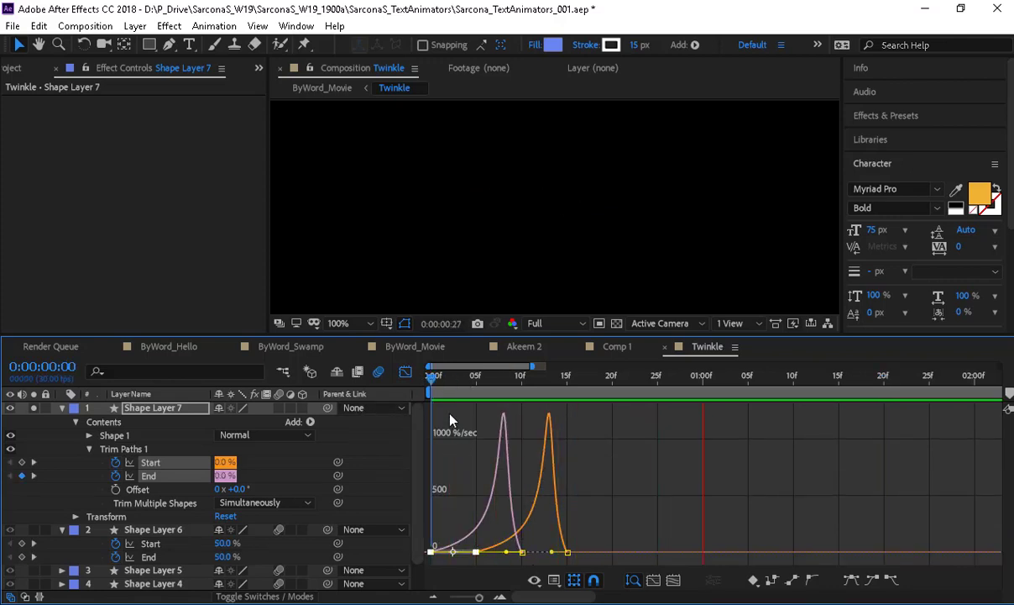
key(space)
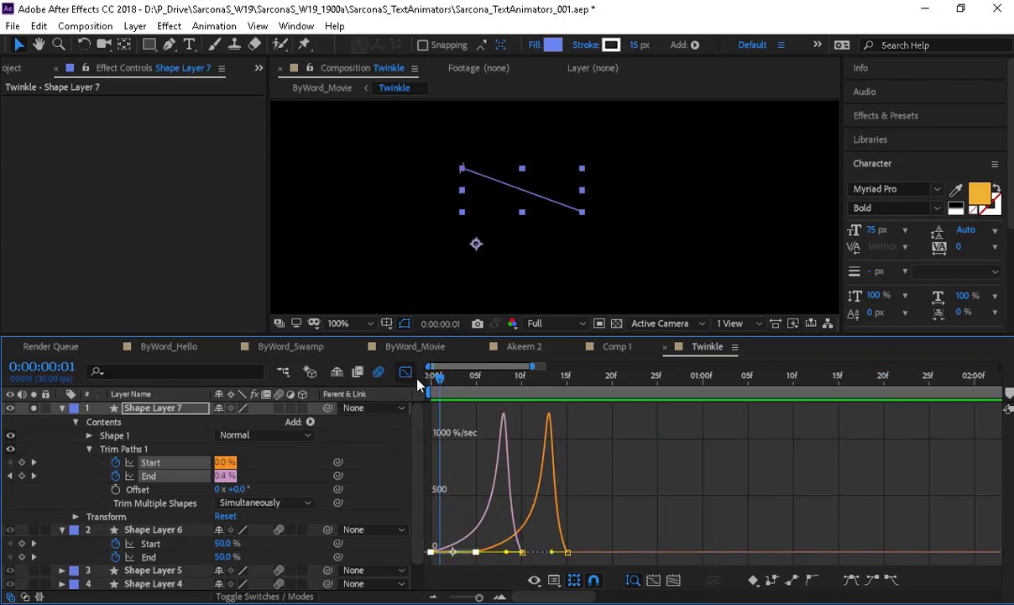
drag(479, 597, 452, 598)
click(408, 373)
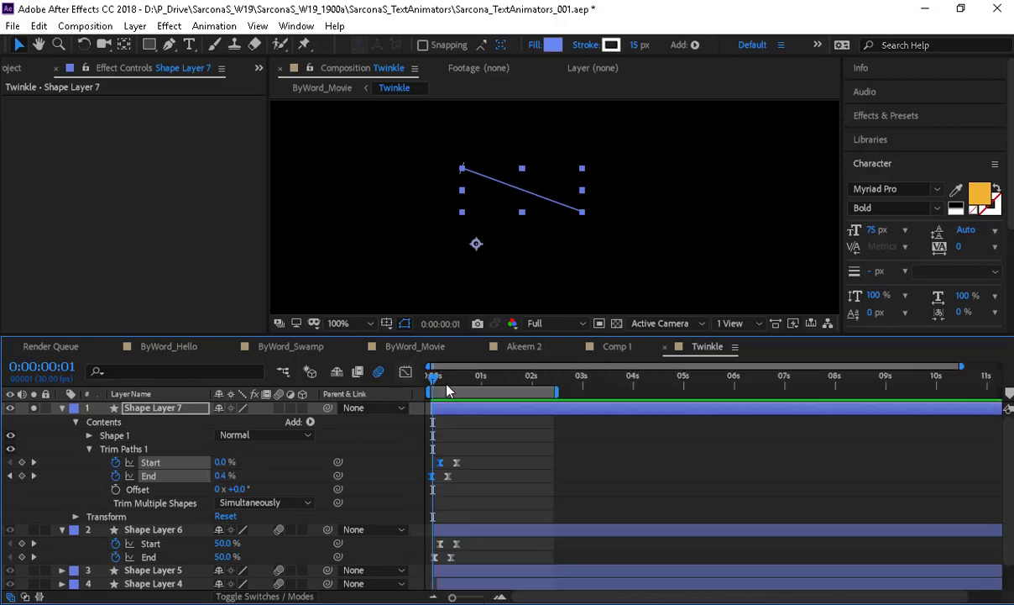
- Move Shape Layer 7's anchor point to the line's upper-left end
drag(433, 380, 410, 384)
click(174, 409)
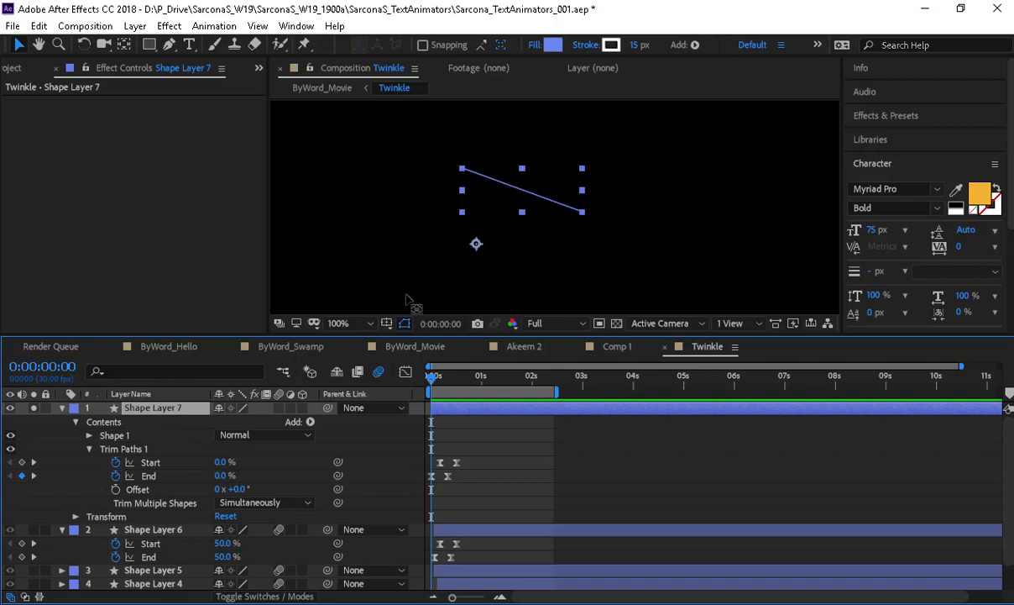
key(y)
drag(476, 244, 461, 168)
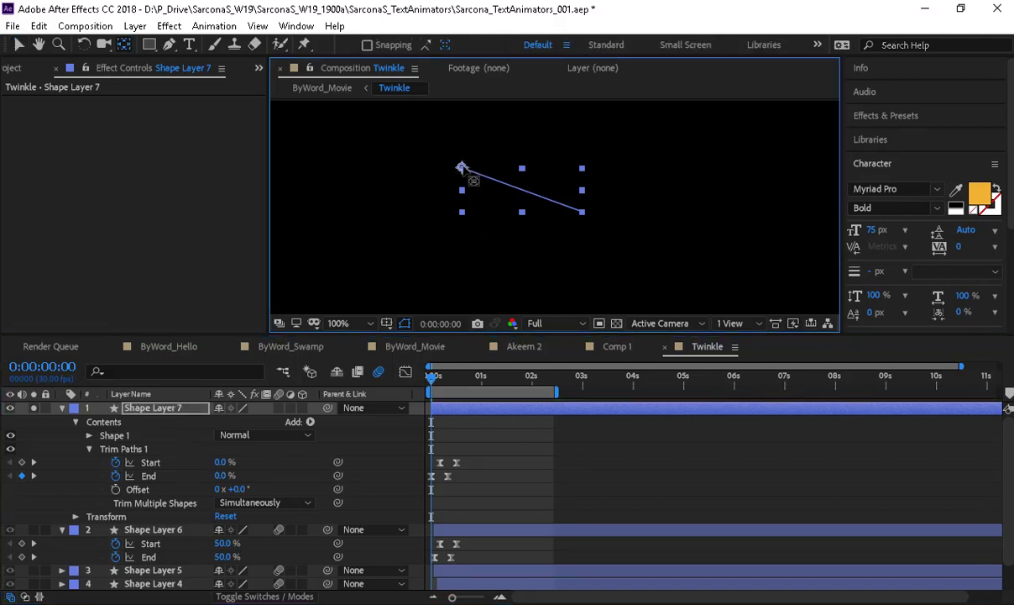
- Duplicate Shape Layer 7 into four copies rotated to 65°, 167°, -121° and -179°
click(182, 409)
key(ctrl+d)
key(ctrl+d)
key(ctrl+d)
key(ctrl+d)
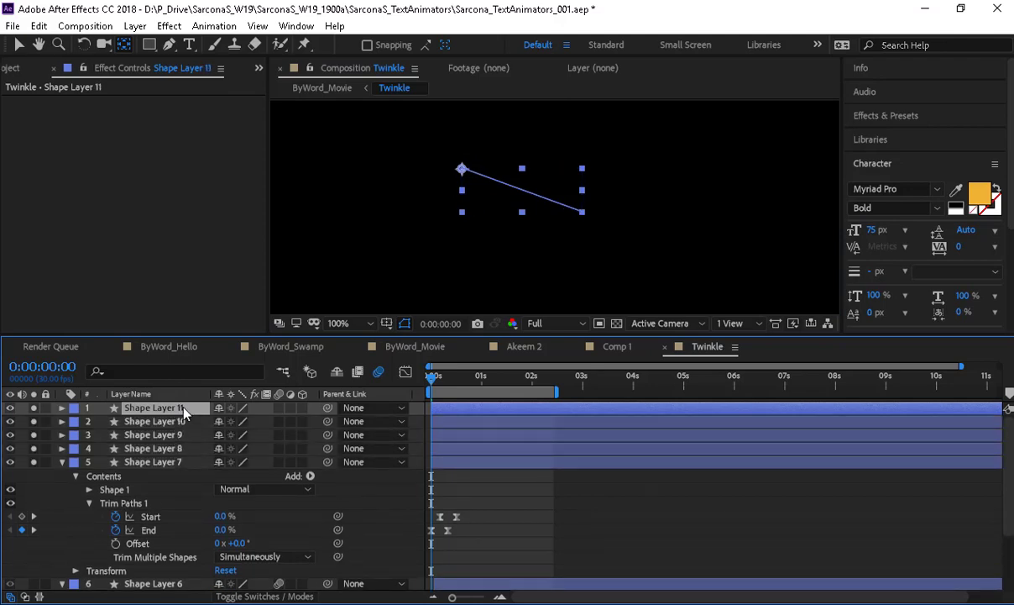
click(179, 448)
key(r)
drag(247, 464, 303, 465)
click(154, 434)
key(r)
drag(241, 451, 335, 462)
click(186, 420)
key(r)
click(153, 407)
key(r)
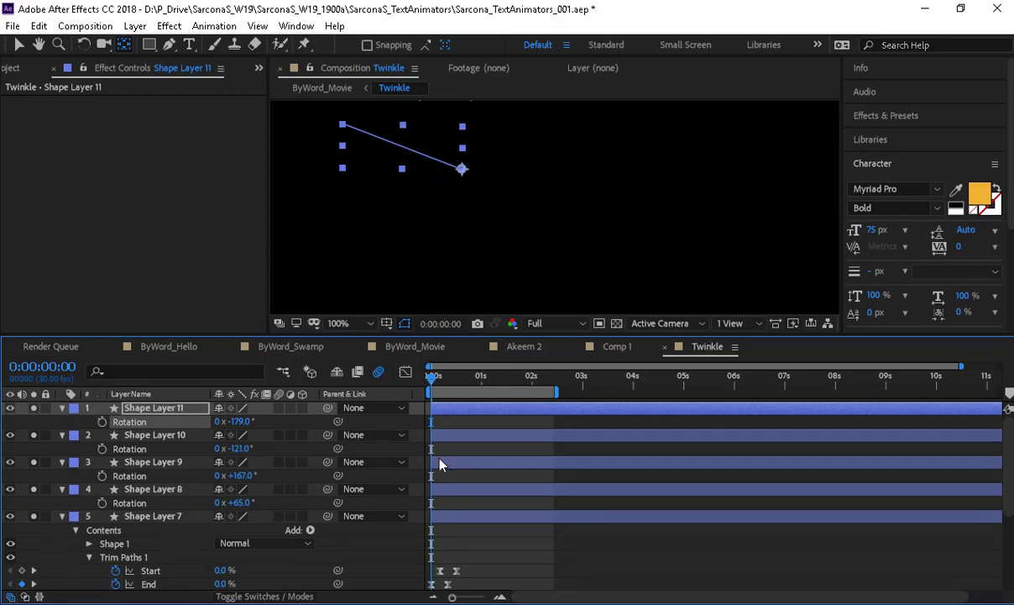
- Stagger the twinkle lines by starting Shape Layers 9 and 7 a few frames later
key(space)
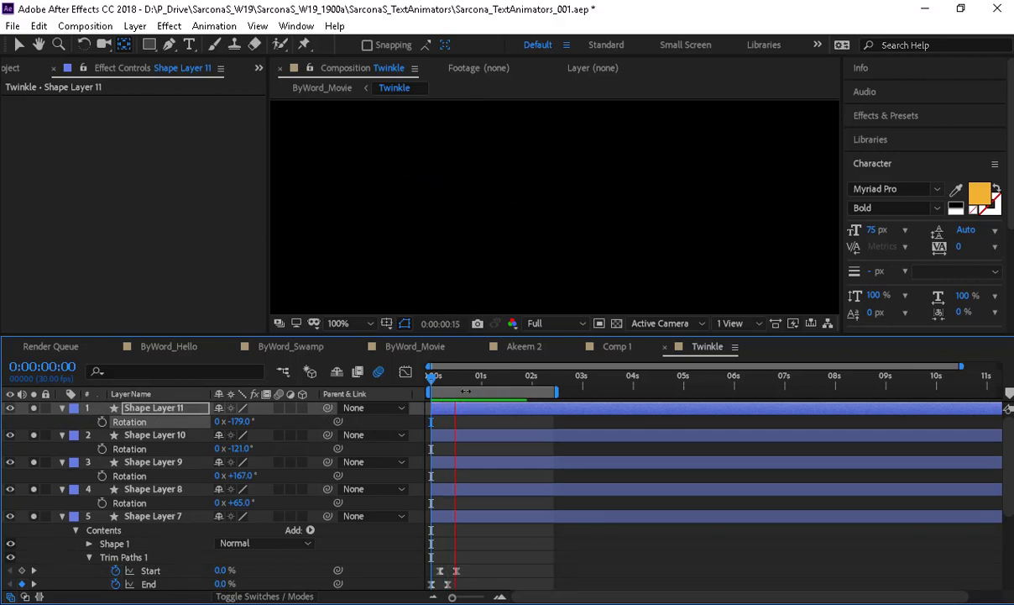
key(space)
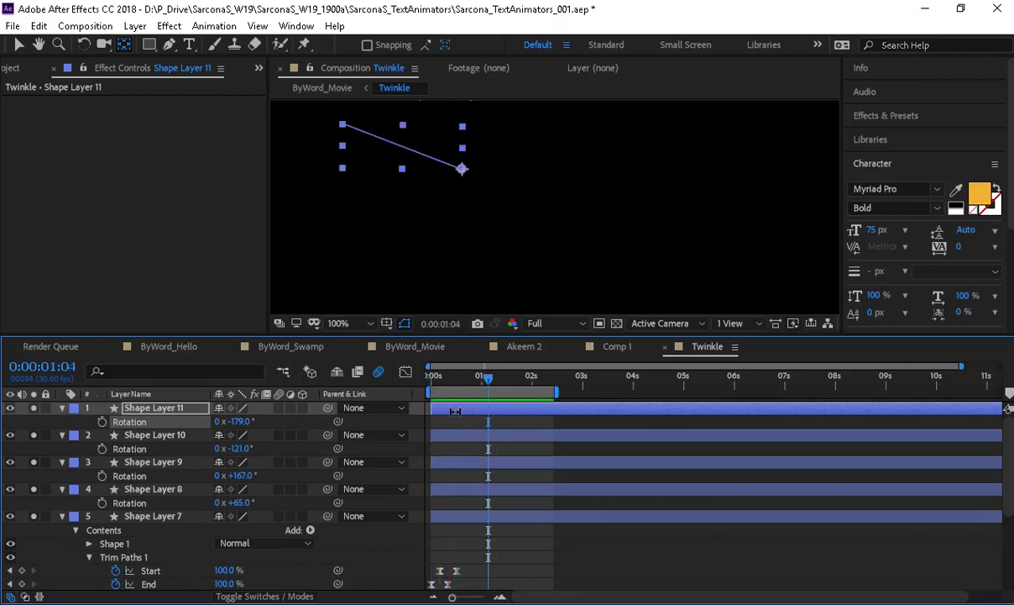
click(465, 435)
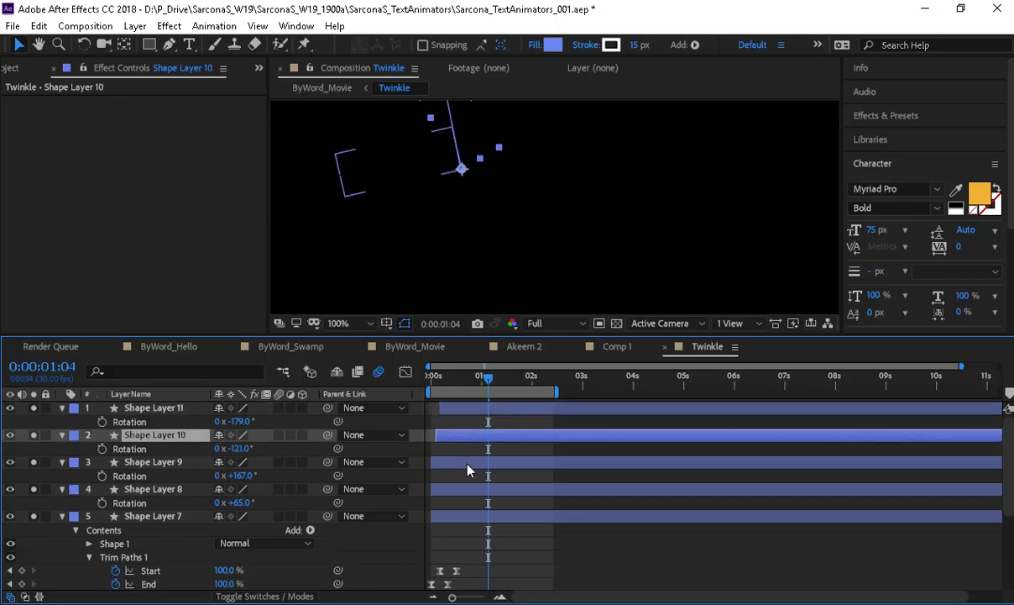
drag(468, 470, 491, 471)
drag(471, 518, 478, 518)
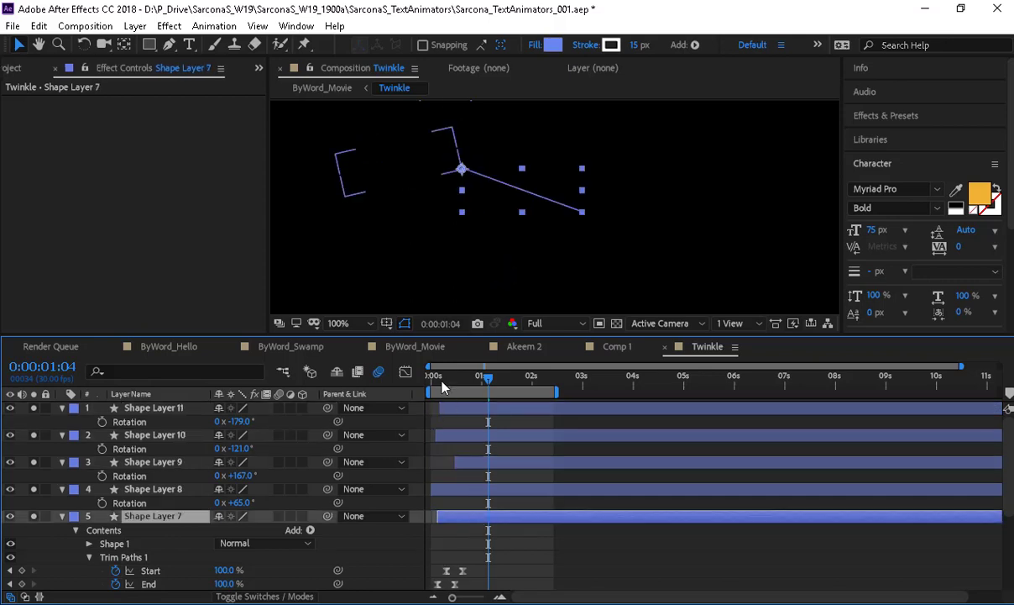
key(space)
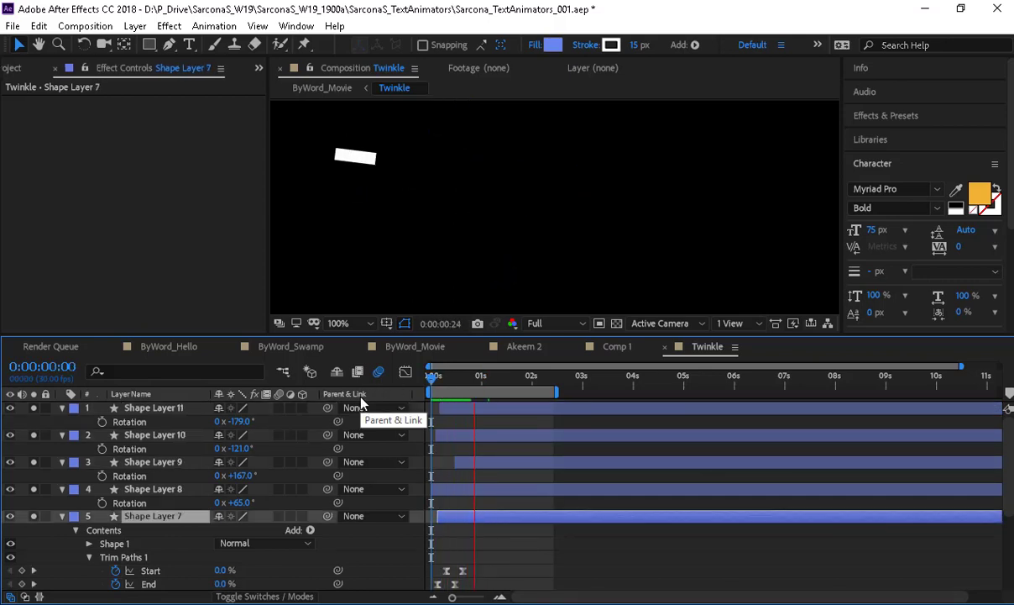
key(space)
- Thin all five twinkle lines' strokes from 15 px to 2 px and replay from frame 0
shift+click(179, 409)
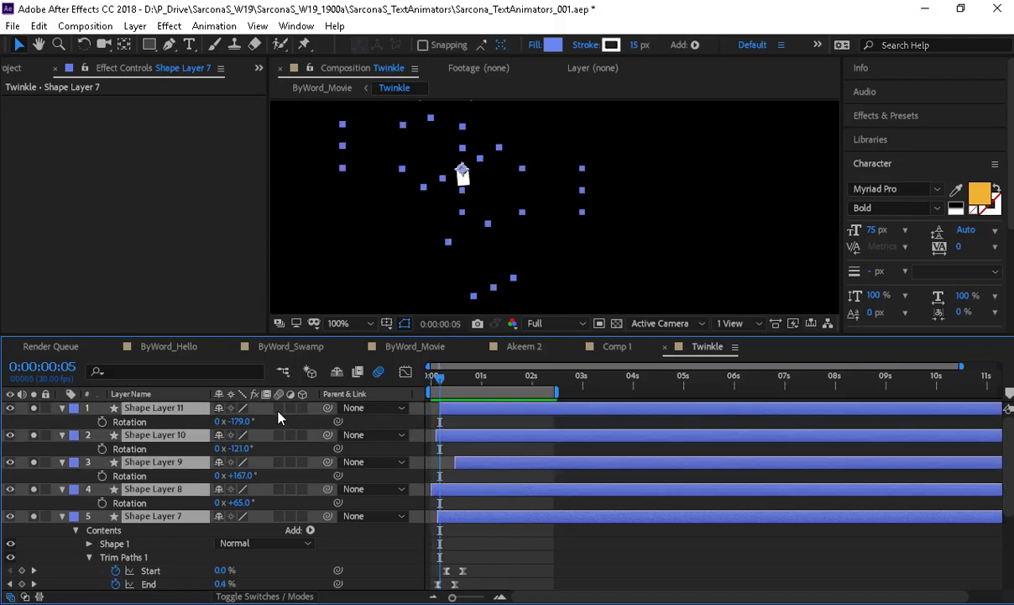
key(space)
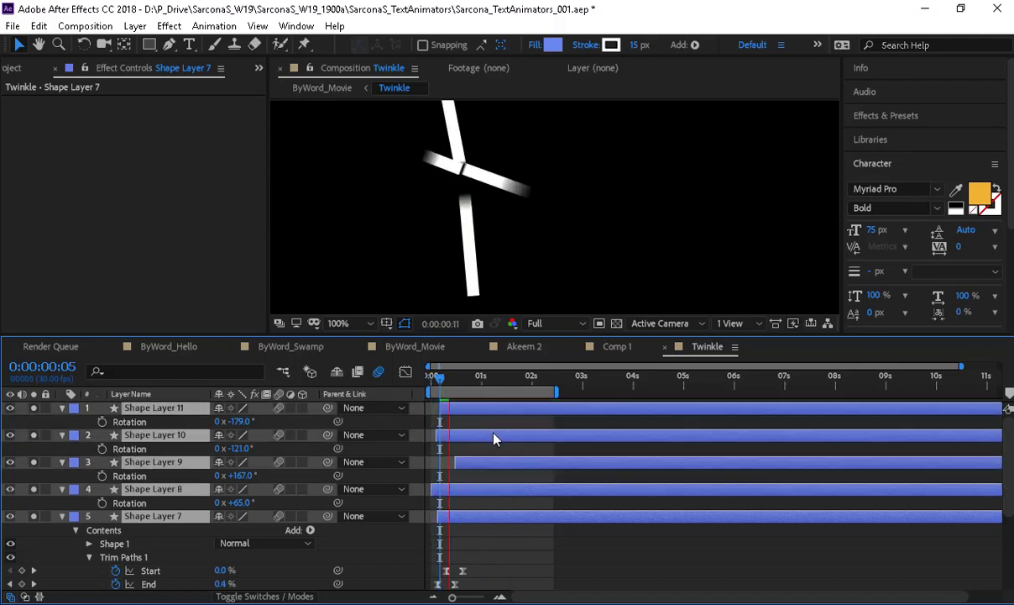
key(space)
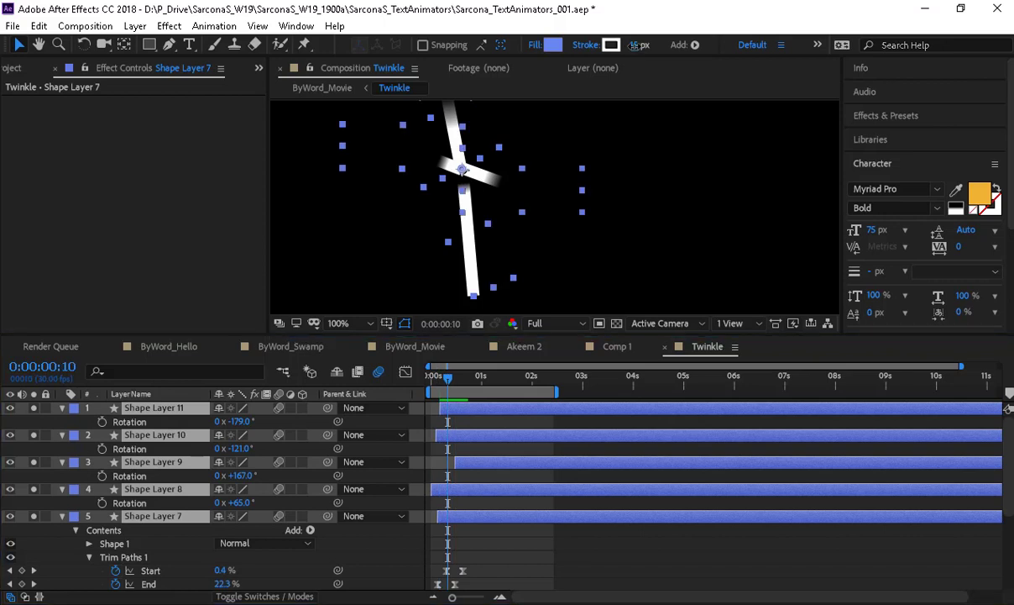
drag(634, 46, 626, 56)
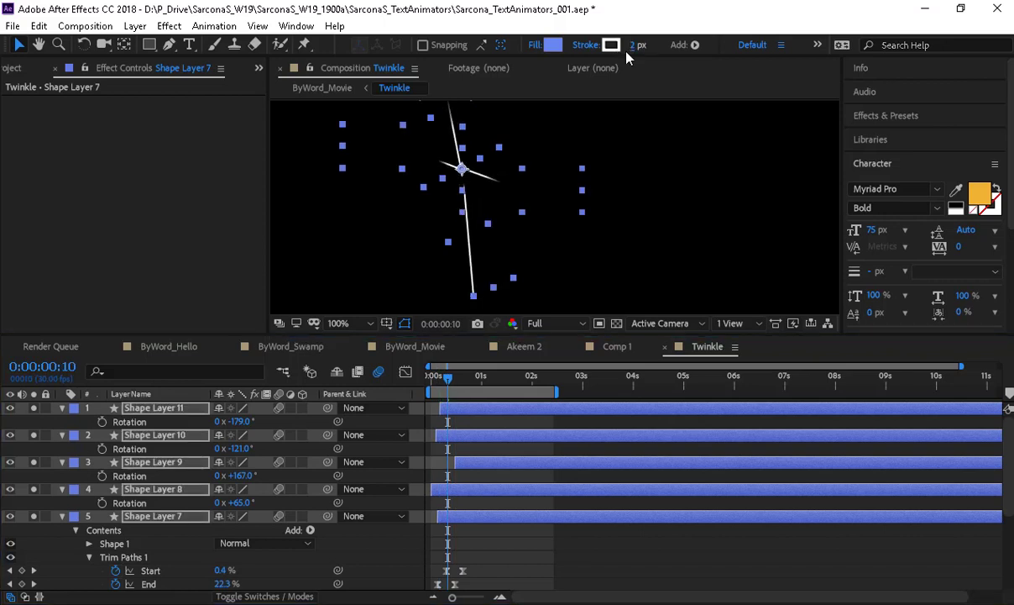
drag(447, 382, 430, 382)
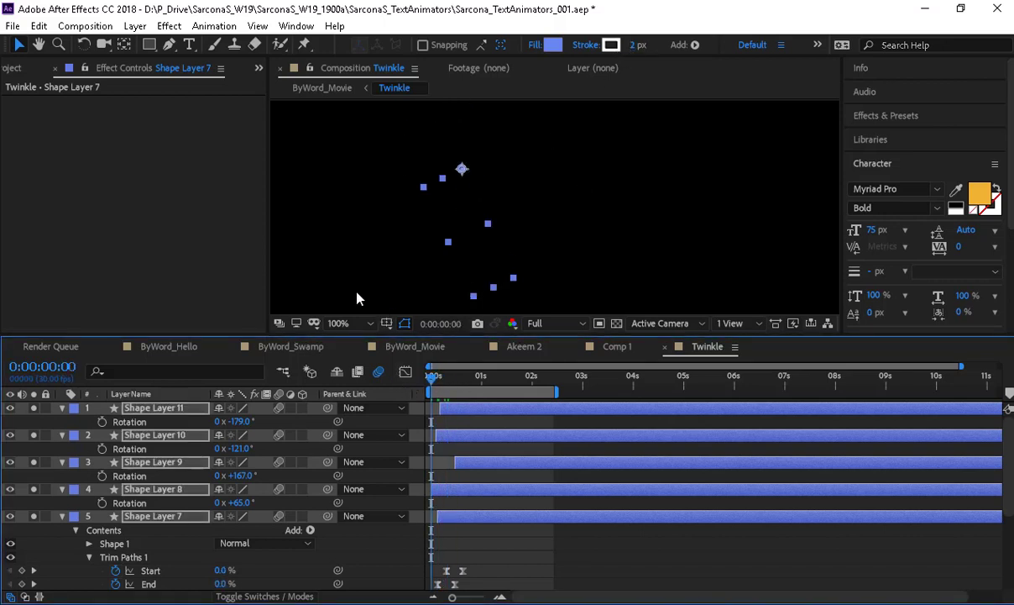
click(357, 296)
key(space)
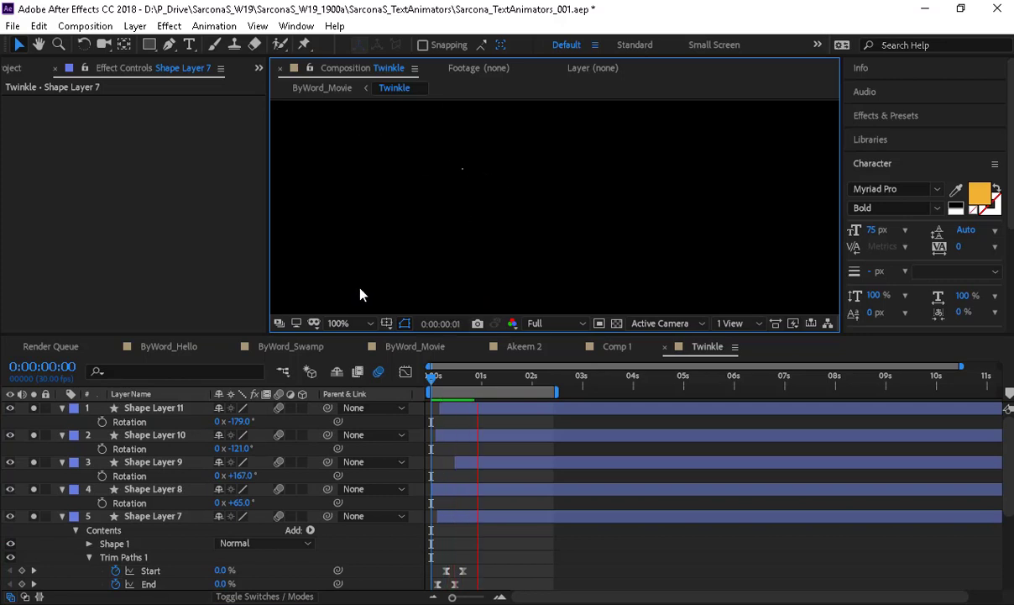
- Start Shape Layer 9 slightly earlier and replay Twinkle from the start
drag(492, 466, 479, 467)
key(Home)
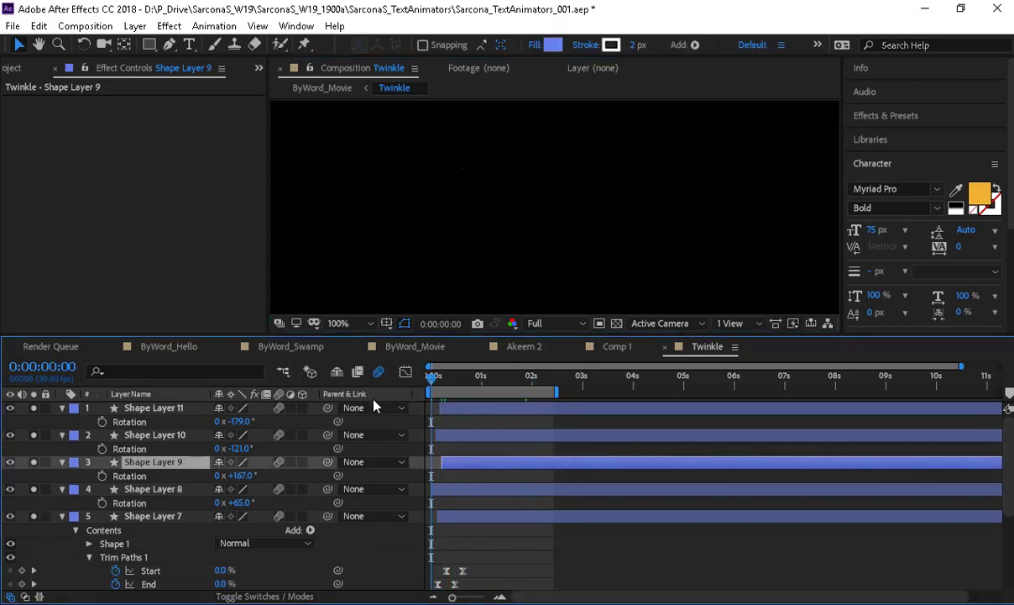
key(space)
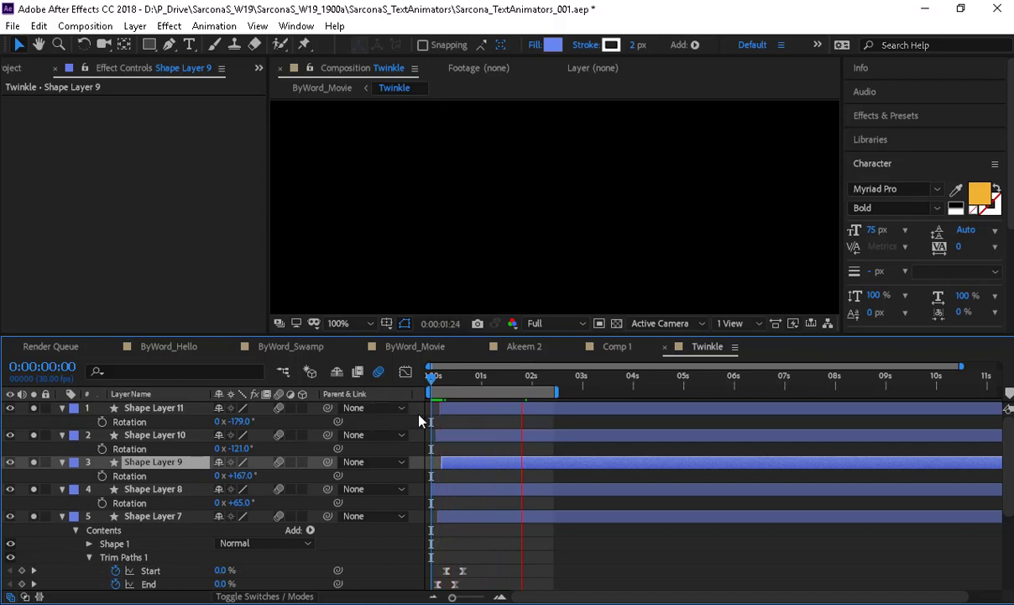
key(space)
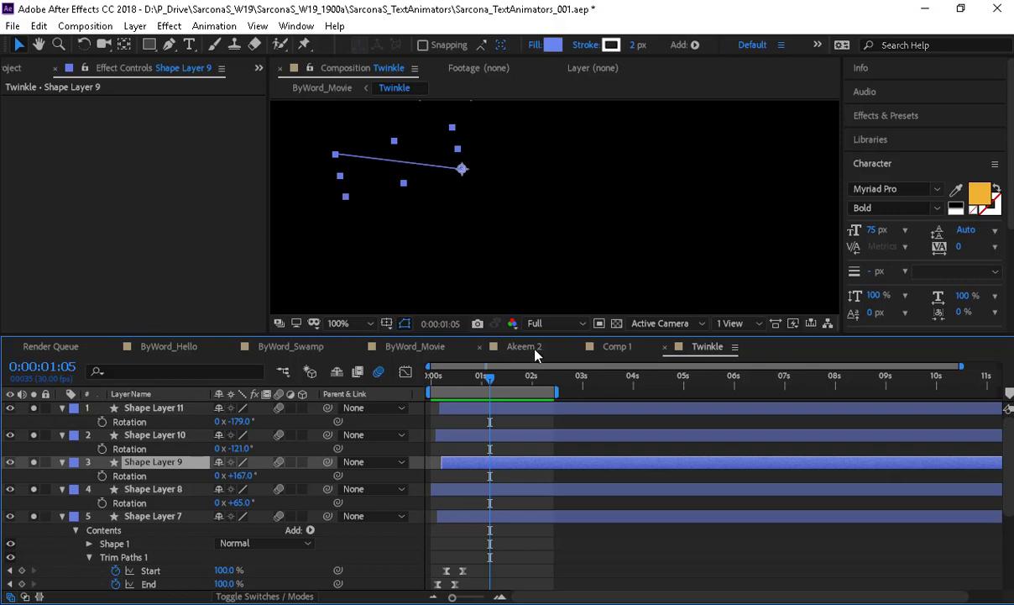
- Preview the twinkle inside ByWord_Movie from 0:00:03:14, then return to Twinkle
click(415, 346)
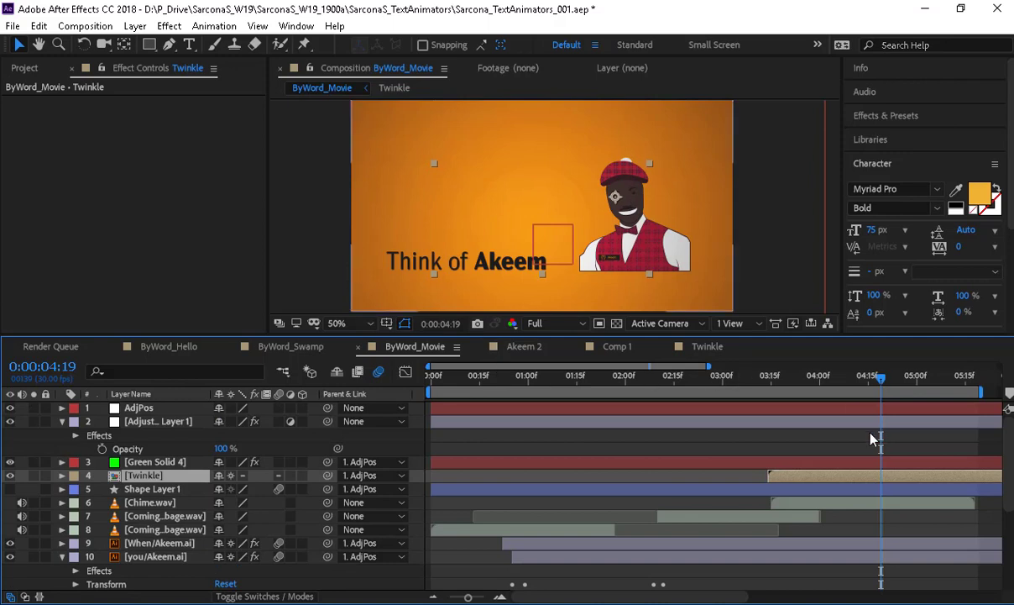
click(768, 376)
key(space)
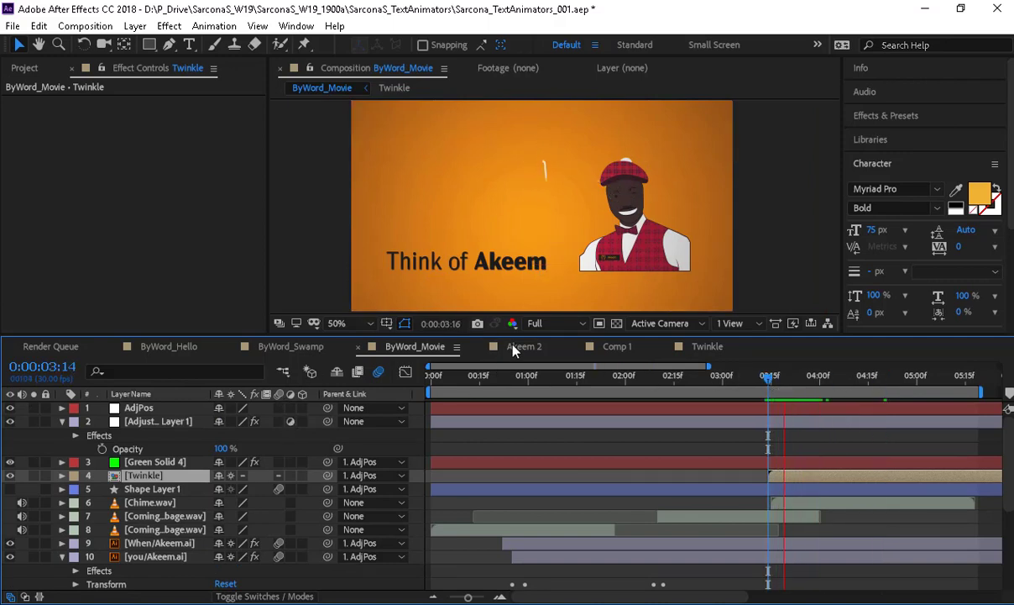
click(706, 347)
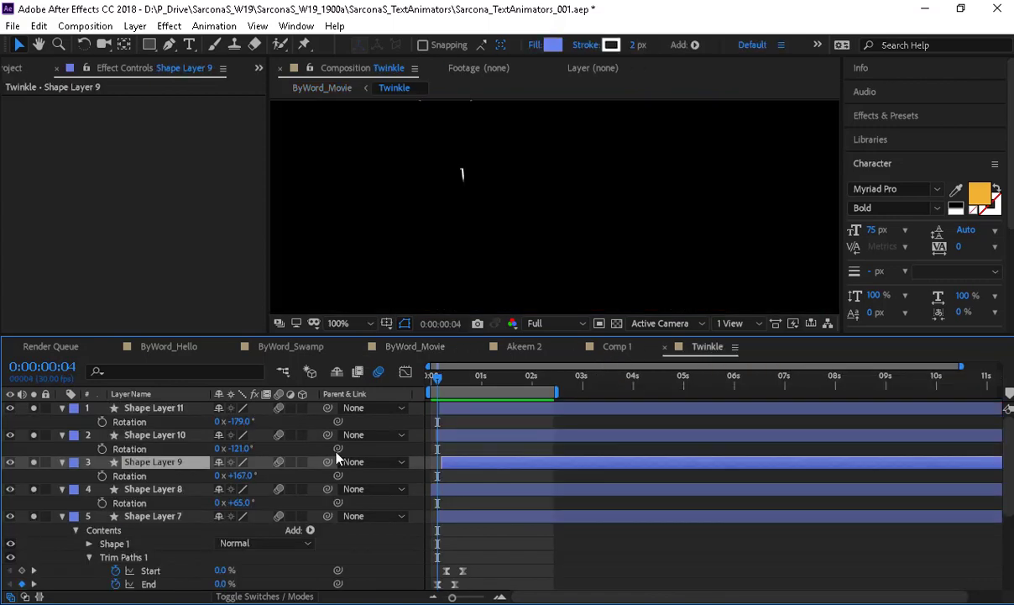
- Delete Shape Layers 11 through 7 from the Twinkle comp
click(160, 410)
scroll(178, 505, down, 1)
shift+click(179, 478)
key(Delete)
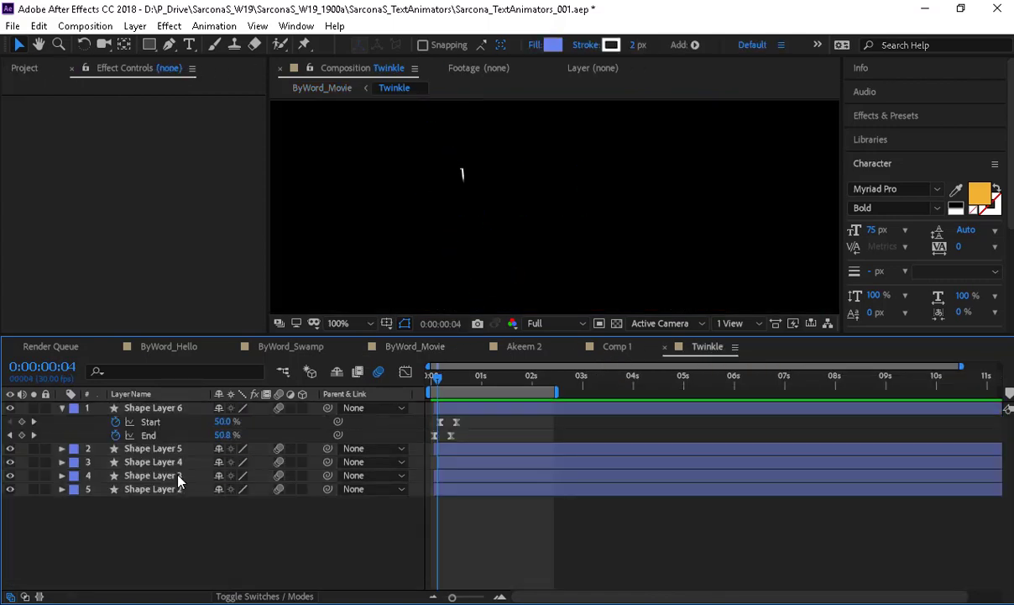
- Preview the Akeem 2 comp, then switch back to ByWord_Movie
click(533, 349)
key(space)
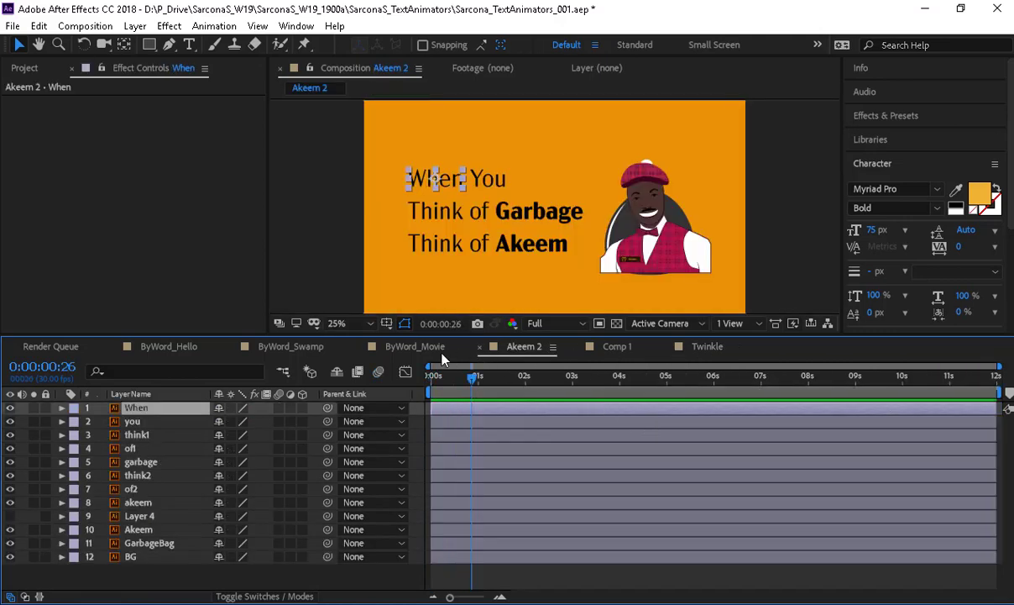
click(420, 347)
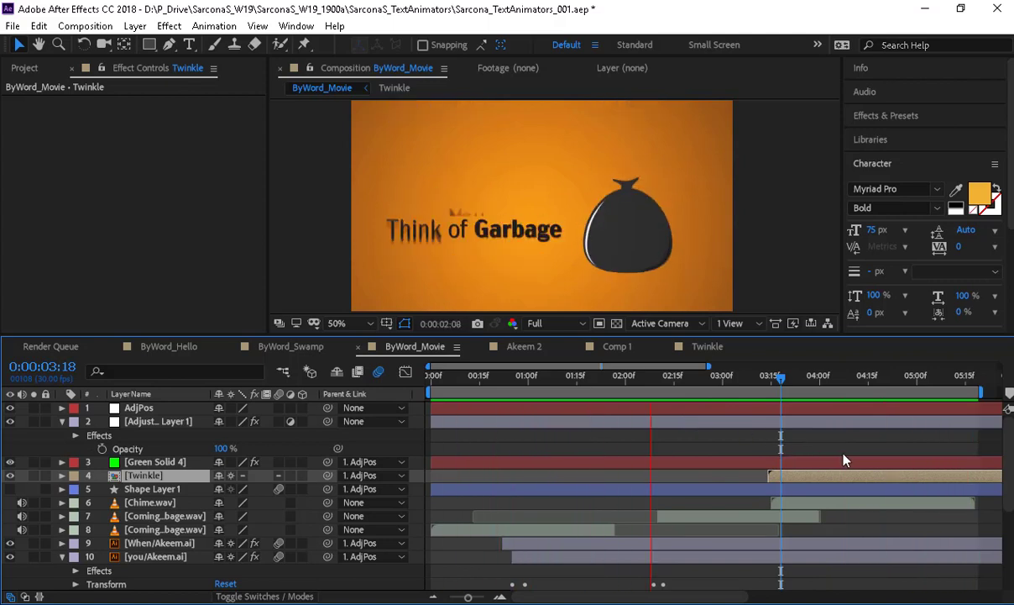
key(space)
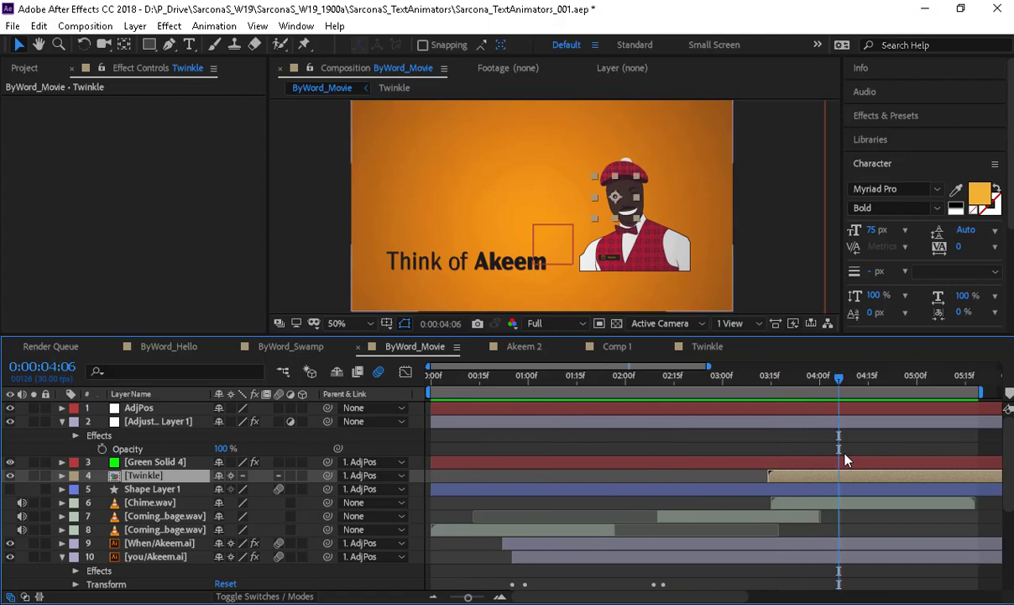
- Open ByWord_Swamp and preview its word-by-word swamp sentence
click(297, 348)
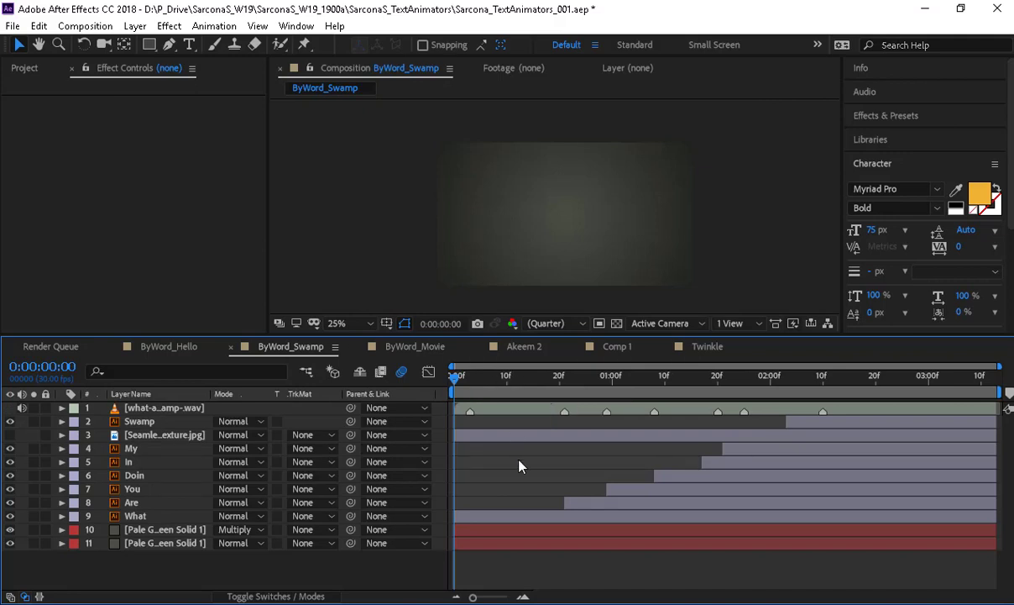
key(space)
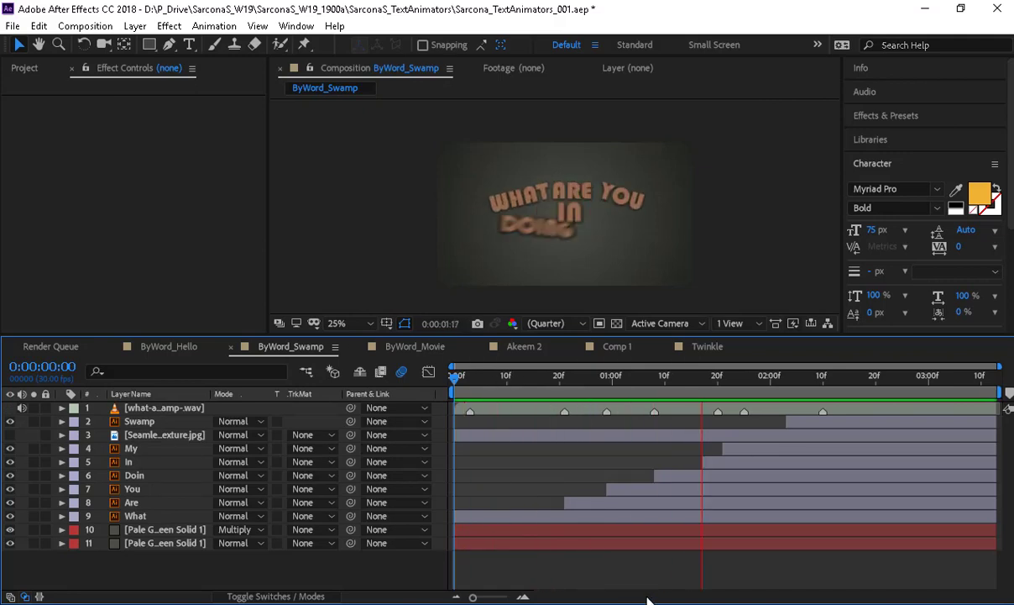
key(space)
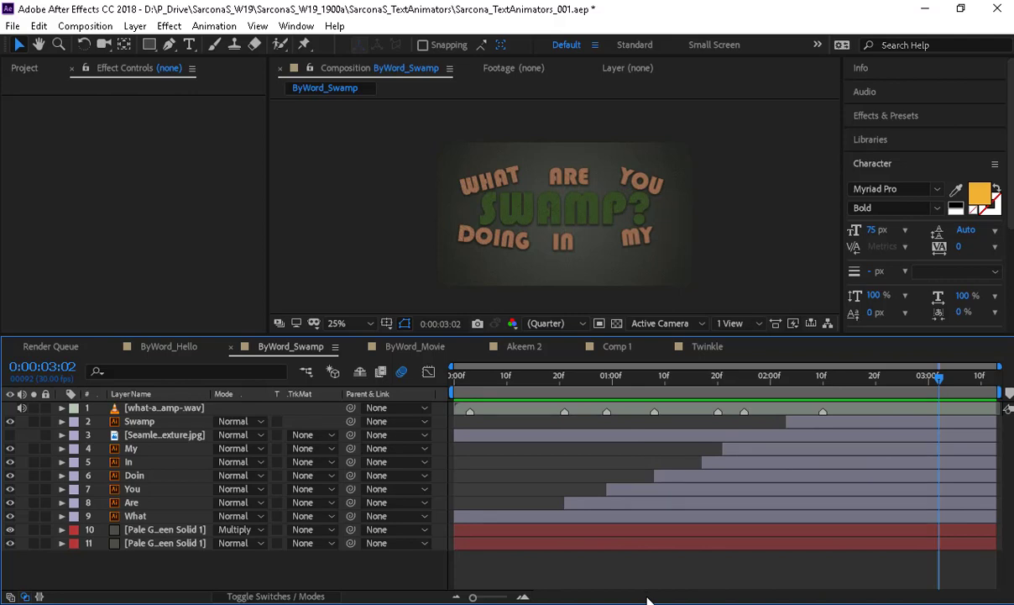
- Inspect the effects on the My, In, Doin, You, Are and What layers, selecting What's Texturize
click(143, 449)
click(144, 464)
click(137, 475)
click(137, 488)
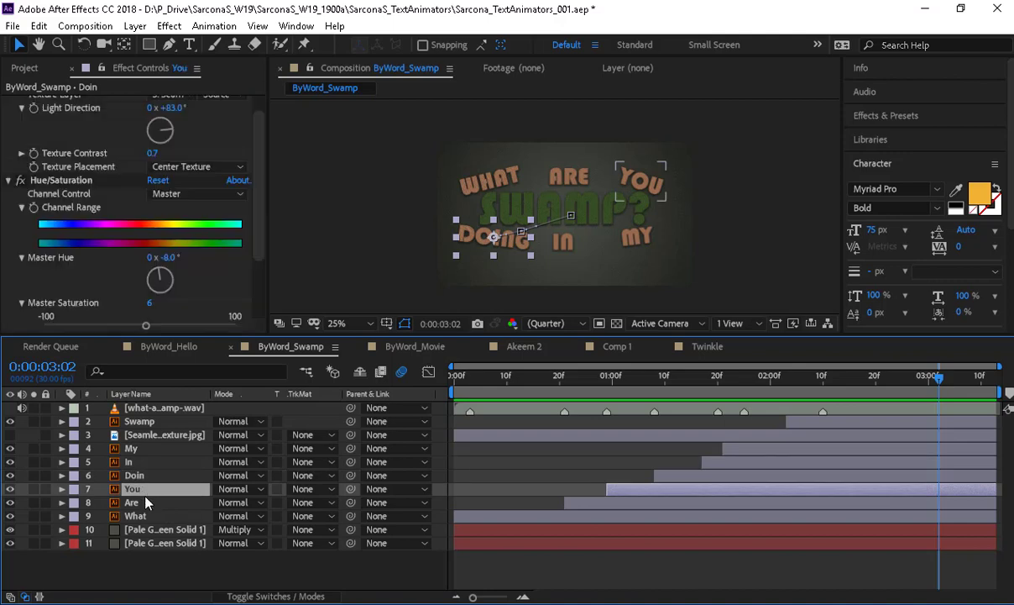
click(139, 503)
click(144, 516)
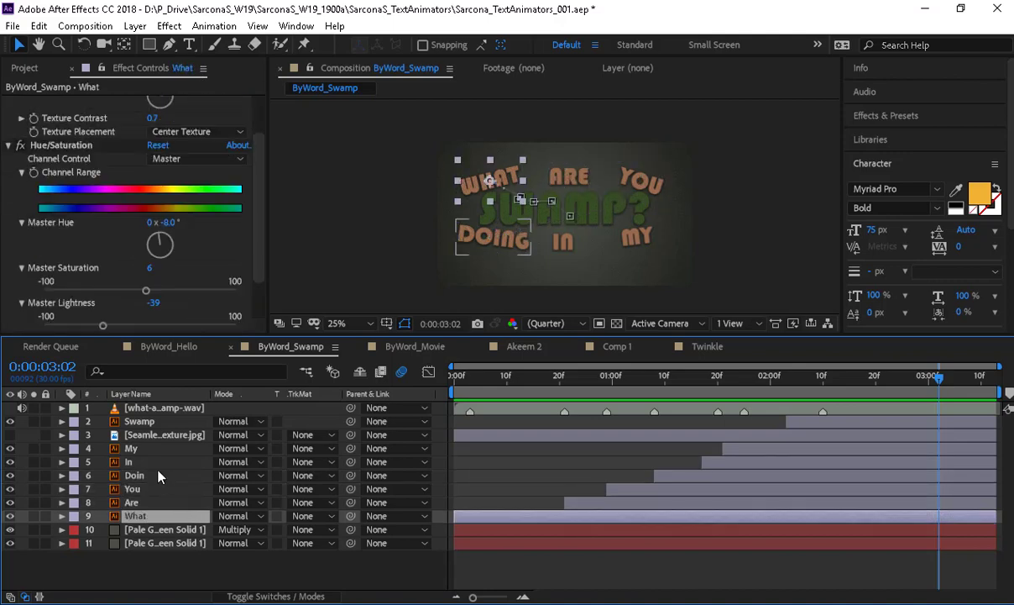
scroll(449, 178, up, 4)
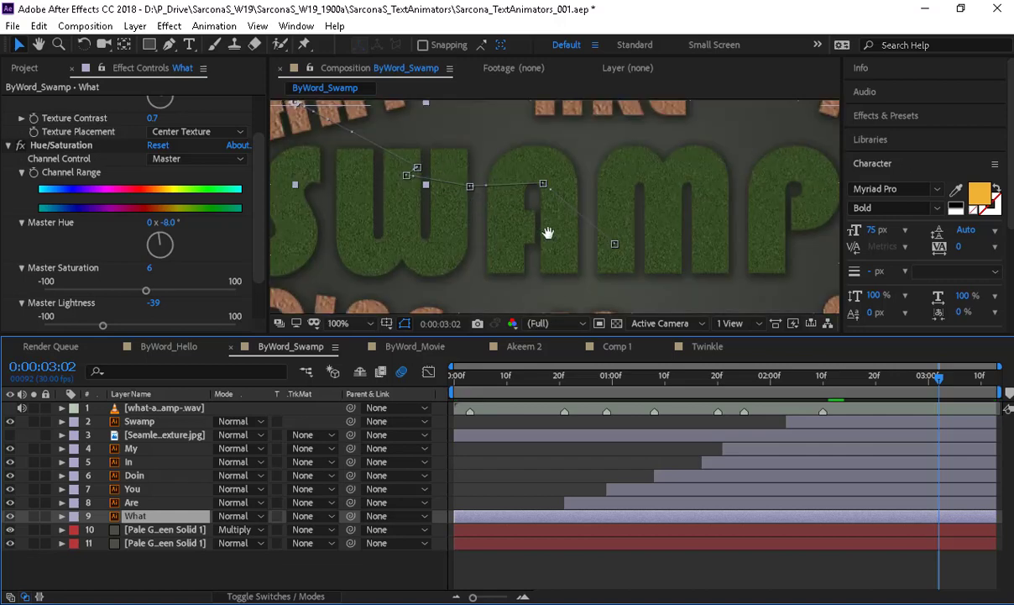
scroll(139, 201, up, 2)
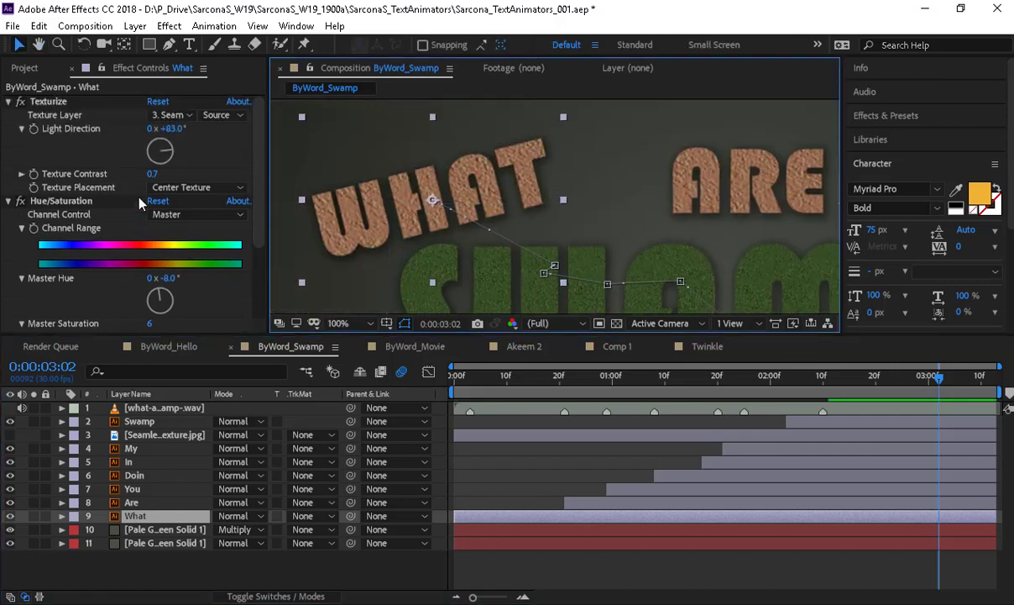
click(50, 102)
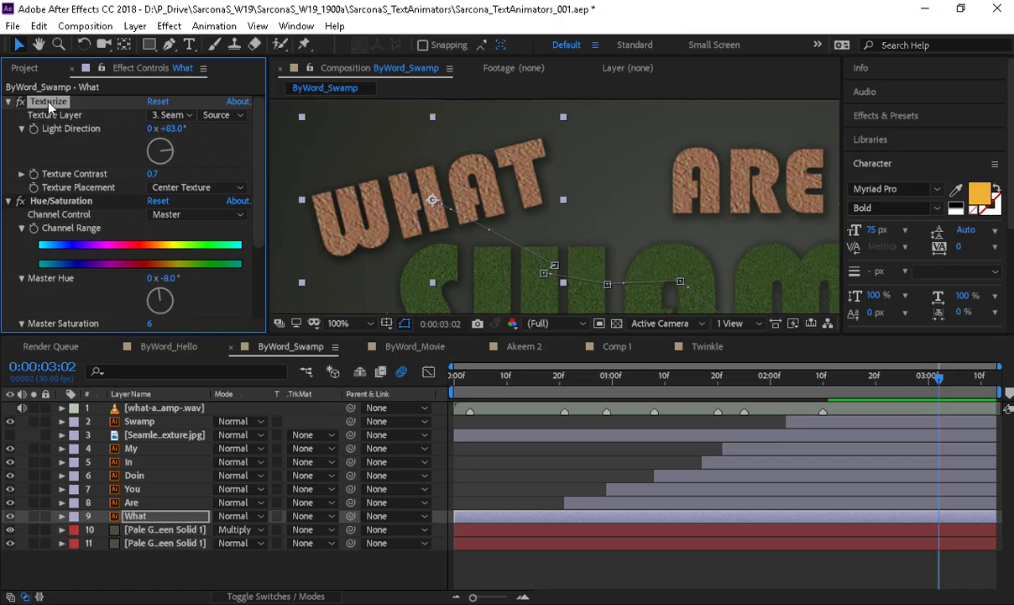
- On What's Texturize, keep the texture layer, restore Light Direction 83° and set Contrast 0.6
click(10, 435)
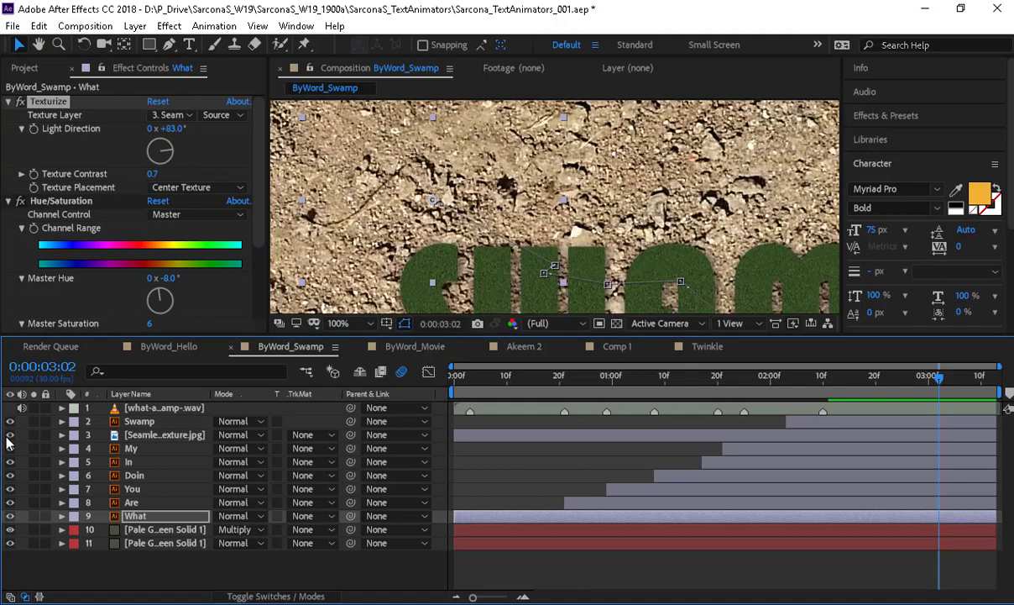
click(10, 435)
click(168, 114)
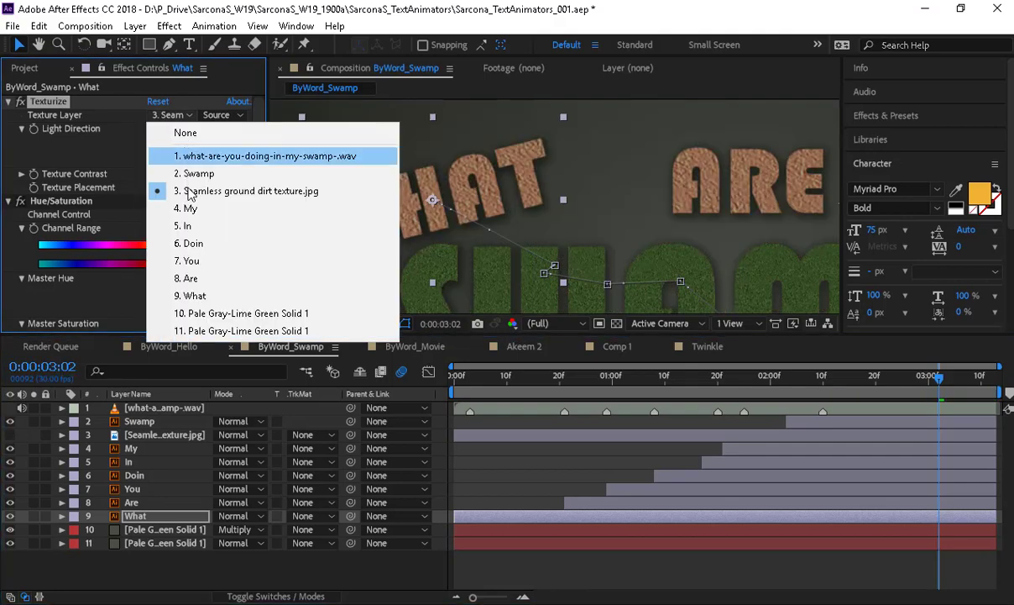
click(101, 160)
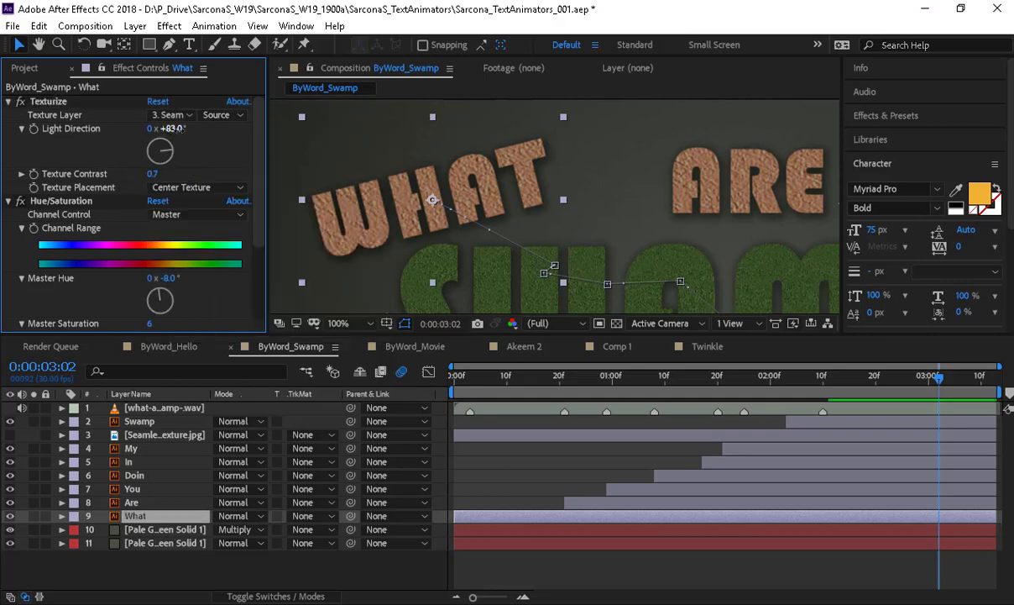
drag(180, 139, 170, 132)
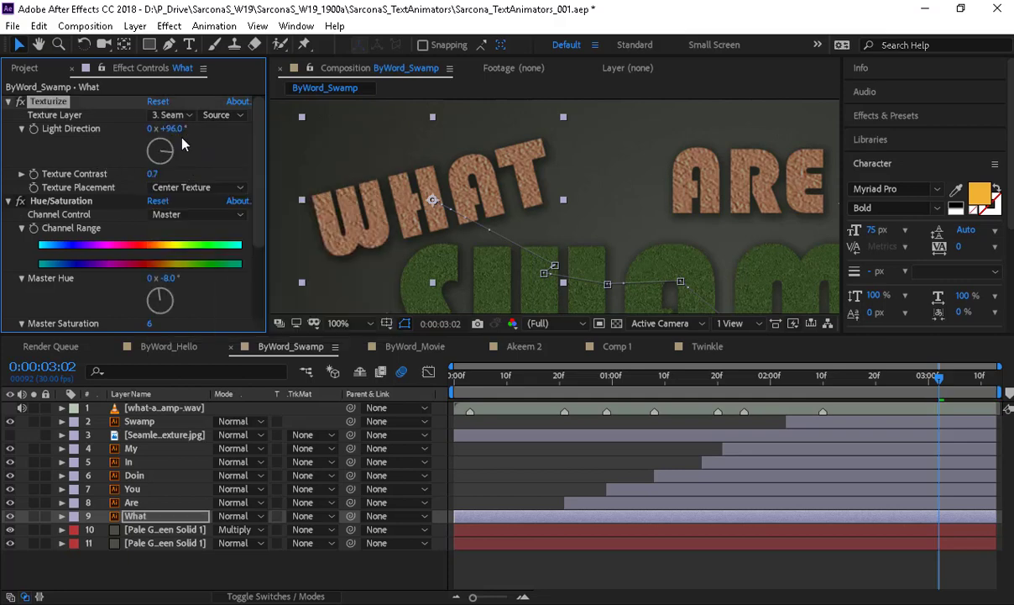
drag(150, 173, 113, 185)
scroll(546, 204, down, 2)
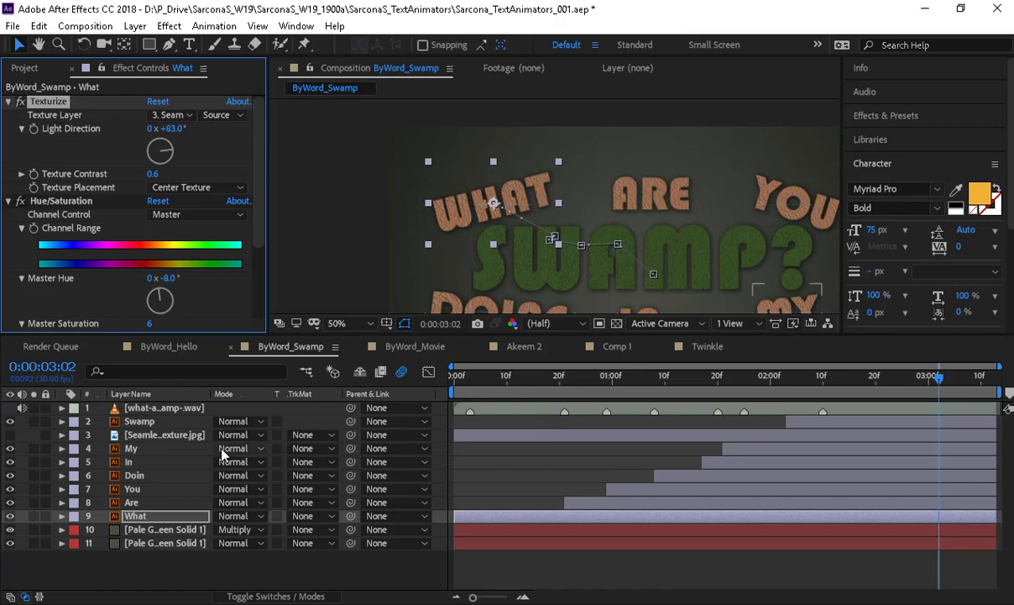
click(187, 450)
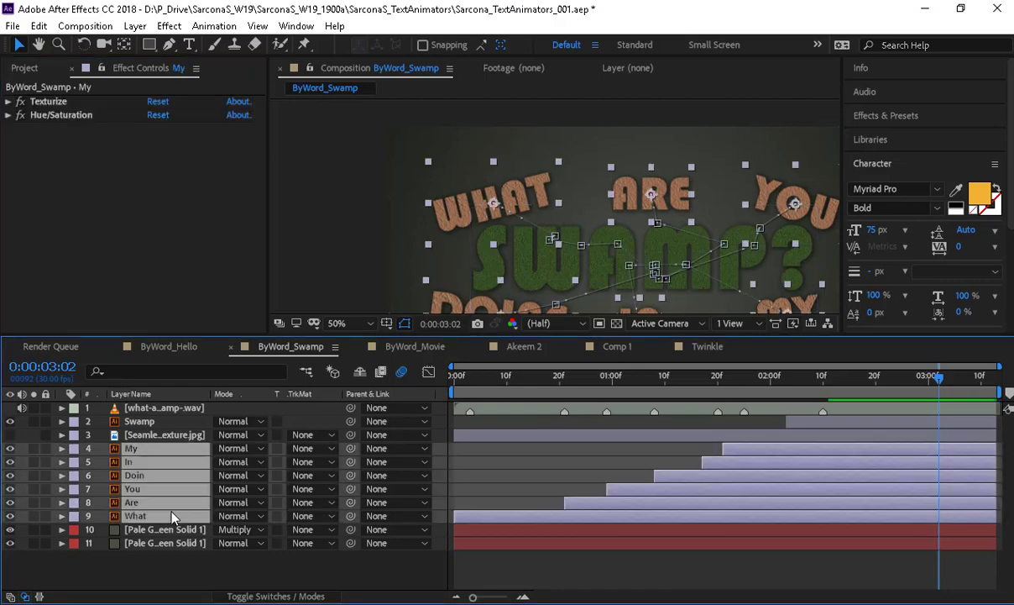
key(u)
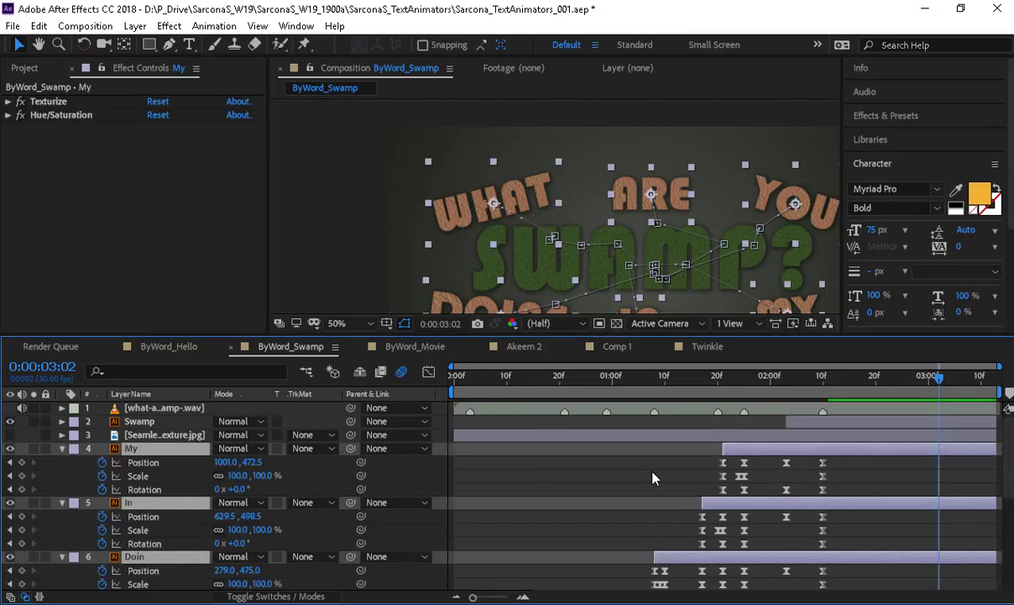
scroll(615, 444, down, 5)
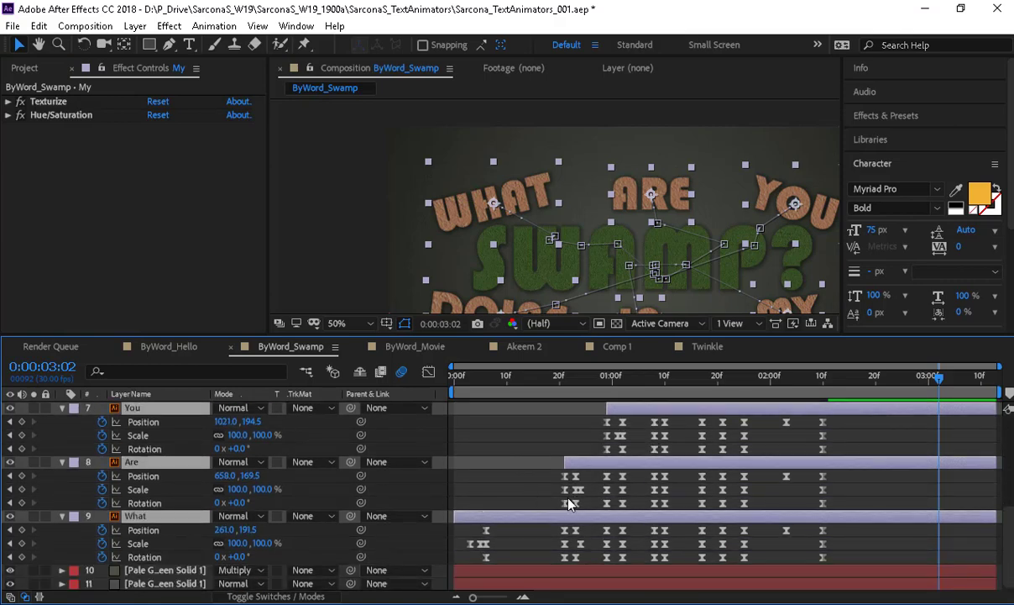
click(522, 520)
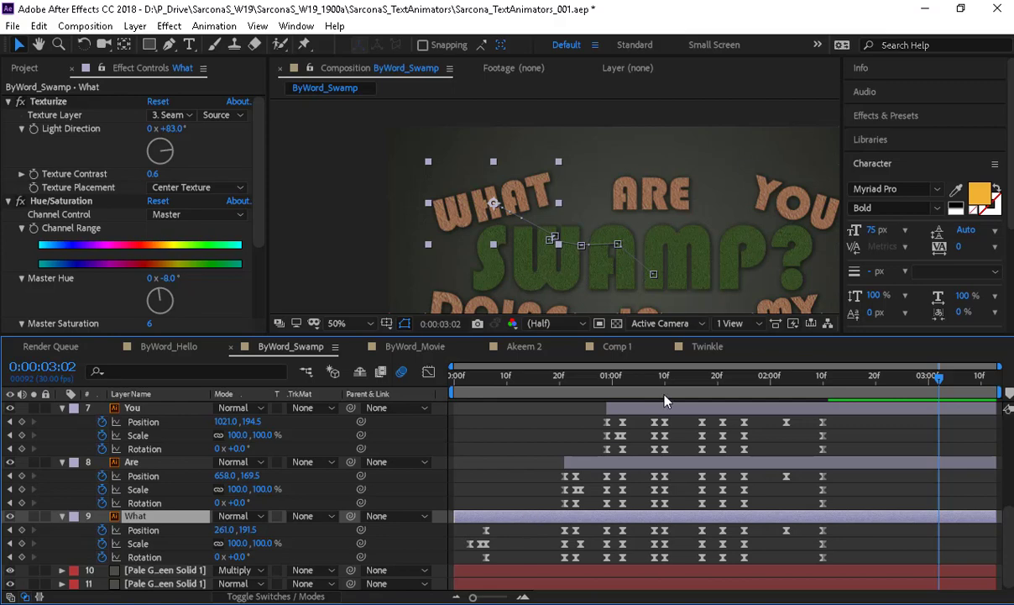
key(space)
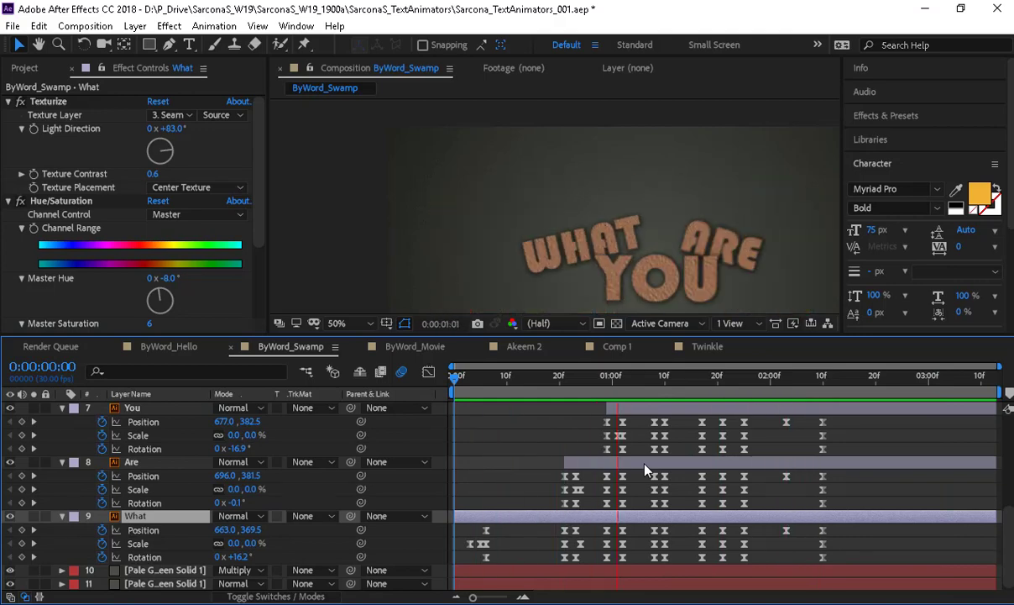
key(space)
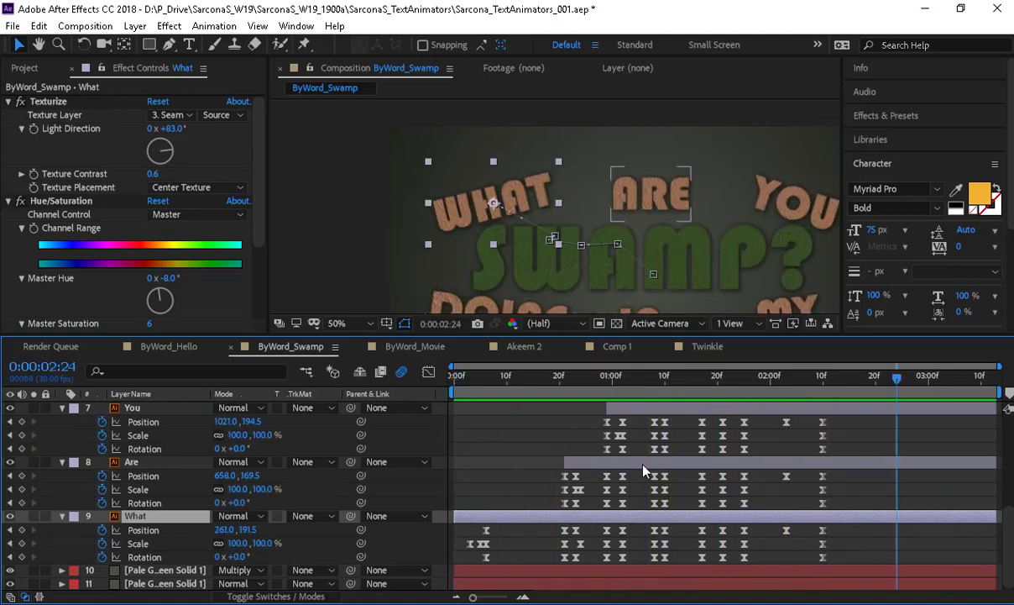
click(506, 377)
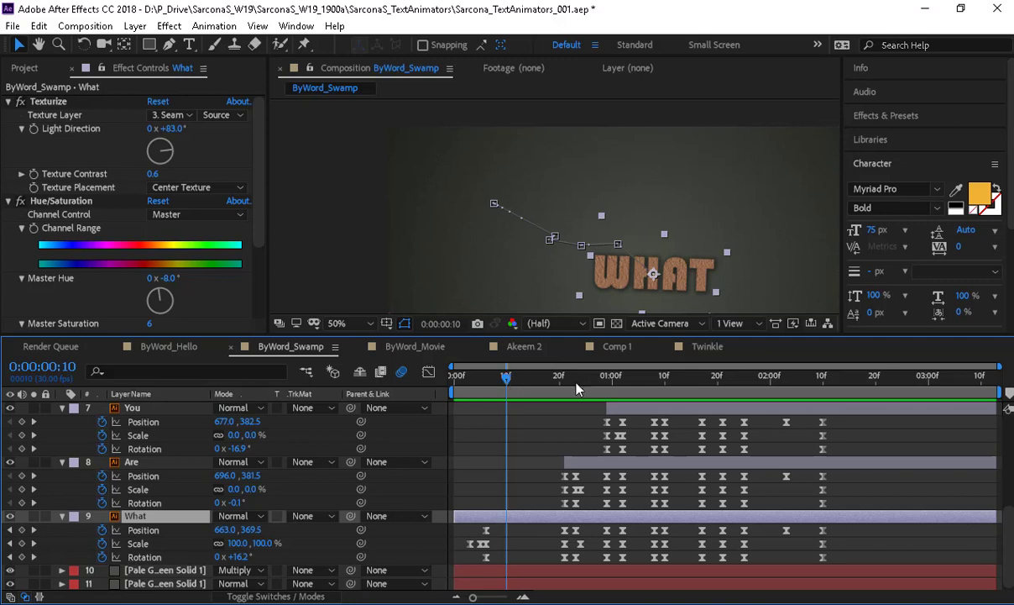
scroll(819, 420, up, 5)
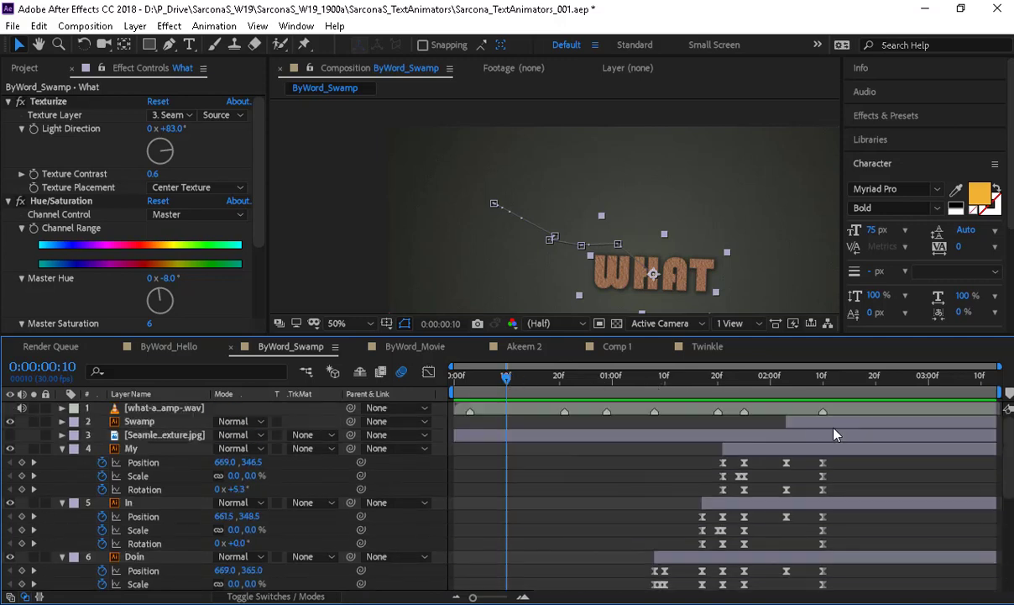
click(812, 426)
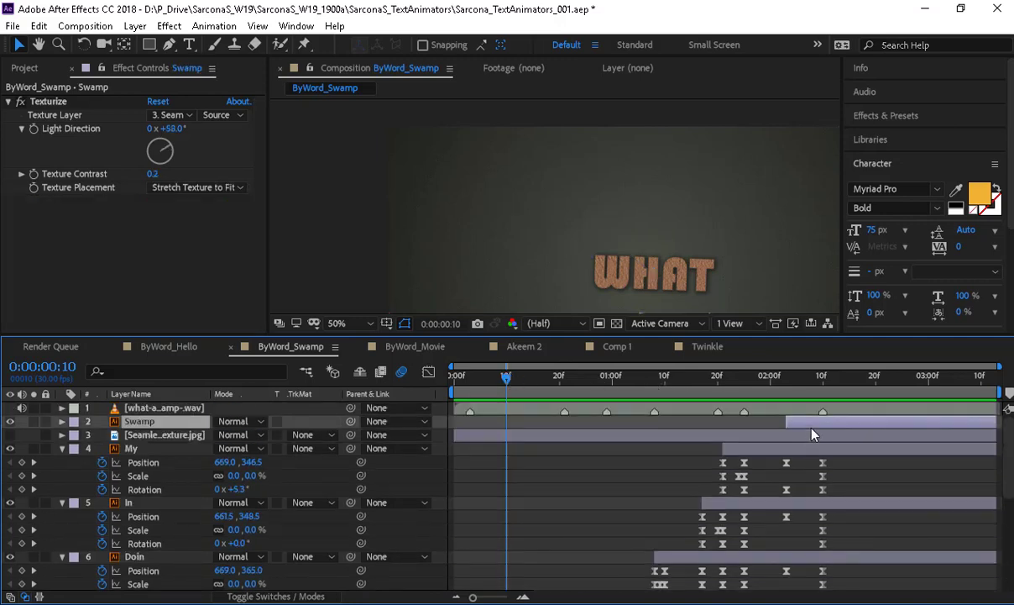
key(u)
mouse_move(811, 388)
mouse_down()
mouse_move(791, 386)
mouse_move(824, 396)
mouse_up()
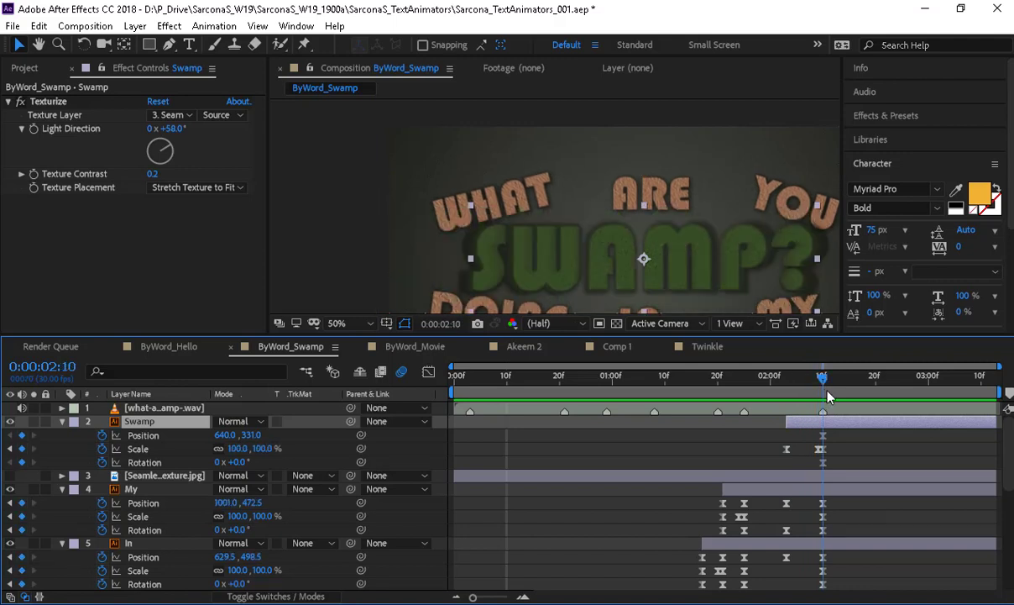
drag(812, 396, 834, 401)
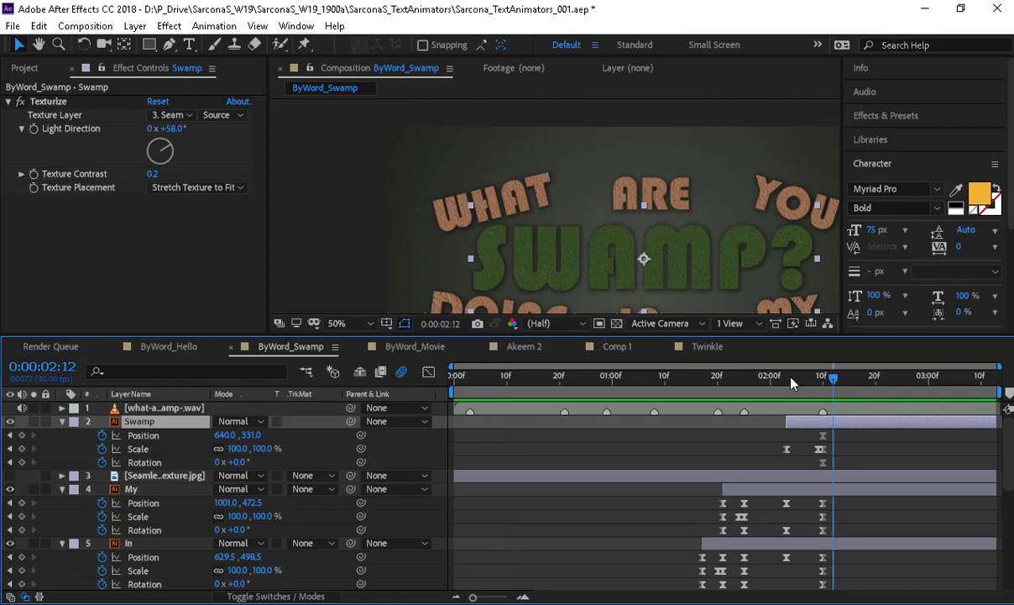
drag(791, 383, 849, 406)
scroll(838, 451, down, 6)
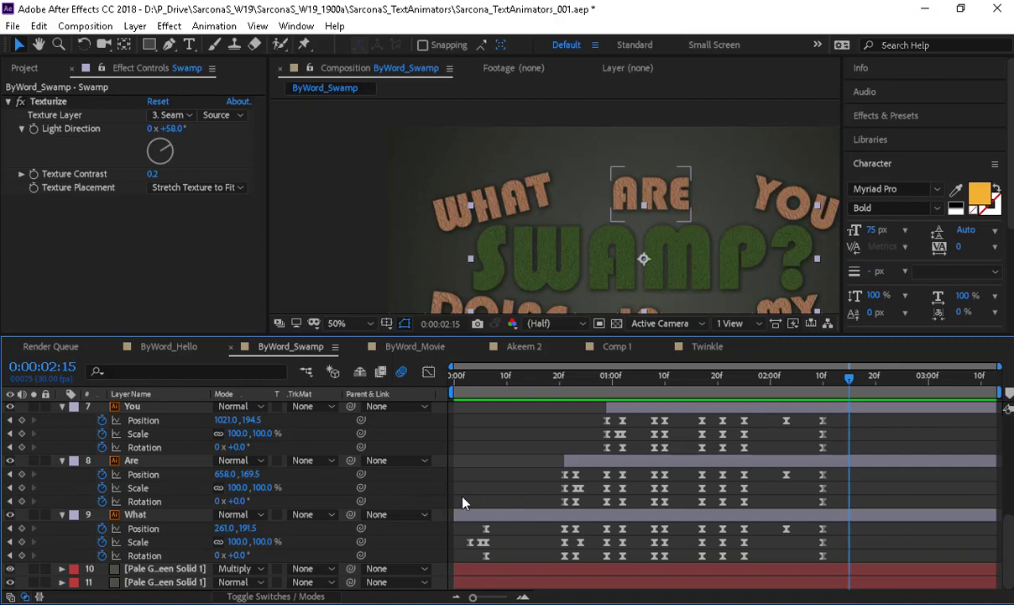
scroll(523, 225, down, 2)
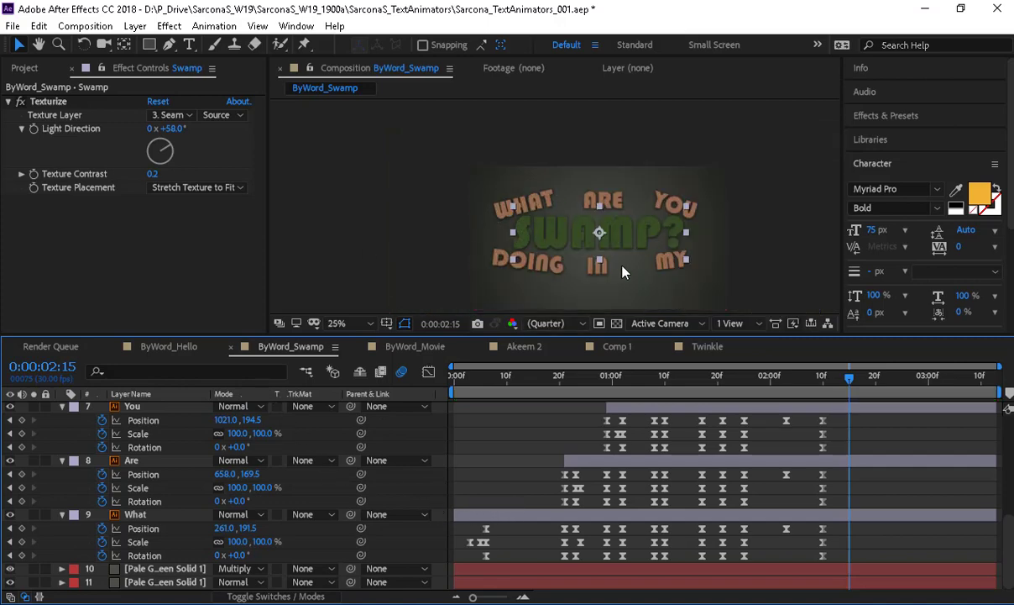
scroll(158, 507, up, 4)
scroll(159, 545, up, 3)
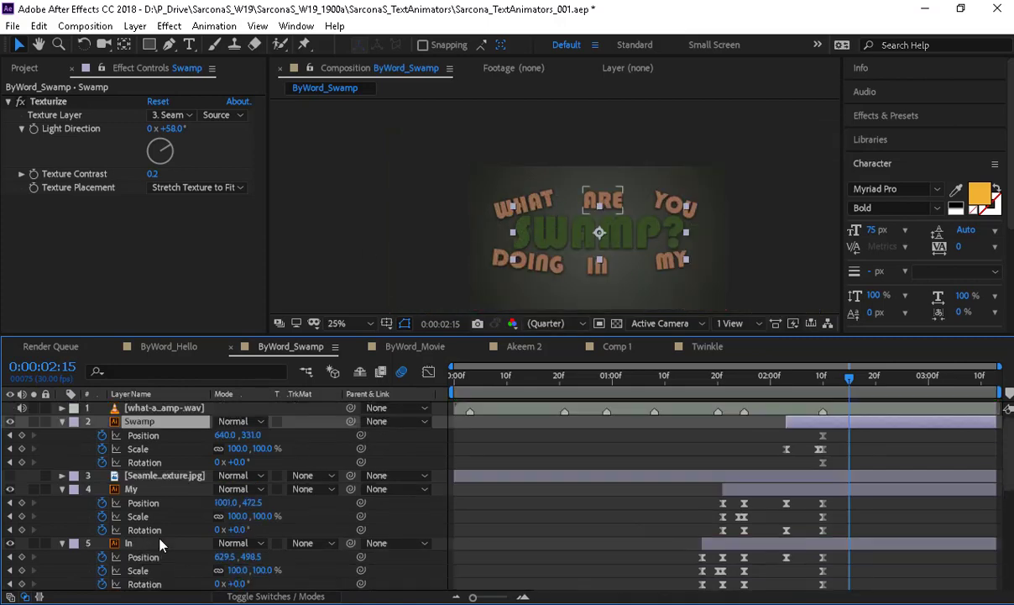
scroll(159, 545, down, 9)
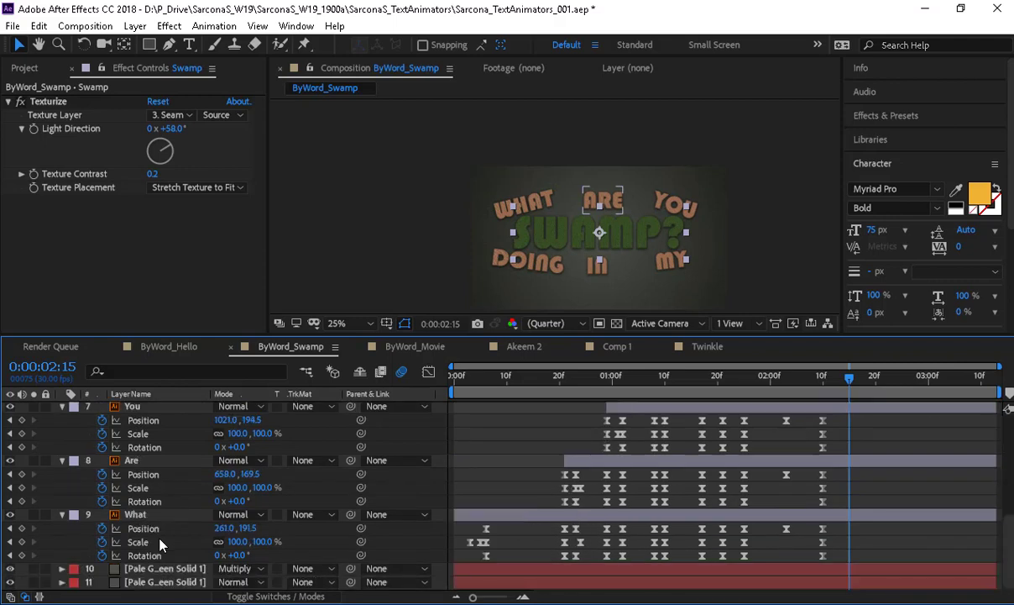
- Compare the pale green overlay solid on and off and check Green Solid 4 in ByWord_Movie
click(10, 568)
click(10, 568)
click(11, 569)
click(10, 568)
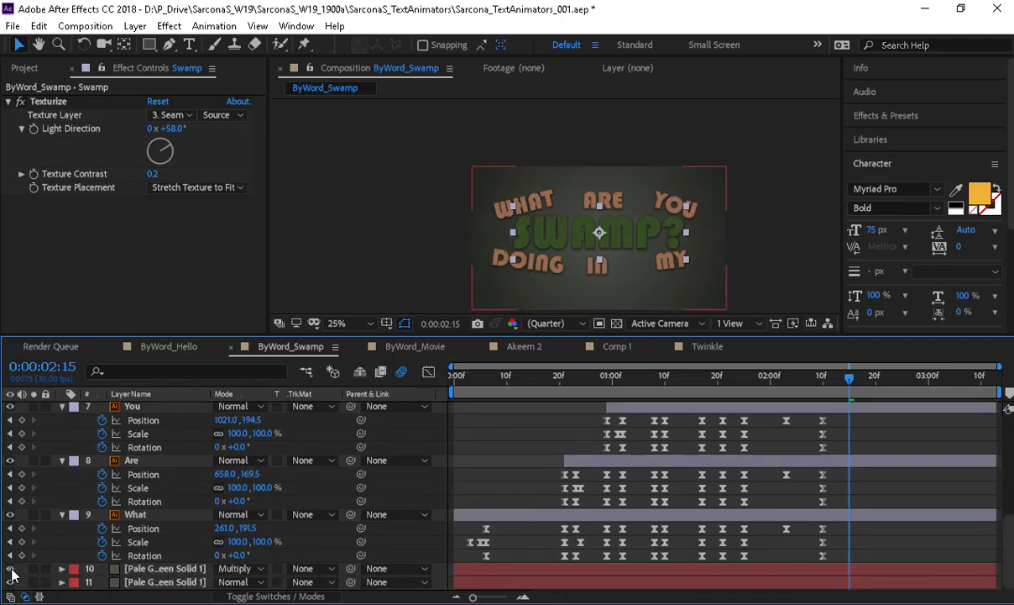
click(424, 347)
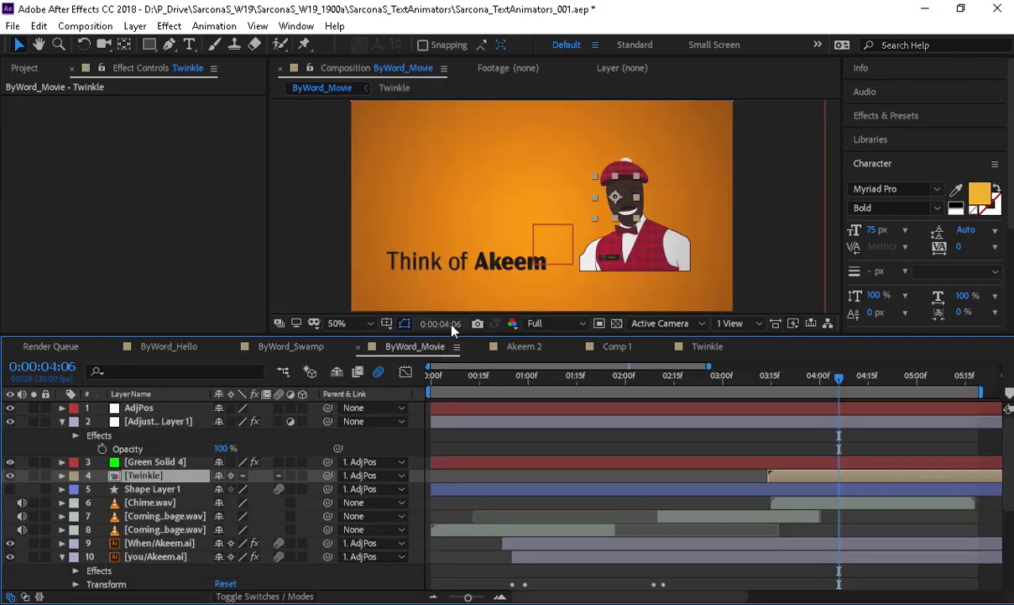
click(168, 461)
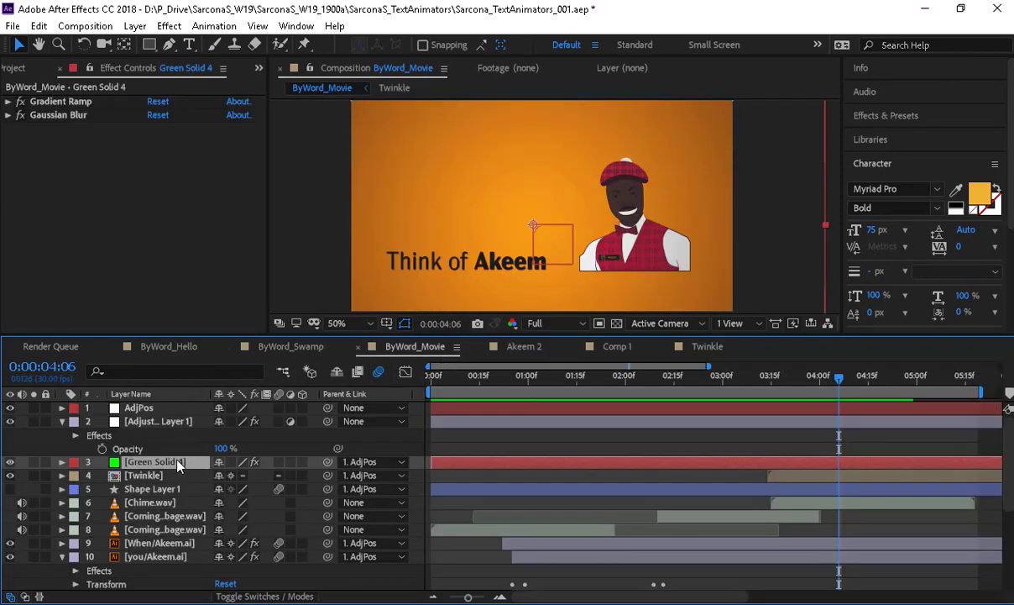
click(291, 346)
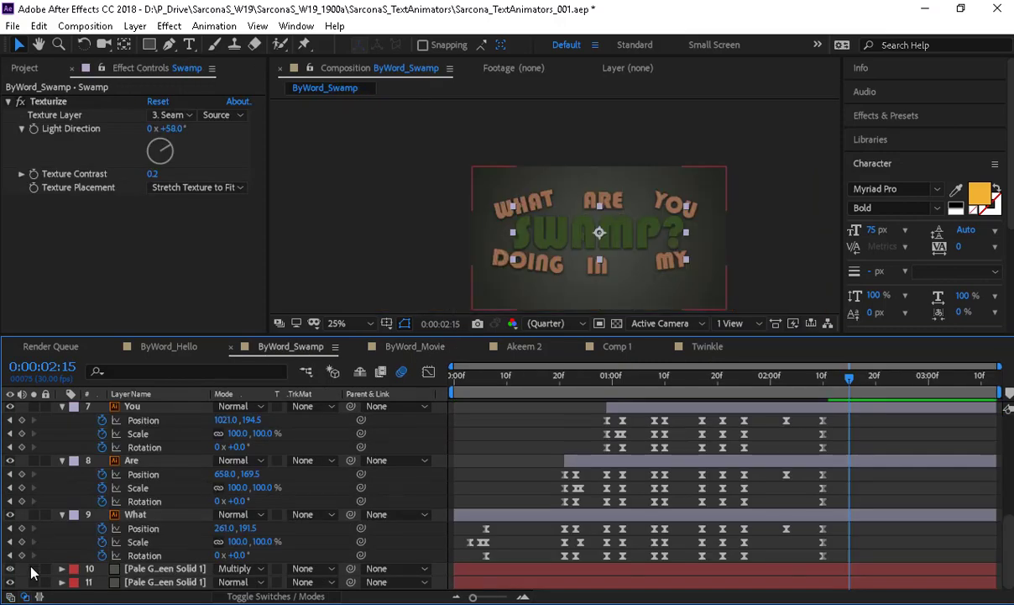
- Try moving the pale green solid to layer 2, undo it, and go to ByWord_Hello
click(167, 569)
scroll(173, 390, up, 6)
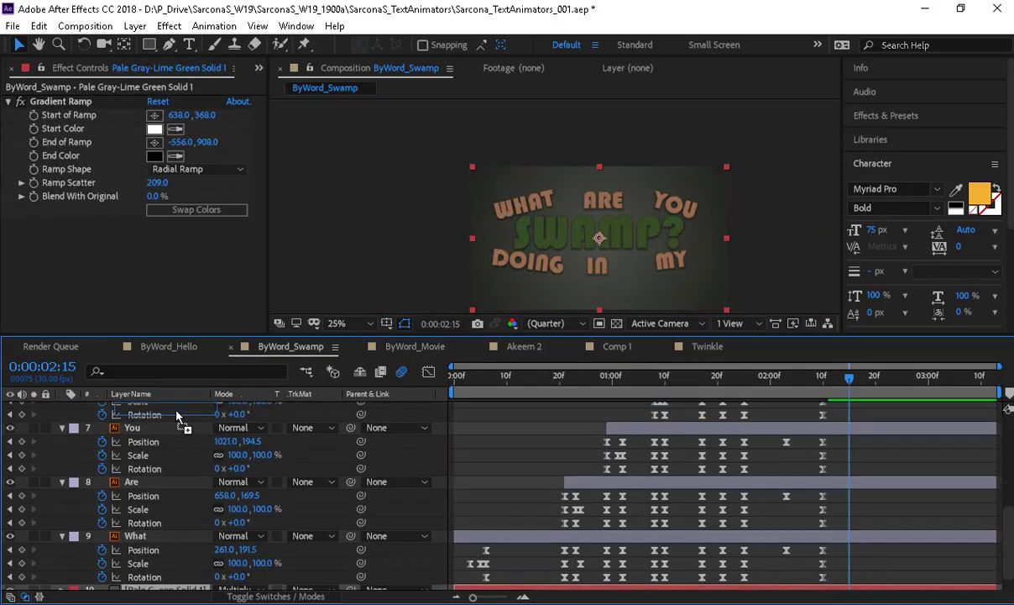
drag(176, 414, 177, 414)
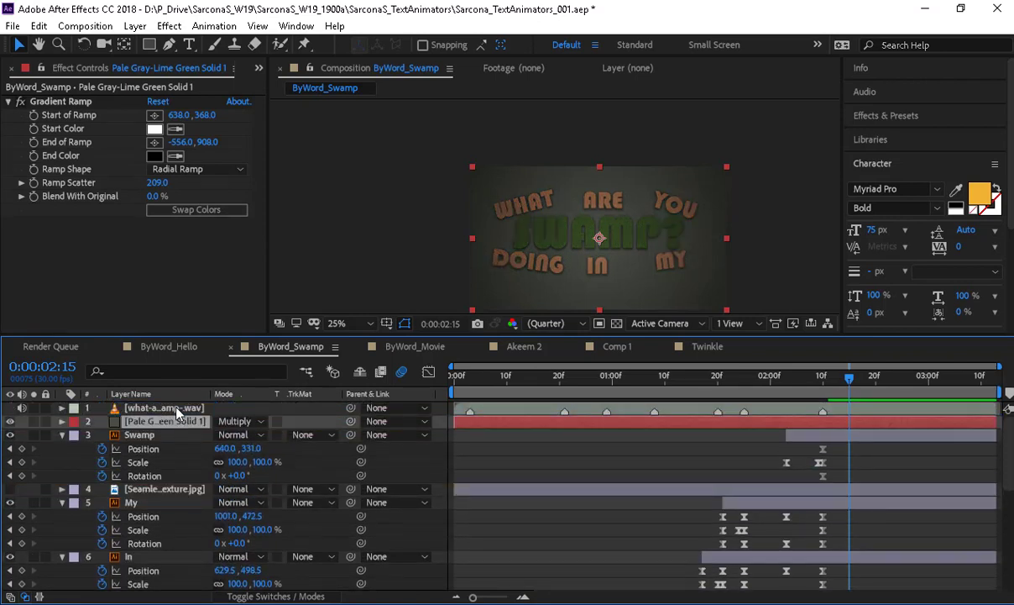
key(ctrl+z)
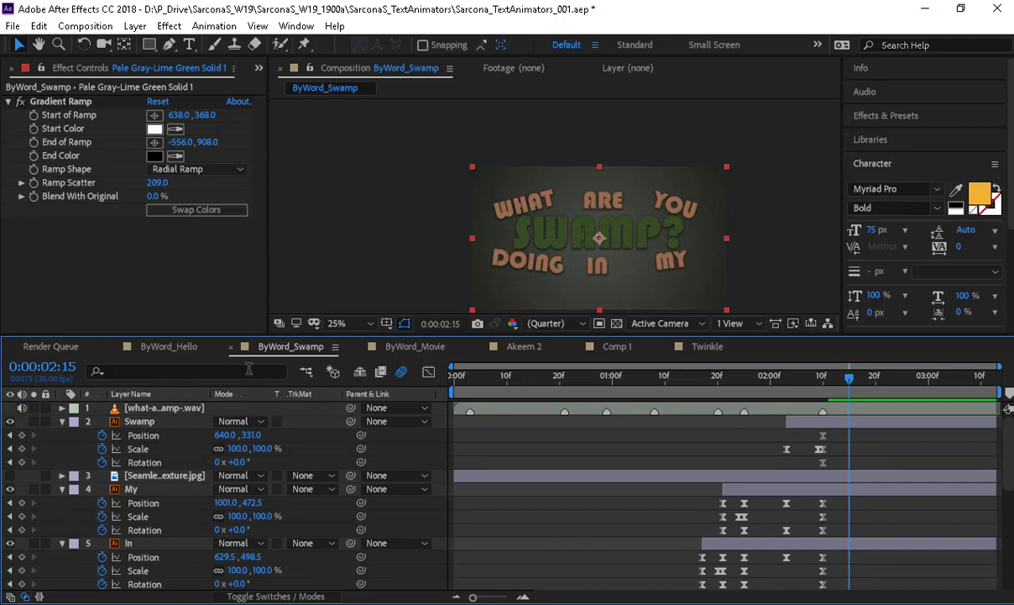
click(182, 351)
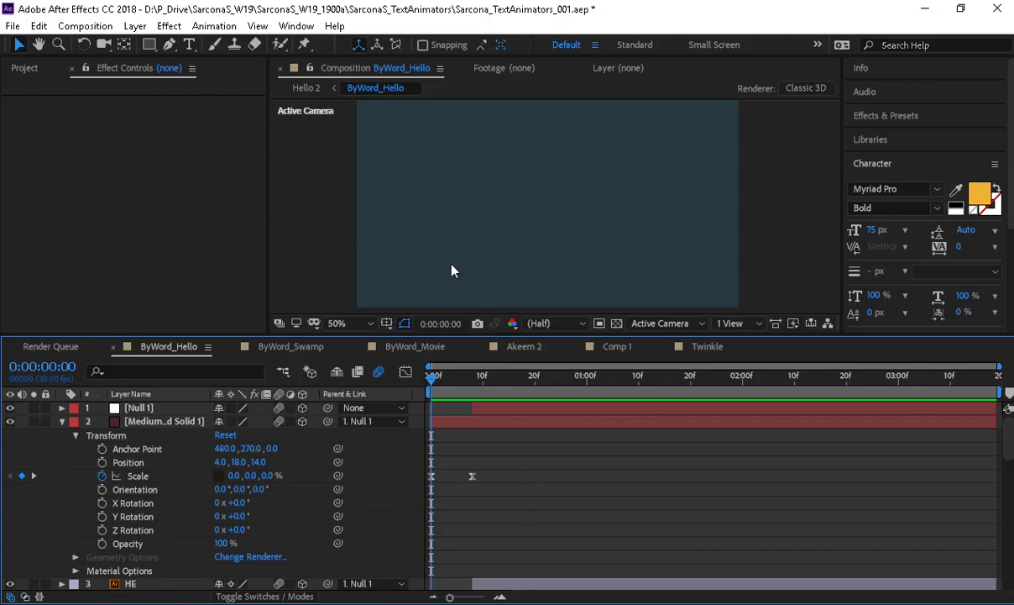
- Play ByWord_Hello through to OTHER SIDE at 2:21, view at 25%, then return to ByWord_Swamp
key(space)
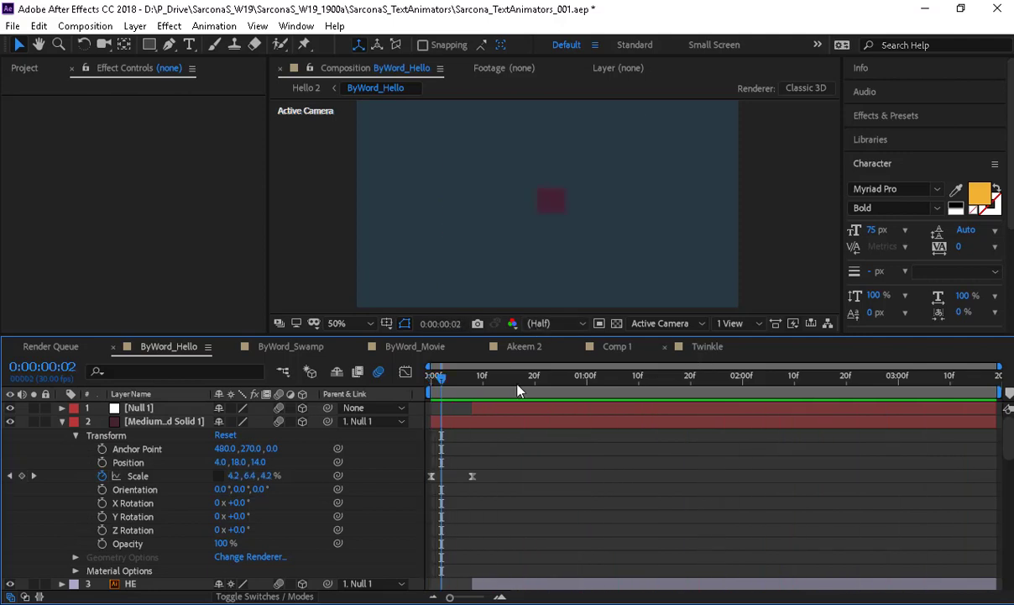
drag(561, 379, 852, 397)
key(comma)
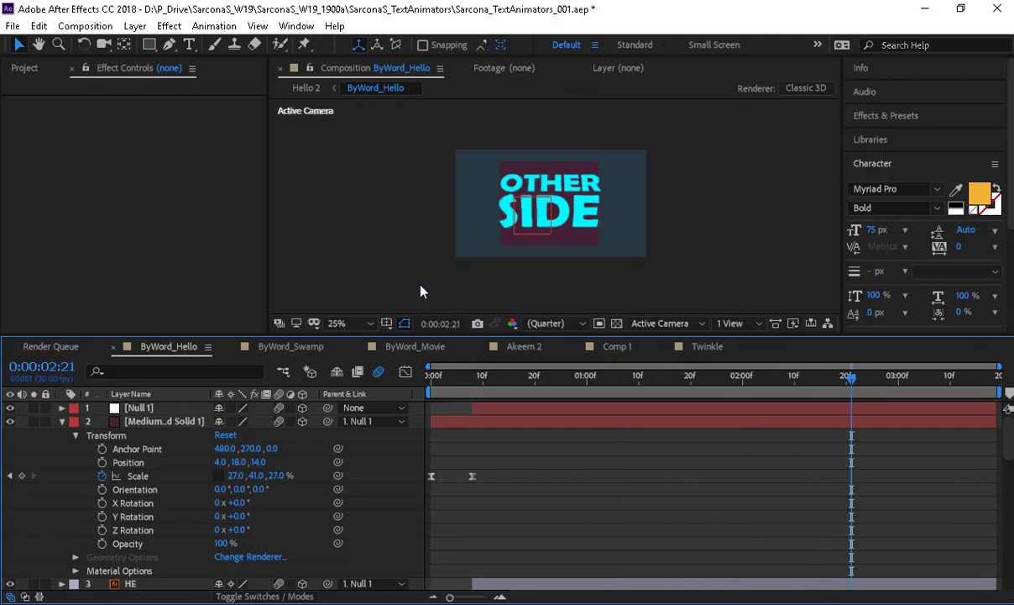
click(286, 347)
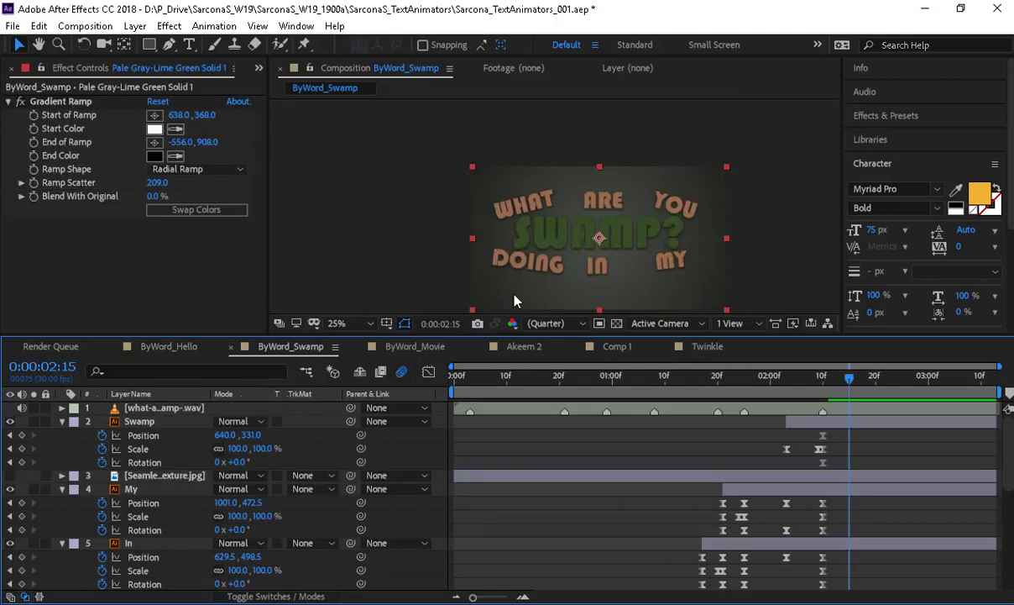
- Cycle through ByWord_Movie and Comp 1 to the Akeem 2 composition, then select its BG layer
click(420, 347)
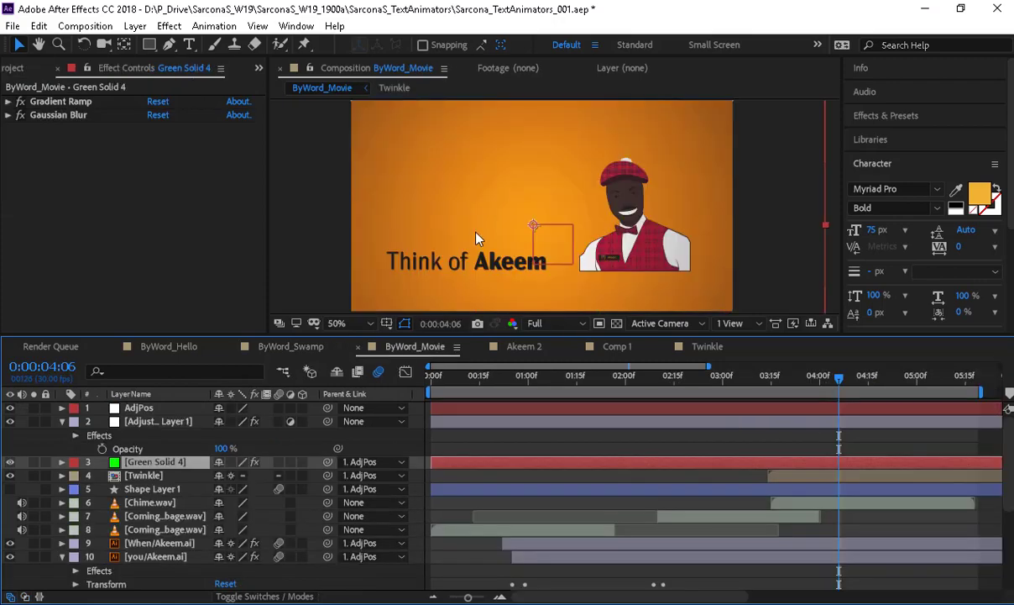
click(617, 346)
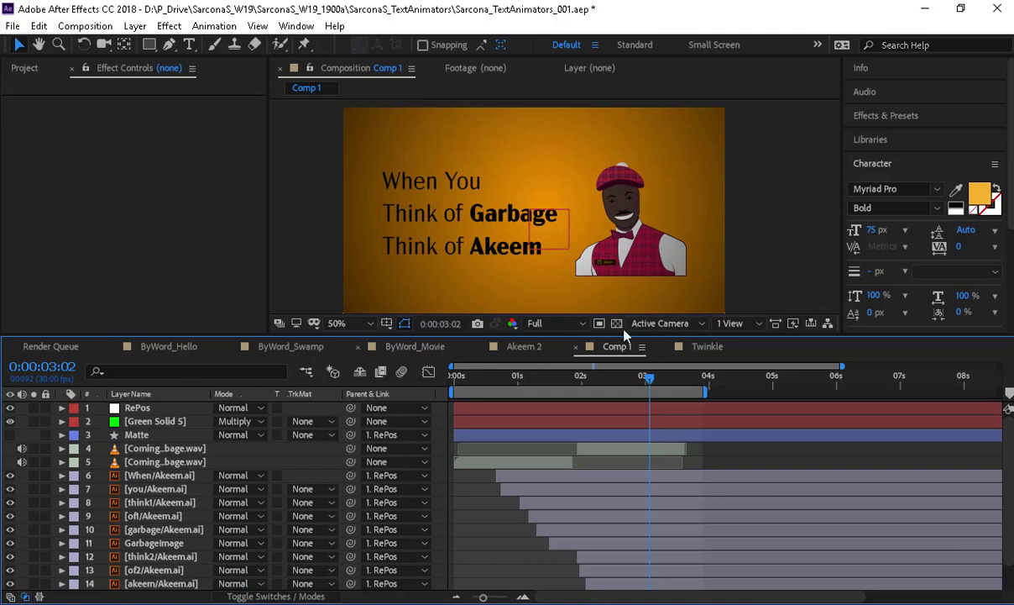
click(526, 347)
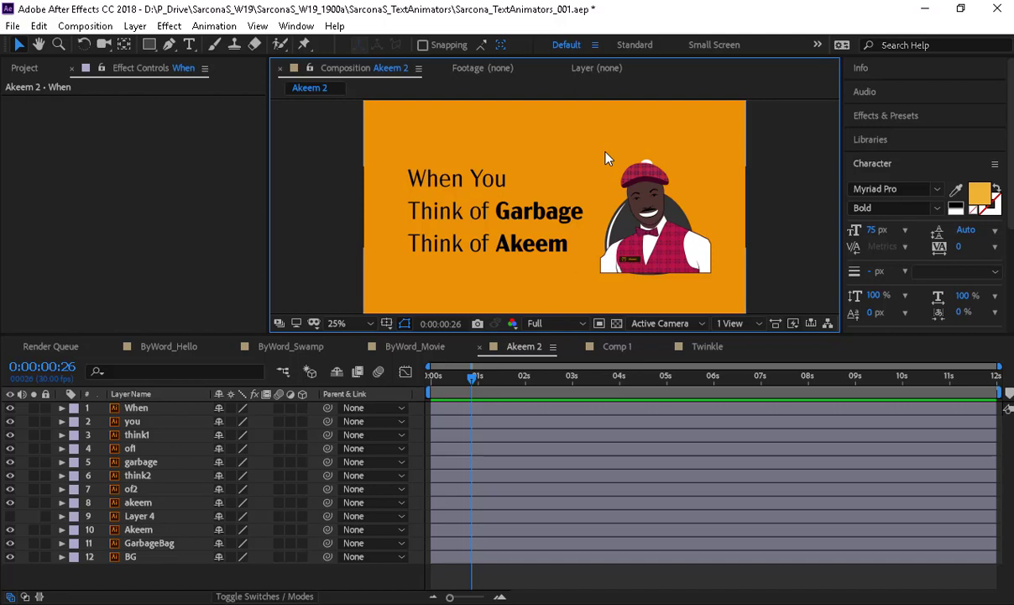
click(130, 561)
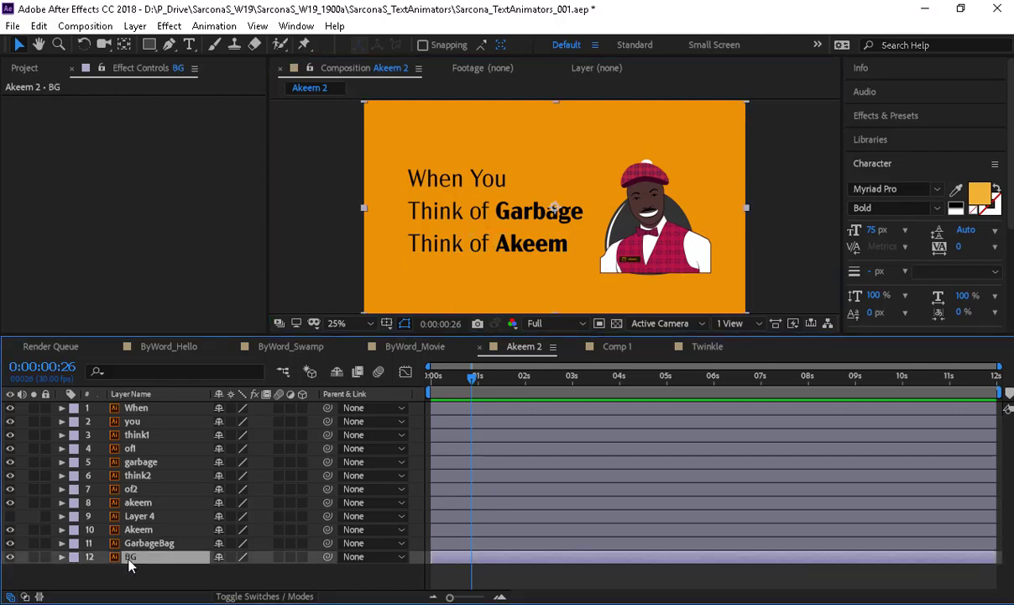